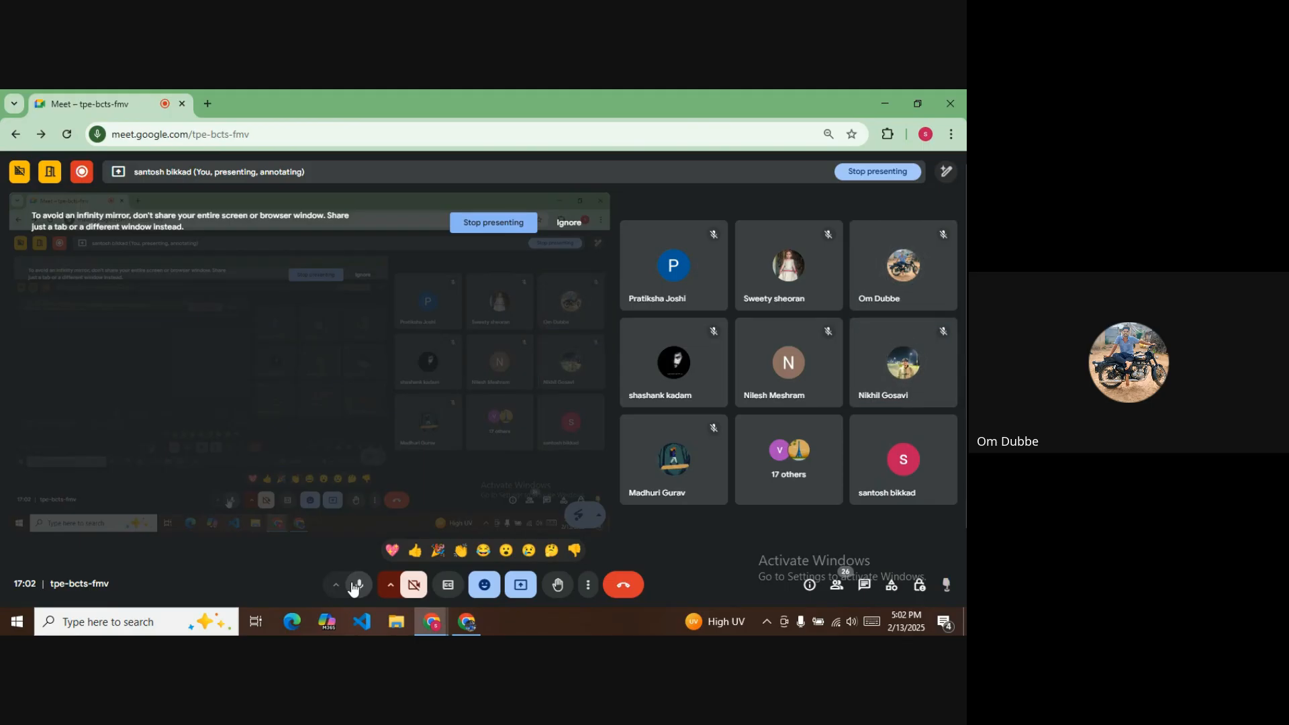
Mute your microphone from the Google Meet call toolbar.
left_click(354, 585)
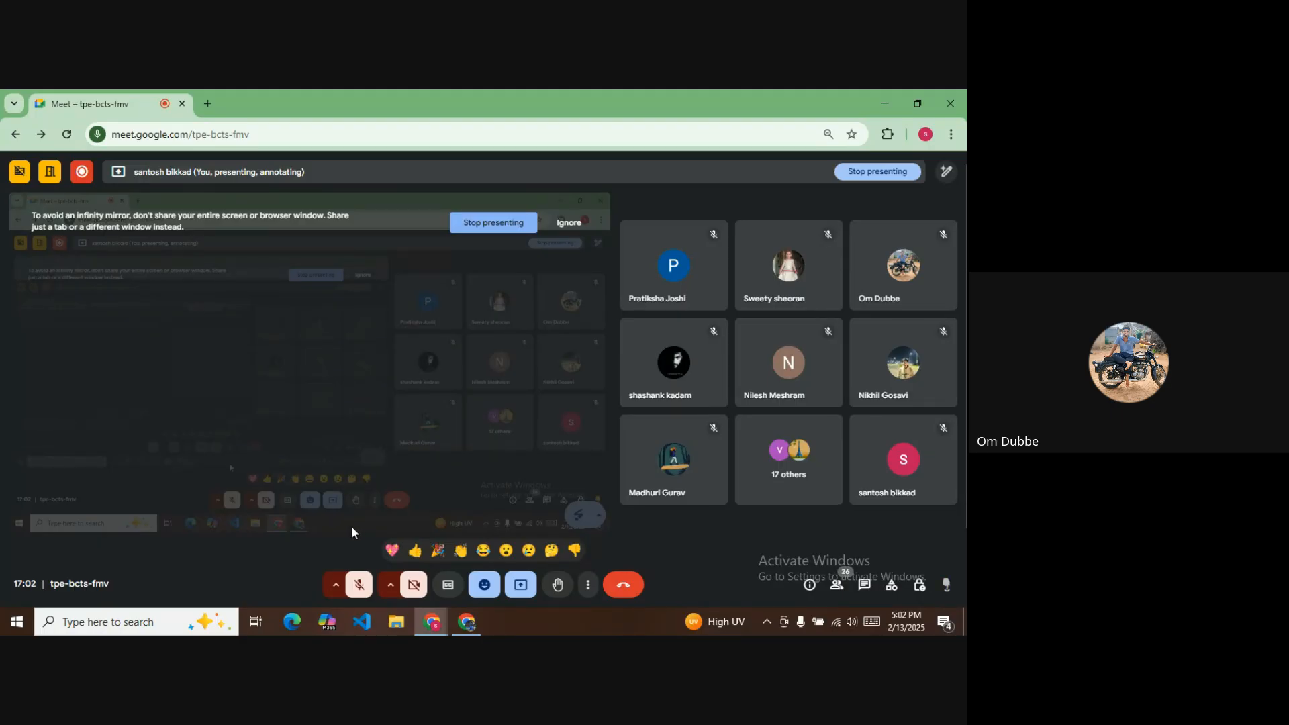
Unmute the mic, switch to Jira and show the StudentManagement SCRUM board.
left_click(358, 584)
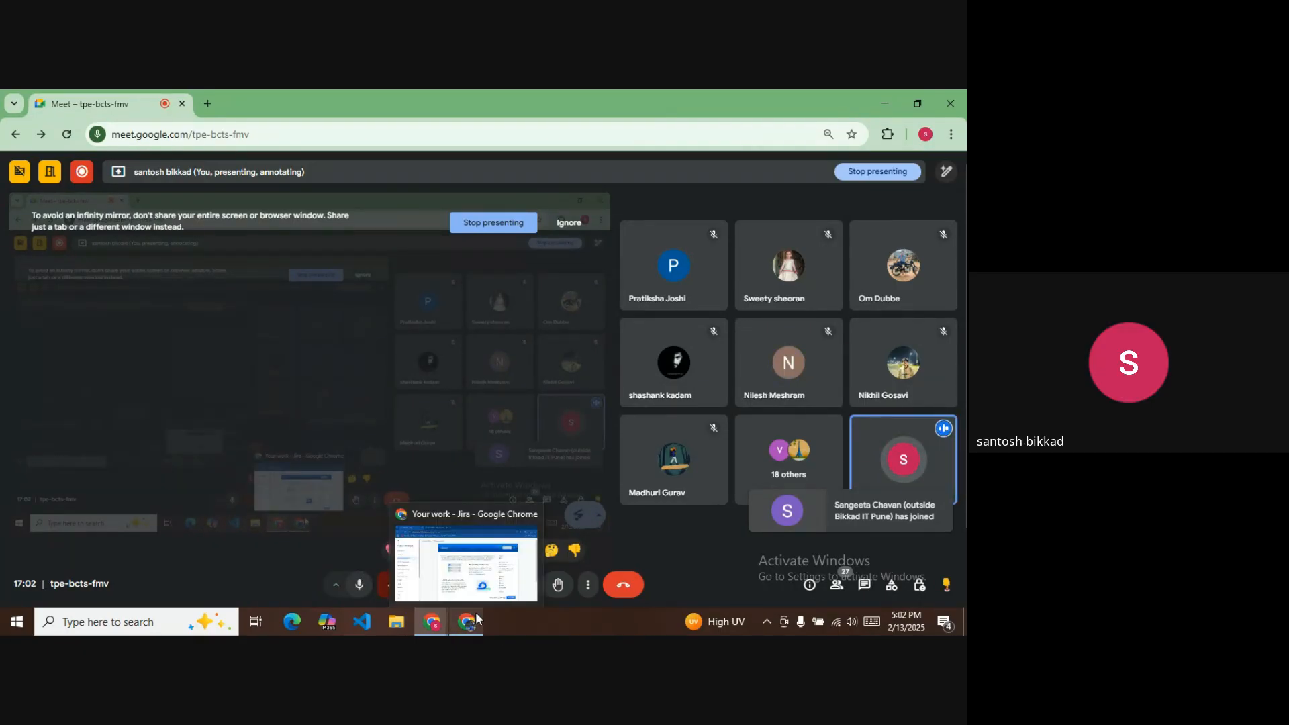
left_click(476, 621)
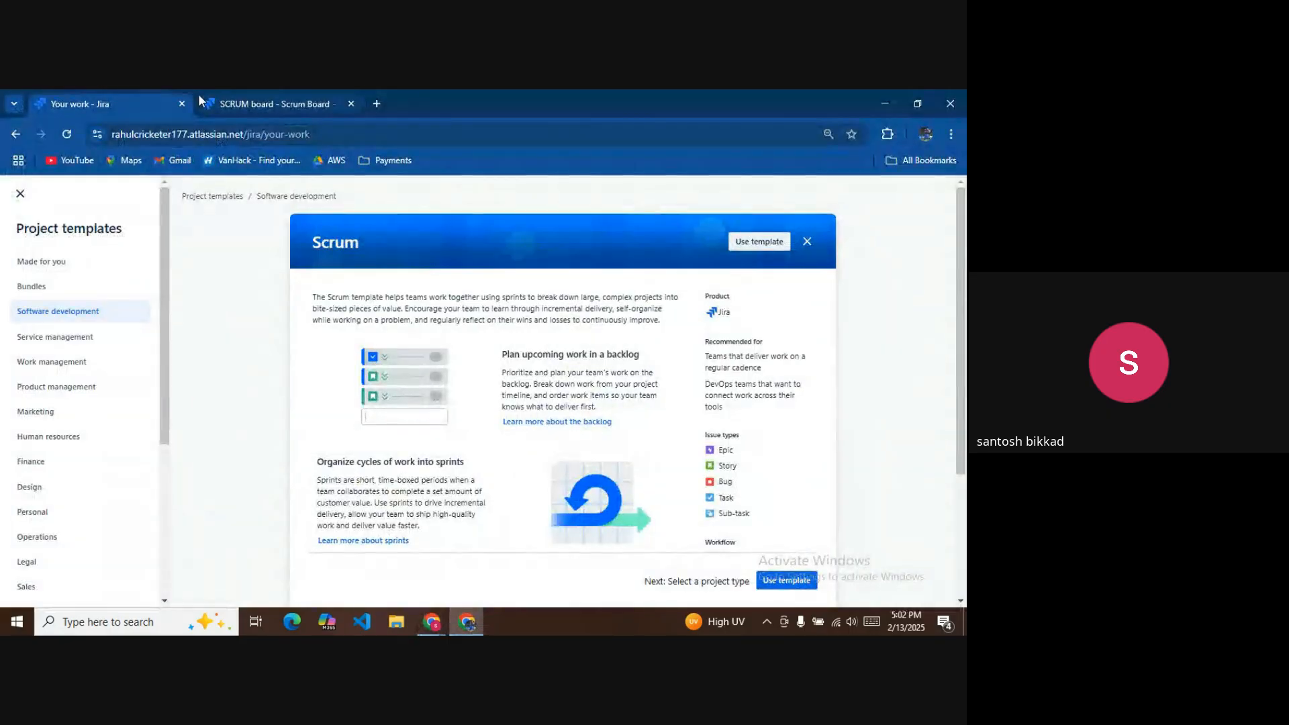
left_click(247, 106)
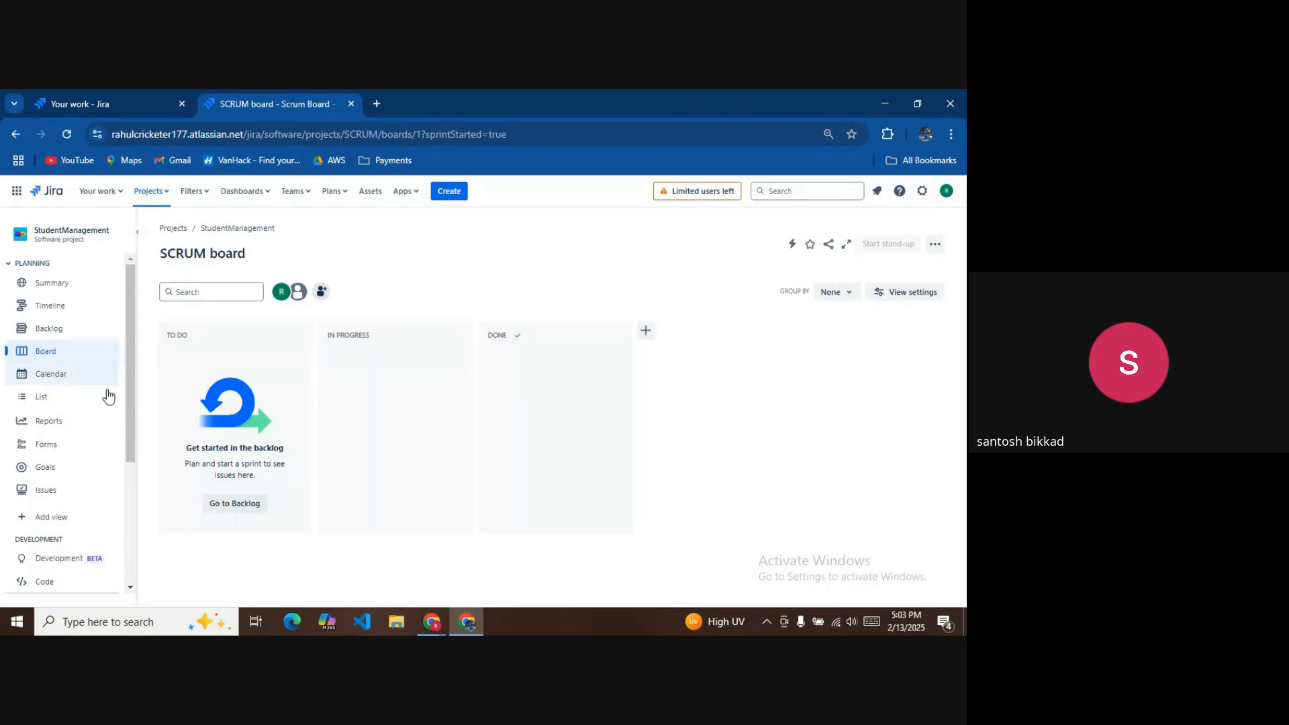
scroll(86, 423, "down", 2)
scroll(81, 522, "down", 4)
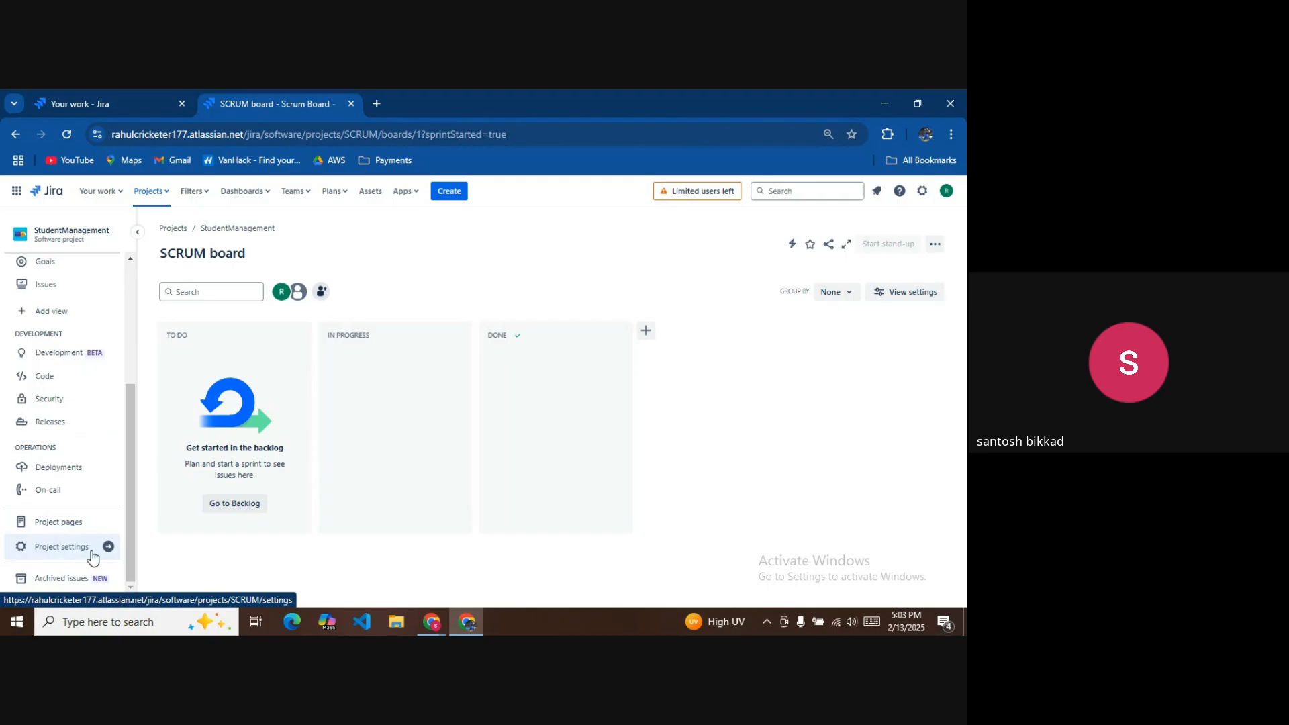
left_click(82, 554)
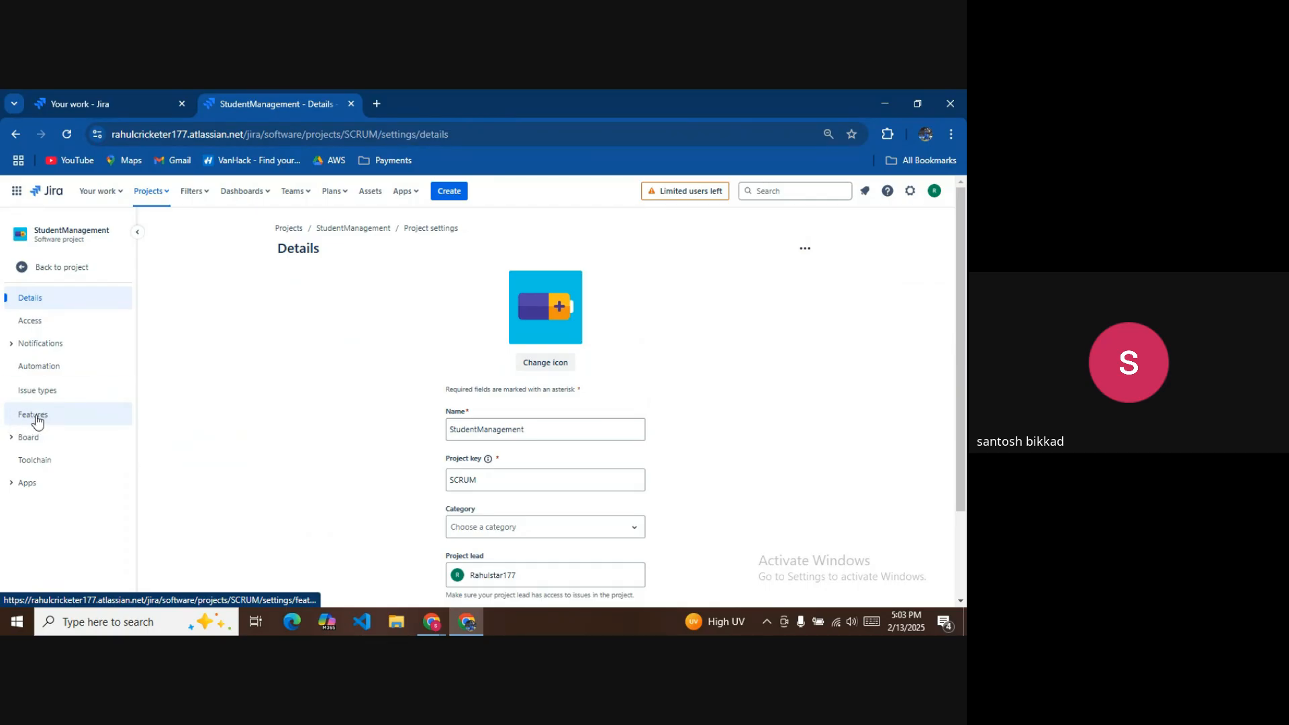
left_click(43, 420)
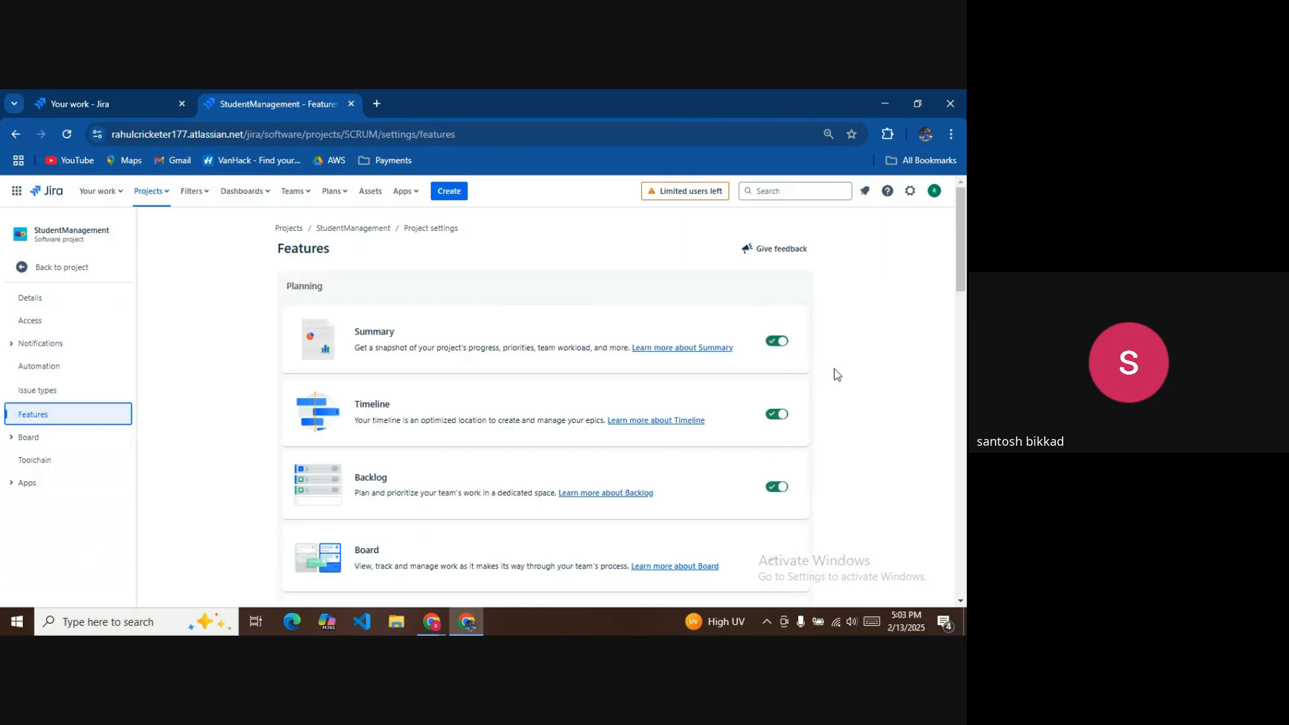
scroll(811, 419, "down", 3)
scroll(812, 452, "up", 1)
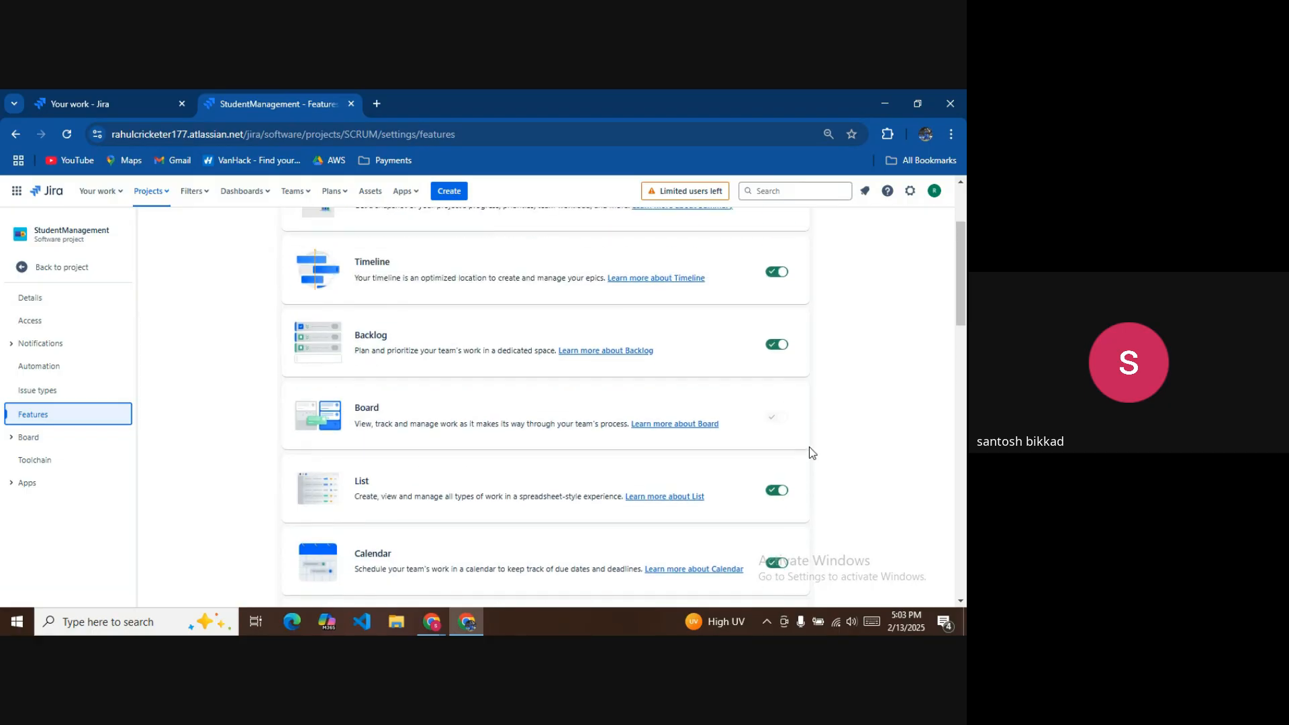
scroll(789, 448, "down", 10)
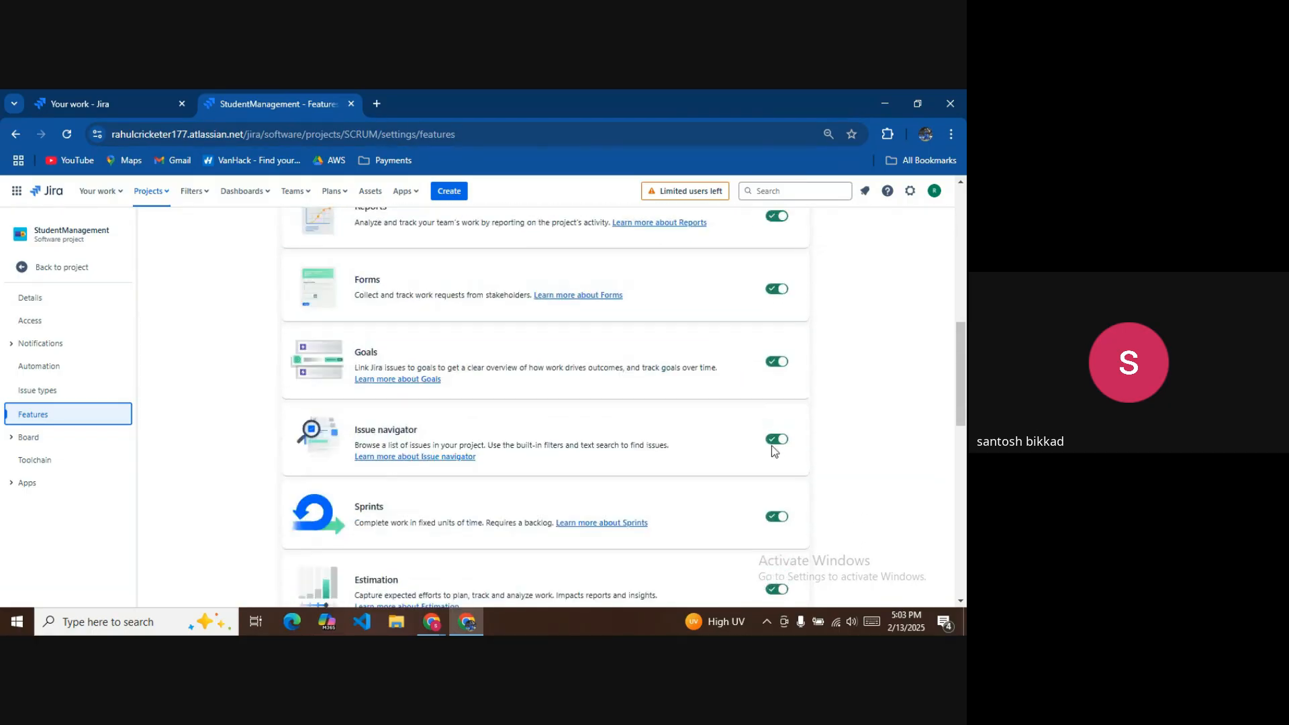
scroll(772, 455, "down", 5)
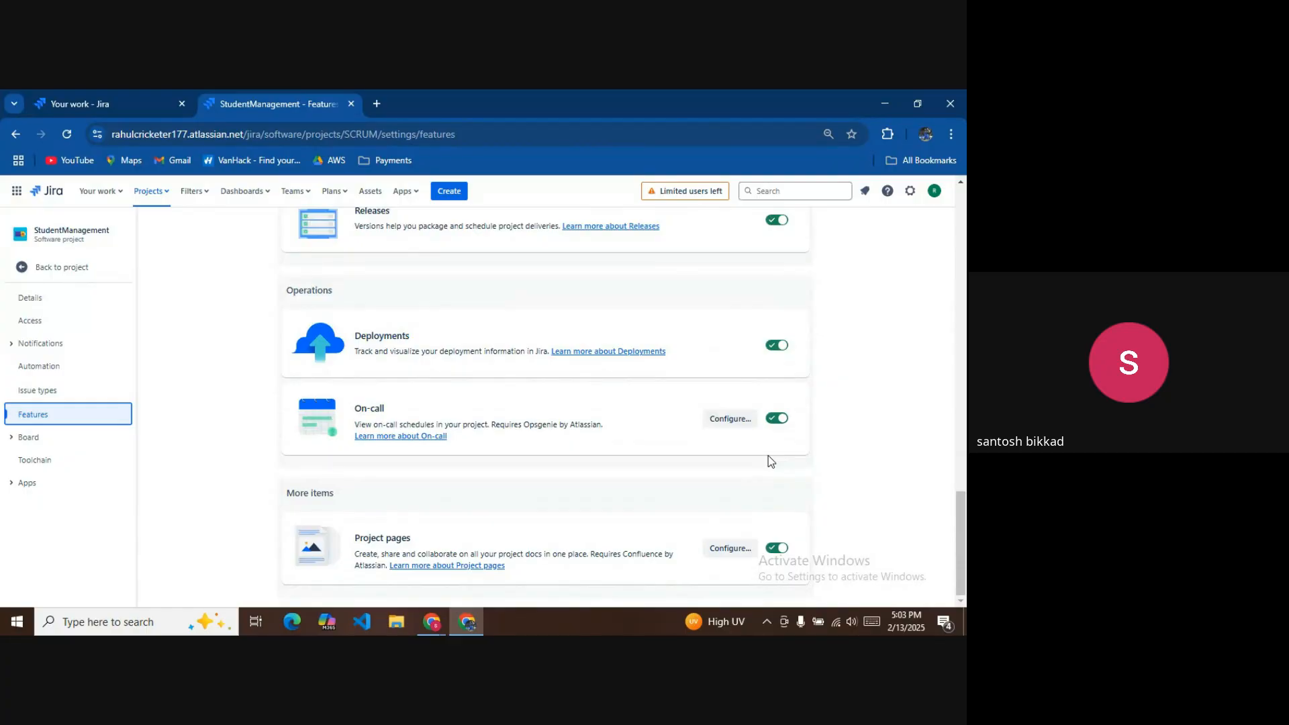
scroll(768, 454, "up", 6)
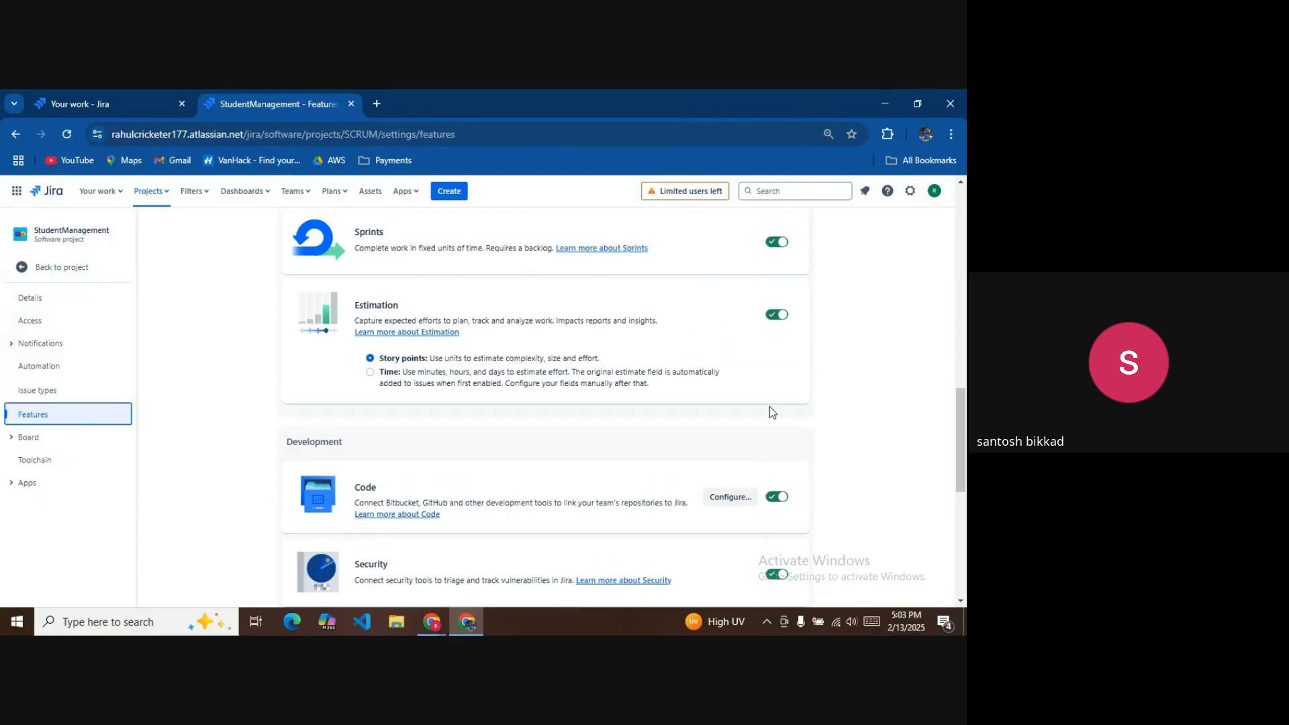
scroll(770, 396, "up", 8)
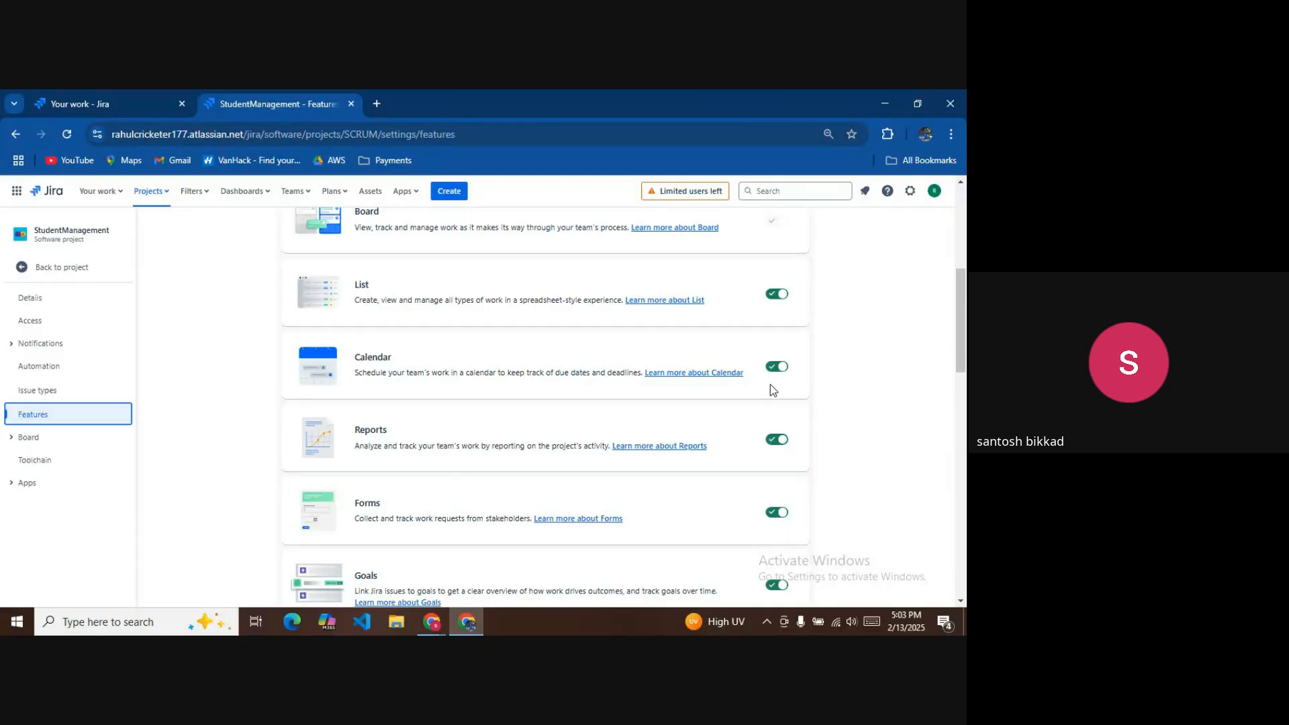
scroll(771, 389, "up", 3)
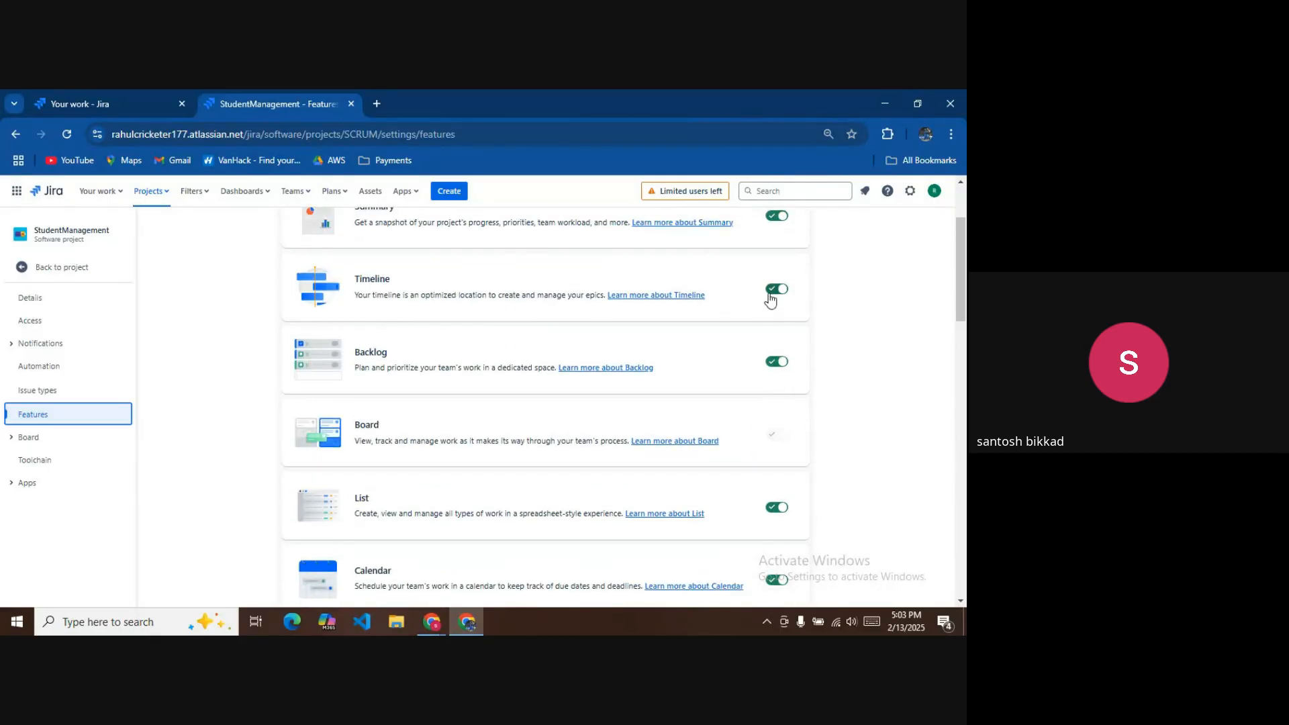
left_click(79, 270)
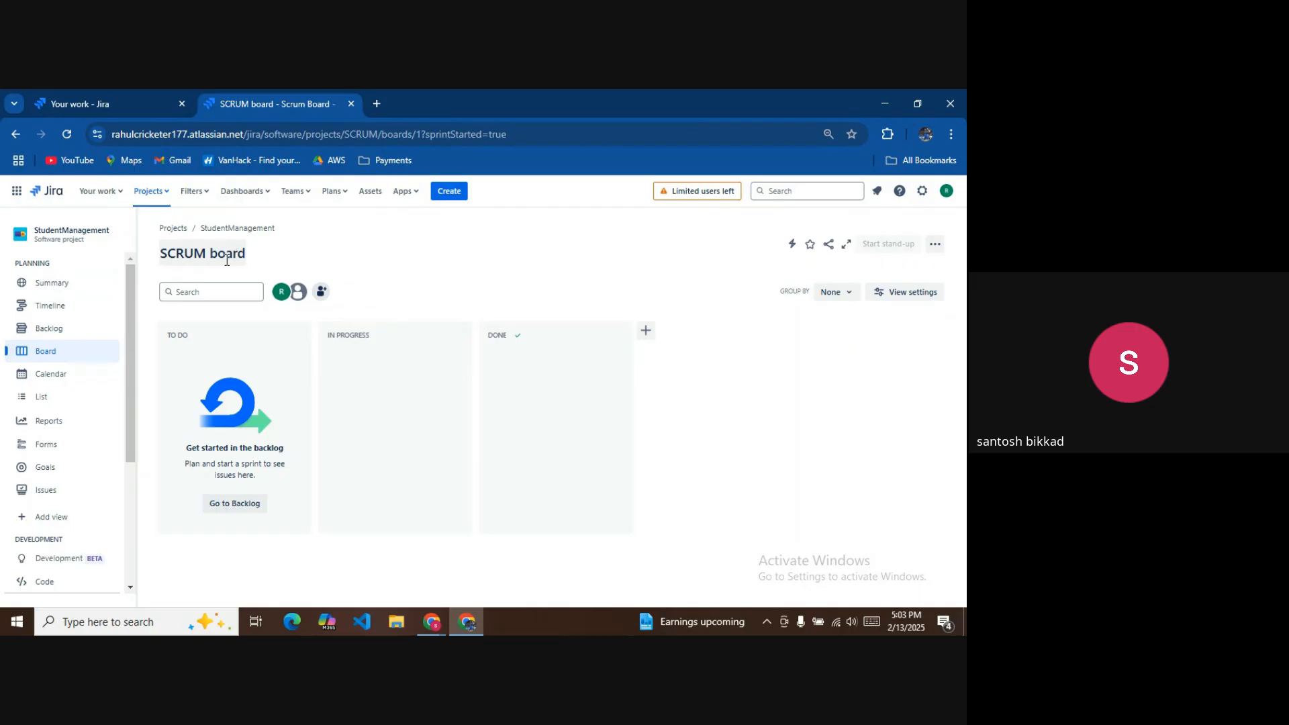
Start a new project and view the Scrum template under Software development.
left_click(167, 197)
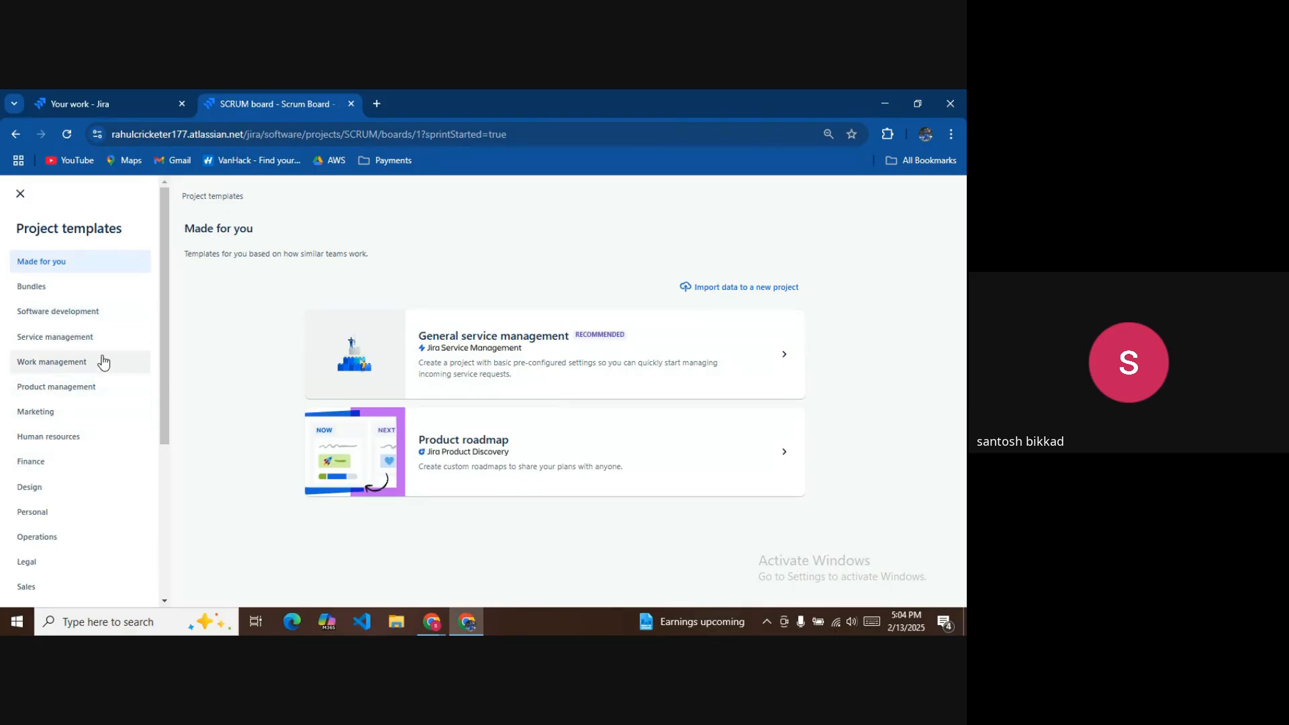
left_click(62, 312)
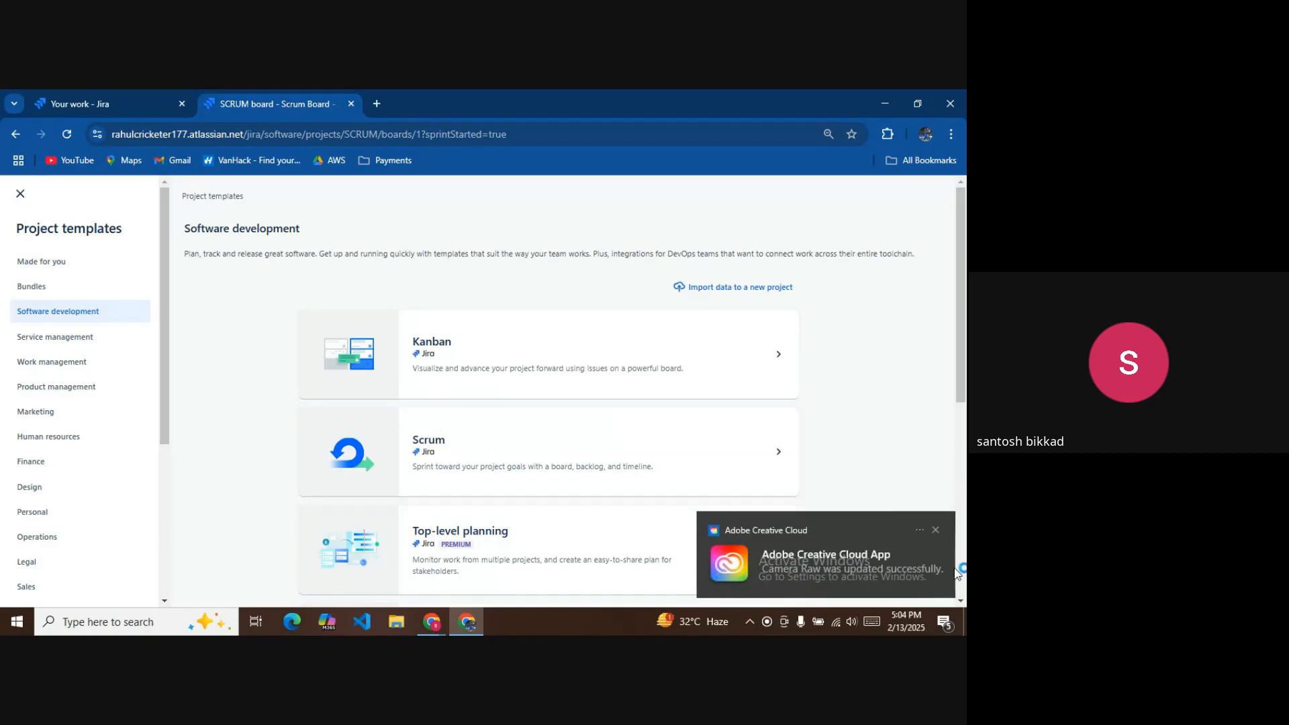
left_click(937, 529)
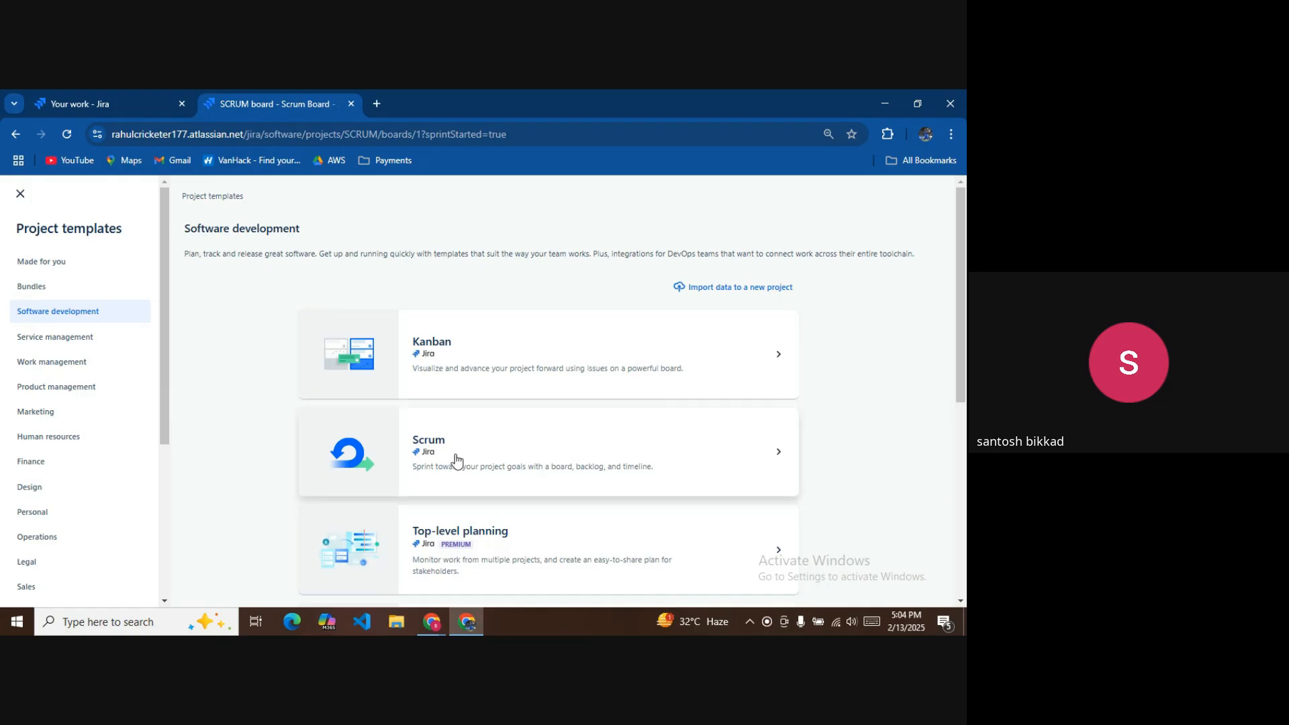
left_click(506, 459)
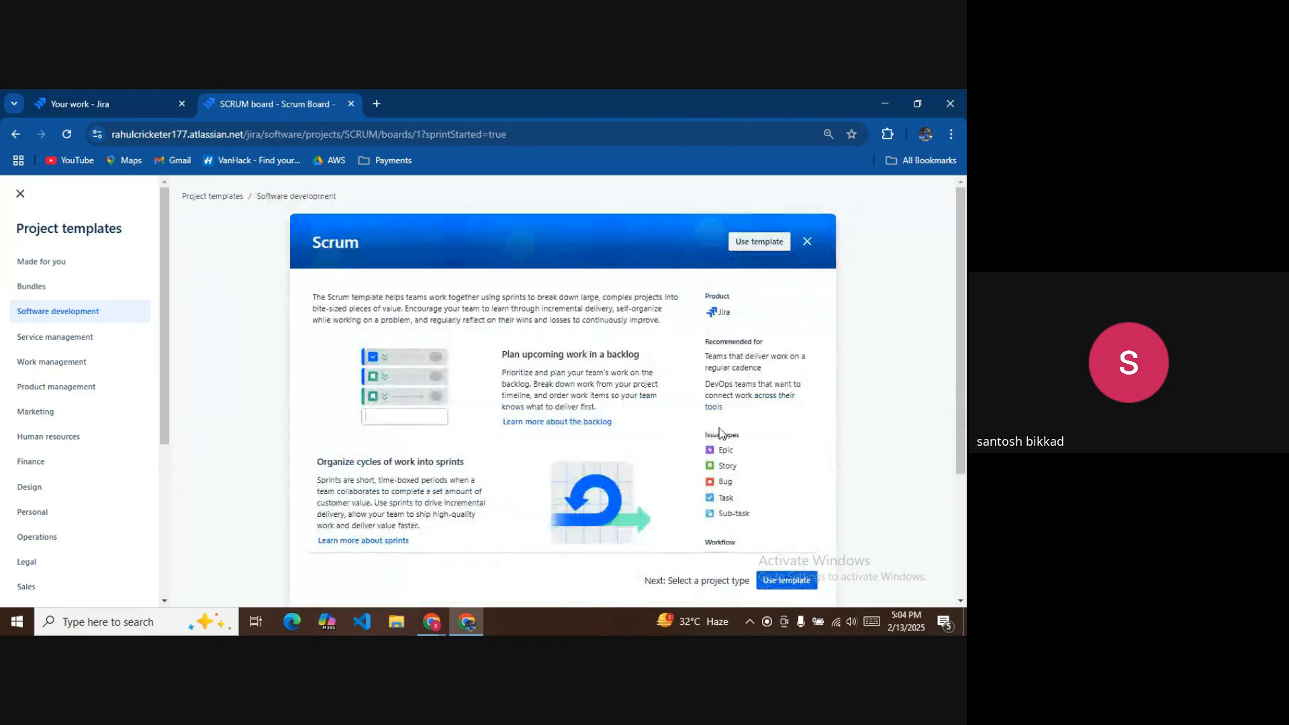
Create team-managed Scrum project 'Batch18-19' with key B1.
left_click(784, 580)
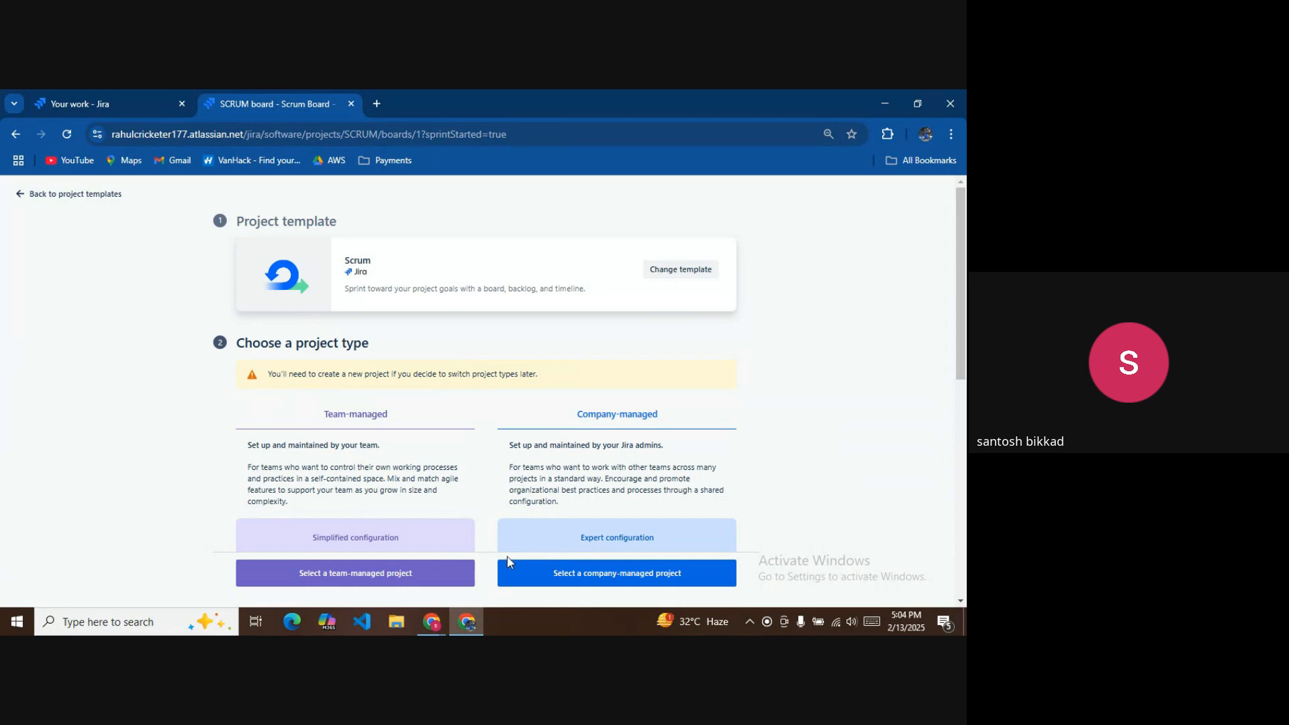
left_click(393, 565)
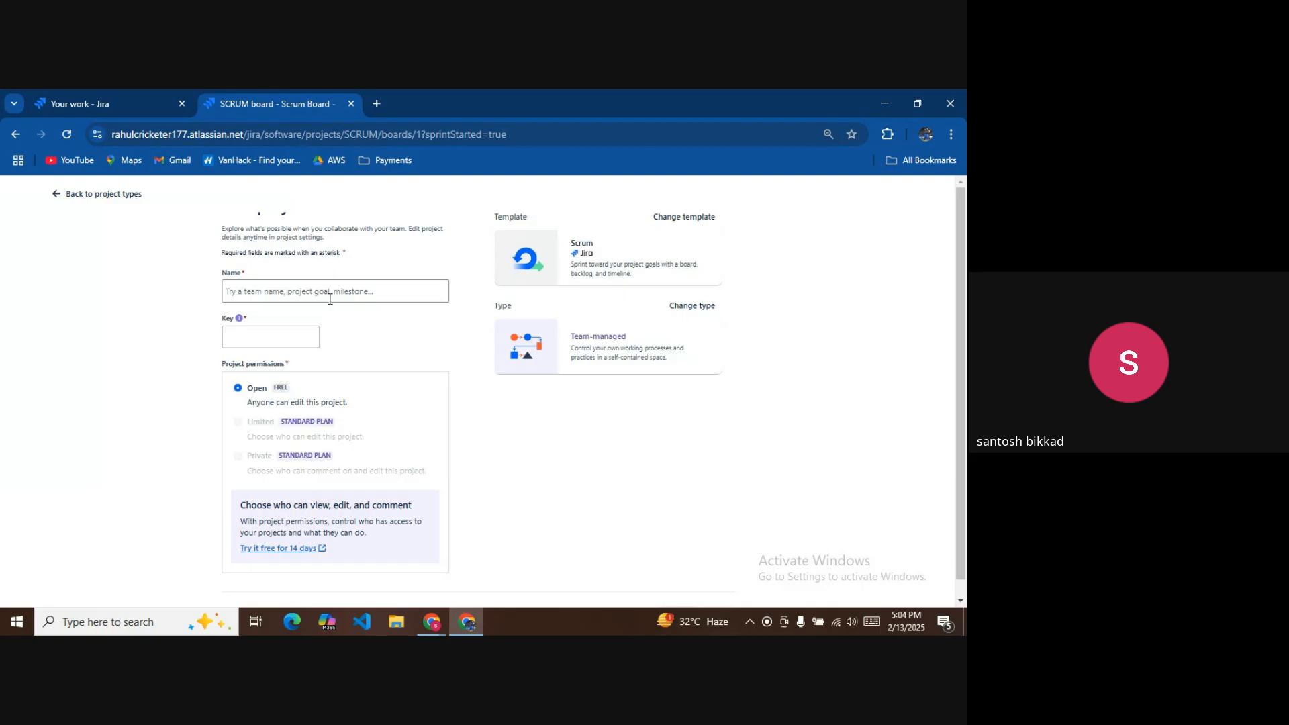
left_click(329, 293)
type("B")
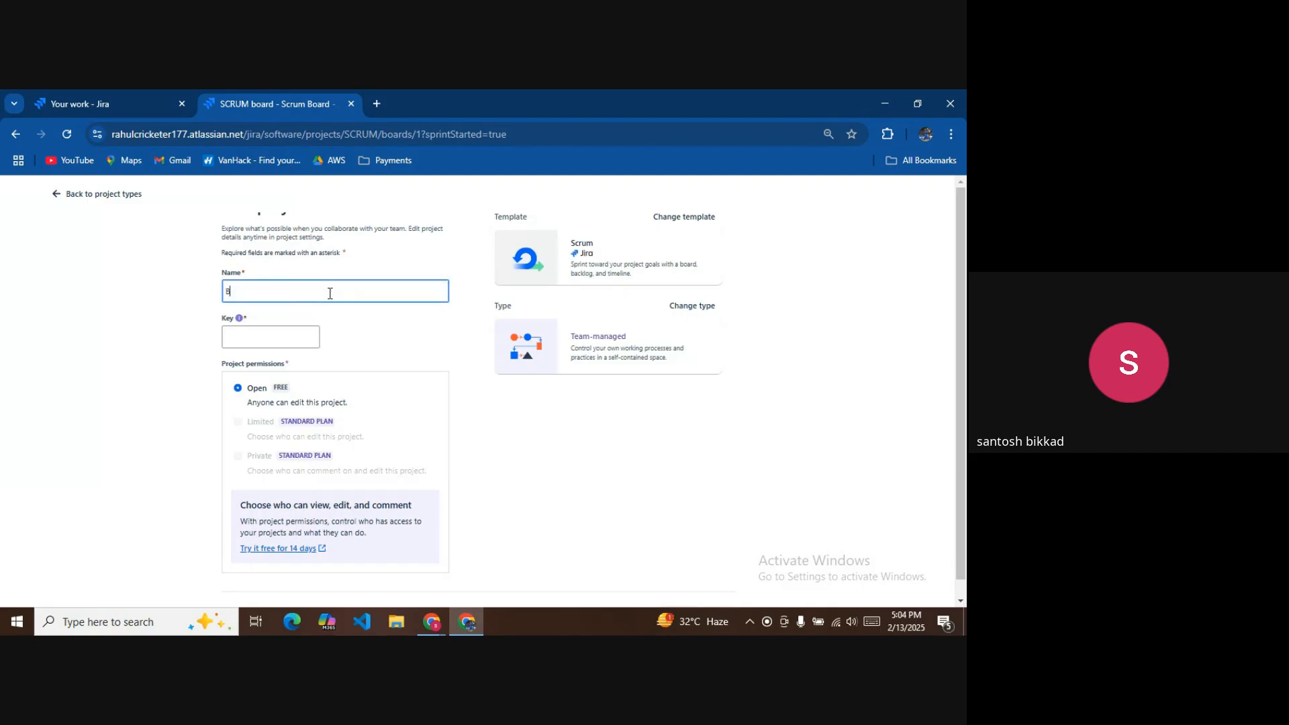
type("atch18")
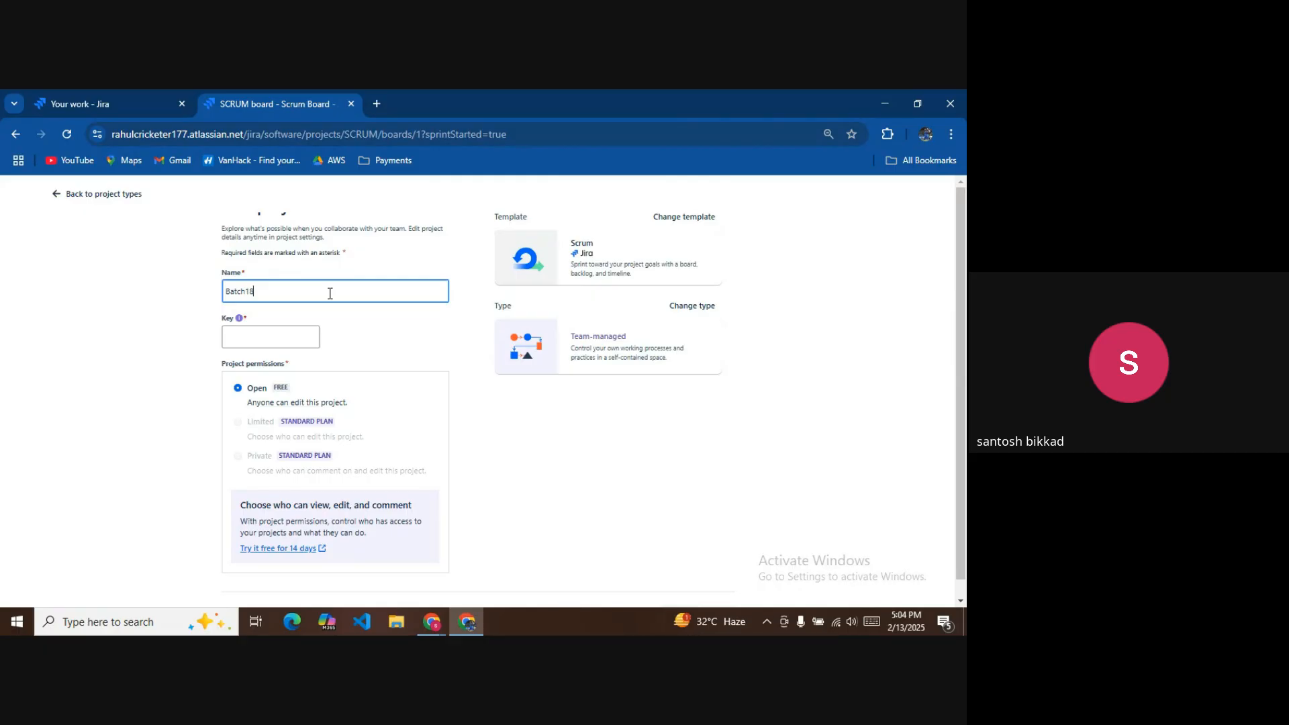
type("-19")
left_click(421, 350)
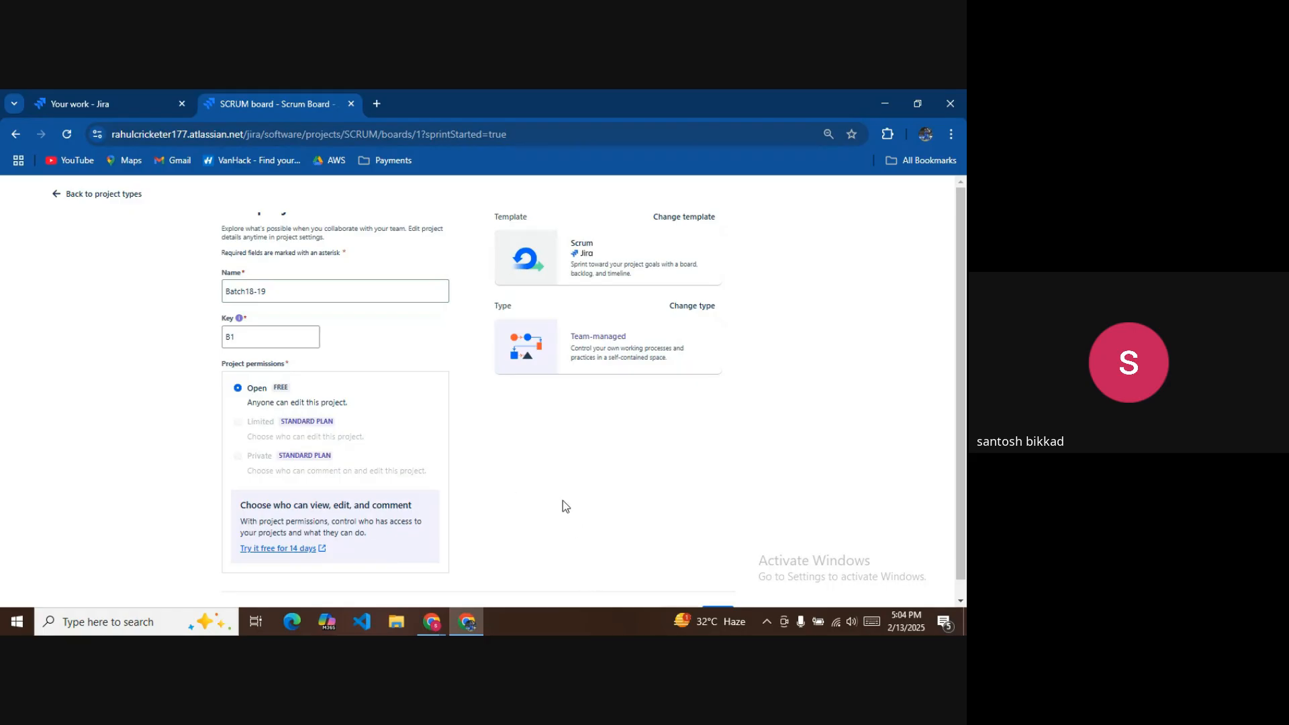
scroll(524, 416, "down", 1)
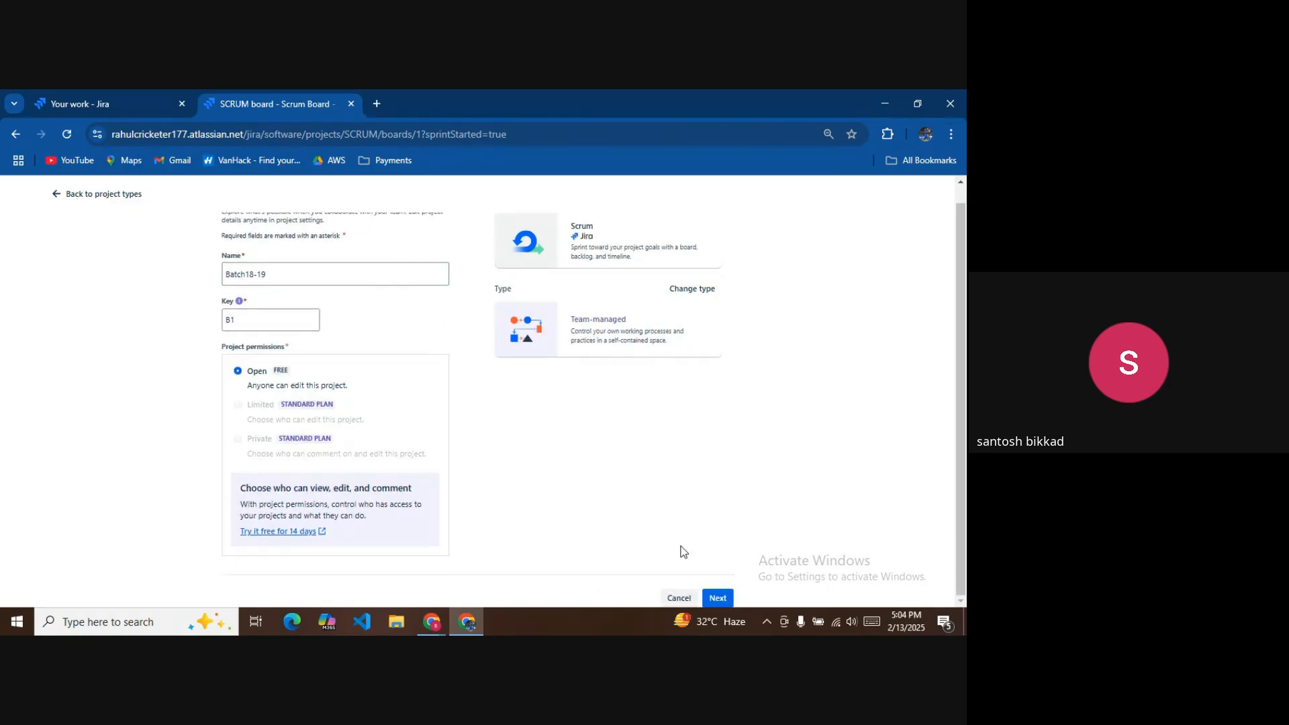
left_click(721, 598)
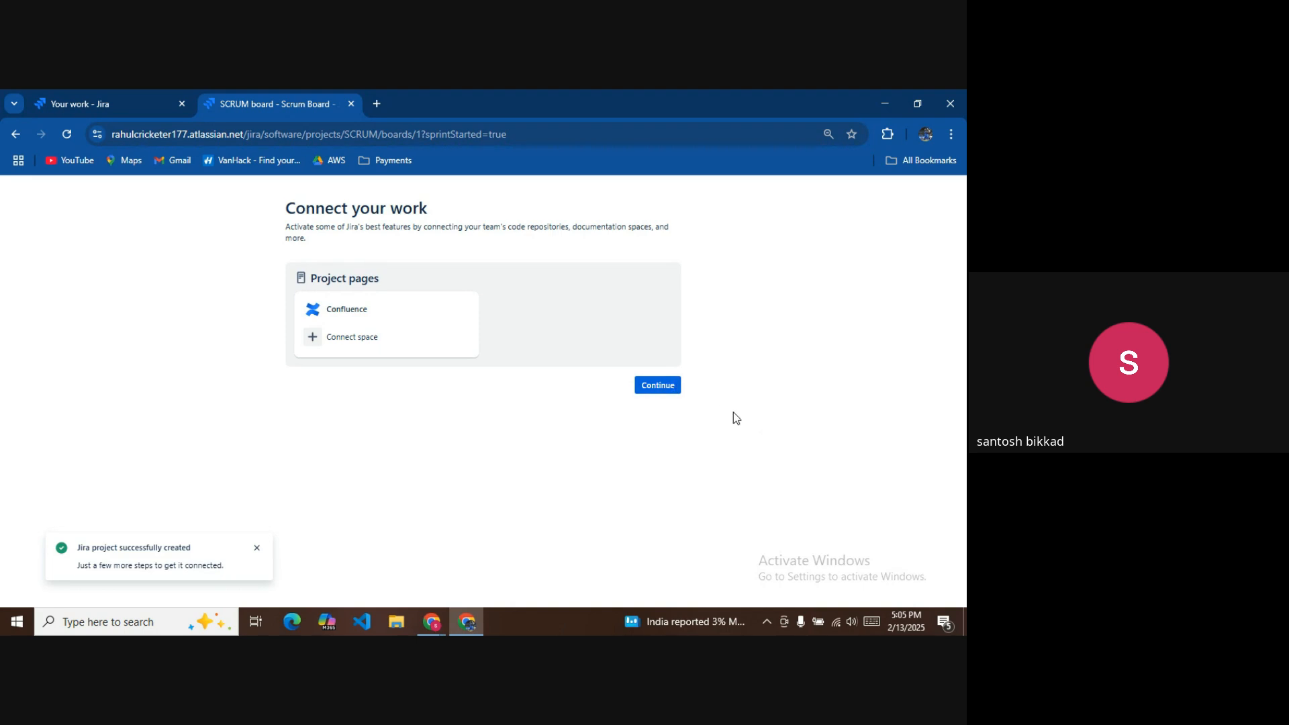
Continue past Connect your work to open the empty B1 board.
left_click(672, 383)
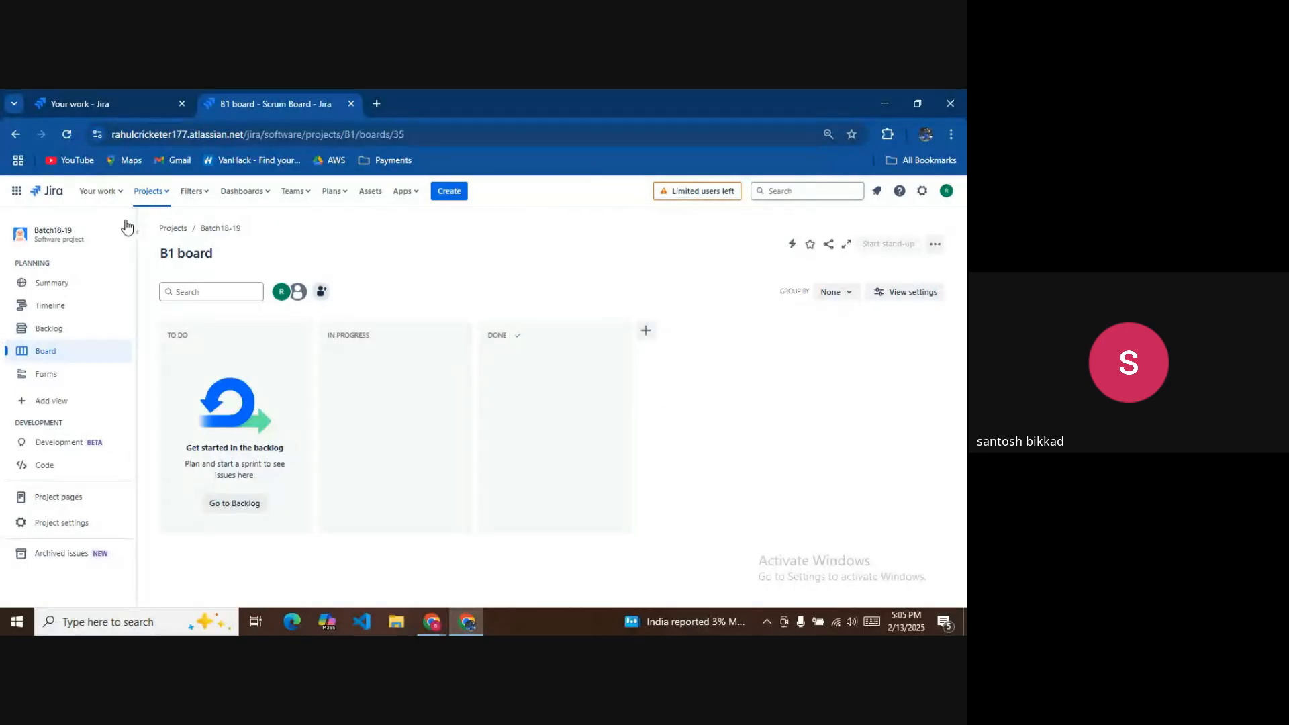
In Batch18-19's Features settings, switch on Reports, Goals and Issue navigator.
left_click(61, 523)
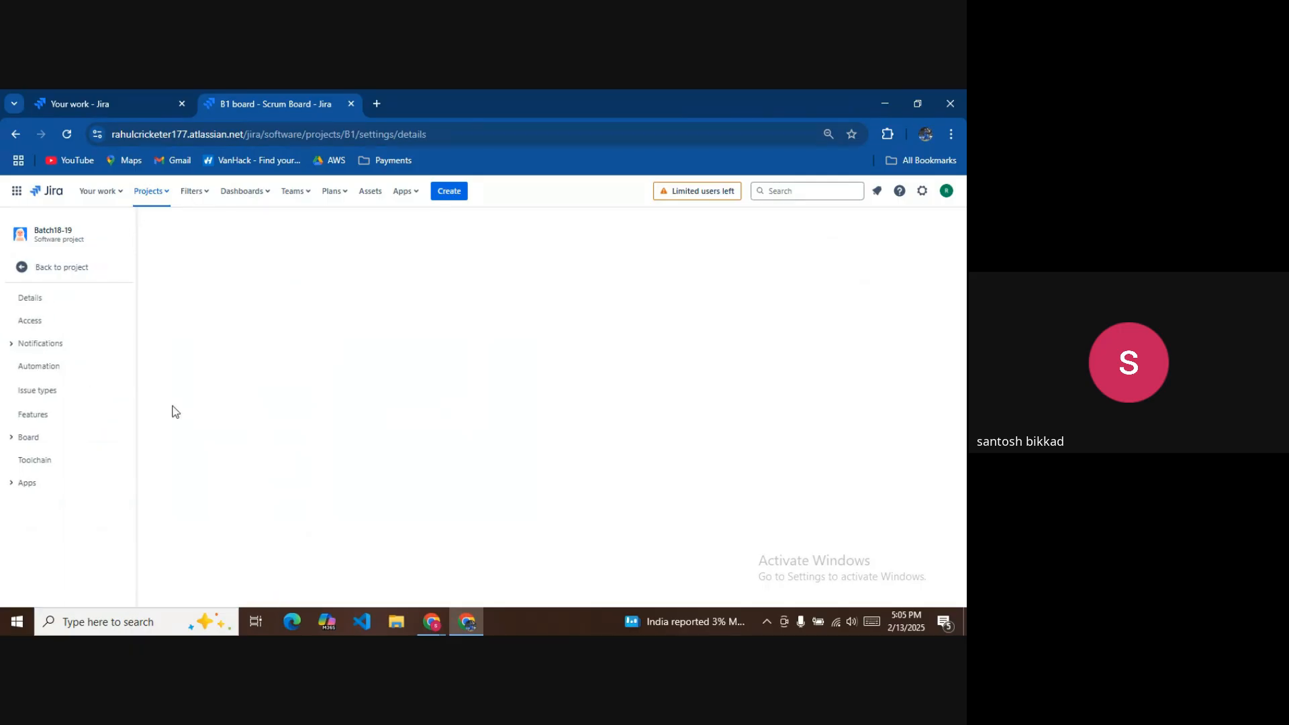
left_click(35, 414)
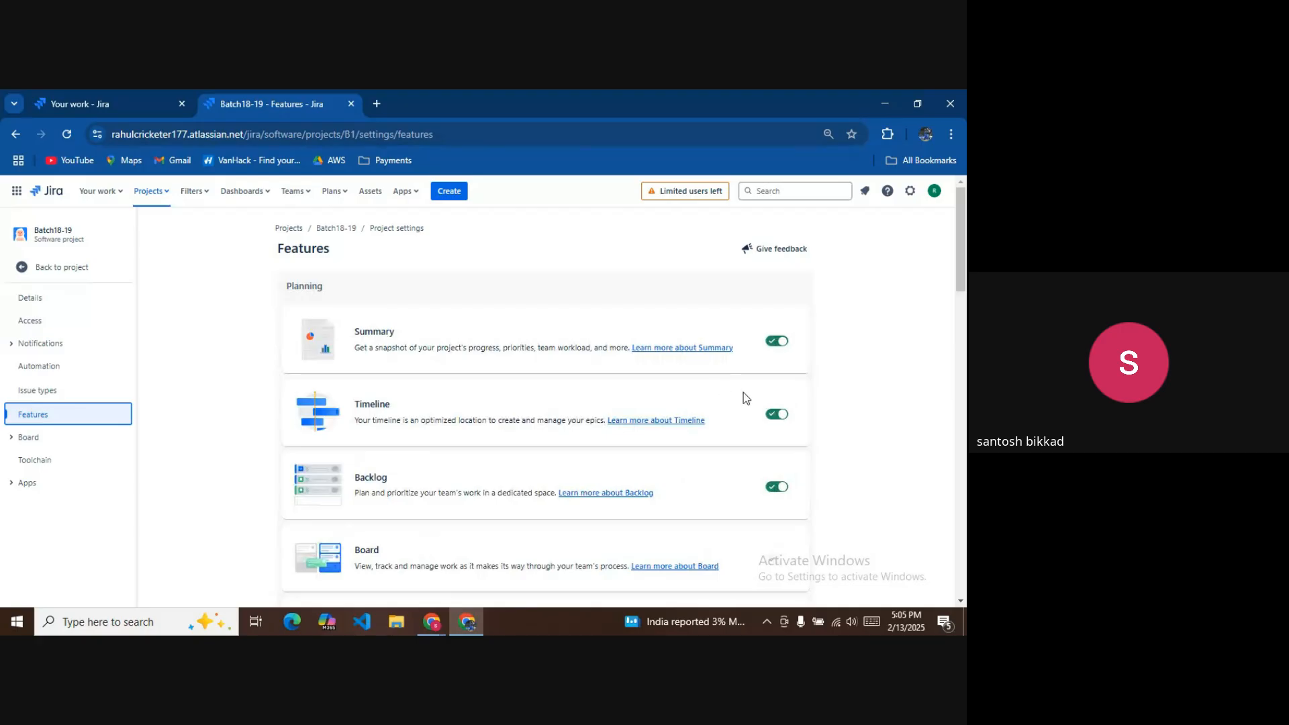
scroll(743, 398, "down", 6)
scroll(743, 421, "up", 1)
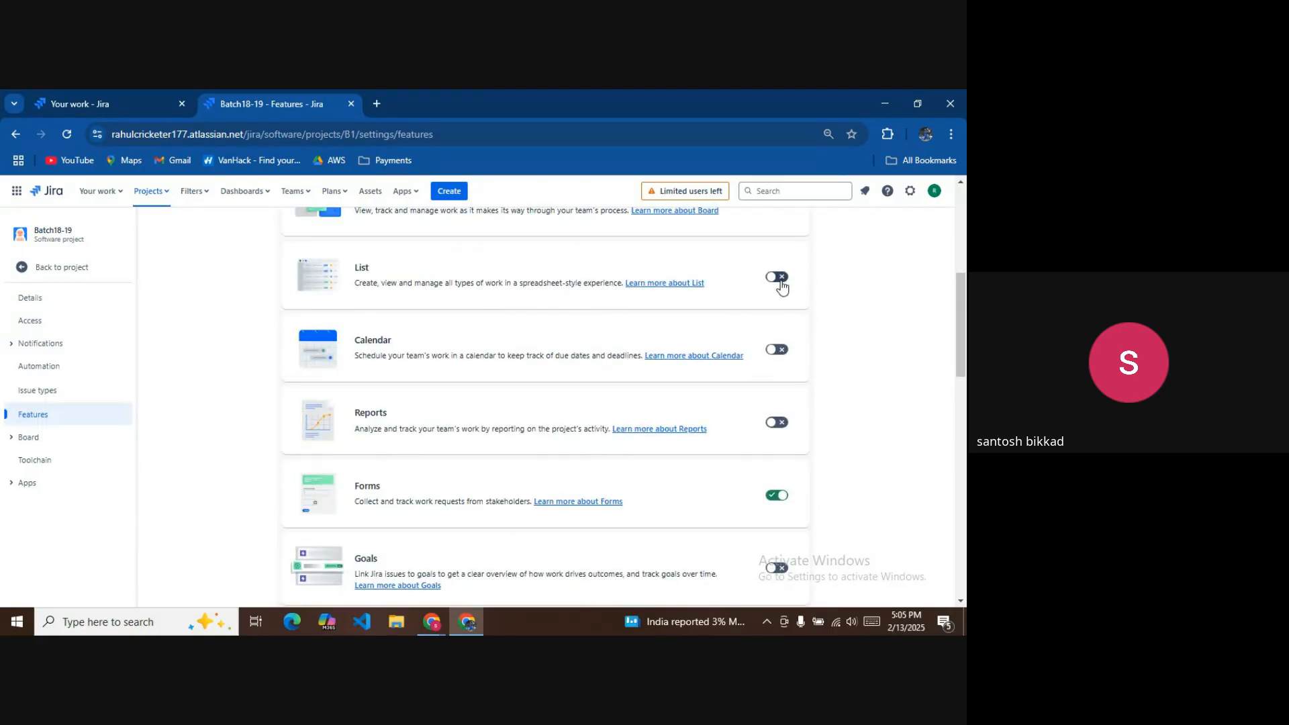
left_click(779, 278)
left_click(779, 350)
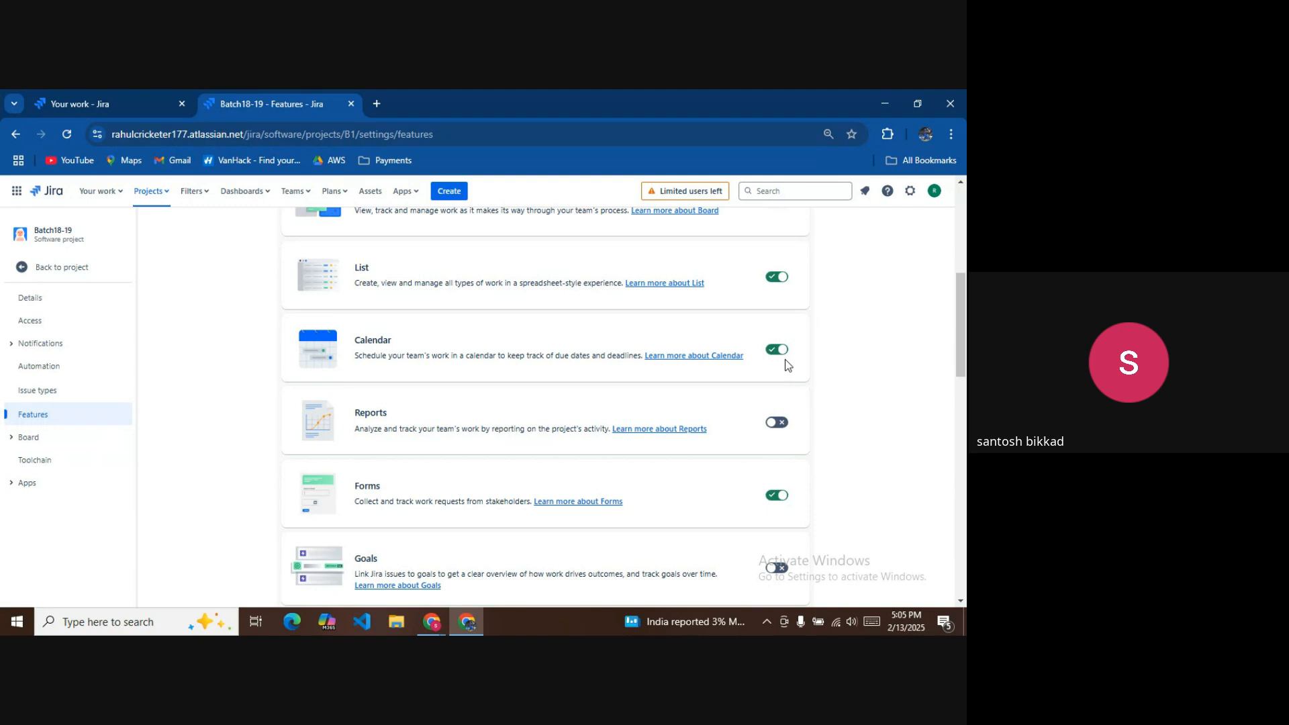
left_click(780, 423)
scroll(785, 427, "down", 2)
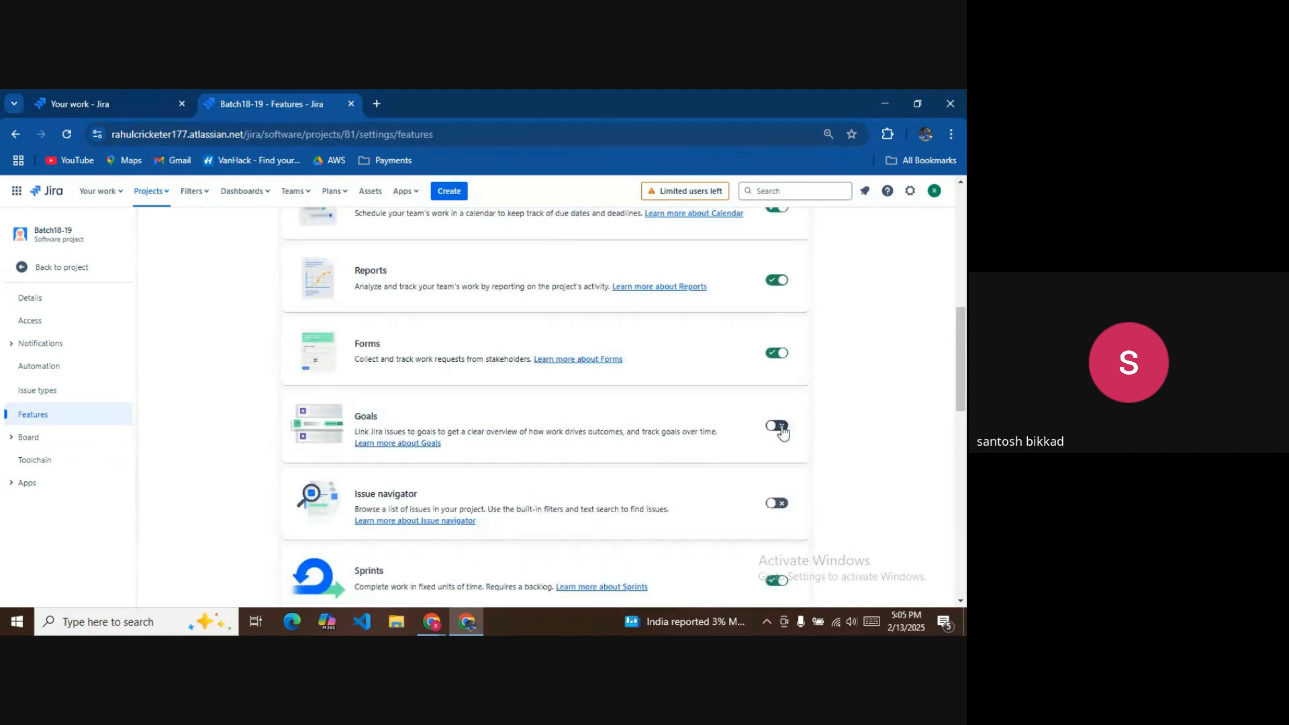
left_click(779, 427)
left_click(779, 503)
Switch on the Security, Releases, Deployments and On-call features.
scroll(771, 478, "down", 7)
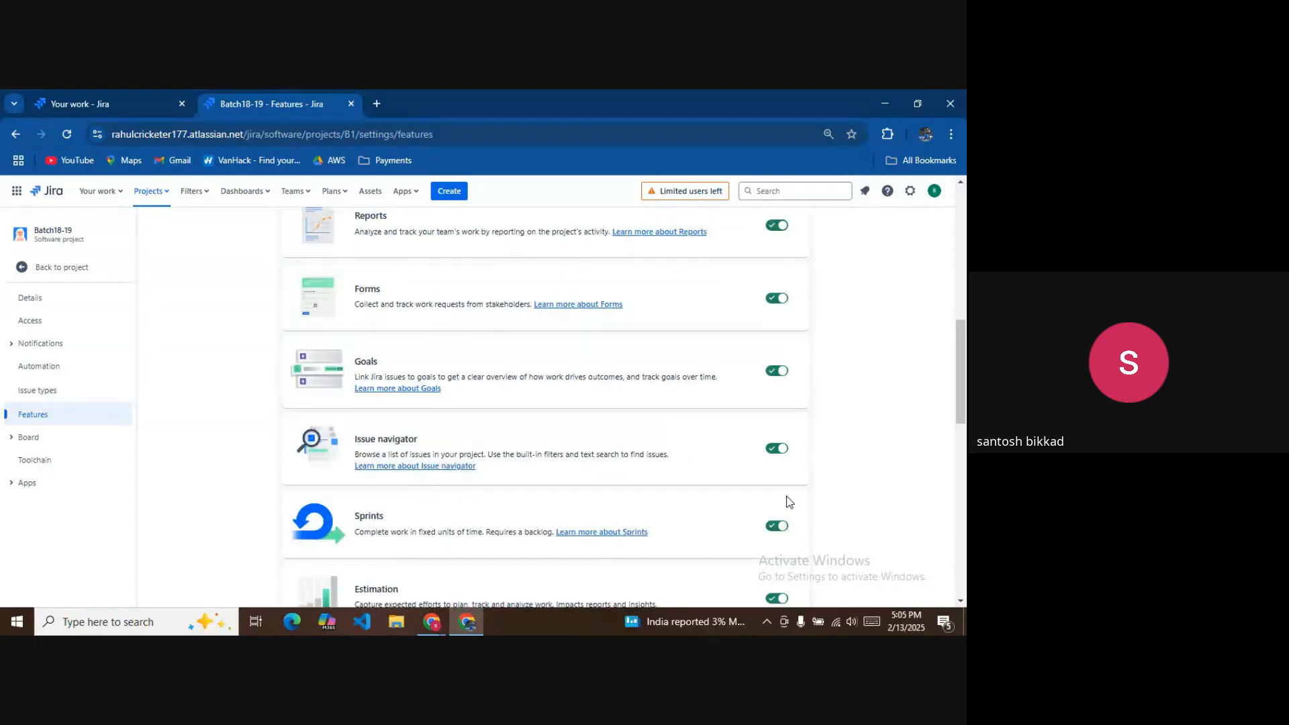
left_click(780, 485)
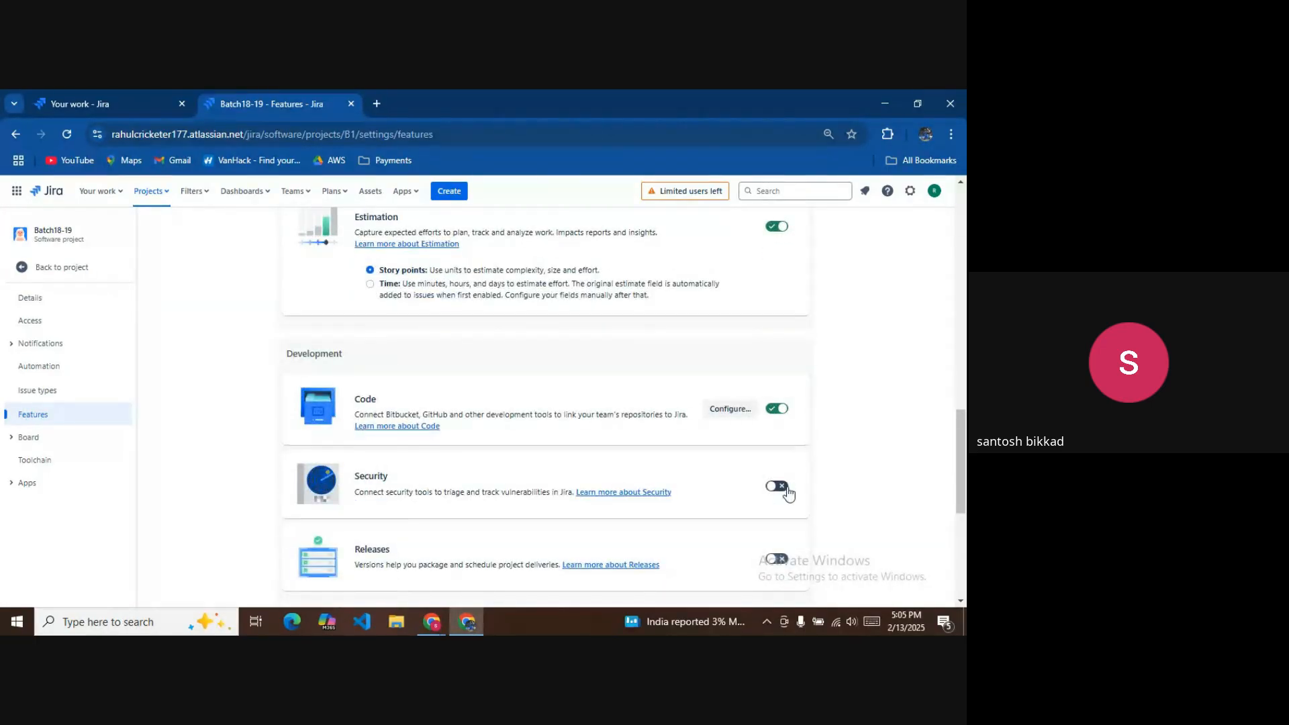
left_click(779, 559)
scroll(787, 537, "down", 3)
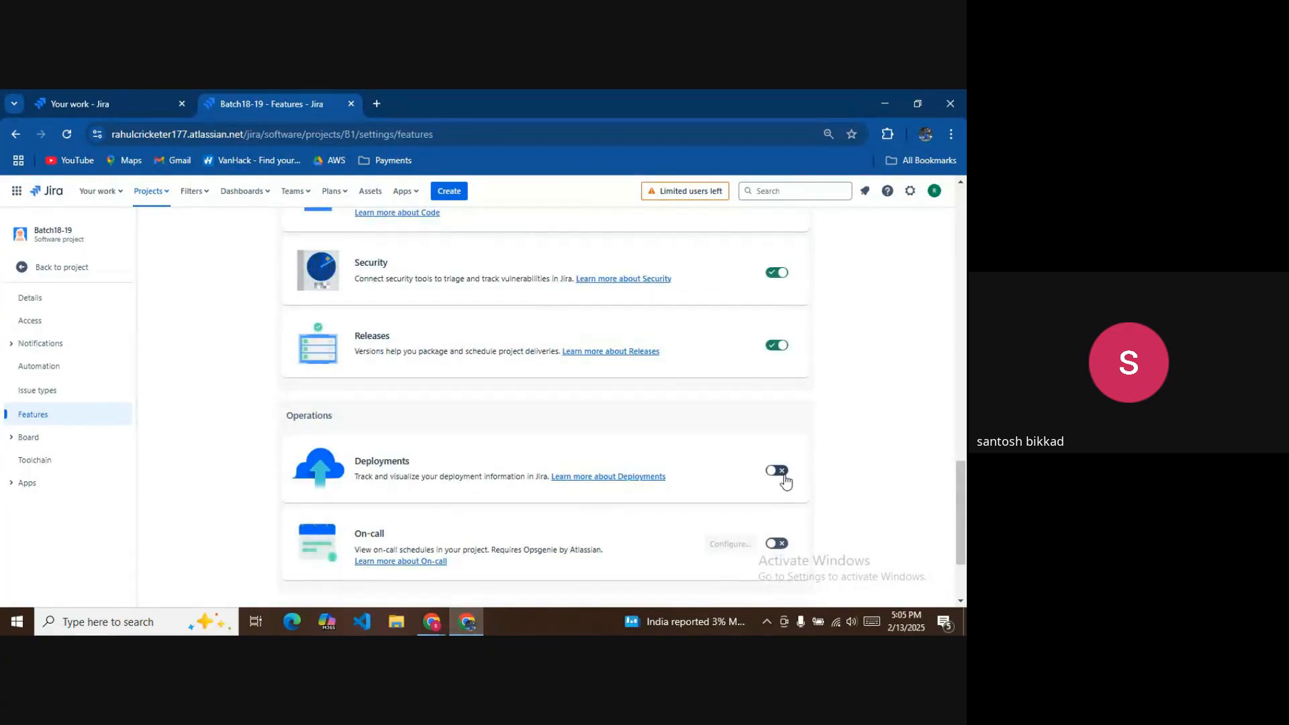
left_click(784, 540)
scroll(782, 534, "down", 2)
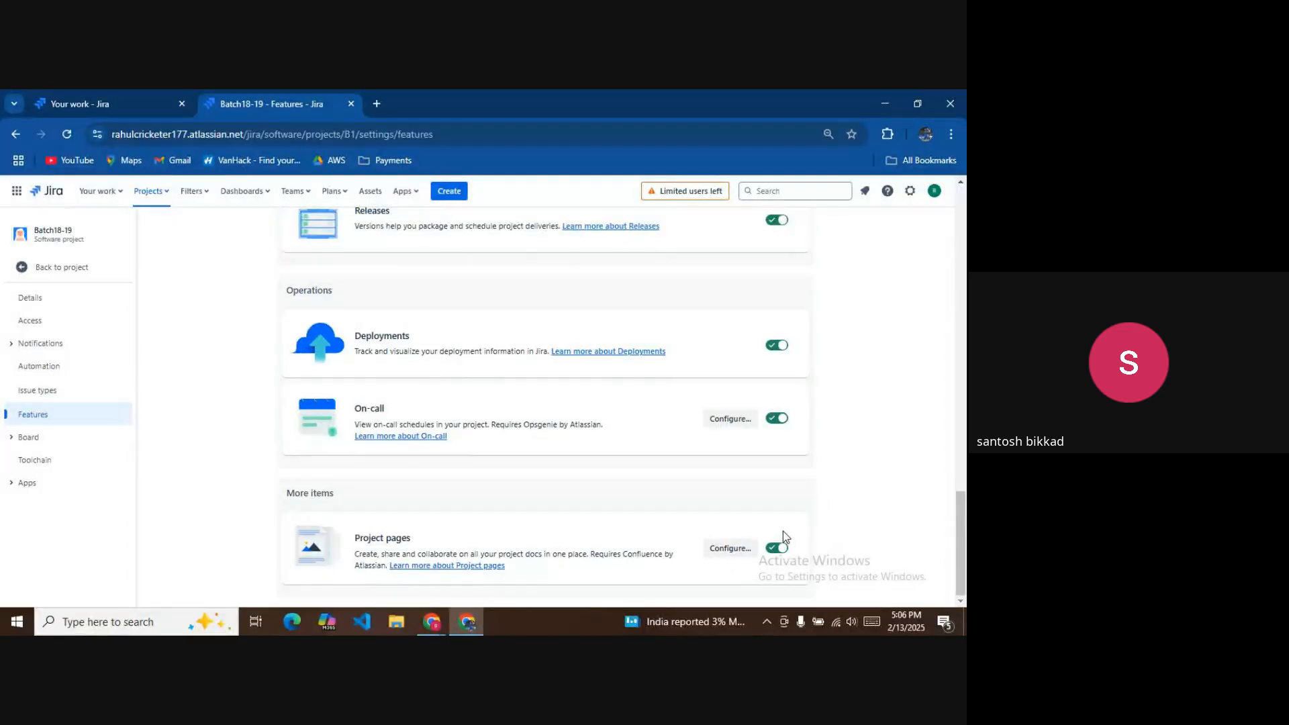
scroll(723, 455, "up", 5)
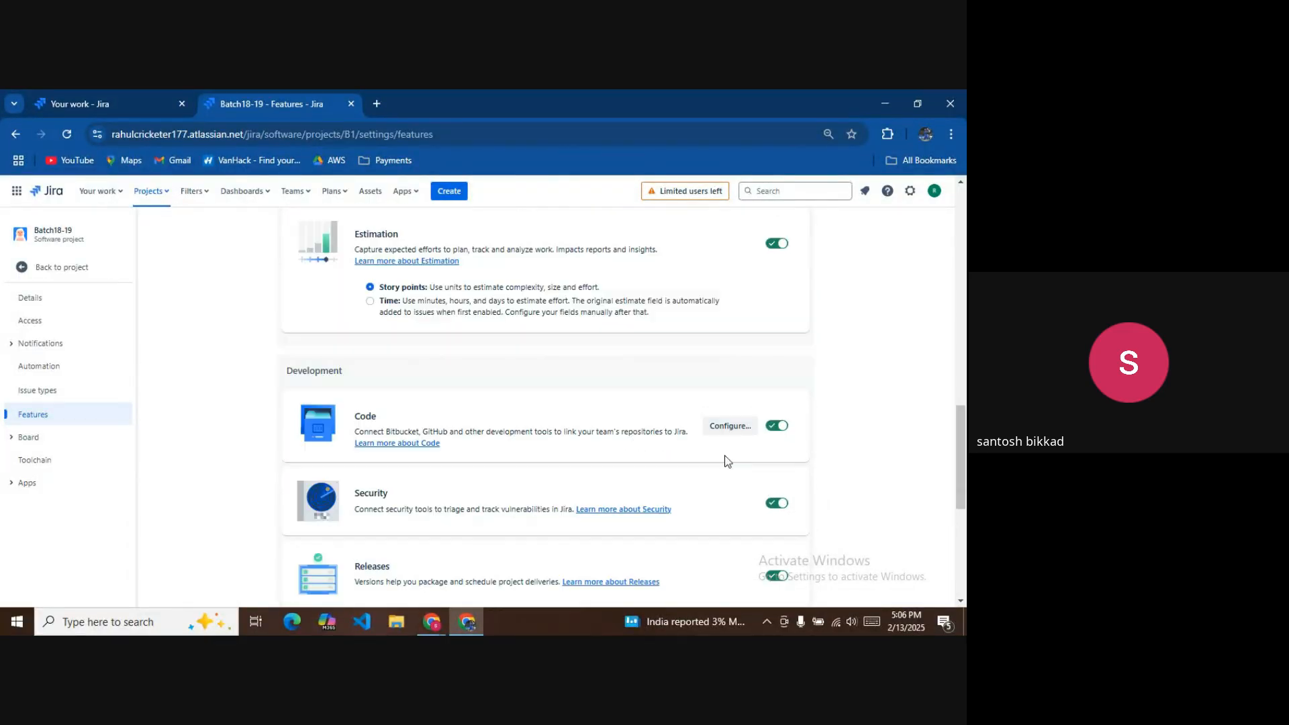
In the backlog, add issues 'Create maven project', 'create database configurations' and 'create all model classes'.
left_click(87, 266)
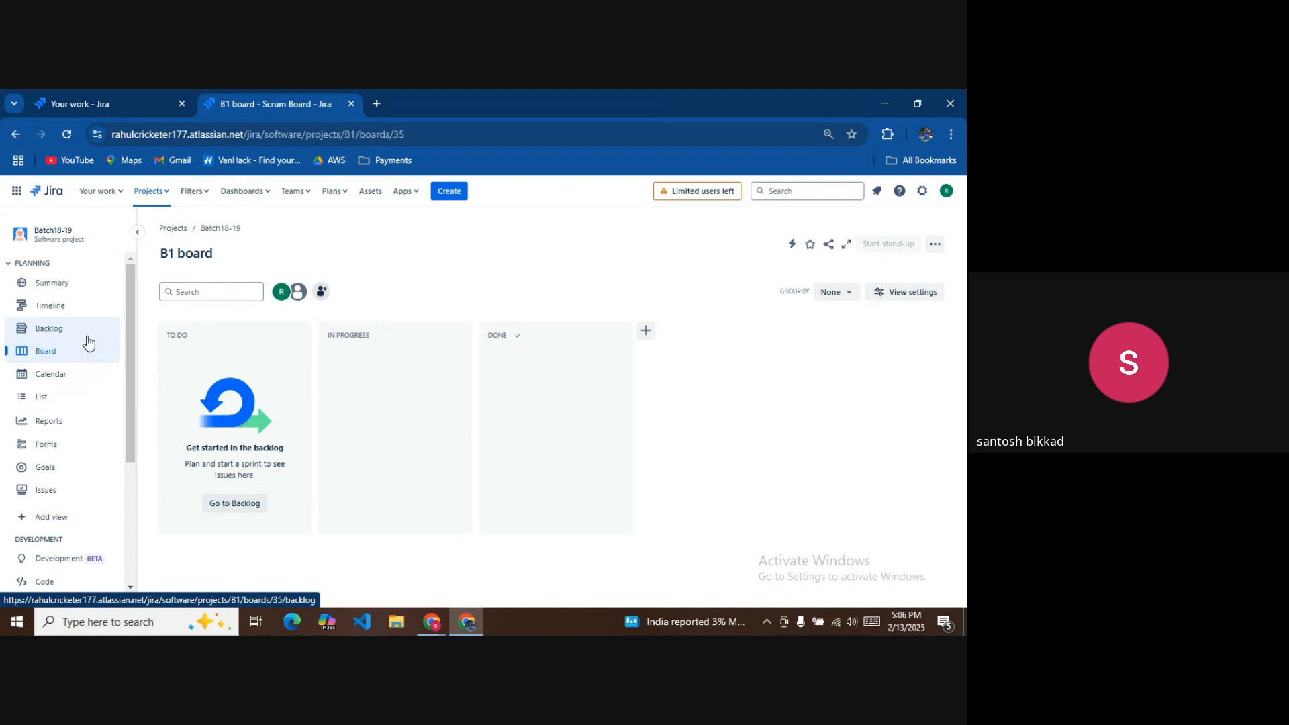
left_click(48, 328)
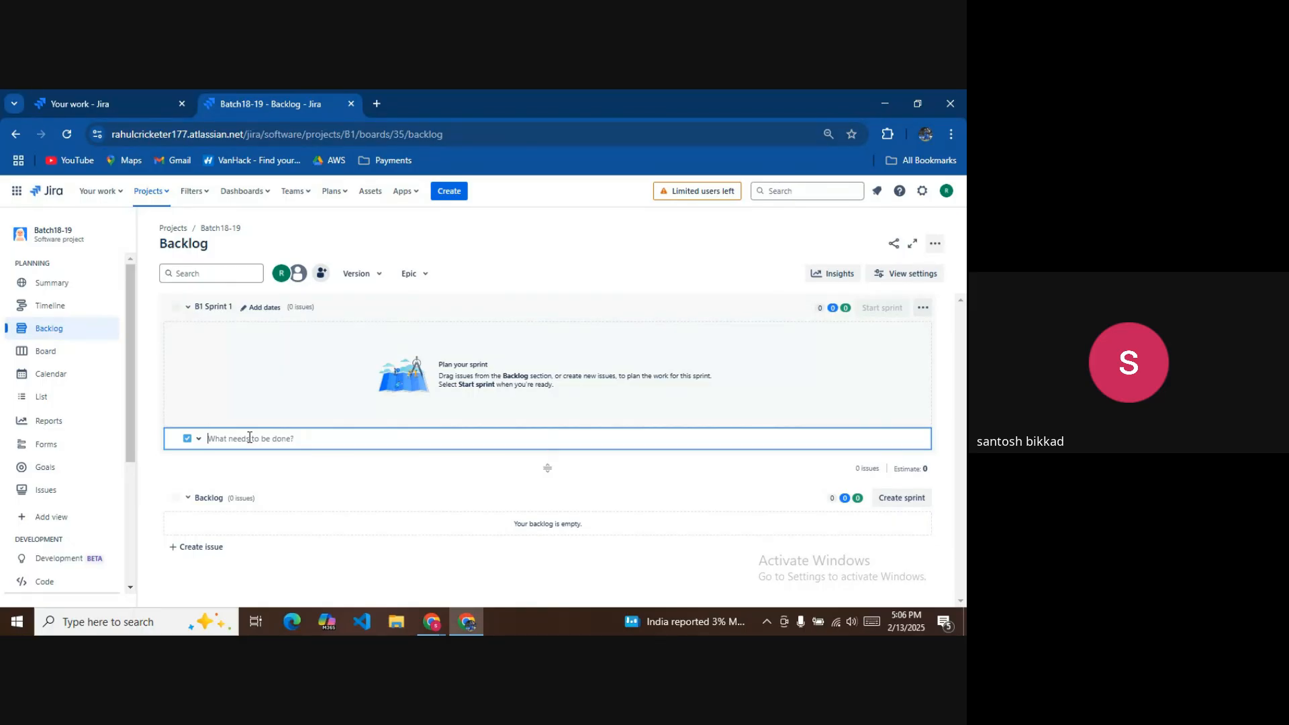
type("Create maven project")
key("Return")
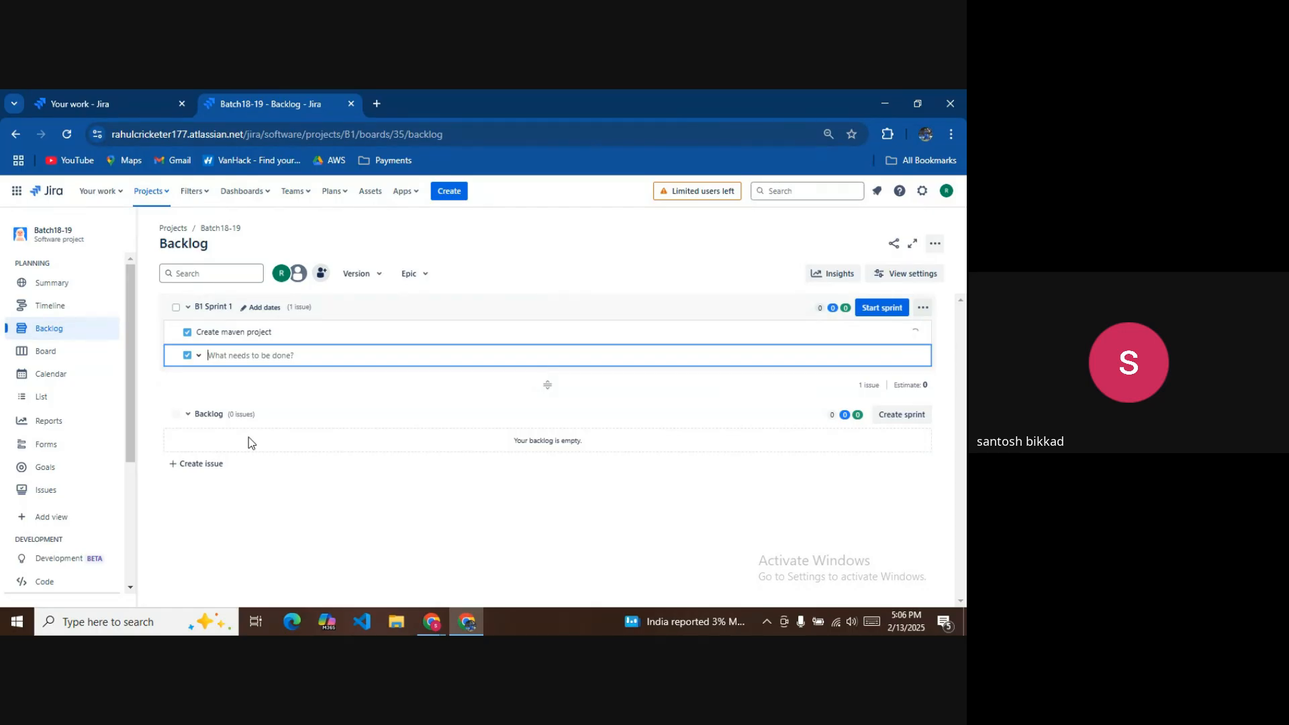
type("ce")
key("BackSpace")
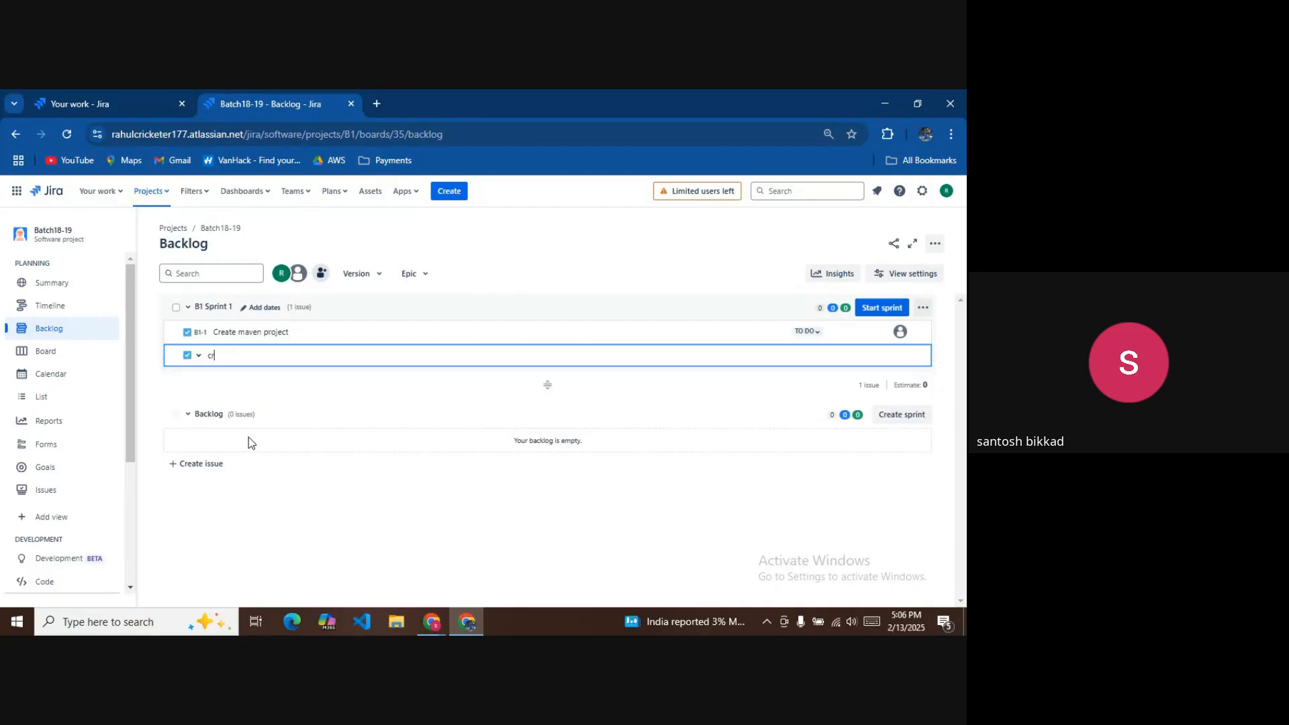
type("reate database configurations")
key("Return")
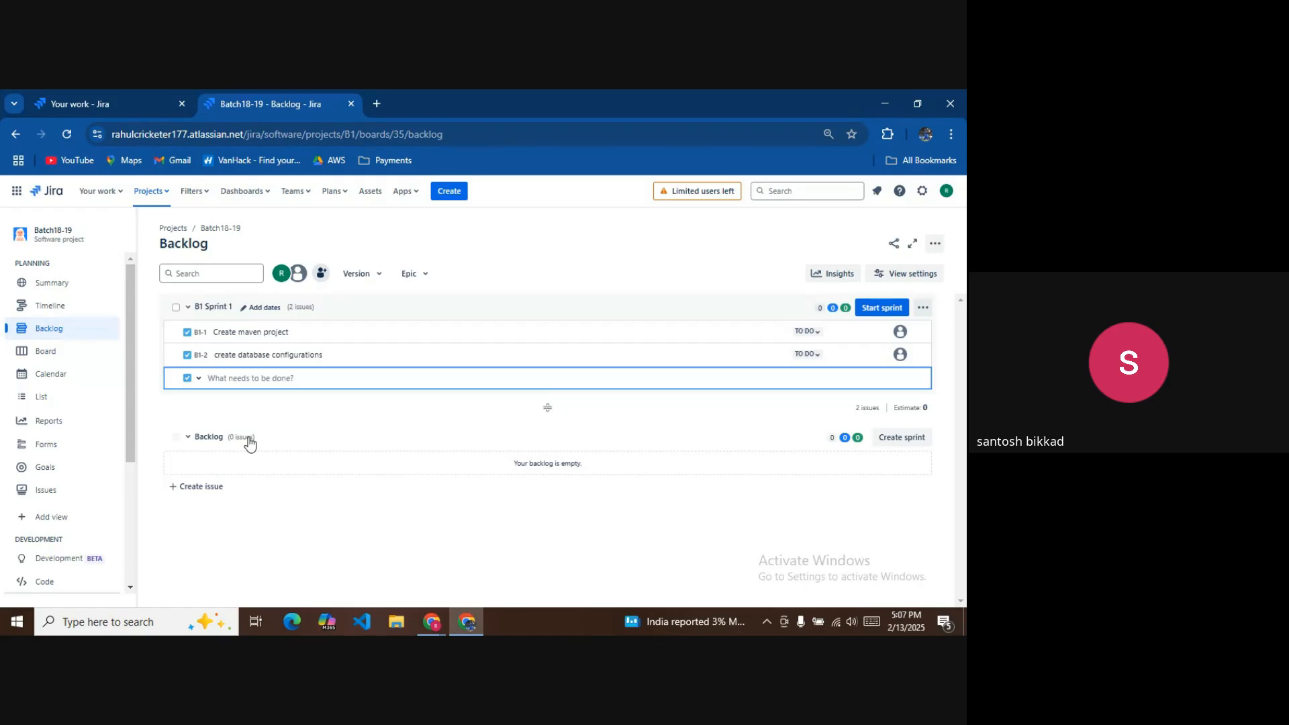
type("create all model classes")
key("Return")
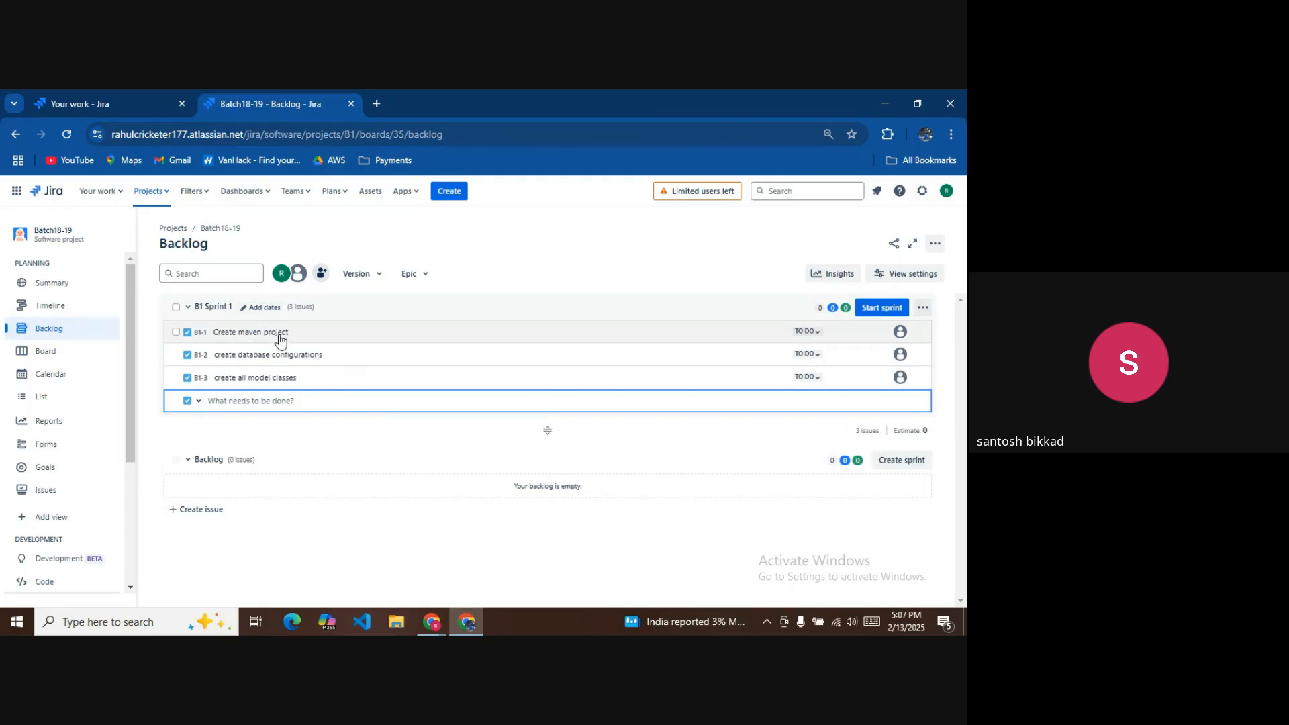
Move issues B1-1 and B1-3 out of the sprint into the backlog.
left_click_drag(276, 333, 294, 474)
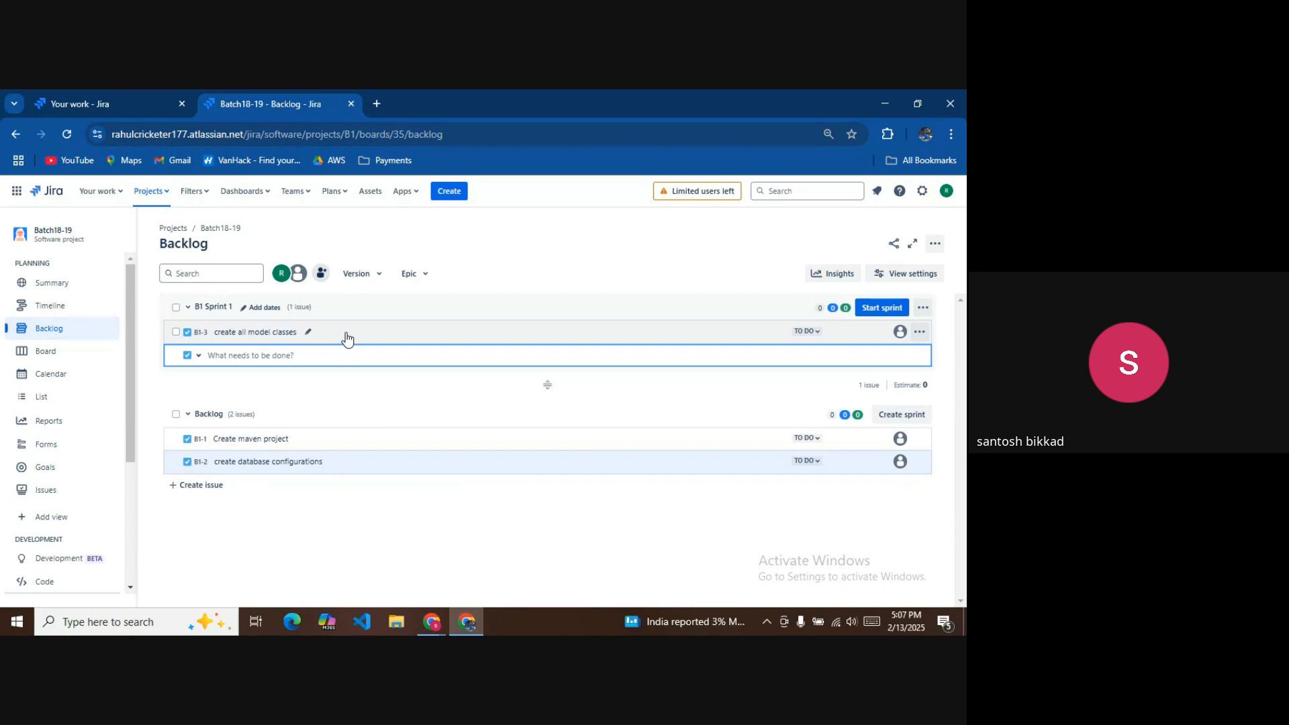
left_click_drag(346, 337, 342, 450)
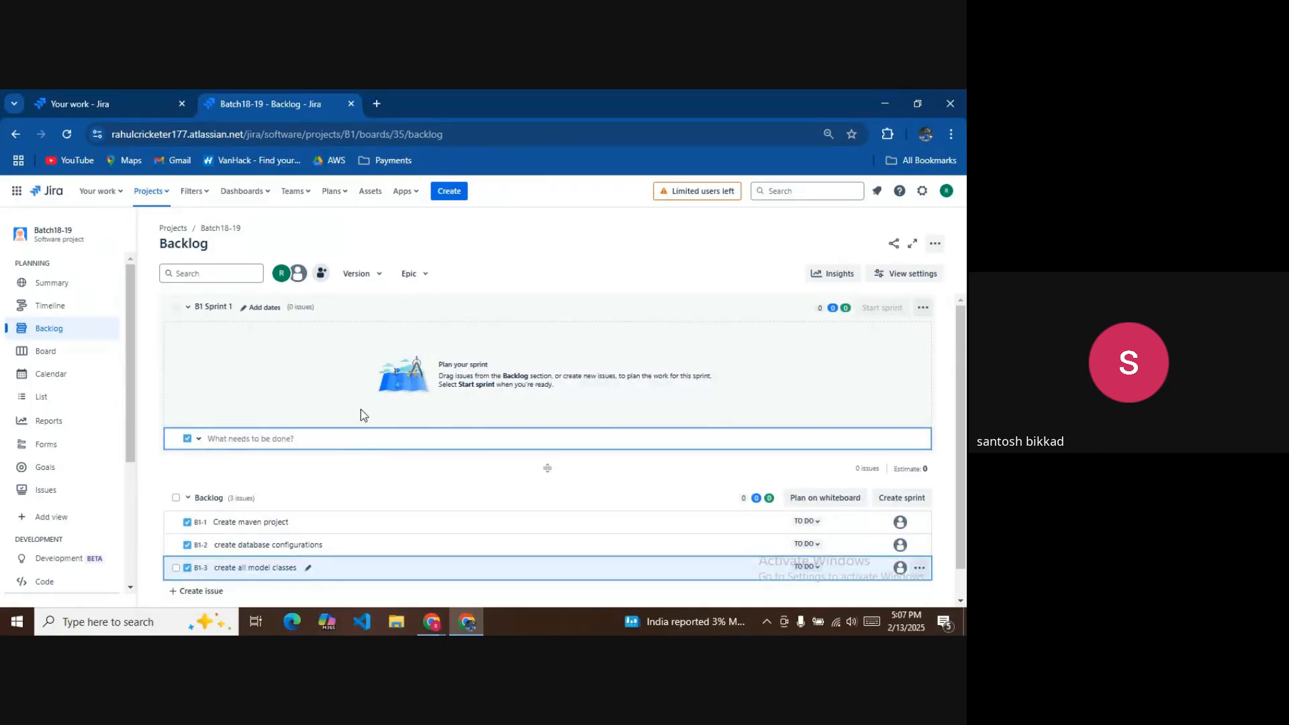
left_click(923, 307)
Delete B1 Sprint 1 and create a fresh empty sprint.
left_click(898, 355)
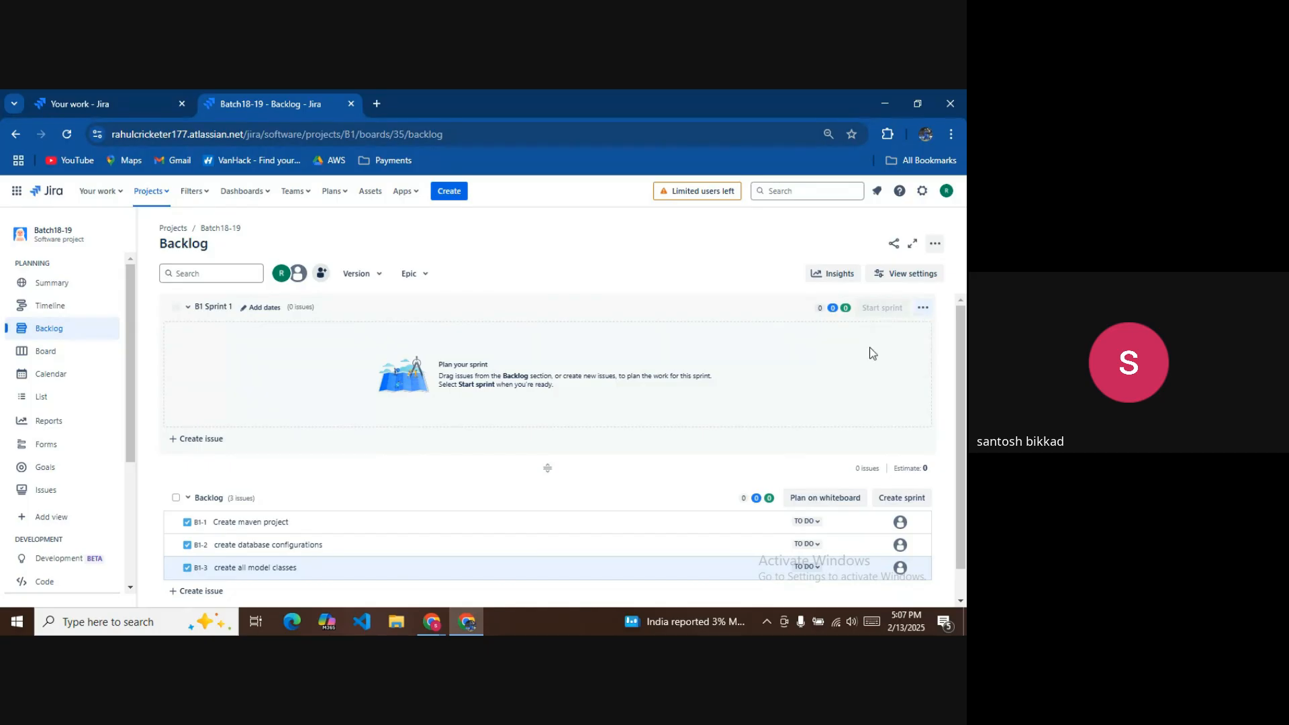
left_click(568, 277)
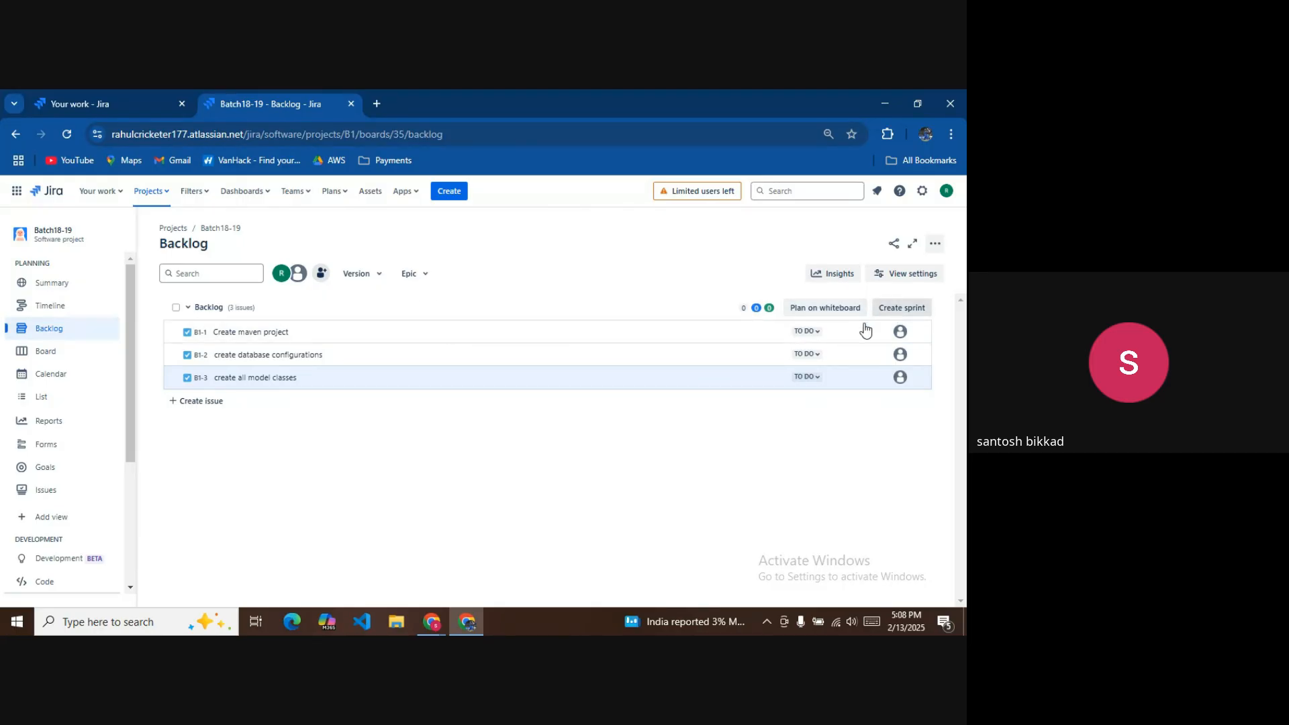
left_click(899, 309)
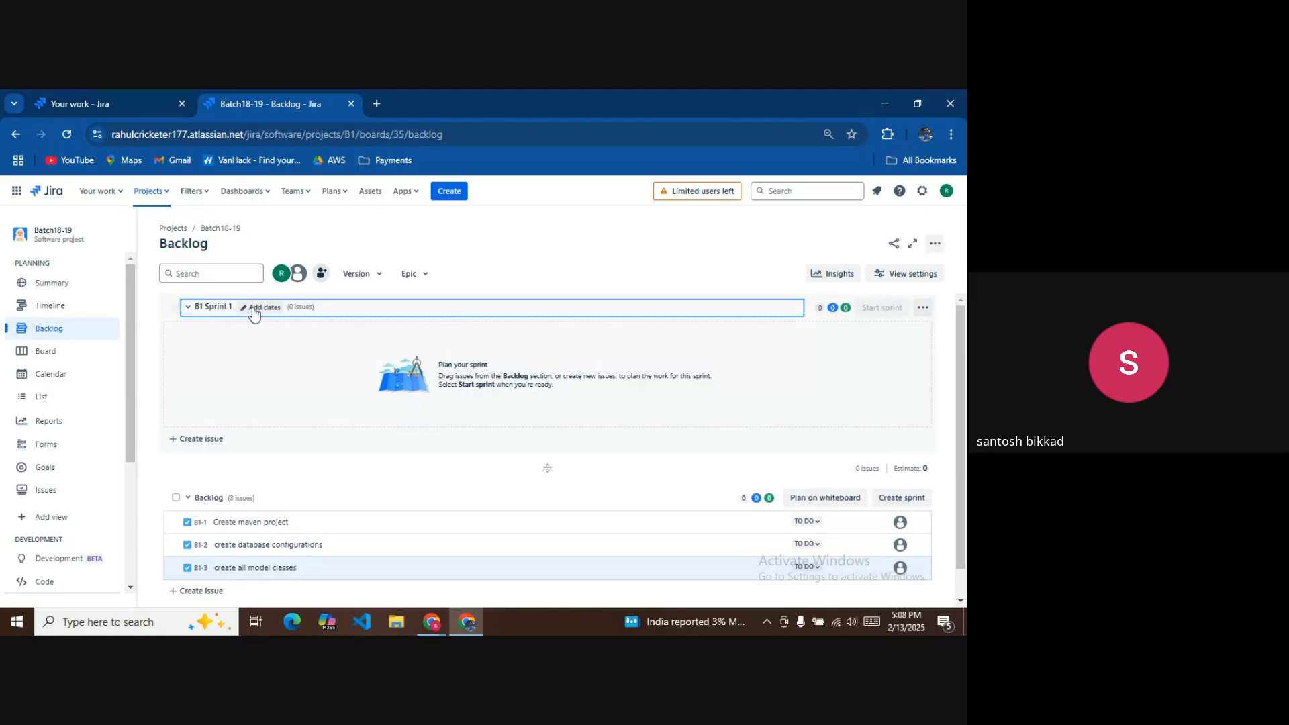
Edit the sprint: name Batch 18-19 Sprint 1, 1 week duration, goal 'This is first sprint'.
left_click(923, 310)
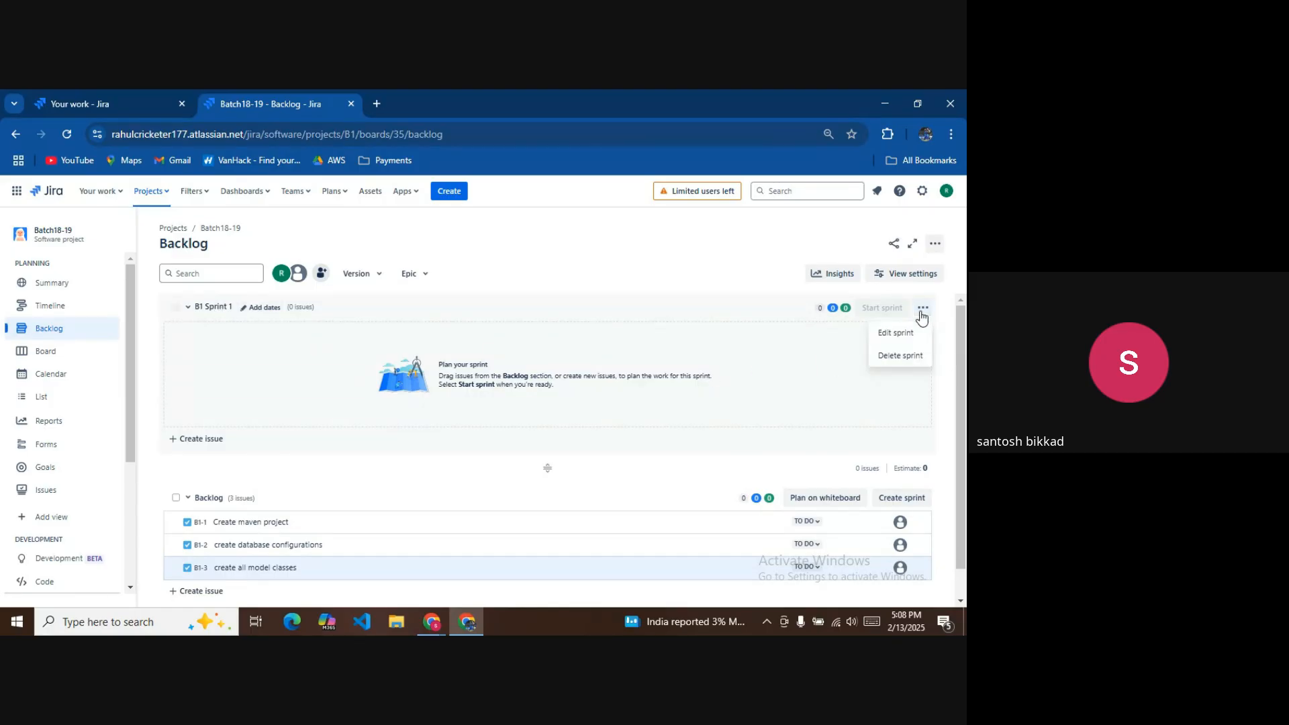
left_click(911, 334)
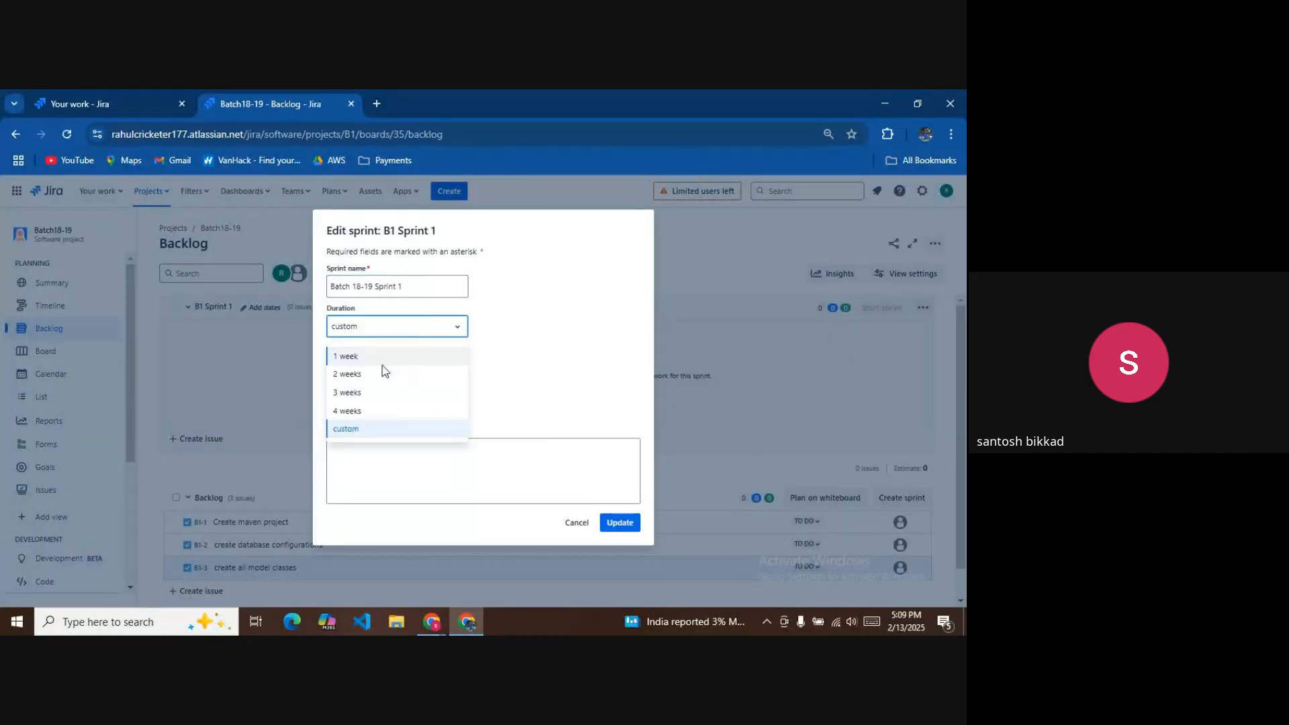
left_click(366, 356)
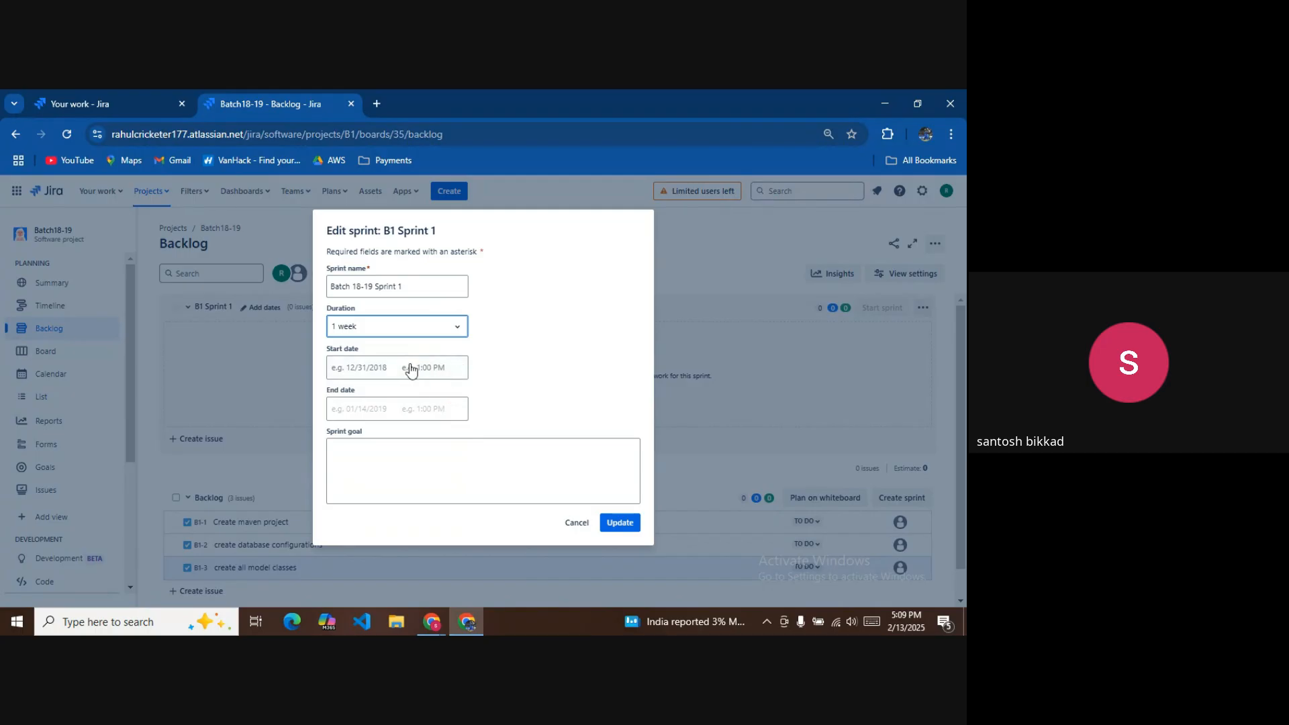
left_click(482, 454)
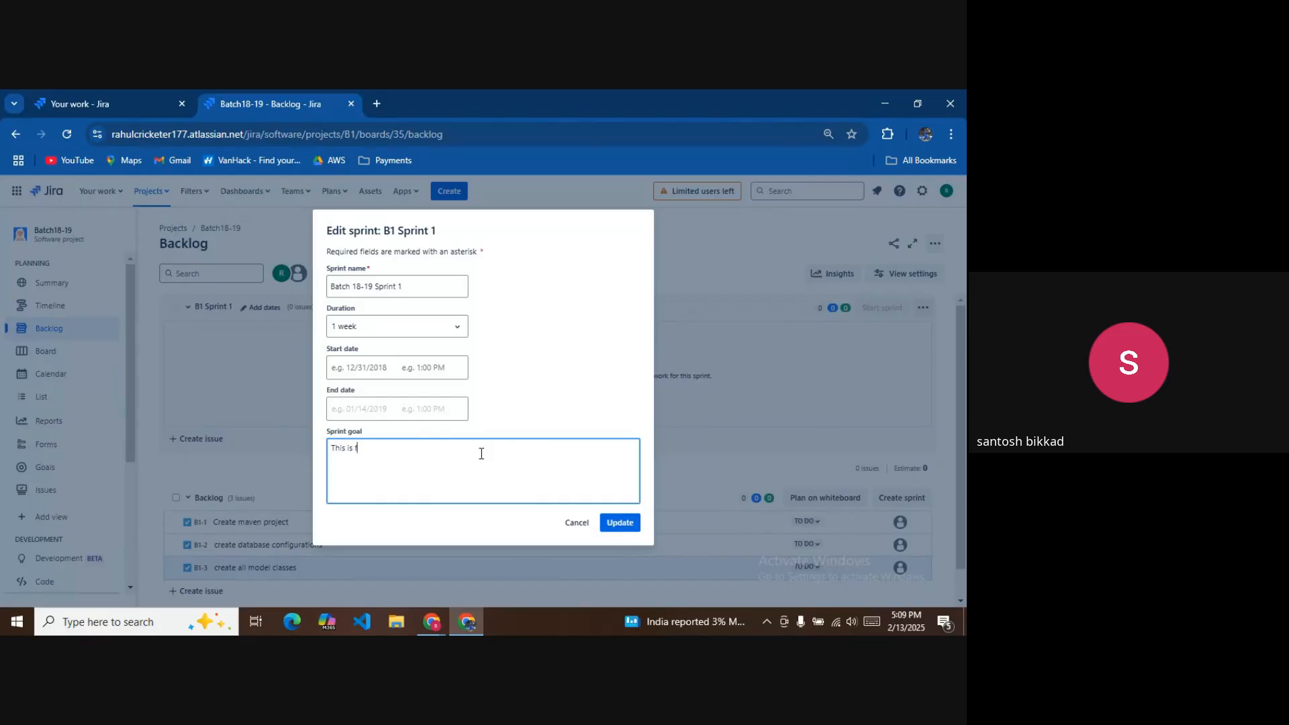
type("st sprint")
left_click(618, 522)
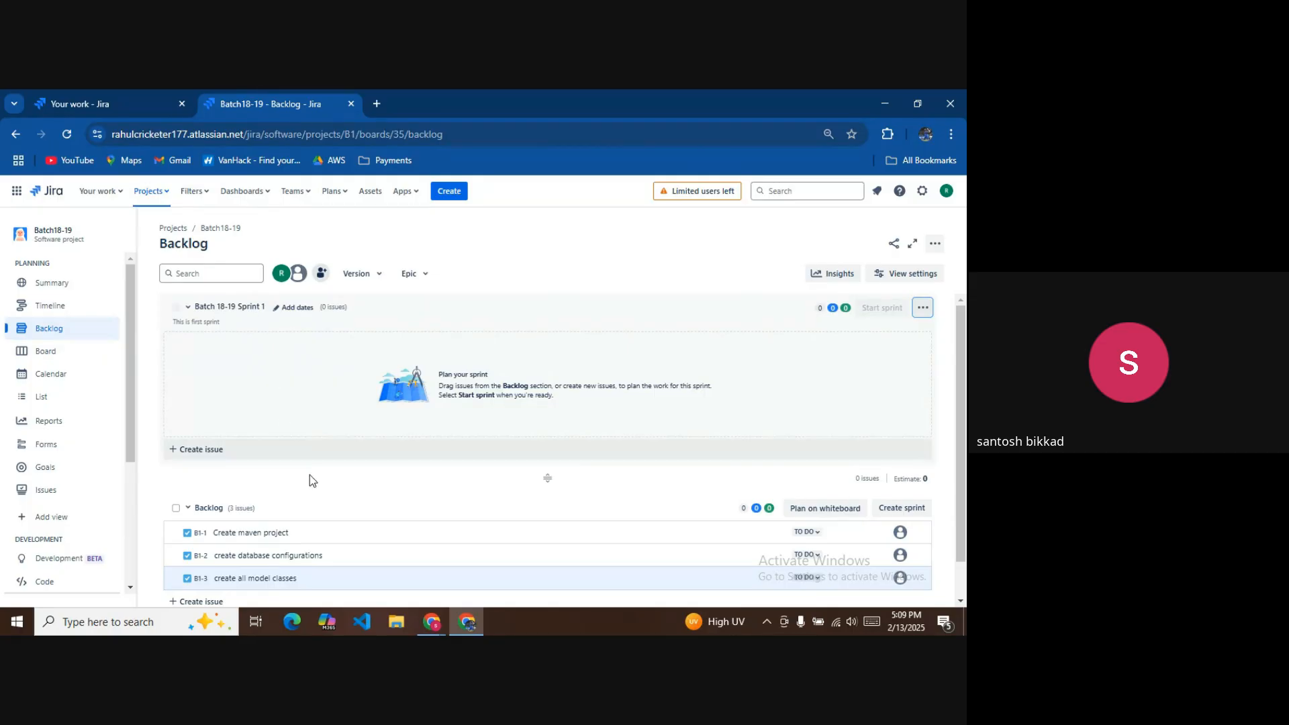
Move Create maven project (B1-1) into Batch 18-19 Sprint 1 and start the sprint.
scroll(316, 487, "down", 1)
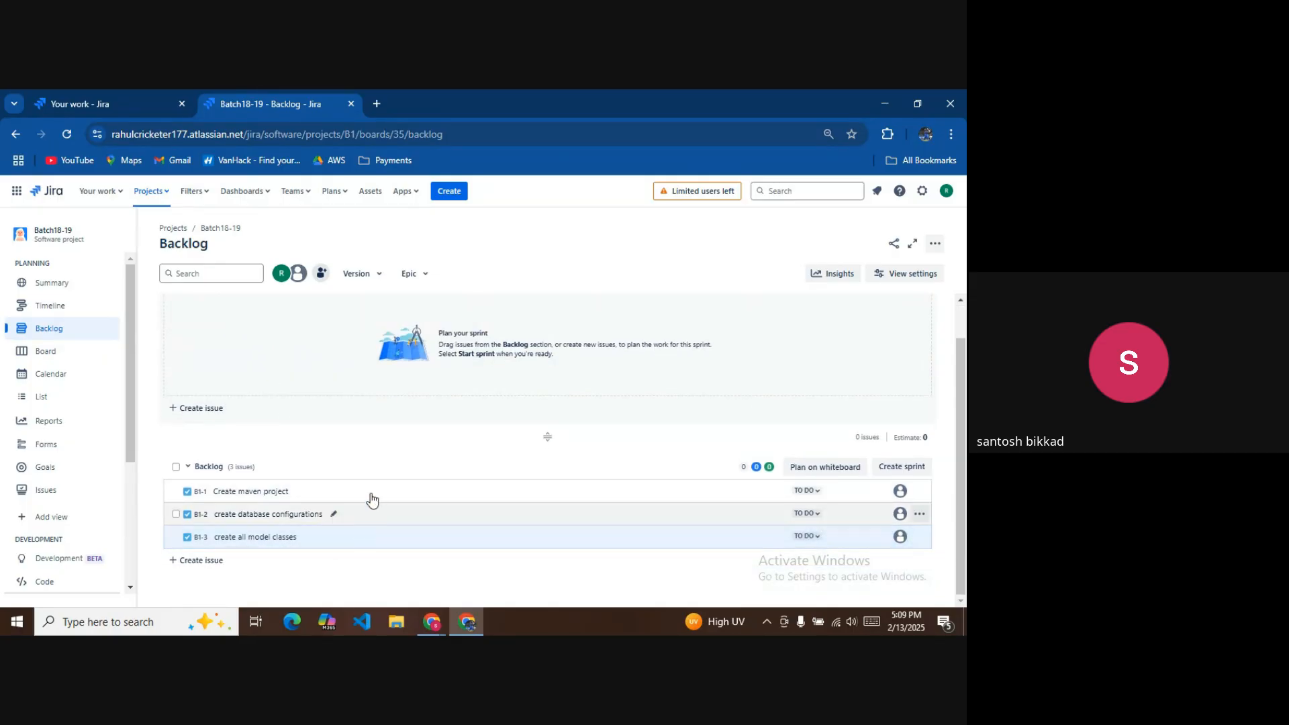
scroll(376, 504, "up", 1)
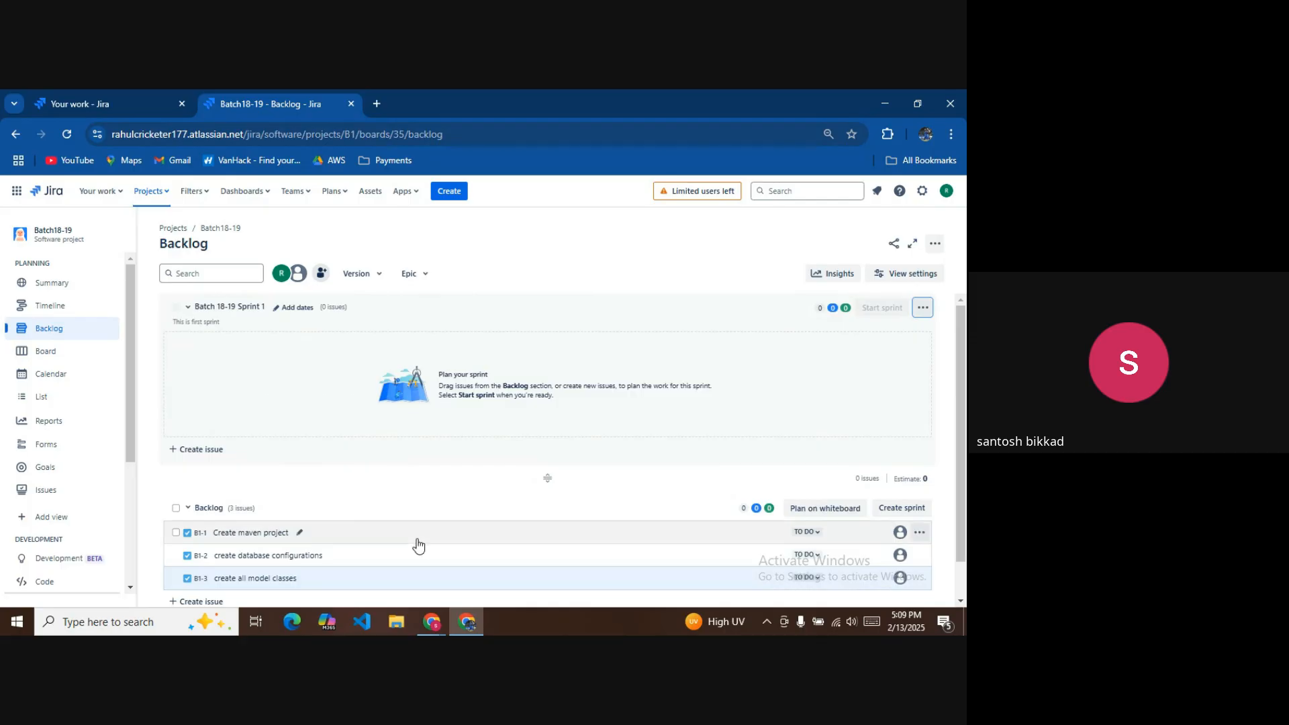
left_click_drag(423, 530, 427, 381)
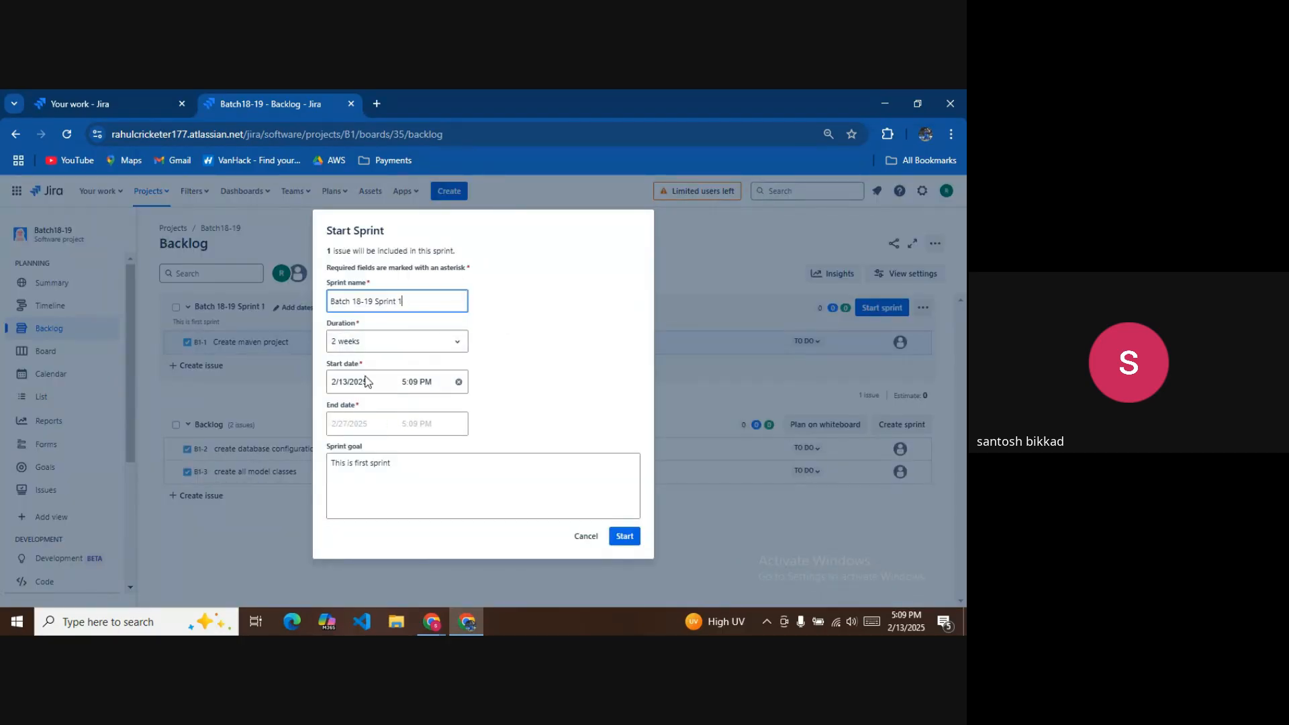
left_click(614, 535)
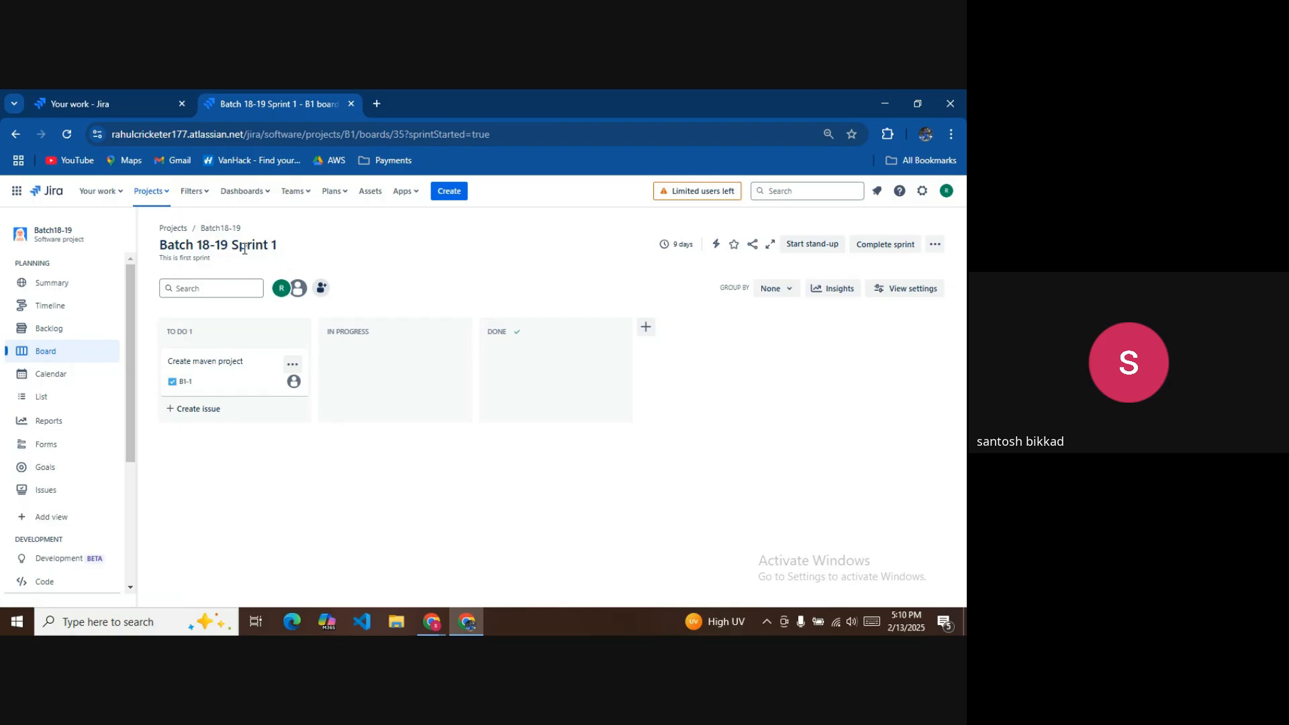
Open Create maven project (B1-1), type trial text in its description, then clear it.
left_click(229, 362)
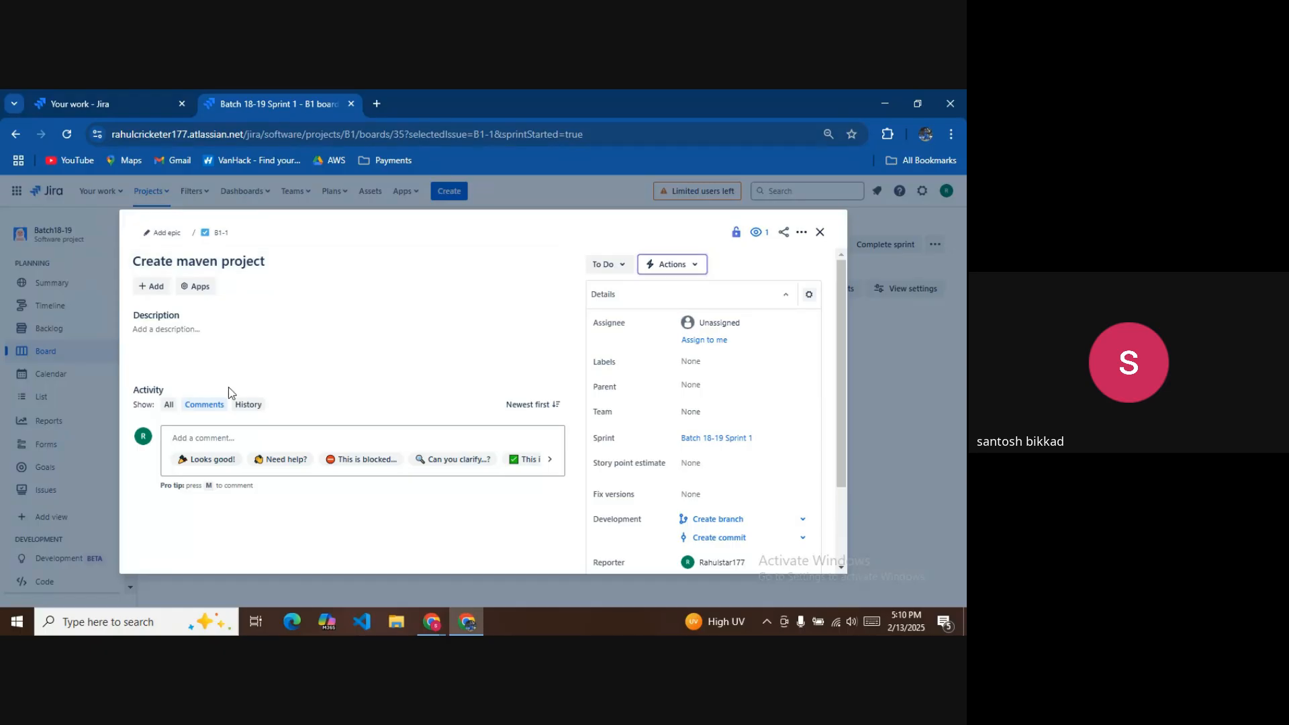
left_click(211, 339)
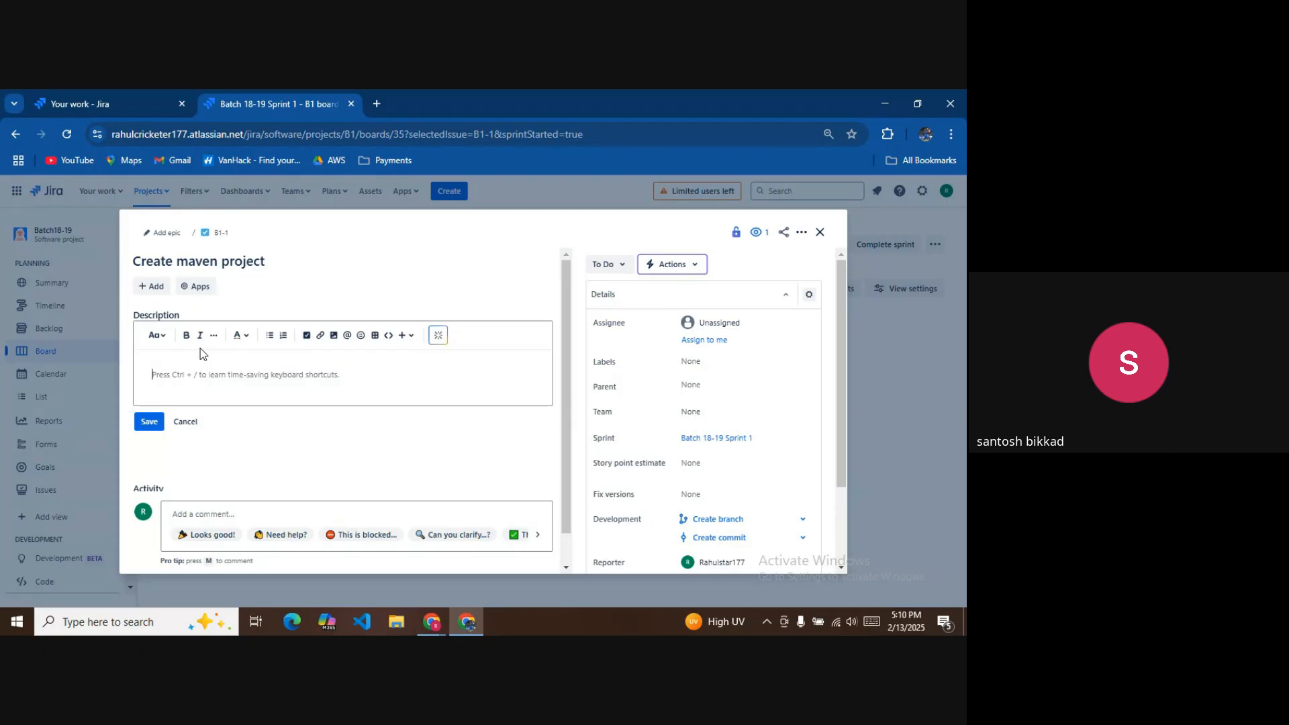
type("de")
type("pendecies@1235646")
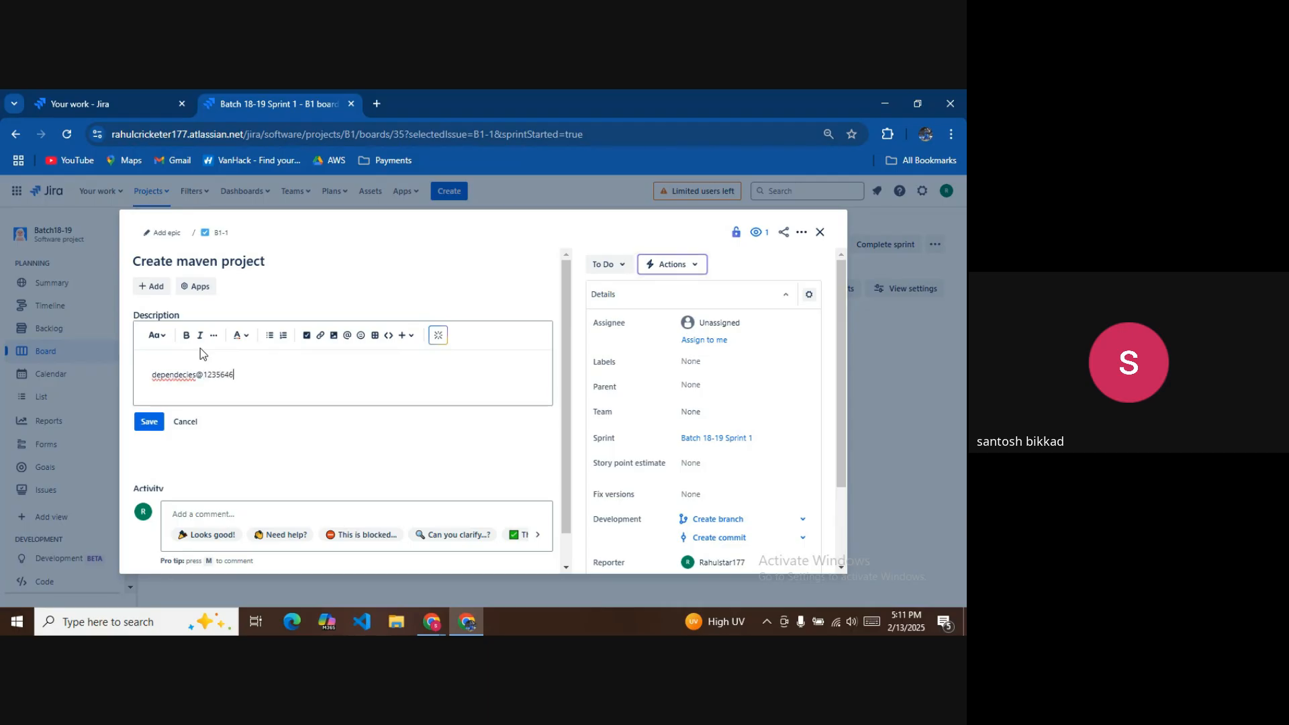
type("4")
key("ctrl+a")
key("BackSpace")
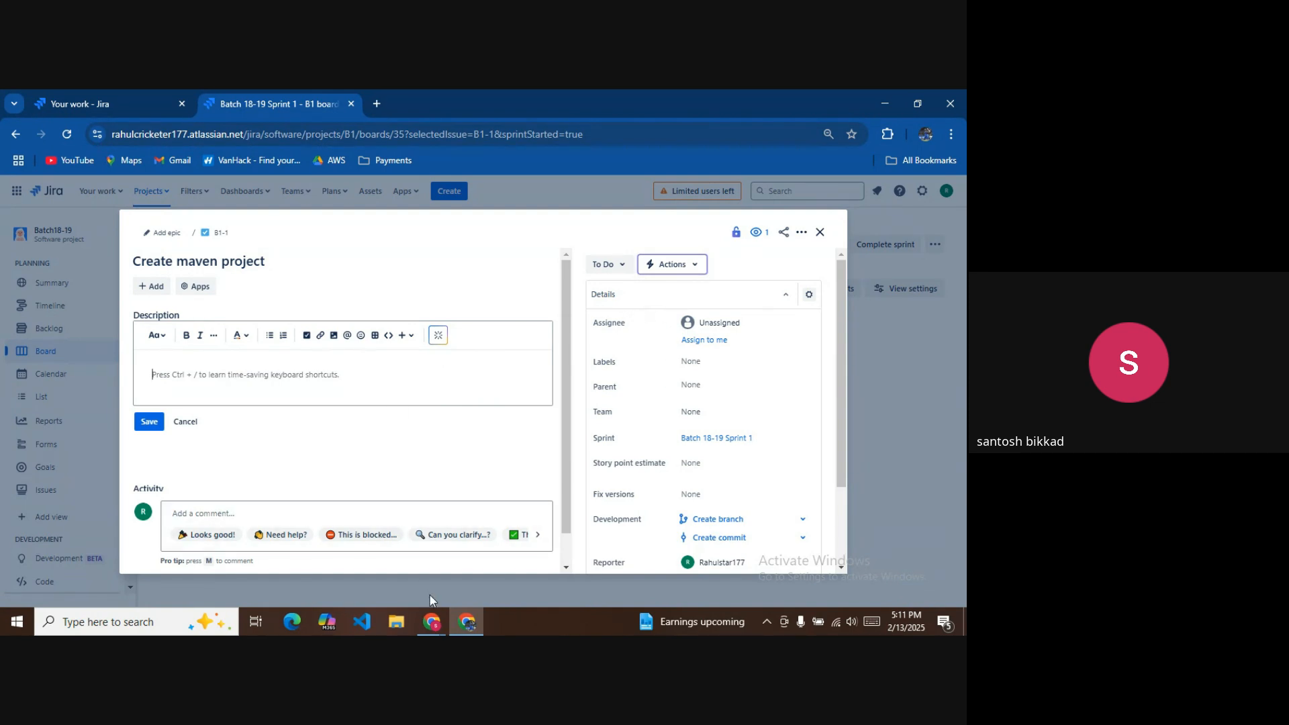
mouse_move(438, 622)
left_click(336, 568)
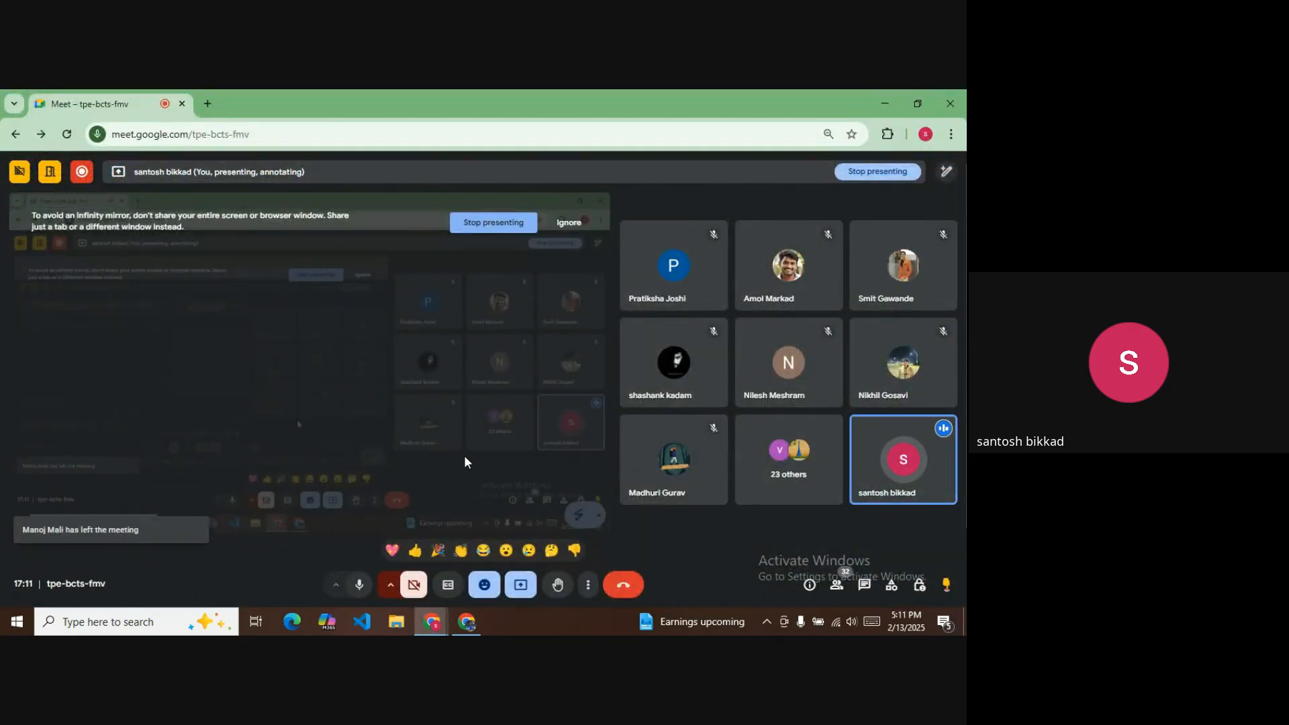
left_click(467, 622)
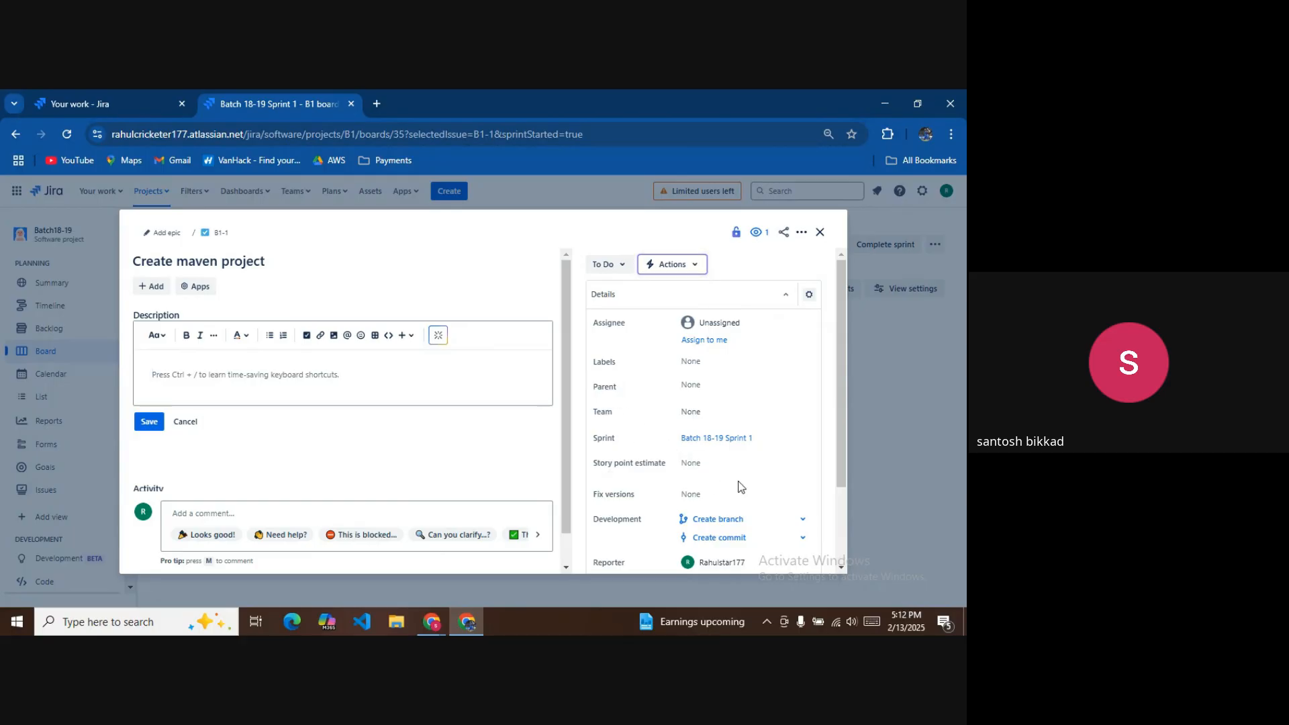
Give B1-1 a story point estimate of 1 and move it to In Progress.
left_click(704, 464)
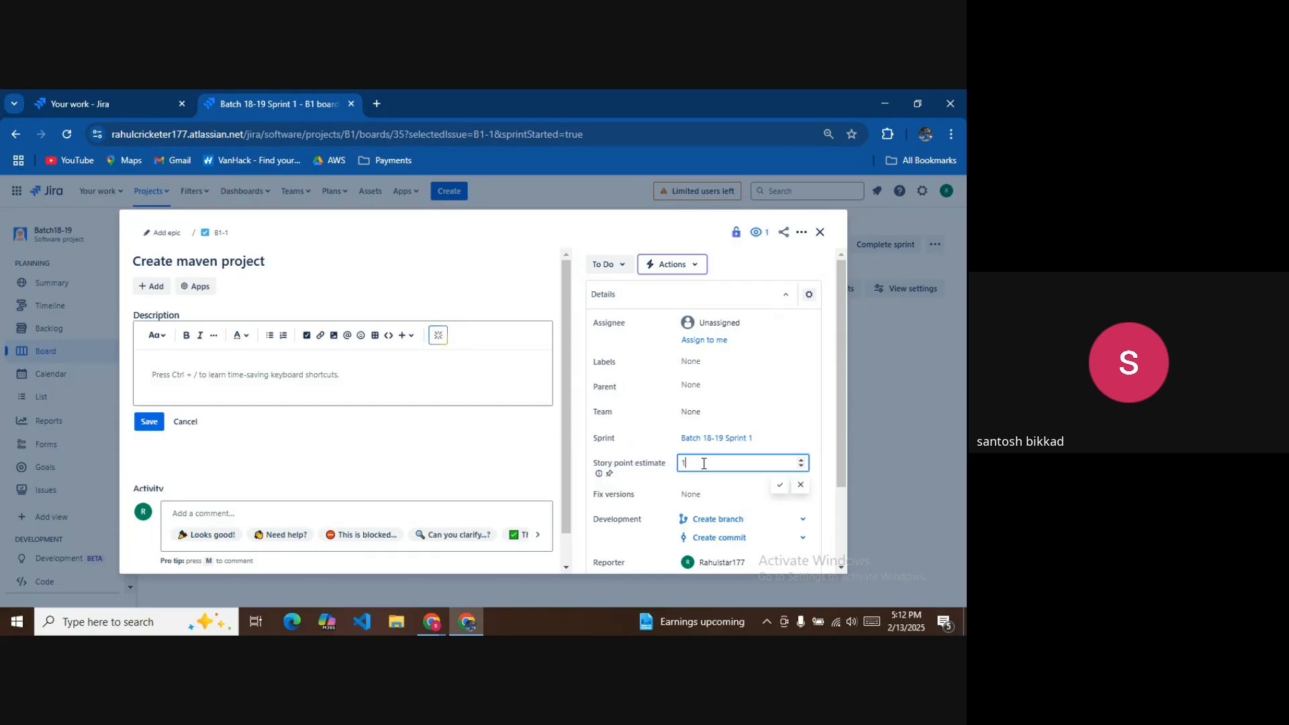
left_click(780, 484)
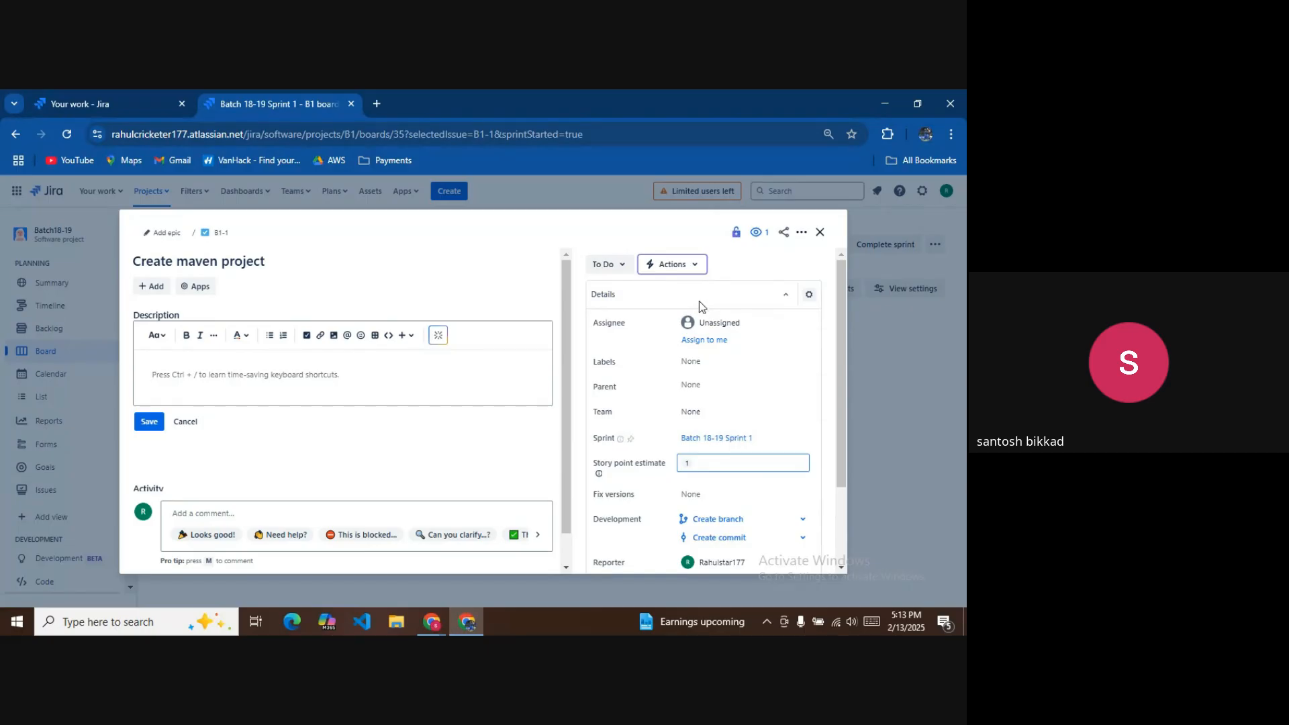
left_click(617, 266)
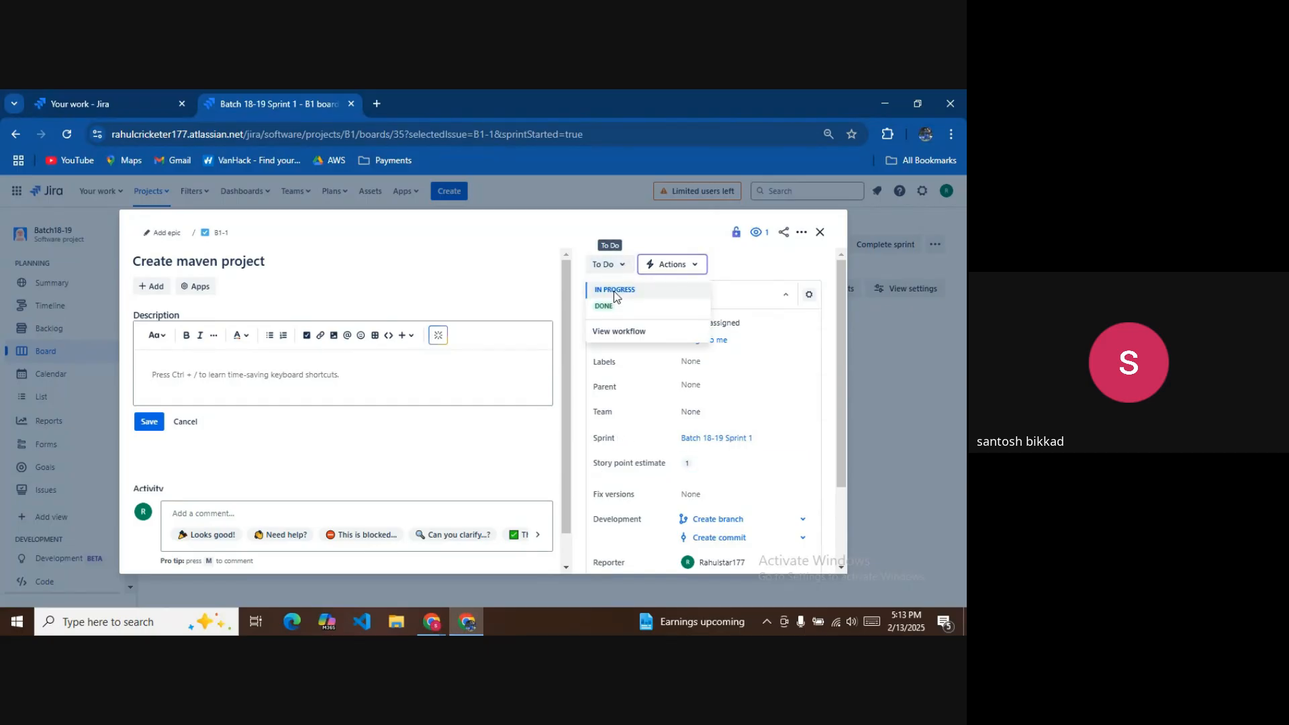
left_click(613, 291)
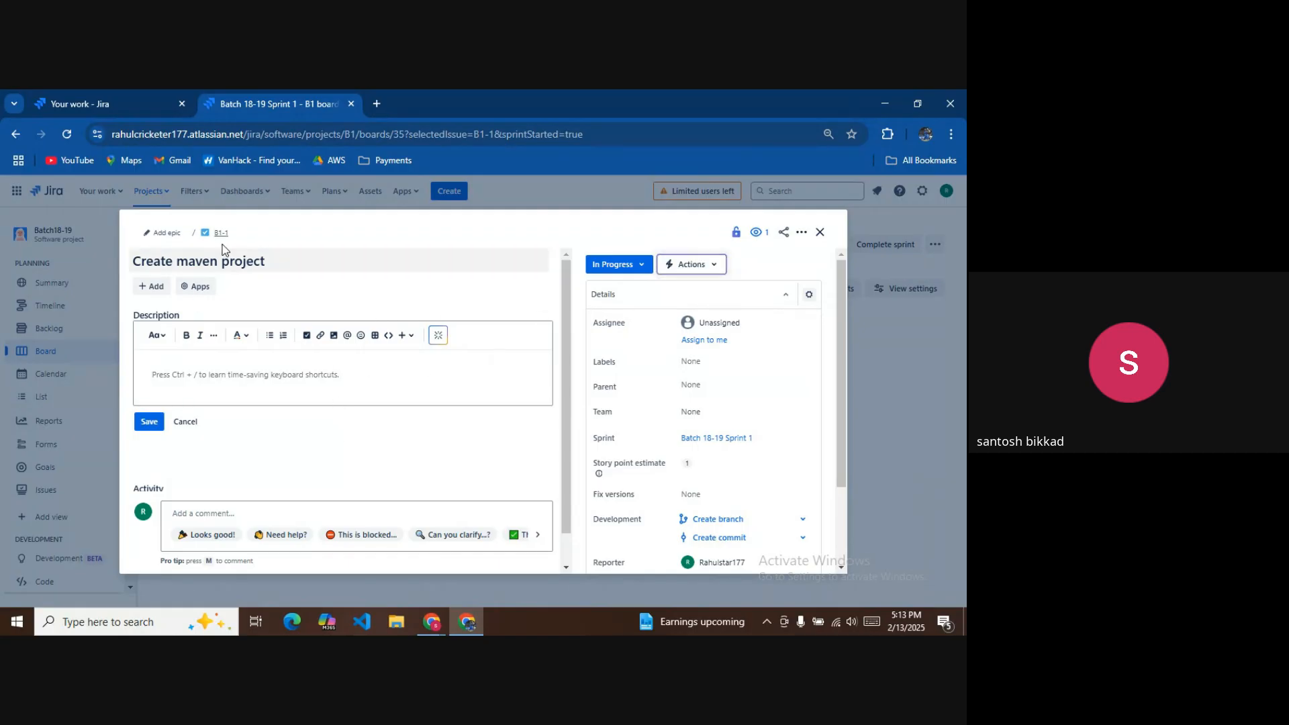
Add child issue 'adding the web dependencies' under Create maven project.
left_click(154, 287)
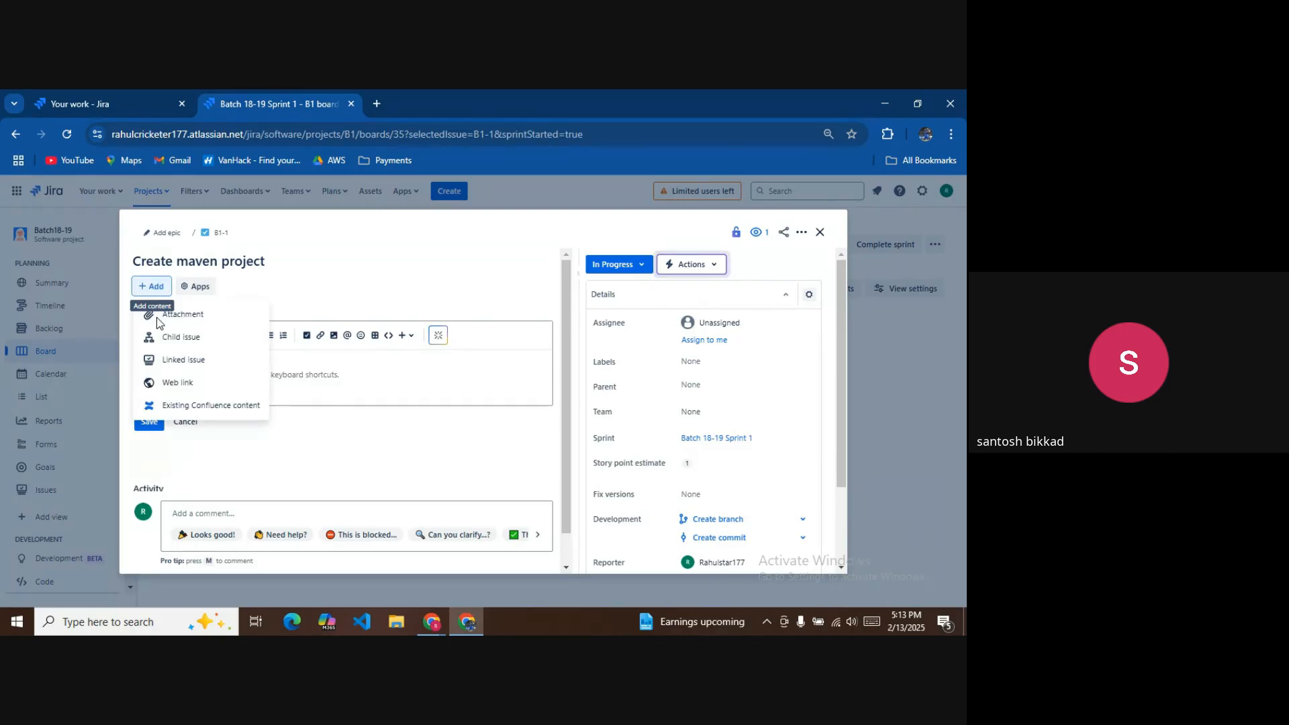
left_click(178, 334)
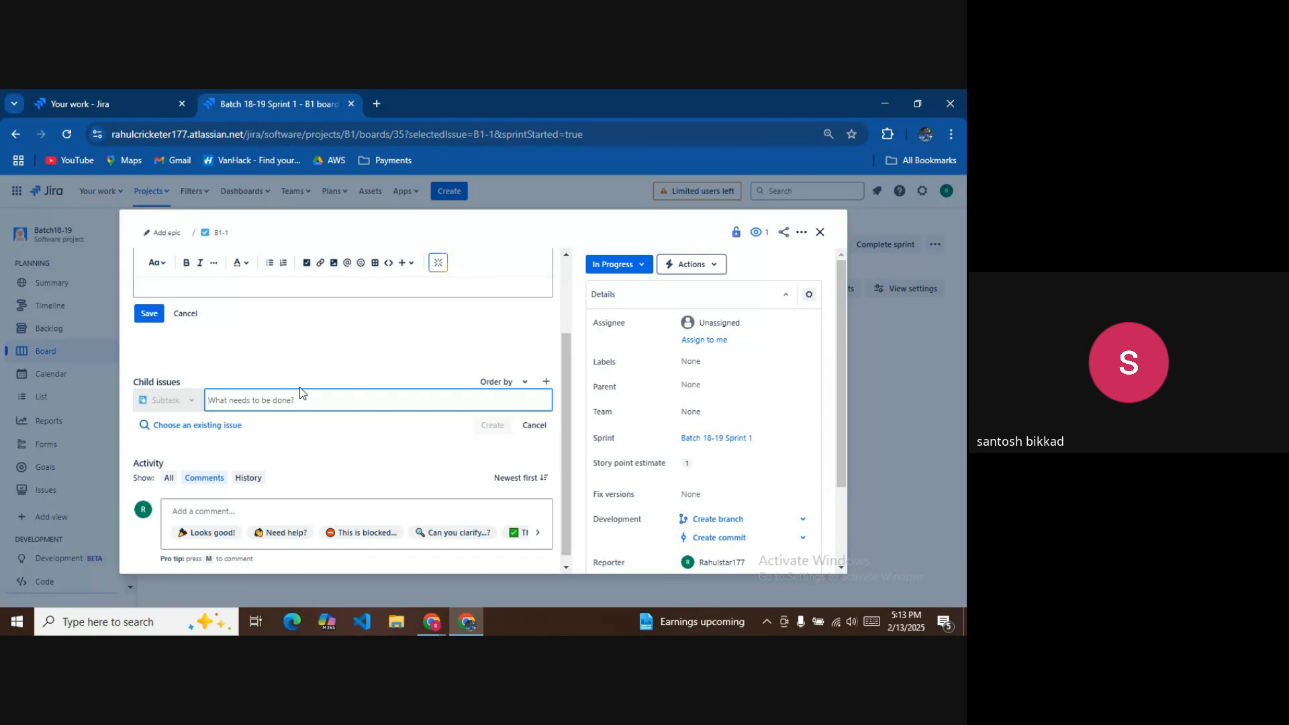
type("adding the seb")
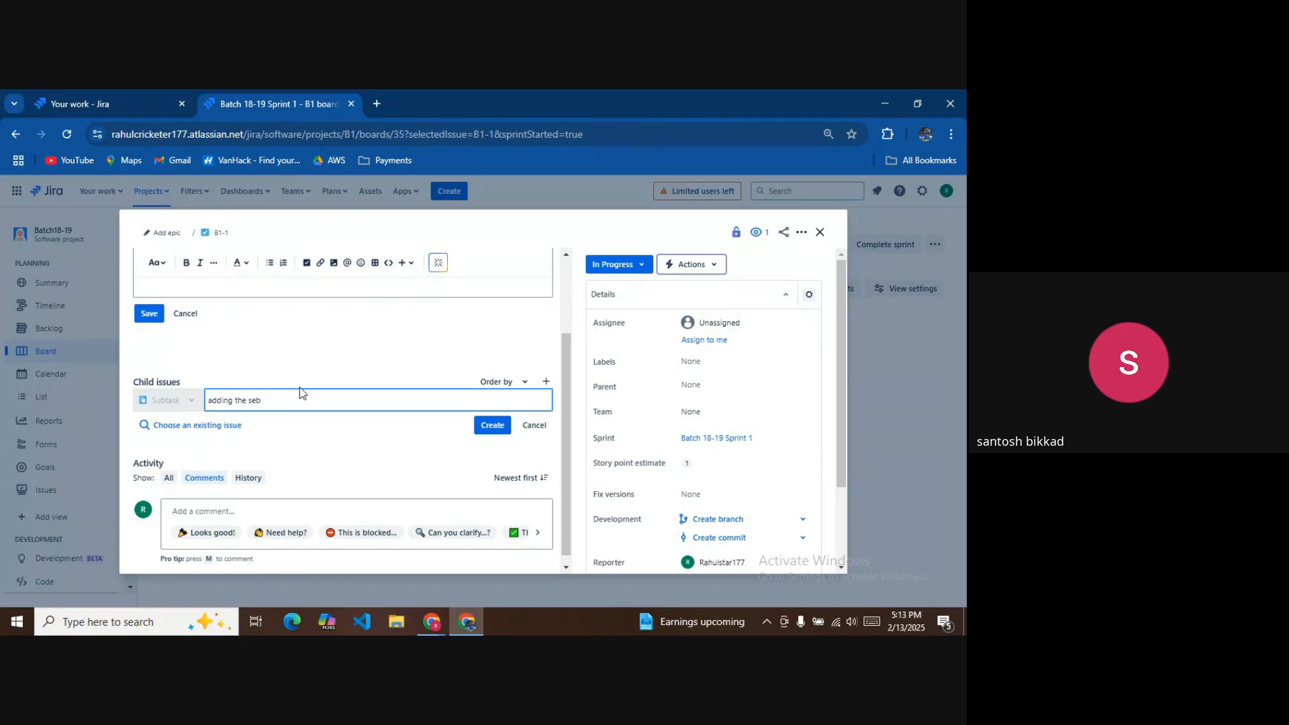
key("BackSpace")
key("BackSpace")
type("dependencees")
key("Return")
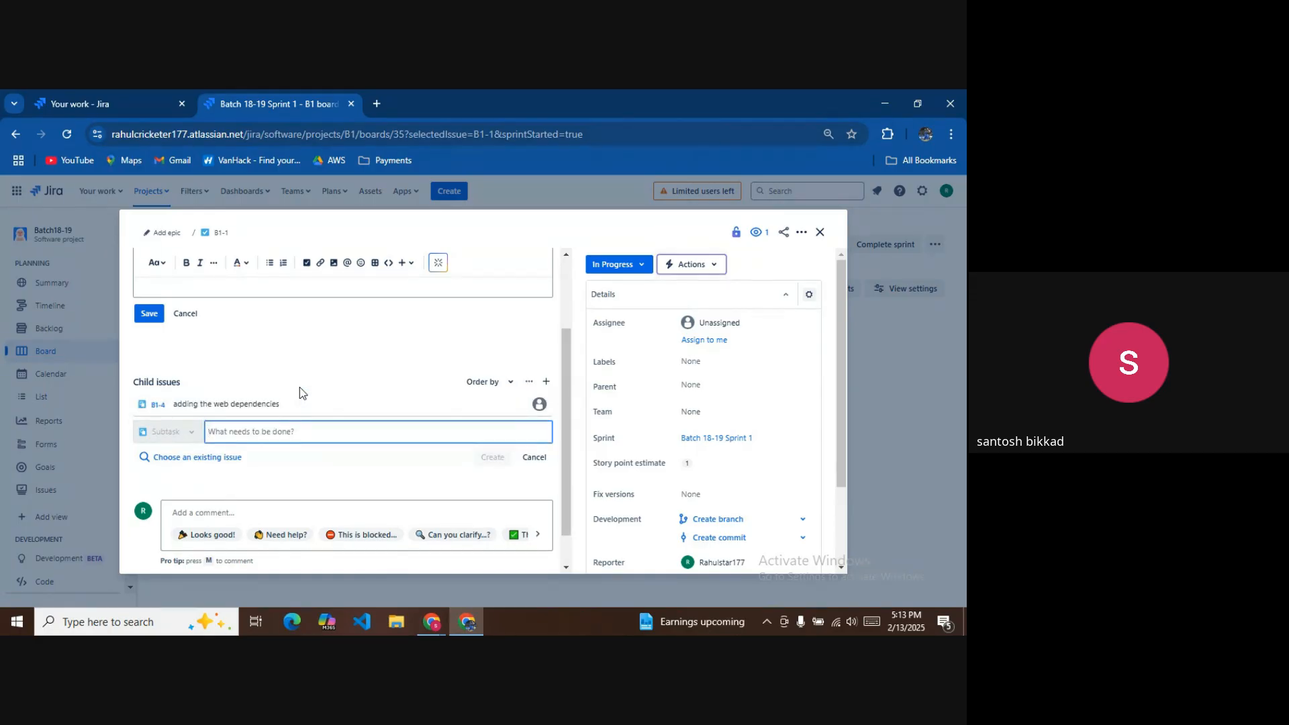
Add a second child issue named 'add the plugin in pom file'.
type("add")
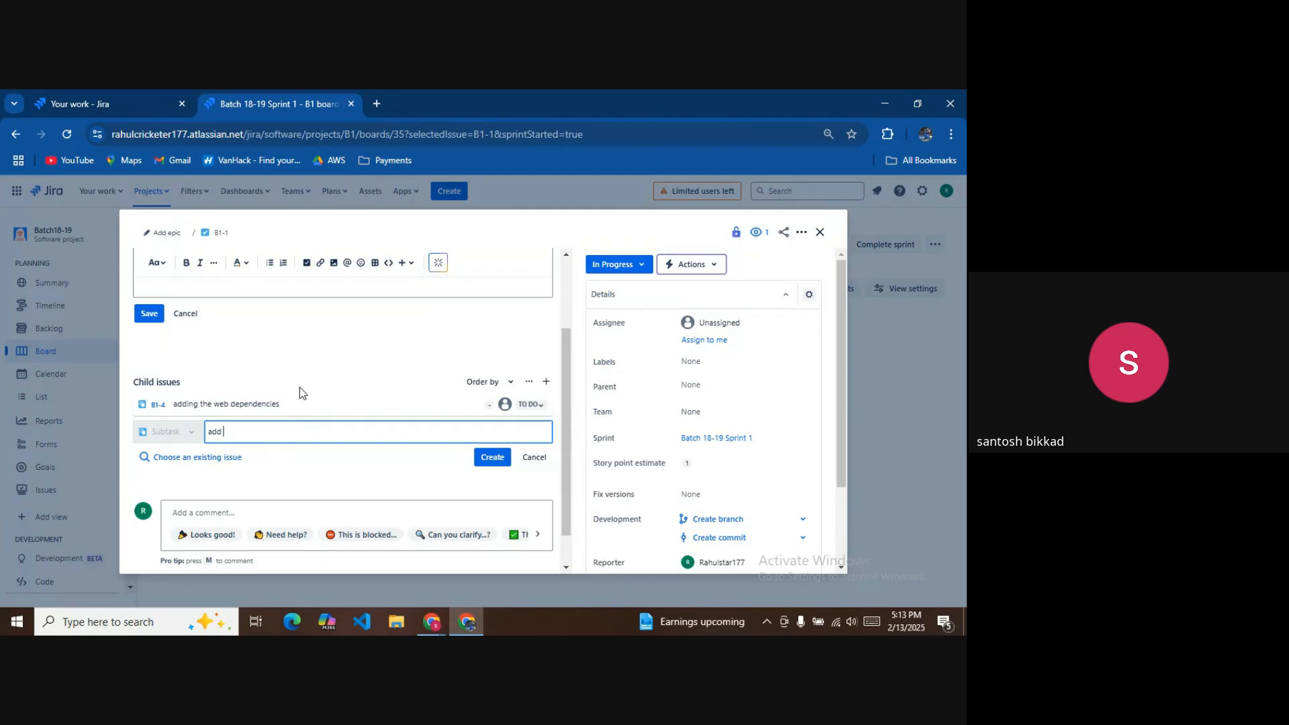
type(" the plugin i")
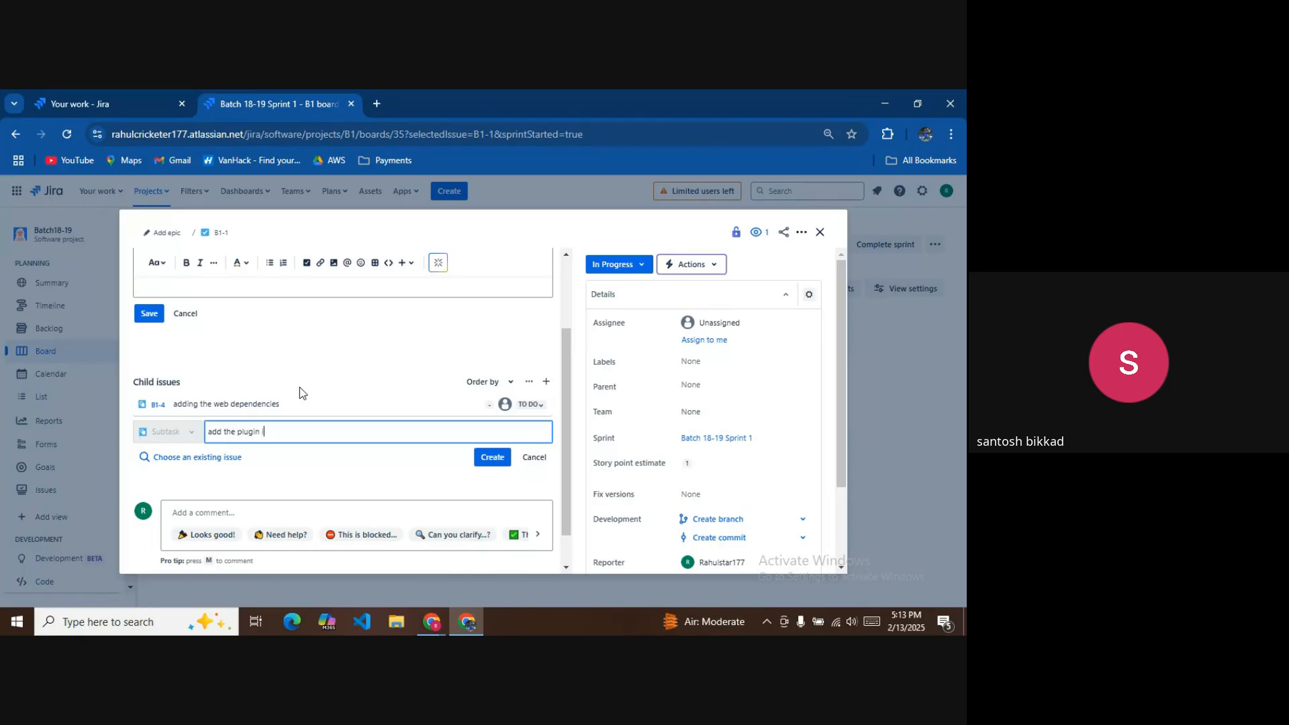
type("n pom dll")
key("BackSpace")
type("file")
left_click(506, 461)
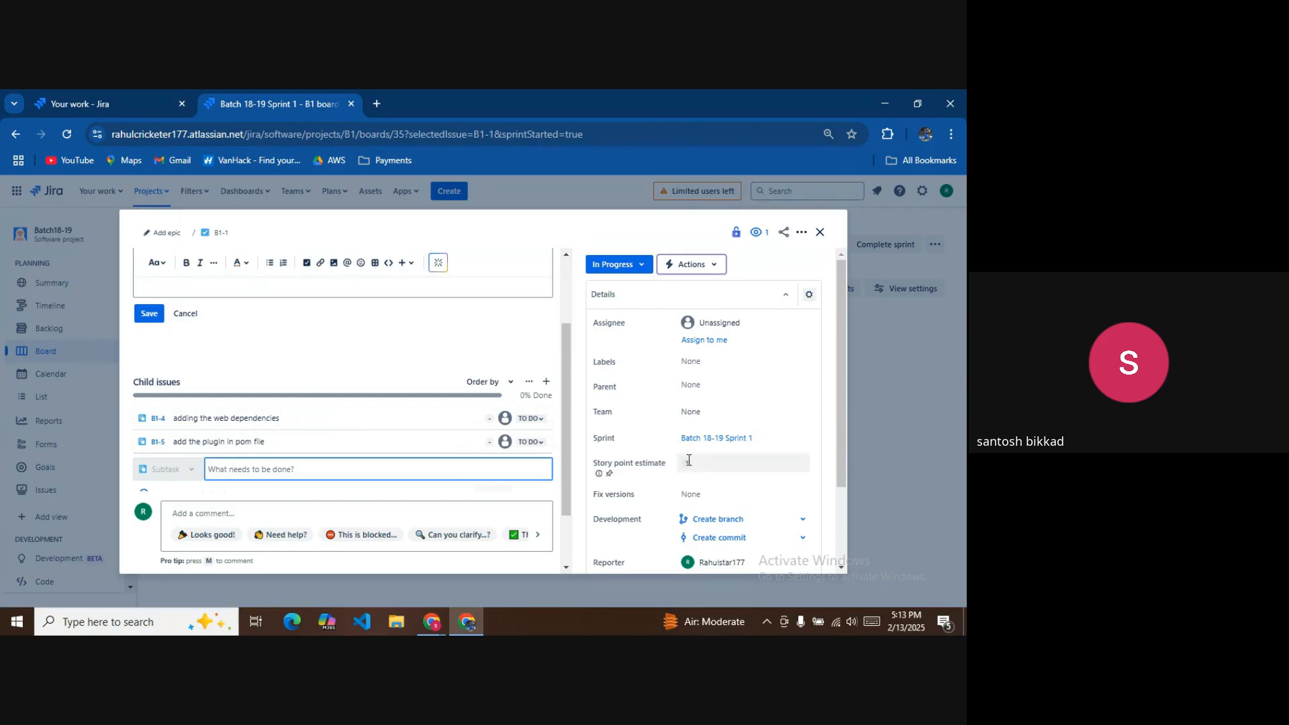
left_click(273, 419)
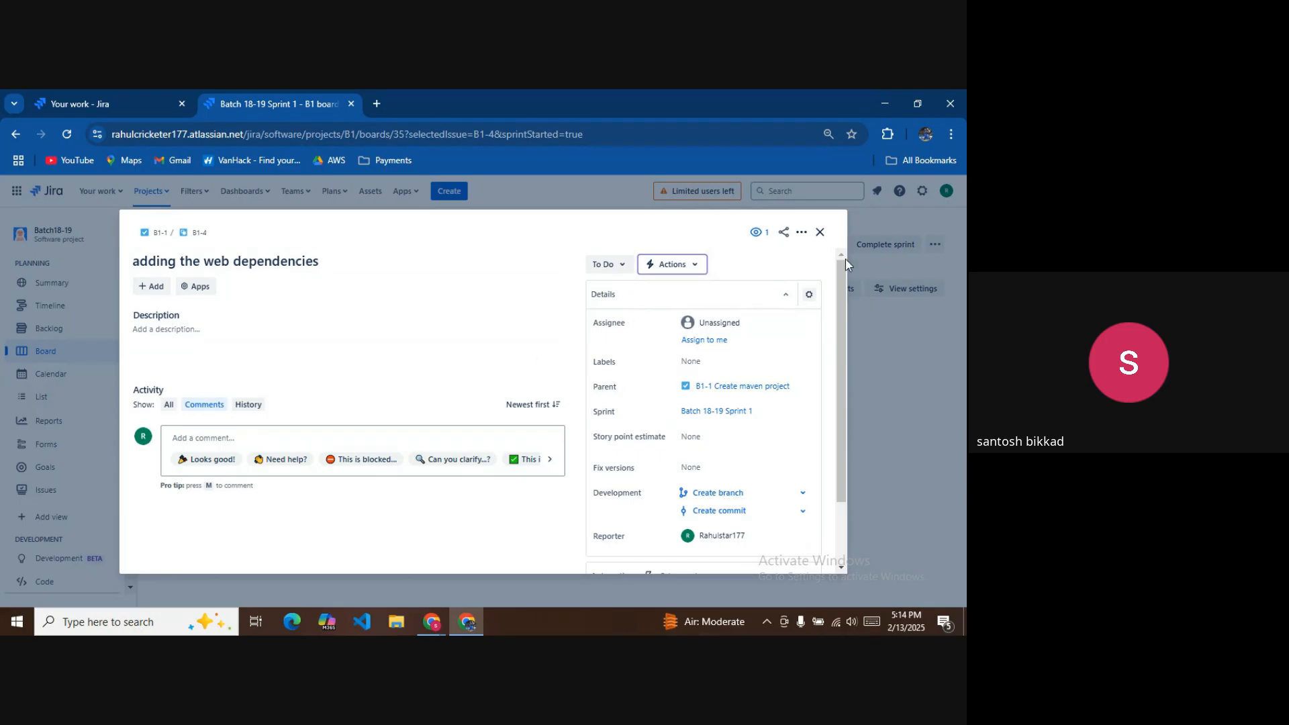
left_click(820, 232)
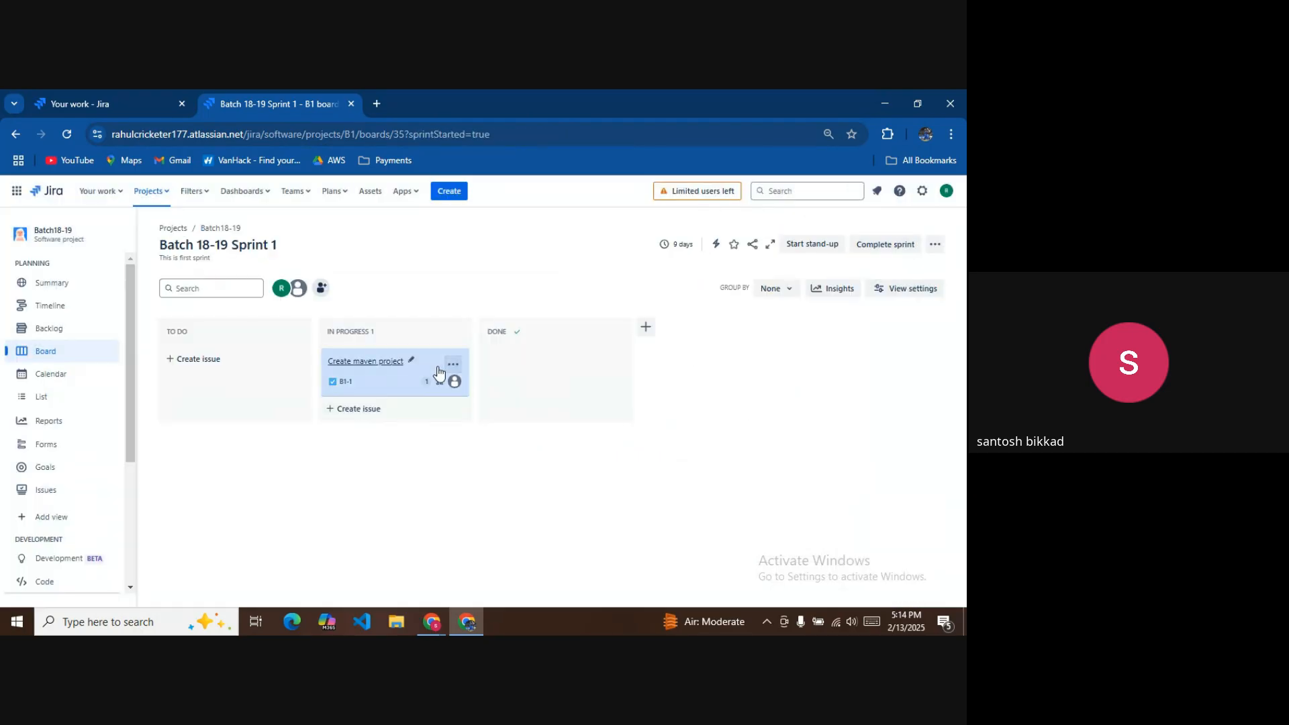
left_click(380, 370)
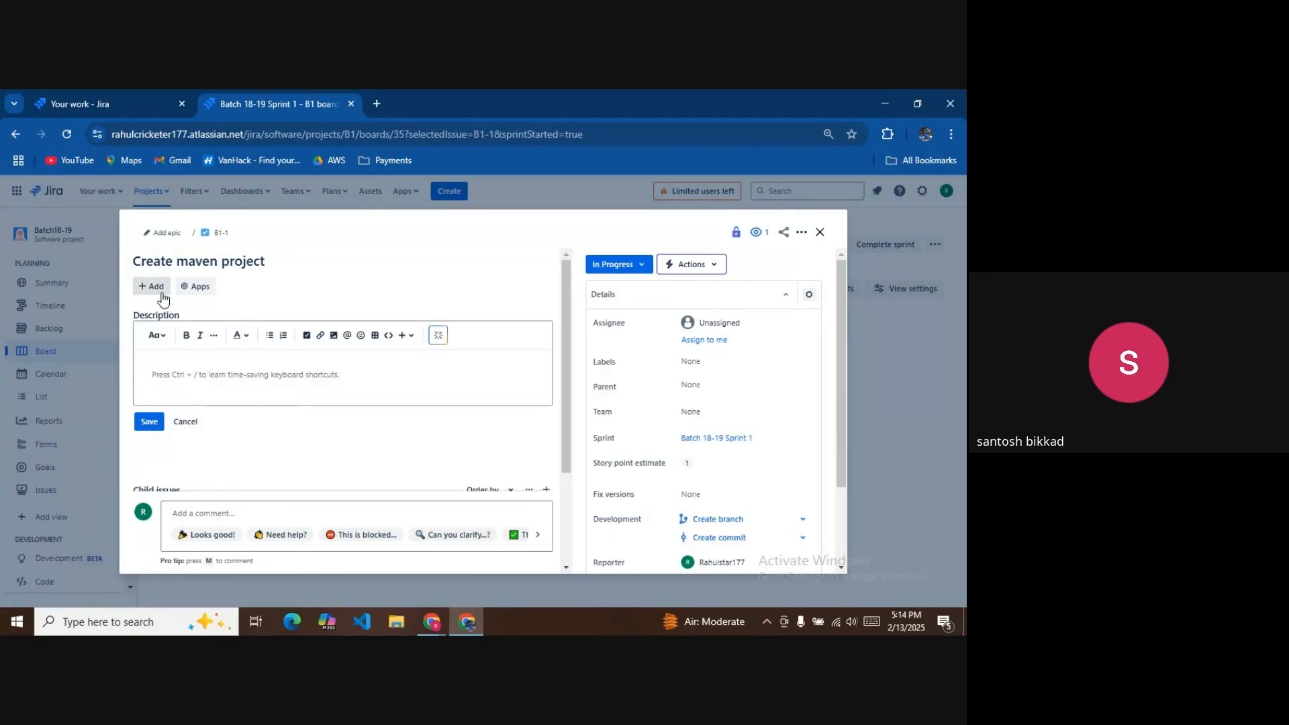
left_click(819, 232)
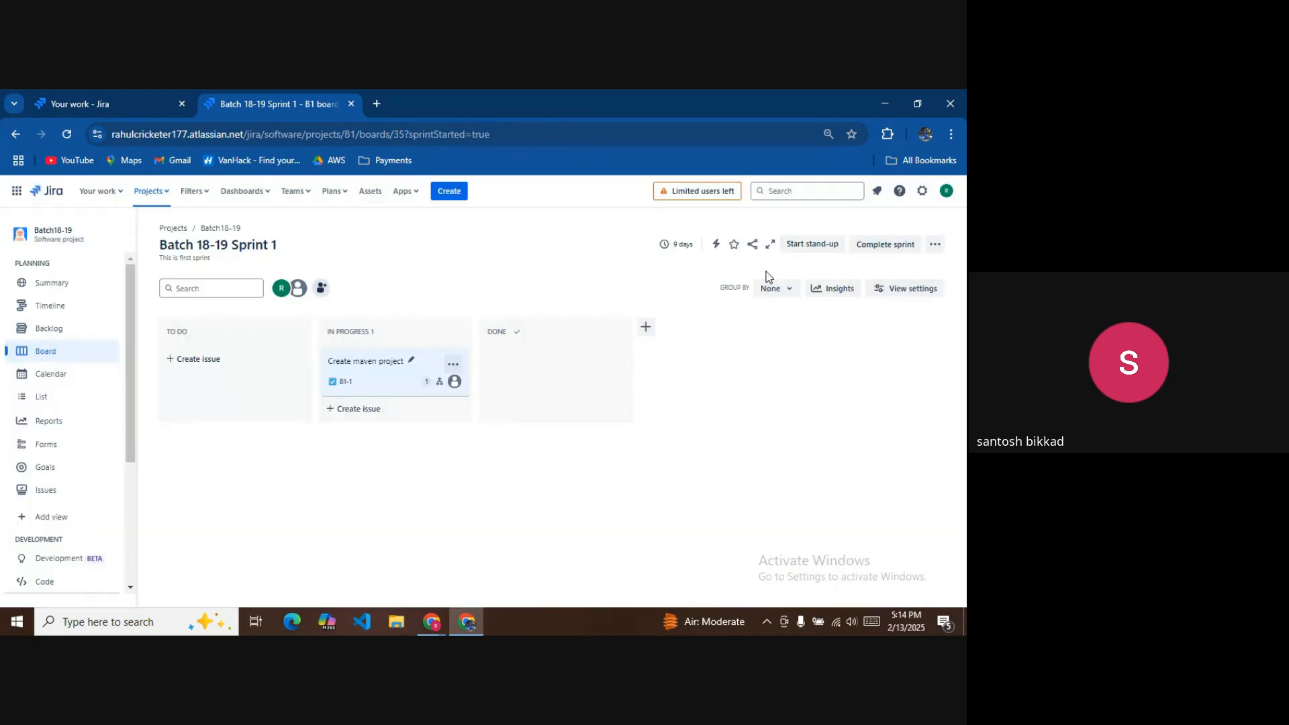
left_click(403, 368)
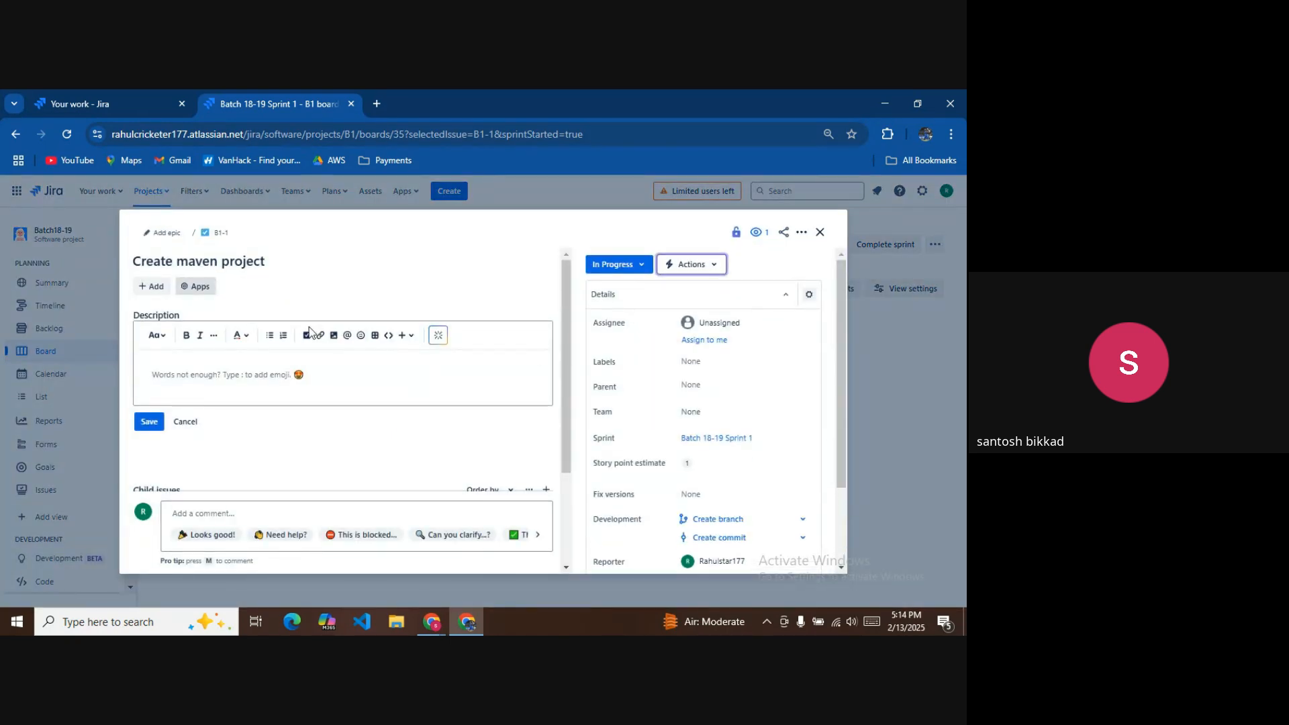
scroll(497, 382, "down", 2)
mouse_move(319, 394)
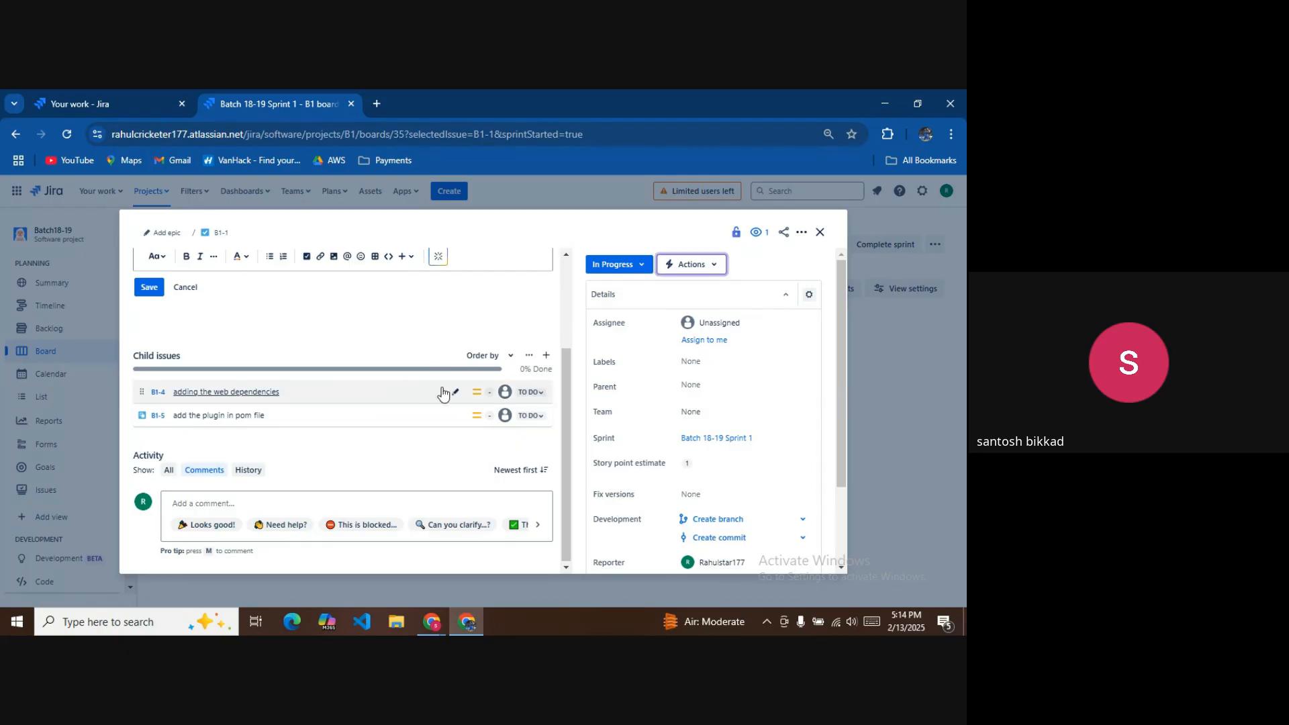
mouse_move(430, 390)
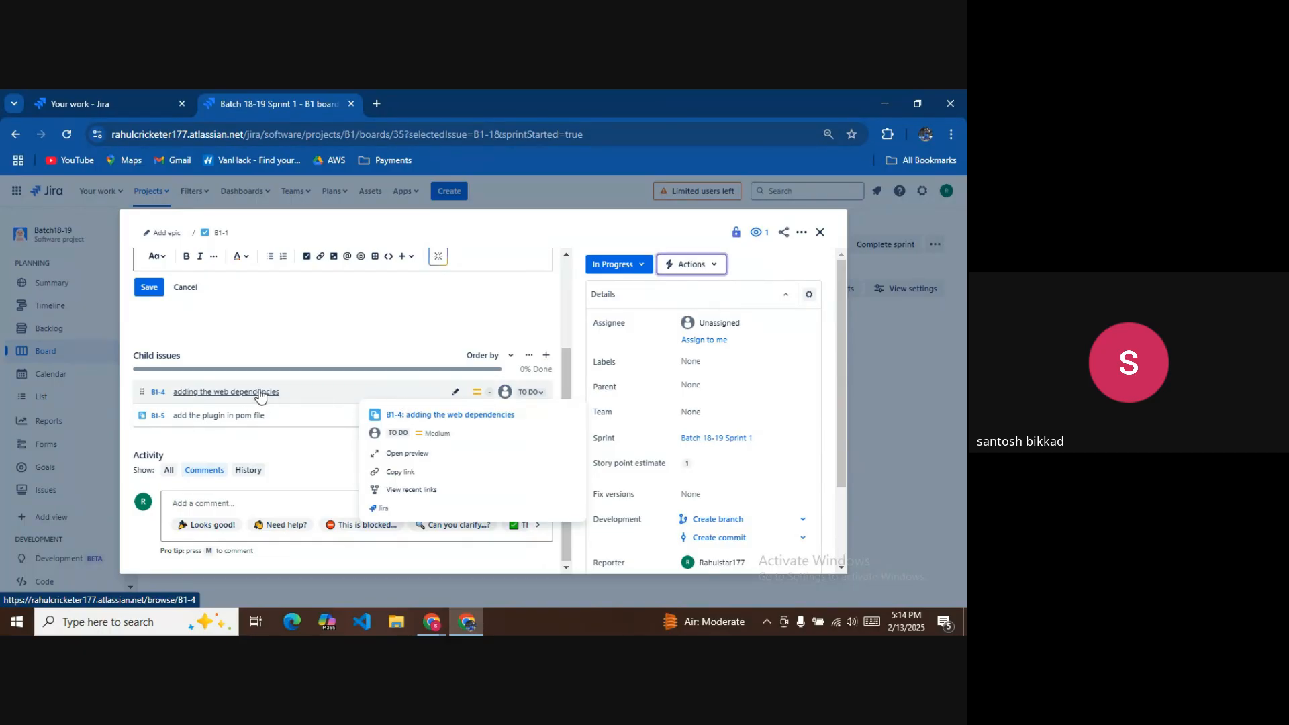
Assign B1-1 to yourself and subtask B1-4 to a team member.
left_click(725, 342)
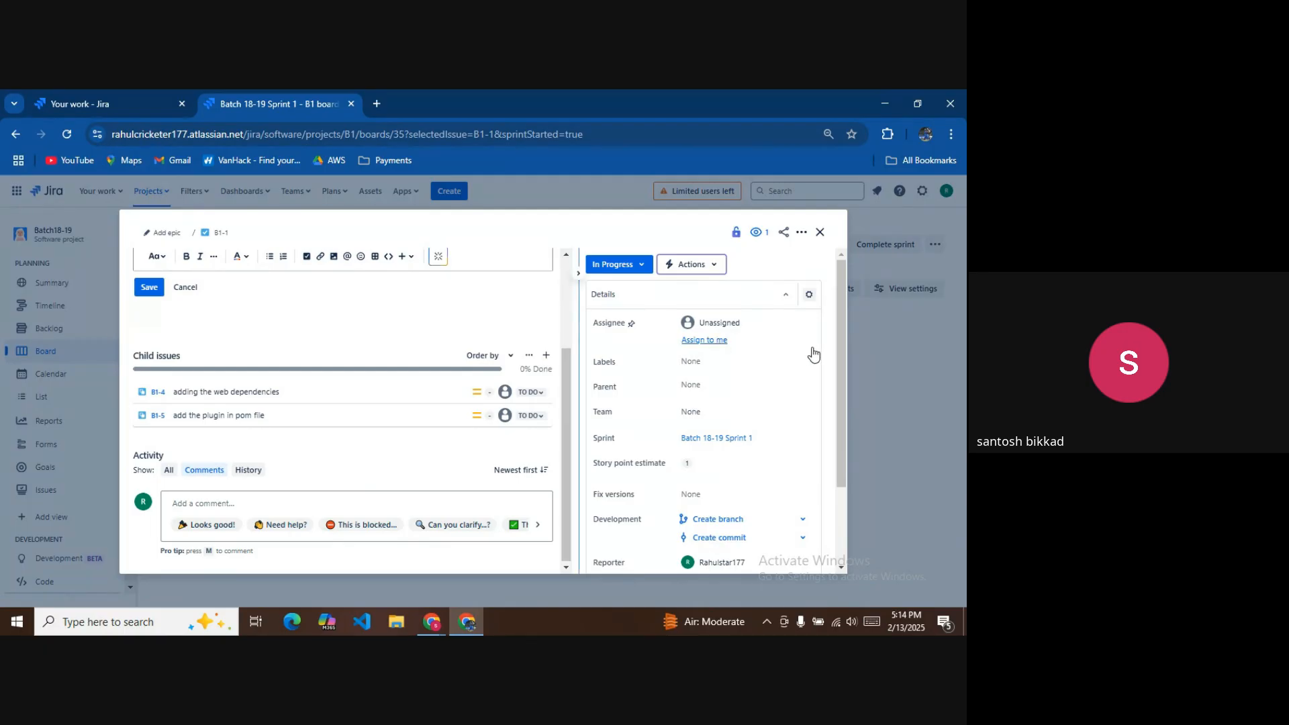
left_click(226, 392)
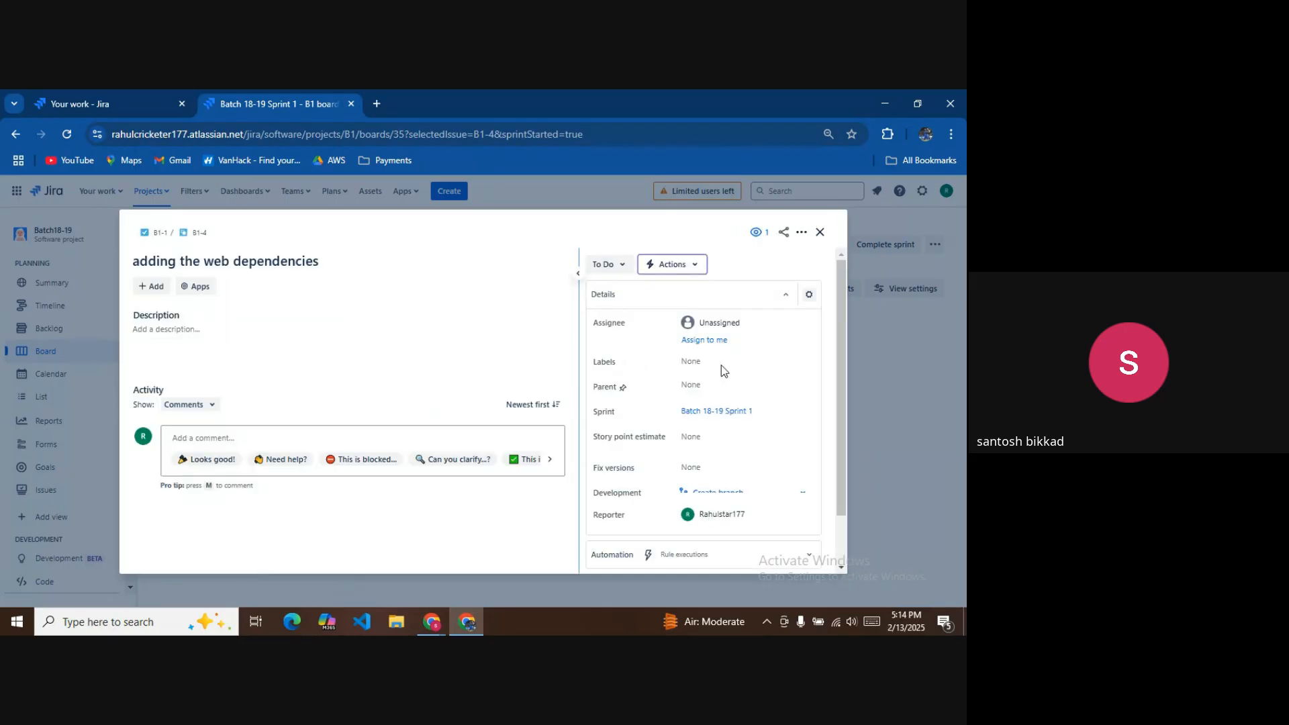
left_click(730, 323)
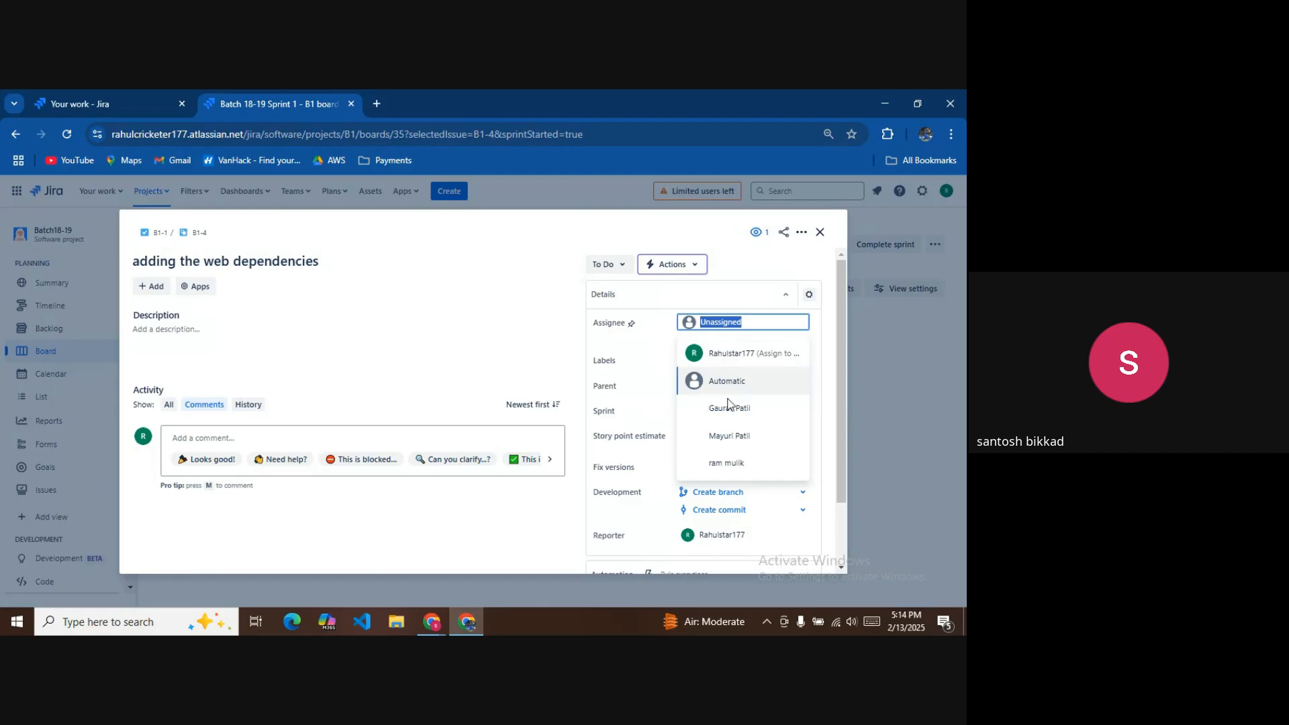
left_click(727, 462)
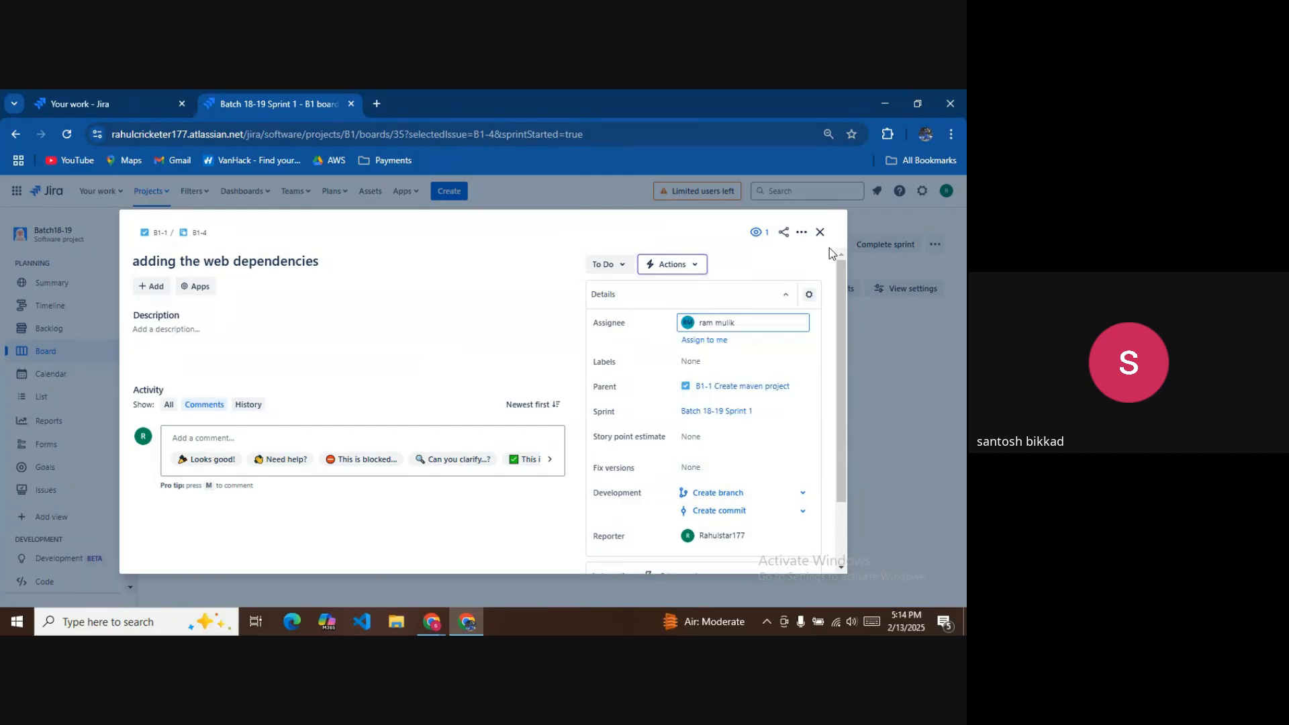
left_click(819, 232)
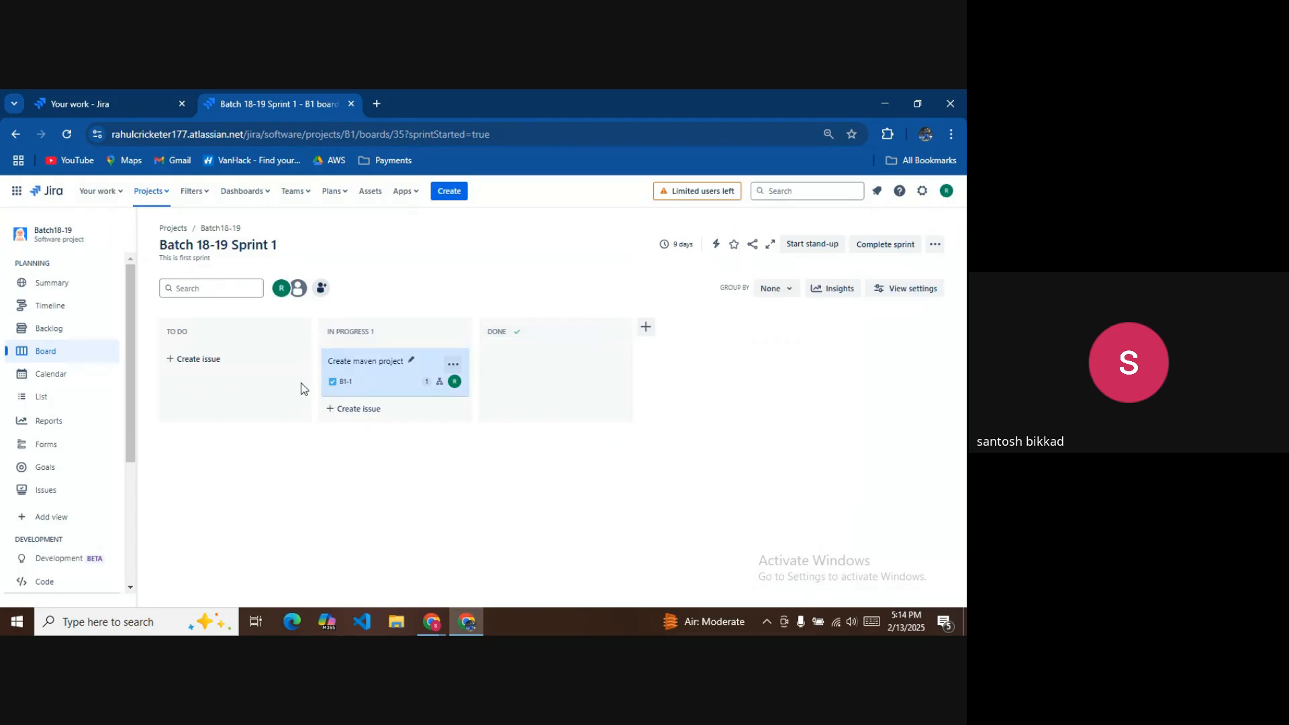
Reopen Create maven project and open its subtask B1-5 'add the plugin in pom file'.
left_click(408, 391)
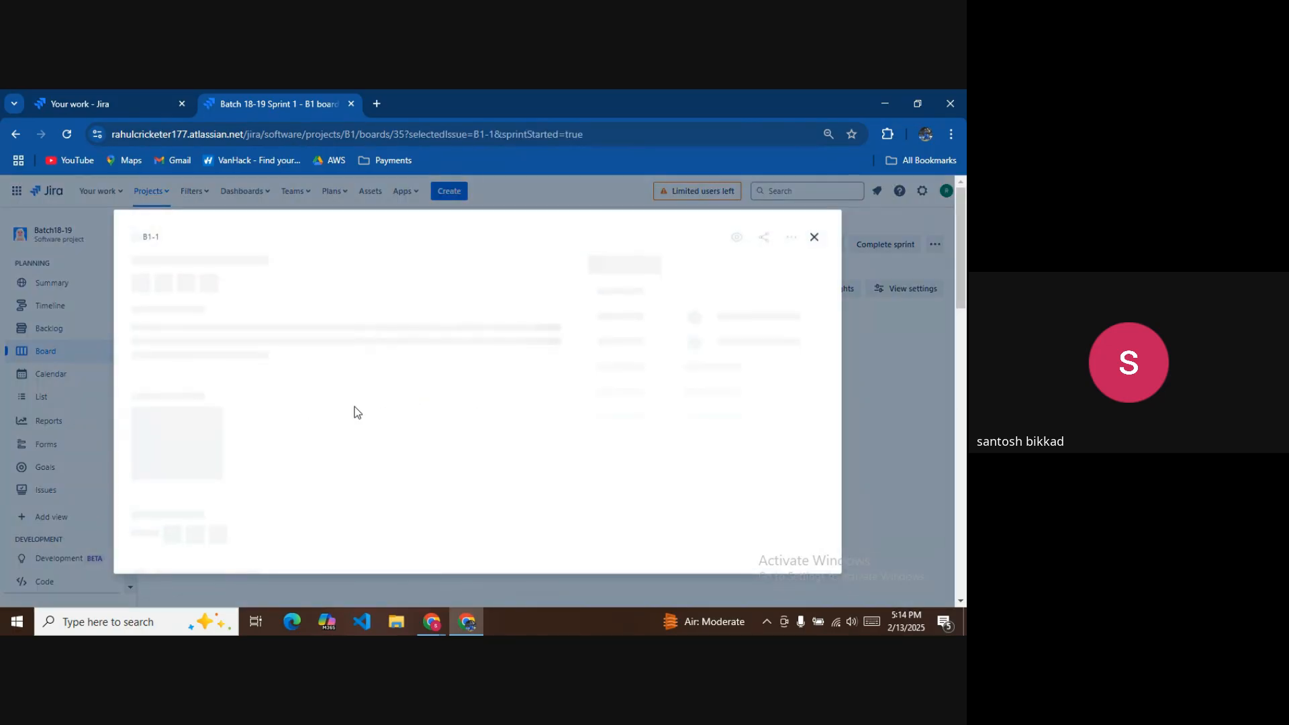
scroll(340, 426, "down", 5)
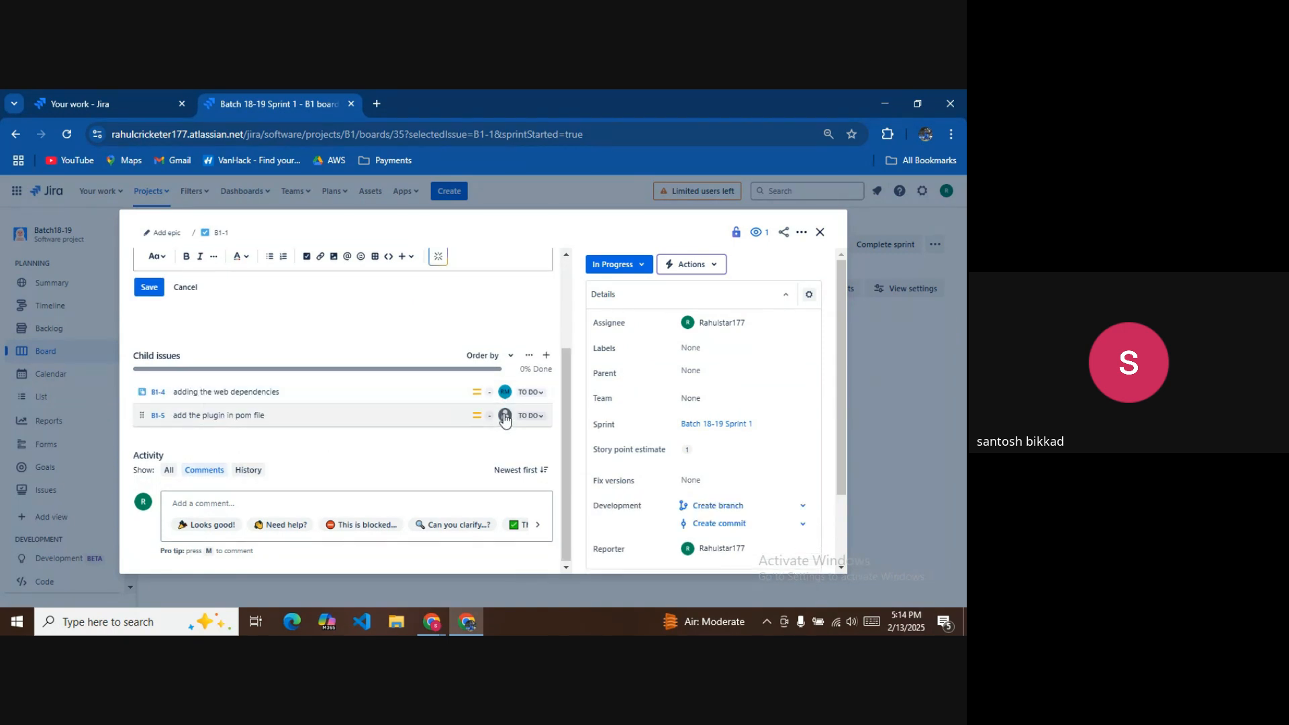
left_click(248, 415)
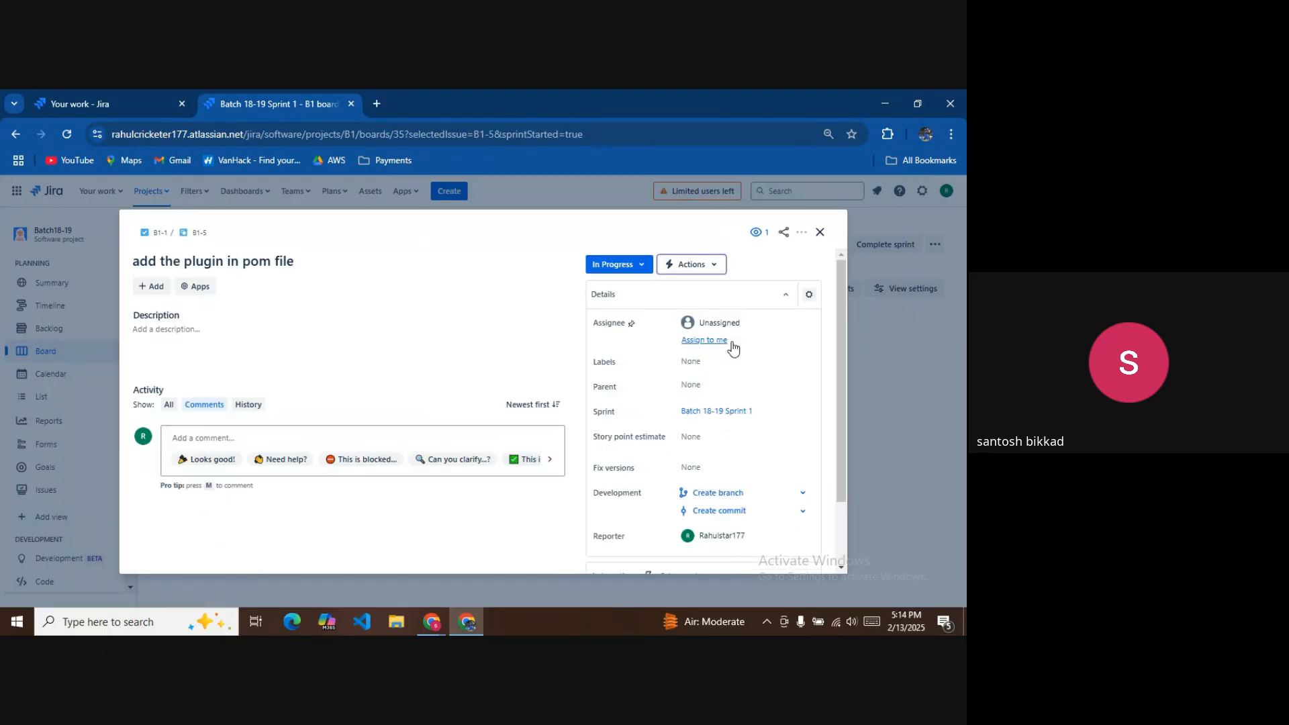
Assign B1-5 to yourself, then reopen Create maven project and scroll to its child issues.
left_click(730, 341)
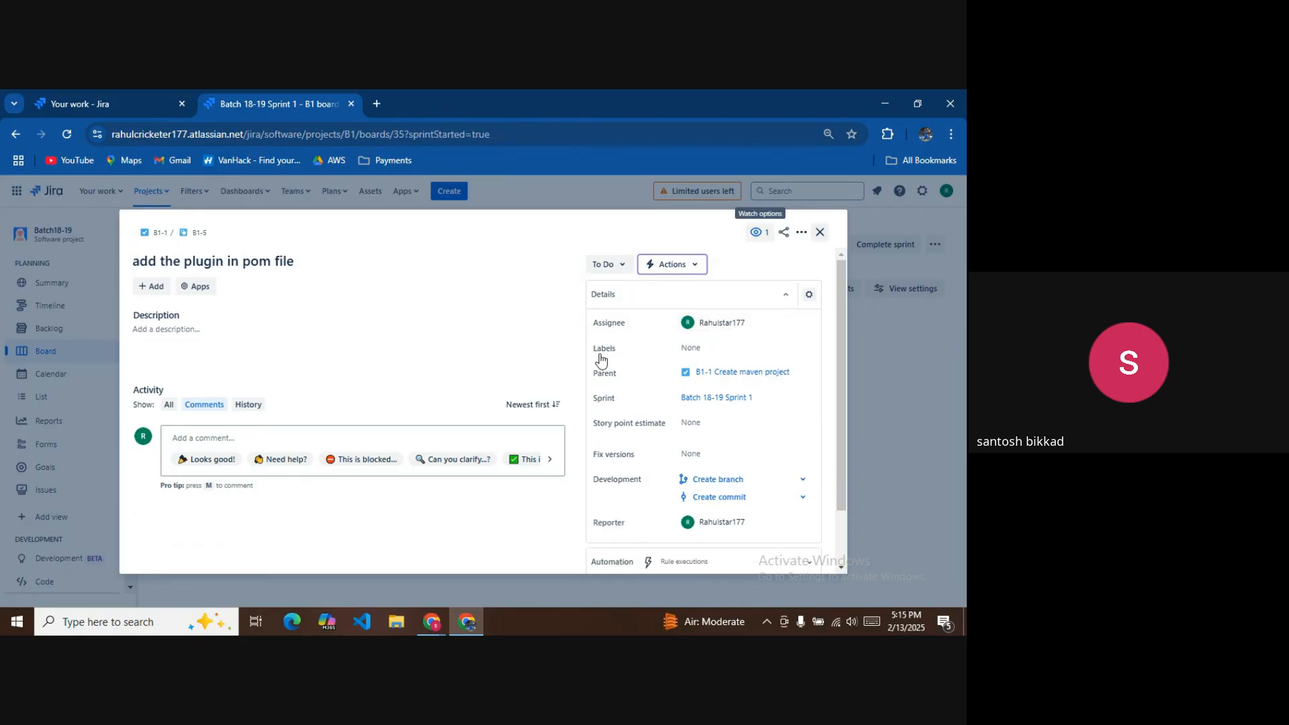
left_click(820, 232)
left_click(359, 366)
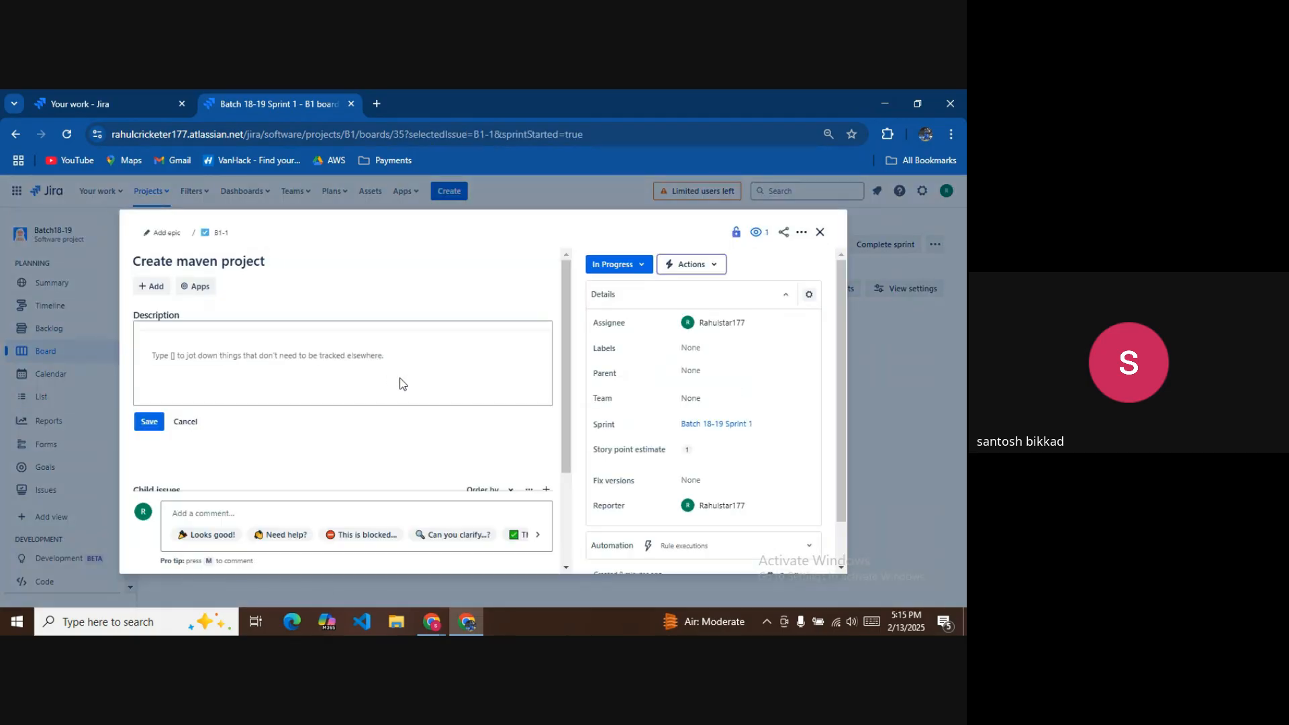
left_click(400, 379)
scroll(414, 393, "down", 1)
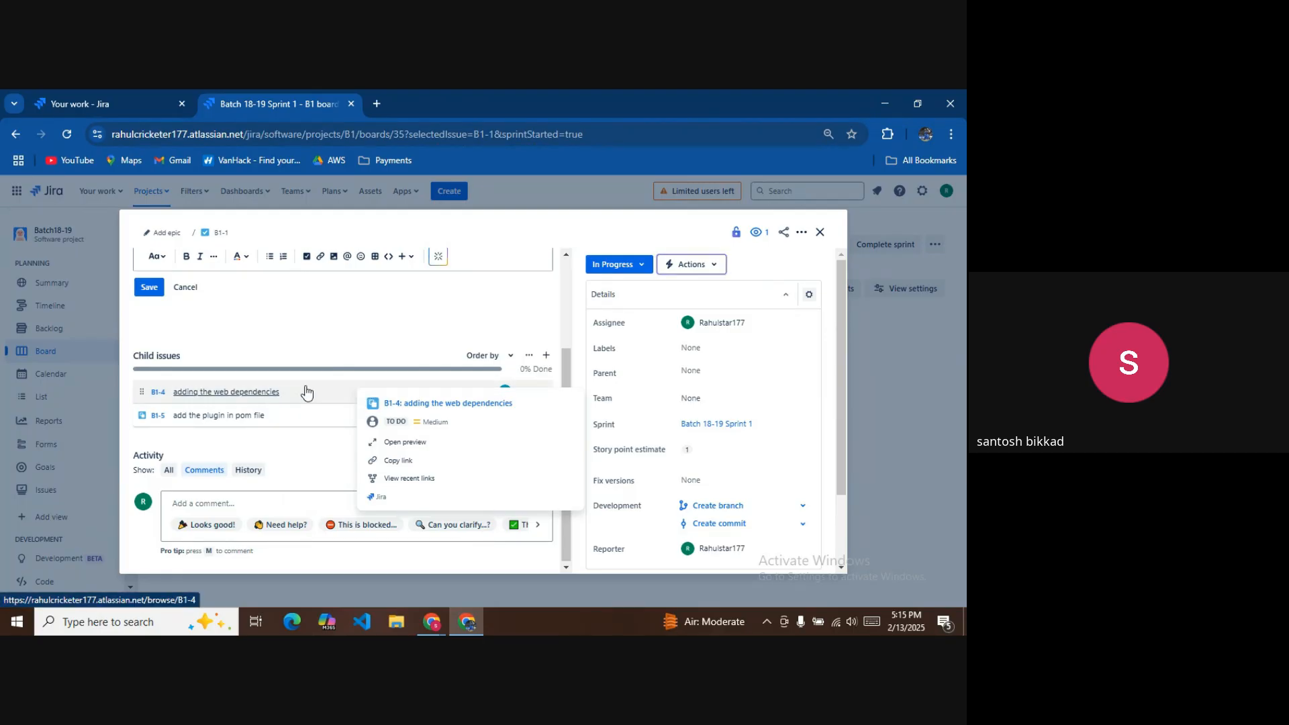
Open subtask B1-4 and start its description with web, jpa and lombok on separate lines.
left_click(266, 393)
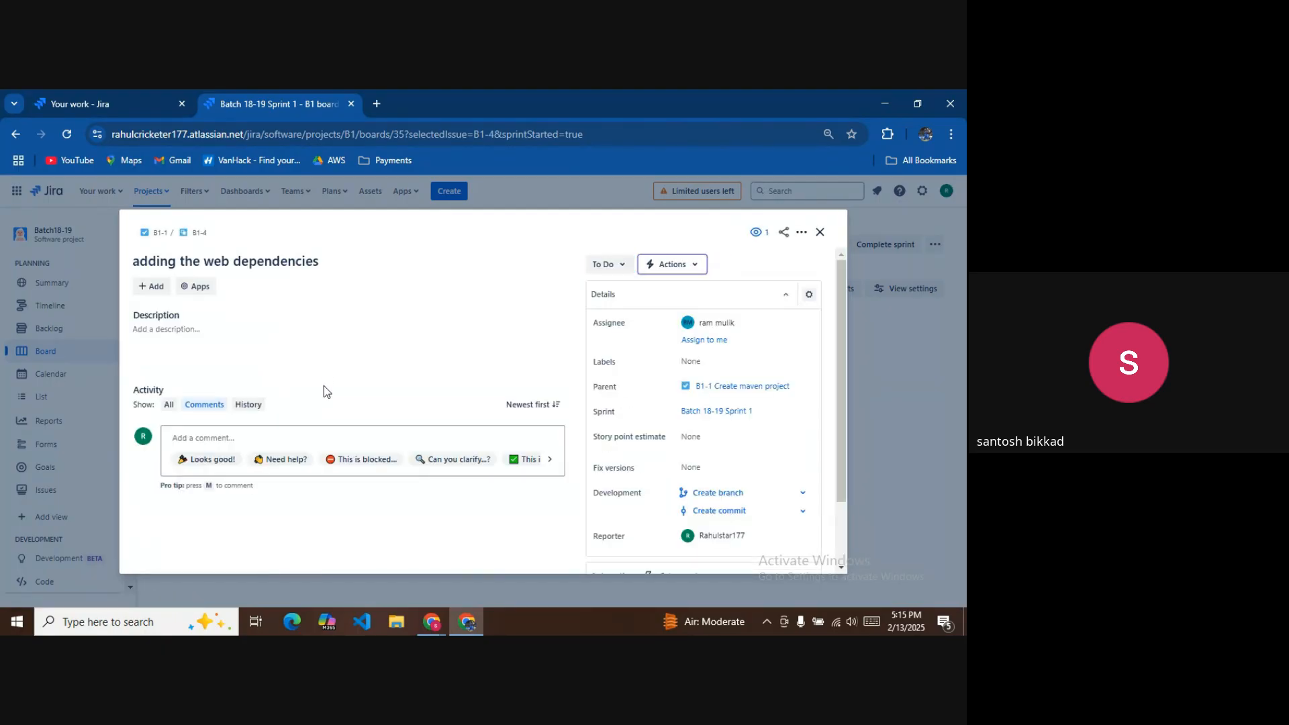
left_click(215, 332)
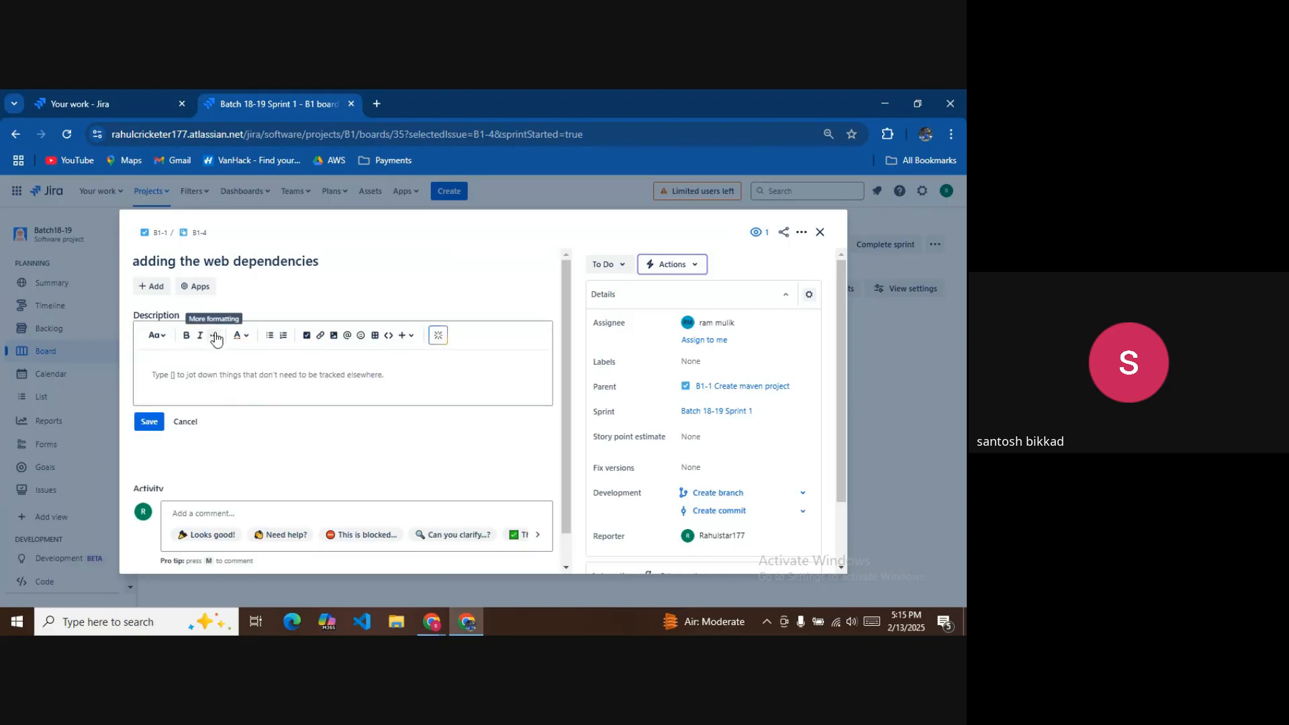
type("web")
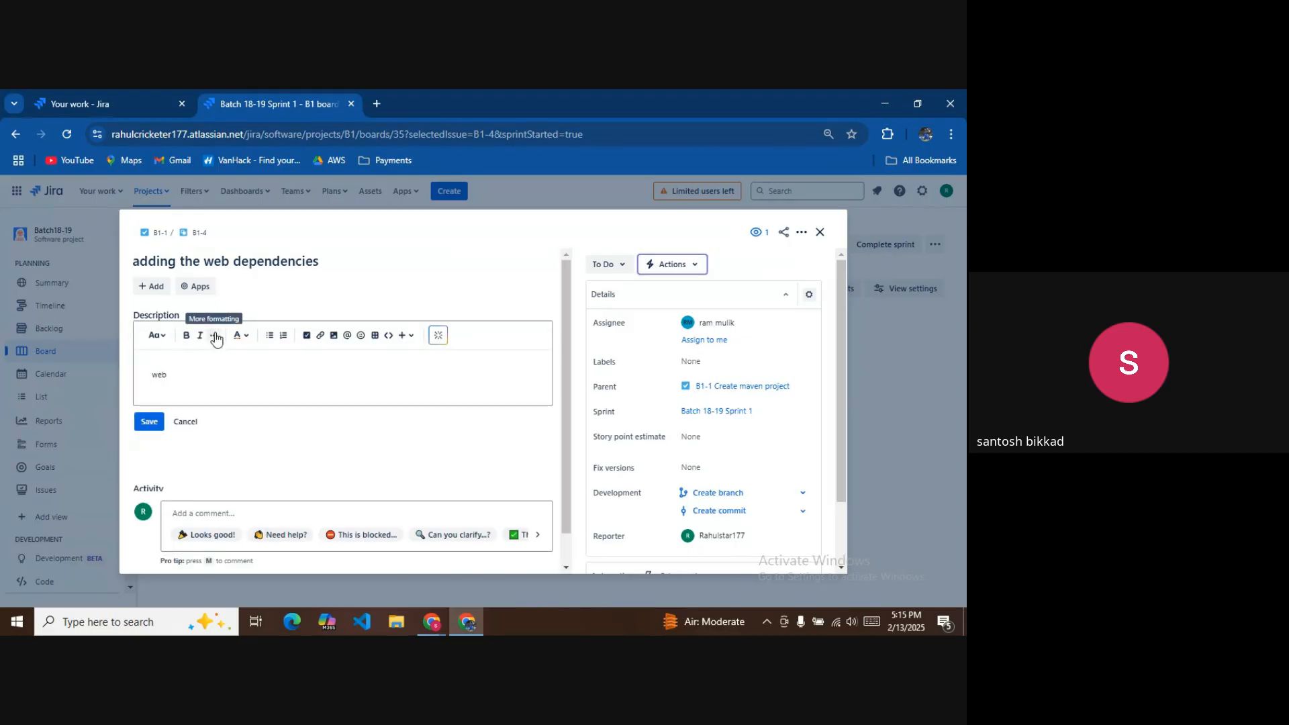
key("Return")
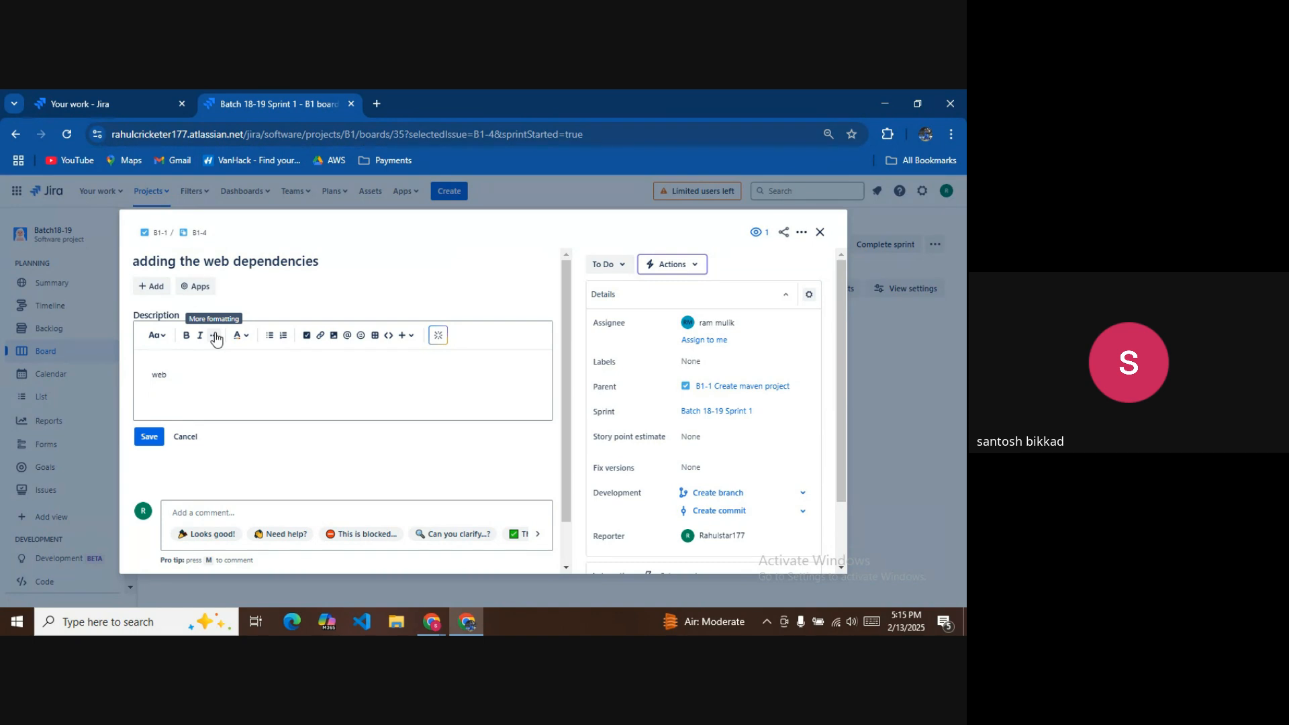
type("jpa")
key("Return")
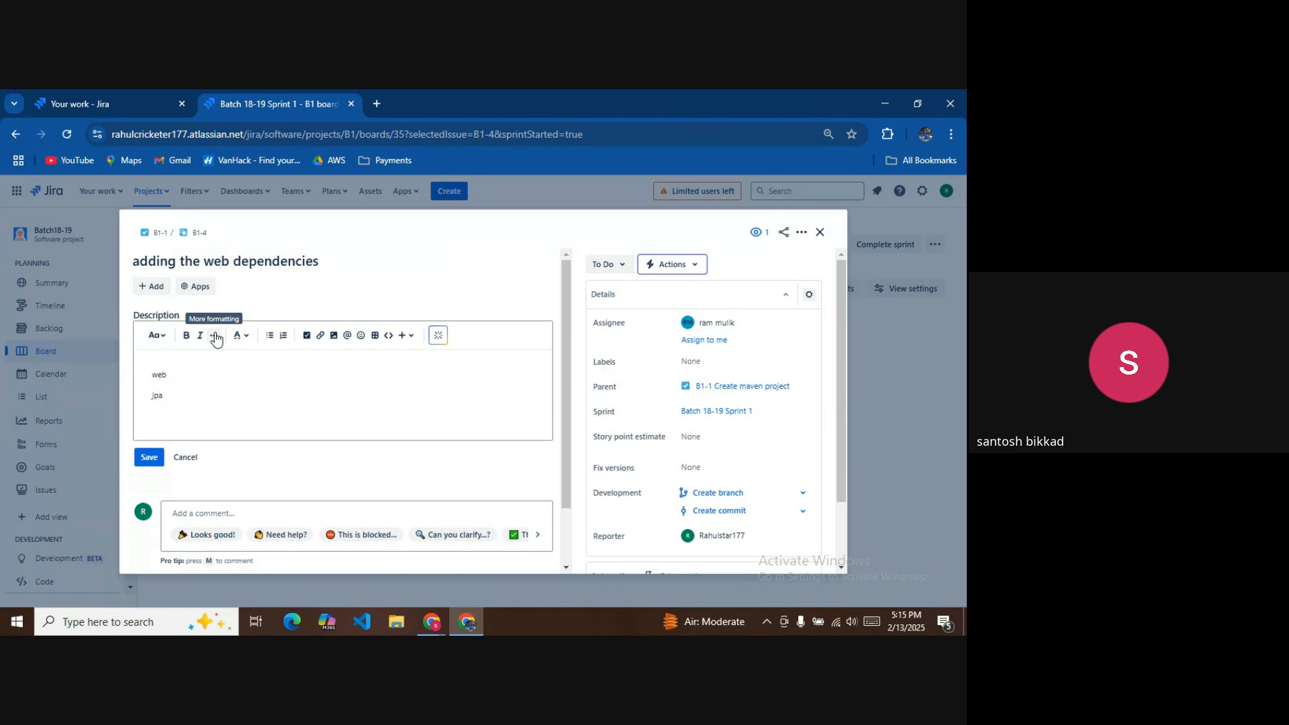
type("lombok")
key("Return")
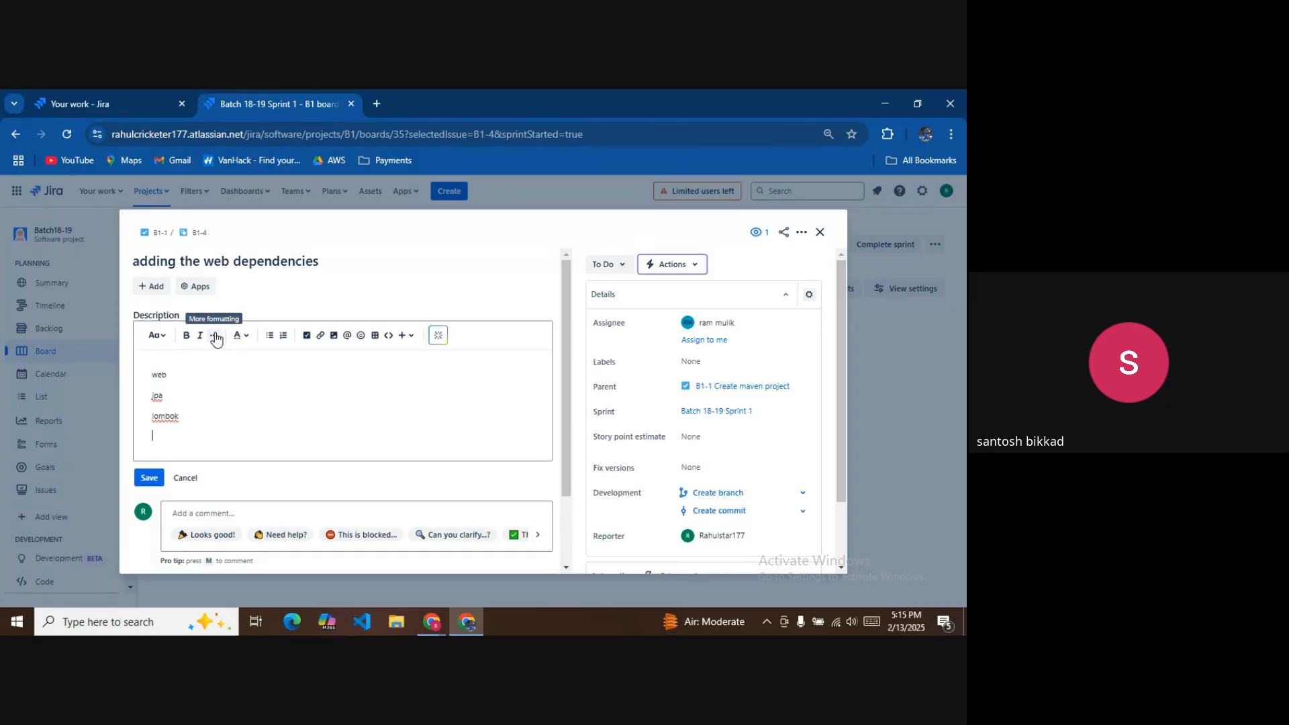
Continue the list with sqldriver 2.31, client, server, actuators and resilience.
type("sq")
type("ldriver 2.31")
key("Return")
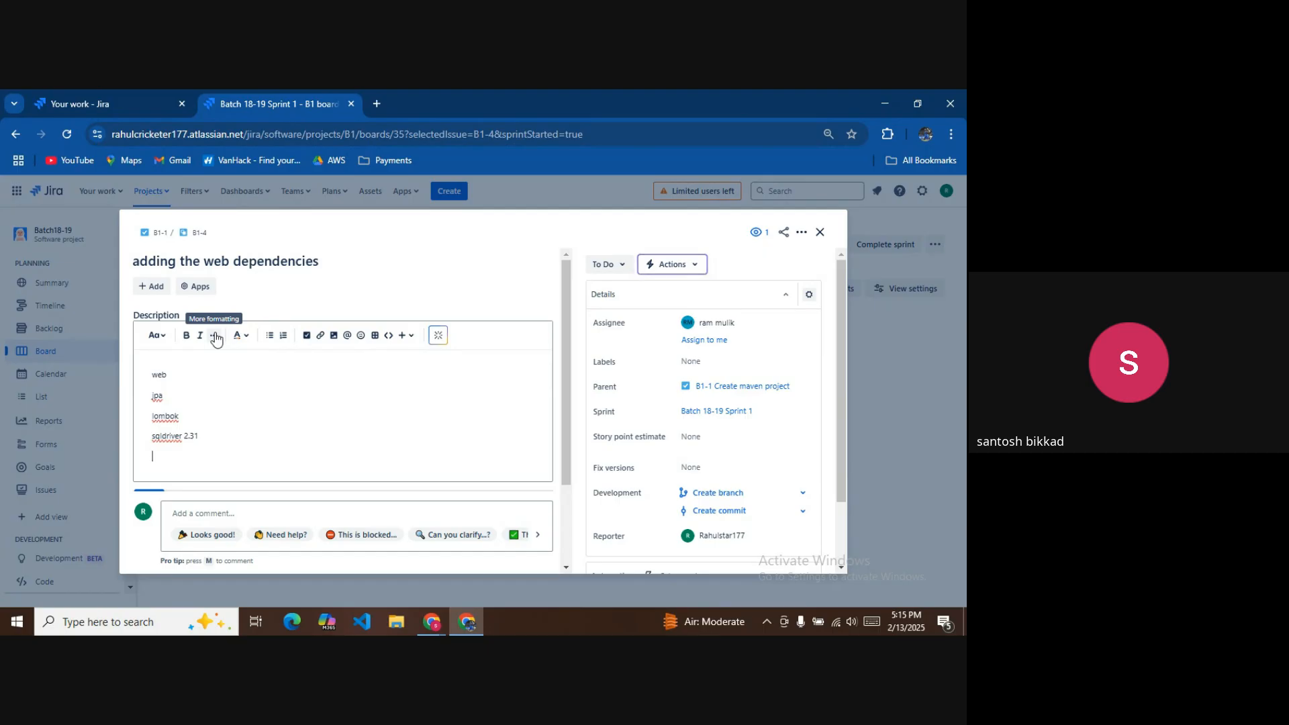
type("client")
key("Return")
type("rver")
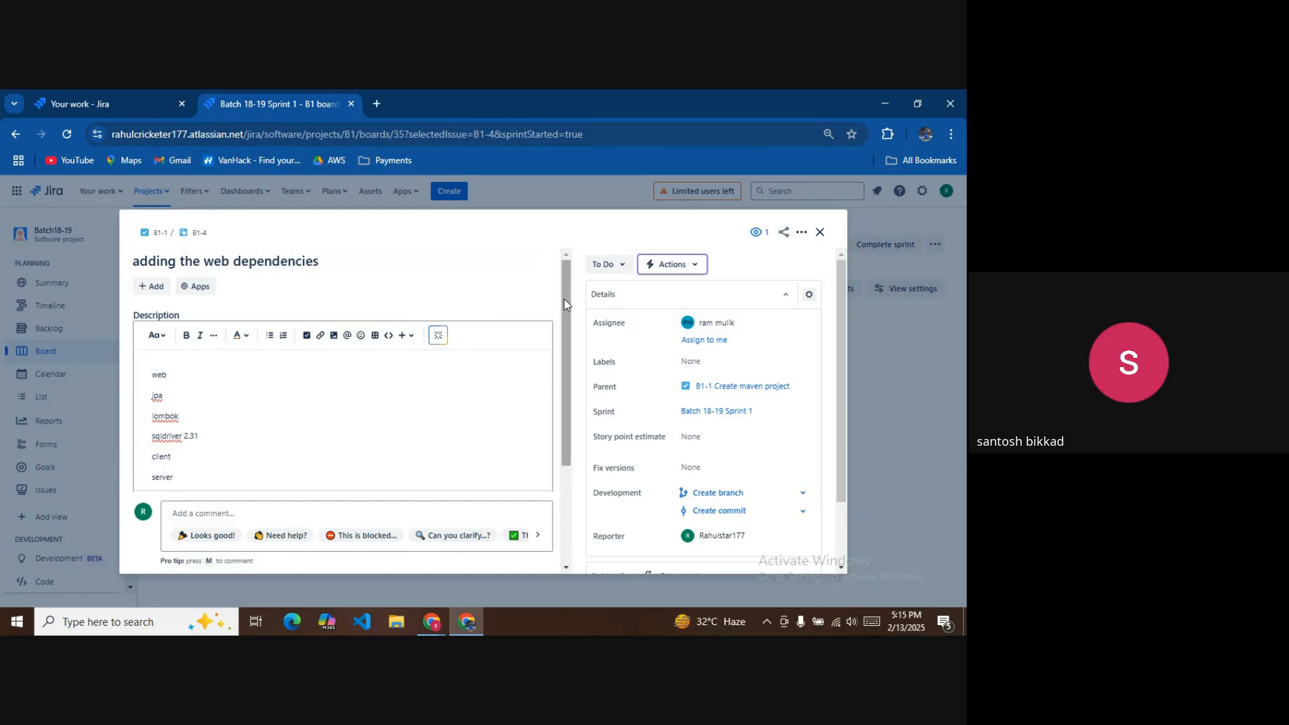
scroll(561, 332, "down", 1)
scroll(562, 332, "down", 2)
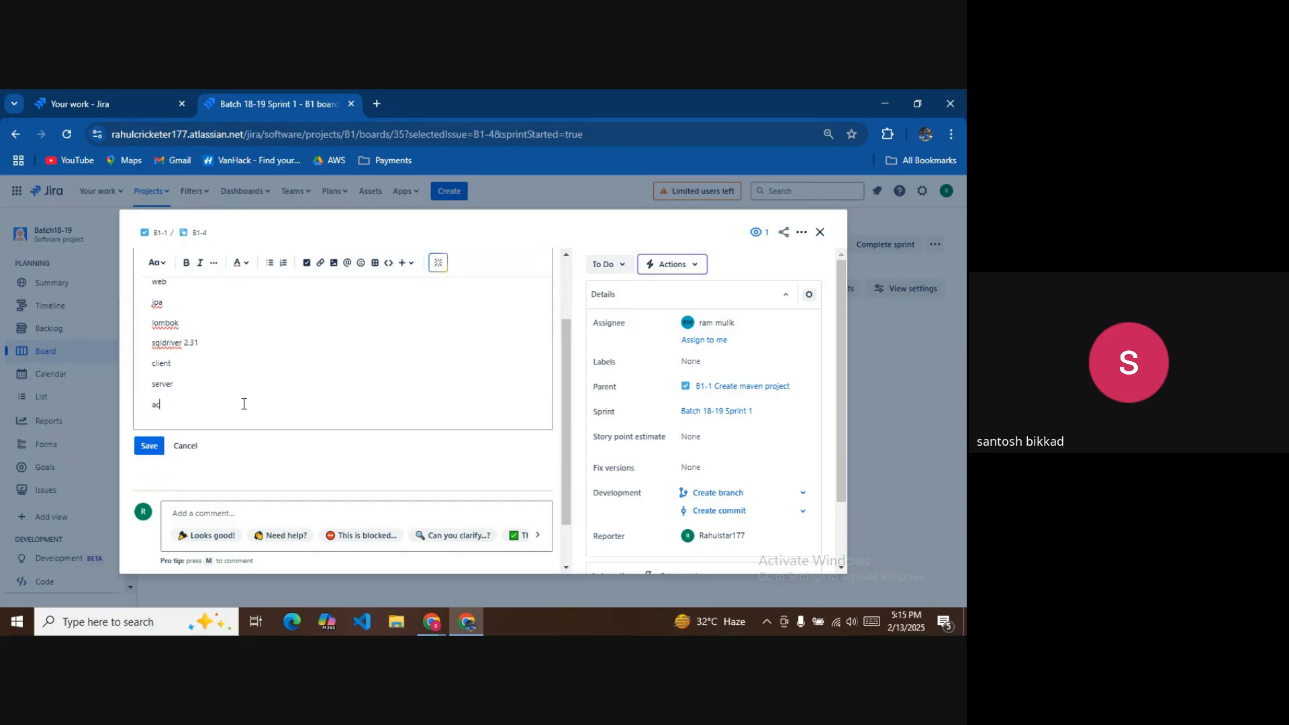
type("tual")
type("tuators")
key("Return")
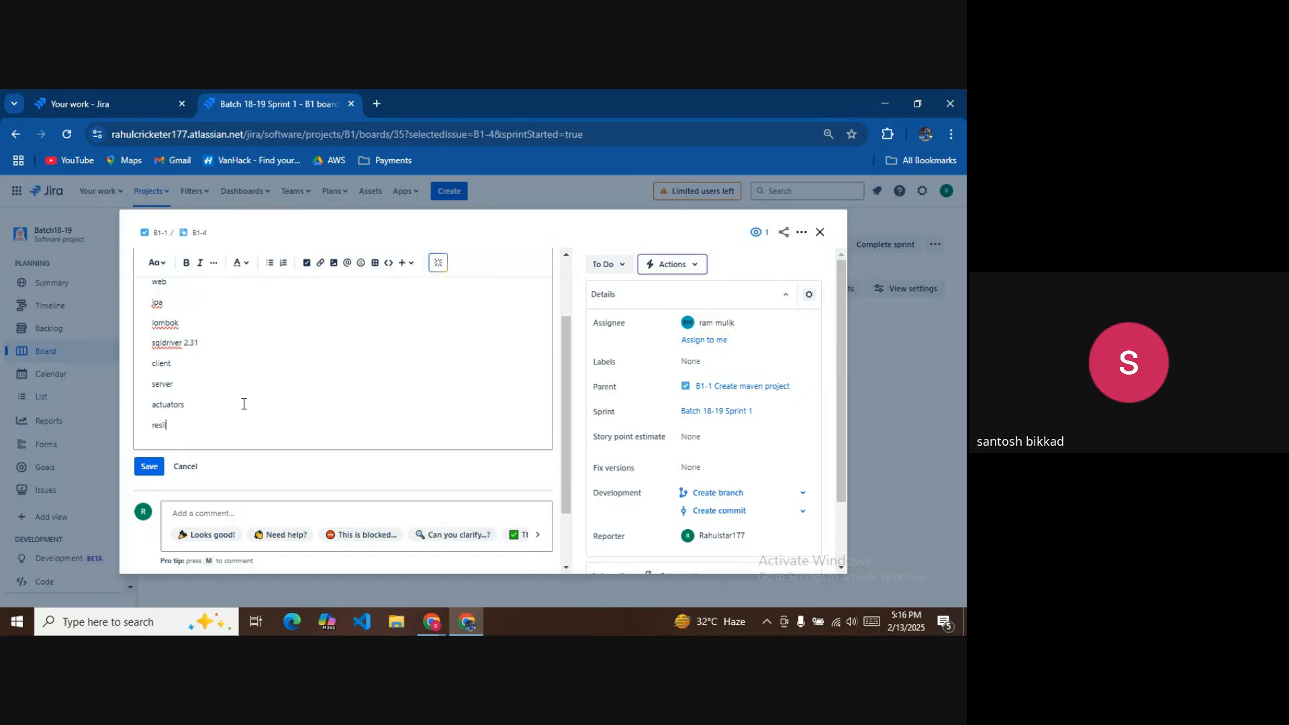
type("resilience")
scroll(212, 396, "up", 3)
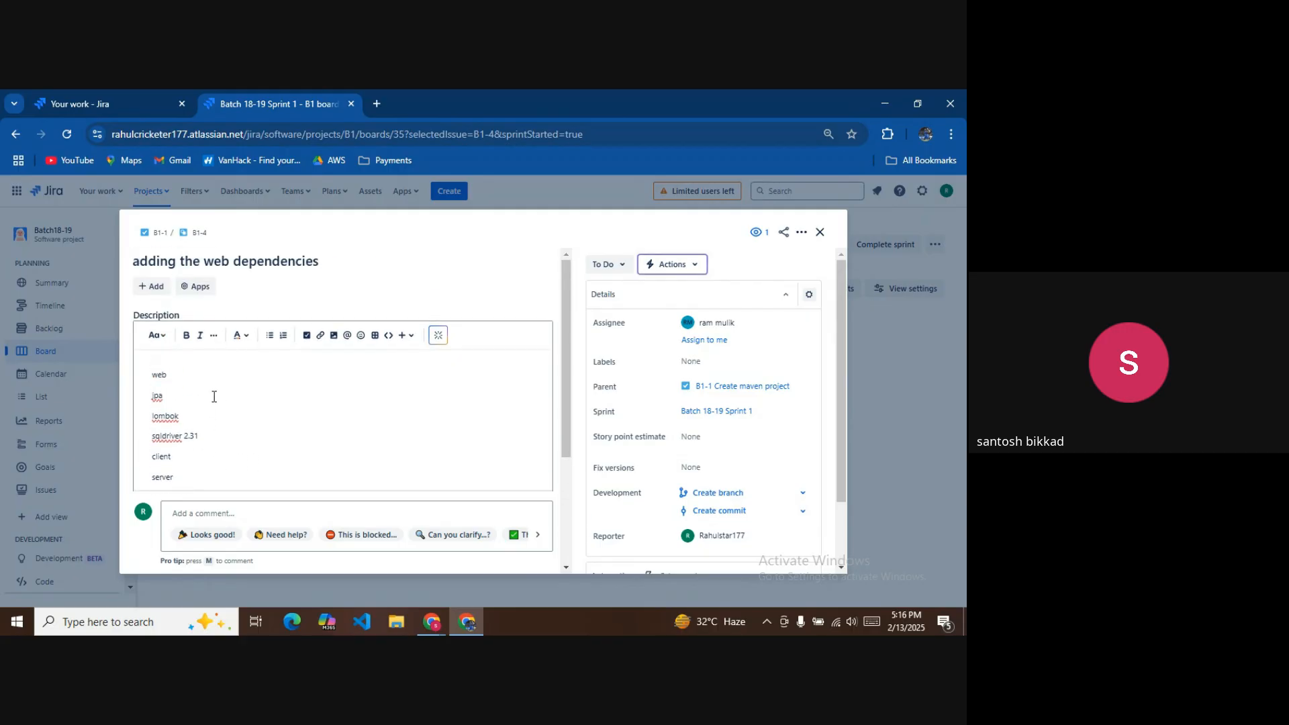
scroll(182, 328, "down", 2)
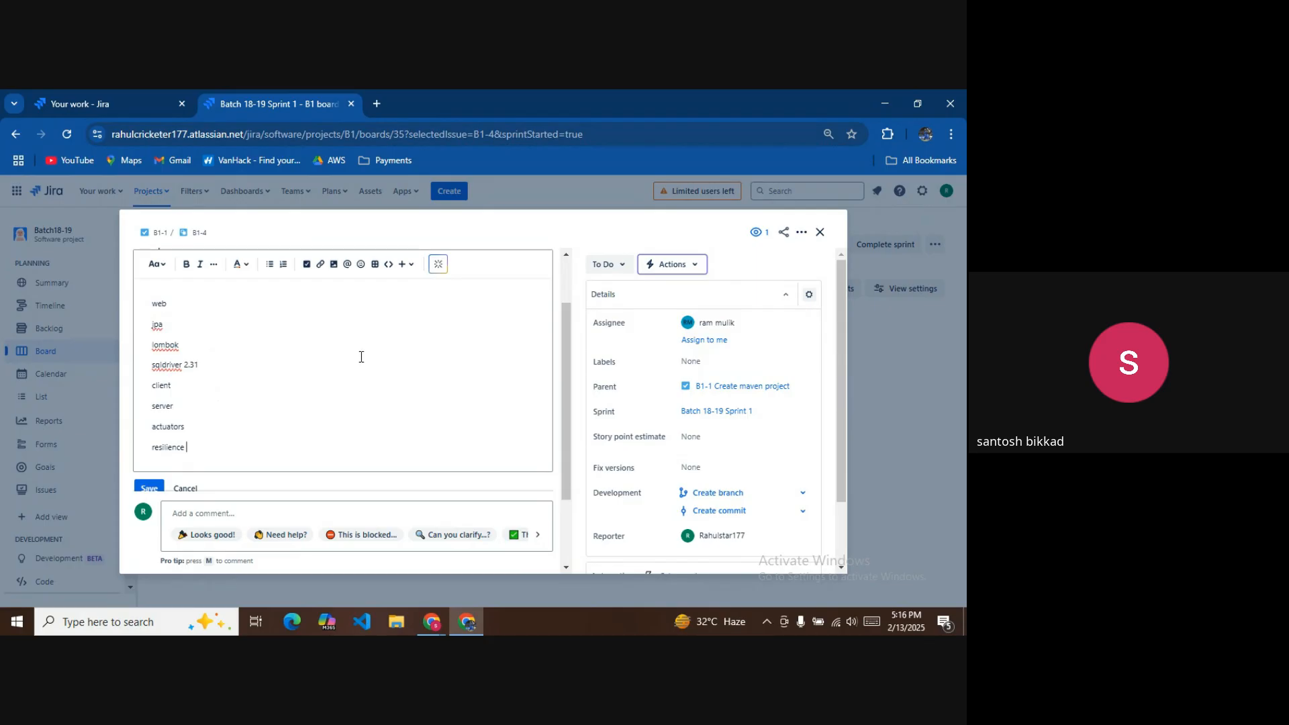
scroll(361, 356, "up", 1)
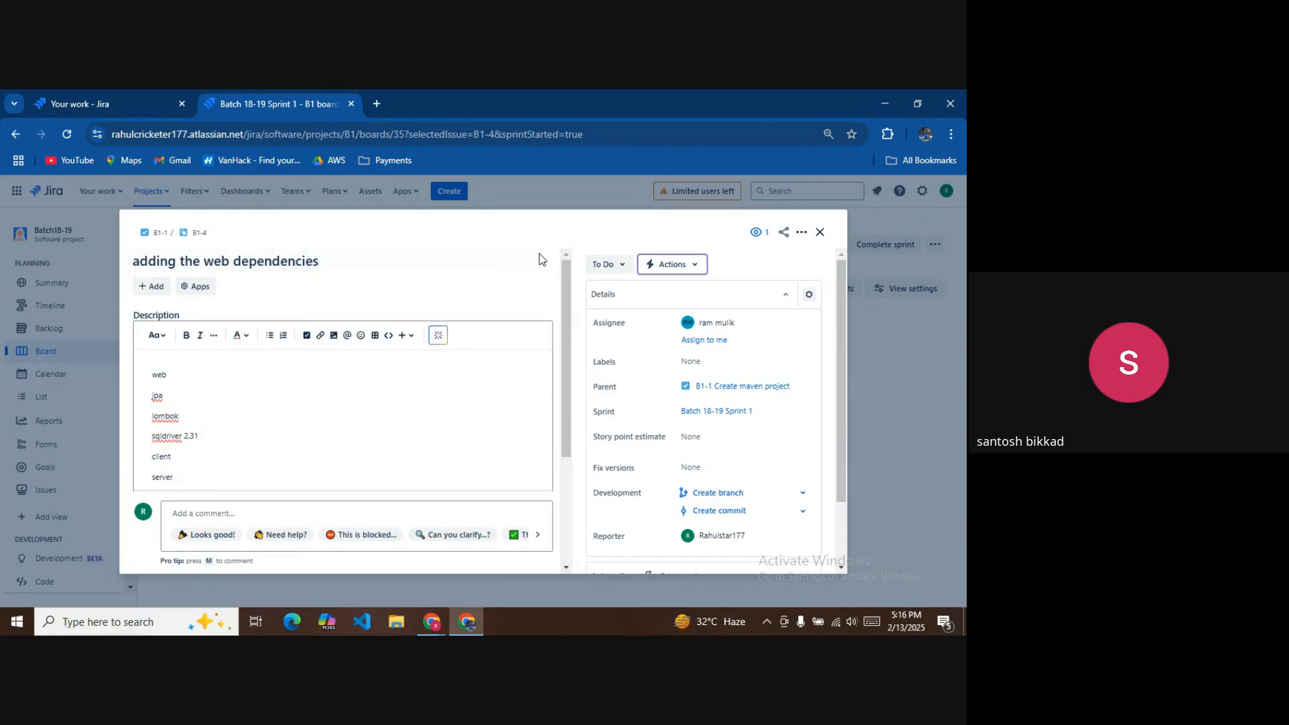
scroll(305, 397, "down", 1)
scroll(305, 397, "down", 2)
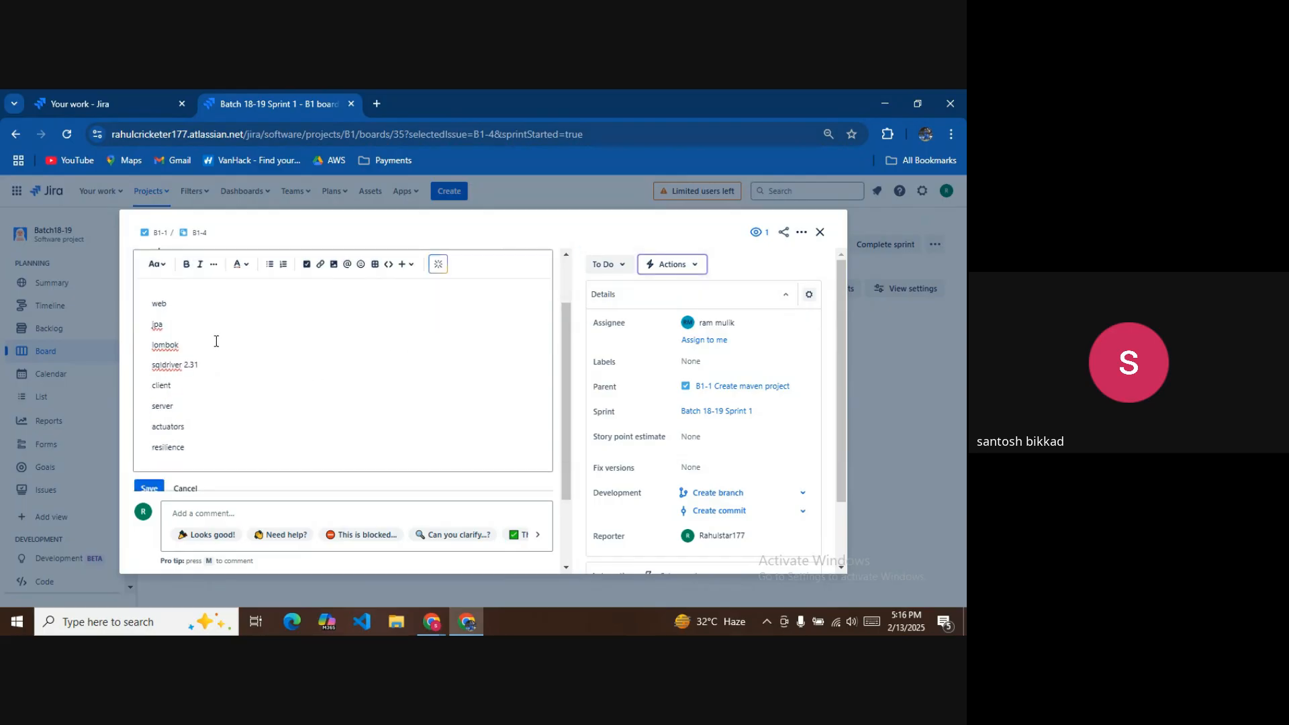
Add versions so the lines read web 3.25 and jpa4.02, then save B1-4's description.
left_click(180, 310)
type("4.02")
scroll(242, 402, "down", 2)
scroll(202, 388, "up", 3)
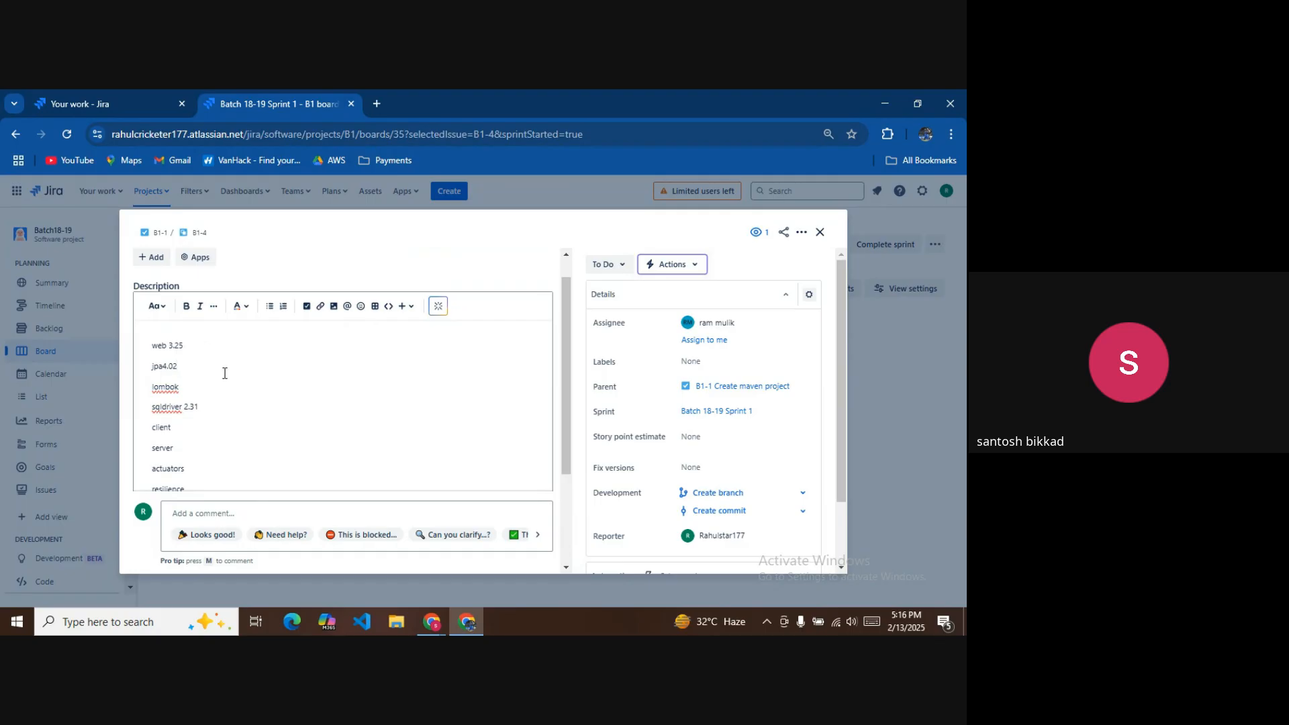
scroll(168, 359, "down", 3)
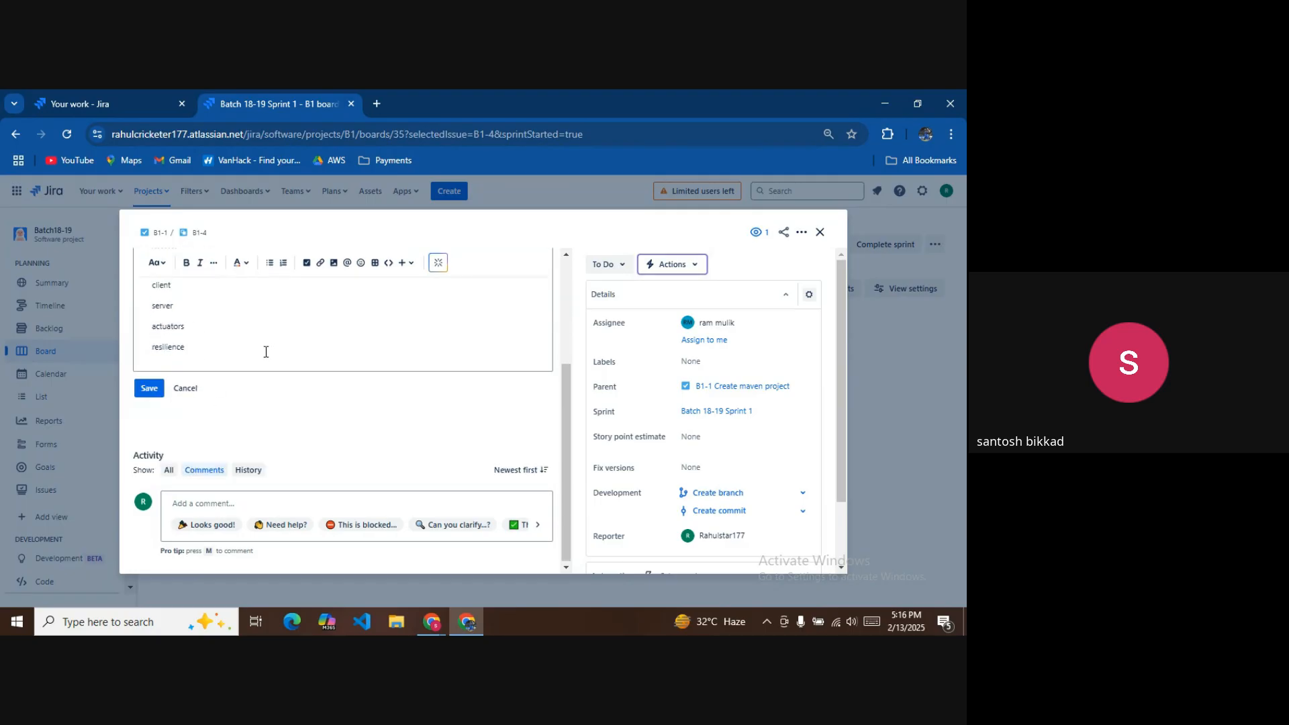
scroll(207, 375, "up", 4)
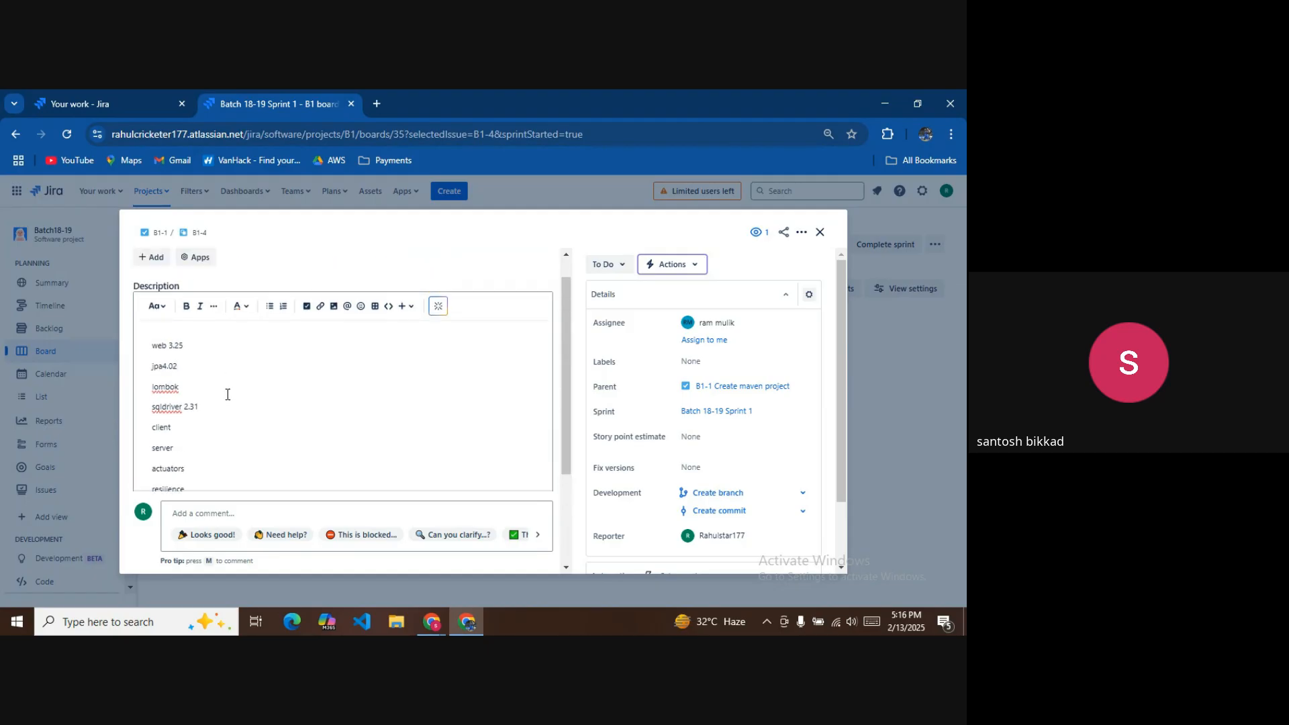
scroll(225, 393, "down", 4)
left_click(147, 395)
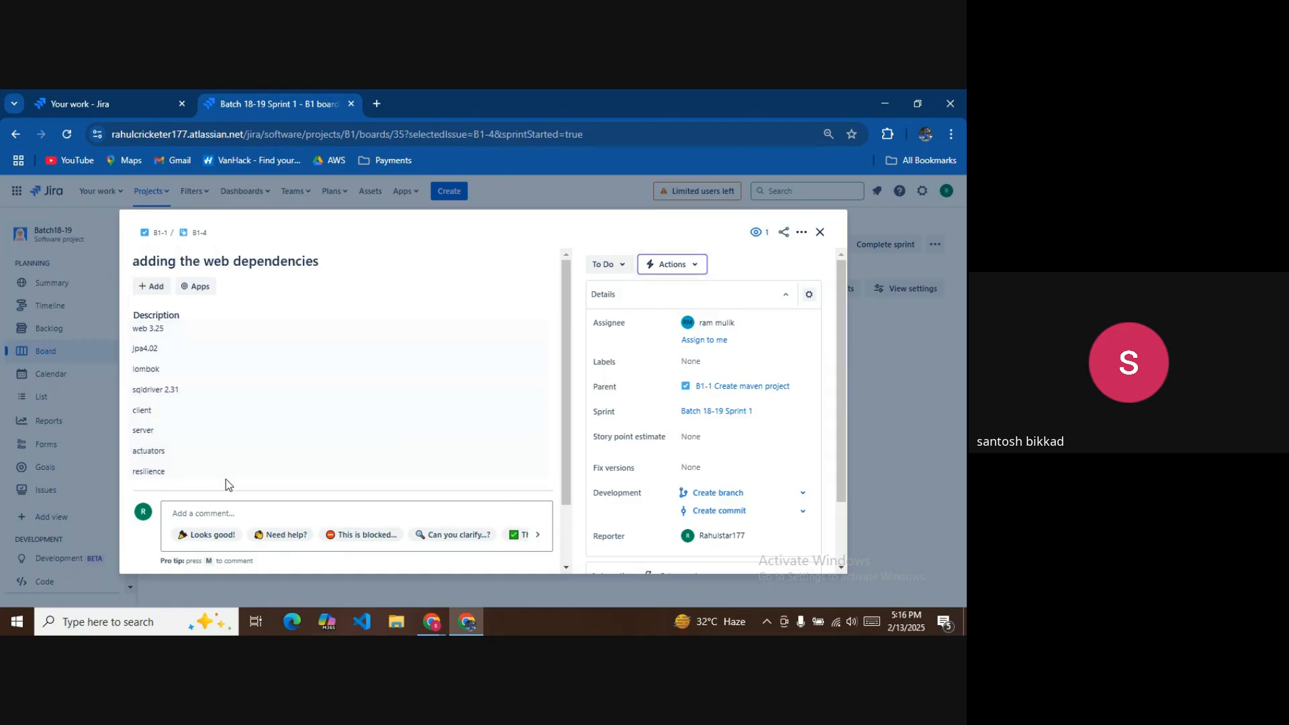
Set subtask B1-4's status to In Progress and close it.
scroll(225, 470, "down", 2)
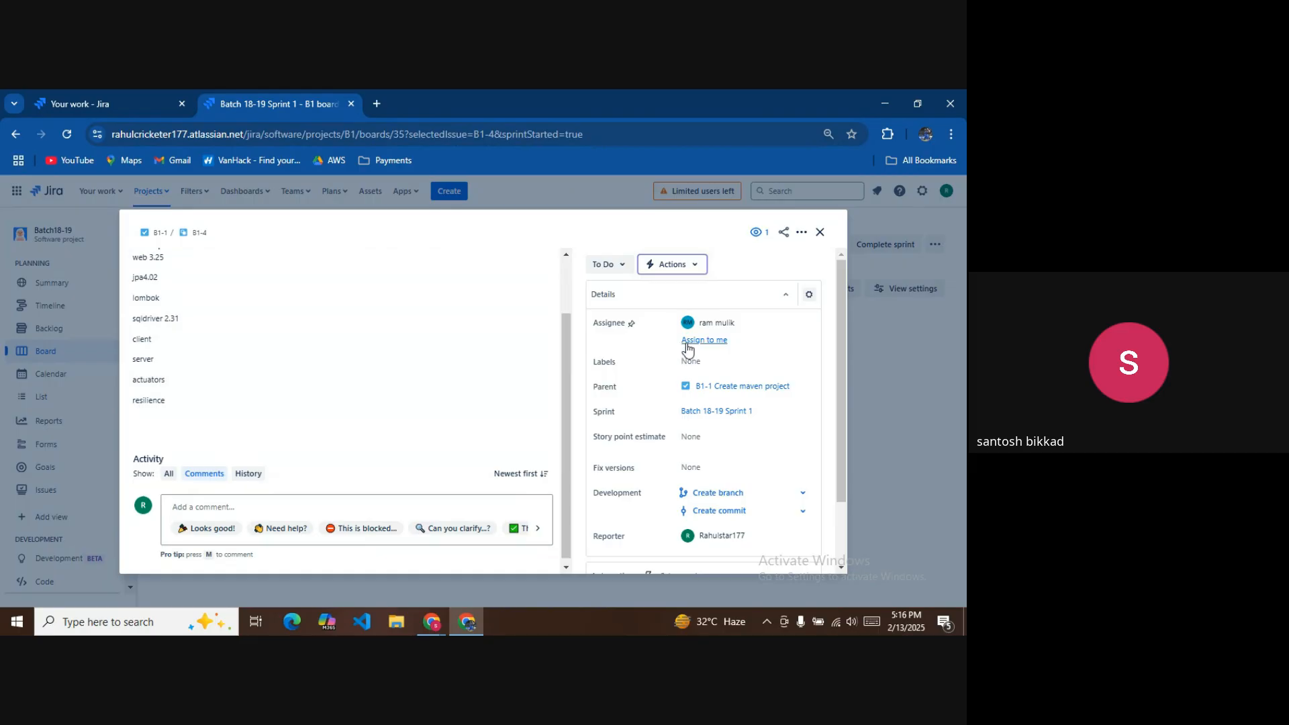
left_click(626, 270)
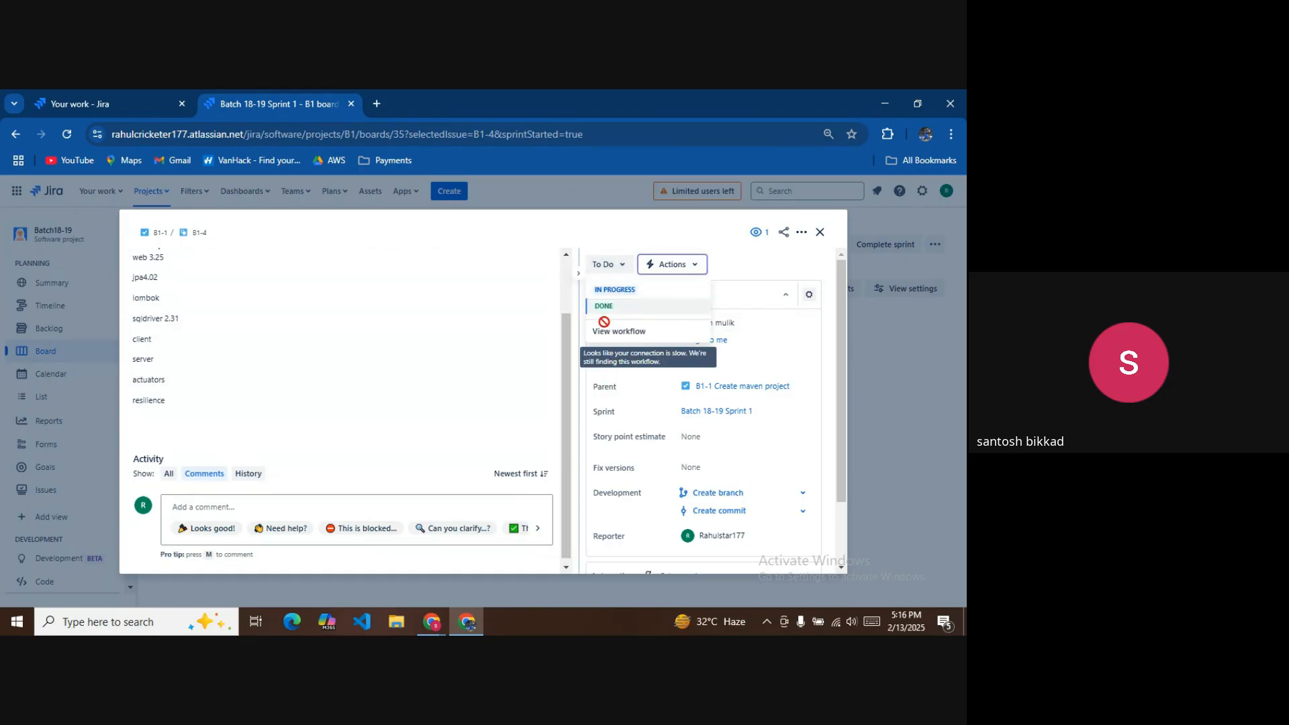
left_click(614, 291)
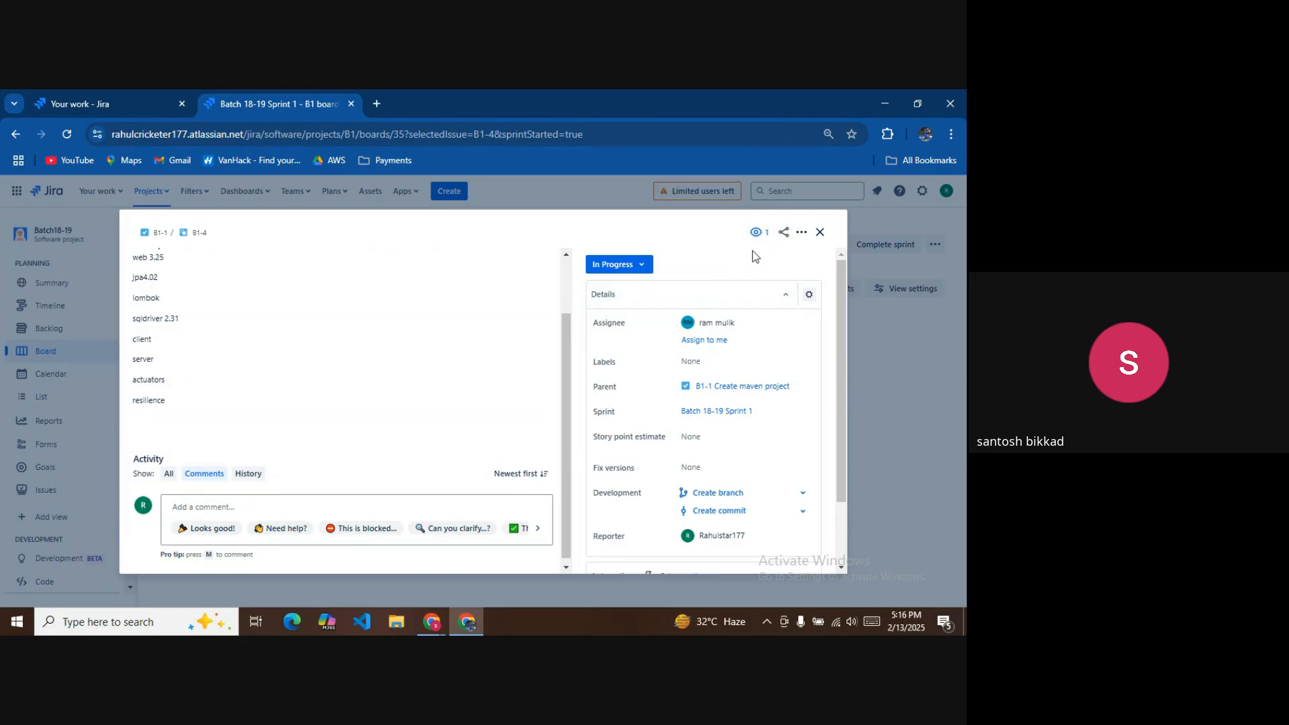
left_click(821, 232)
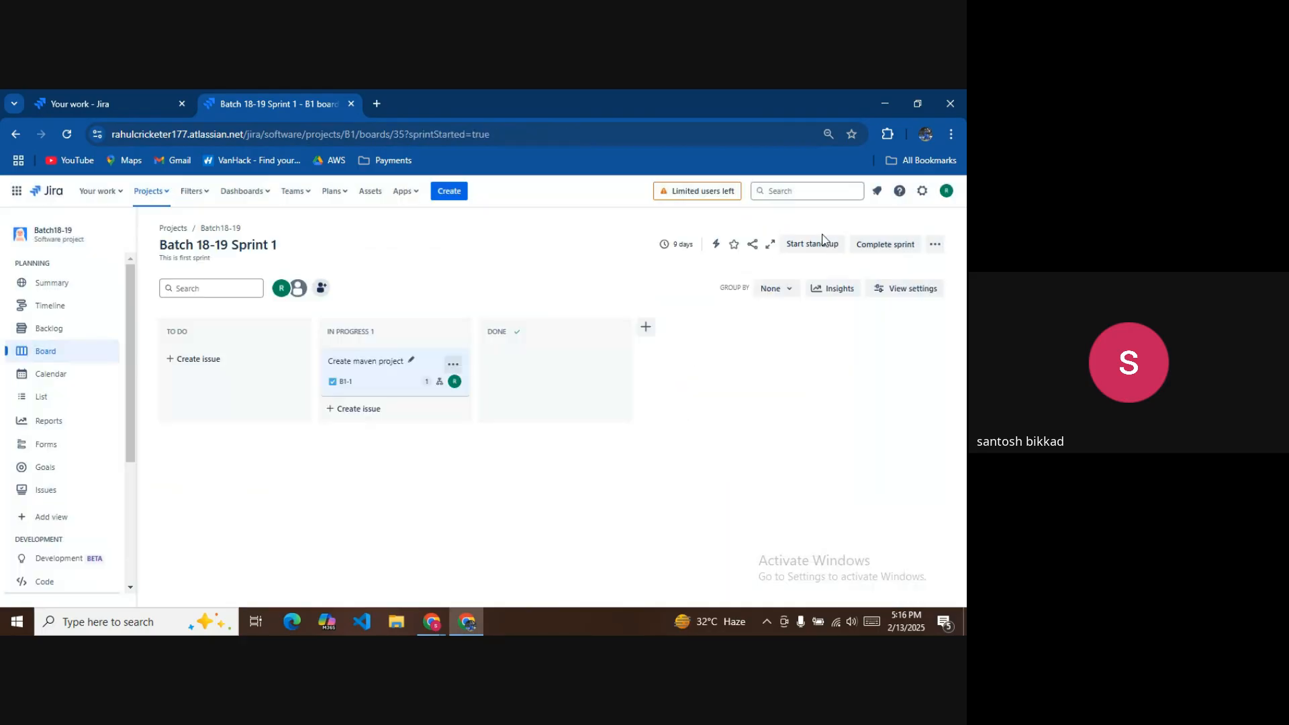
Open Create maven project and go to its child issue B1-5.
left_click(413, 369)
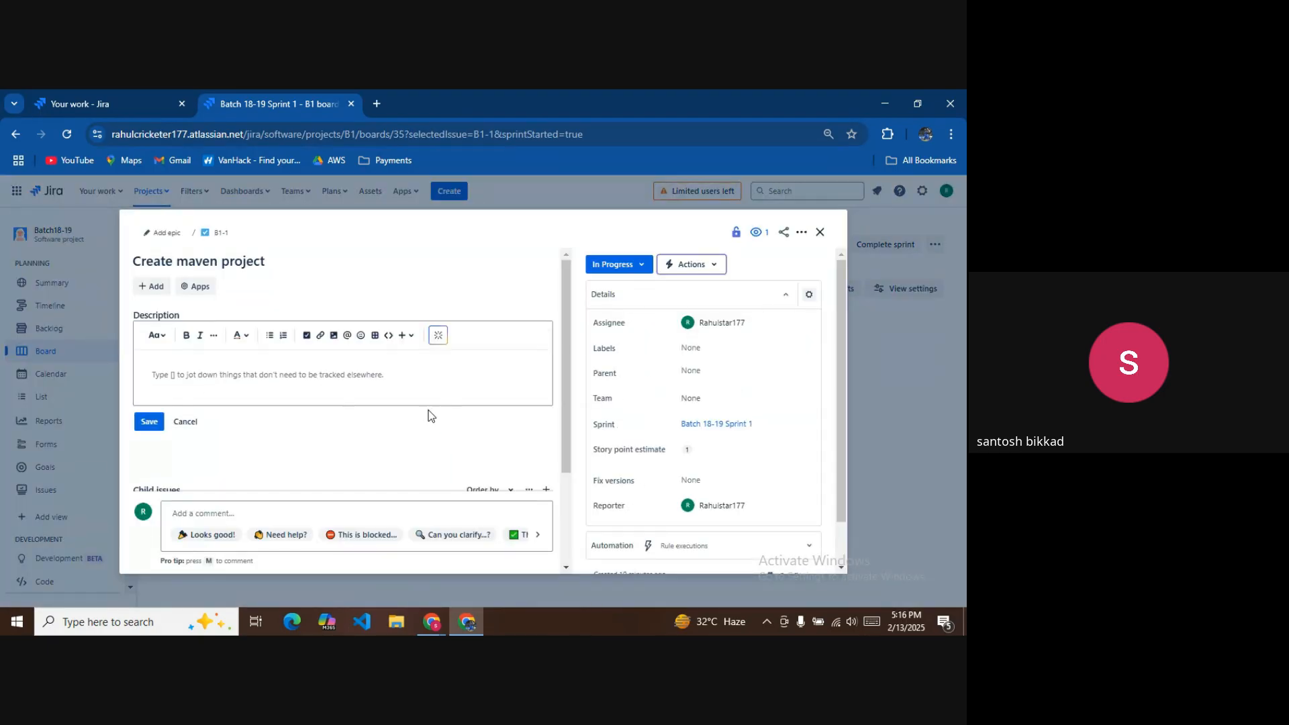
scroll(272, 437, "down", 2)
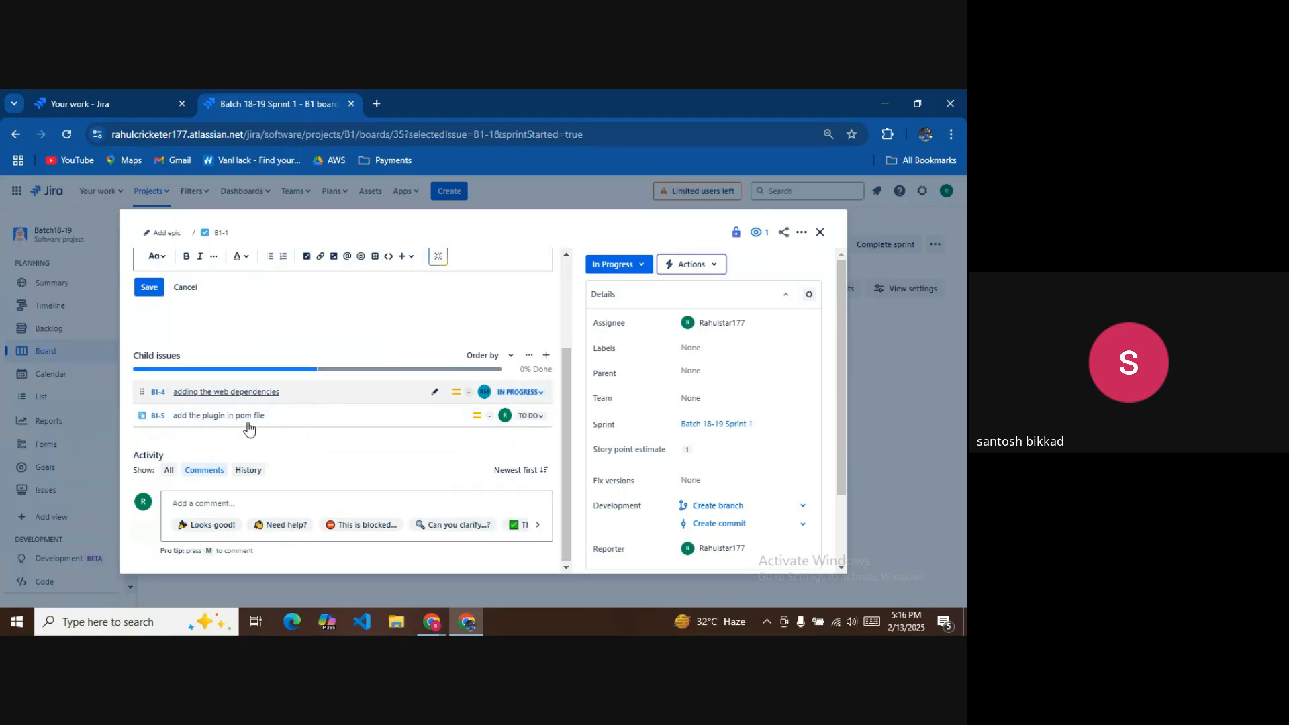
left_click(397, 411)
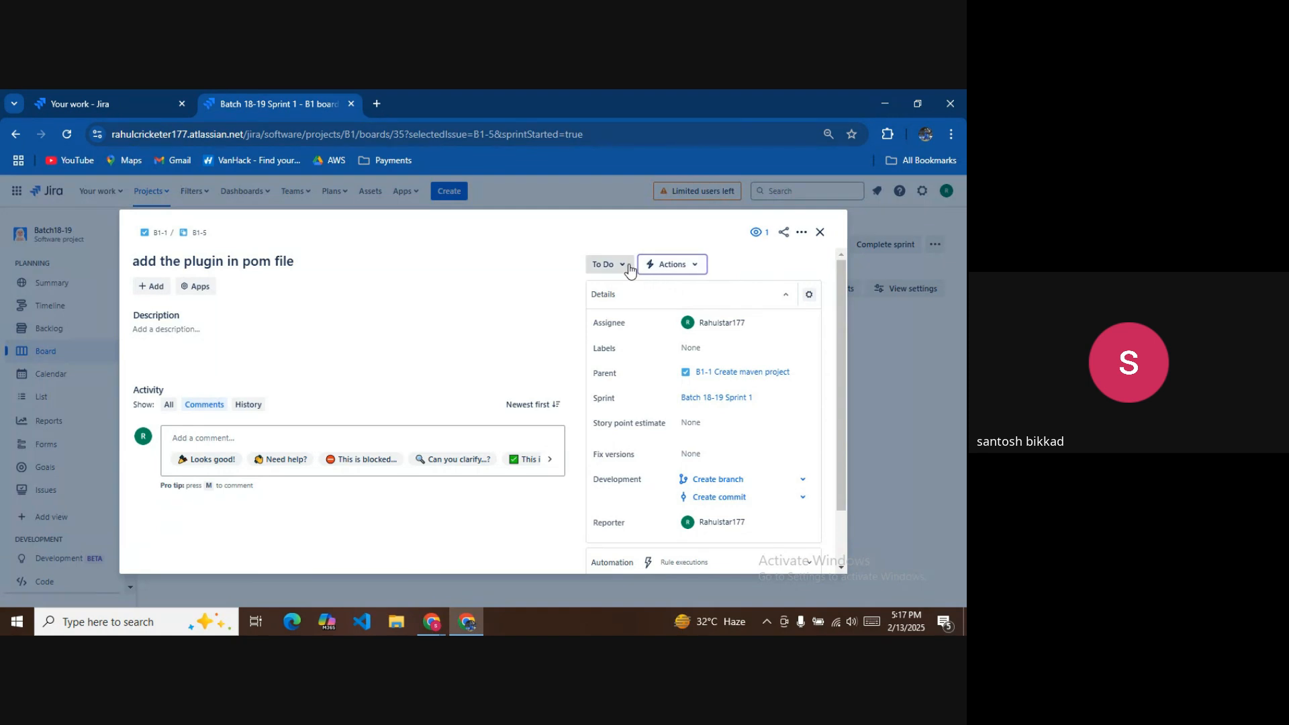
Move B1-5 to In Progress and save a description listing jacoco and sonar.
left_click(624, 266)
left_click(614, 290)
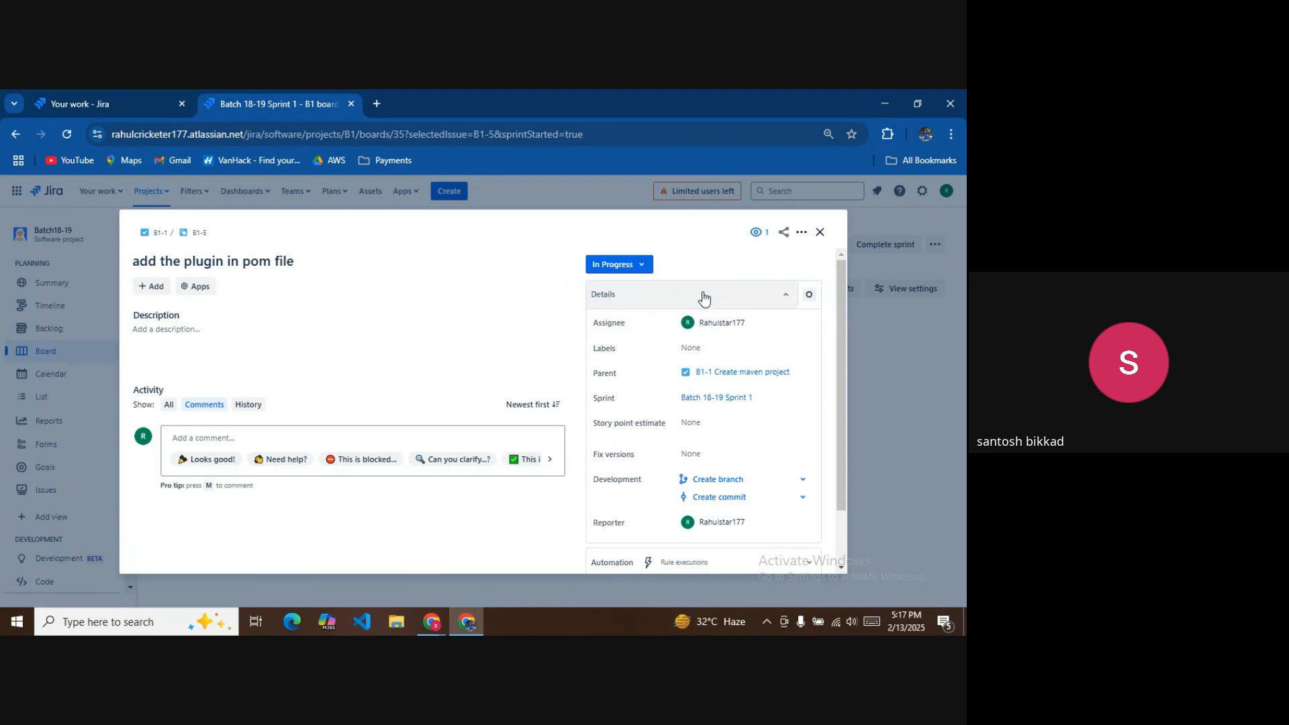
left_click(196, 333)
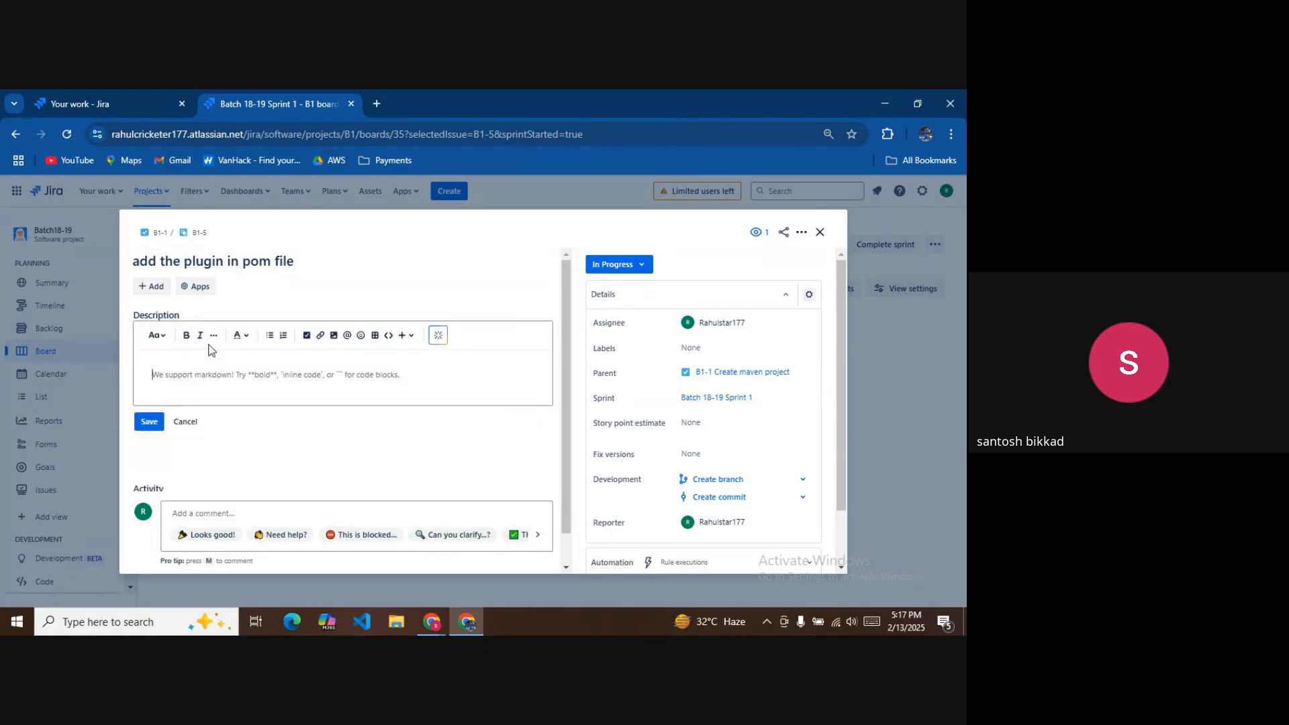
type("jaco")
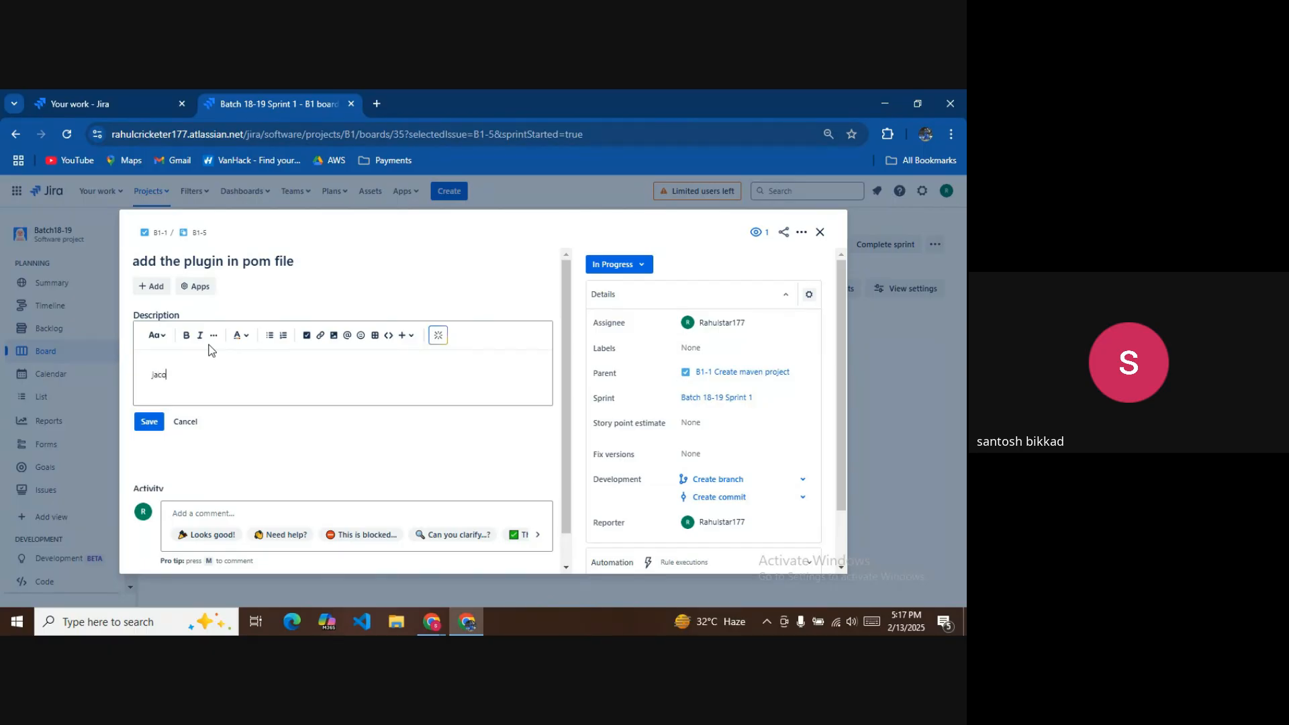
type("co")
key("Return")
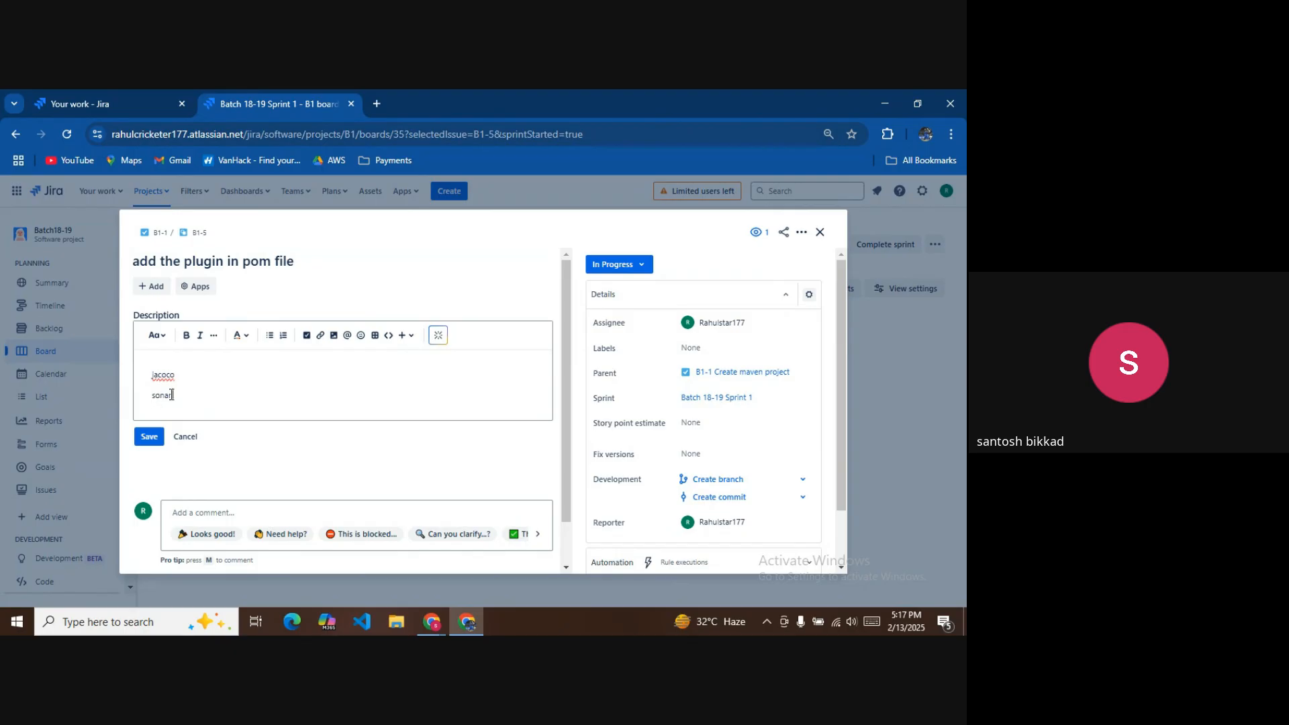
left_click(149, 436)
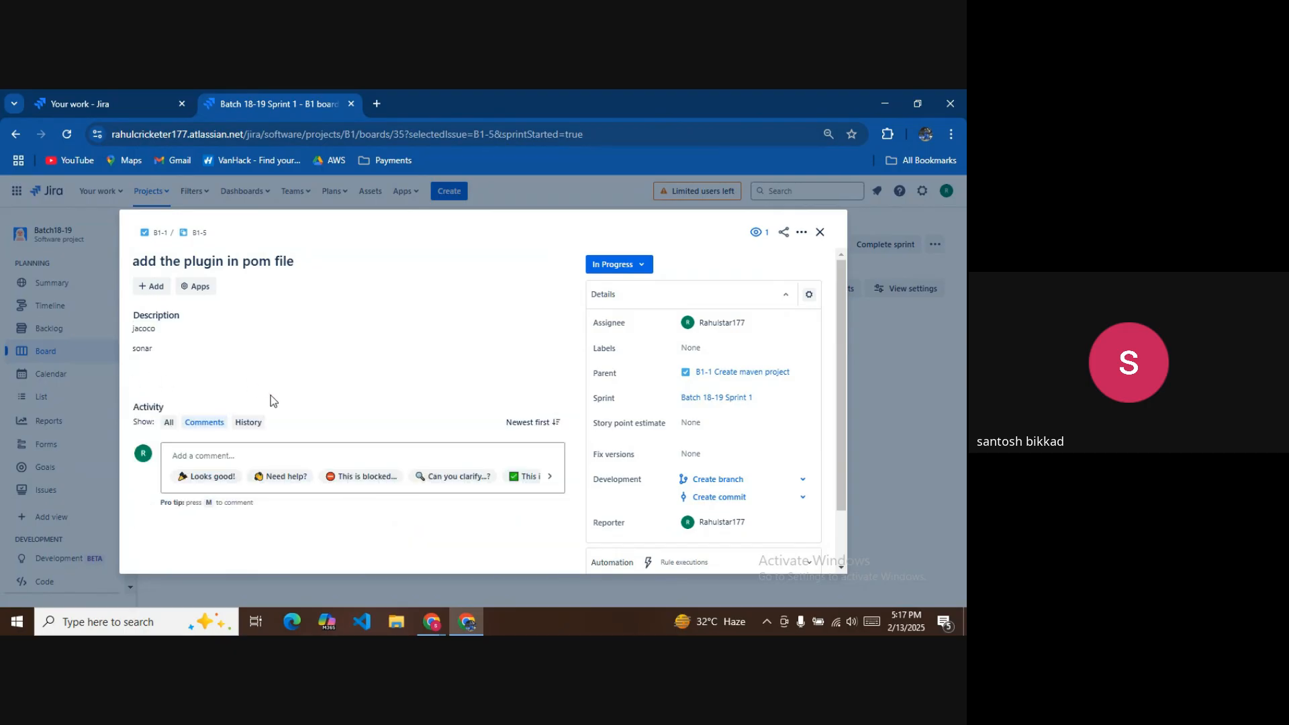
Close B1-5, open child issue B1-4 from Create maven project, then return to the board.
left_click(819, 232)
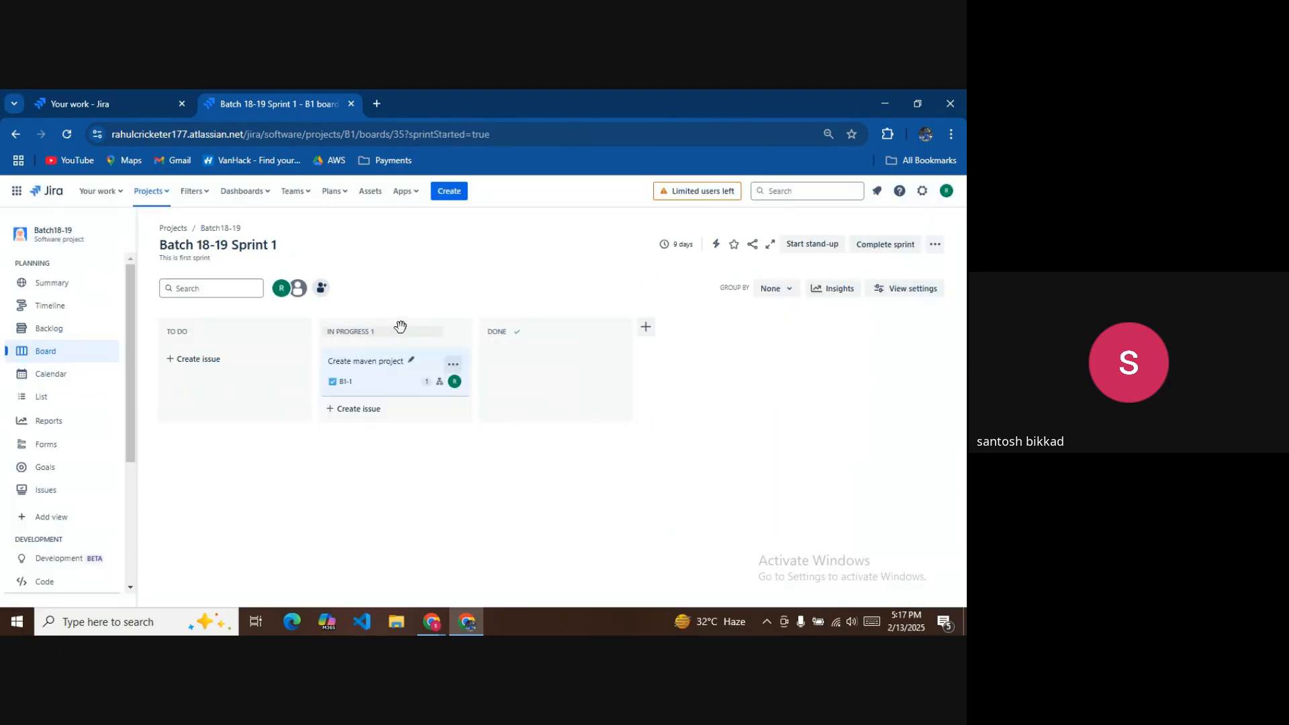
left_click(362, 367)
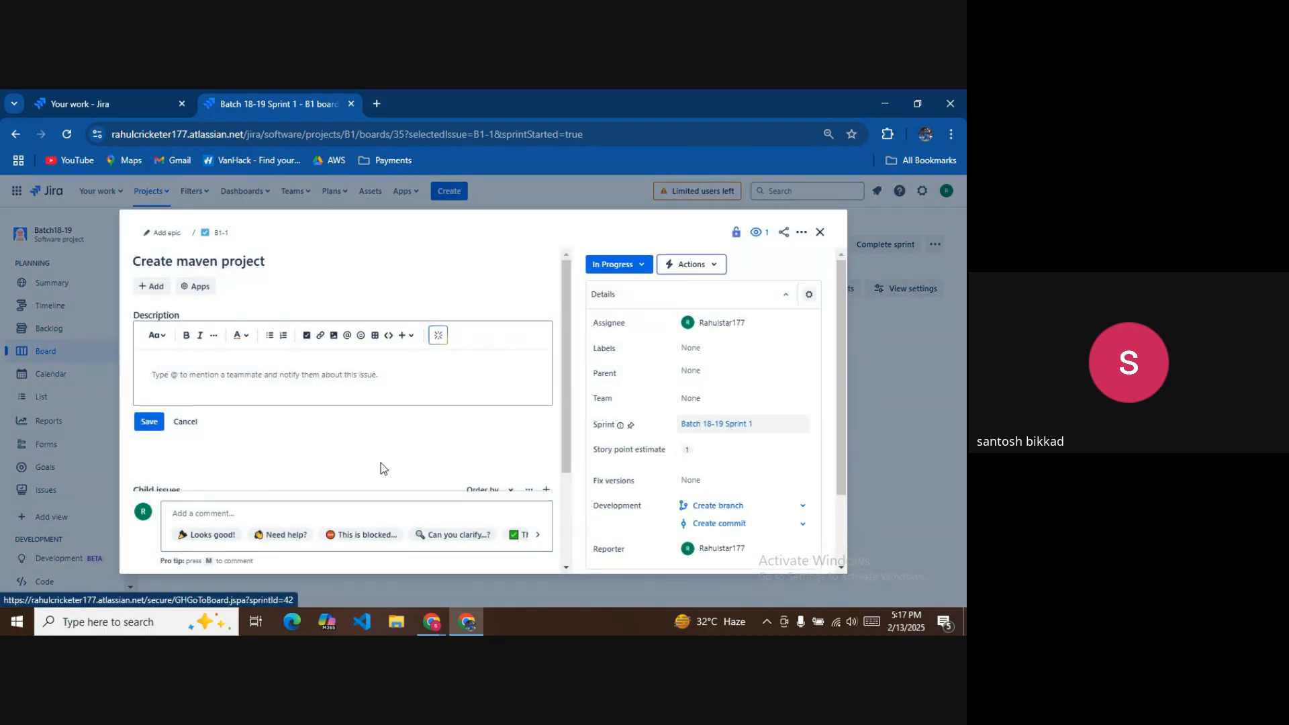
scroll(439, 476, "down", 2)
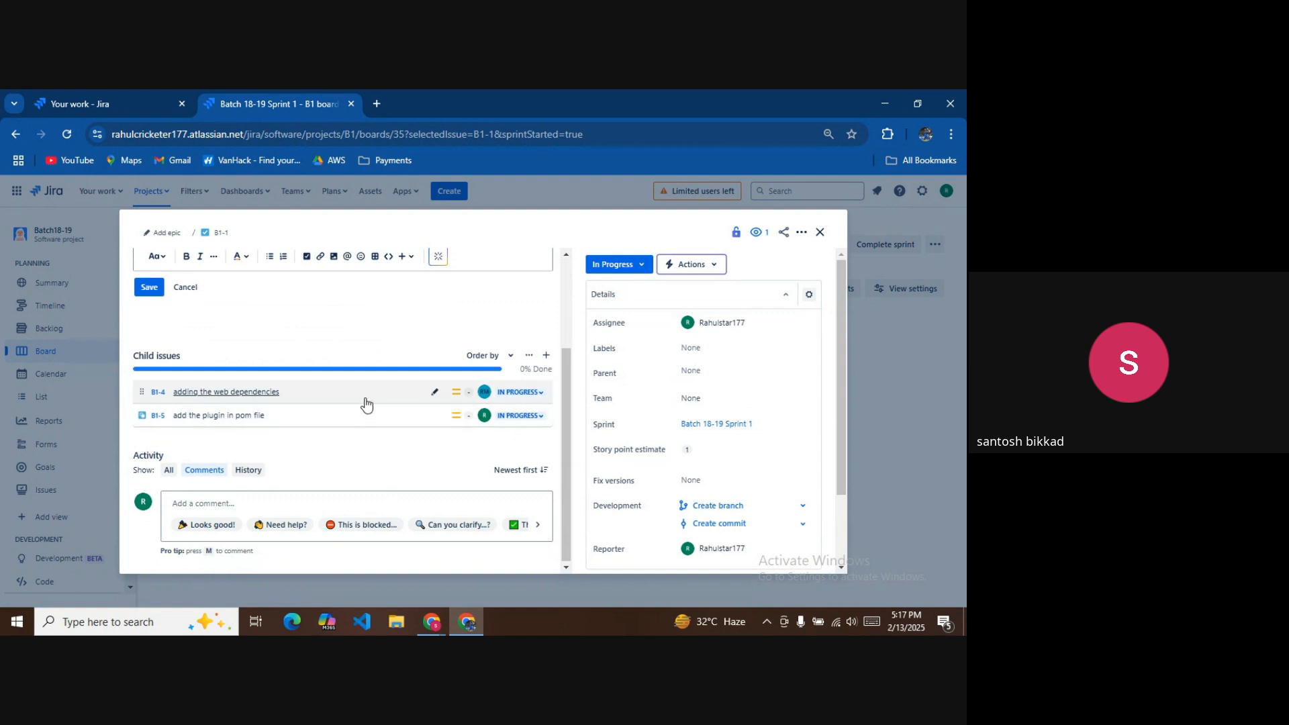
left_click(452, 393)
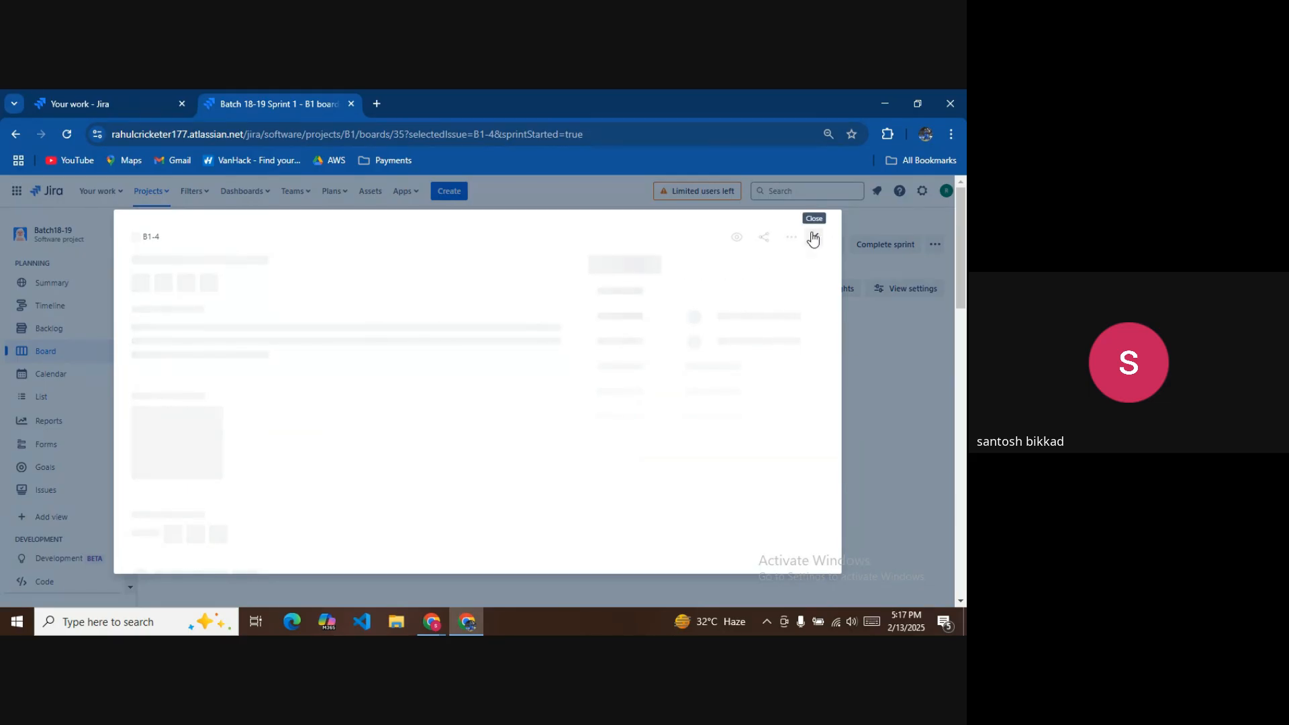
scroll(395, 352, "down", 2)
scroll(394, 351, "up", 2)
key("Escape")
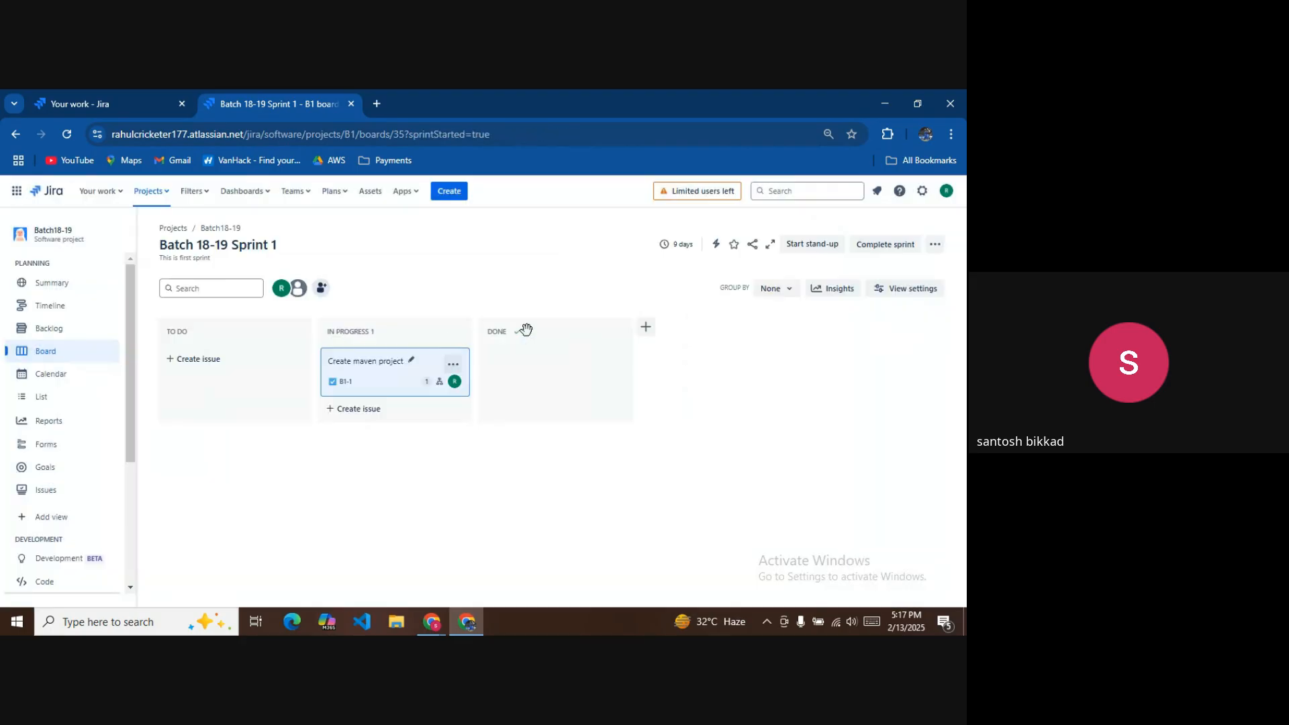
Reopen B1-4 through Create maven project and begin entering its story point estimate.
left_click(372, 353)
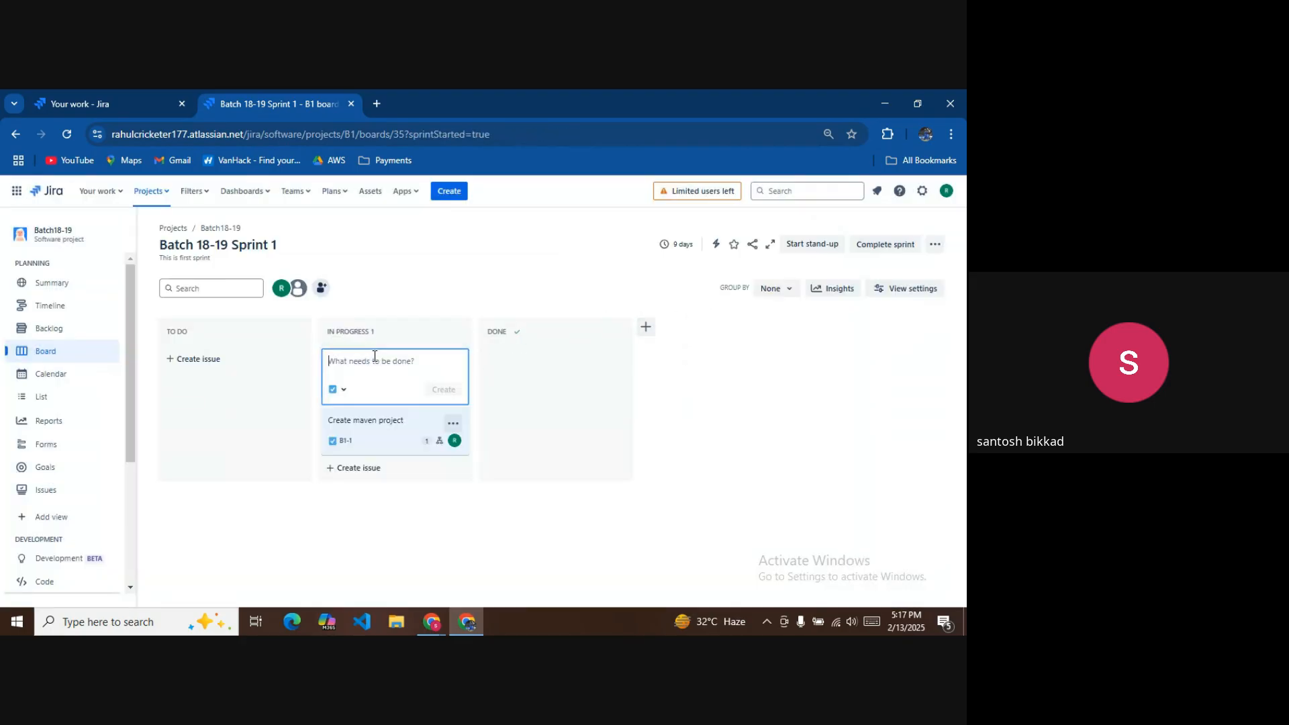
left_click(383, 417)
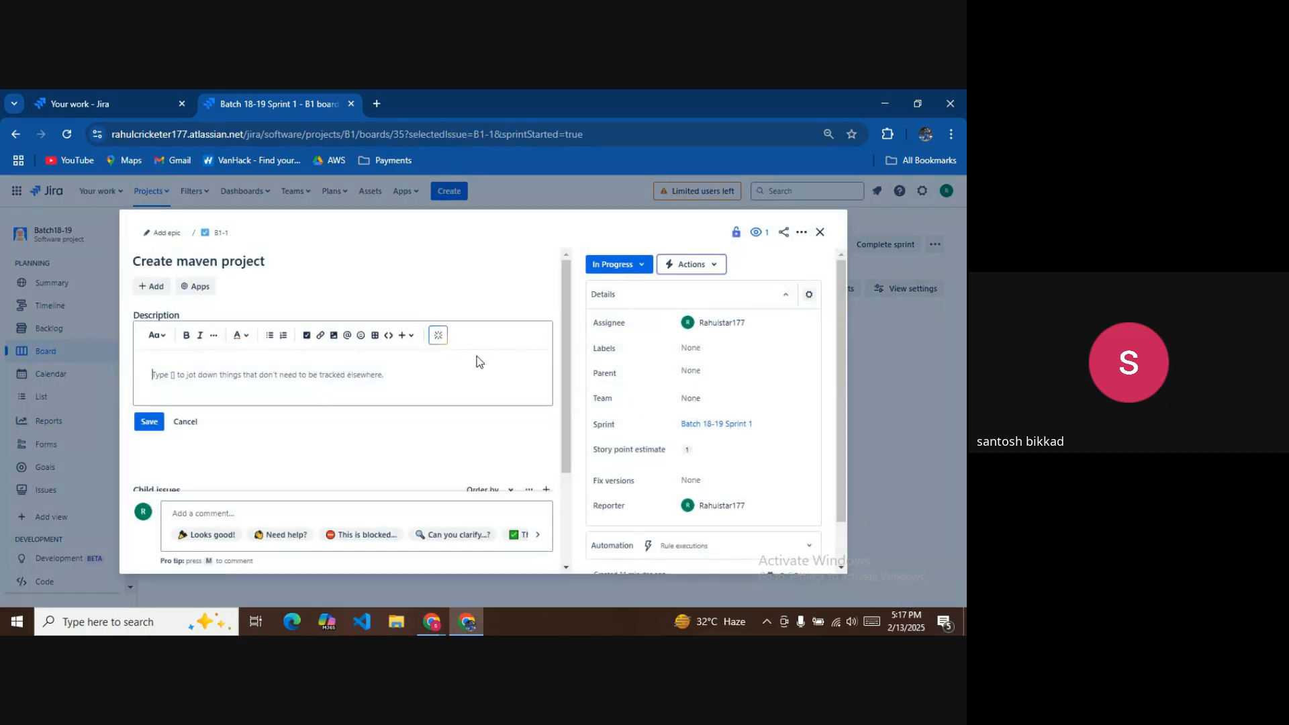
scroll(449, 404, "down", 3)
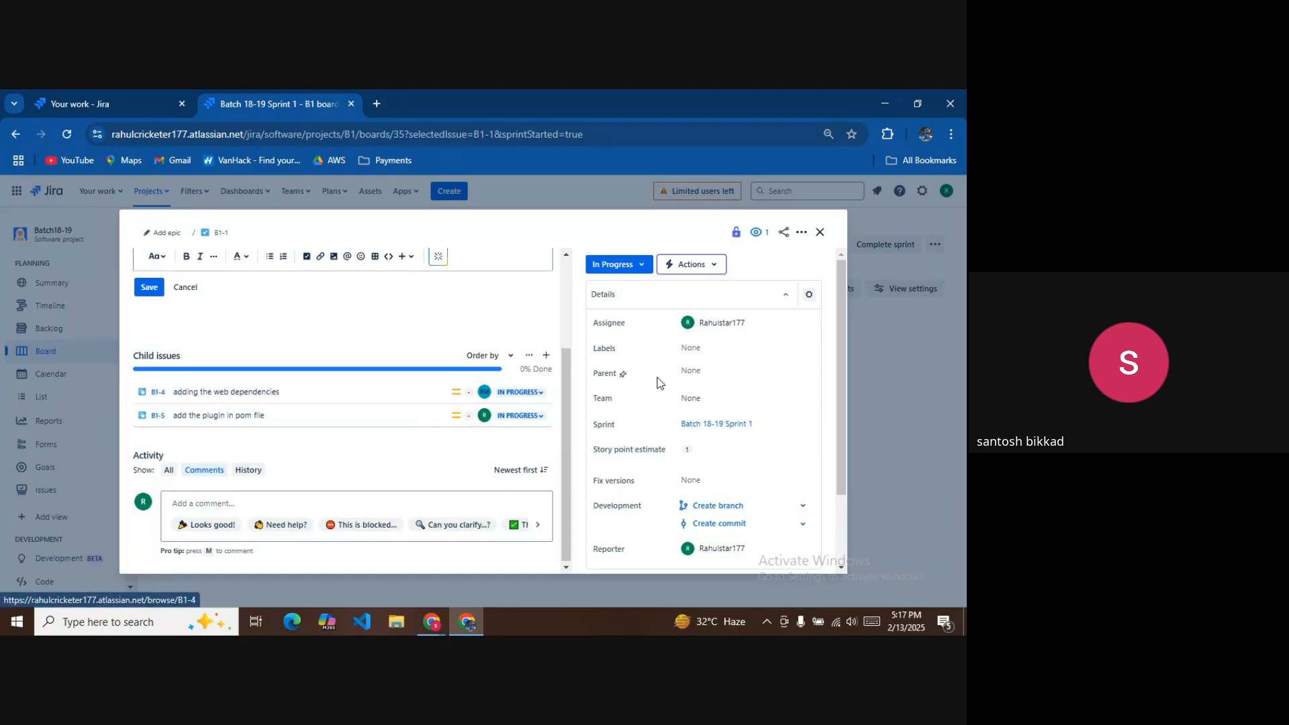
left_click(242, 395)
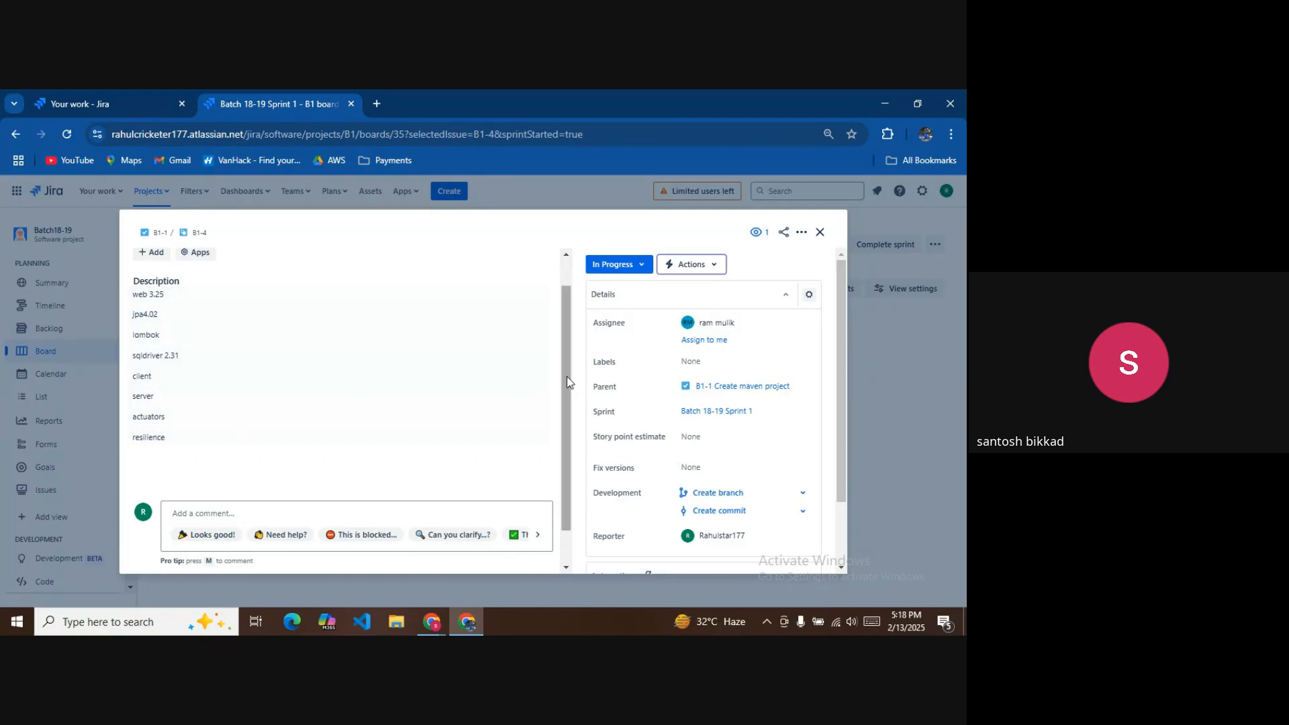
left_click(705, 435)
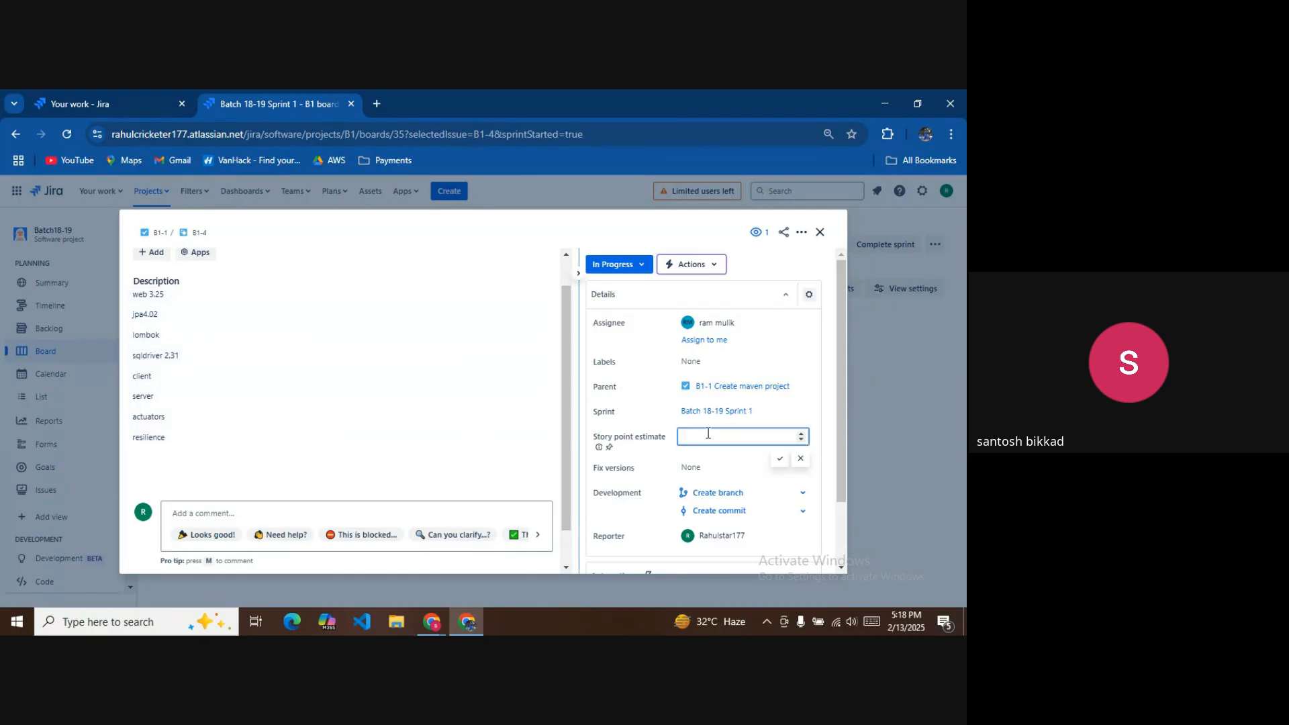
Give B1-4 a 0.5 story point estimate and set its status to Done.
type("0.5")
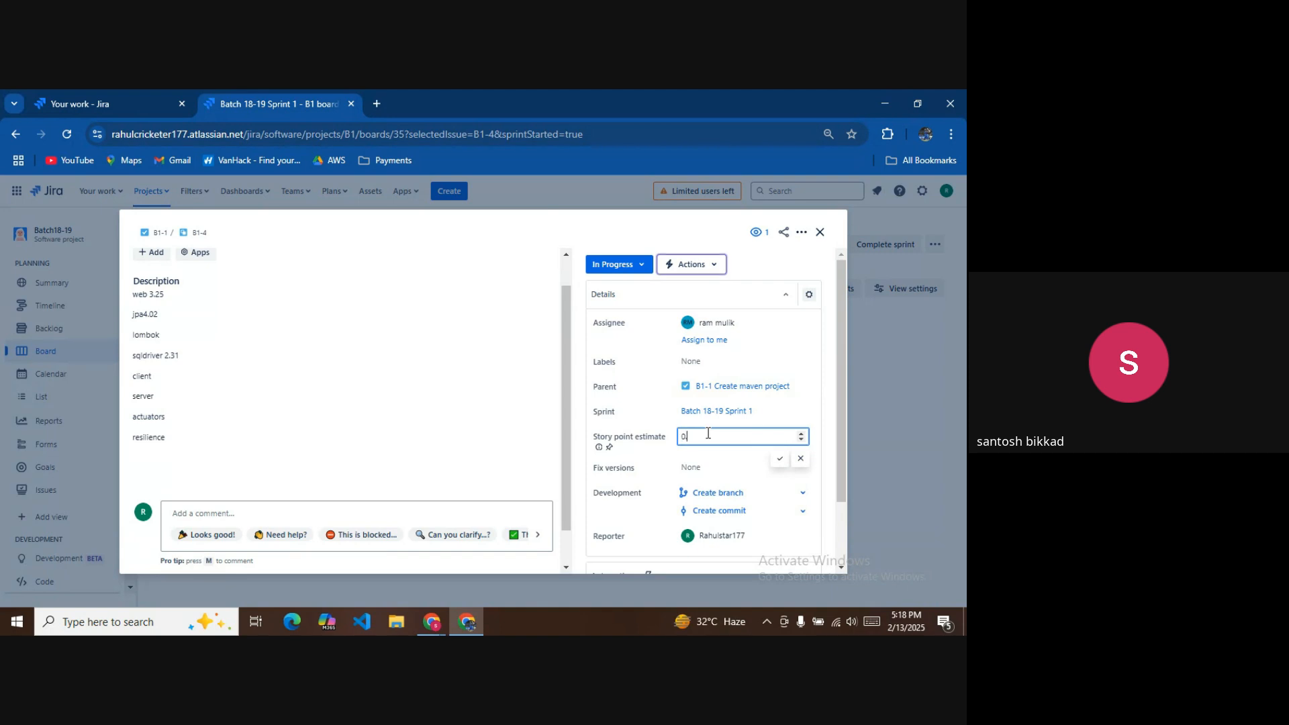
left_click(779, 459)
scroll(426, 403, "up", 1)
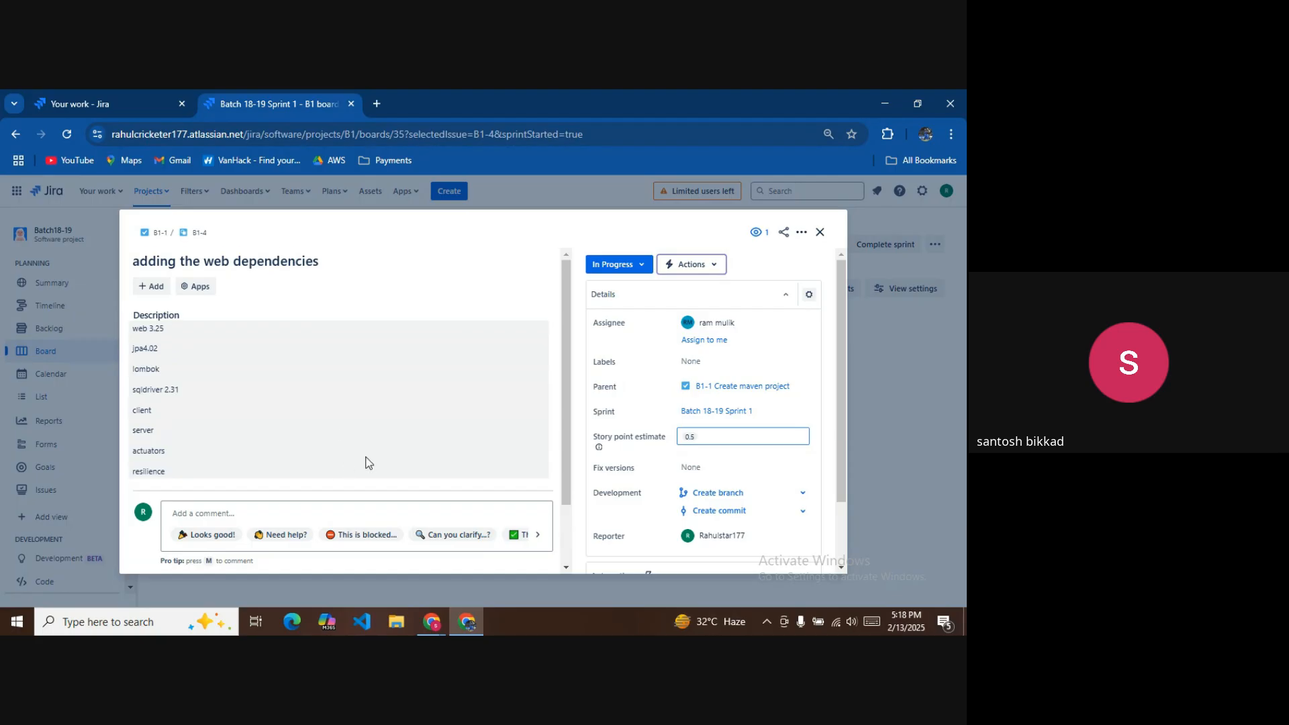
scroll(362, 450, "down", 2)
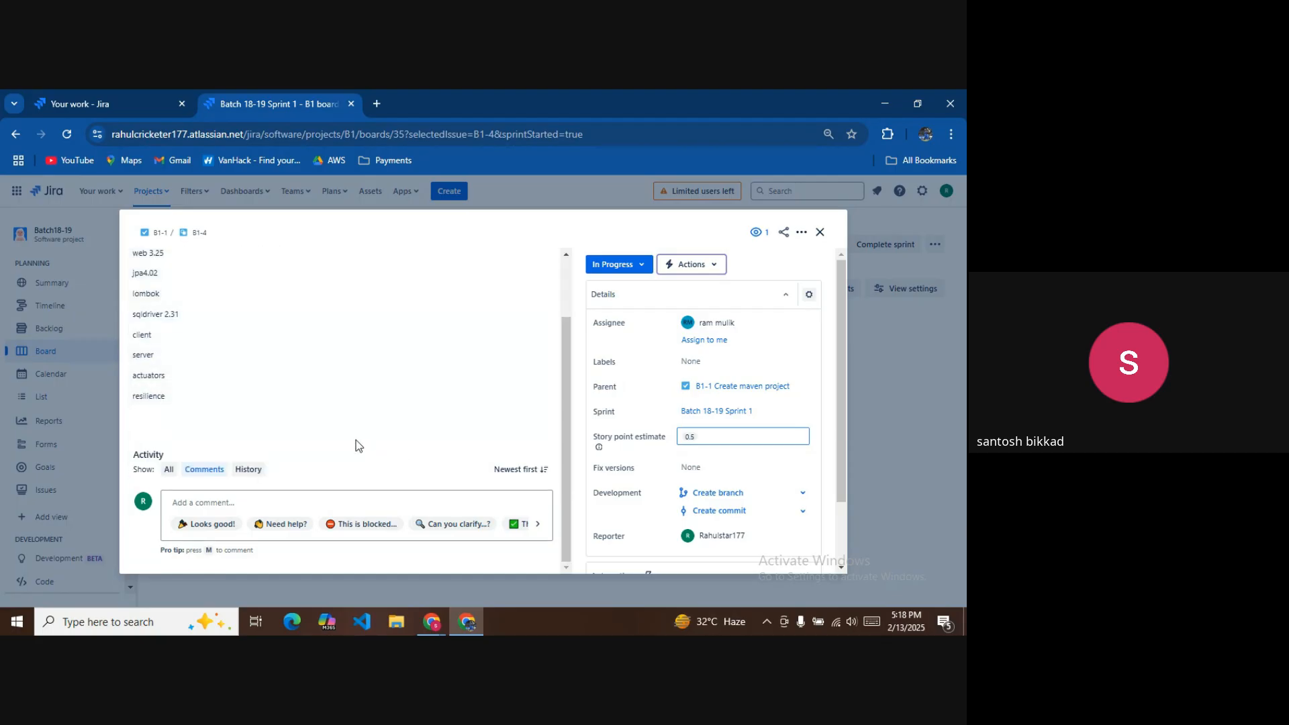
left_click(628, 265)
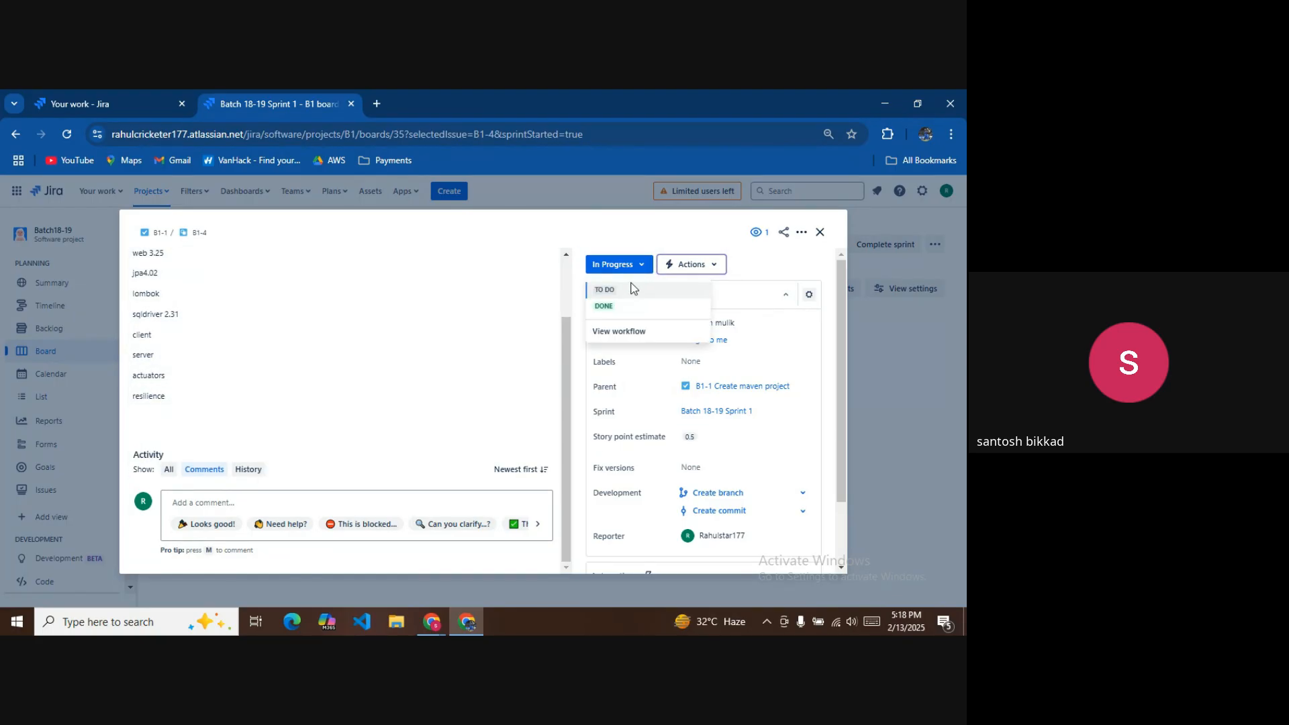
left_click(604, 305)
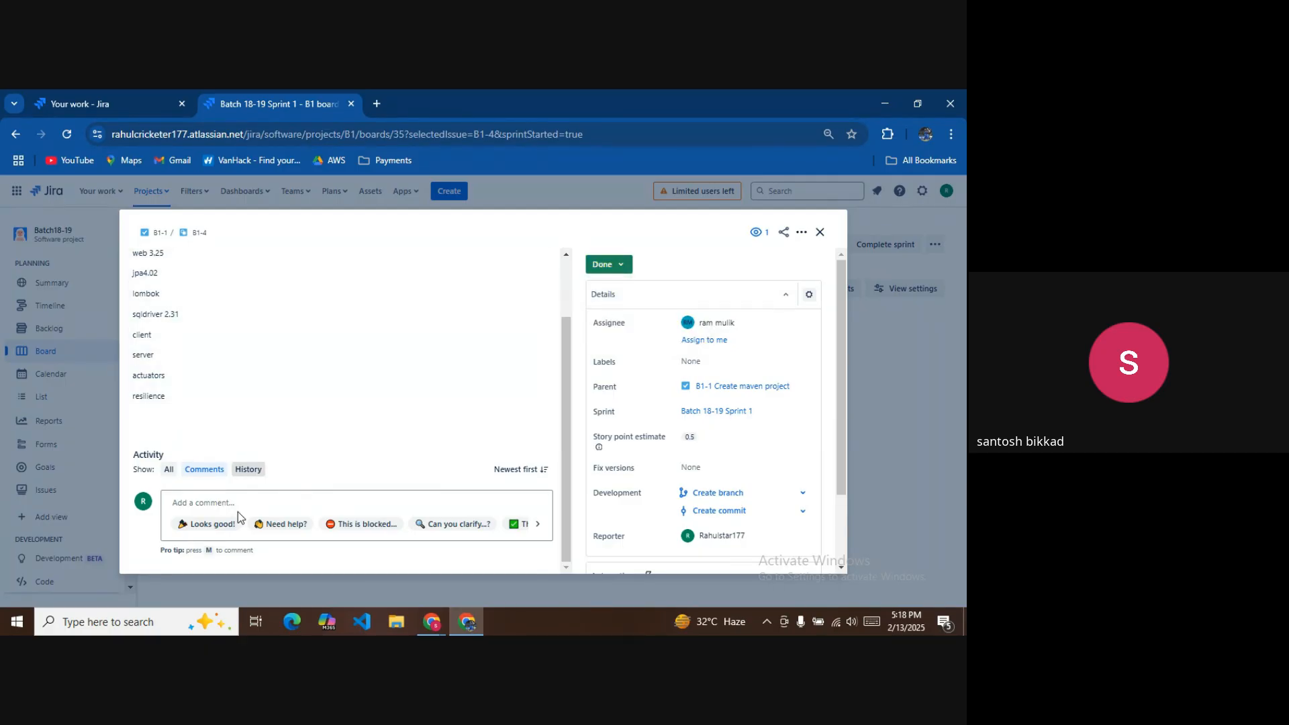
Attach pic_bulboff.gif to B1-4 and close it to return to the sprint board.
scroll(263, 393, "up", 2)
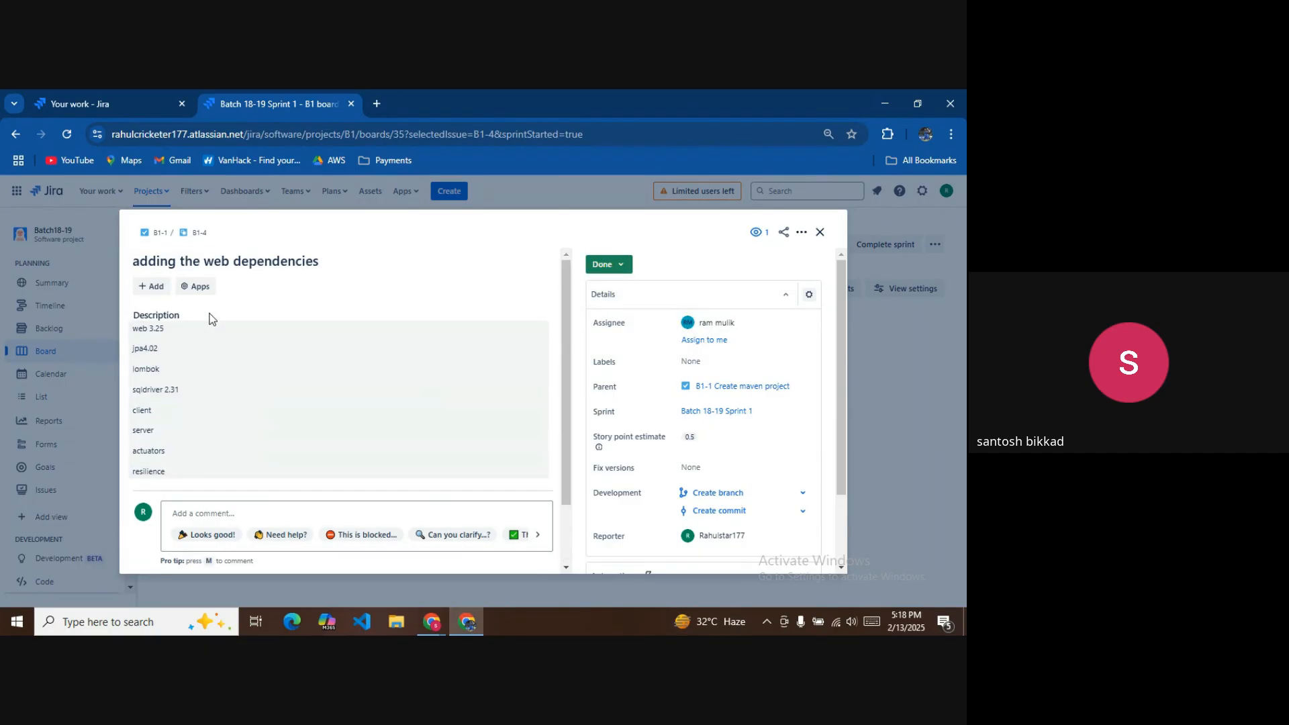
left_click(151, 286)
left_click(175, 323)
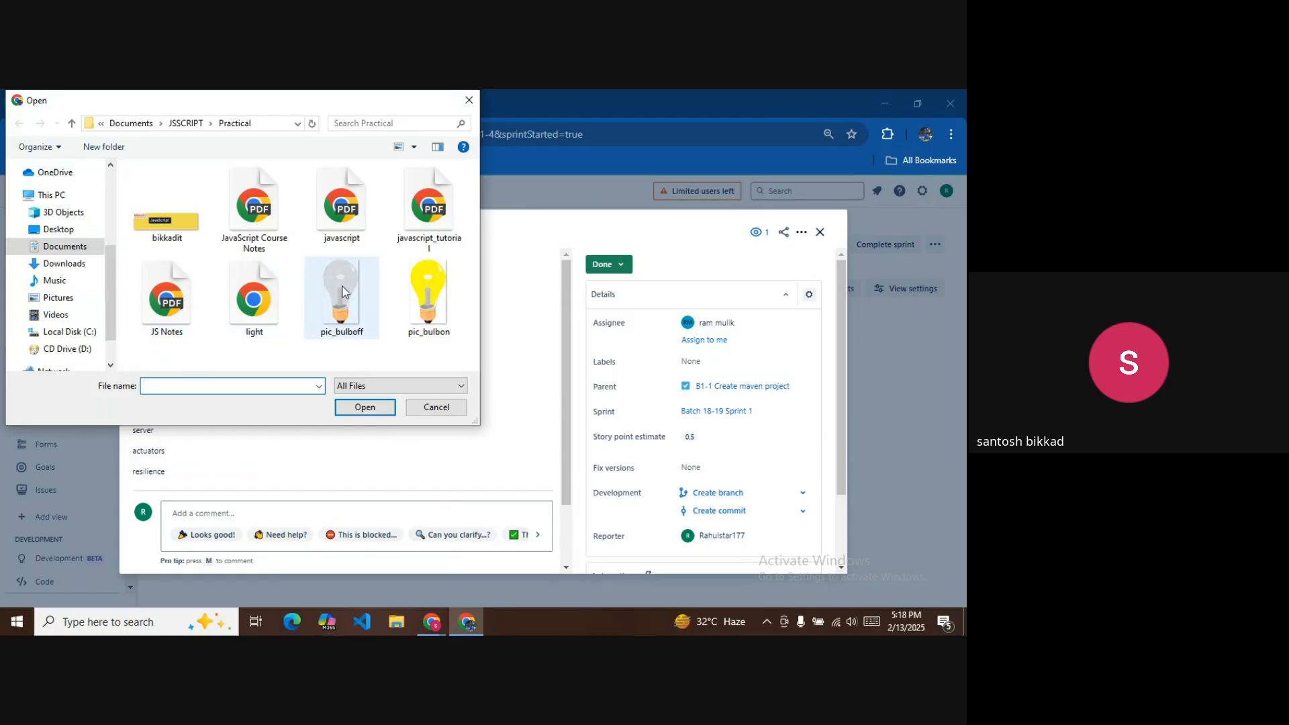
double_click(343, 285)
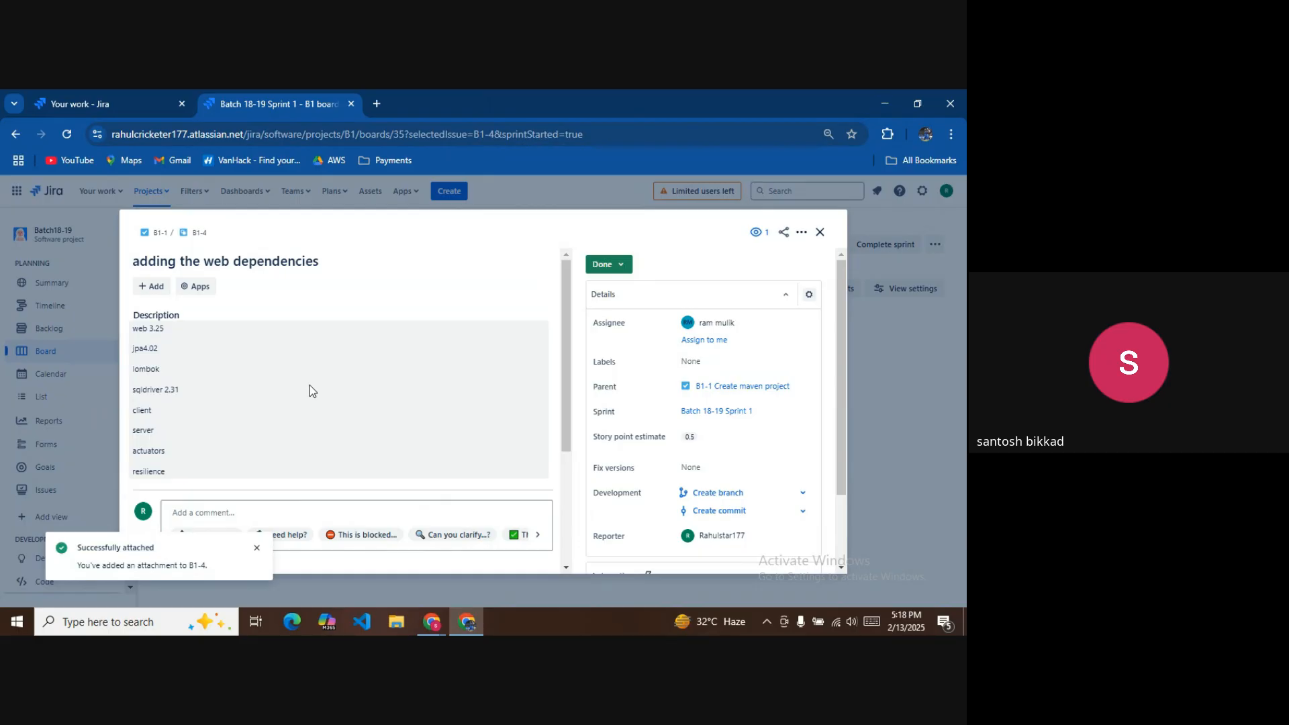
scroll(310, 369, "down", 3)
scroll(185, 378, "up", 3)
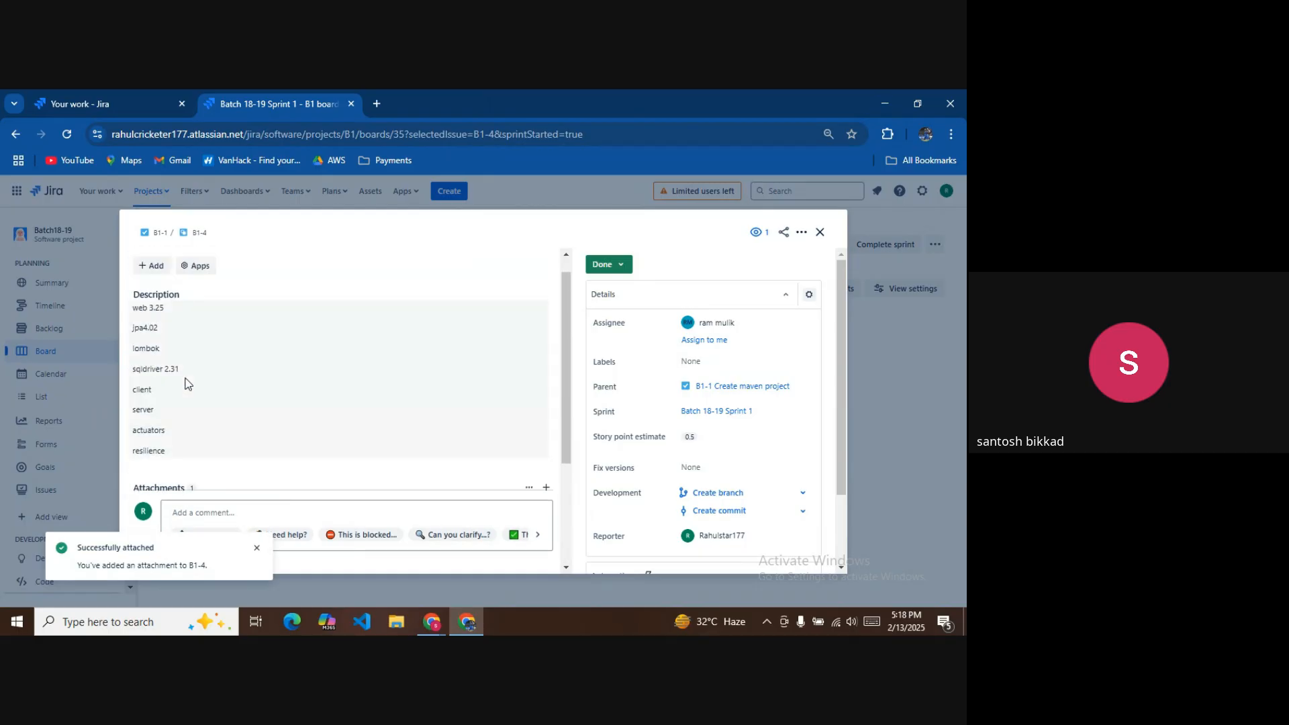
scroll(187, 383, "down", 3)
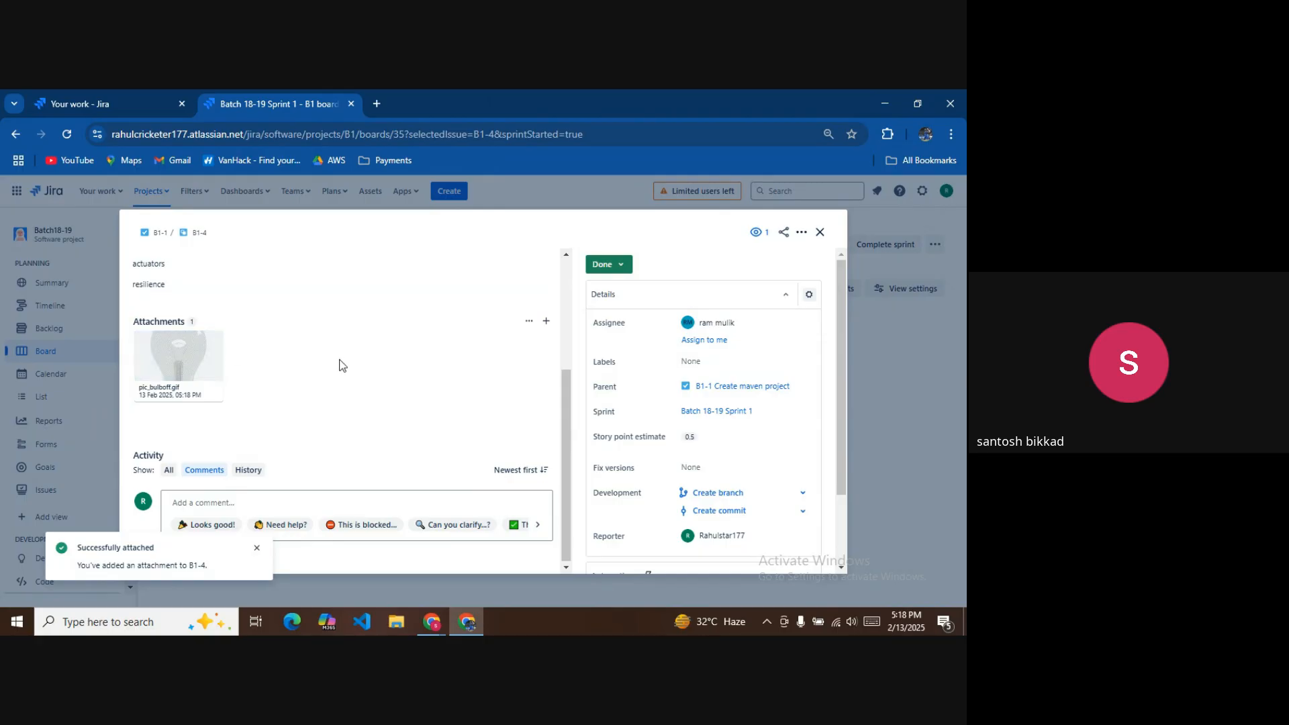
scroll(339, 365, "up", 5)
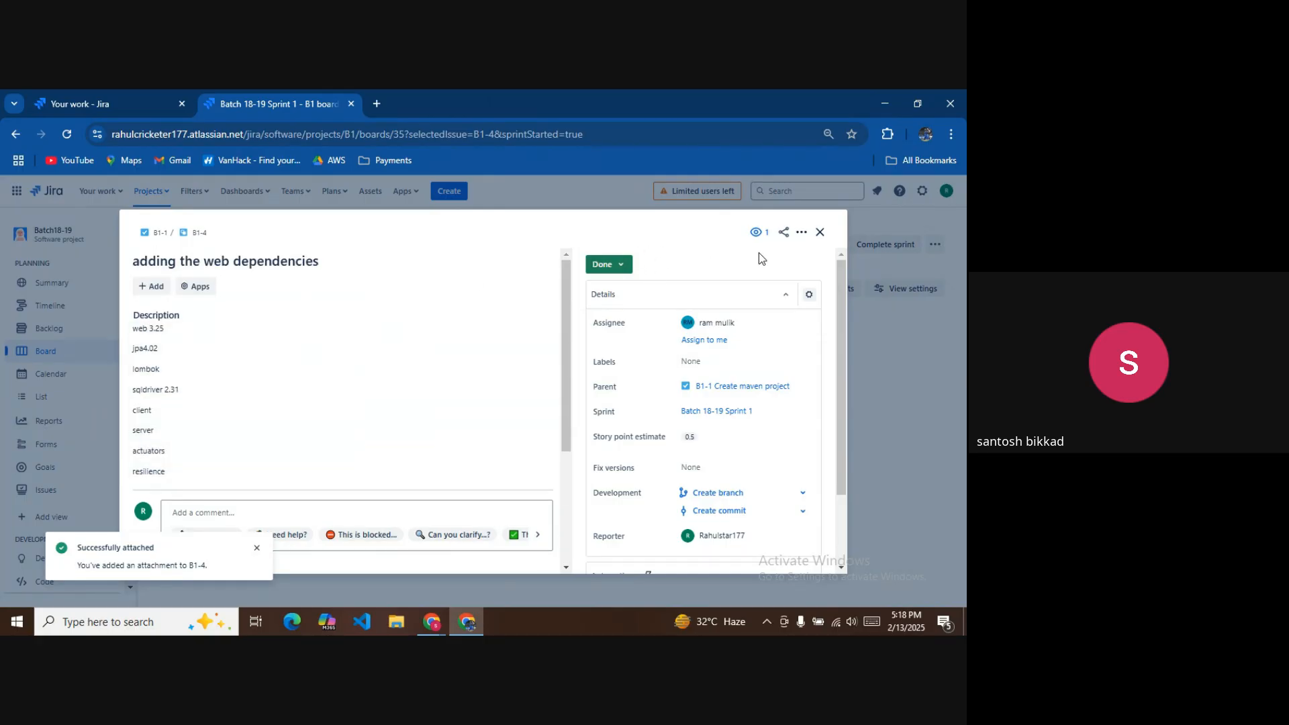
left_click(820, 233)
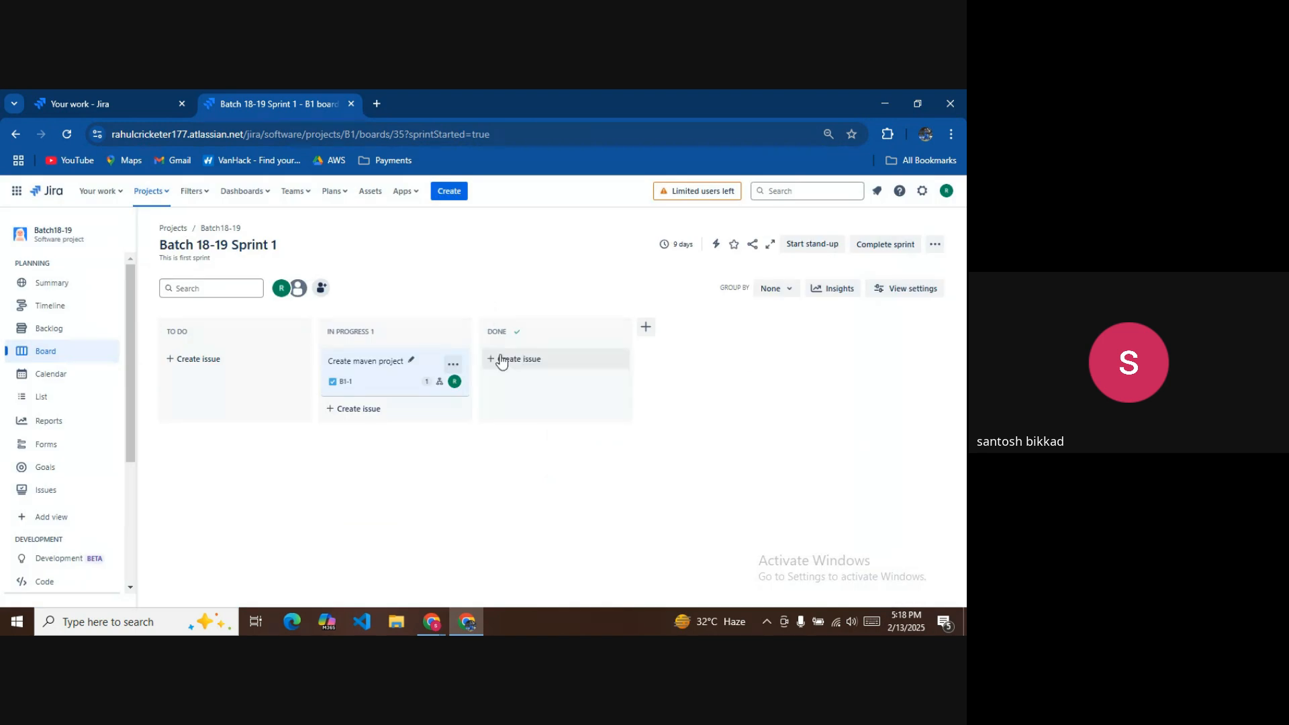
Open child issue B1-5 from Create maven project and attach pic_bulbon.gif to it.
left_click(339, 373)
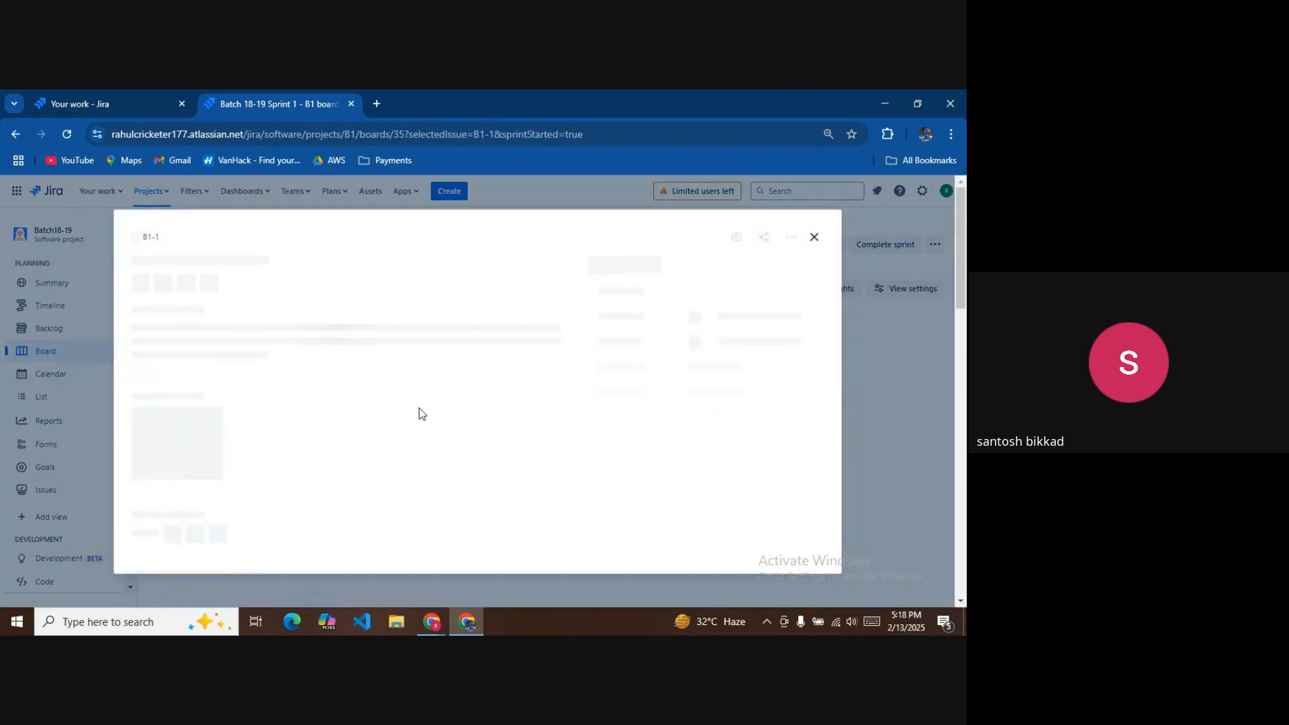
scroll(360, 403, "down", 3)
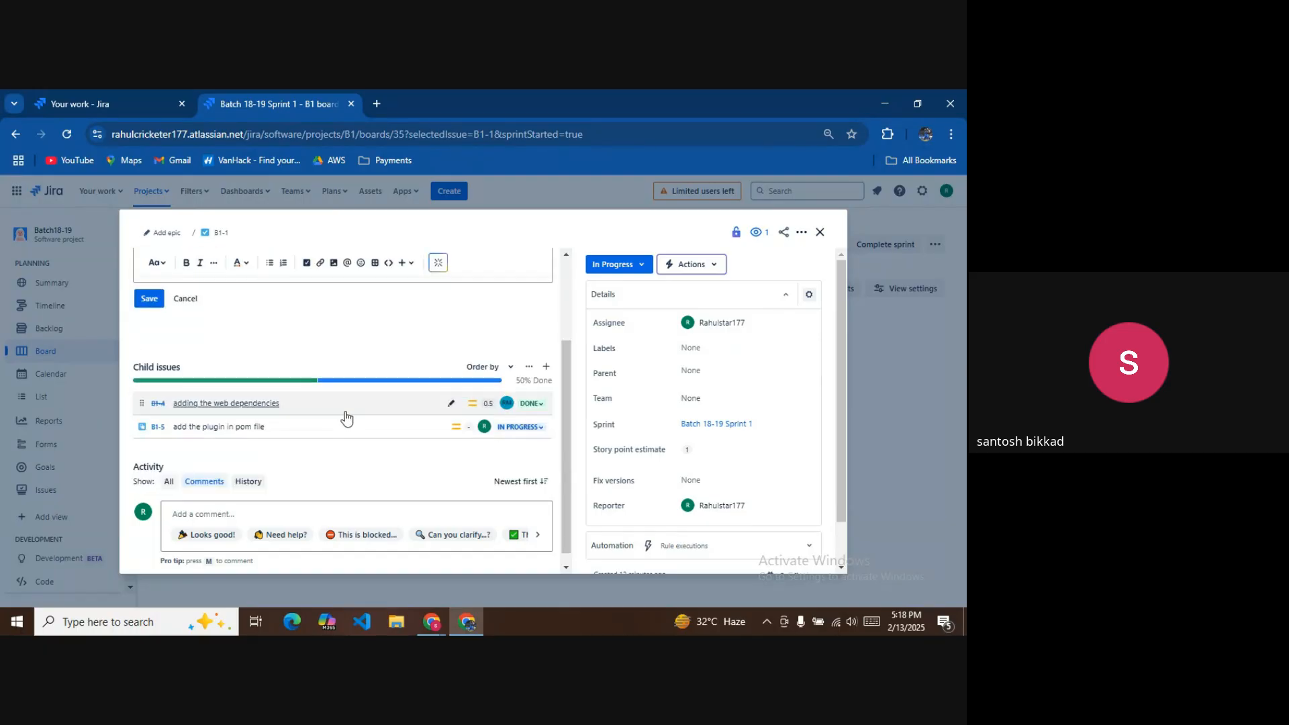
left_click(226, 416)
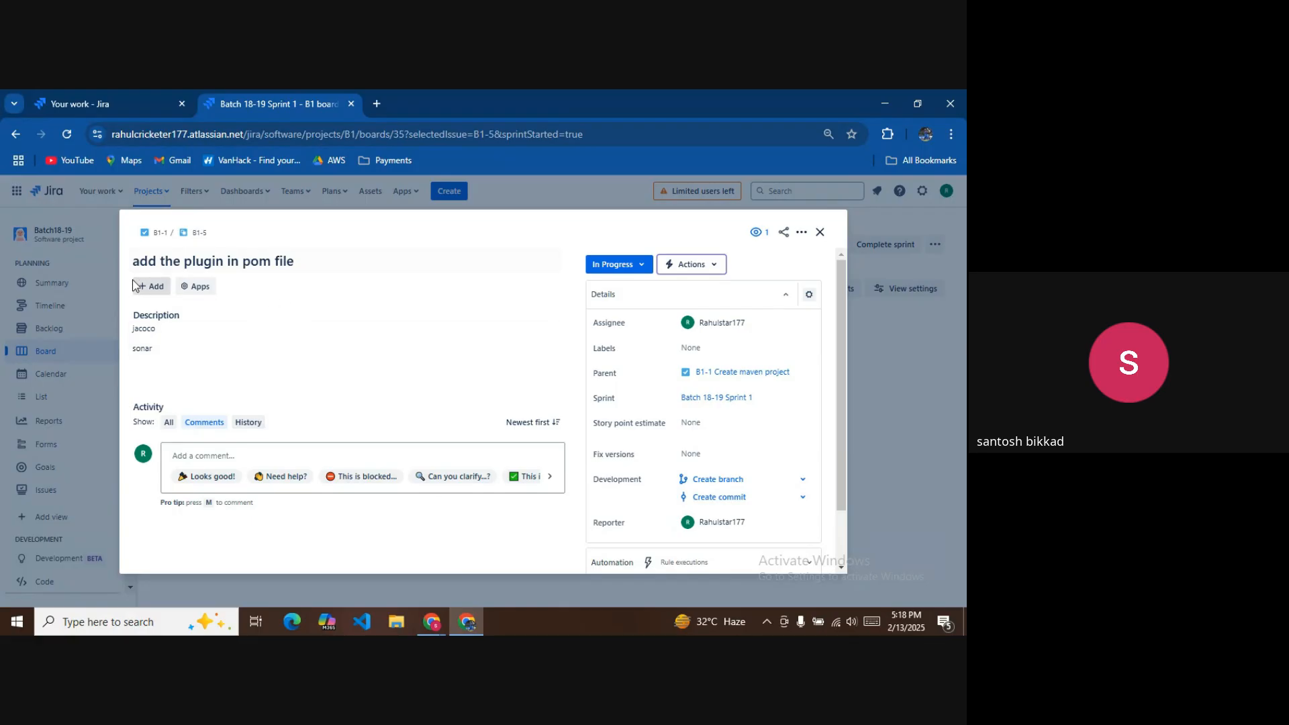
left_click(160, 287)
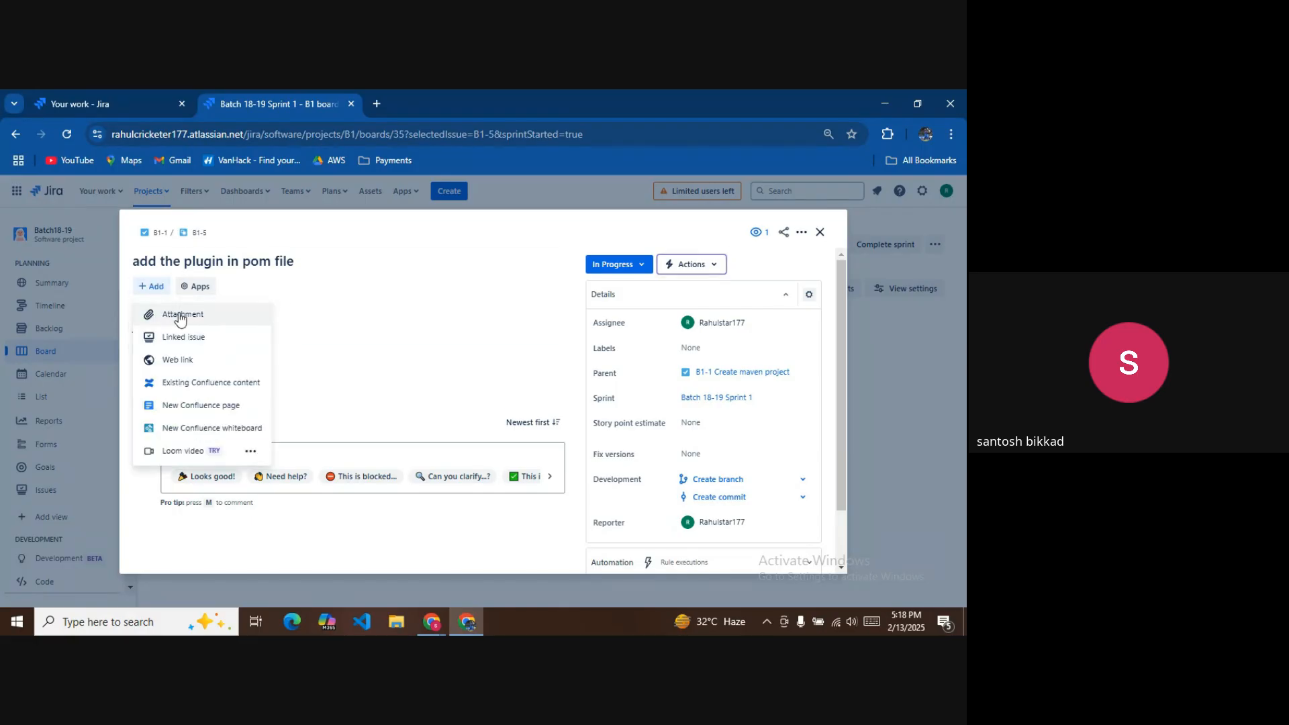
left_click(179, 315)
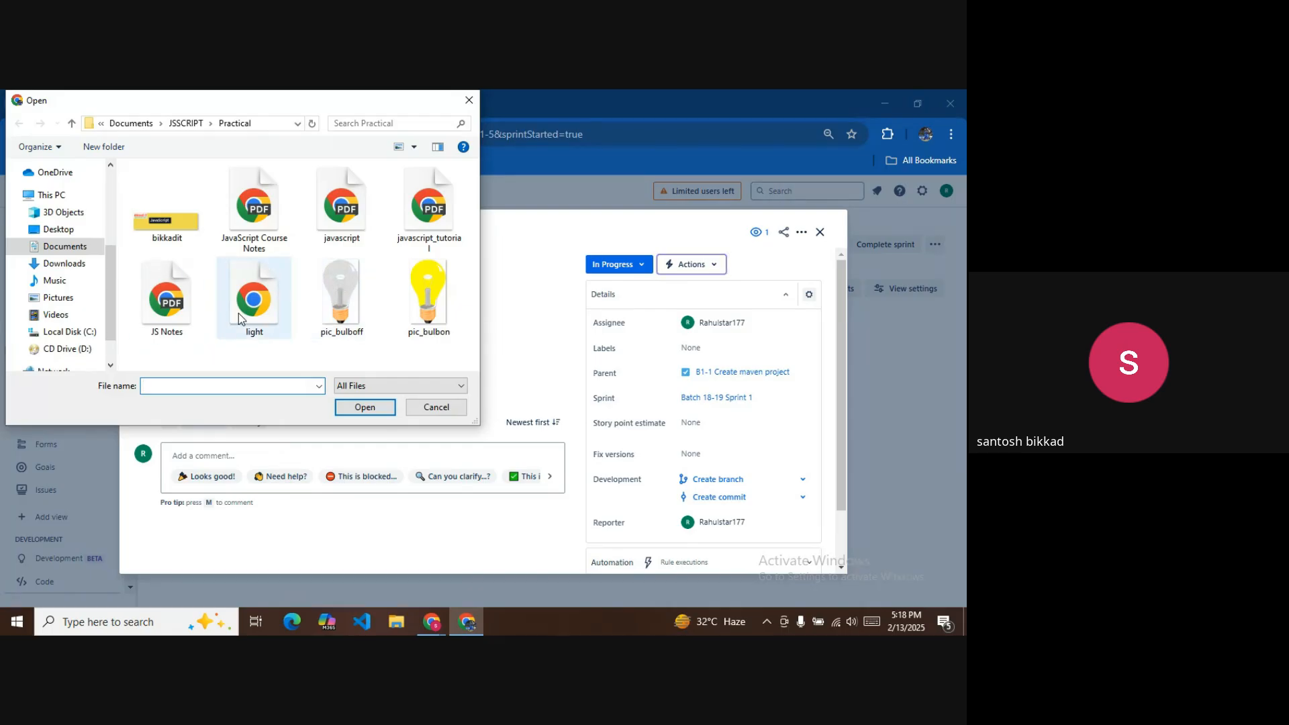
left_click(424, 296)
double_click(425, 296)
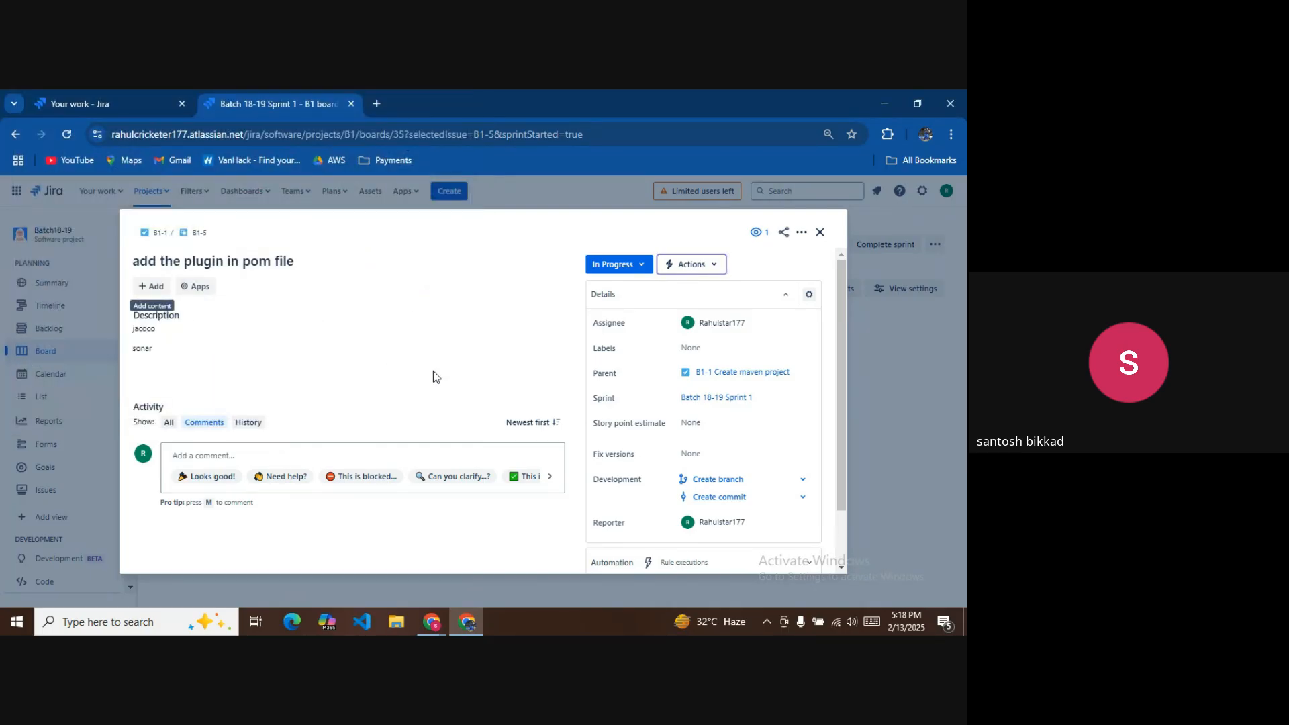
Mark B1-5 Done with a 0.5 story point estimate and close it.
left_click(619, 269)
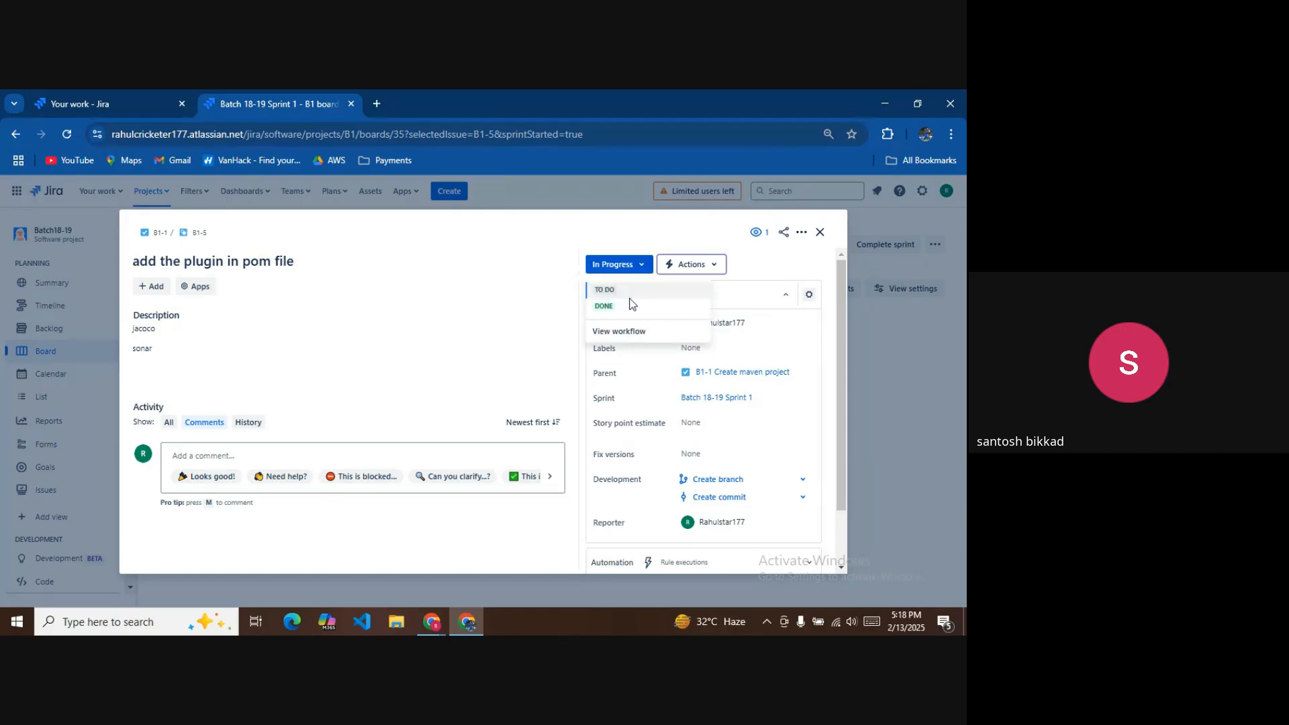
left_click(614, 306)
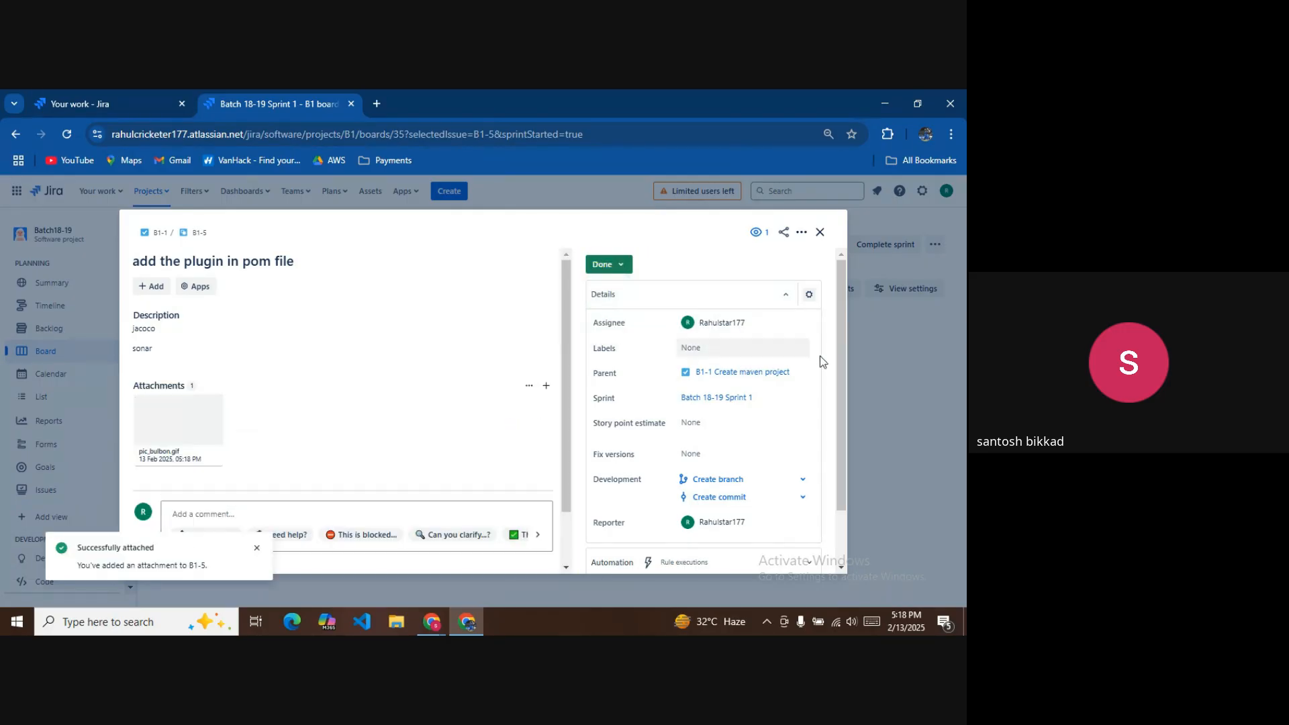
left_click(706, 424)
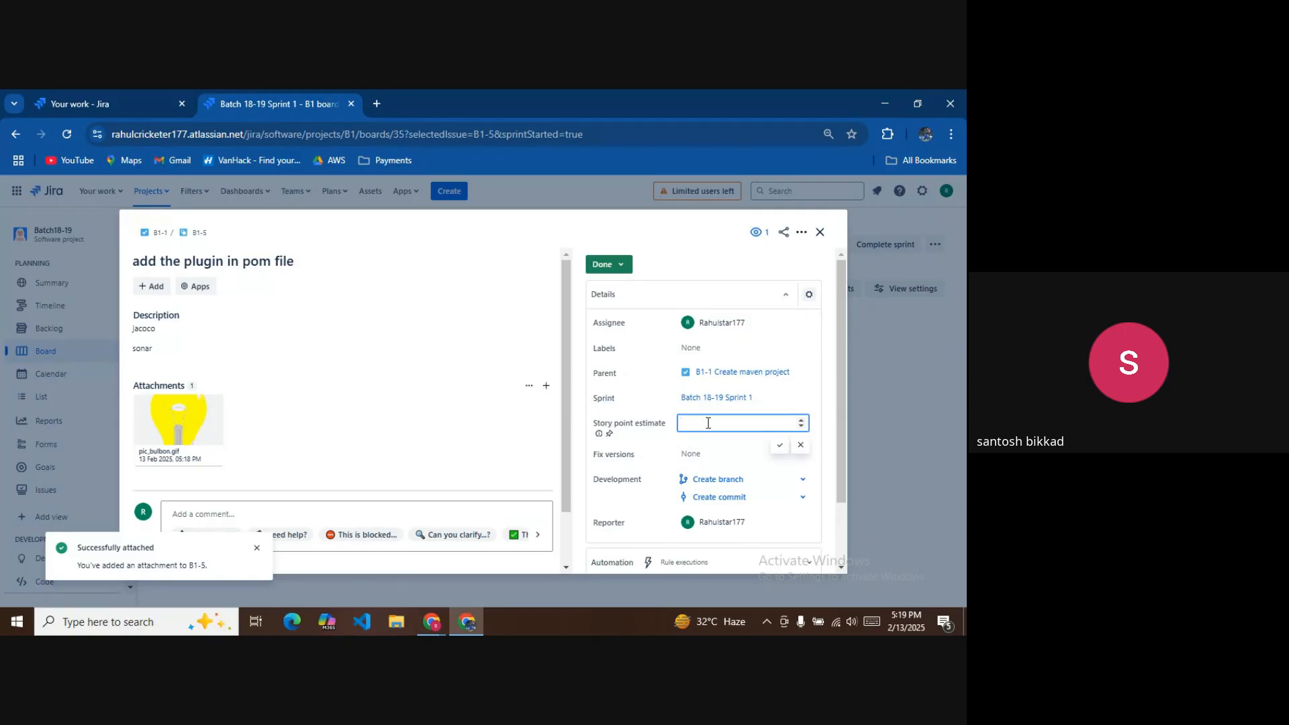
type("0.5")
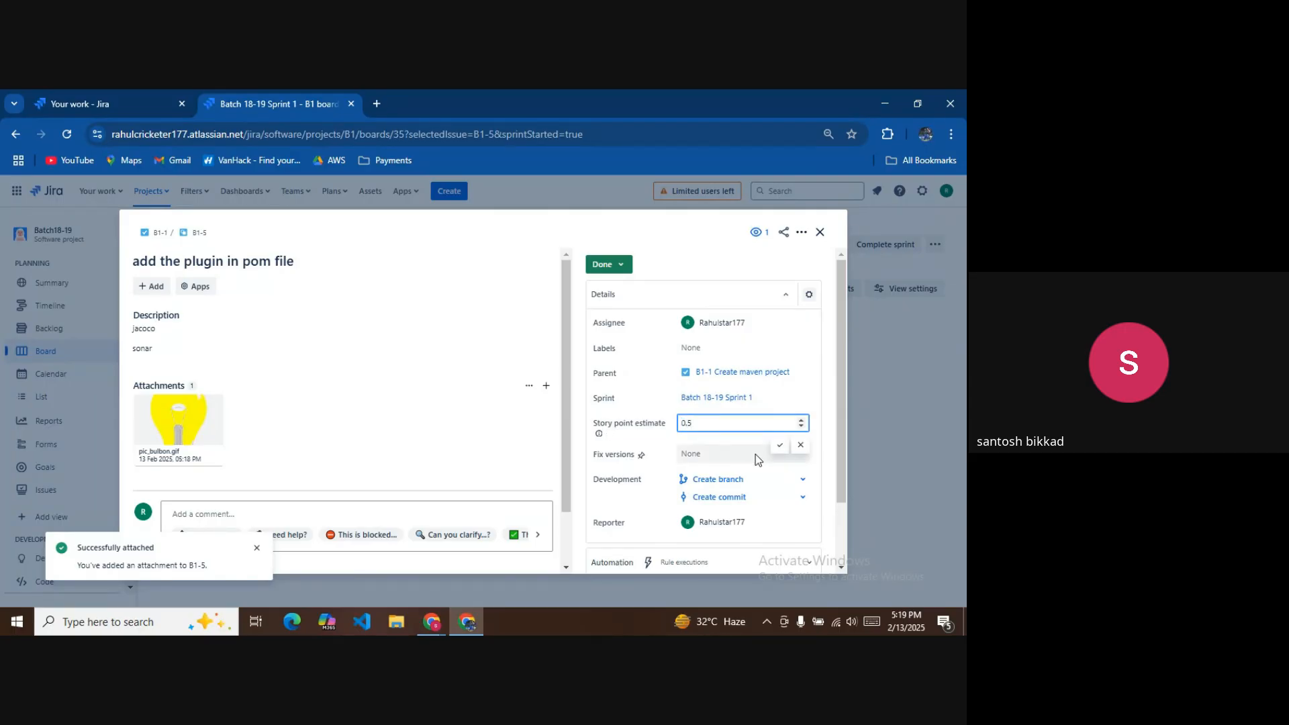
left_click(780, 445)
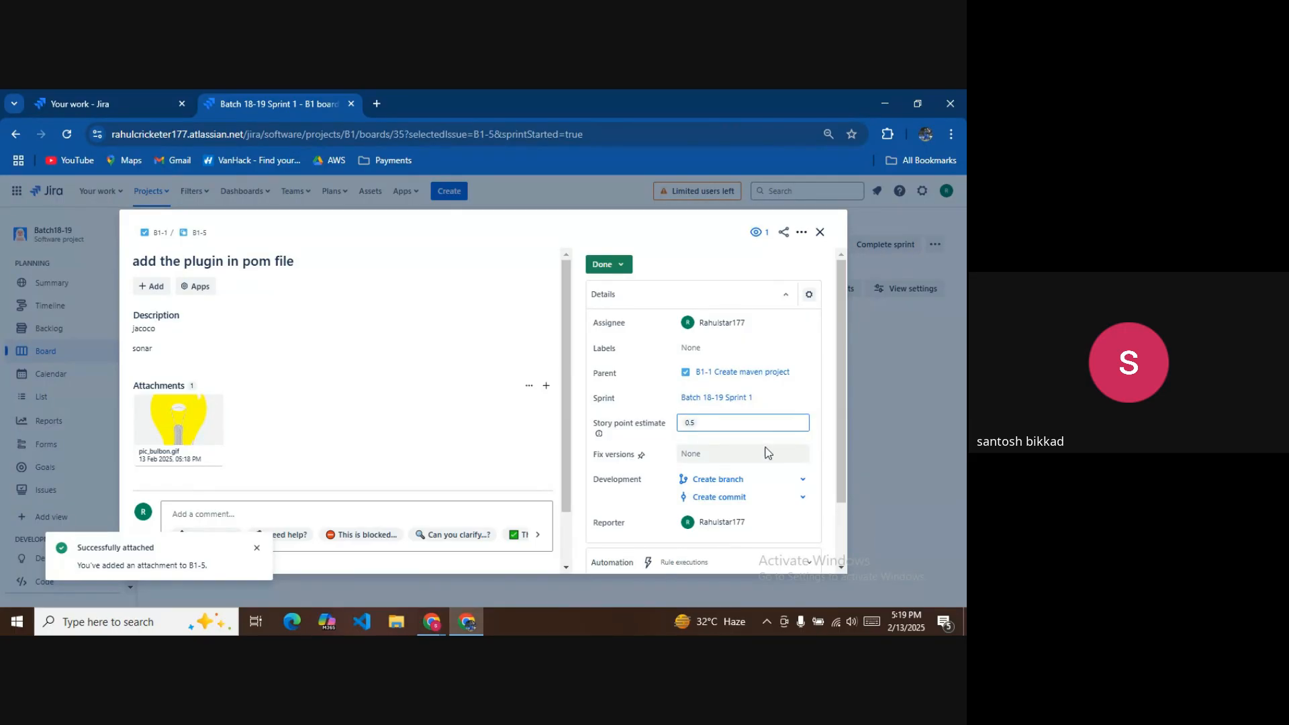
left_click(820, 233)
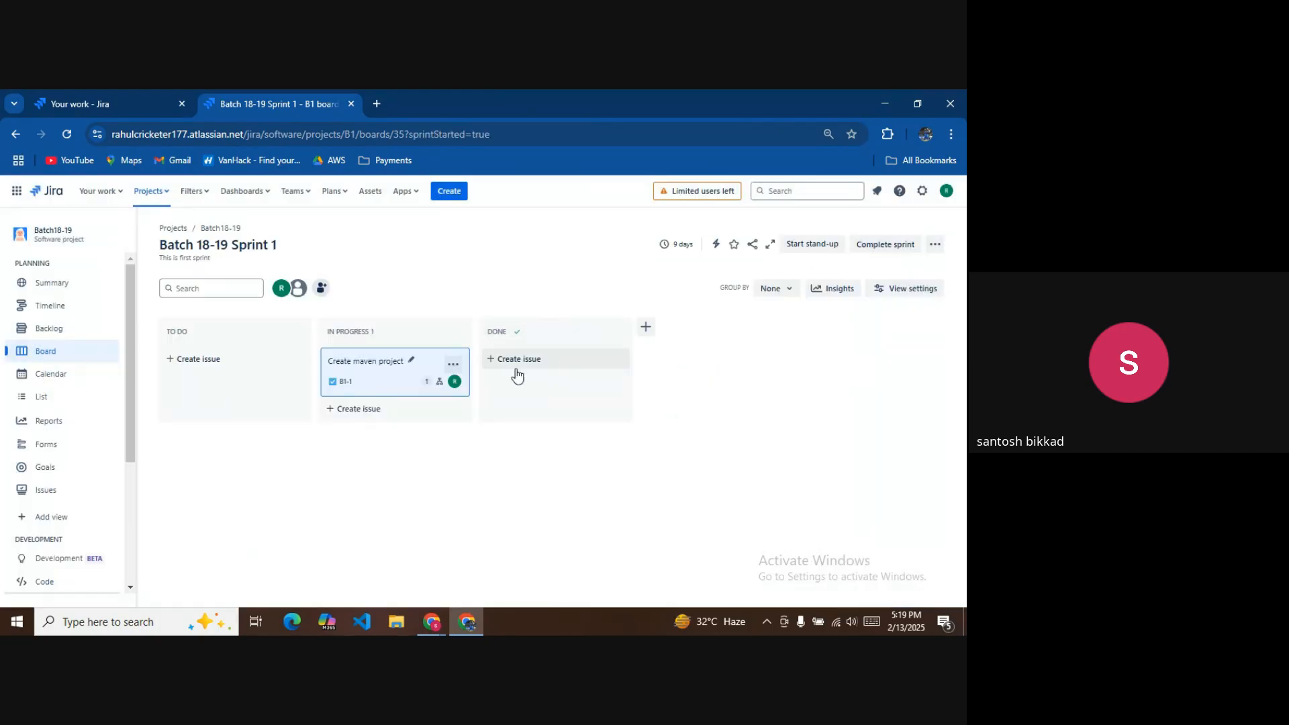
Set Create maven project (B1-1) to Done and begin completing Batch 18-19 Sprint 1.
left_click(389, 366)
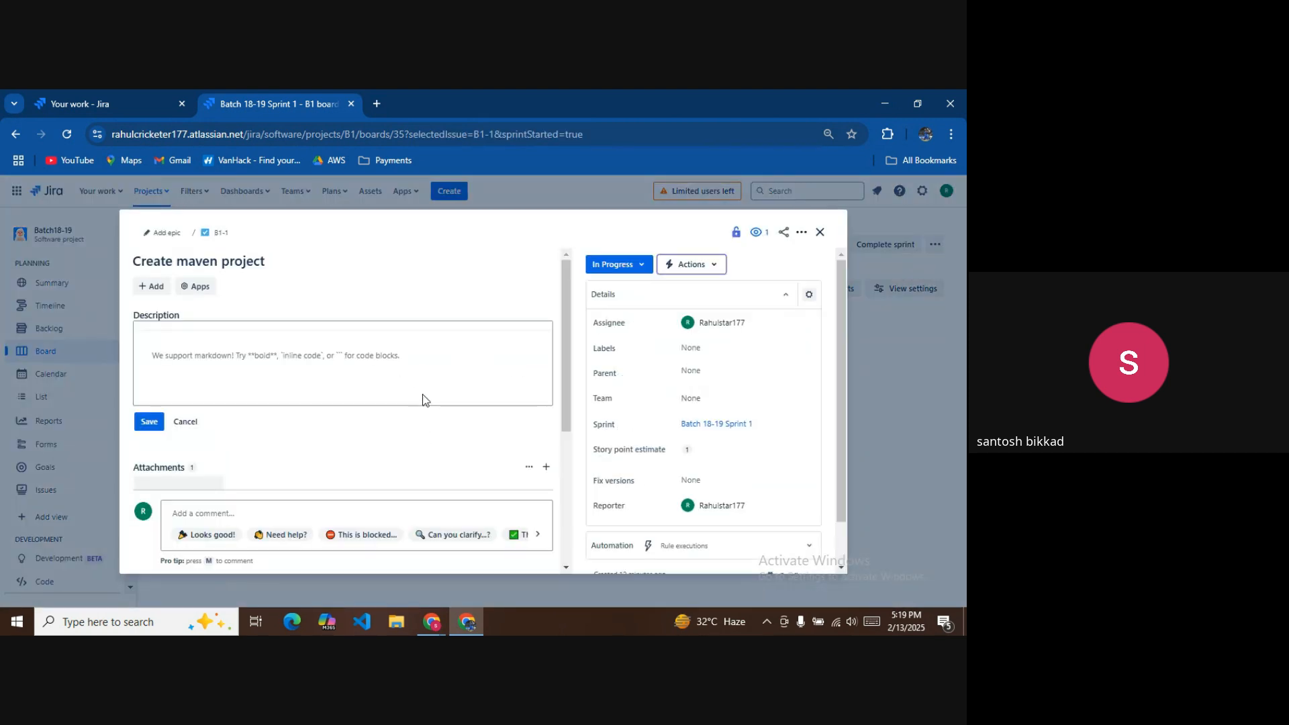
scroll(407, 458, "down", 1)
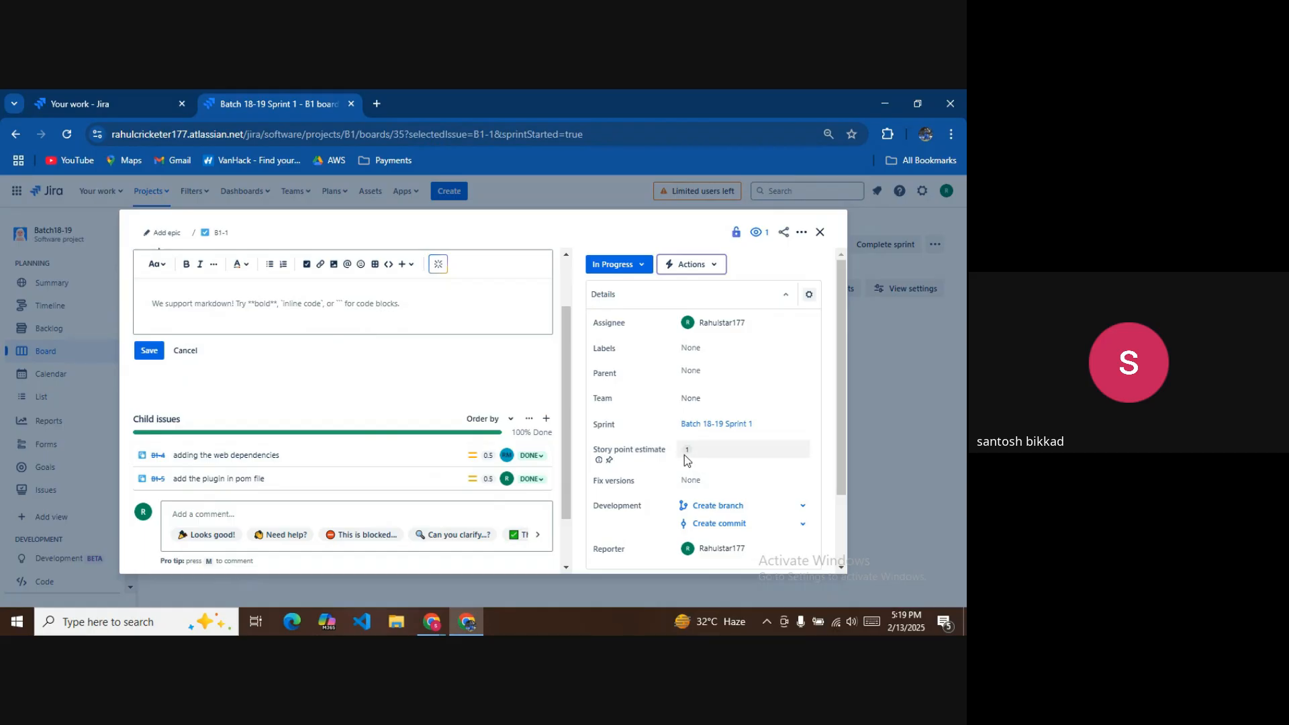
left_click(643, 266)
left_click(611, 307)
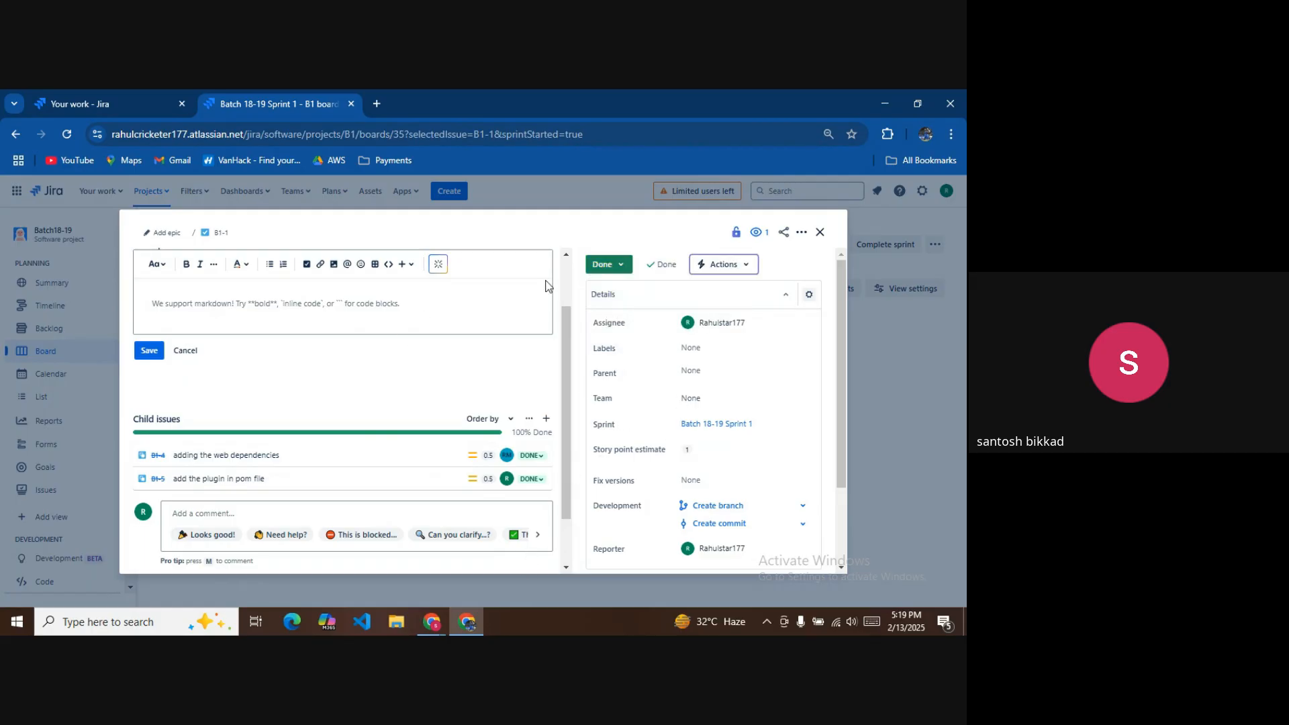
left_click(819, 232)
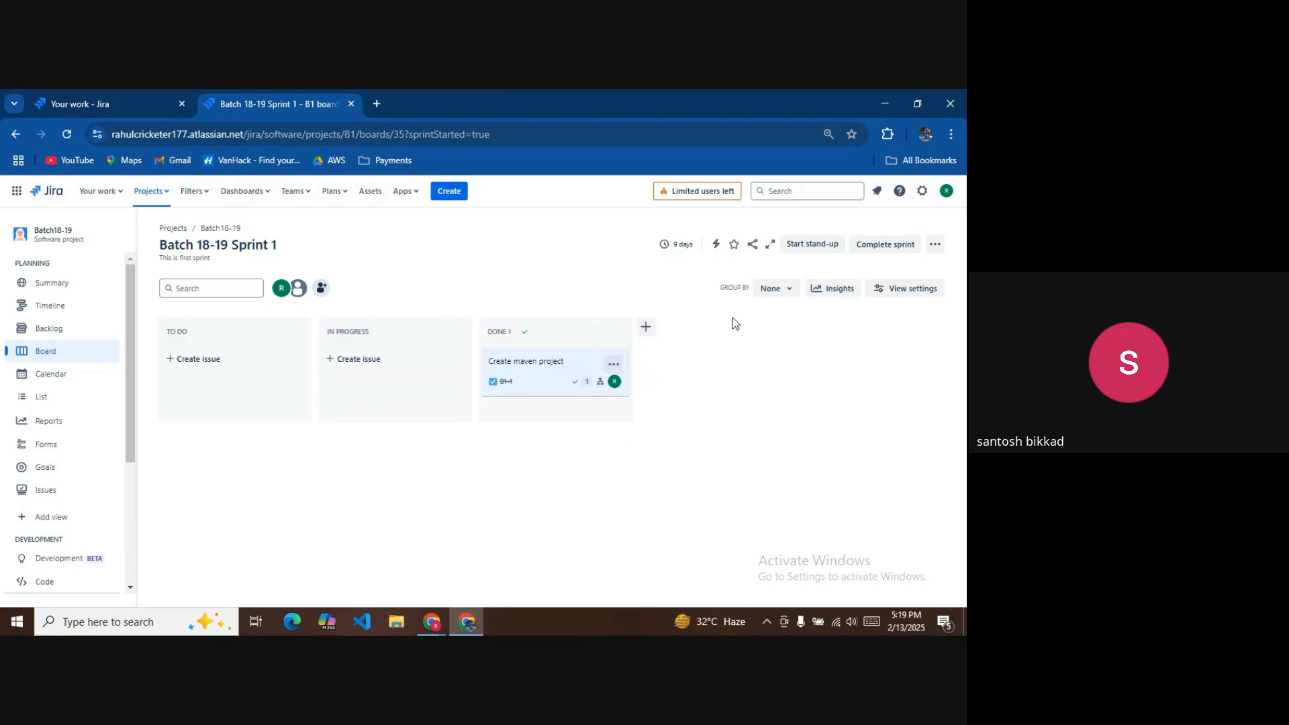
left_click(900, 244)
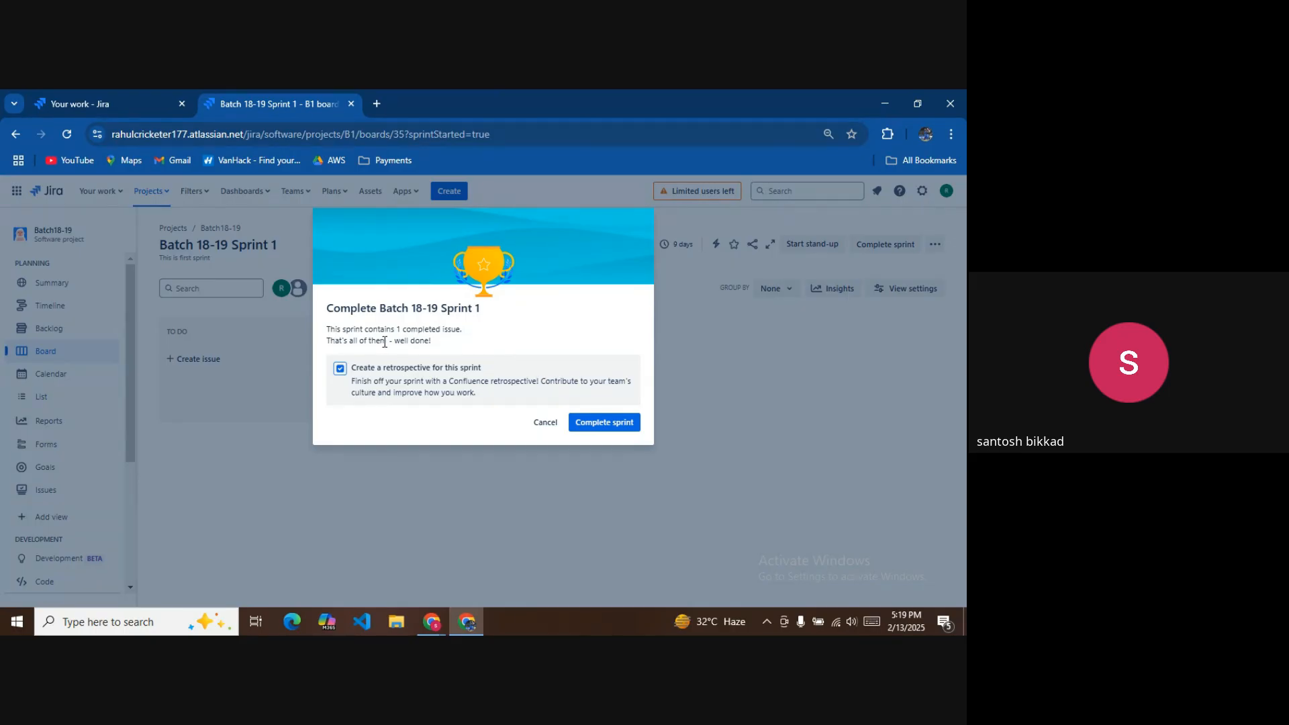
Confirm completing Batch 18-19 Sprint 1 and cancel the retrospective setup.
left_click(628, 422)
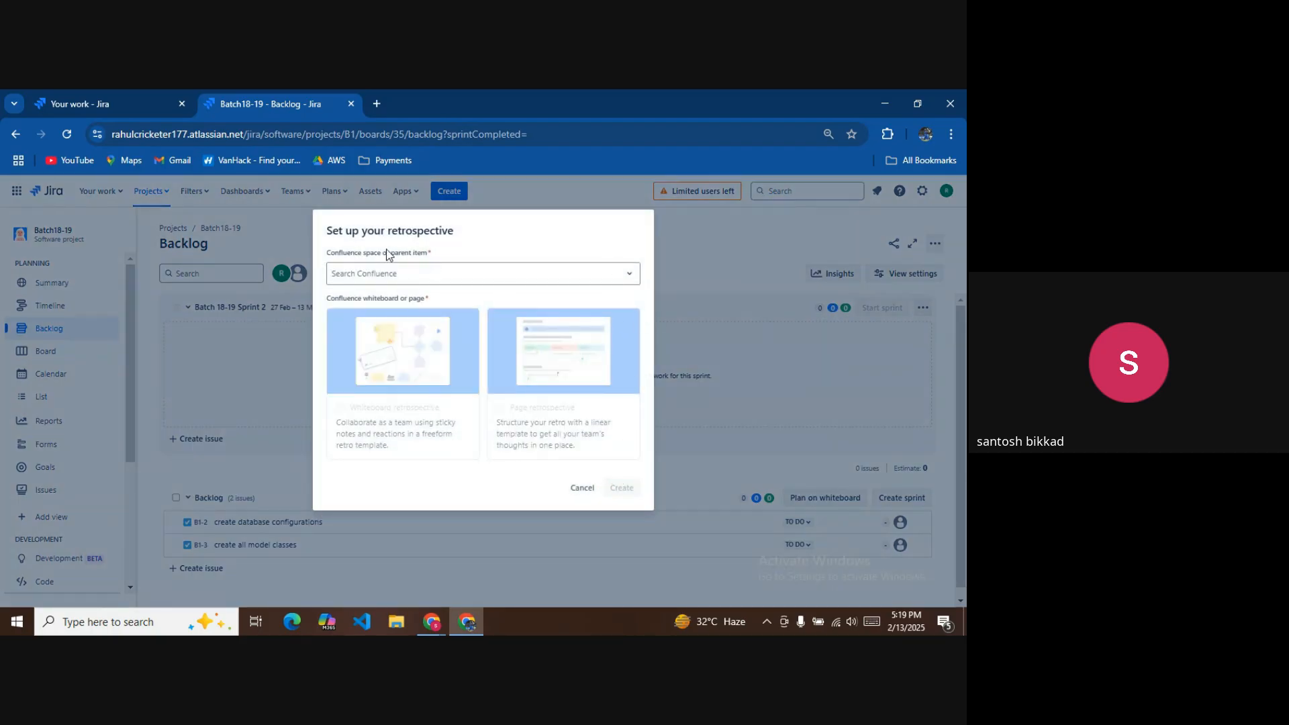
left_click(623, 281)
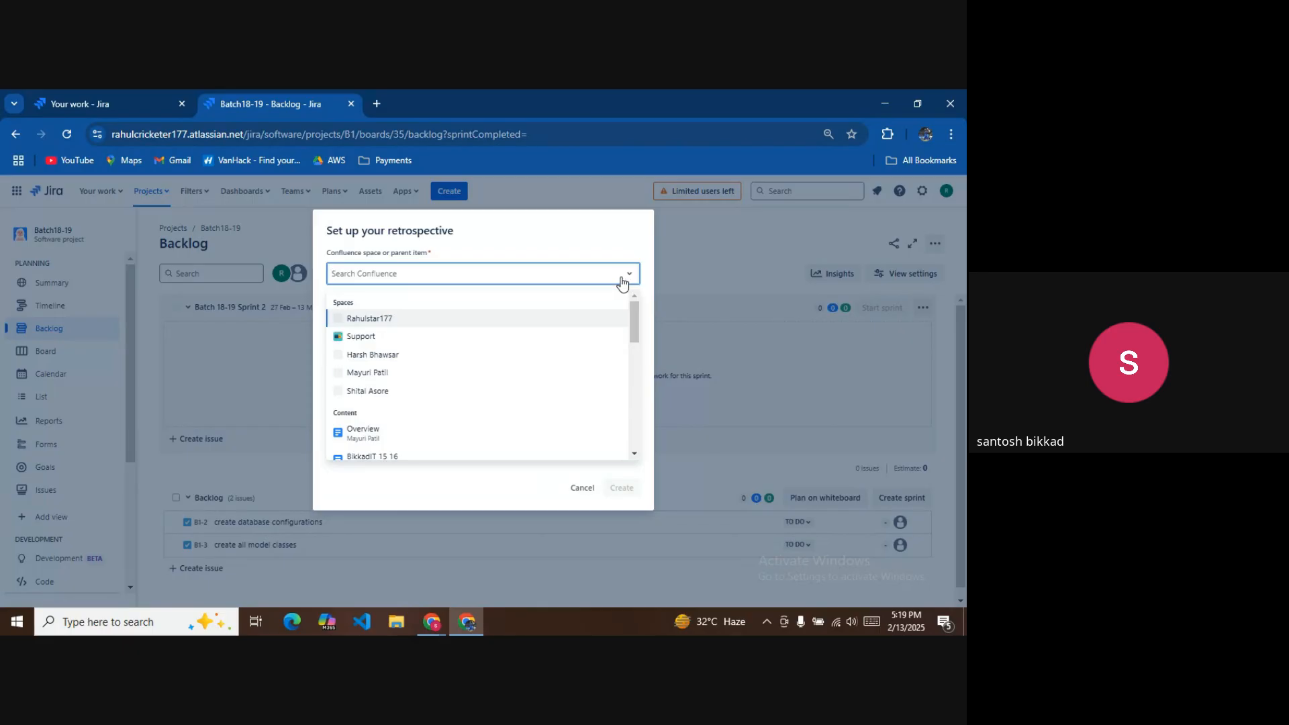
left_click(579, 489)
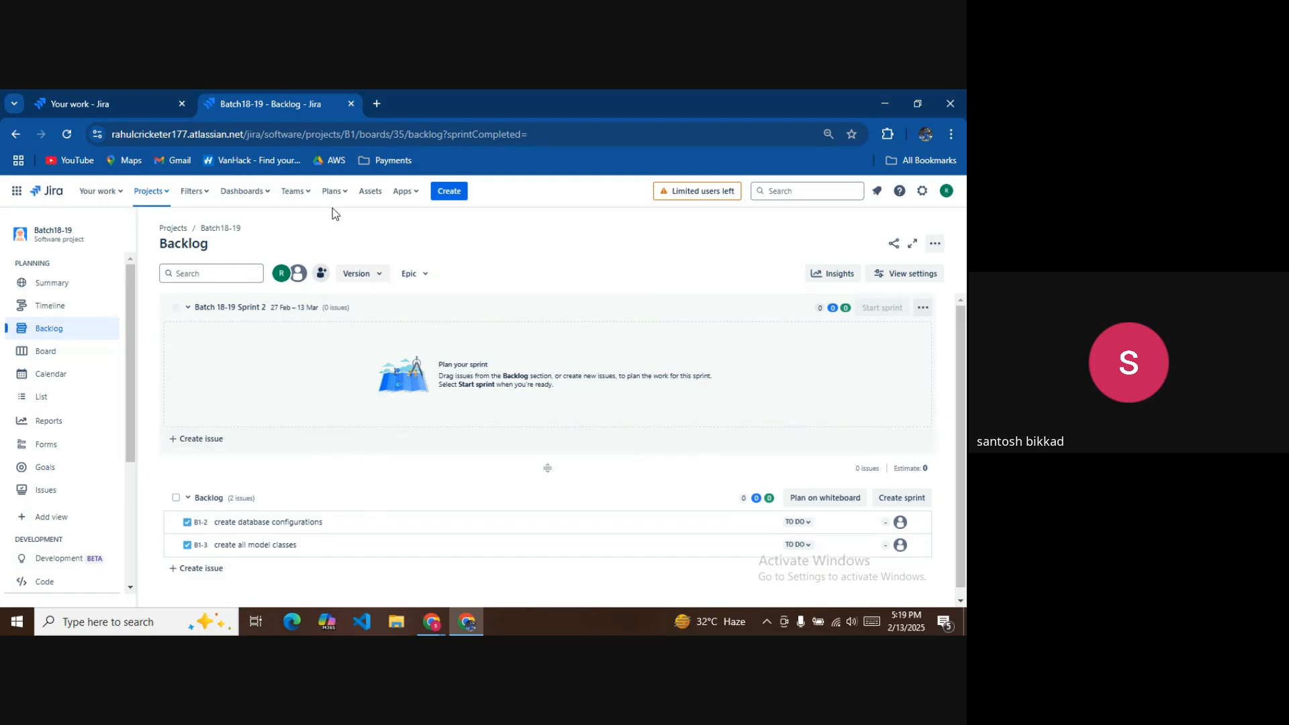
left_click(435, 621)
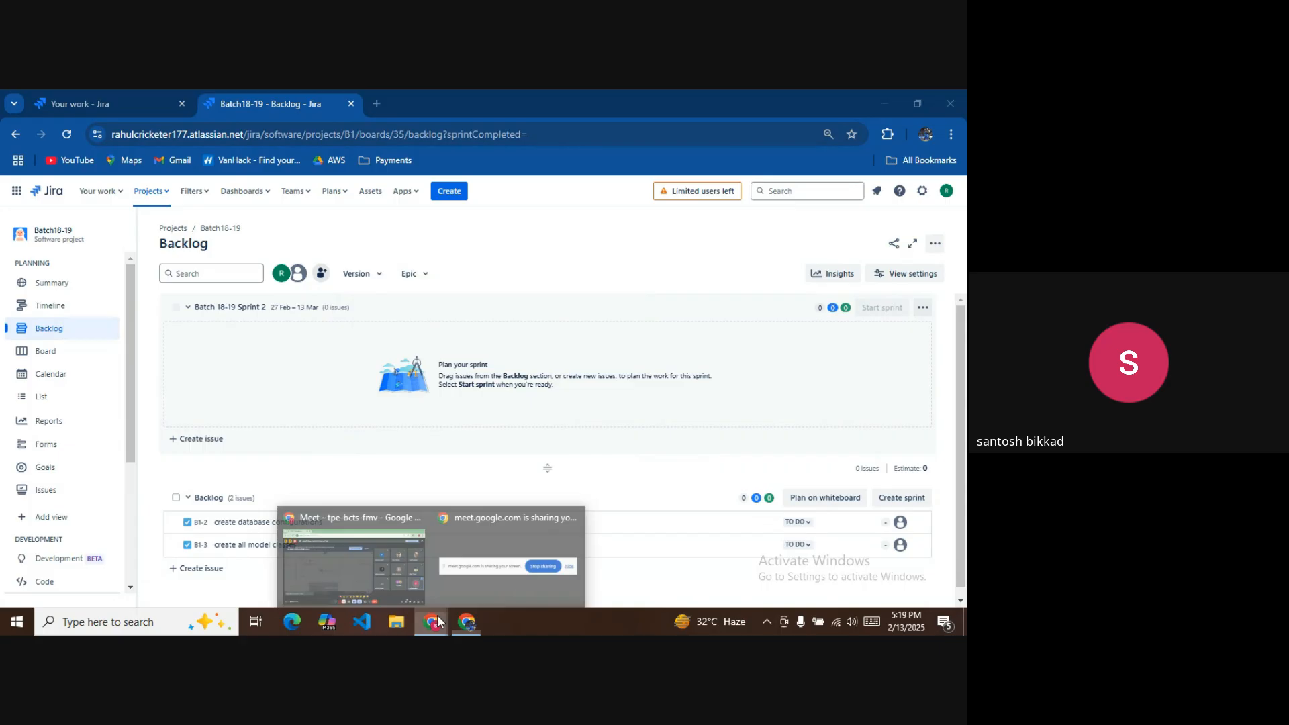
In the Meet call, open the in-call chat and select the participant's posted e-mail address.
left_click(360, 548)
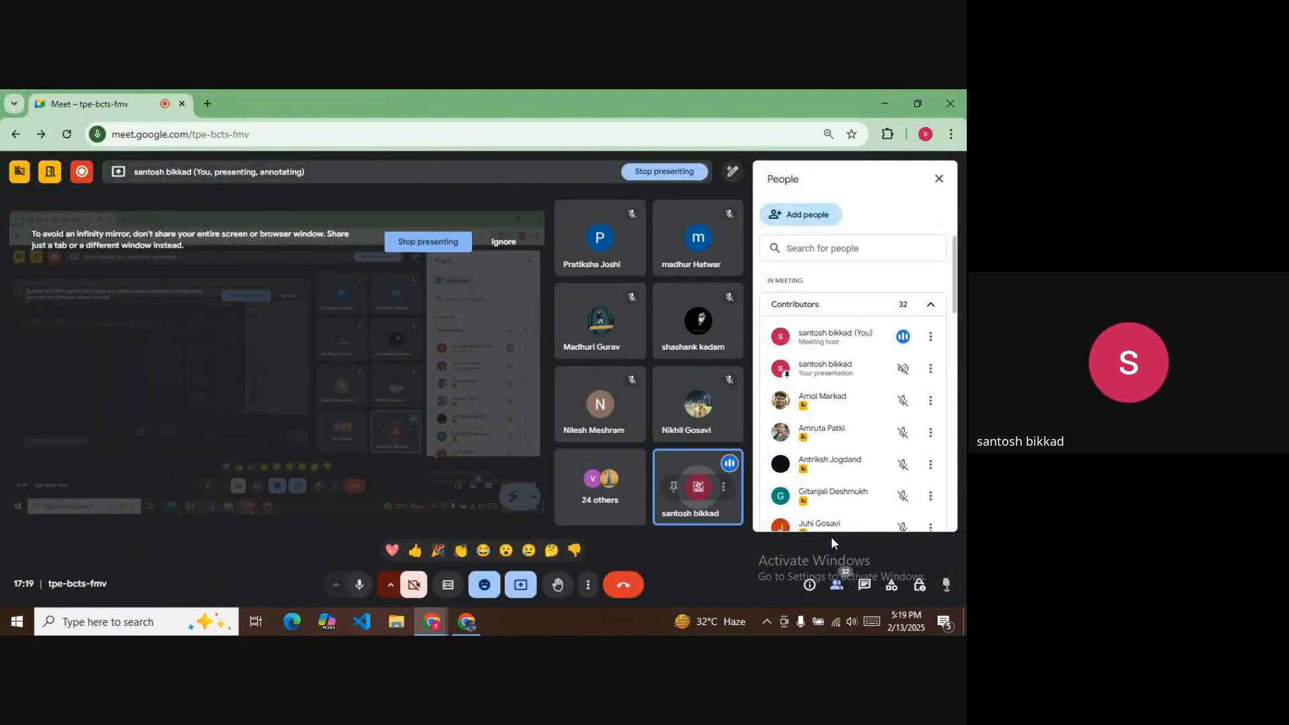
left_click(838, 585)
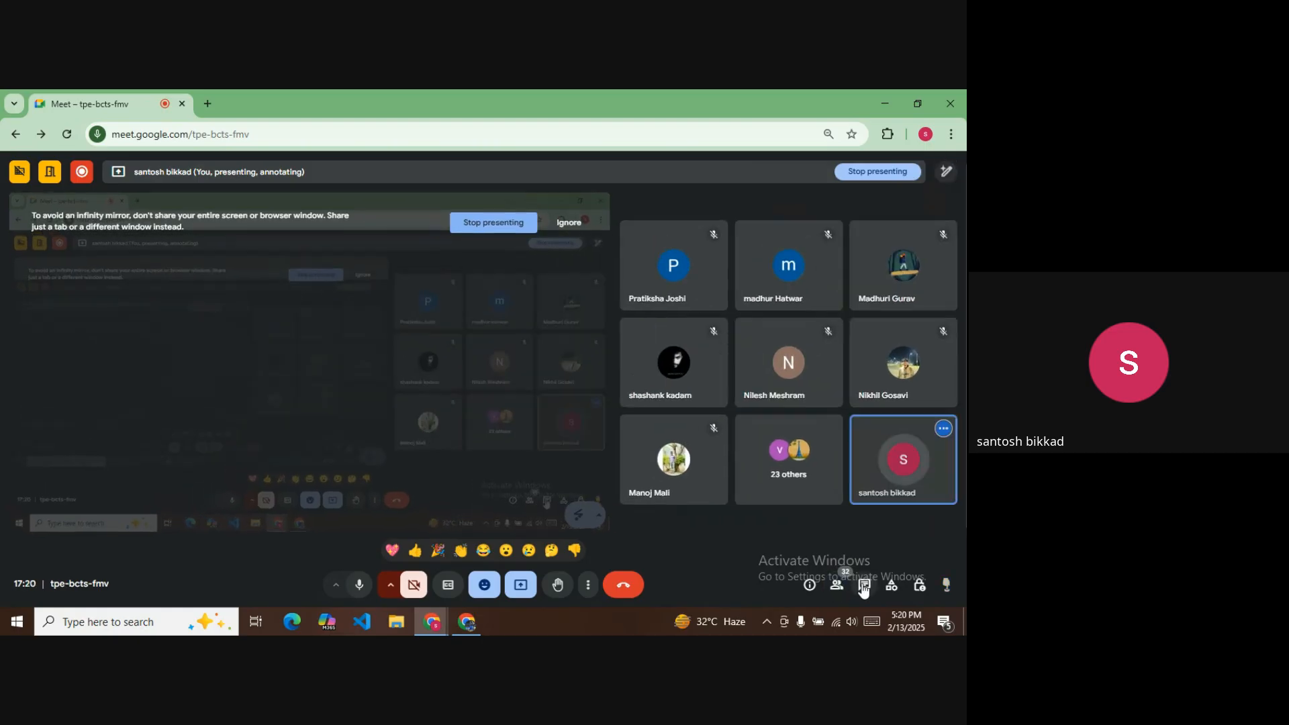
left_click(864, 584)
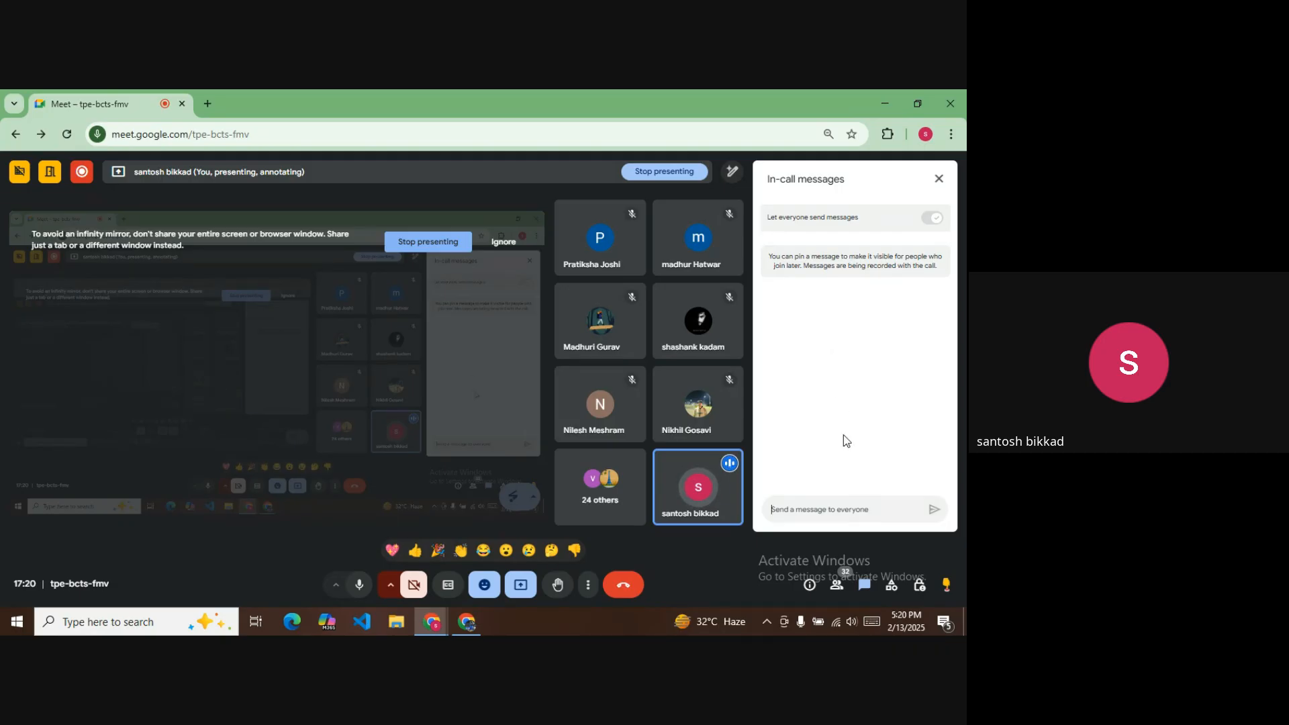
left_click(851, 507)
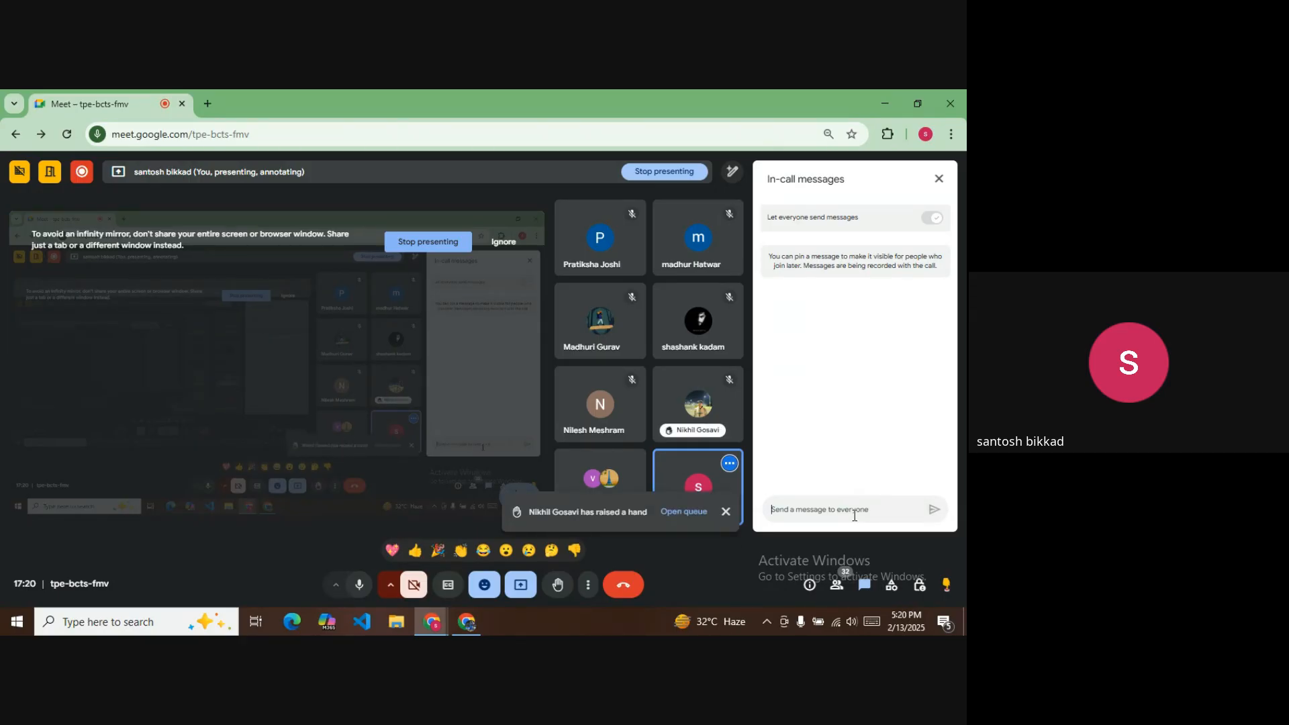
left_click(726, 512)
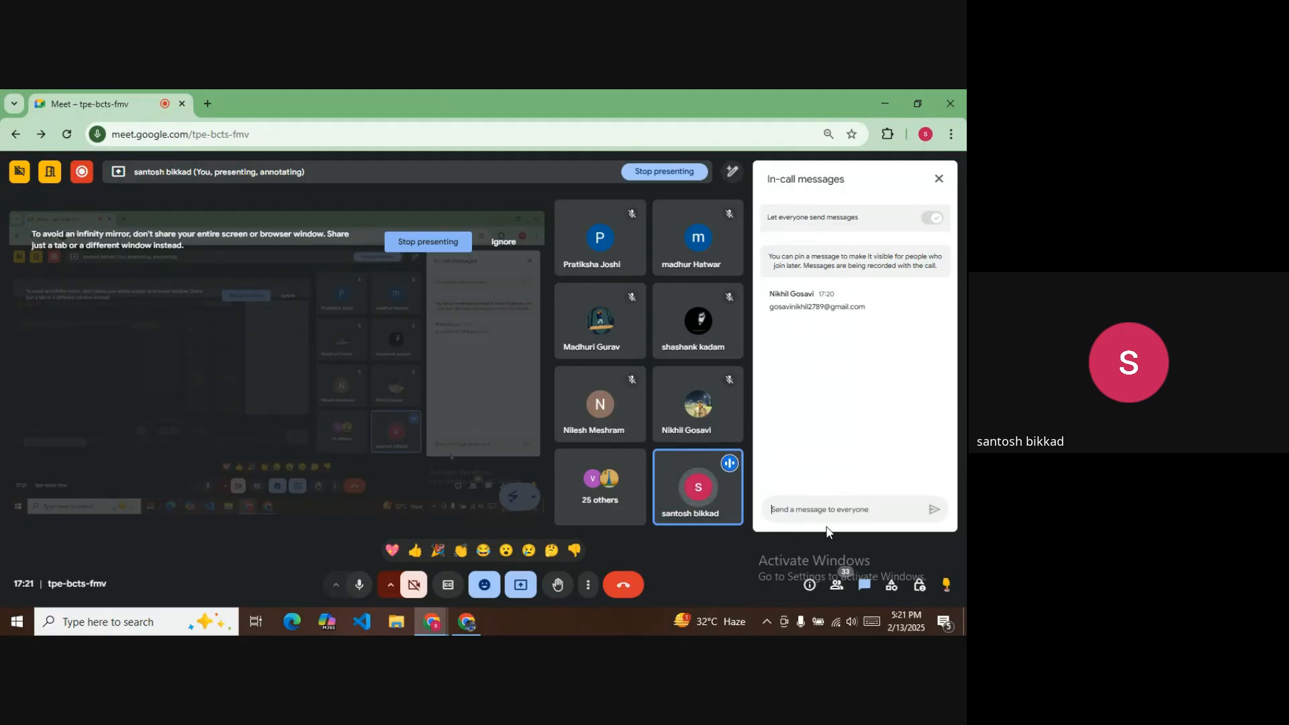
left_click_drag(771, 308, 831, 307)
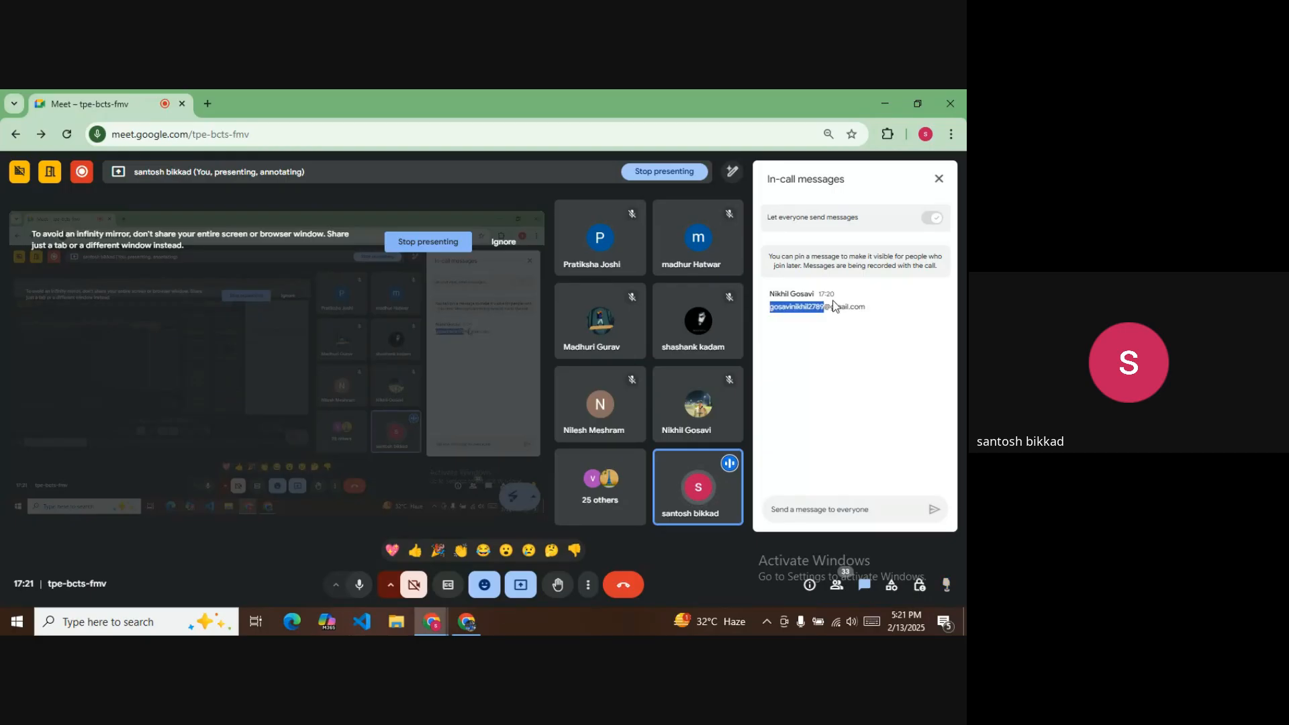
left_click(873, 307)
left_click_drag(770, 309, 891, 307)
key("ctrl+c")
Paste the participant's e-mail into Add people and add them to the Batch18-19 project.
left_click(468, 622)
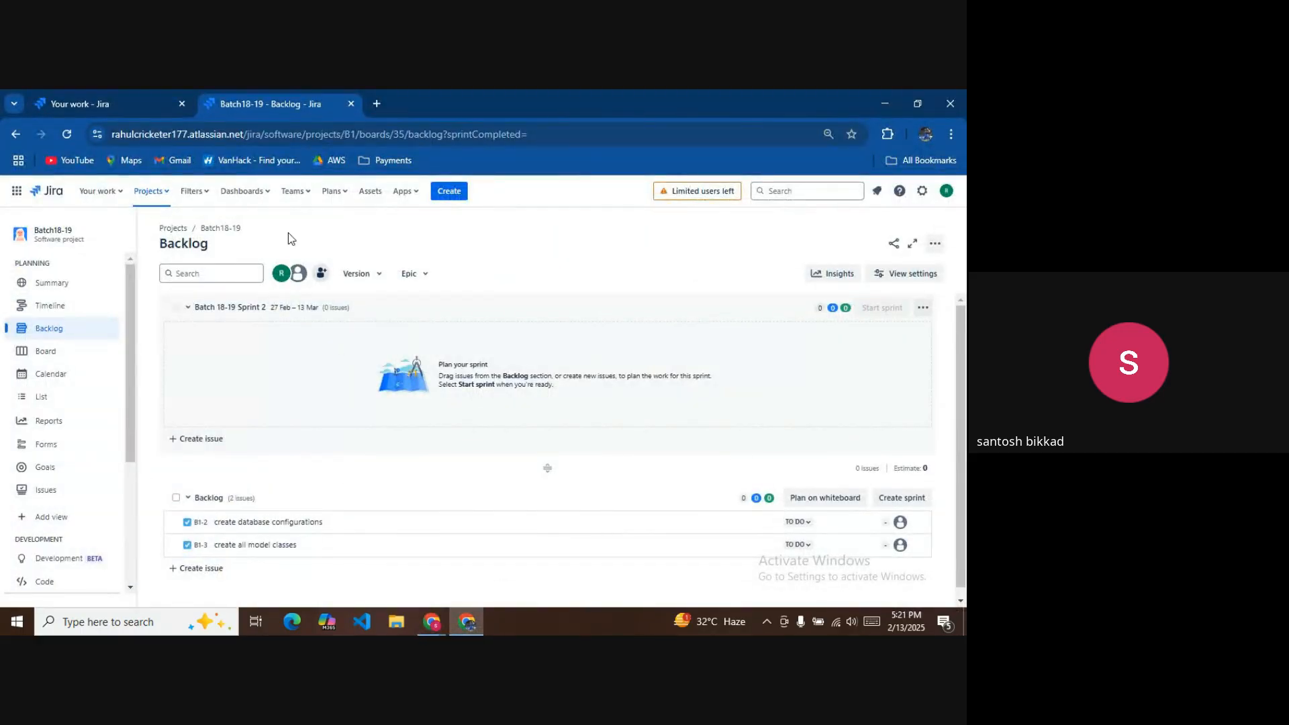
left_click(323, 274)
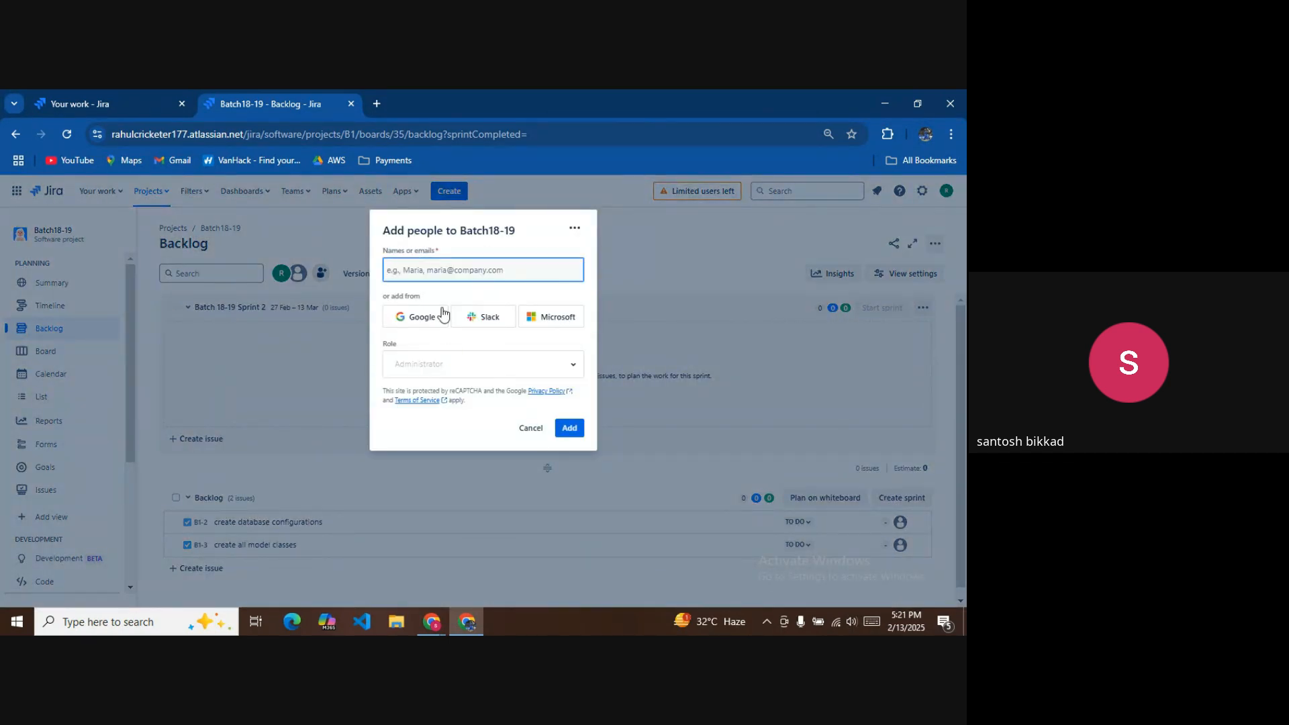
key("ctrl+v")
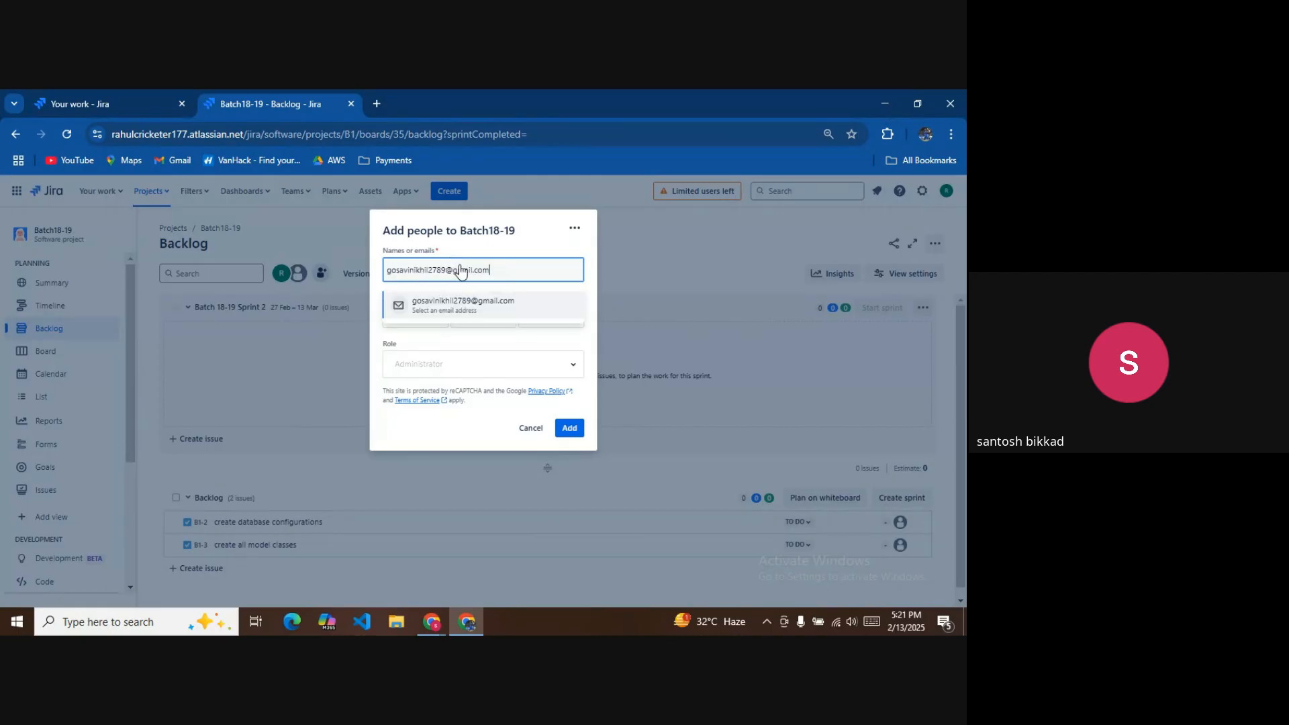
left_click(482, 307)
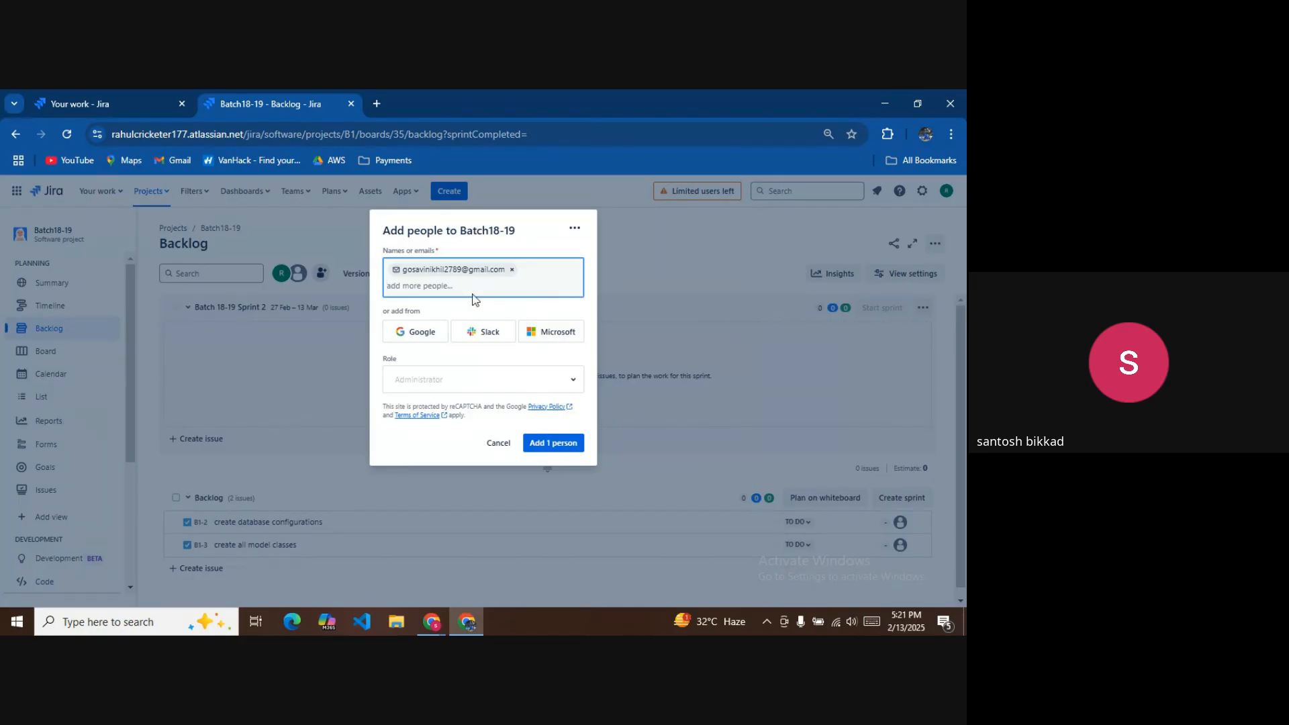
mouse_move(442, 615)
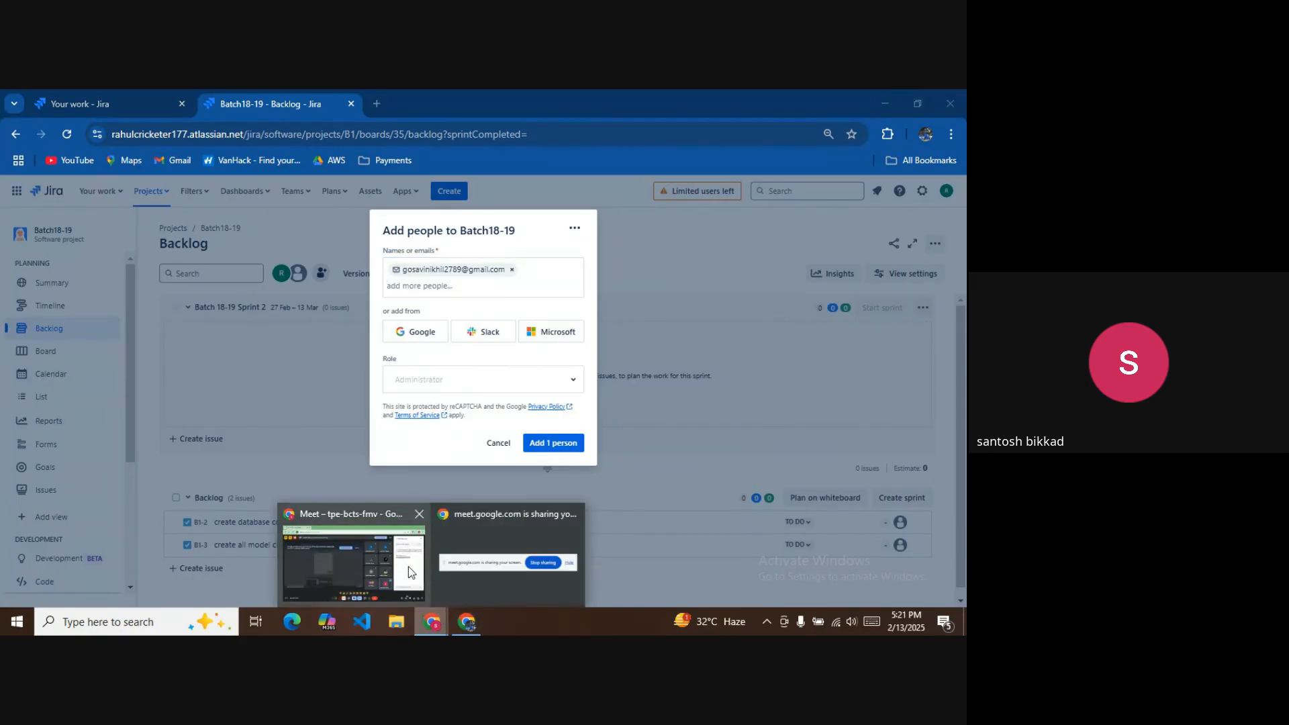
left_click(407, 564)
left_click(470, 621)
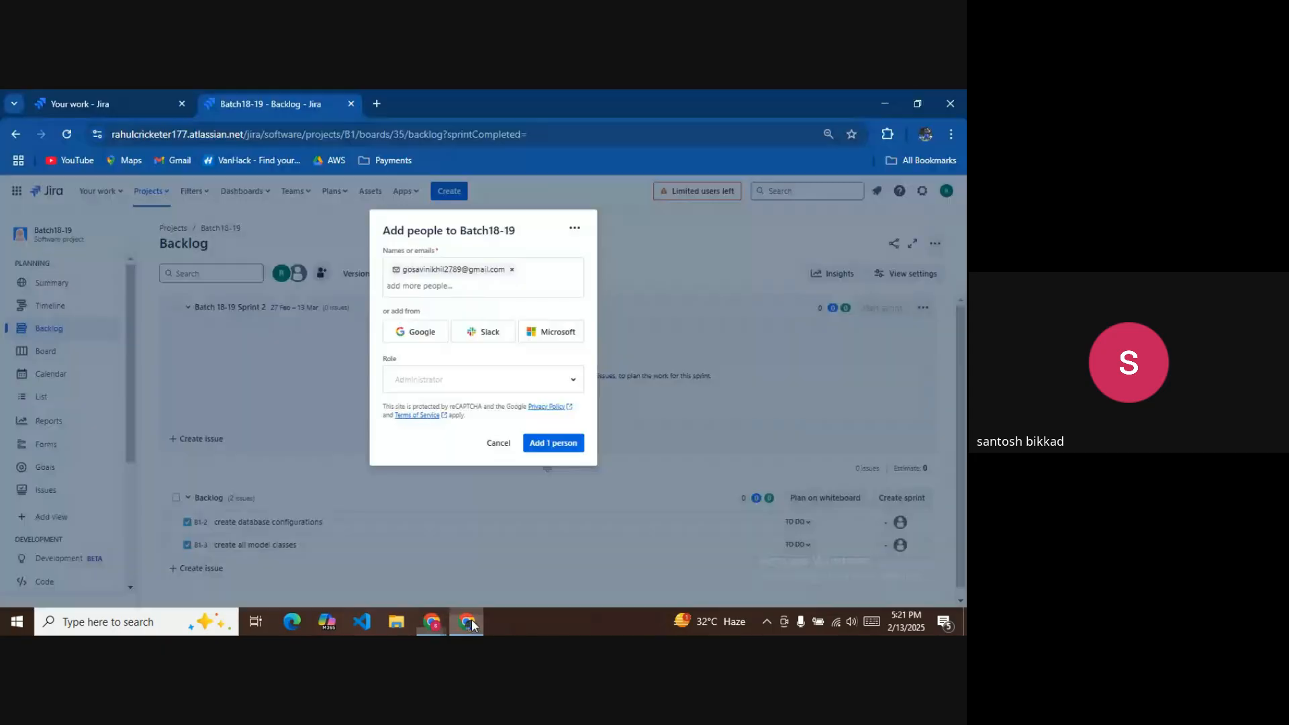
left_click(544, 444)
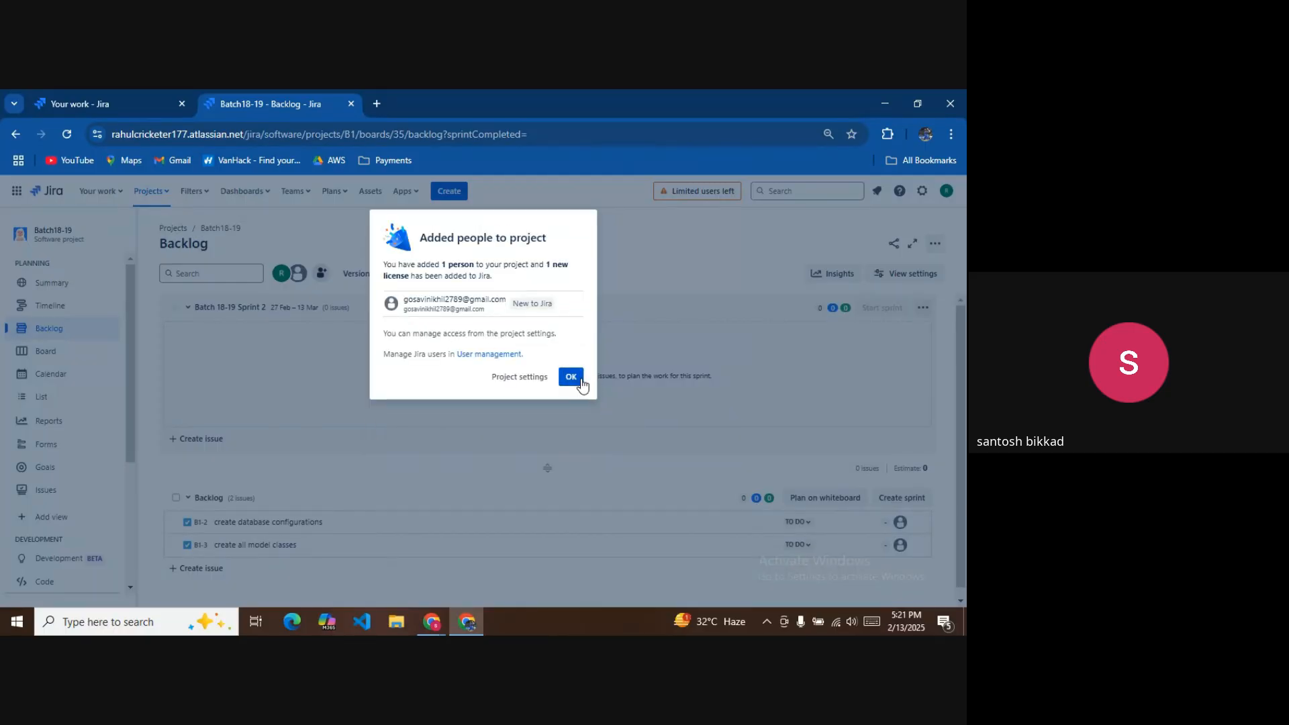
left_click(571, 377)
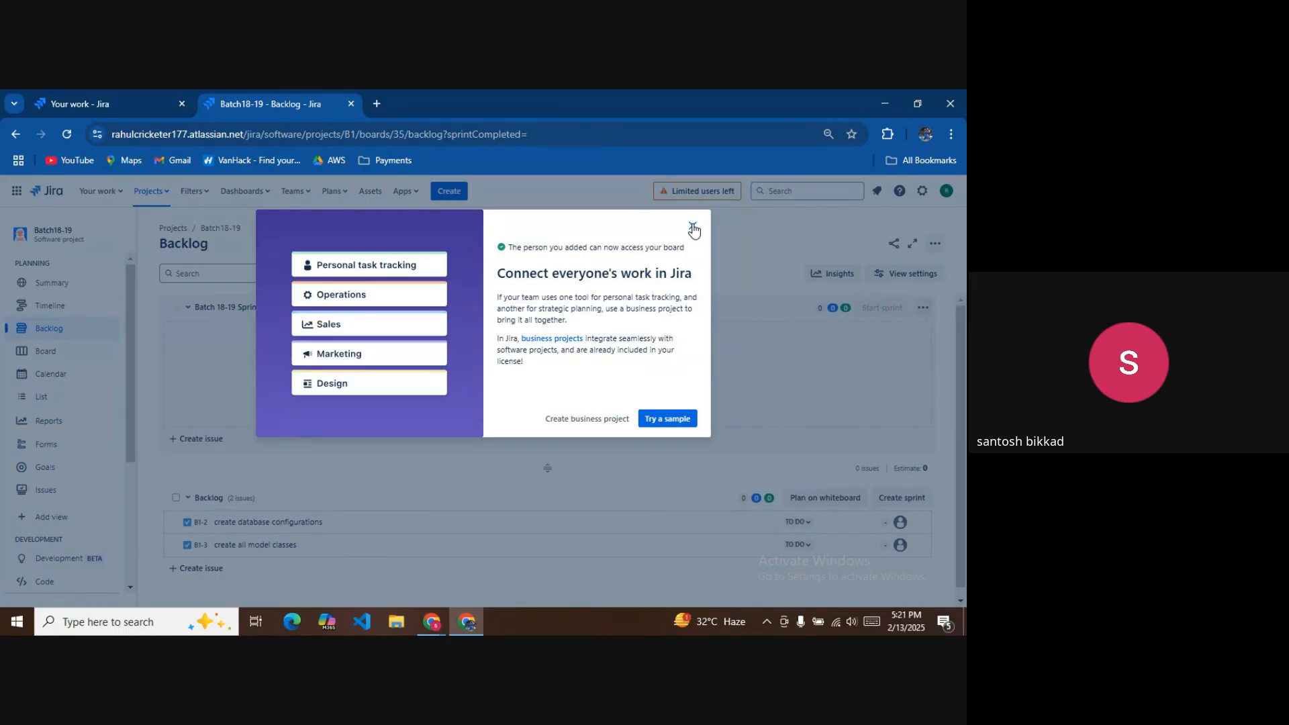
left_click(693, 226)
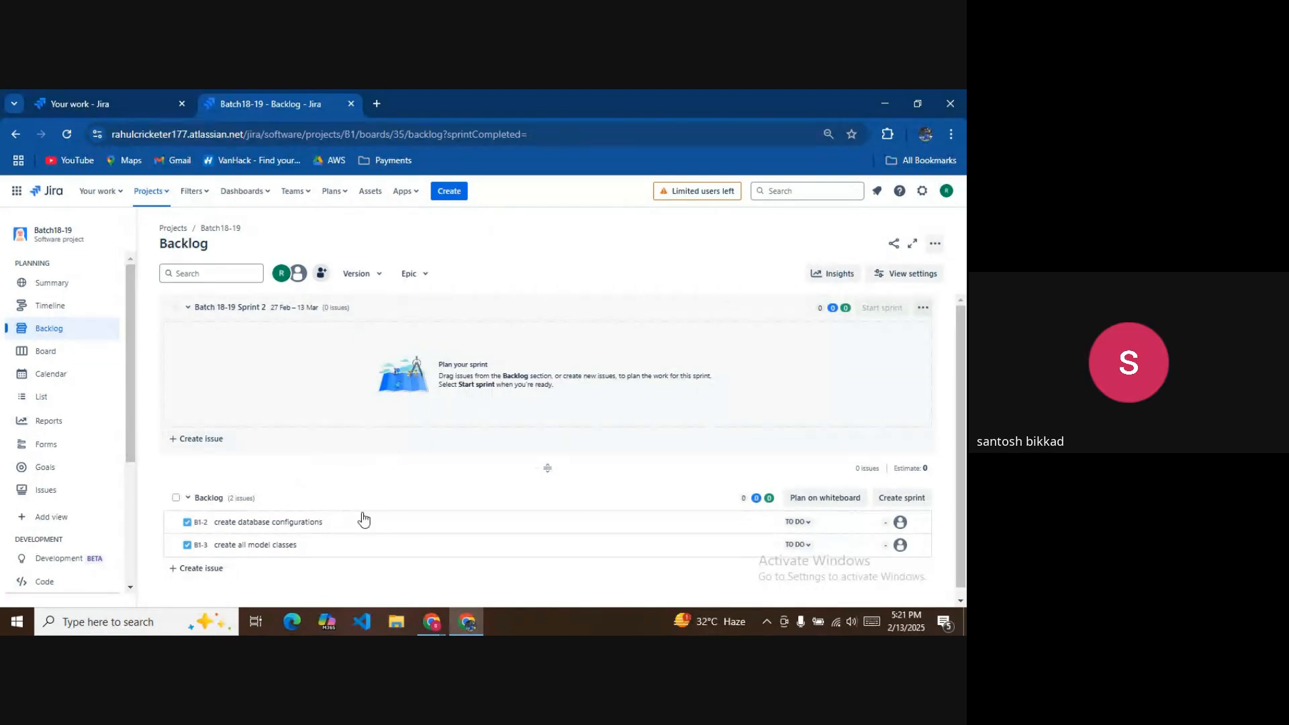
Drag B1-2 and B1-3 from the backlog into Batch 18-19 Sprint 2.
left_click_drag(371, 521, 349, 359)
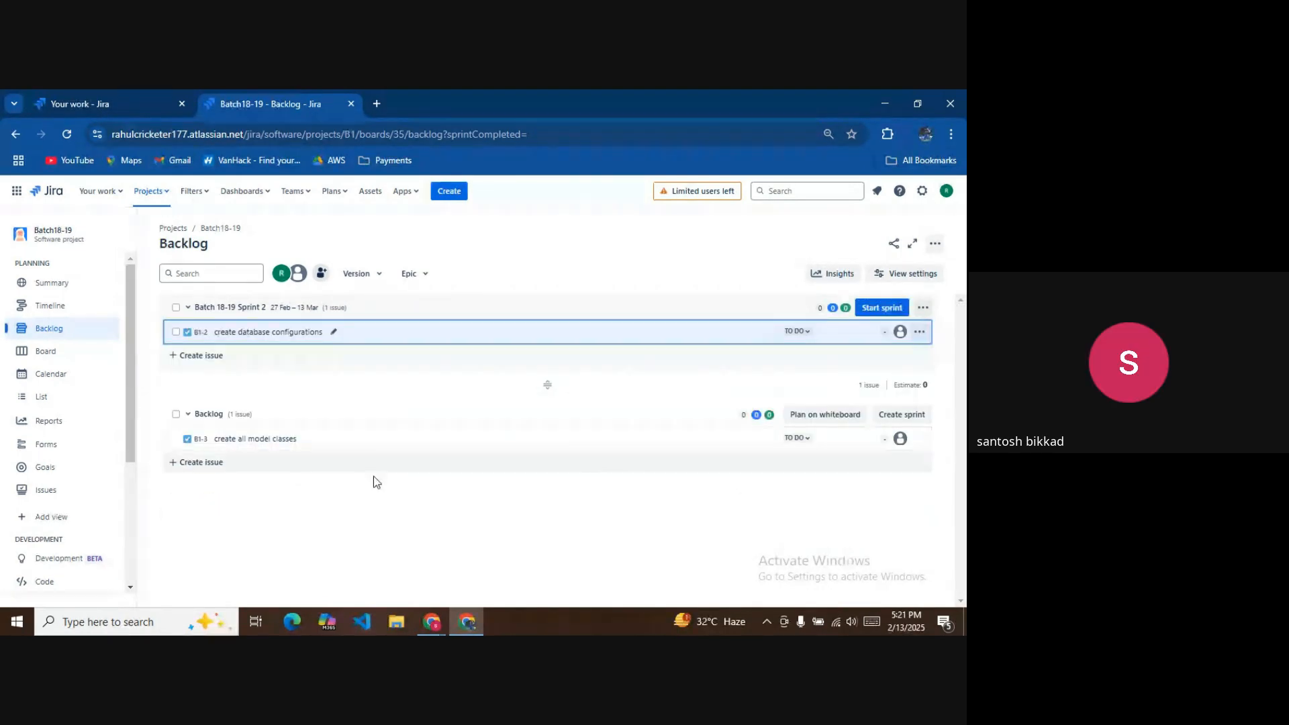
left_click_drag(423, 440, 419, 342)
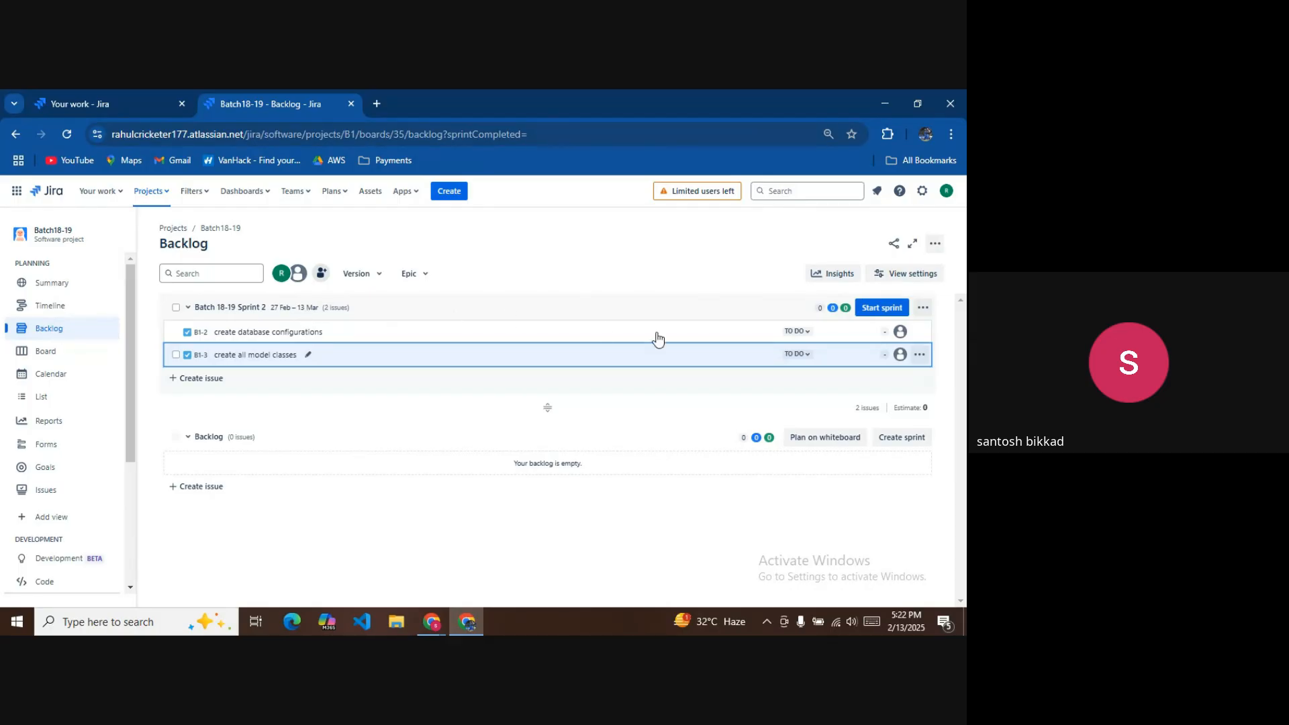
left_click(879, 308)
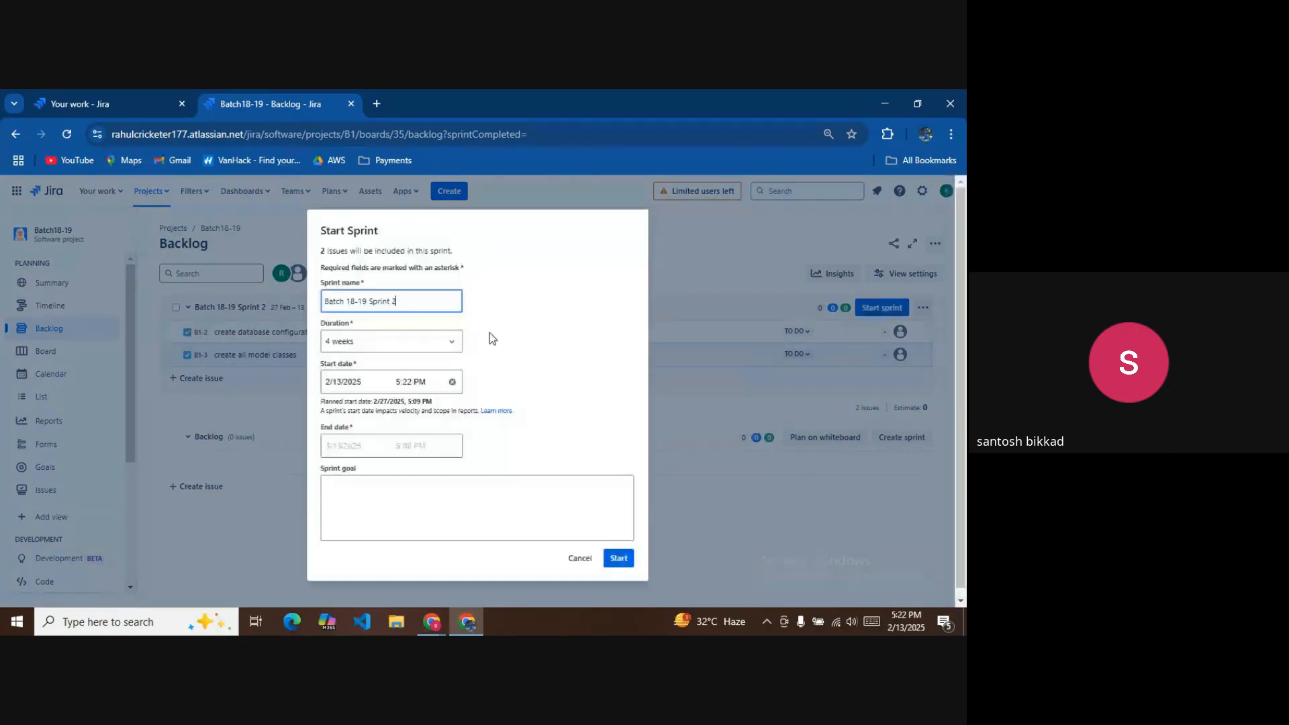
Start Sprint 2 with a 1-week duration and the goal 'This is second sprint'.
left_click(449, 342)
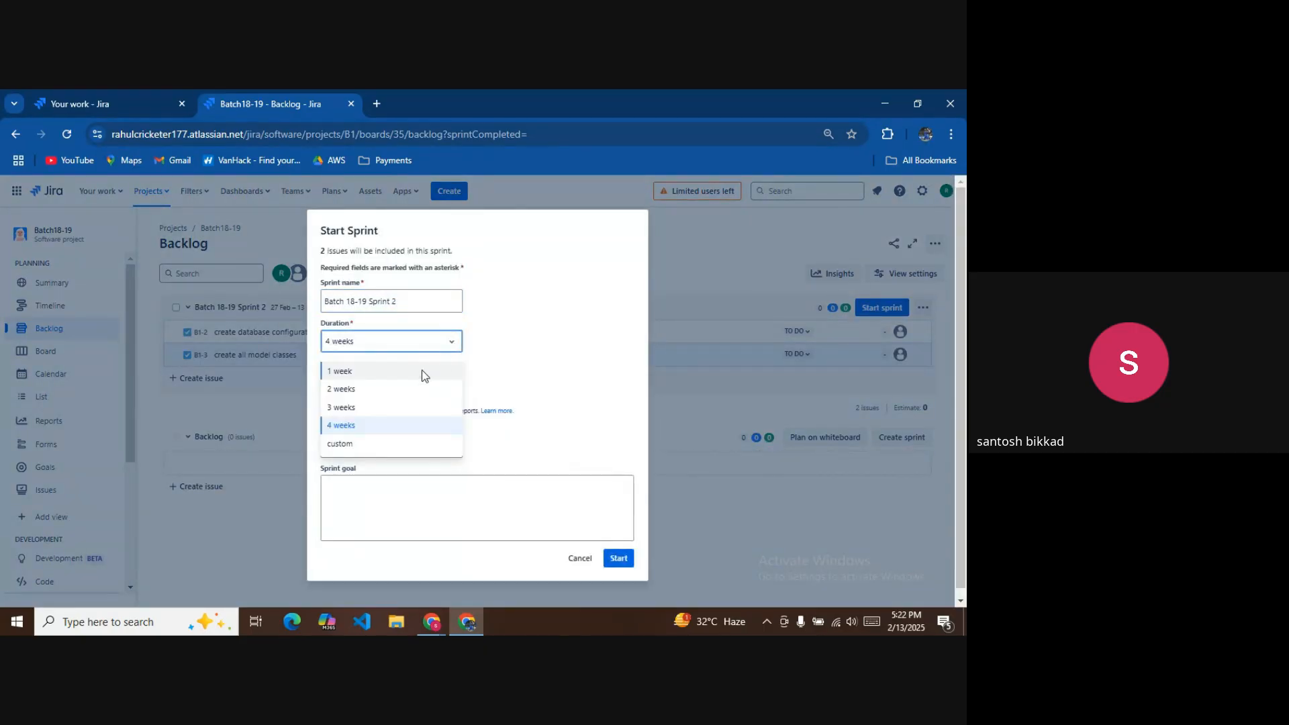
left_click(422, 371)
left_click(437, 515)
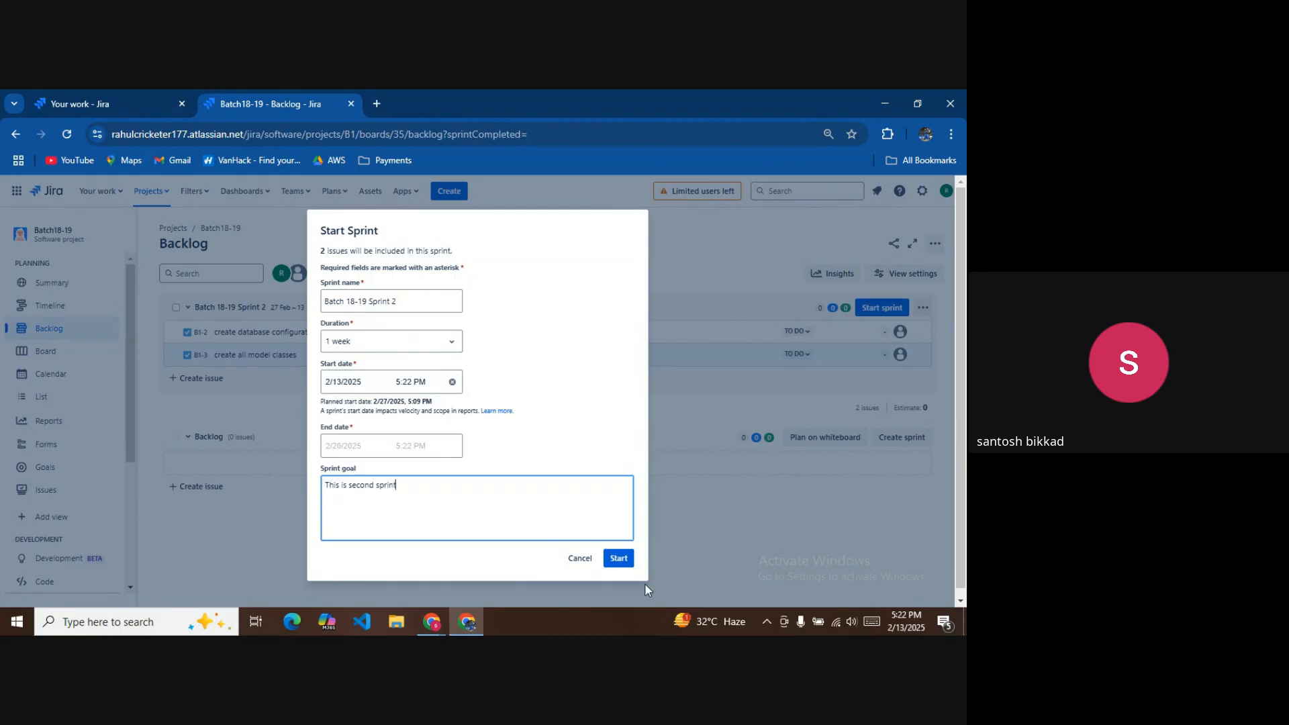
left_click(618, 558)
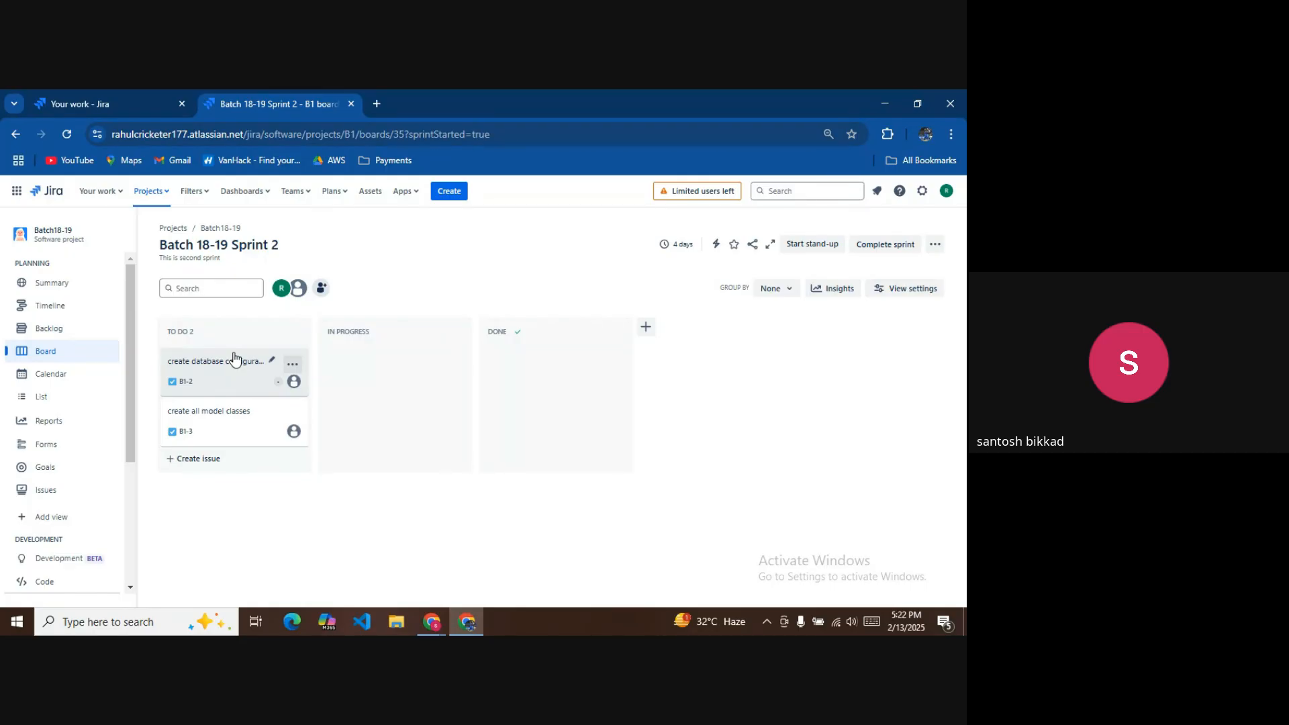
Assign B1-2 'create database configurations' to the new teammate.
left_click(234, 359)
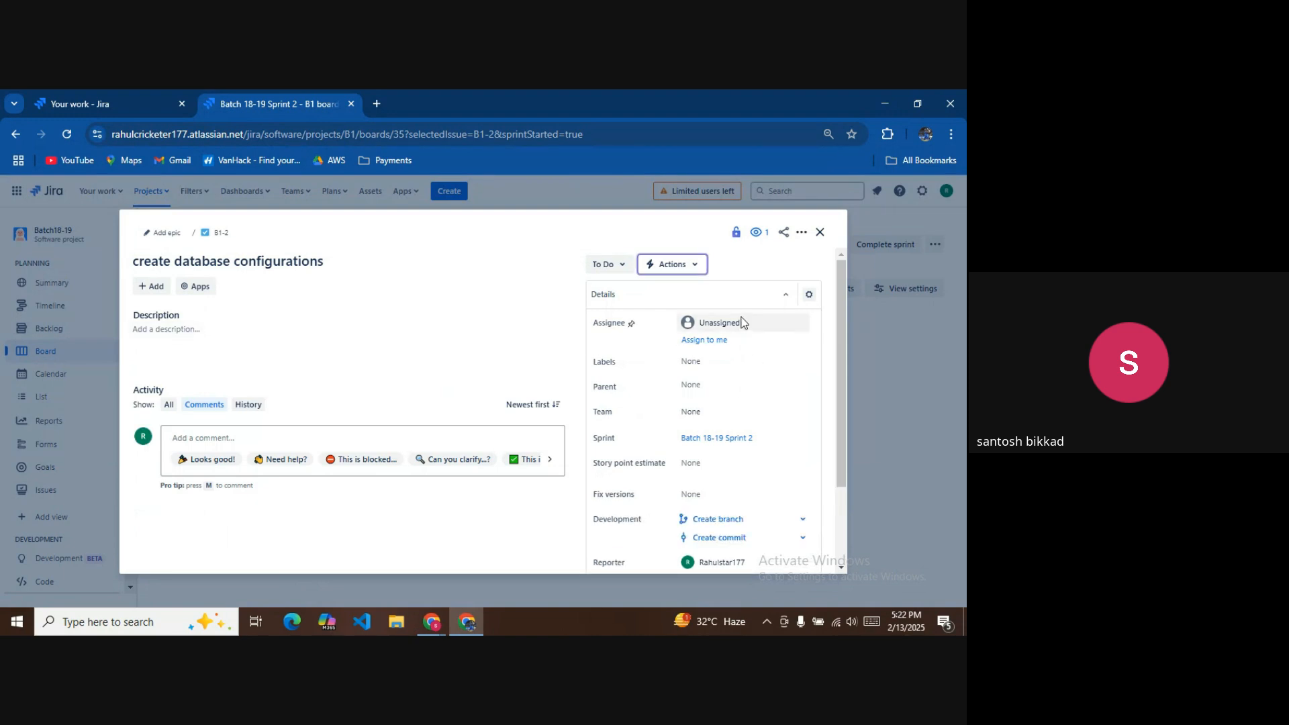
left_click(742, 320)
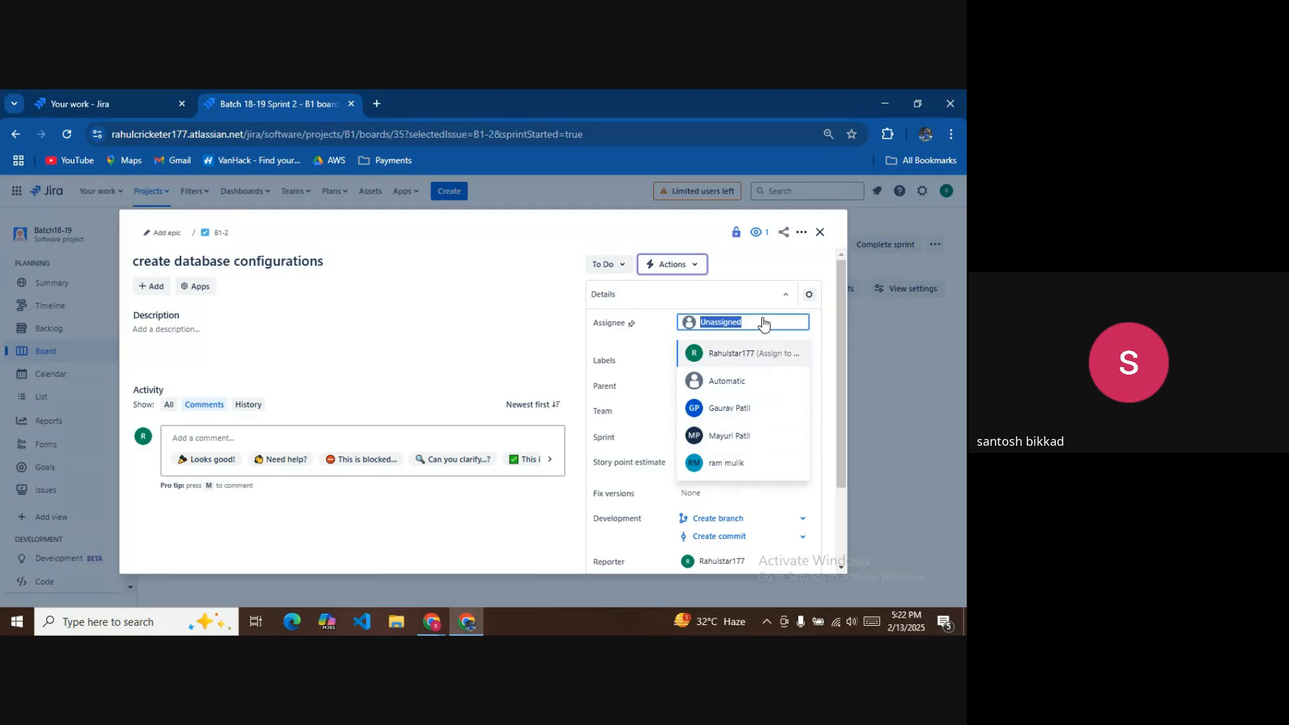
type("r")
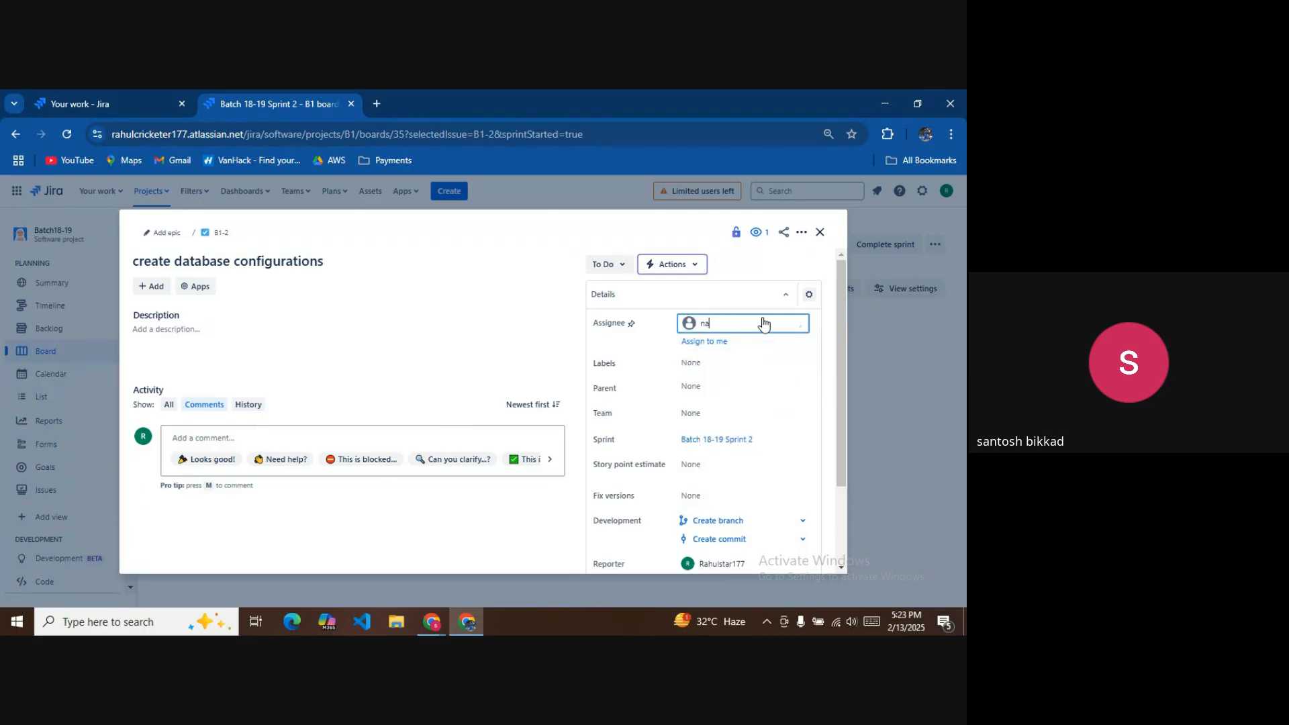
type("a")
key("BackSpace")
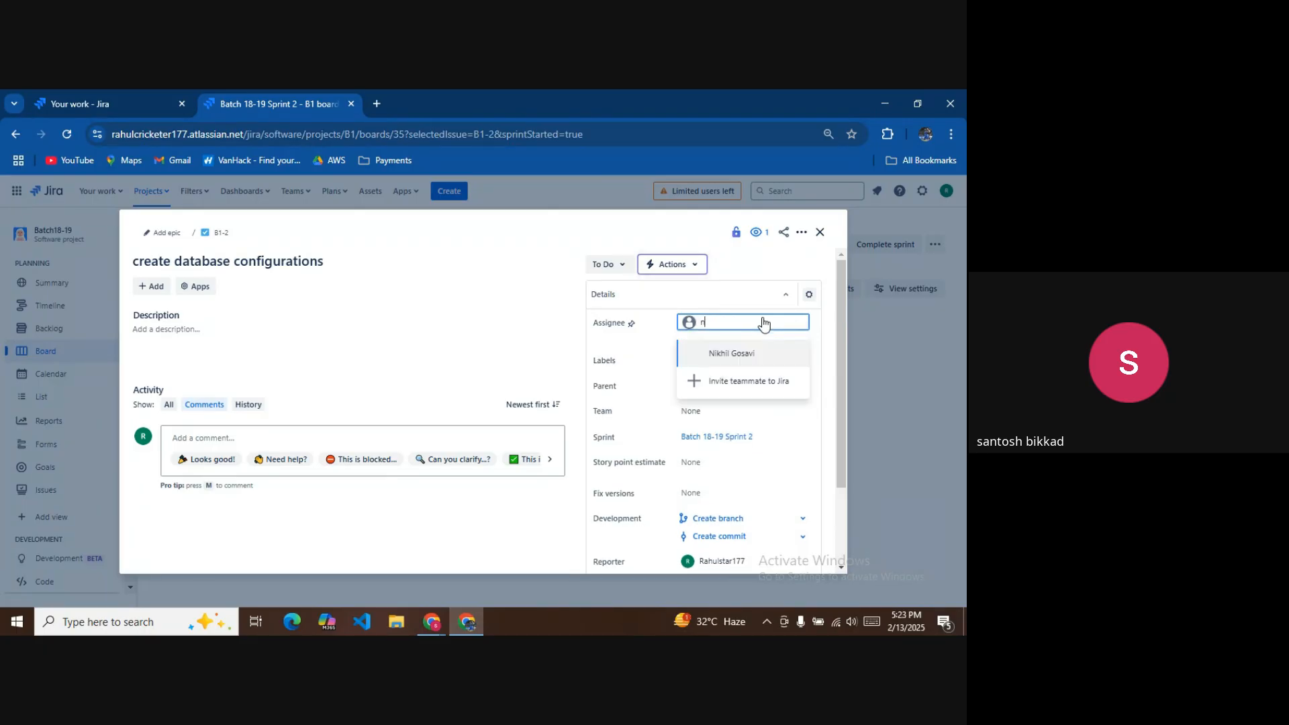
left_click(728, 358)
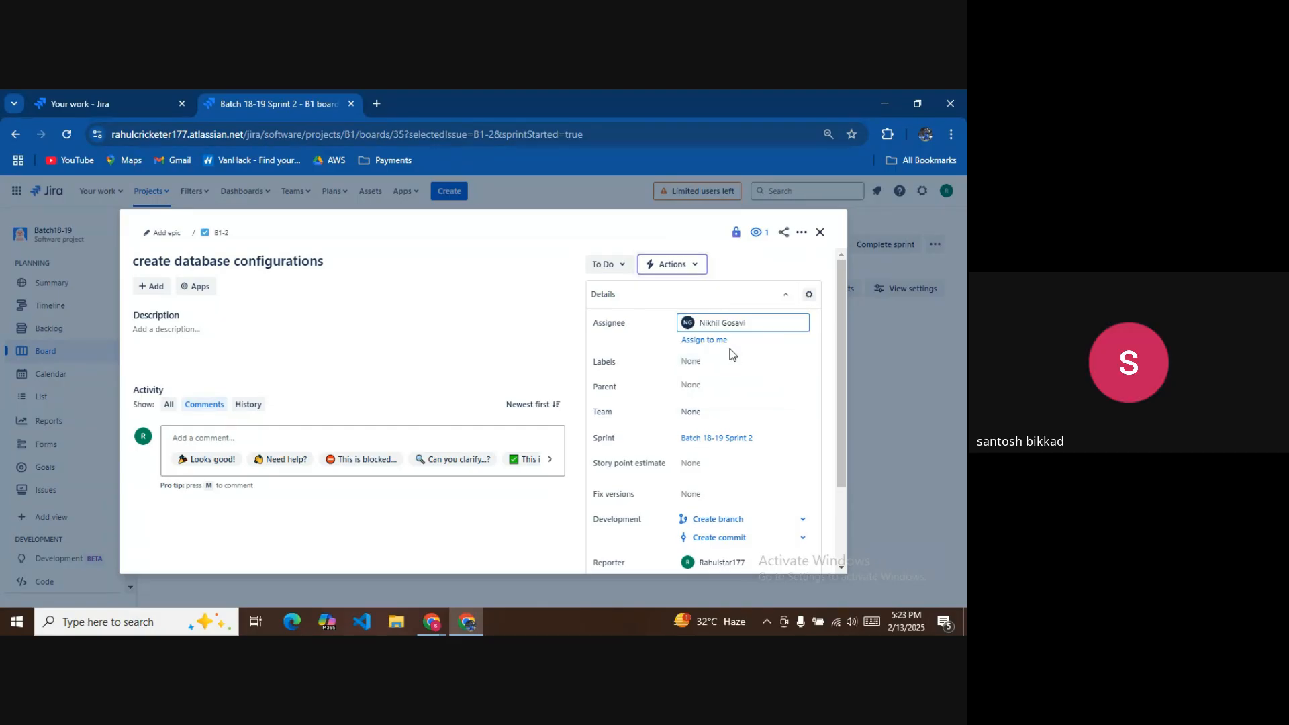
Give B1-2 a story point estimate of 2 and close it back to the board.
left_click(704, 463)
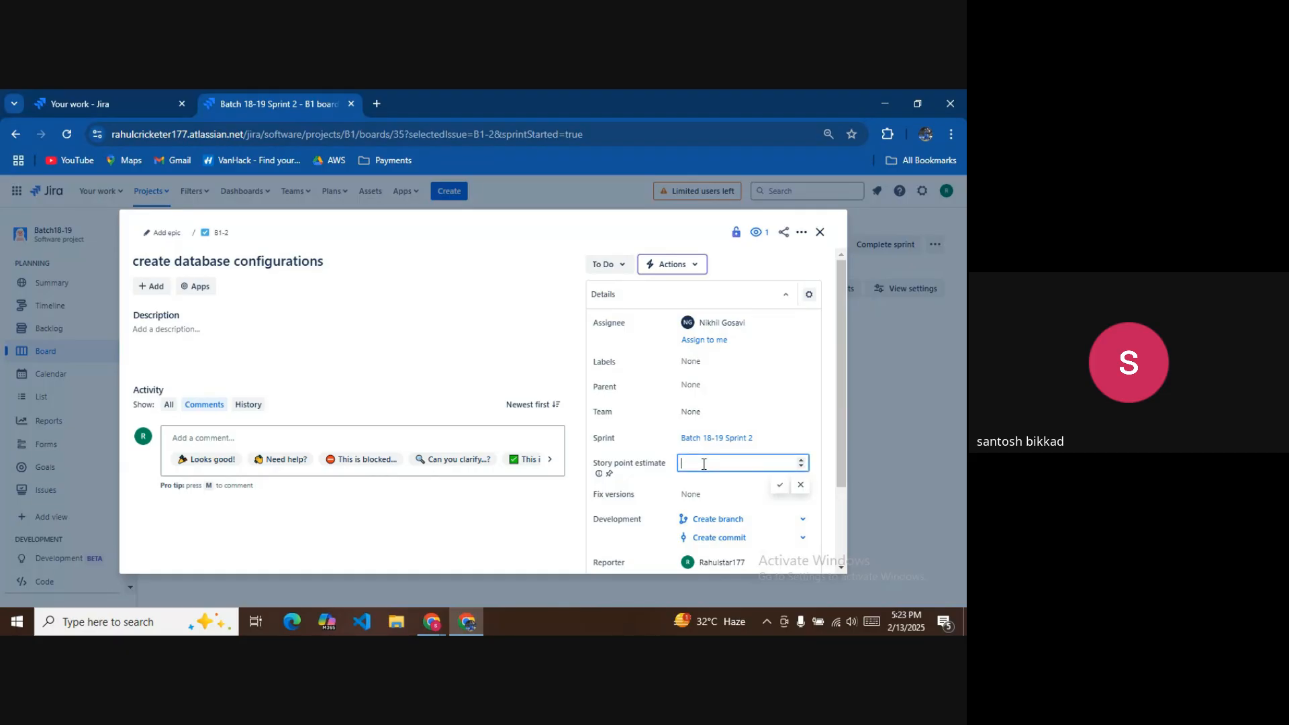
type("2")
left_click(780, 485)
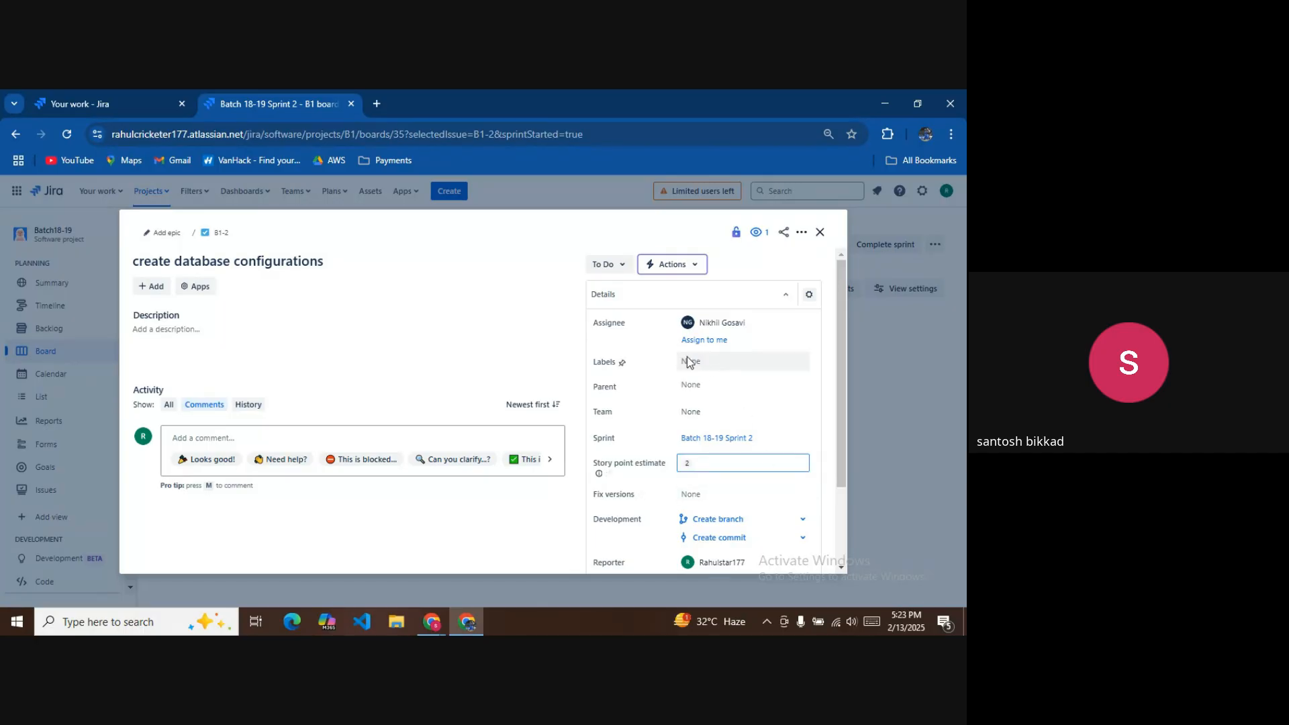
left_click(706, 363)
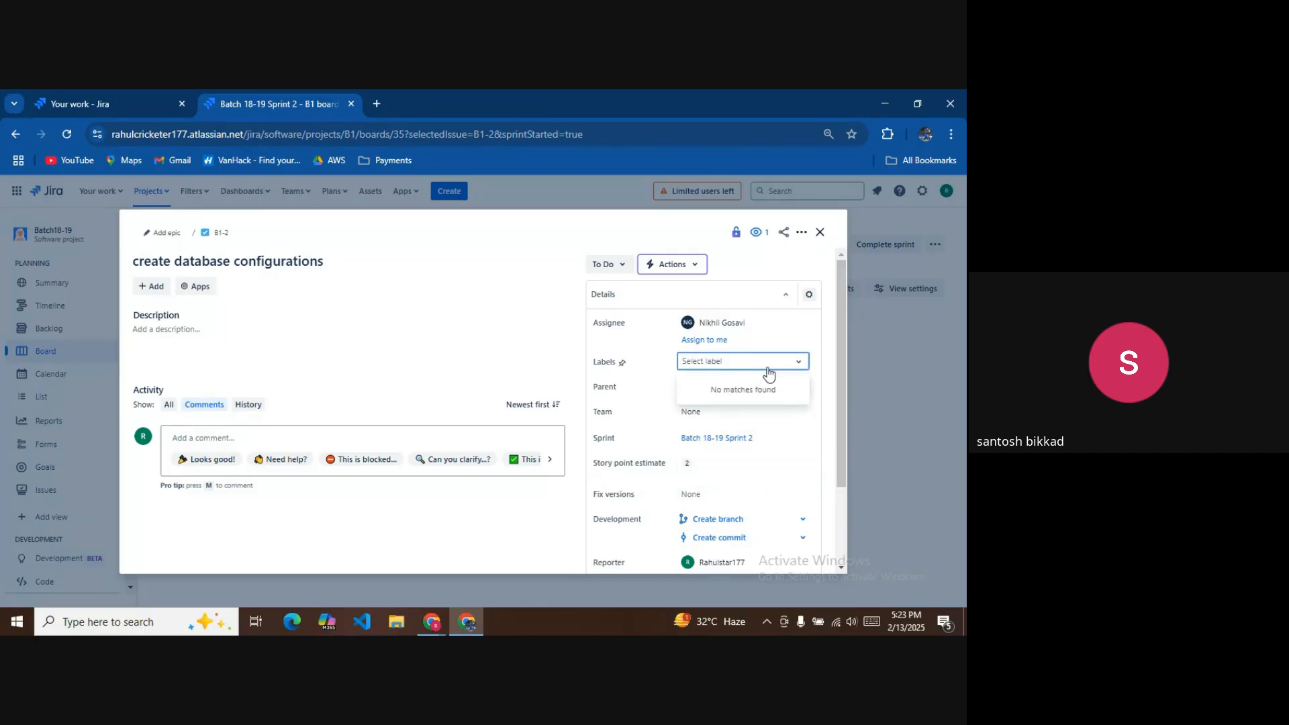
left_click(816, 354)
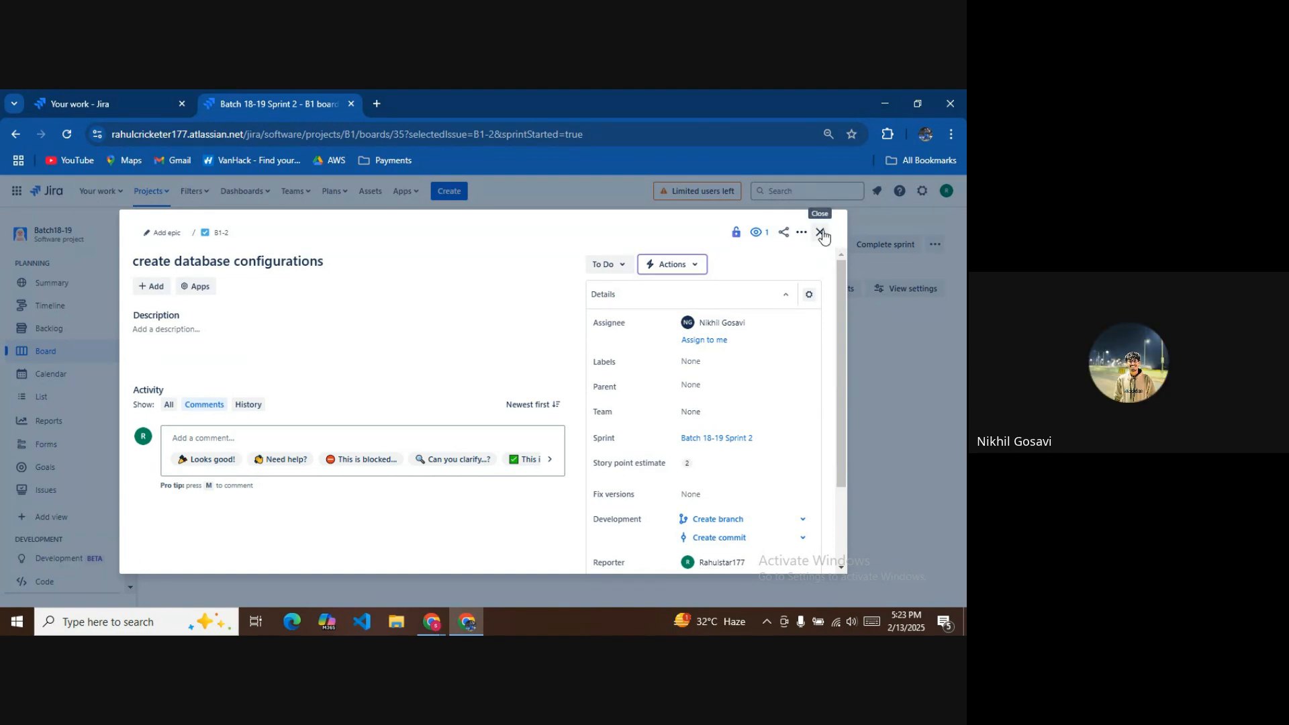
left_click(821, 232)
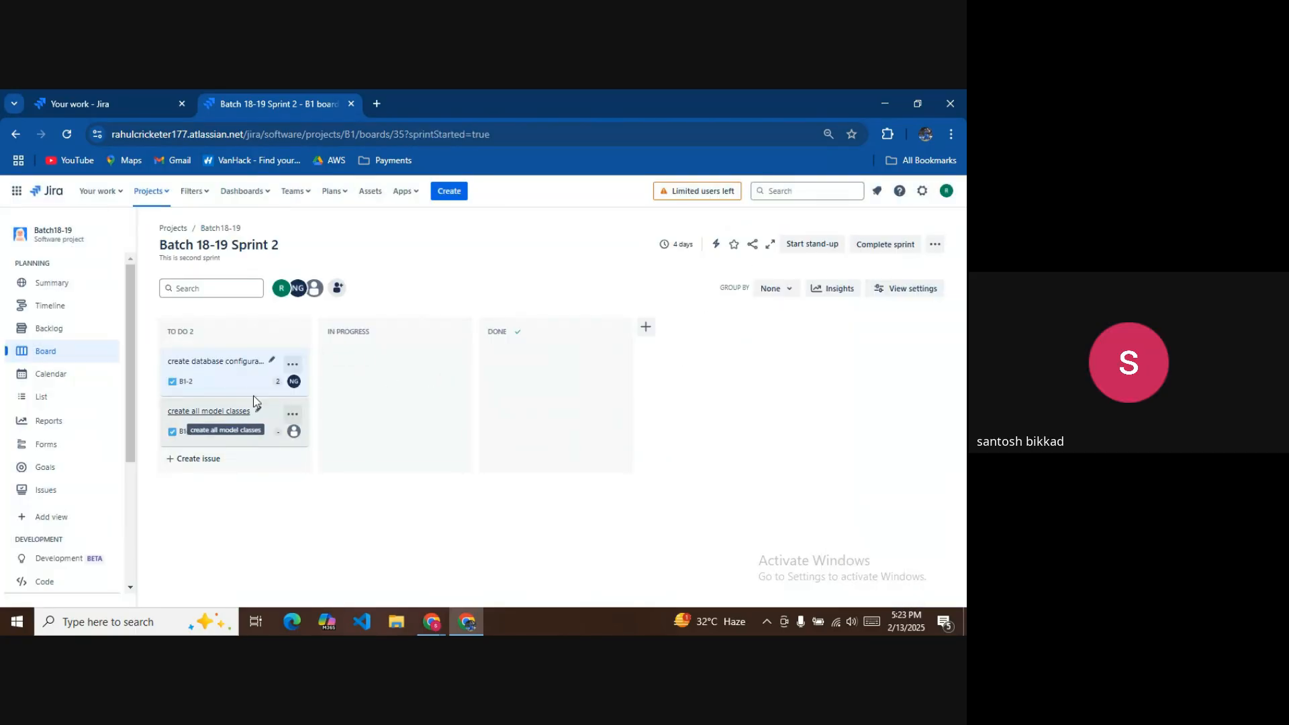
Close the Meet in-call messages panel and switch to the SMS Sprint 1 board tab.
mouse_move(436, 607)
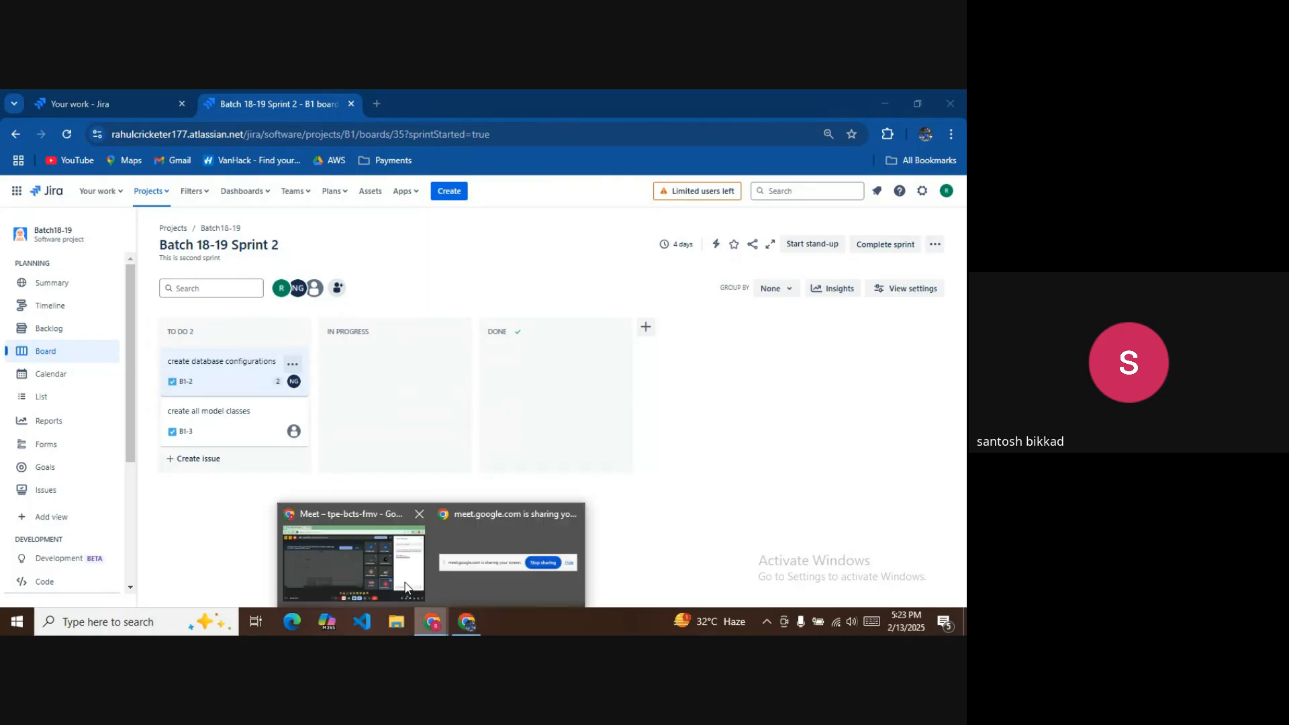
left_click(328, 538)
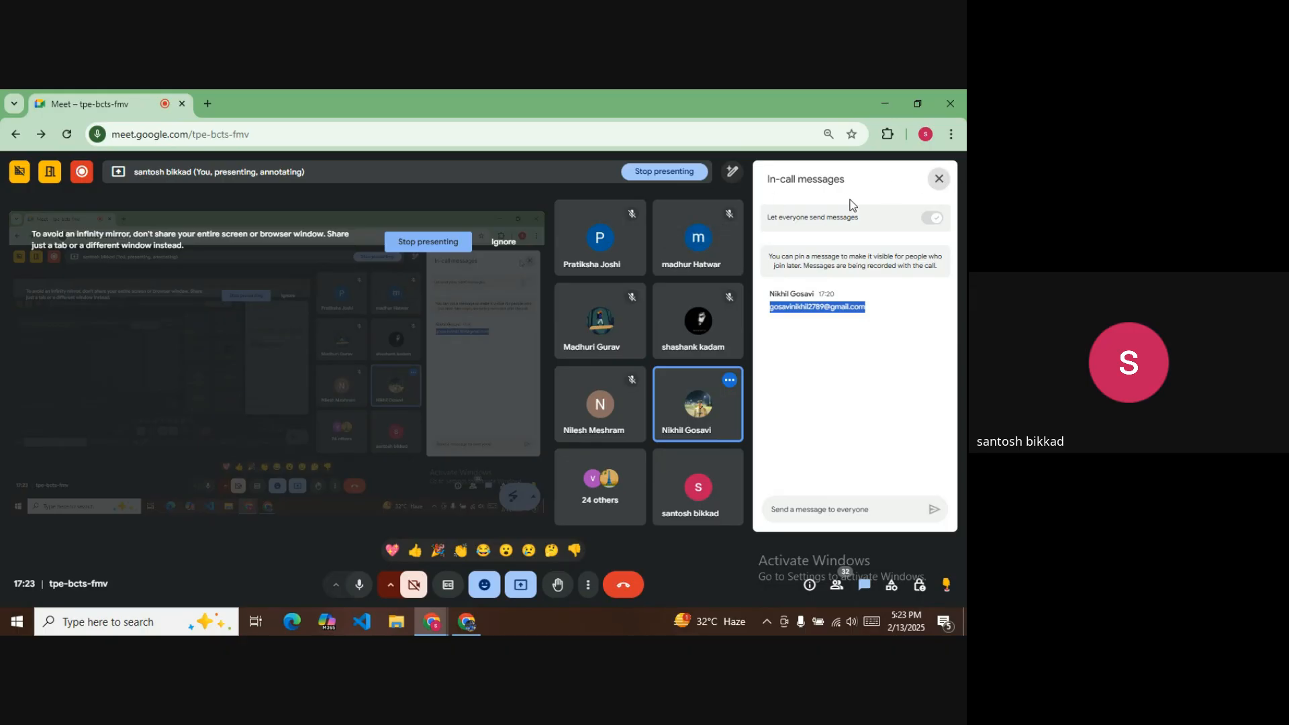
left_click(939, 178)
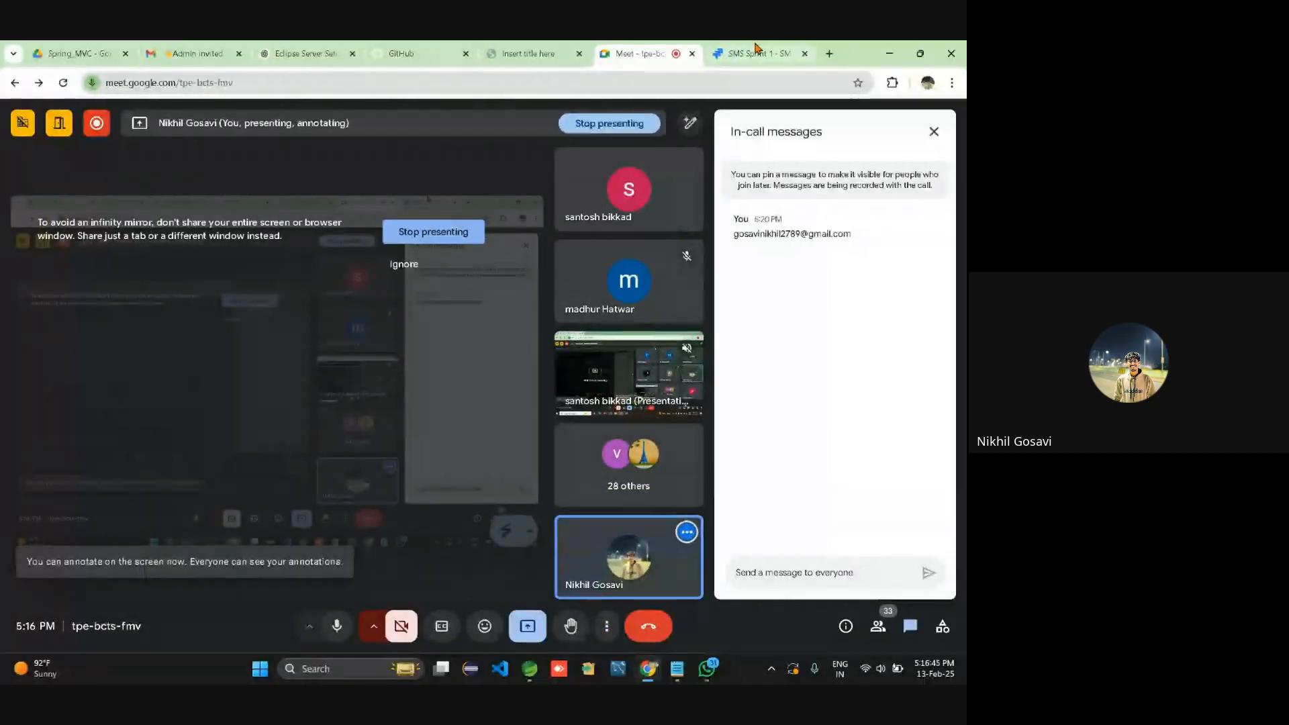
left_click(756, 50)
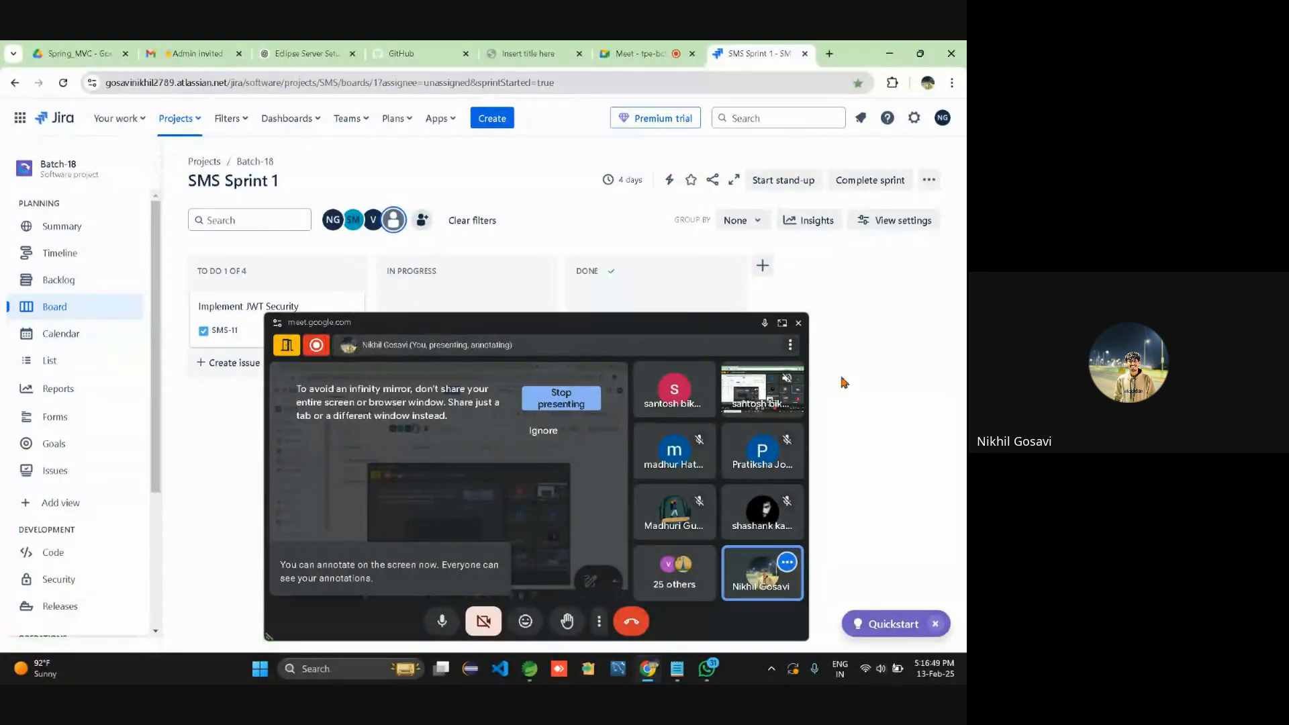
Dismiss the Meet mini-window, open the Batch-18 backlog, and zoom Chrome to 125%.
left_click(798, 322)
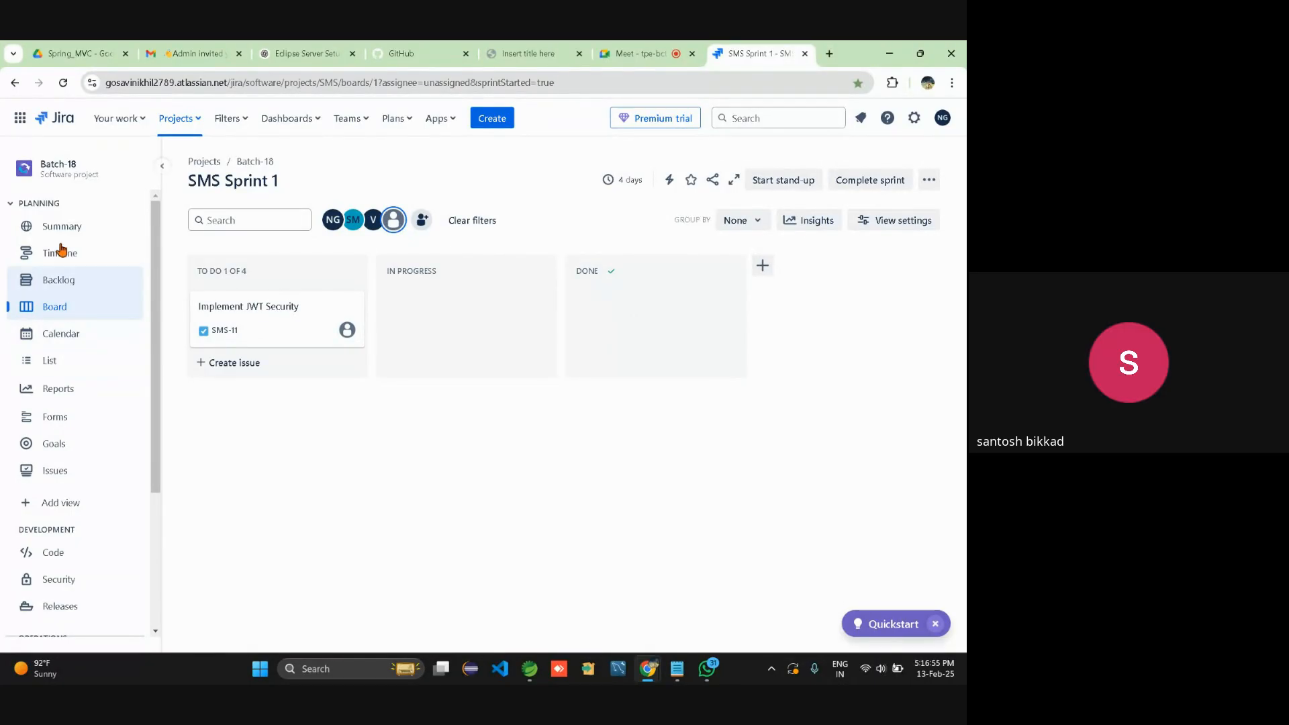
left_click(68, 294)
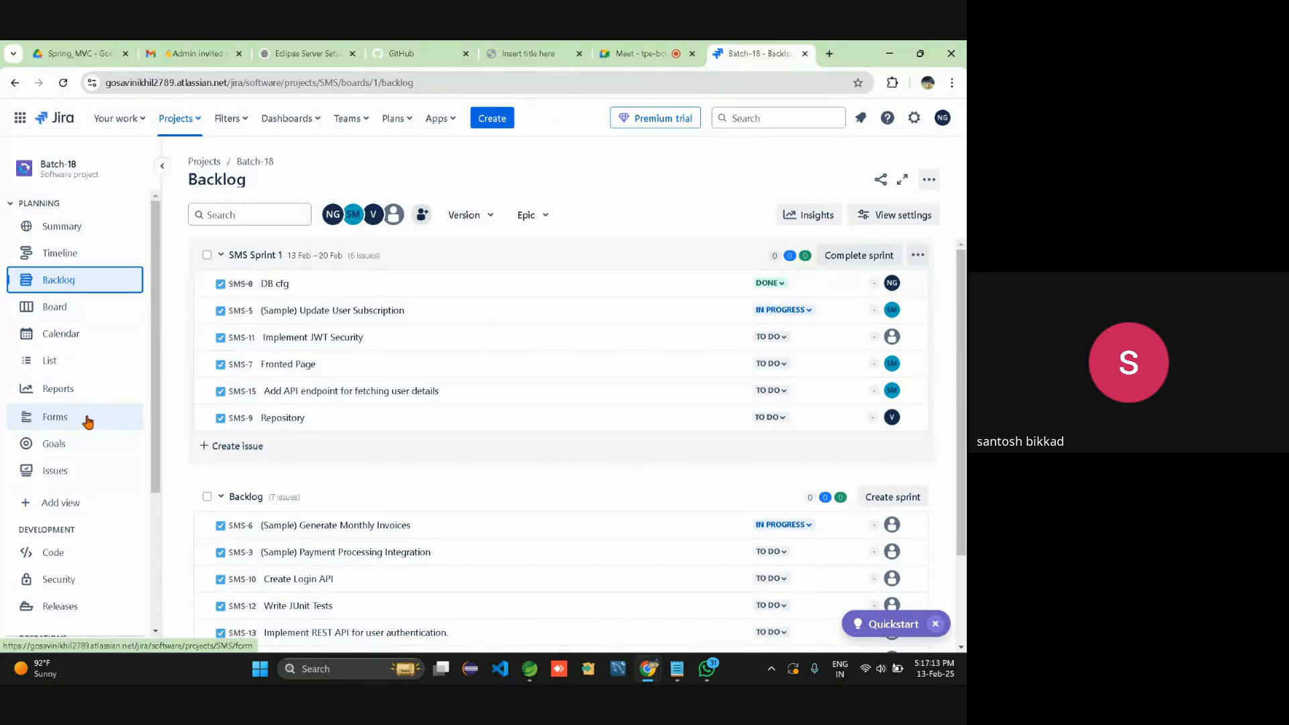
left_click(951, 82)
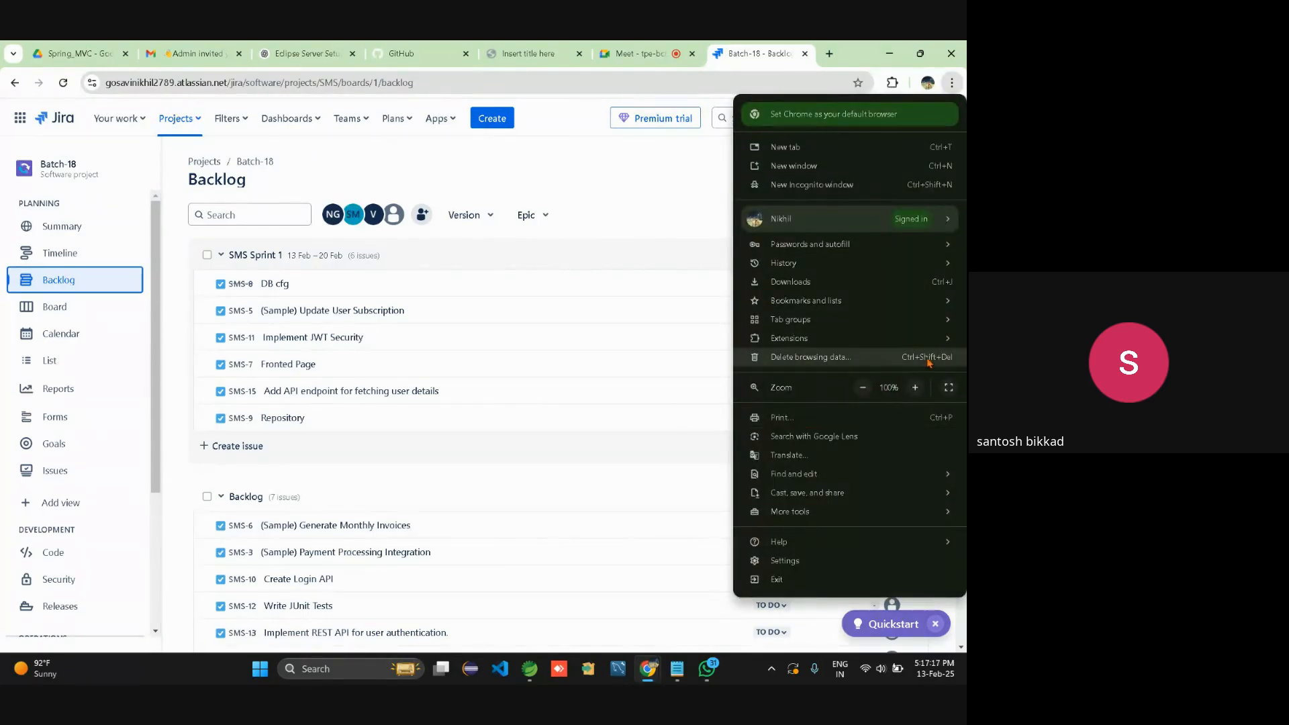
left_click(916, 387)
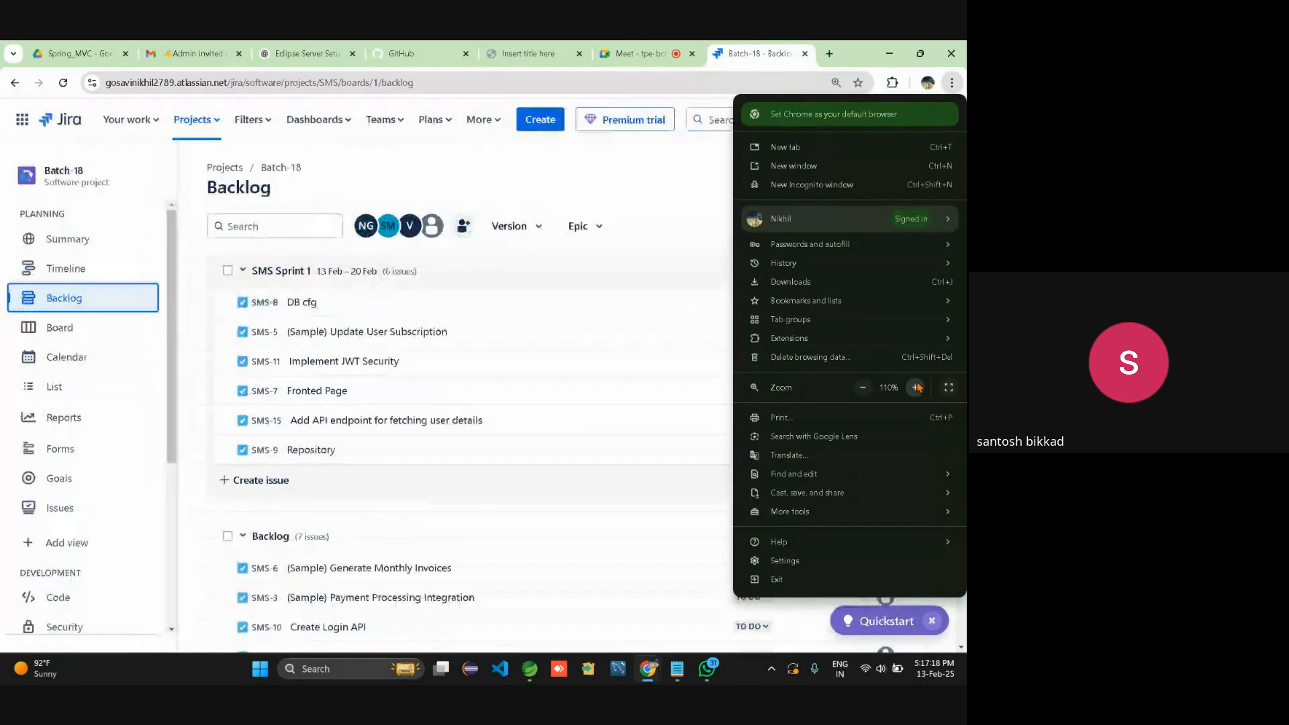
left_click(669, 233)
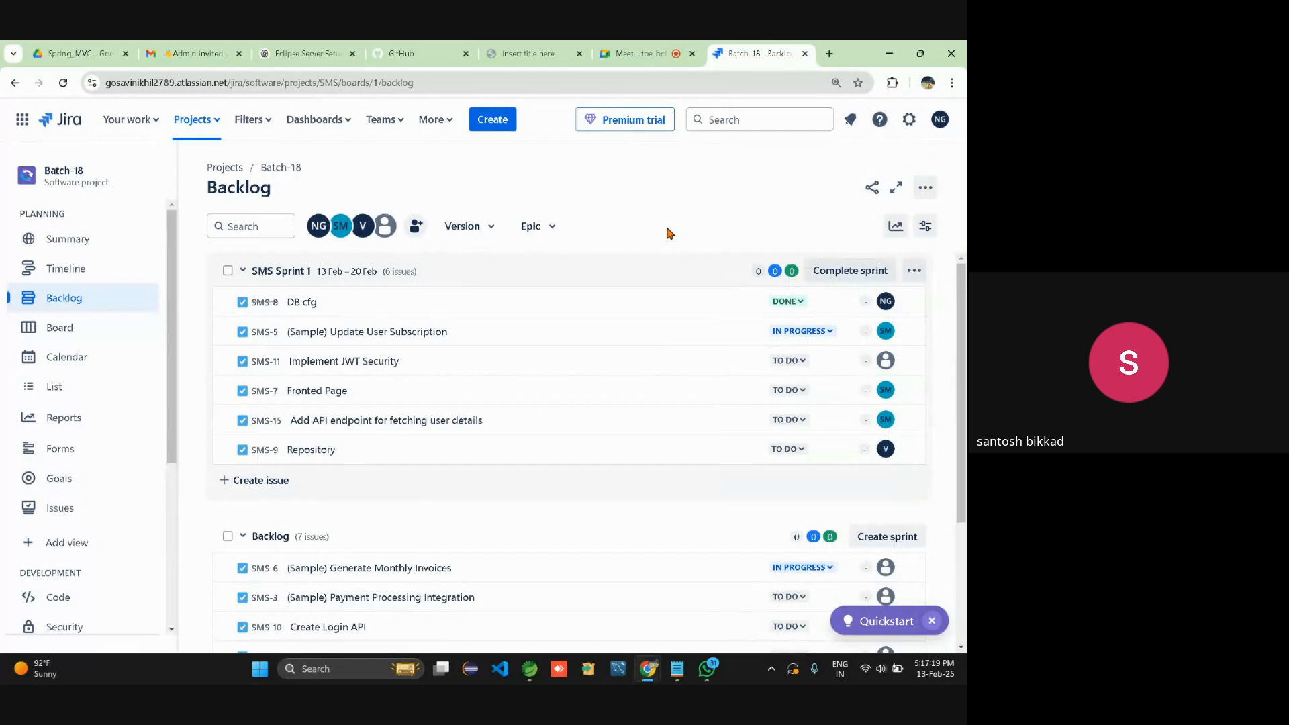
left_click(952, 82)
left_click(917, 388)
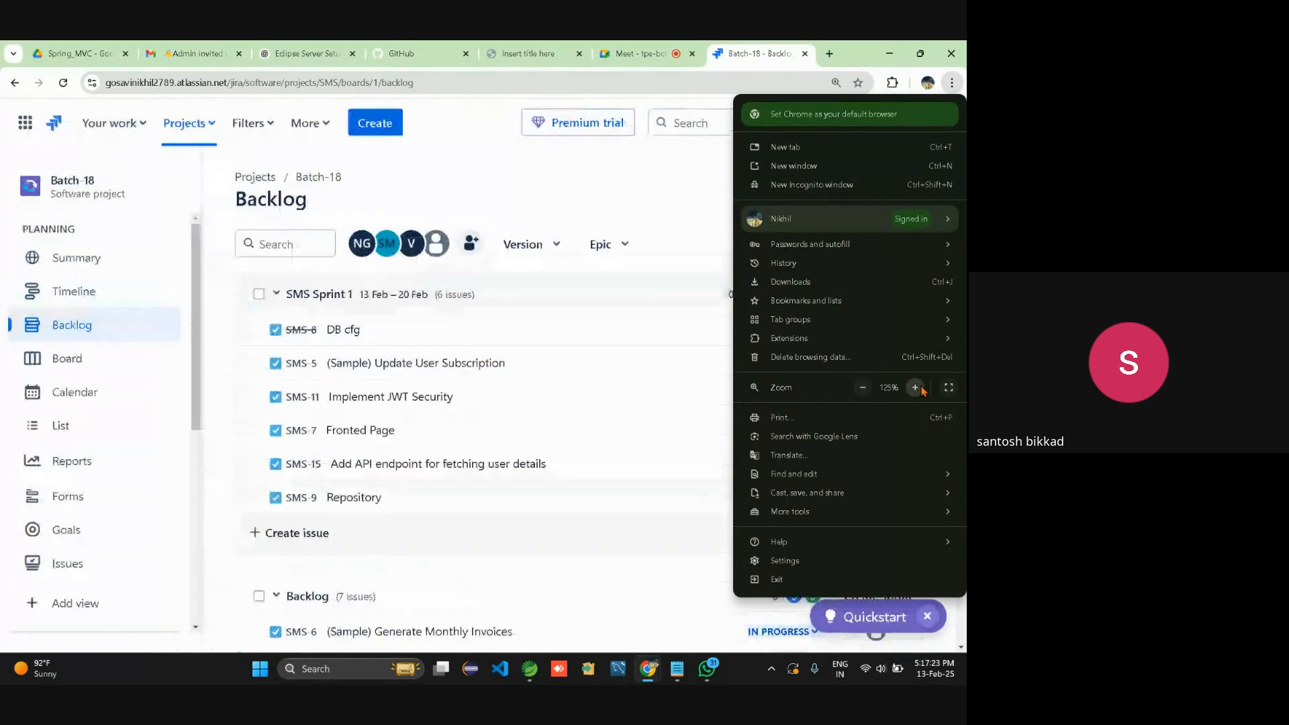
left_click(679, 208)
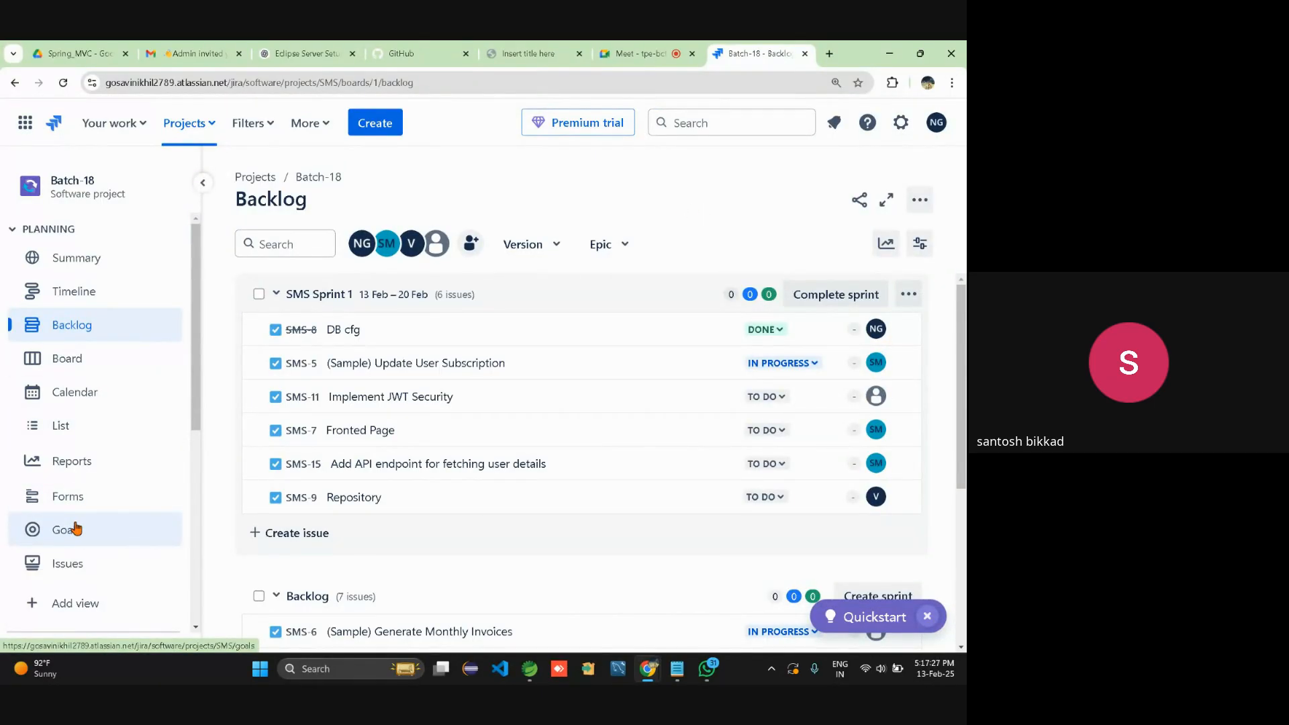
Check the sprint board, Batch-18 project page and notifications, then open the Jira invitation email.
left_click(80, 373)
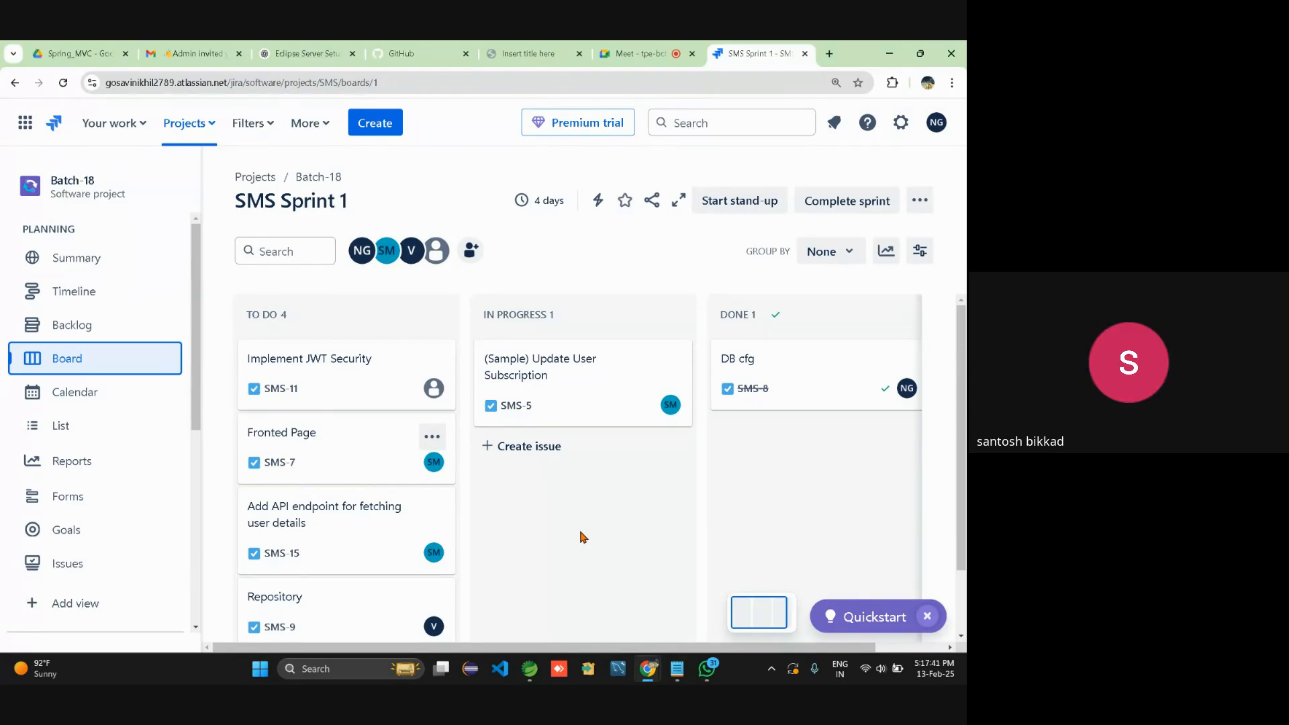
left_click(316, 178)
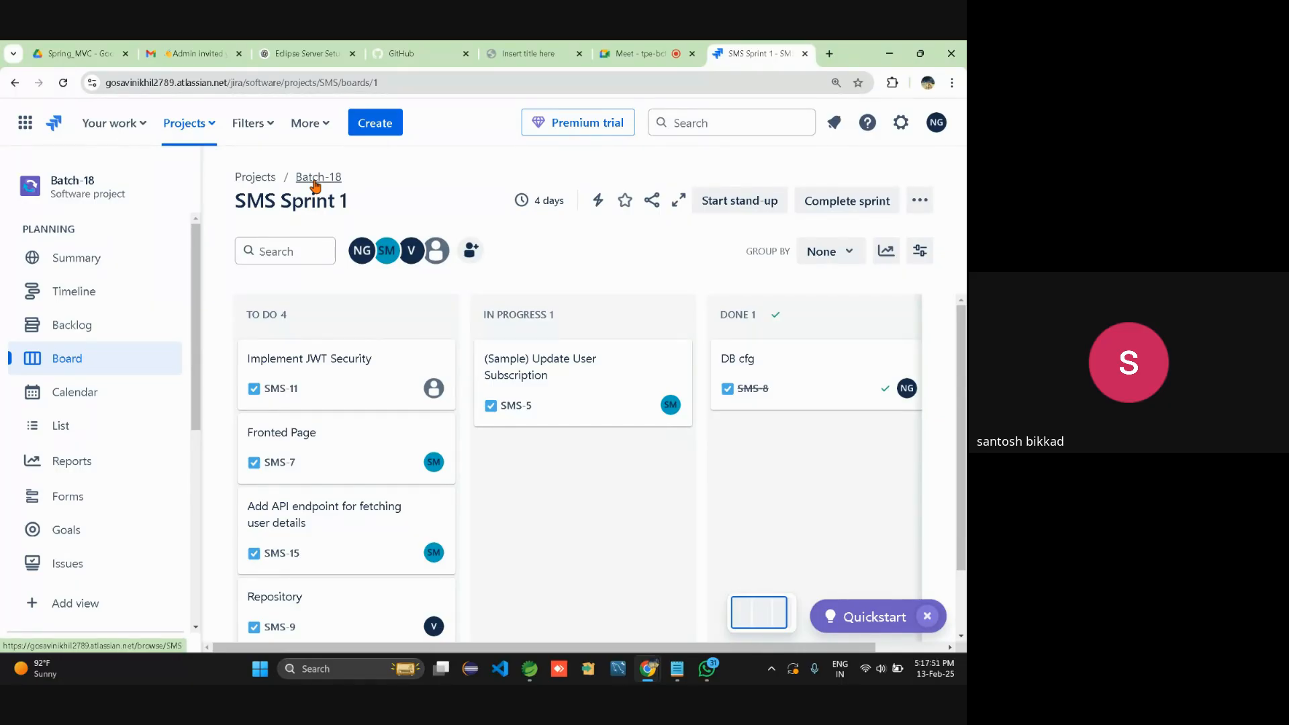
scroll(164, 568, "down", 4)
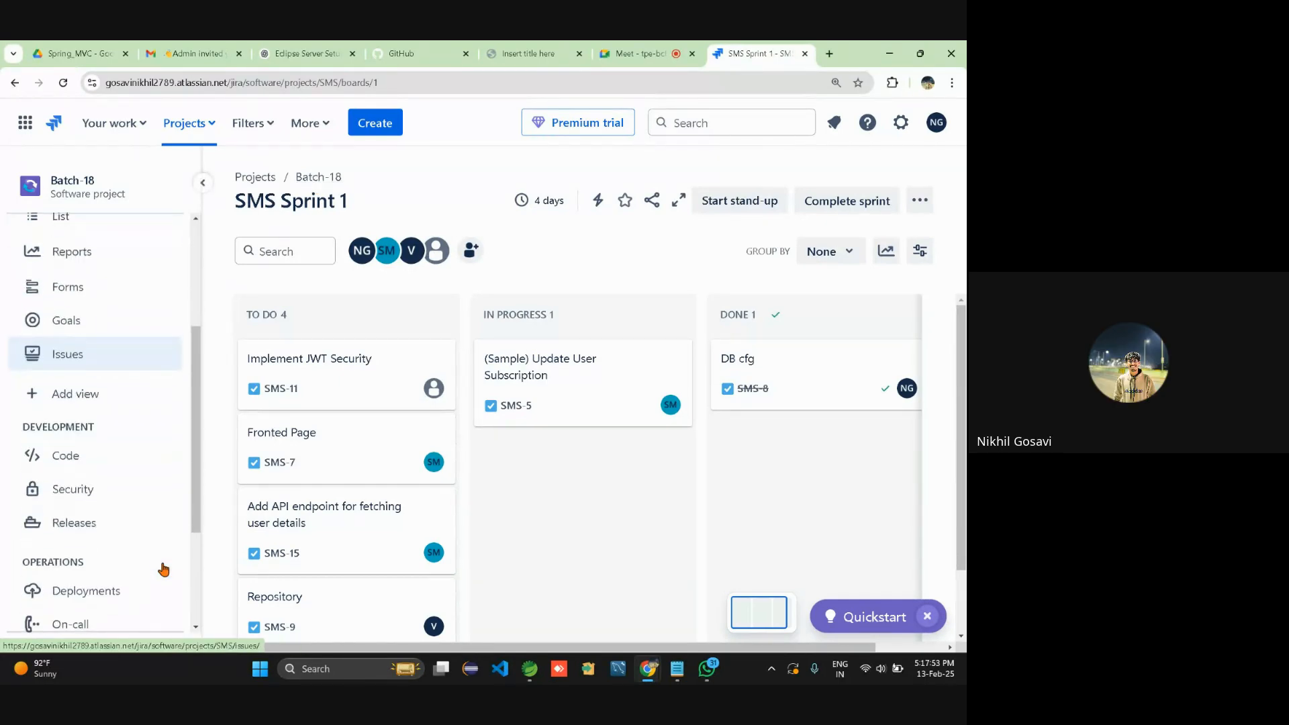
scroll(163, 568, "up", 5)
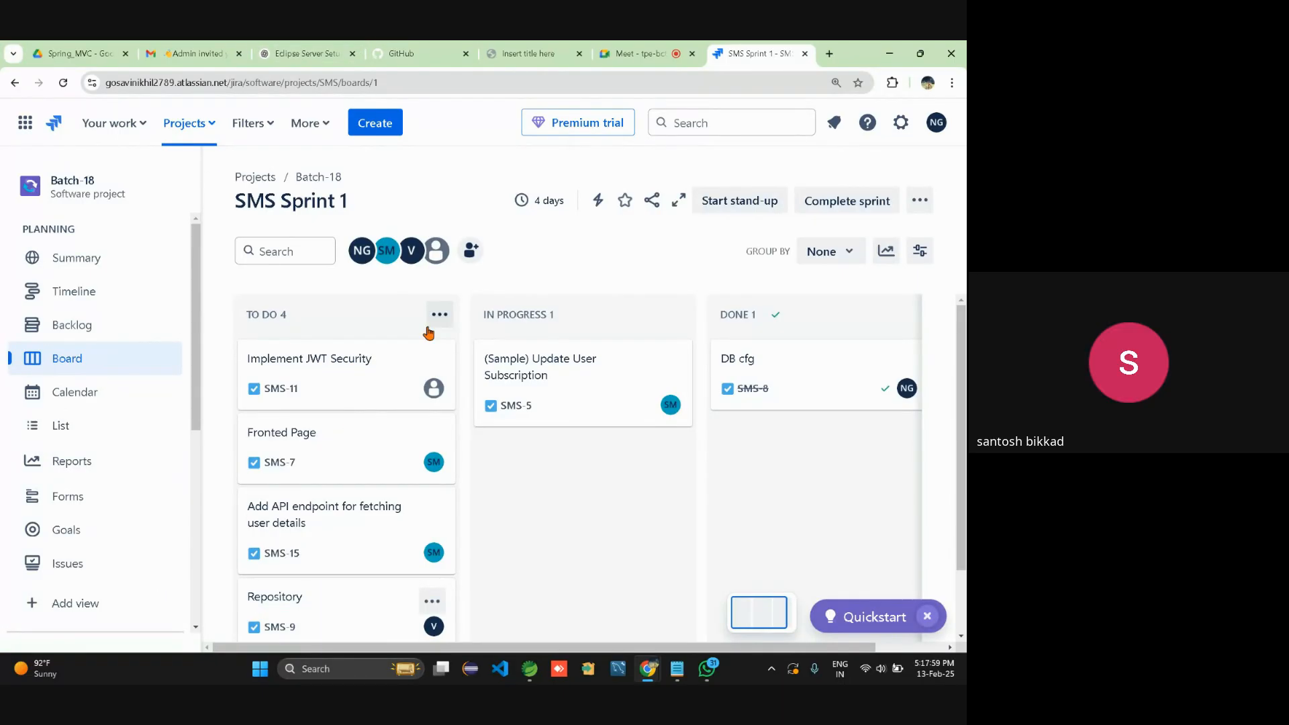
left_click(832, 123)
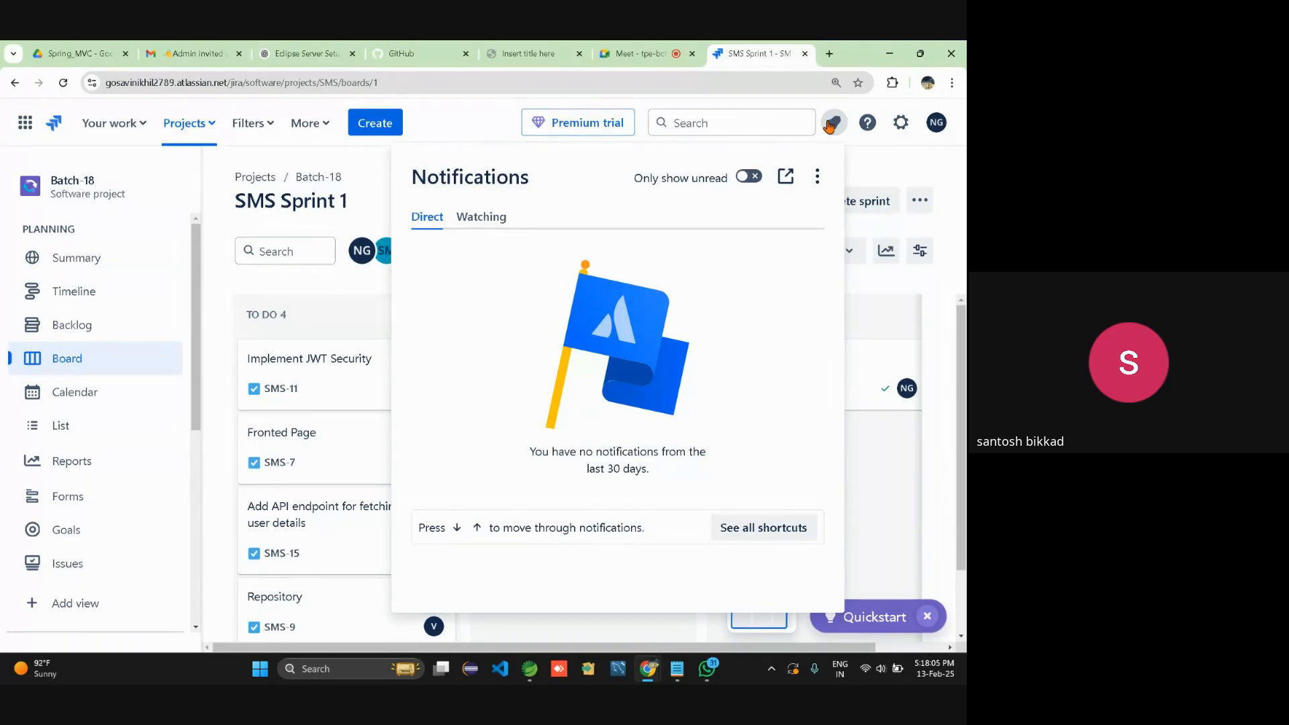
left_click(186, 53)
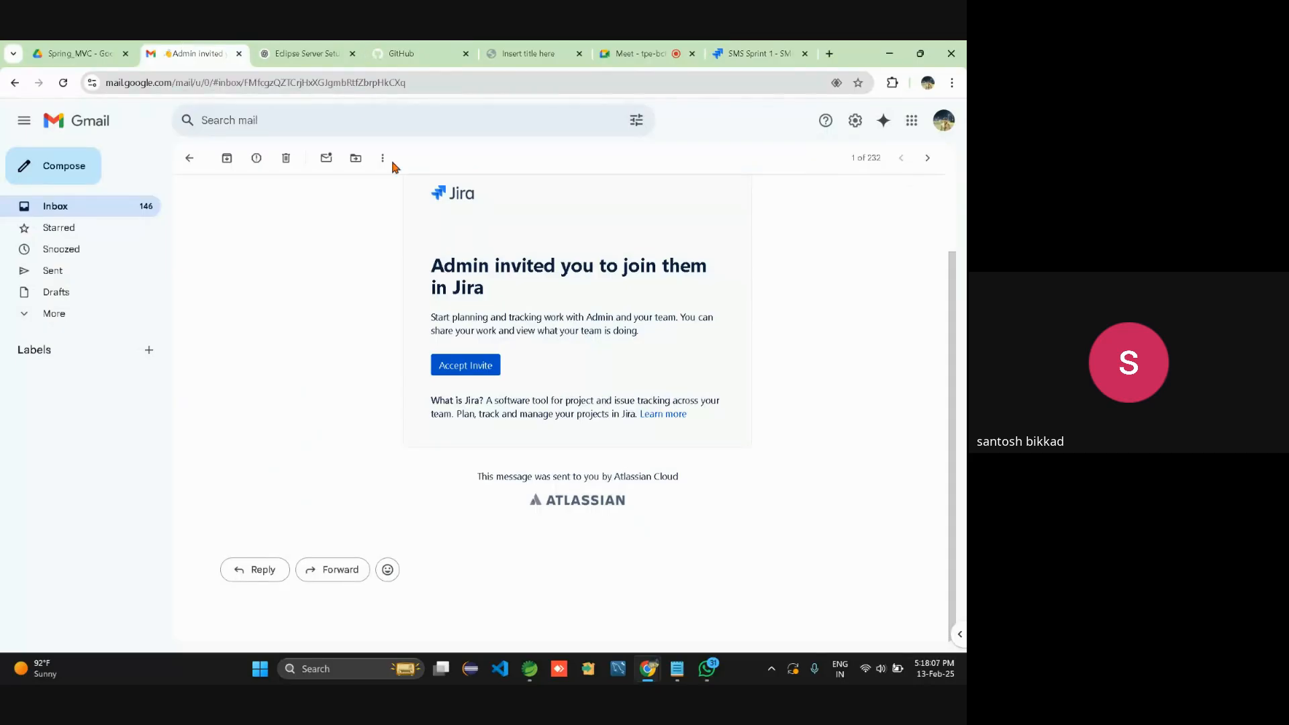
Accept the 'Admin invited you' Jira invite, then retry on the 'You're almost there' syncing page.
scroll(570, 379, "up", 2)
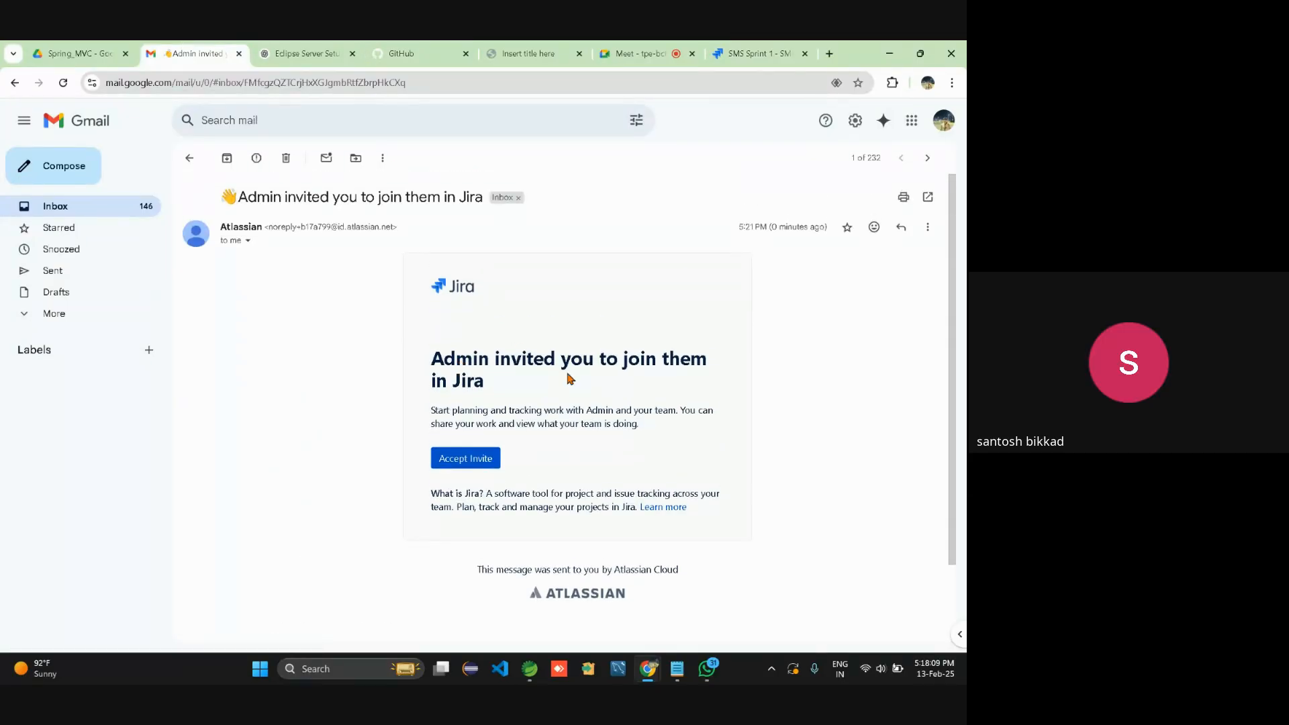
left_click(474, 460)
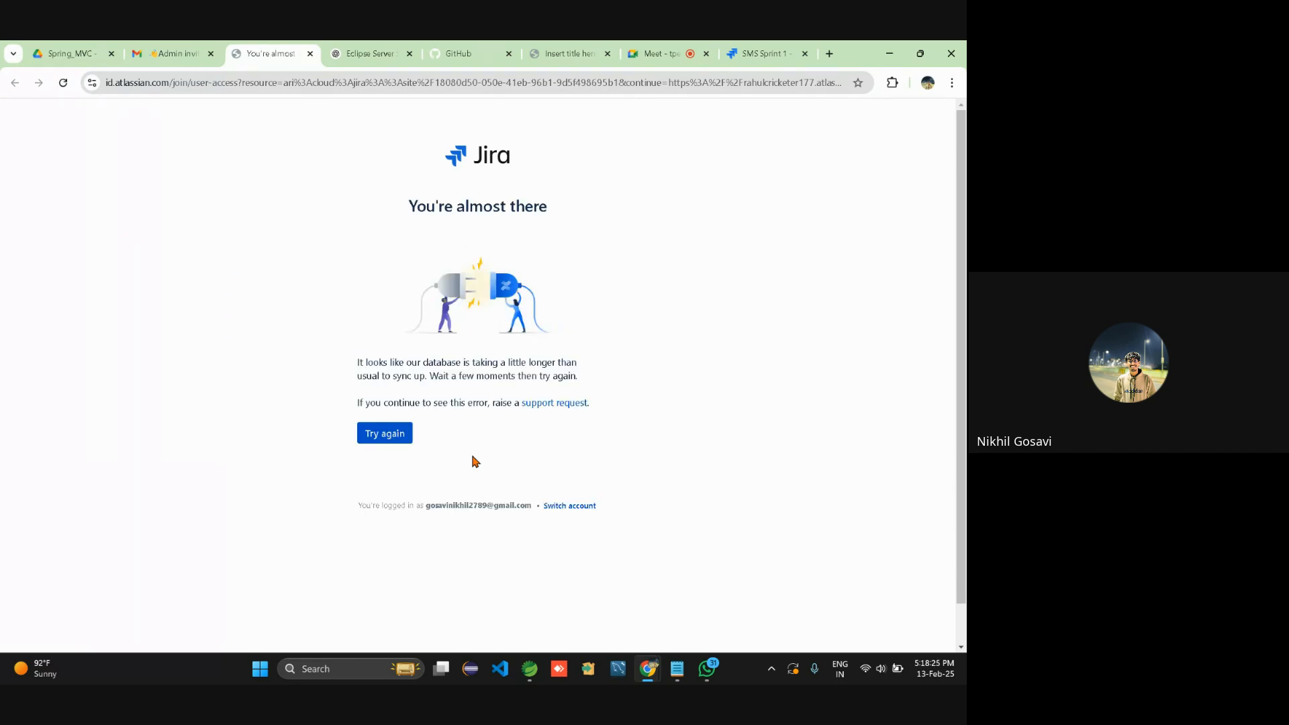
left_click(396, 436)
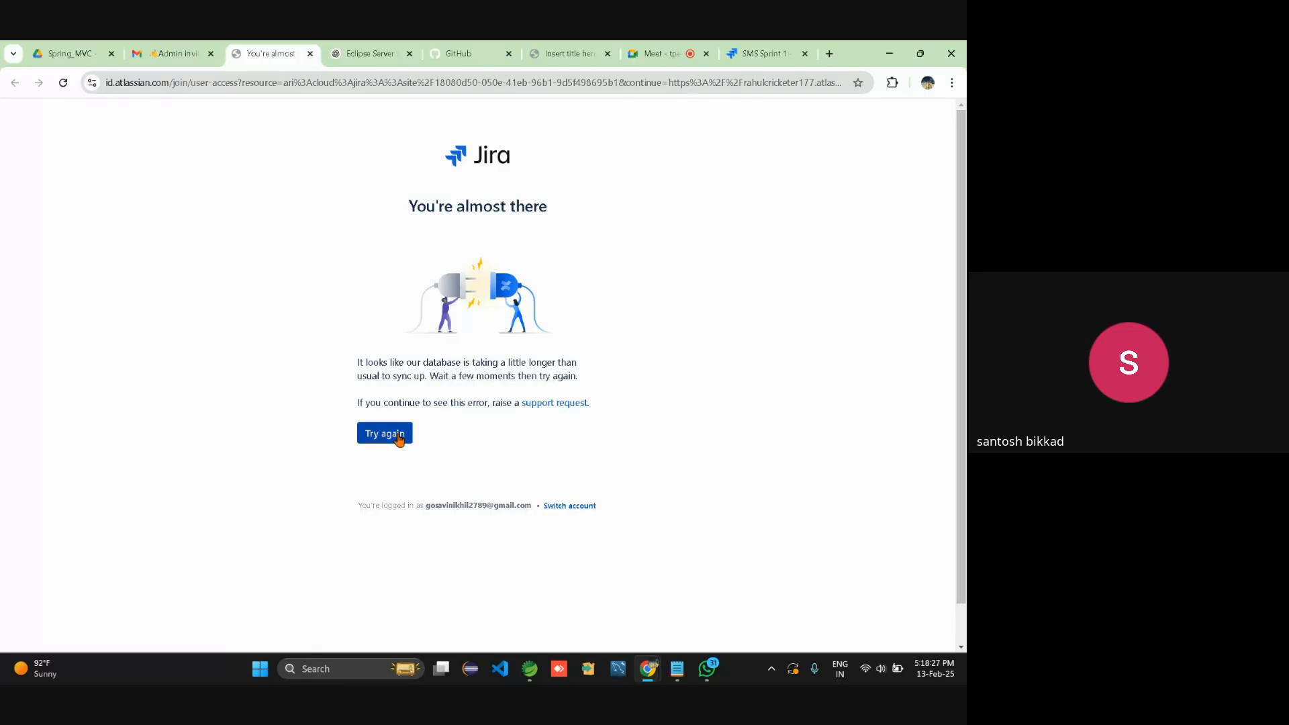
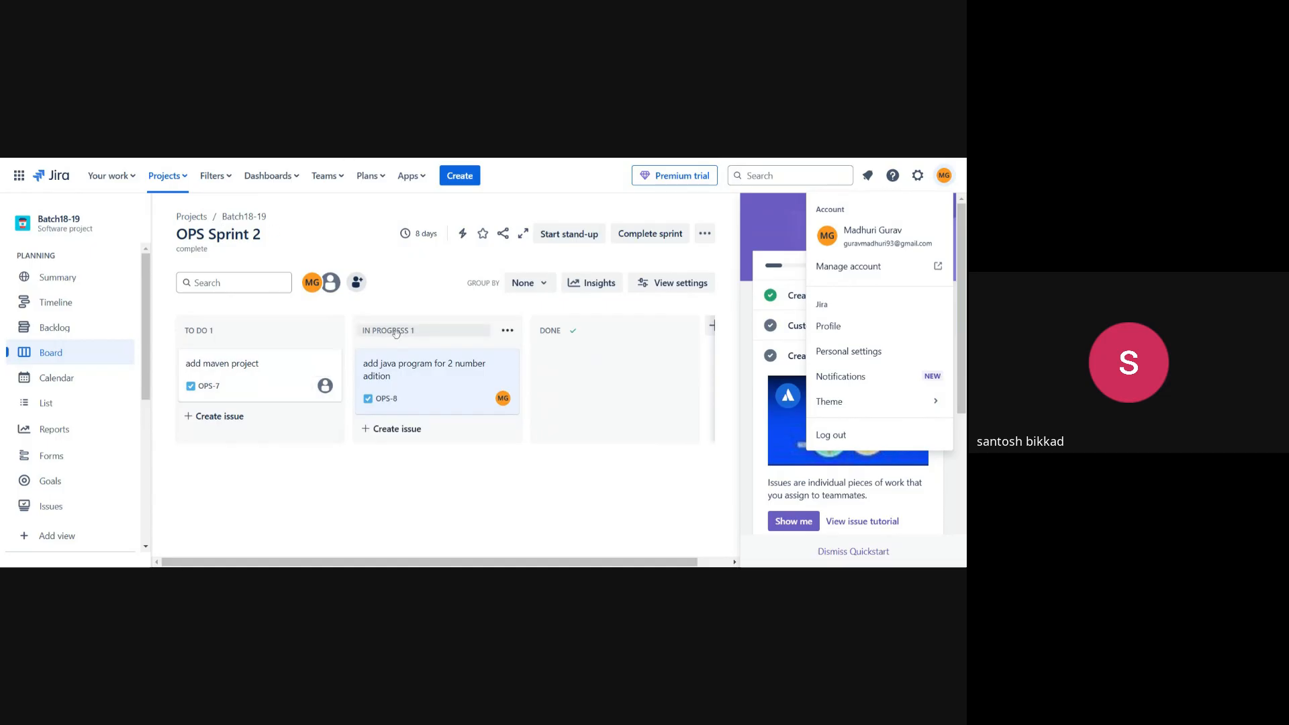
Open OPS-8 'add java program for 2 number adition' and set its story point estimate to 1.
left_click(422, 368)
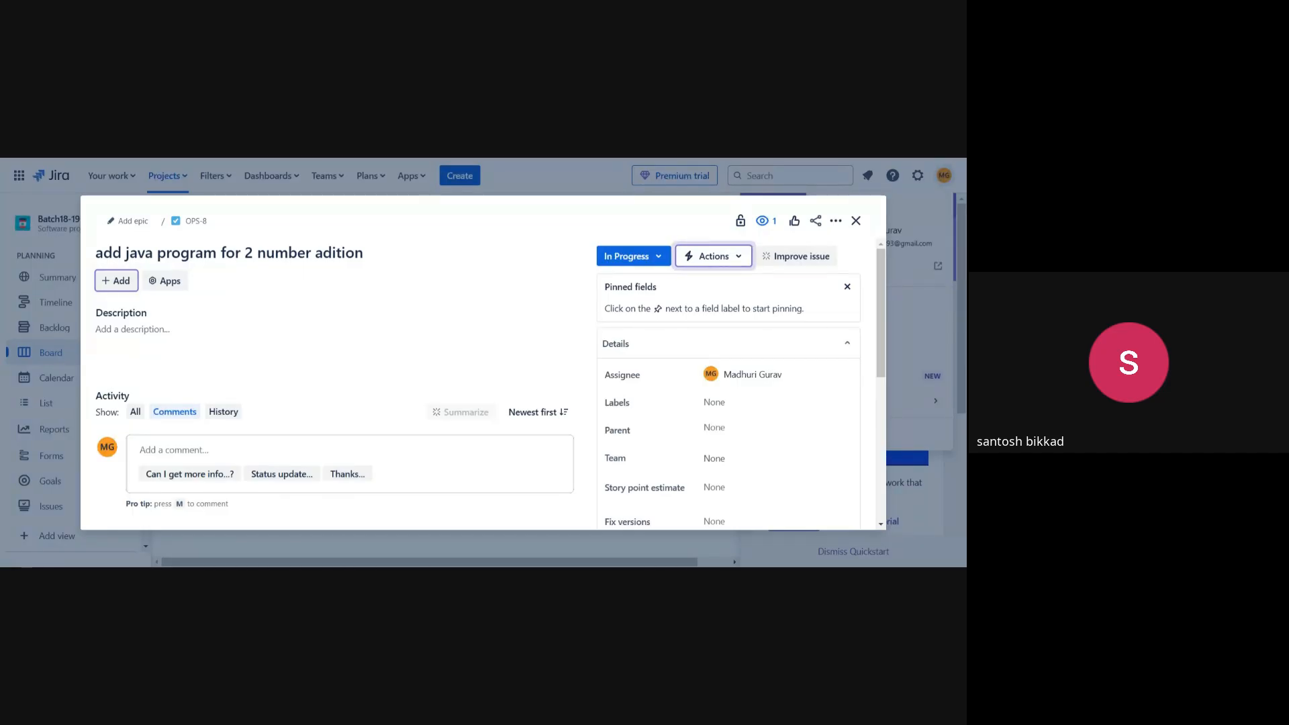
left_click(269, 329)
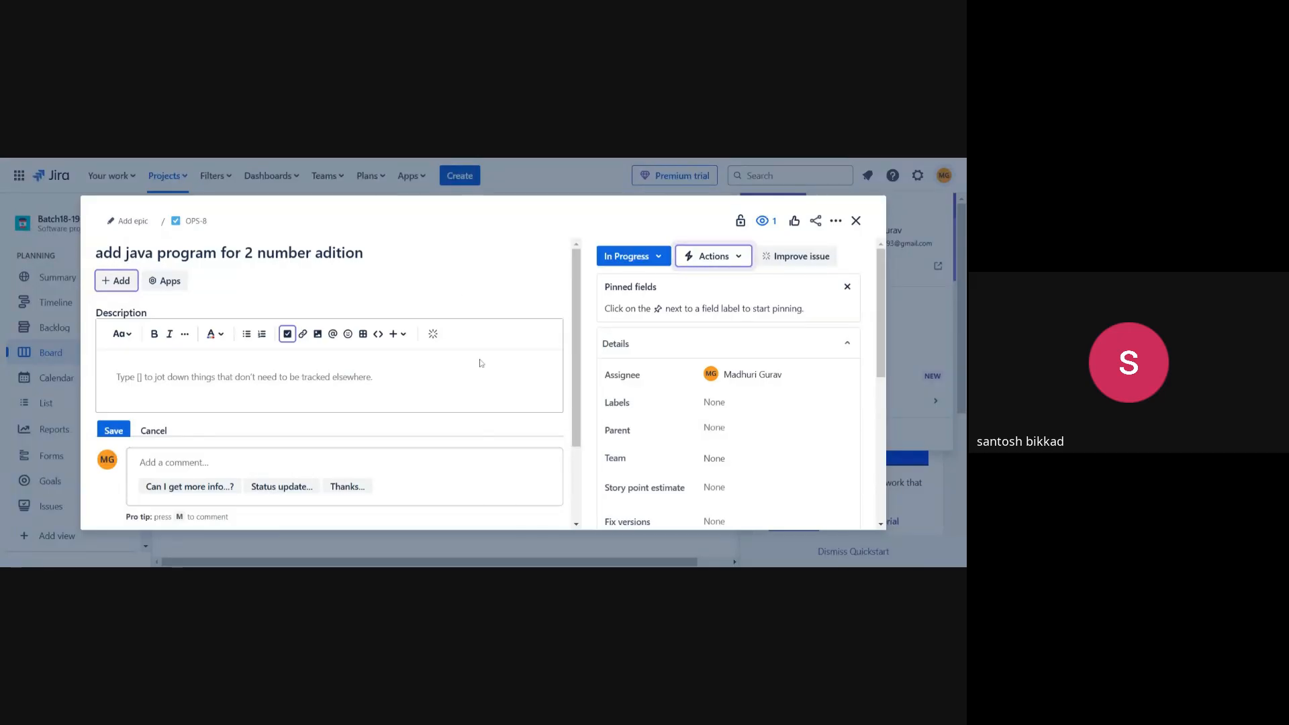
scroll(360, 383, "down", 2)
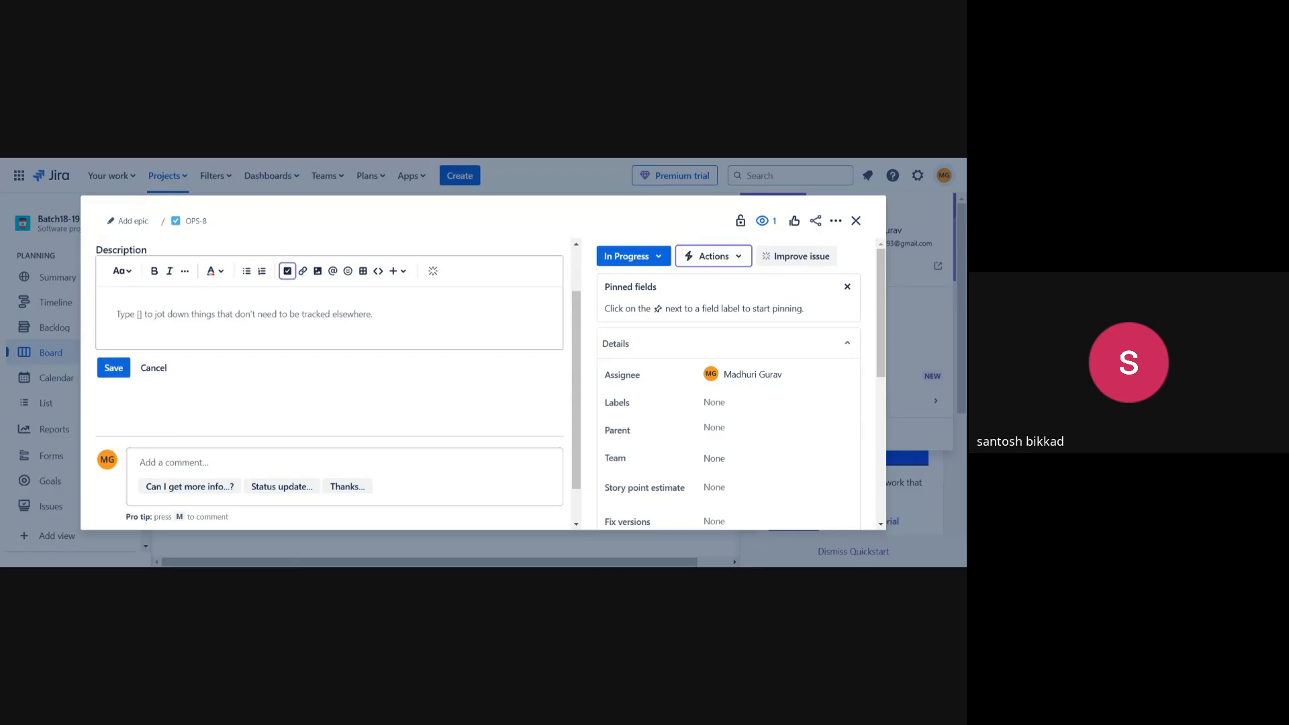
scroll(360, 382, "up", 2)
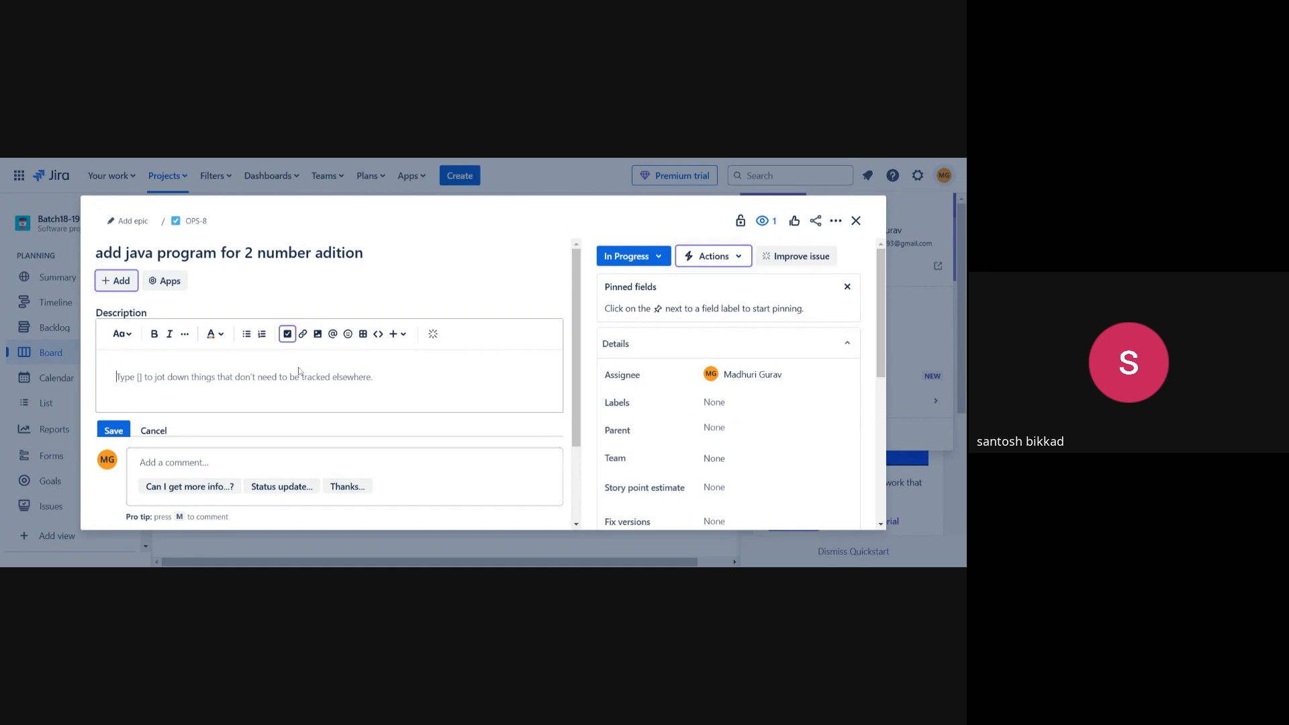
scroll(372, 424, "down", 2)
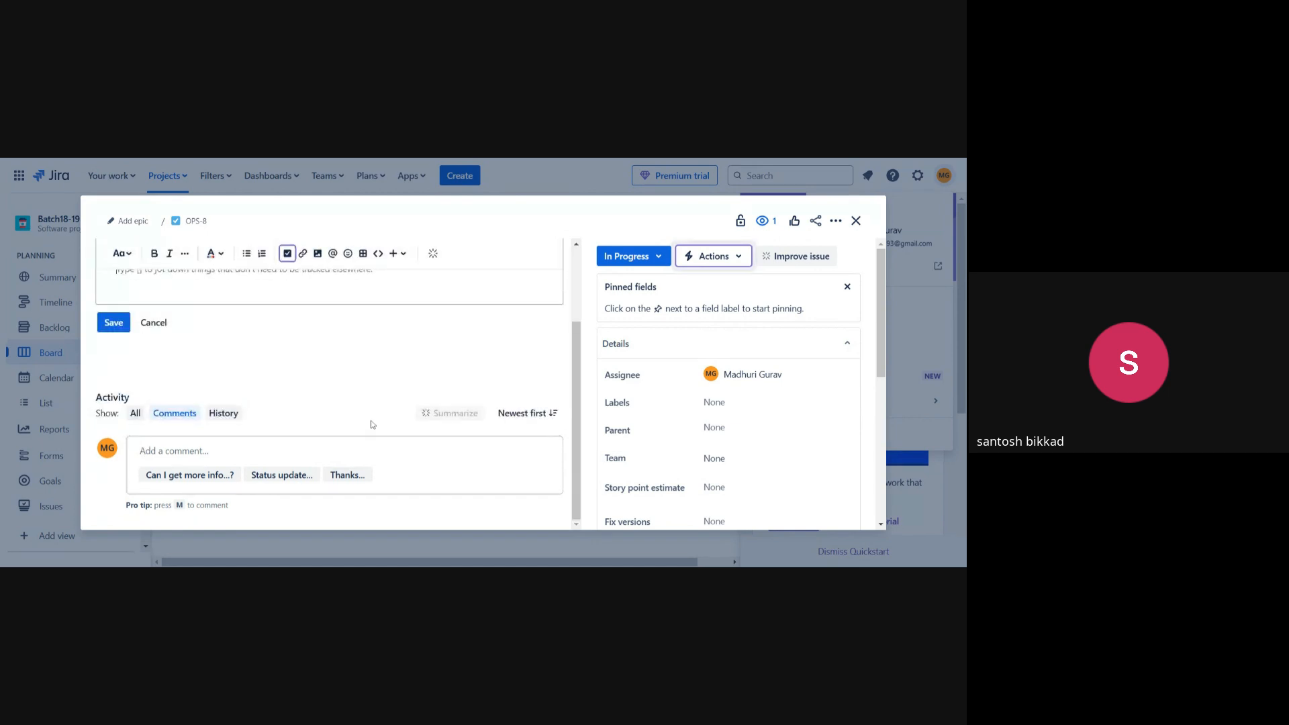
scroll(128, 352, "up", 1)
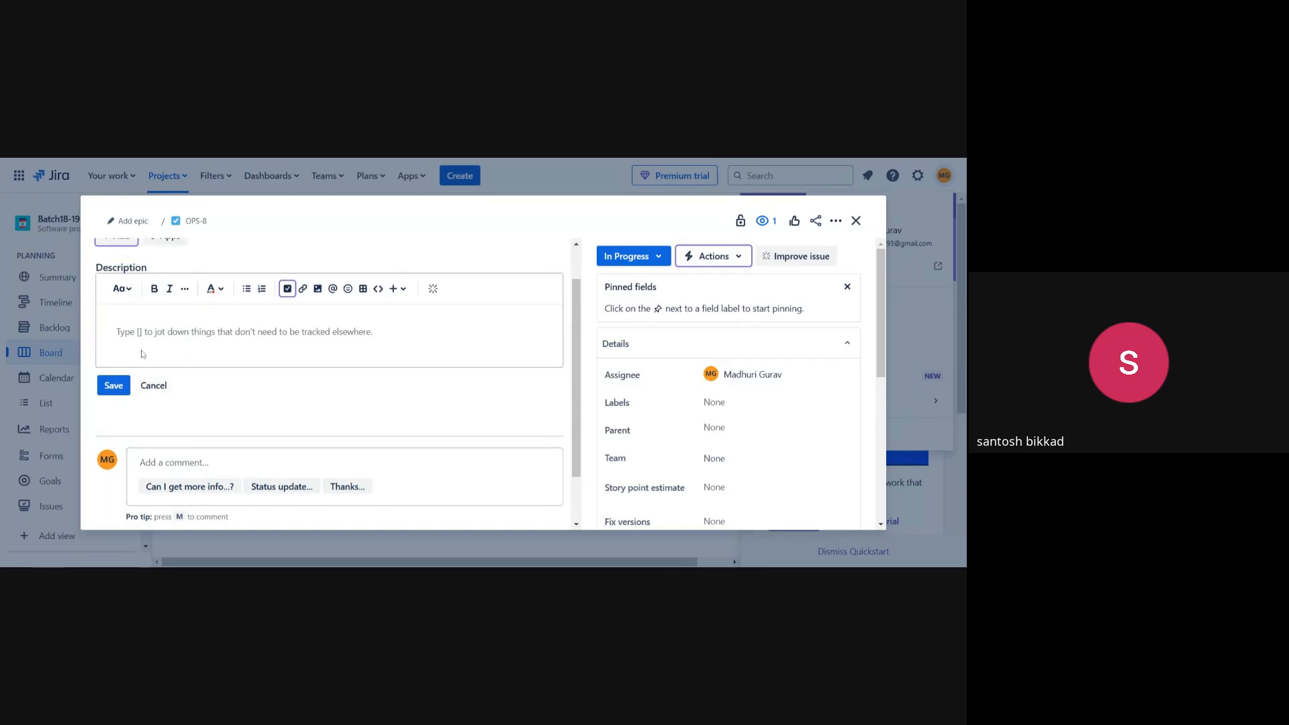
scroll(142, 354, "up", 1)
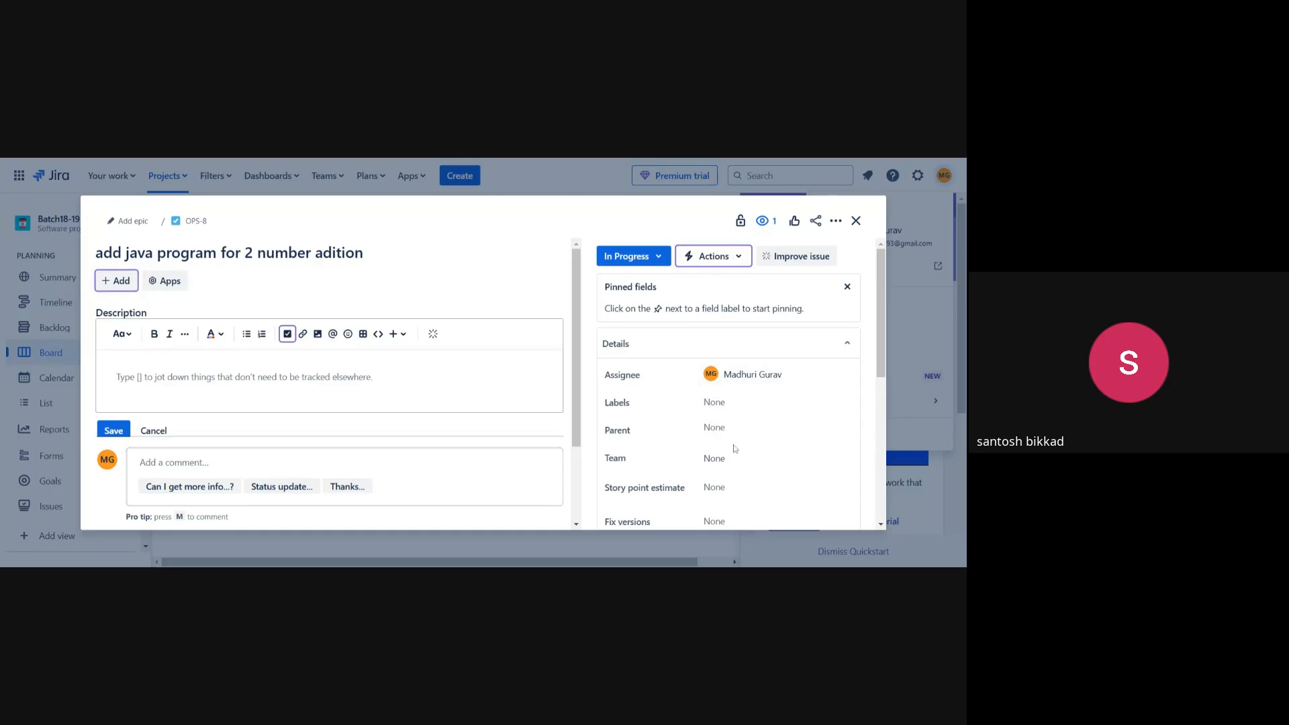
scroll(734, 449, "down", 3)
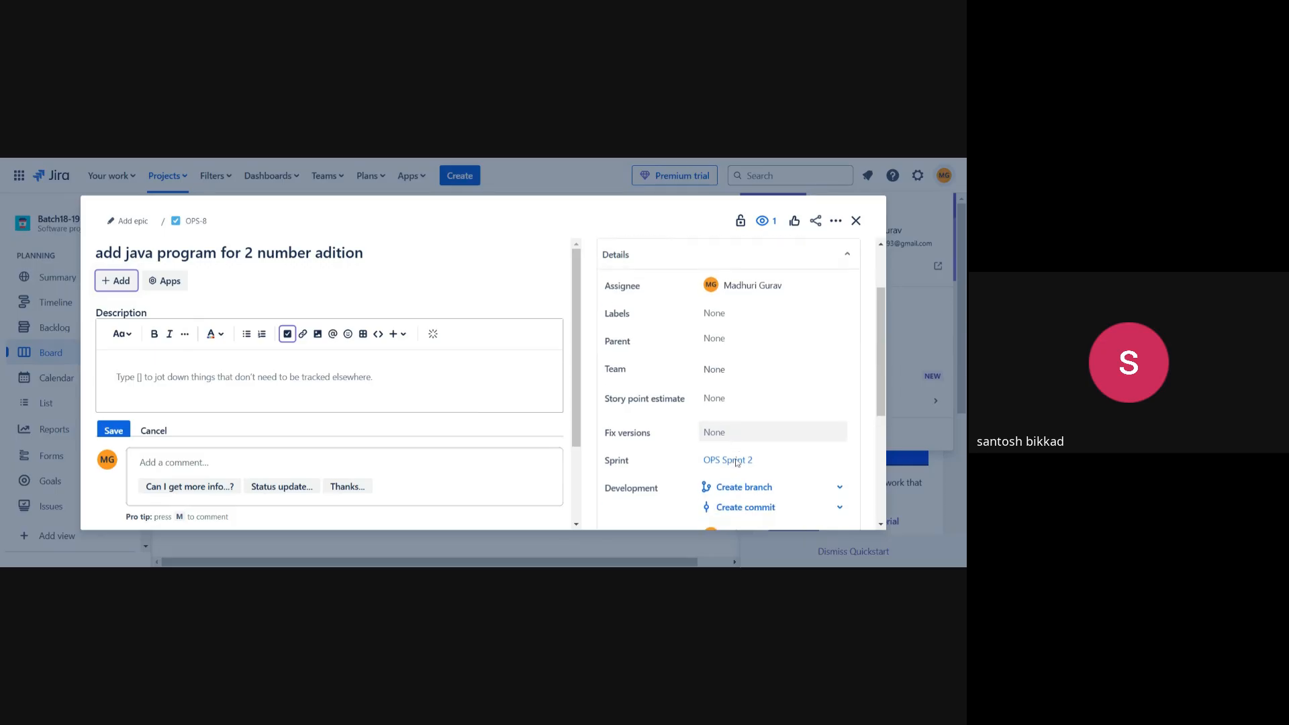
scroll(736, 462, "down", 1)
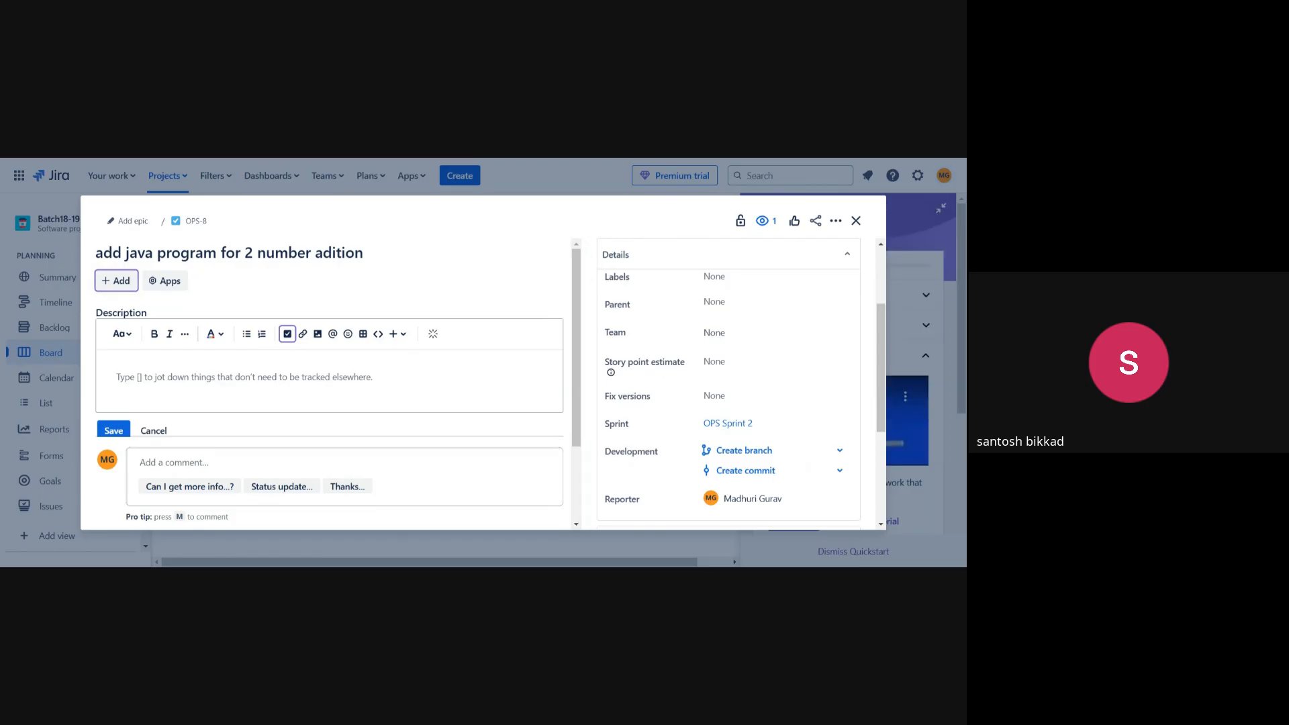
left_click(714, 361)
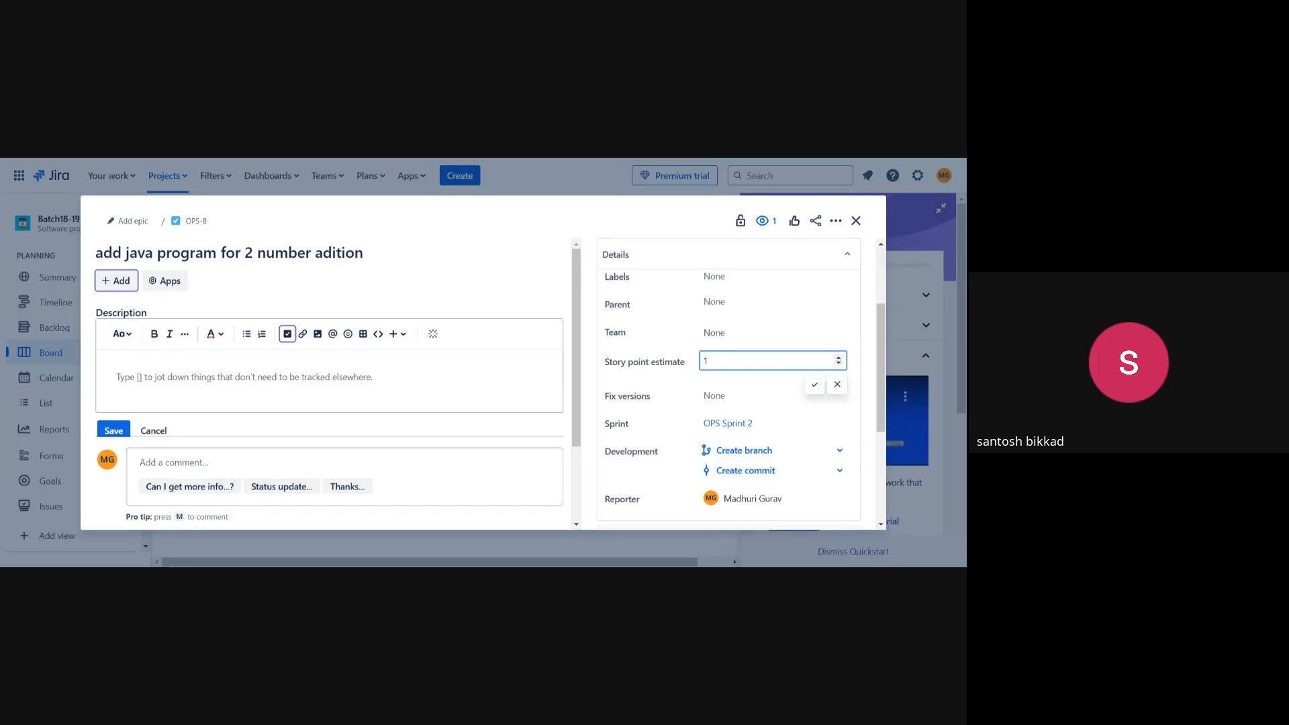
key("Return")
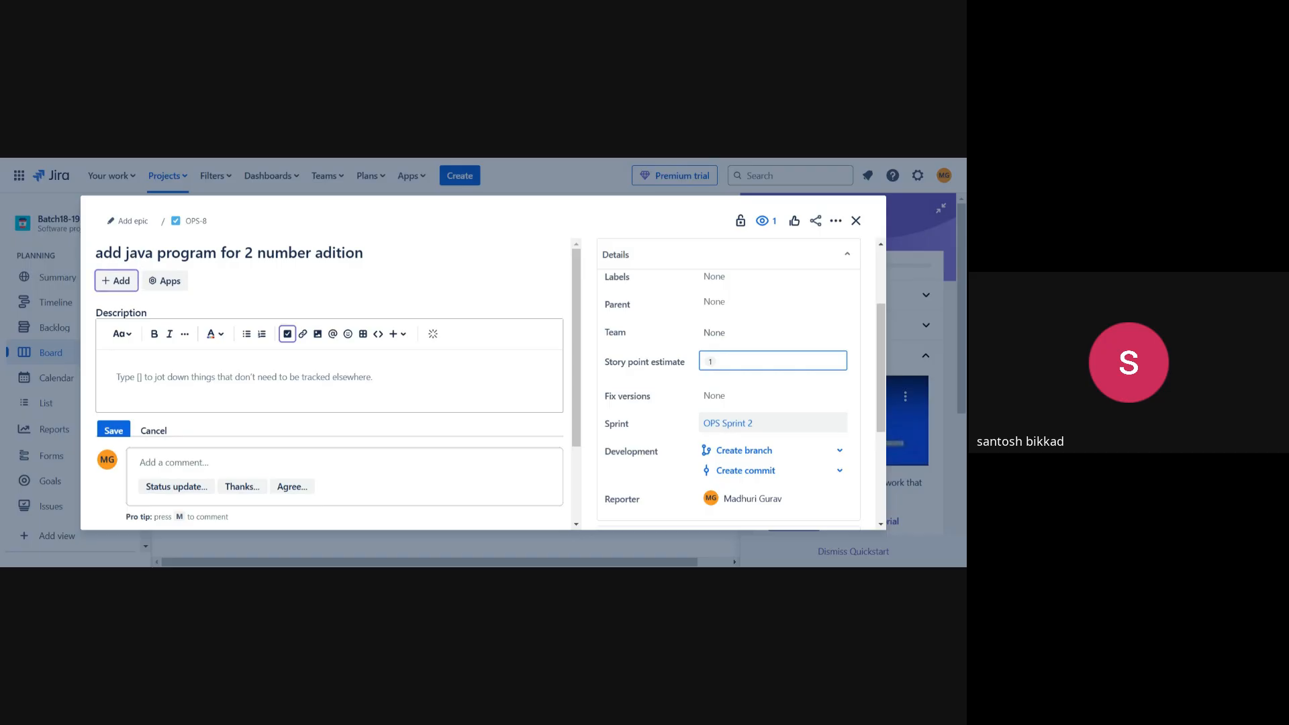
Add two child issues to OPS-8: 'first program' and 'second program'.
left_click(110, 284)
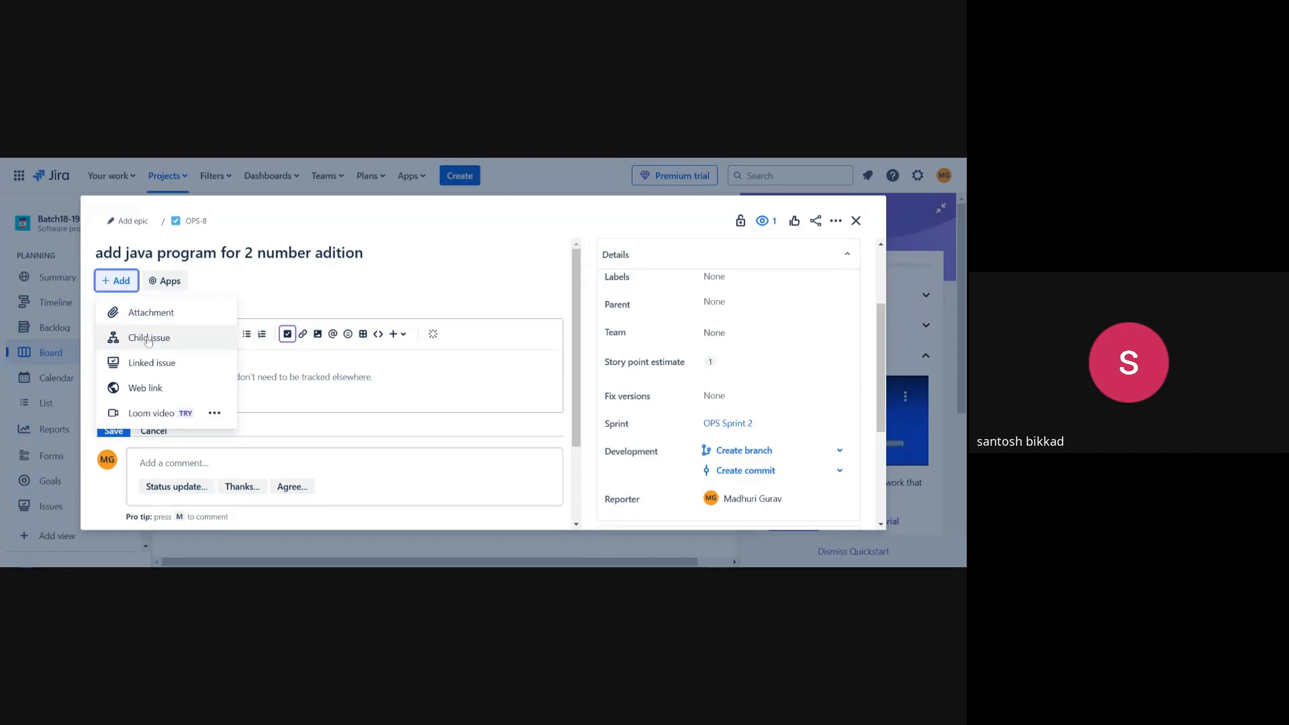
left_click(148, 337)
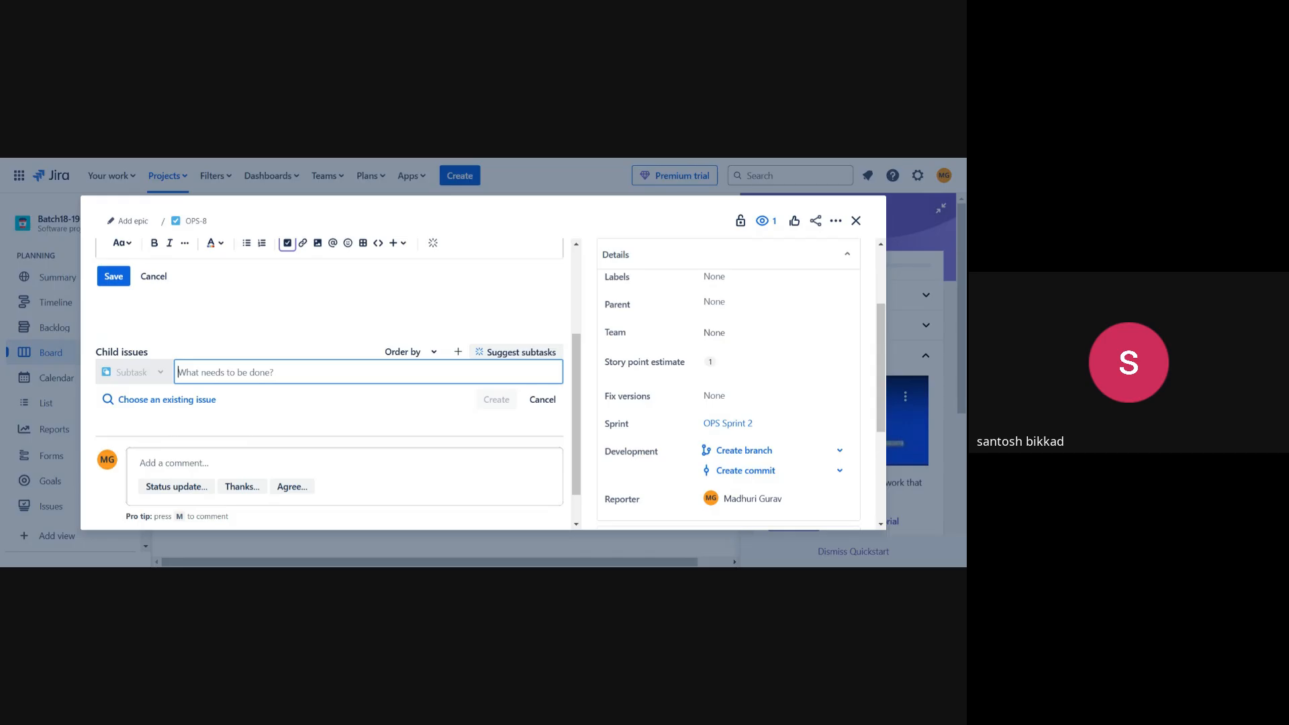
type("t")
type("ir")
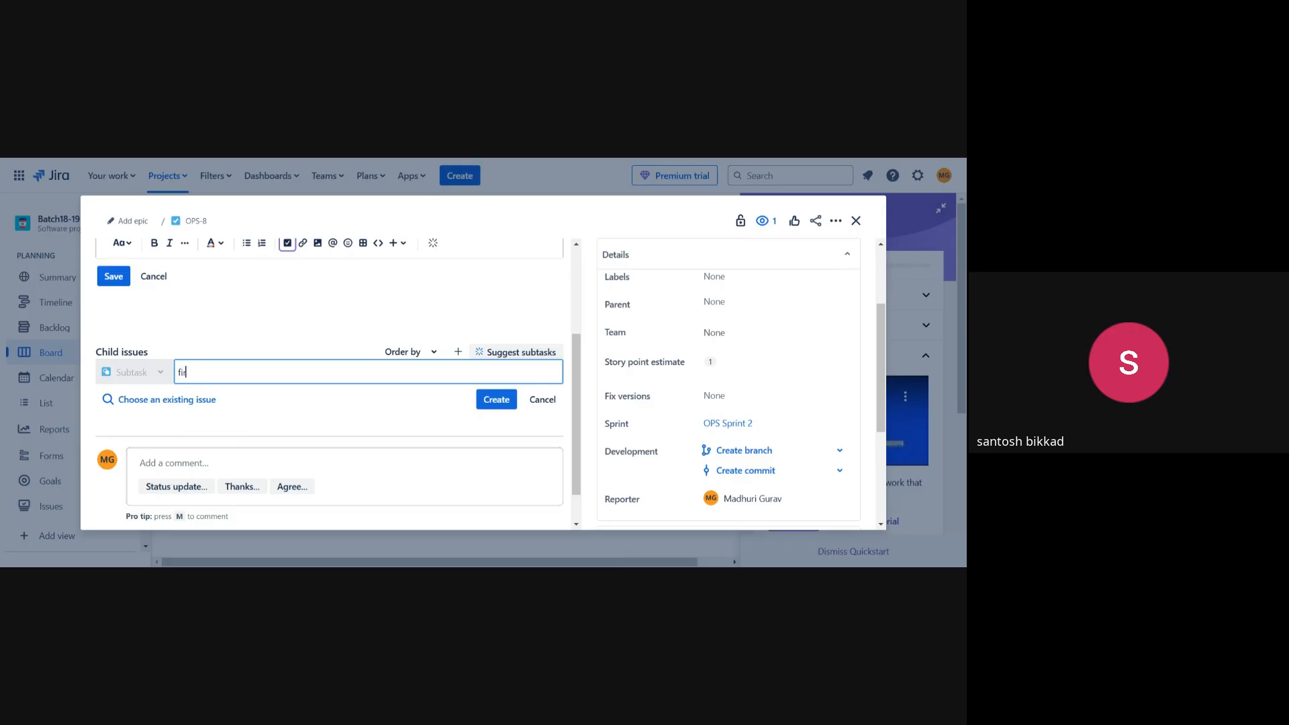
type("st program")
left_click(493, 401)
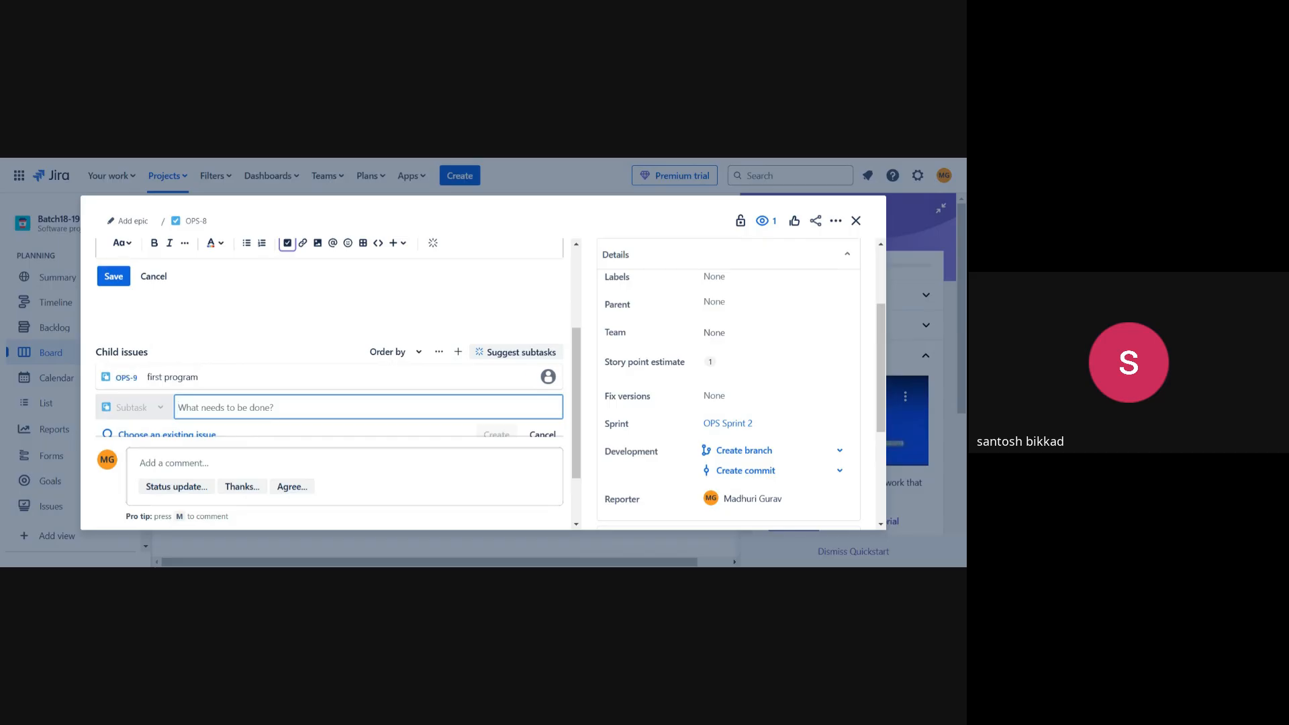
type("second")
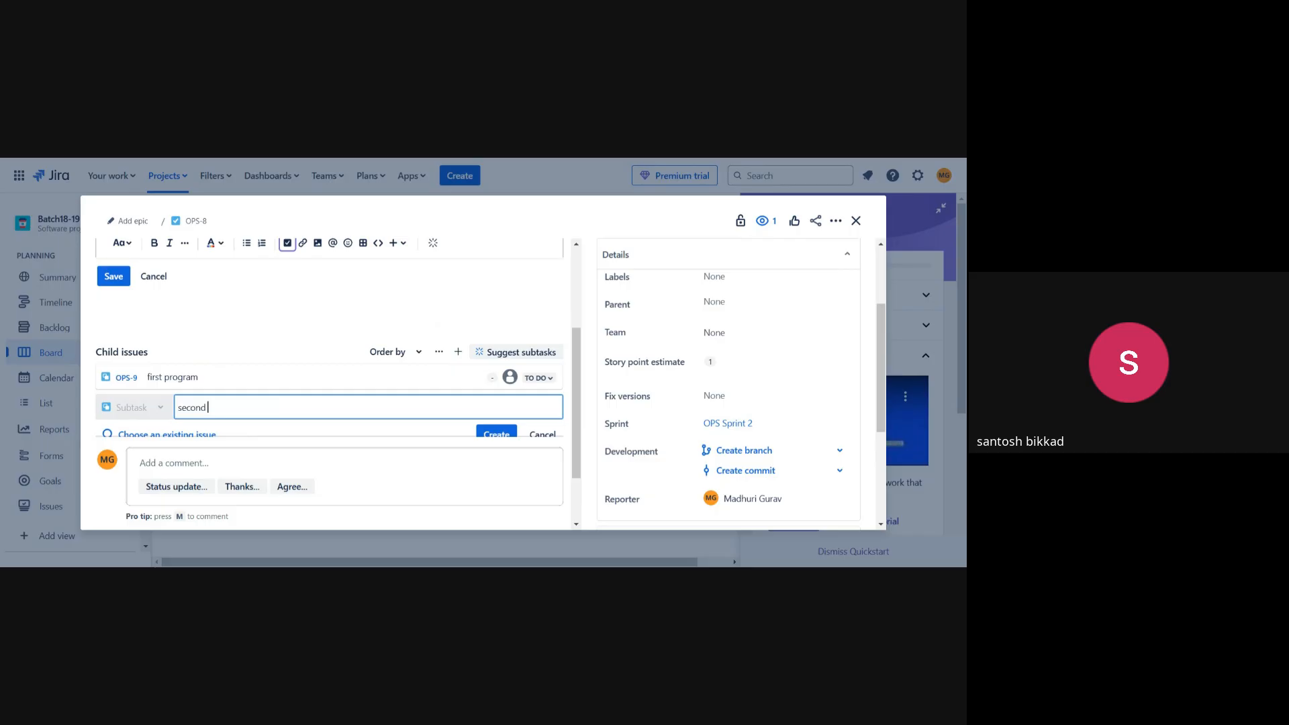
type(" program")
left_click(498, 433)
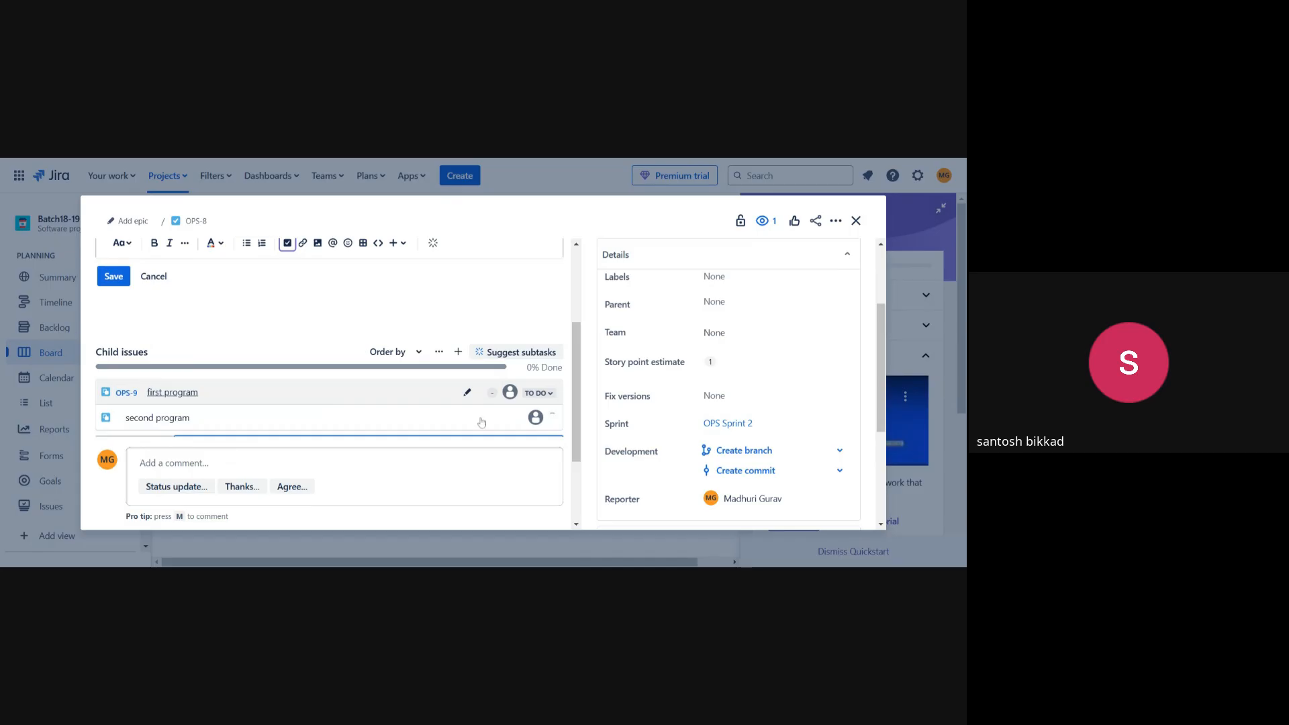
mouse_move(481, 407)
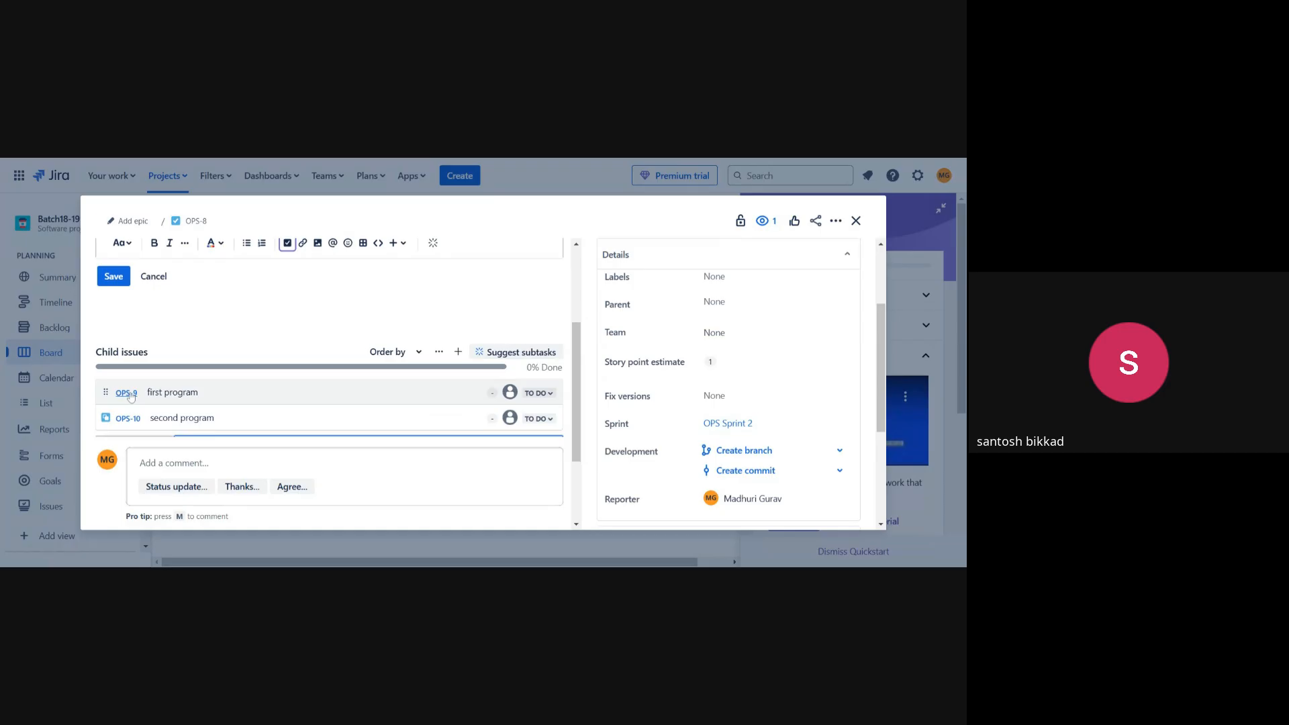
Open child issue OPS-9 'first program' on its own page and assign it to yourself.
left_click(200, 408)
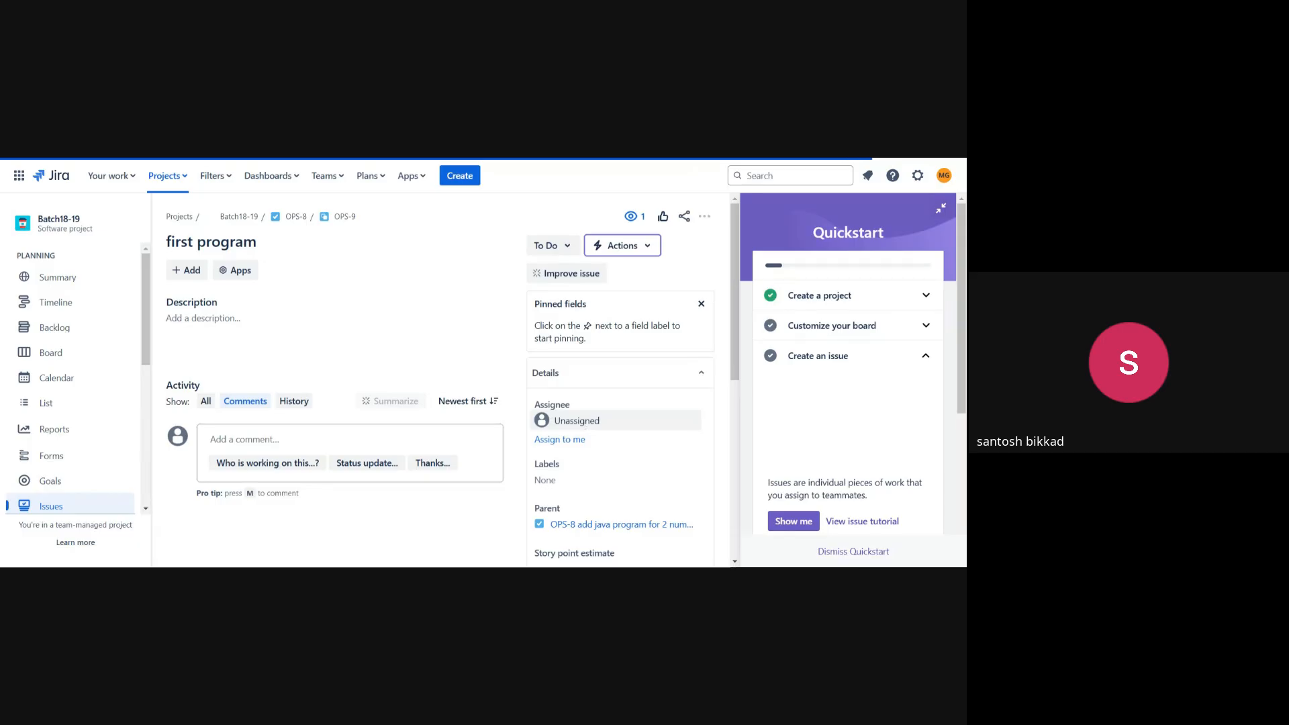
scroll(582, 436, "down", 2)
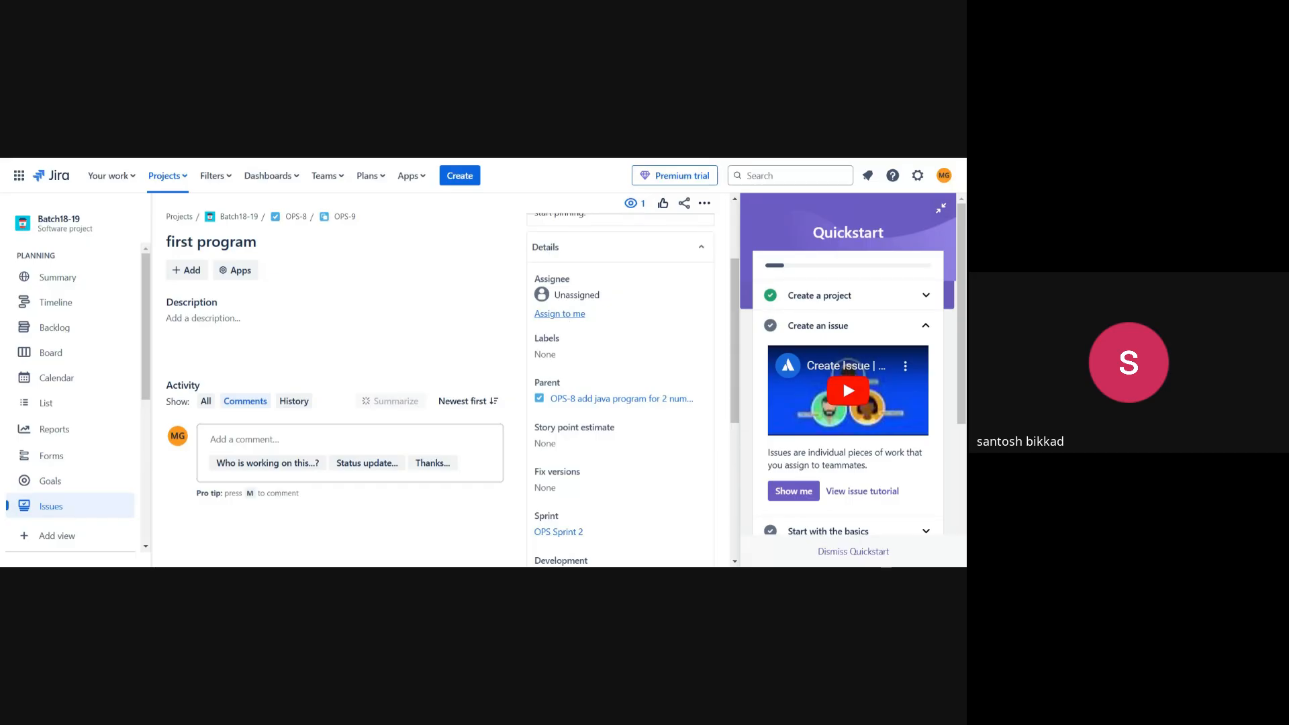
left_click(565, 314)
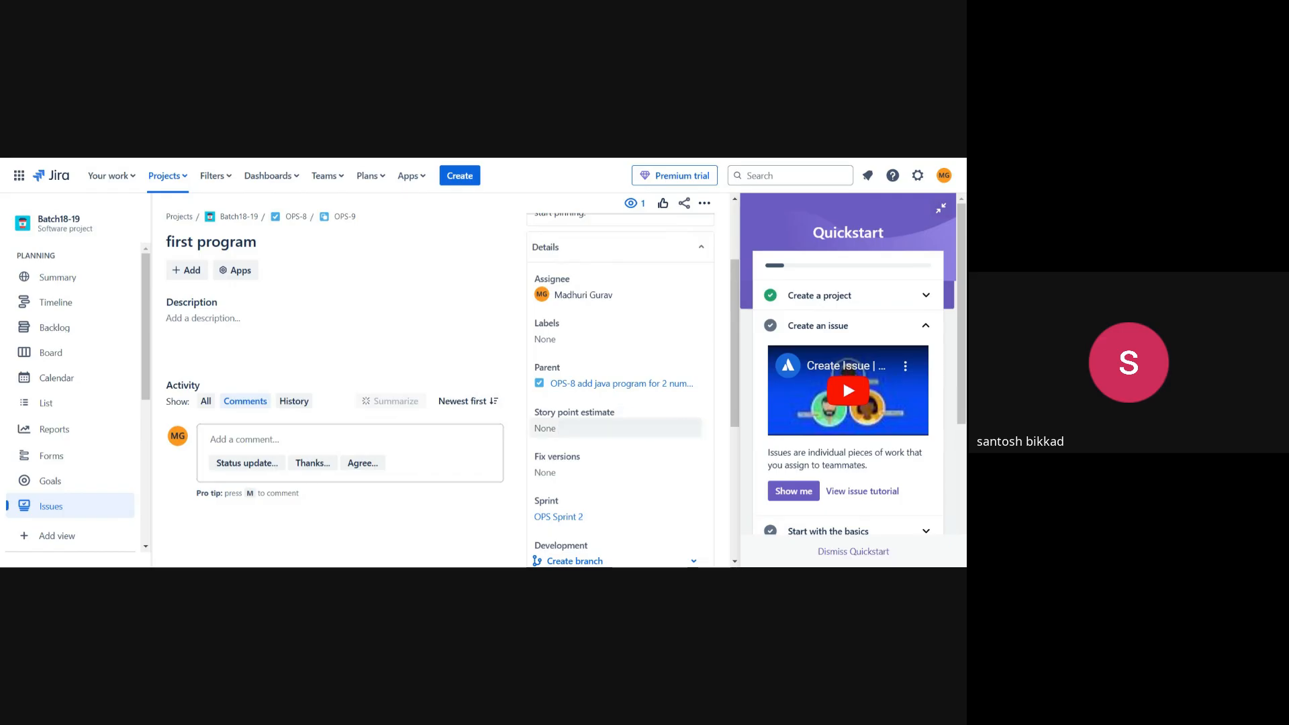
Set OPS-9's story point estimate to 0.5.
left_click(630, 416)
type("0")
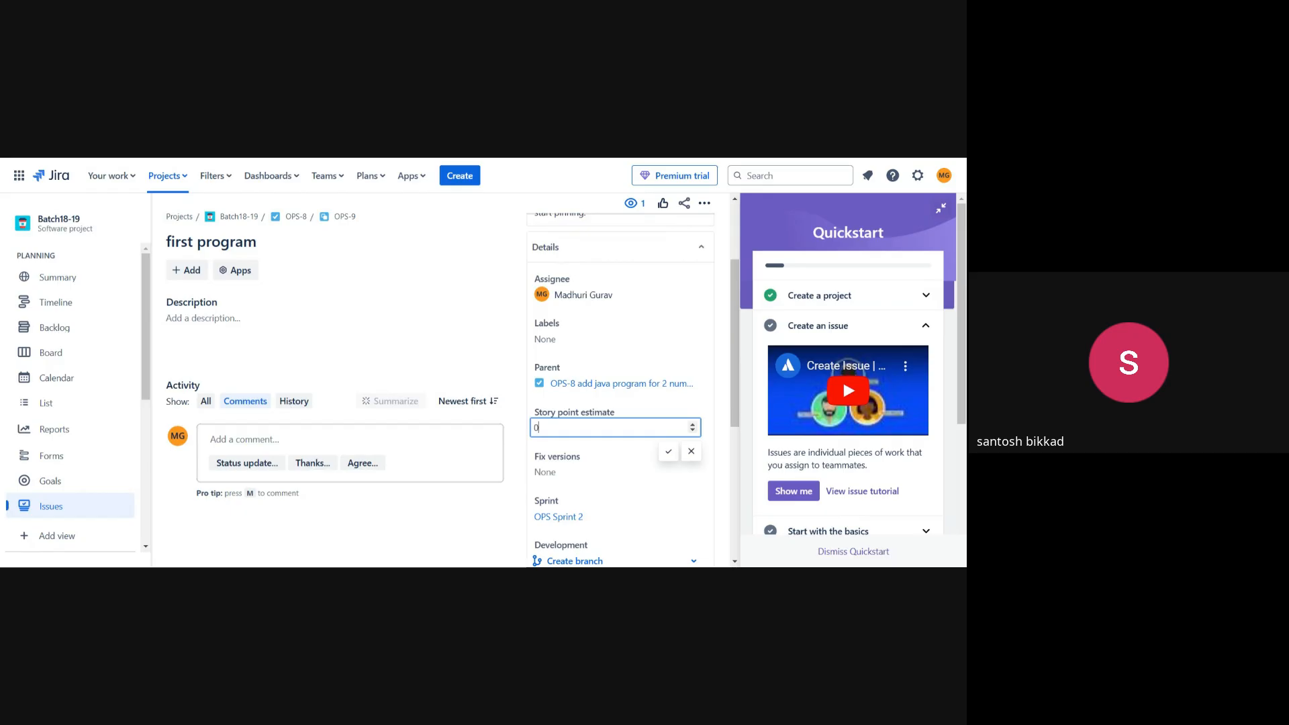
type("5")
key("BackSpace")
type(".")
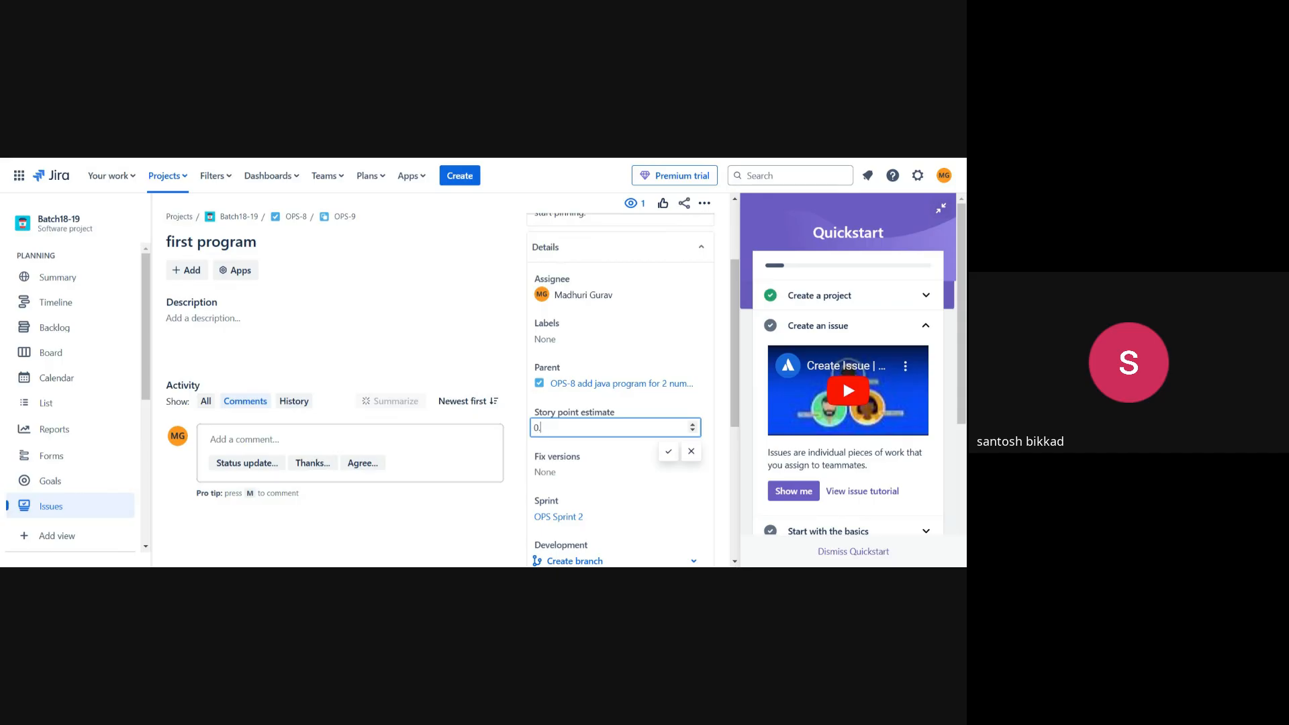
type("05")
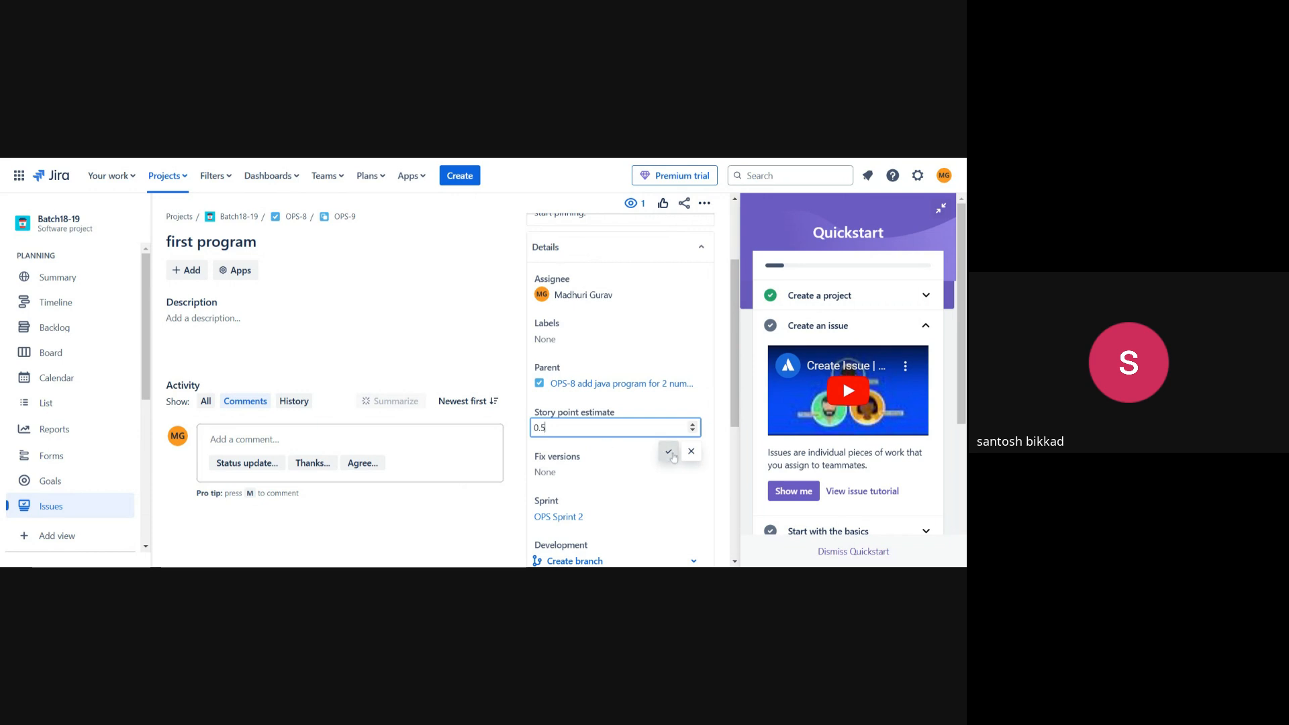
left_click(668, 451)
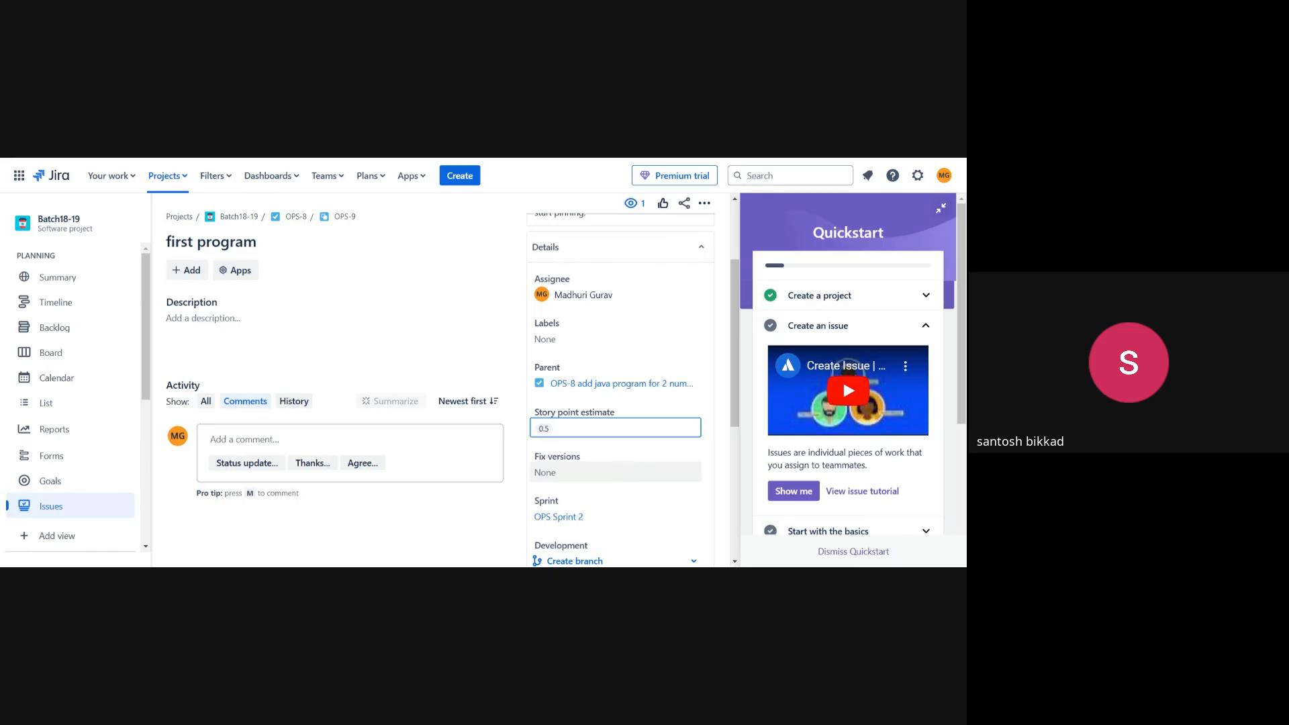
scroll(624, 474, "down", 1)
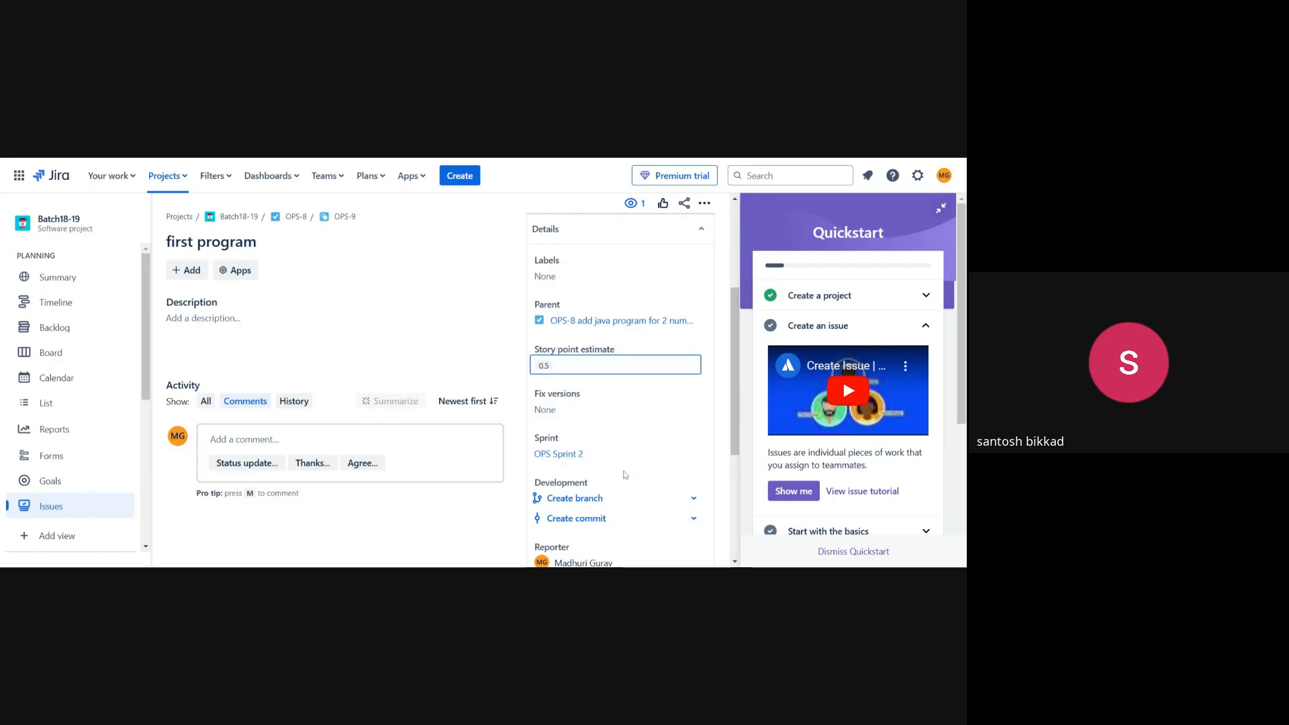
scroll(624, 475, "down", 3)
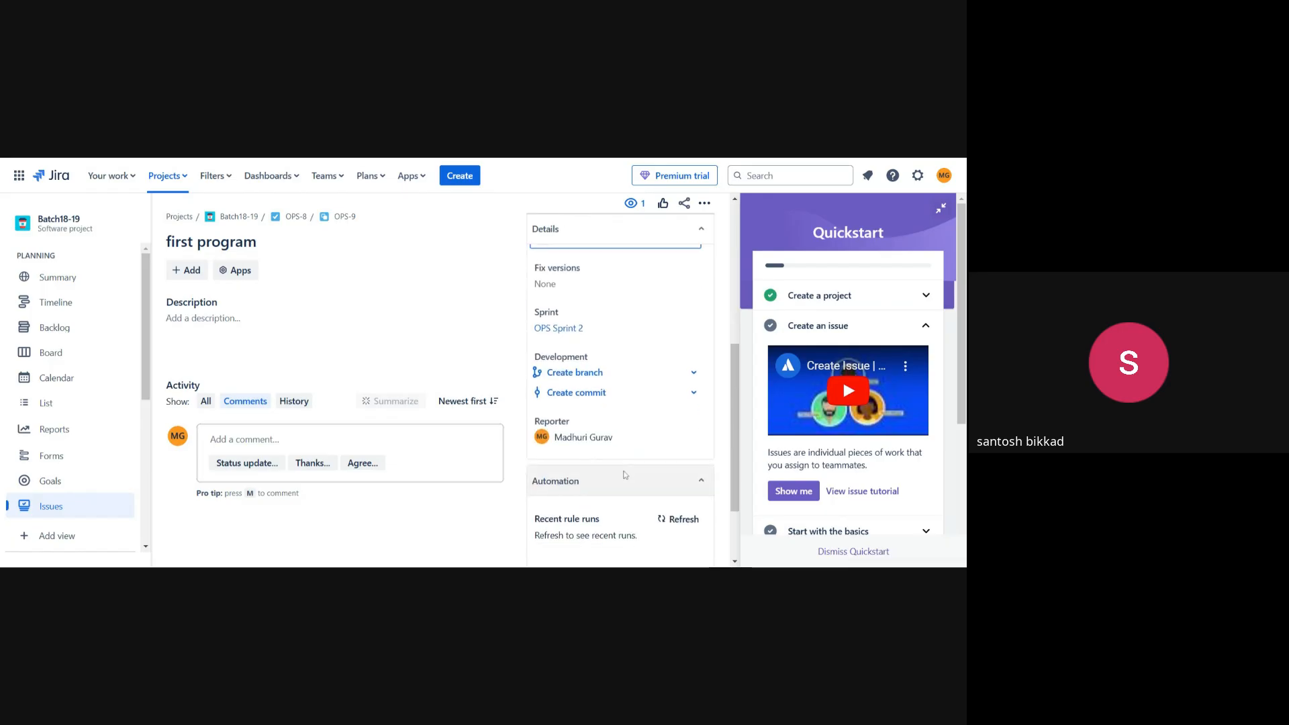
scroll(624, 475, "up", 4)
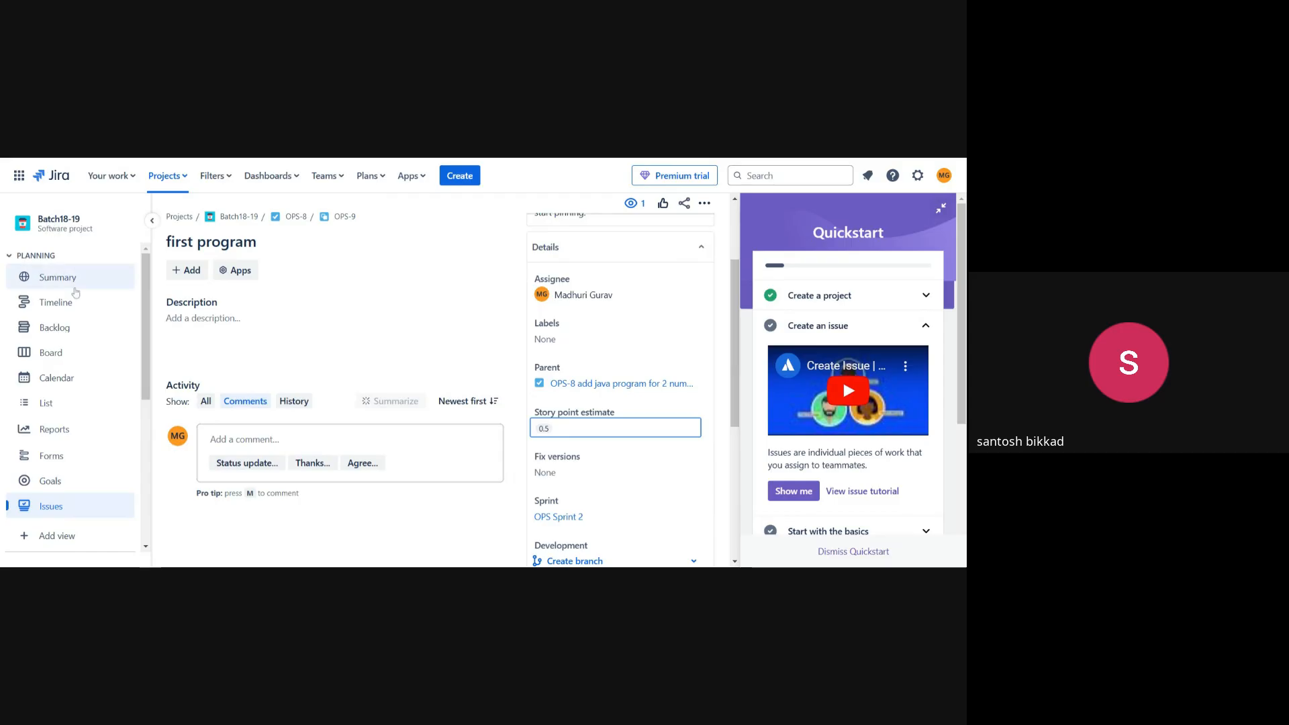
scroll(74, 296, "down", 1)
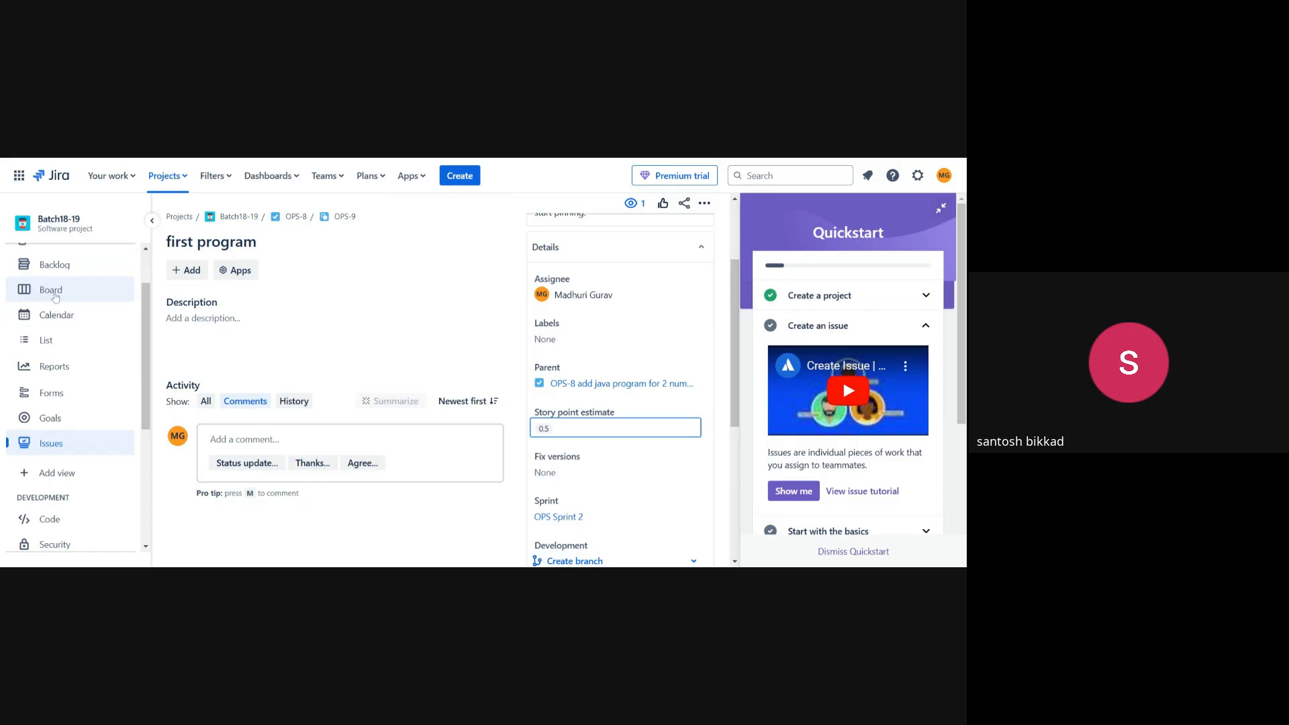
Go back to OPS-8 and open child issue OPS-10 'second program' on its full page.
left_click(55, 297)
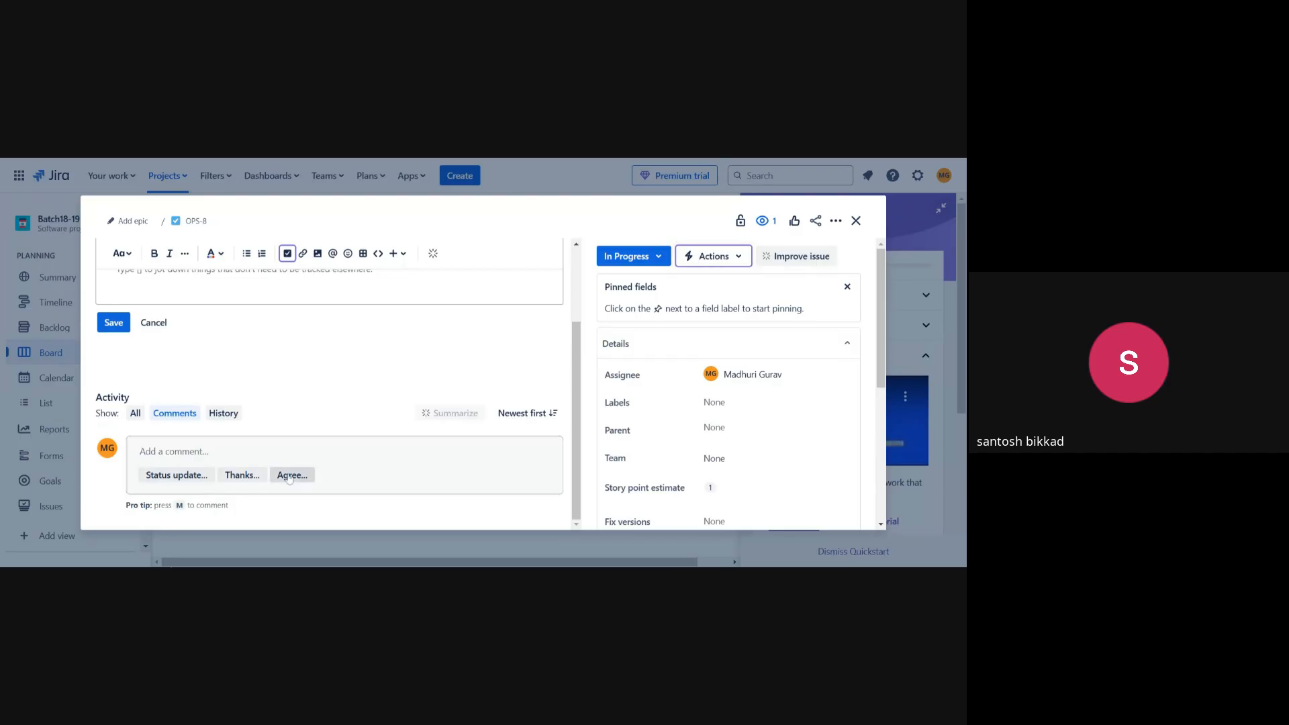
scroll(282, 467, "down", 5)
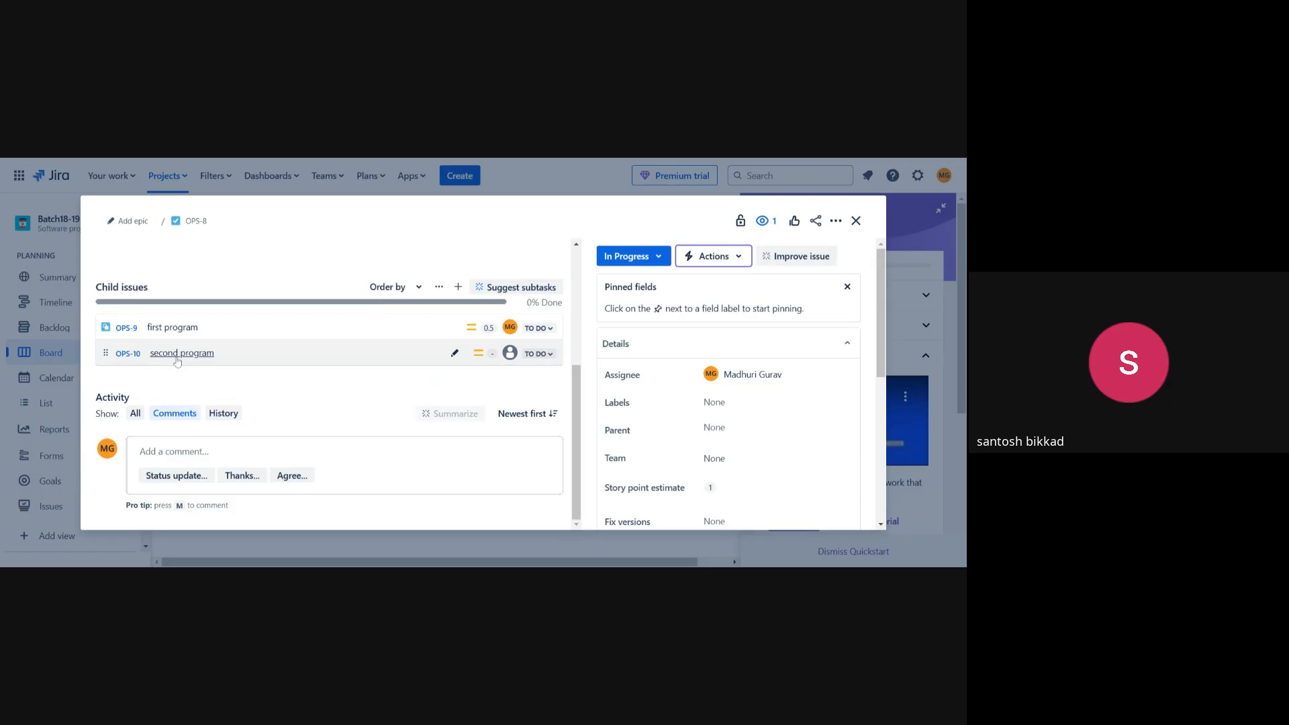
left_click(125, 356)
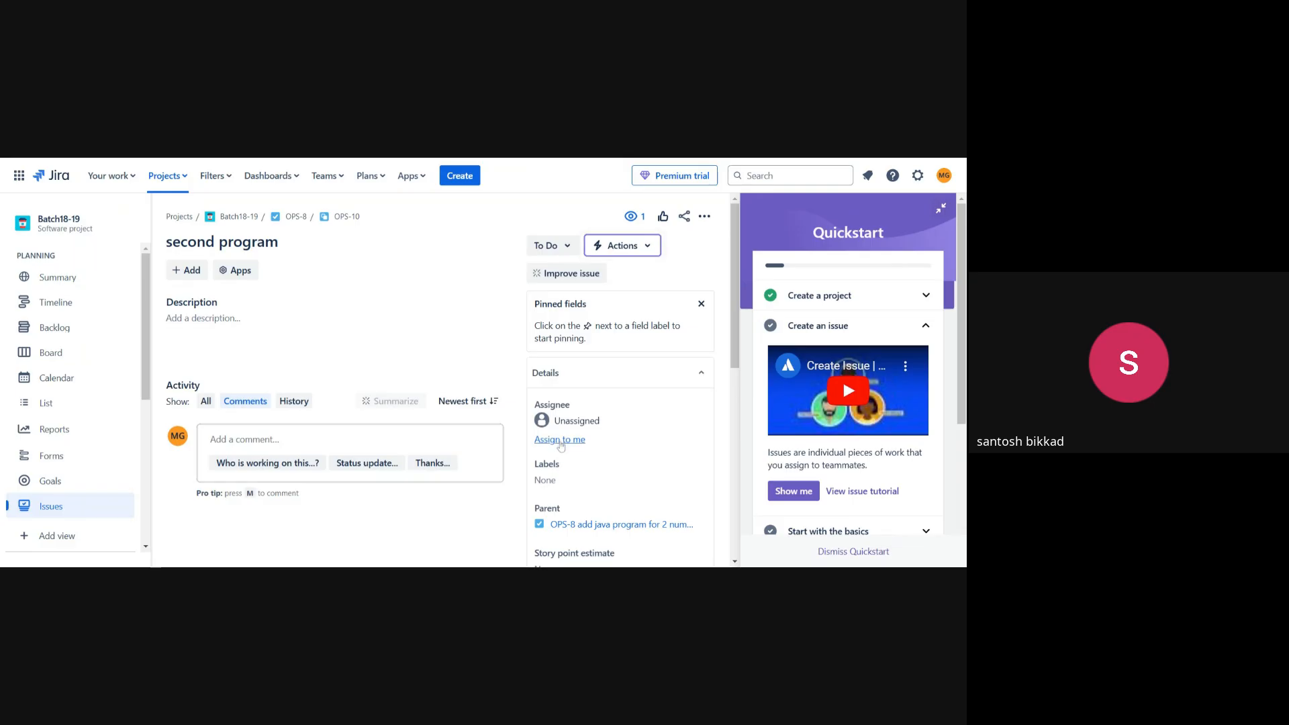
Assign OPS-10 to yourself, estimate it at 0.5 story points, and return to the board.
left_click(559, 440)
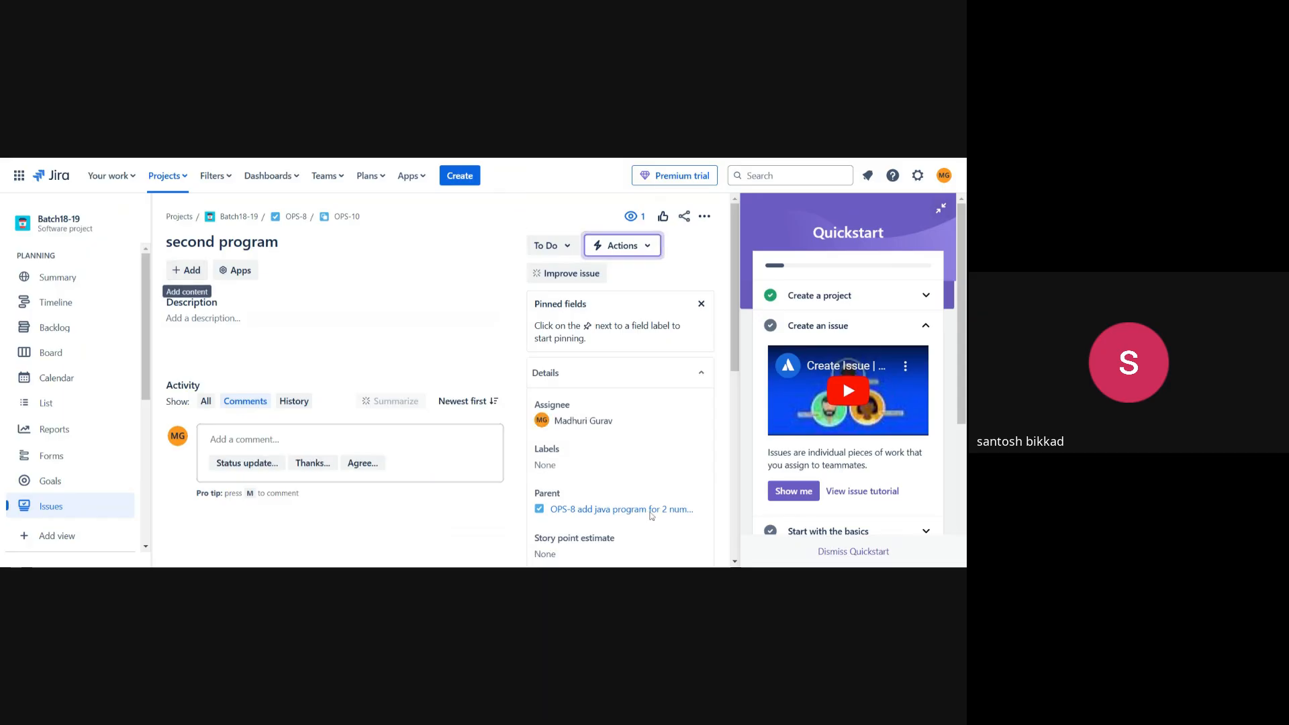
scroll(630, 492, "down", 2)
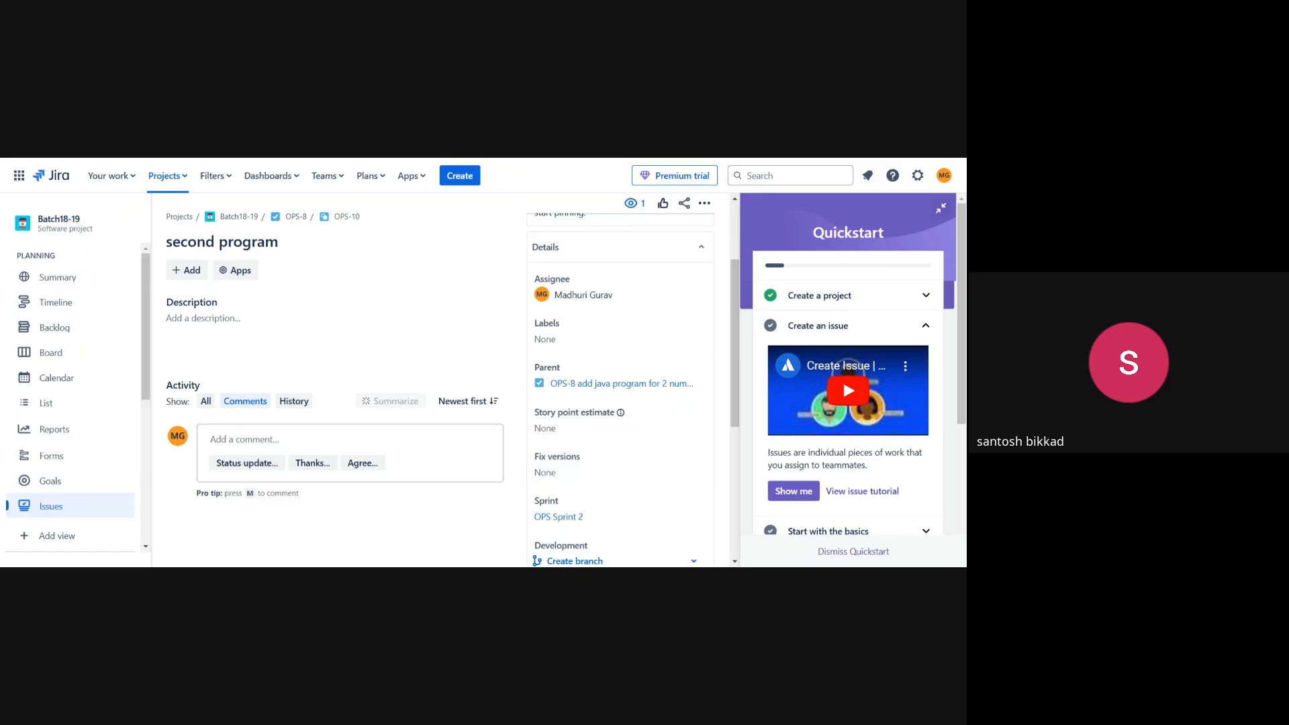
left_click(584, 428)
type("0")
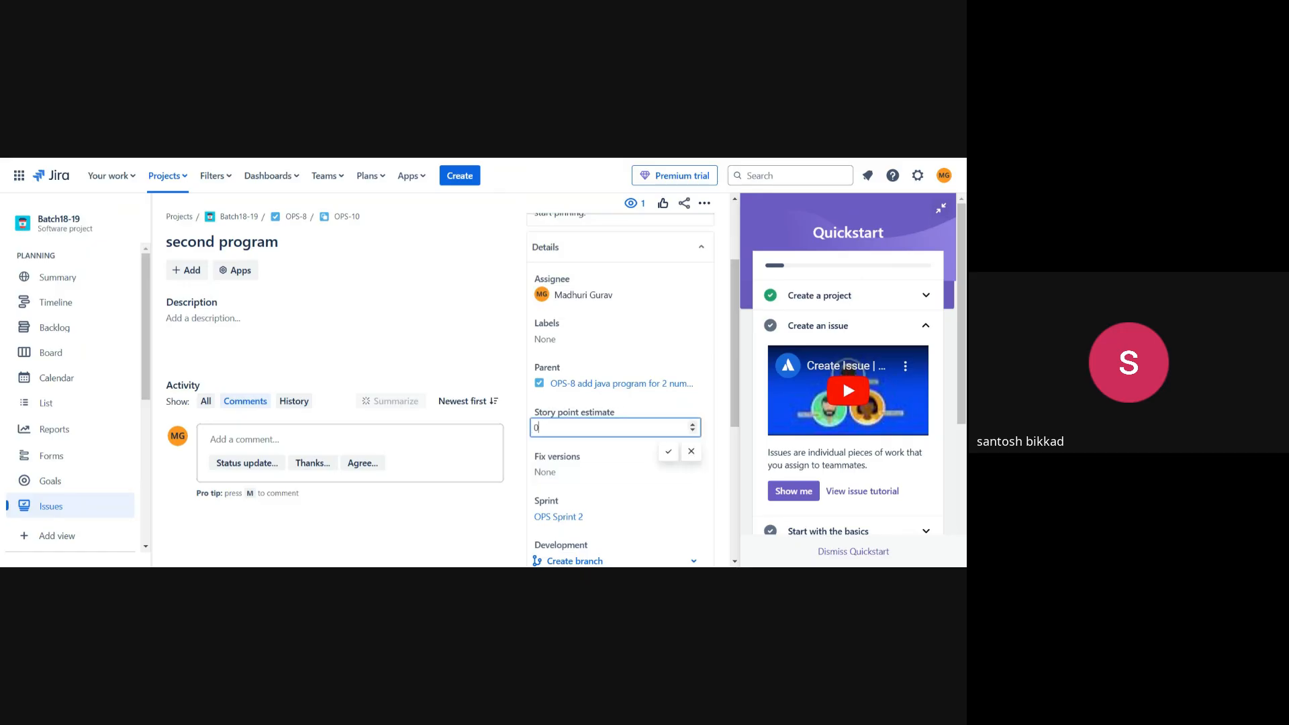
type(".5")
left_click(668, 451)
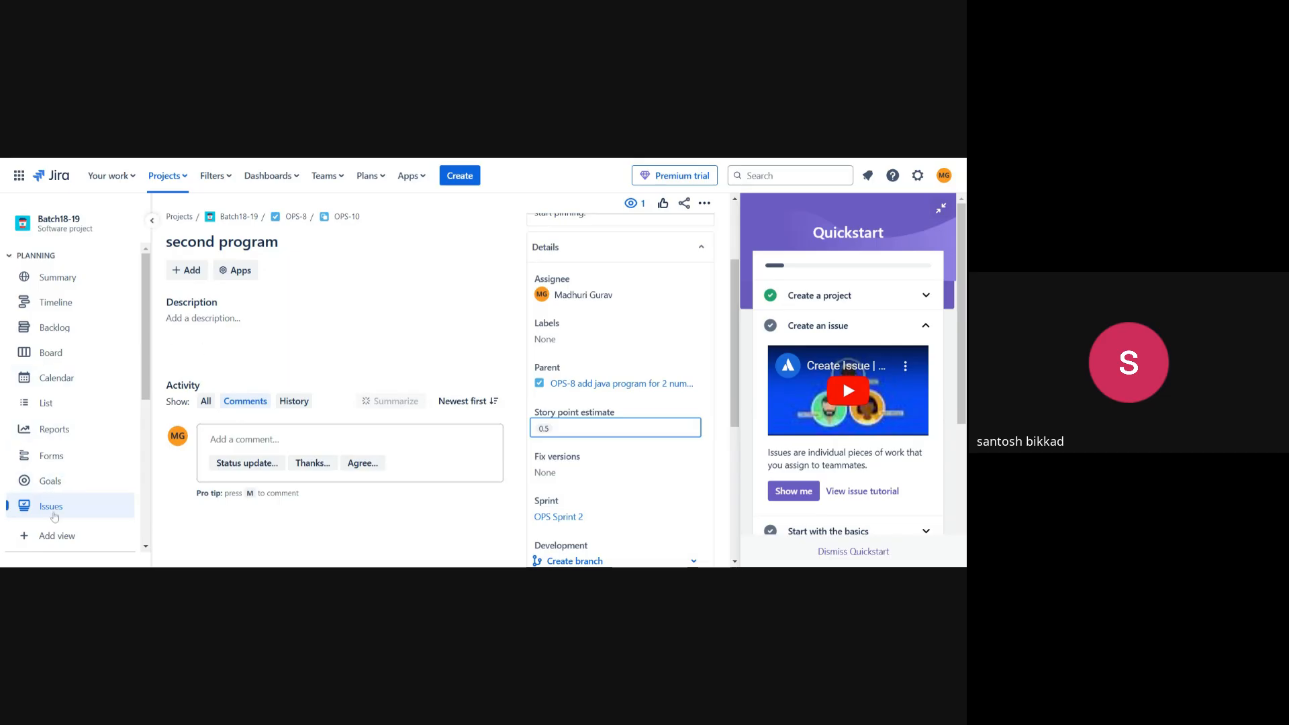
left_click(50, 352)
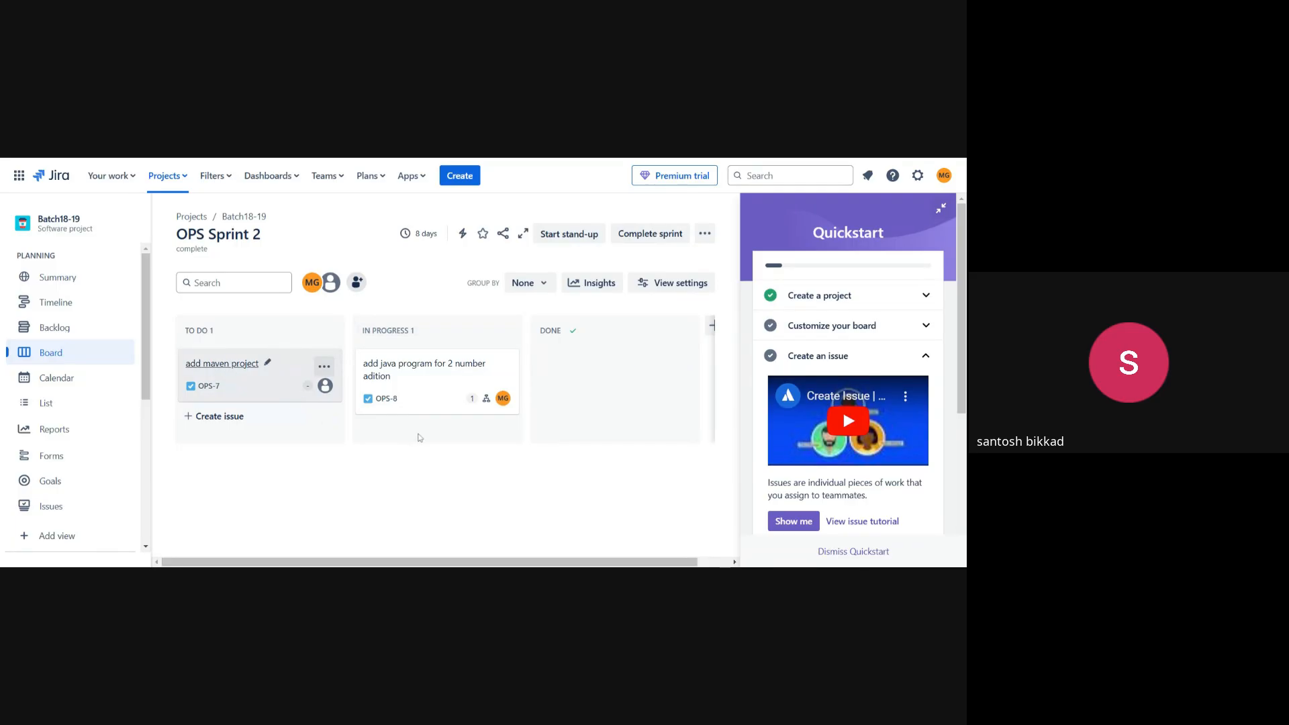
Open OPS-7 'add maven project', assign it to yourself, and estimate it at 1 story point.
left_click(314, 399)
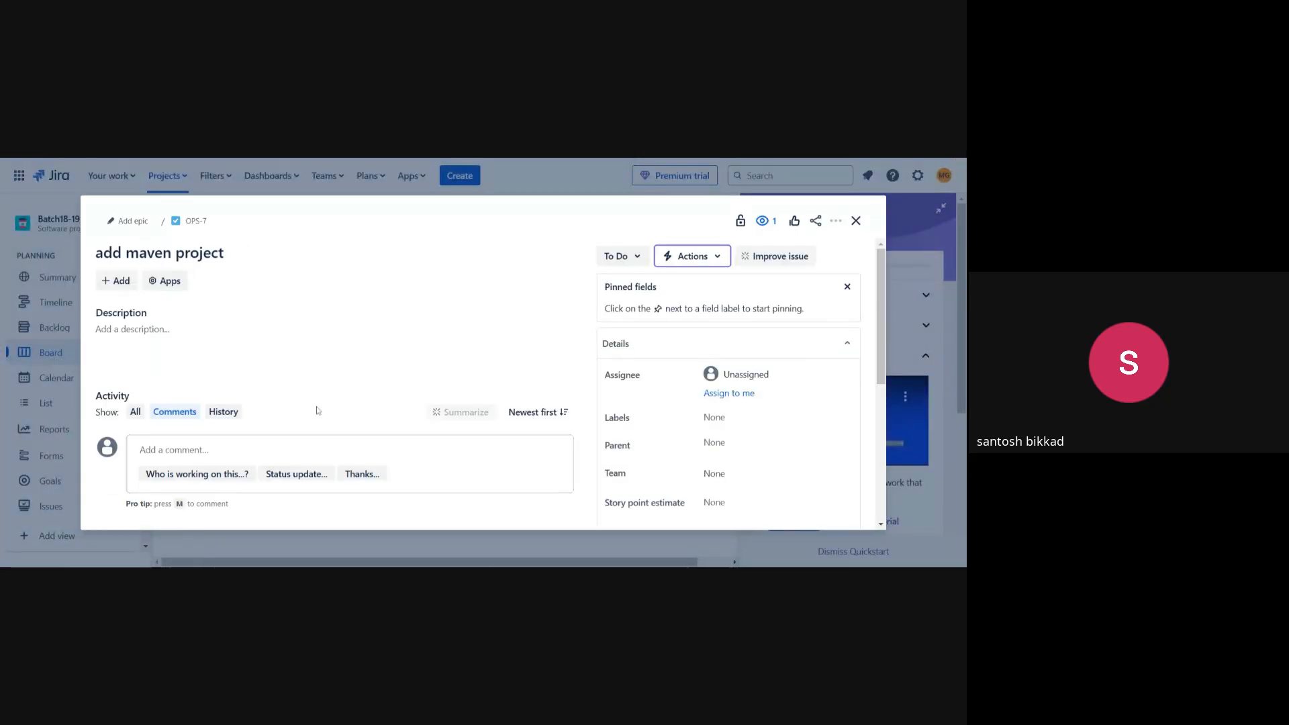
left_click(739, 393)
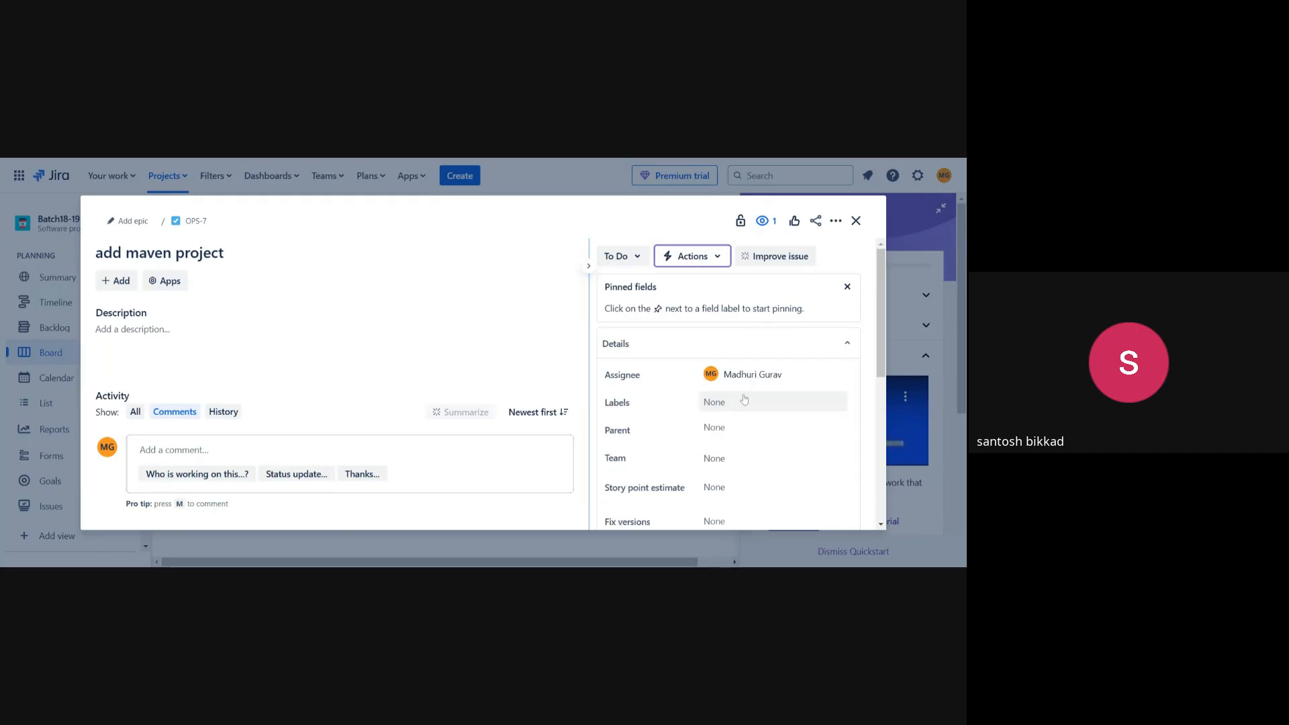
scroll(717, 454, "down", 3)
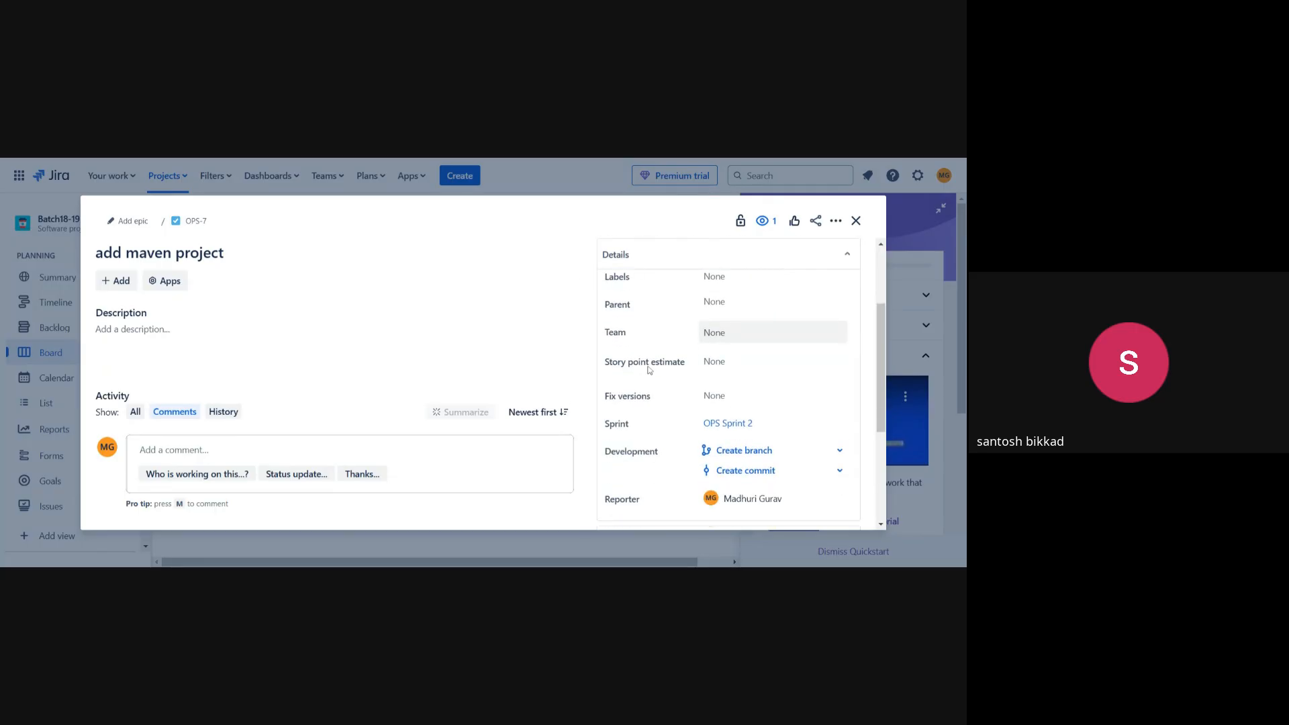
left_click(739, 361)
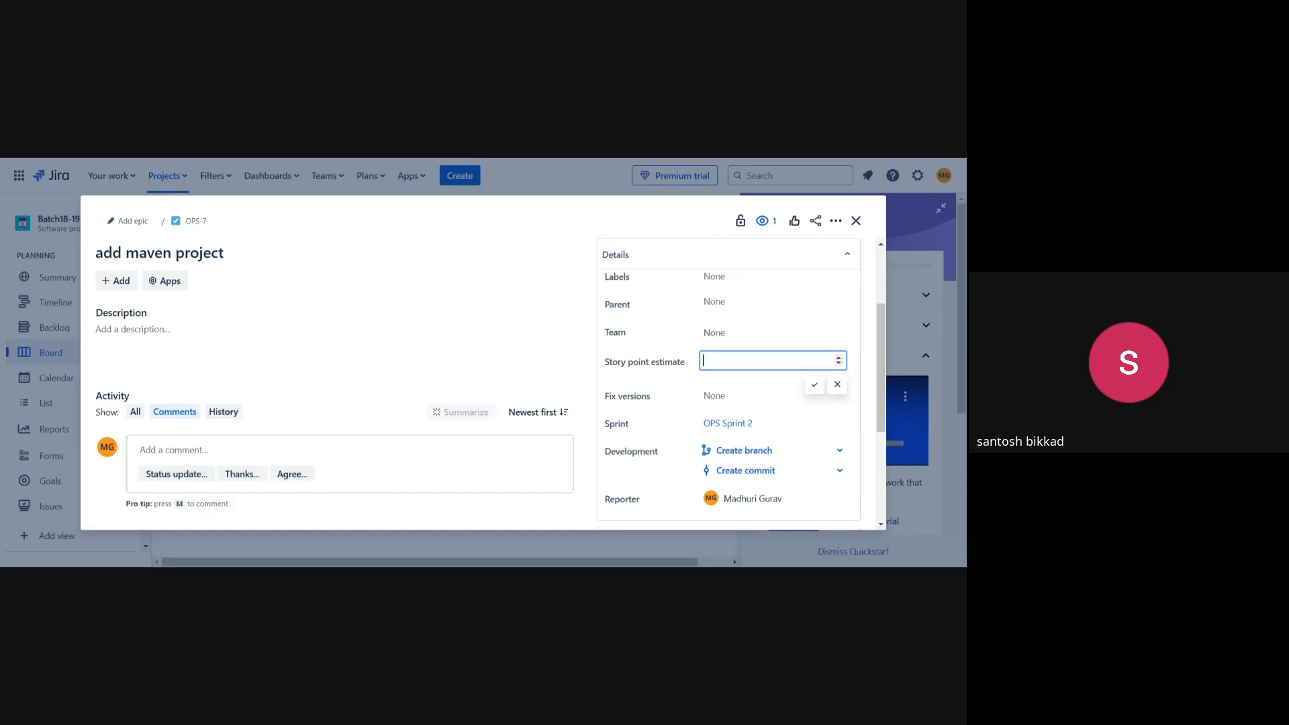
left_click(814, 384)
Move OPS-7 from To Do to In Progress and close the issue.
scroll(715, 405, "up", 2)
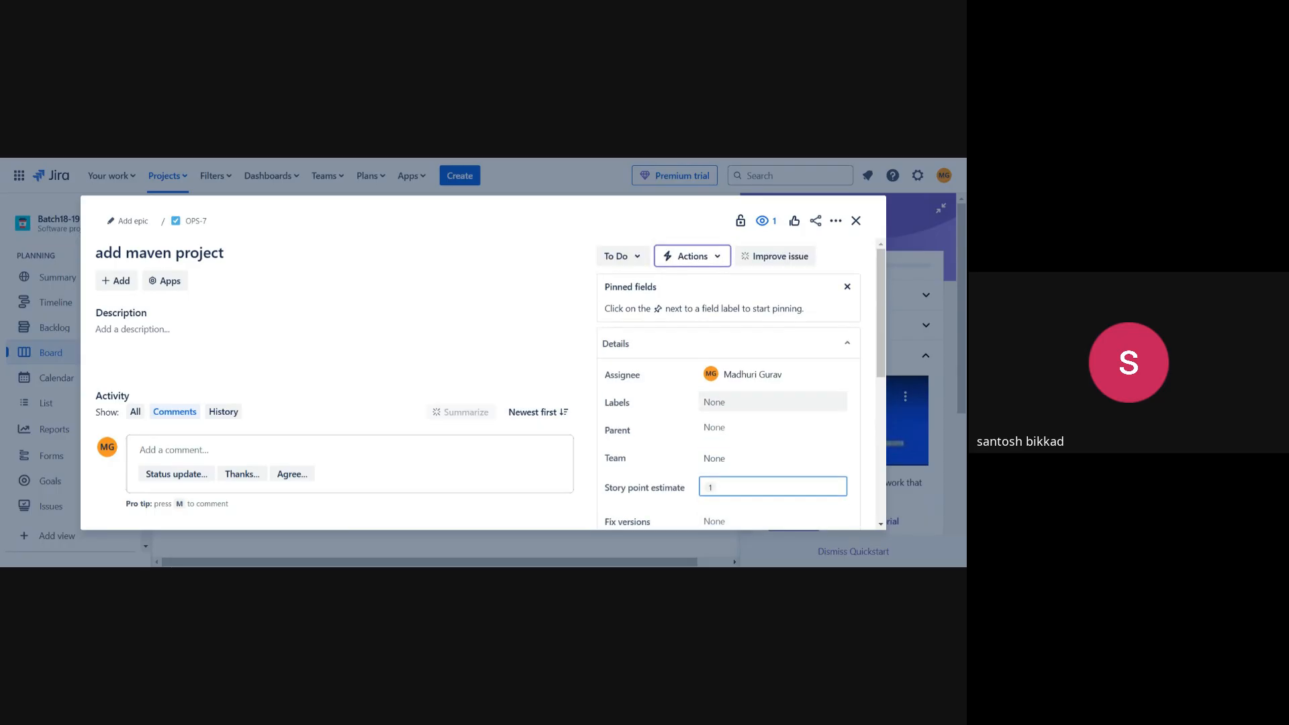
left_click(625, 262)
left_click(630, 285)
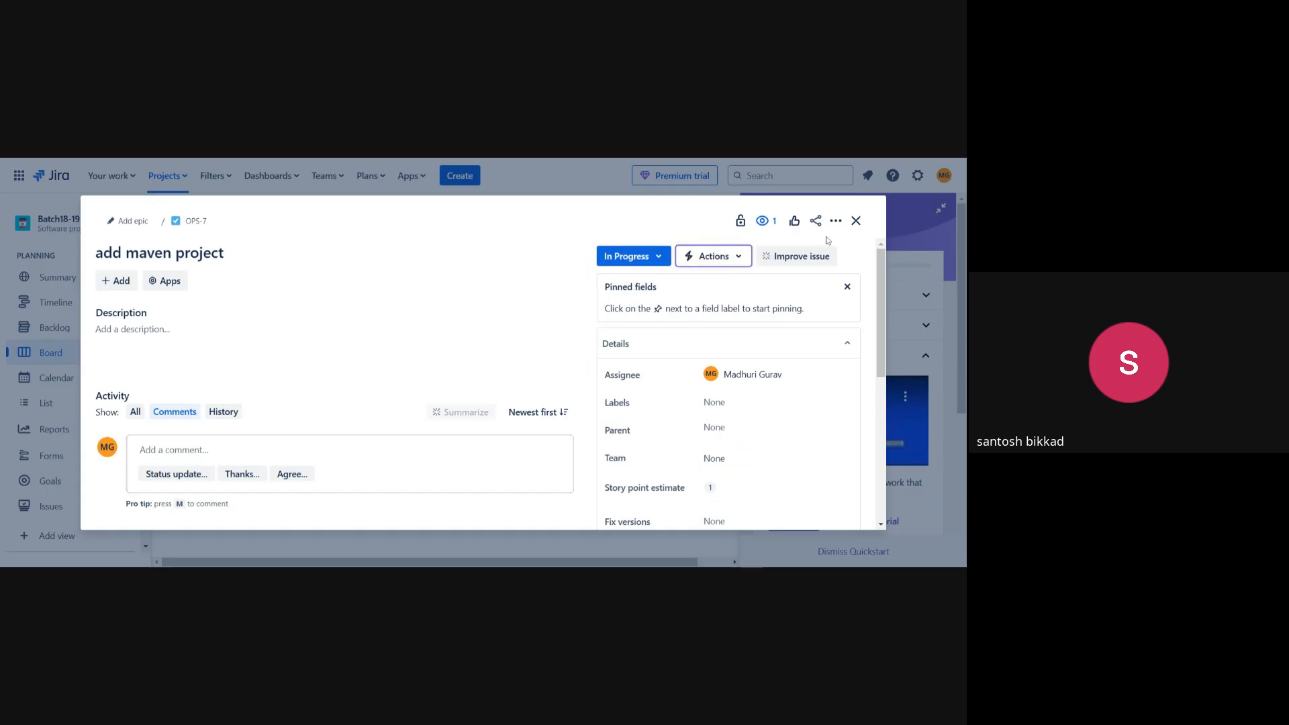
left_click(856, 222)
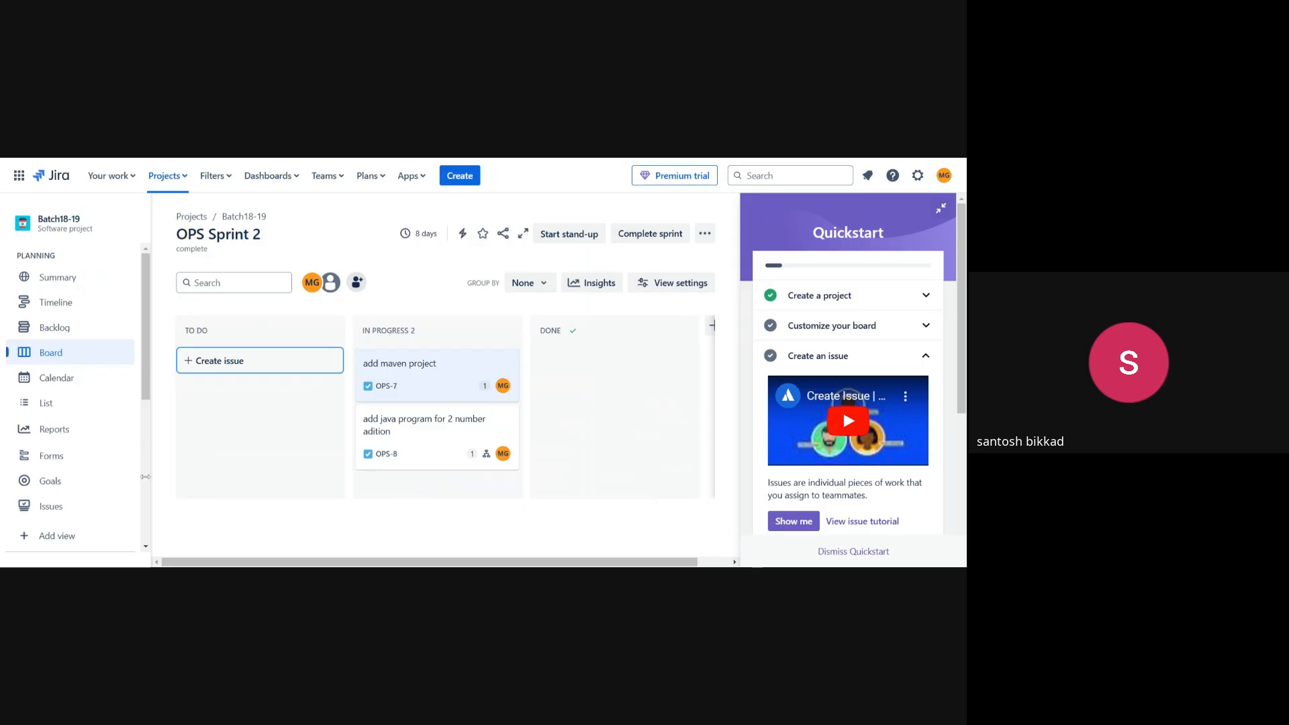
Mark parent OPS-8 as Done, then open child issue OPS-9 'first program'.
scroll(49, 494, "down", 1)
scroll(49, 494, "down", 1)
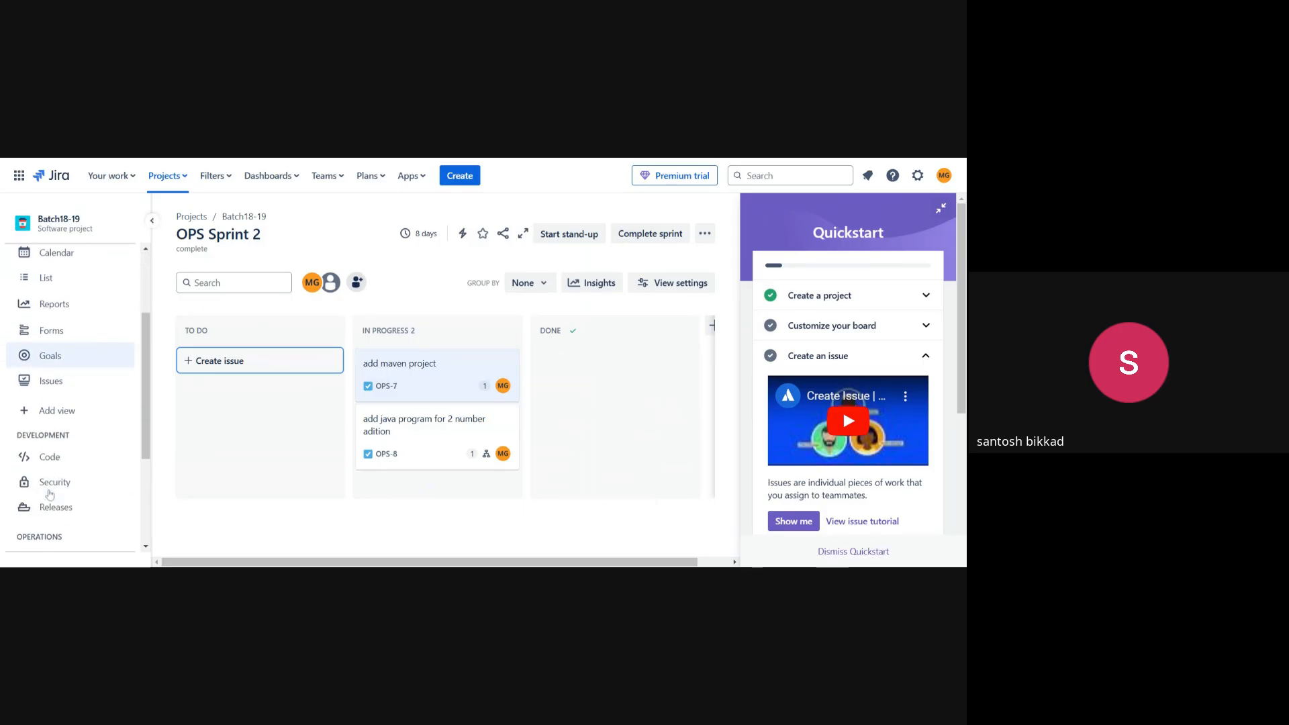
scroll(49, 494, "down", 3)
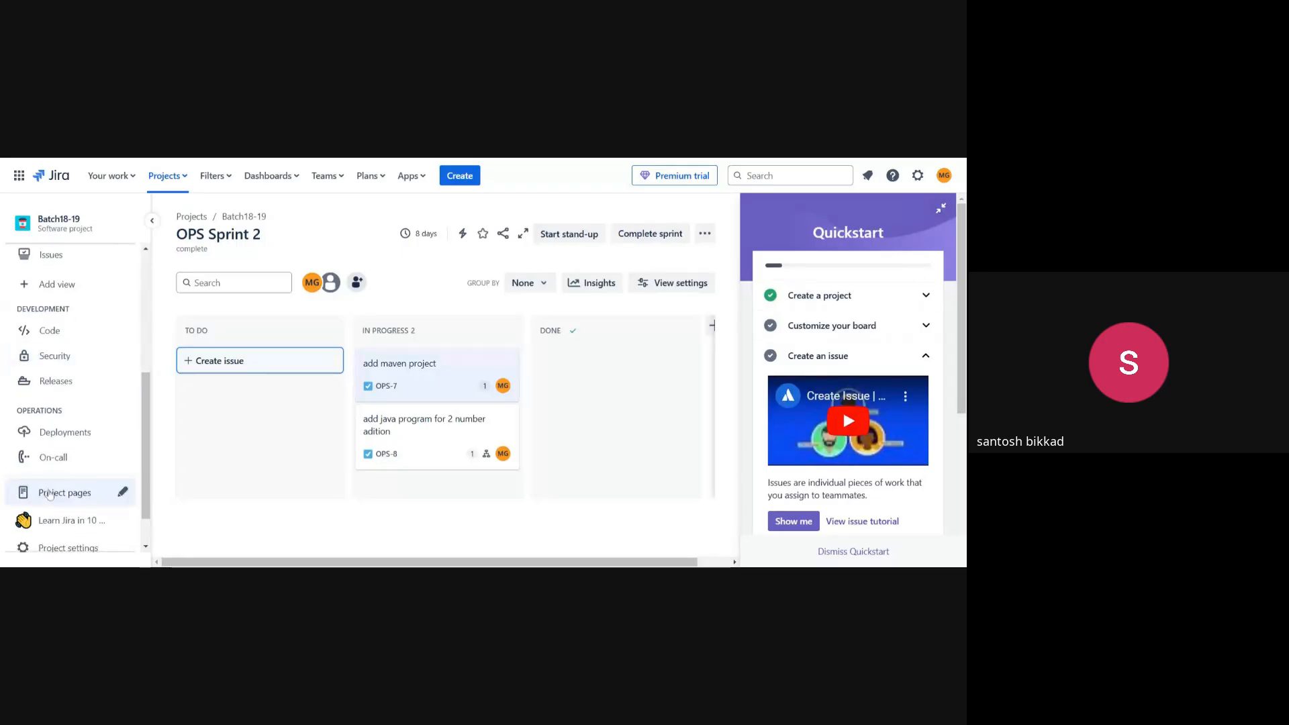
scroll(49, 494, "up", 3)
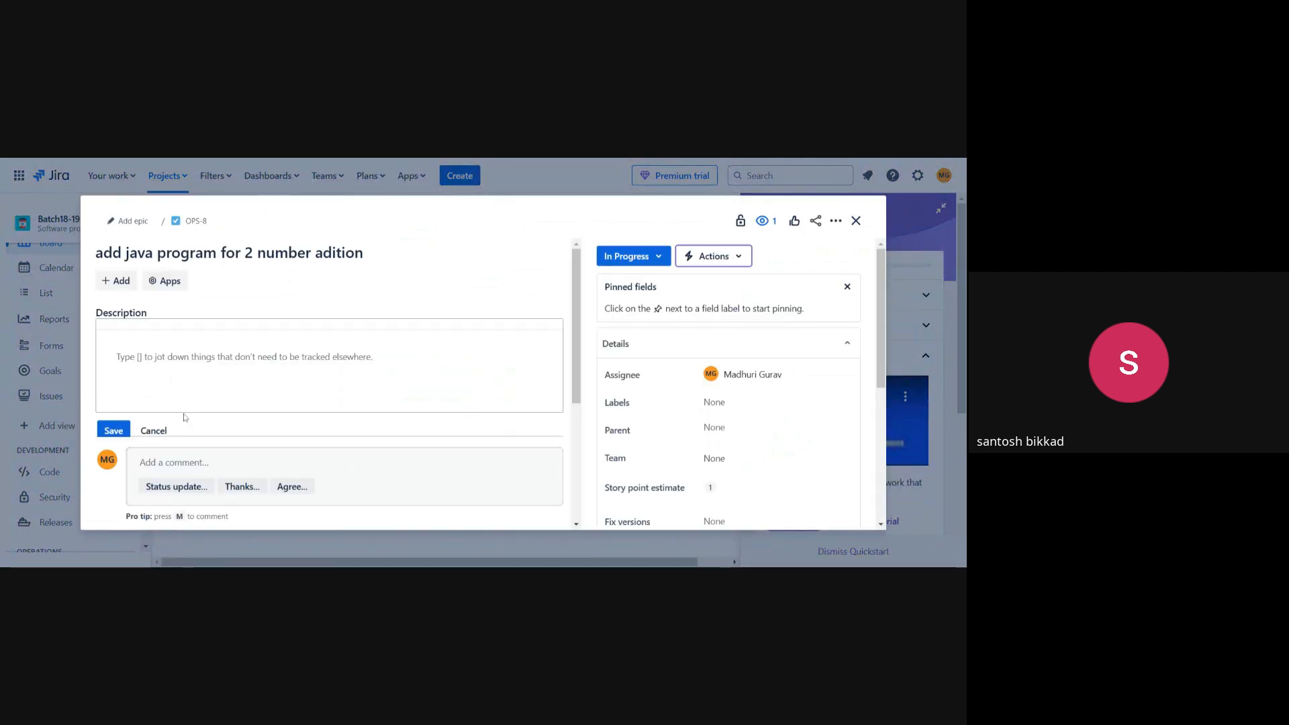
scroll(222, 443, "down", 3)
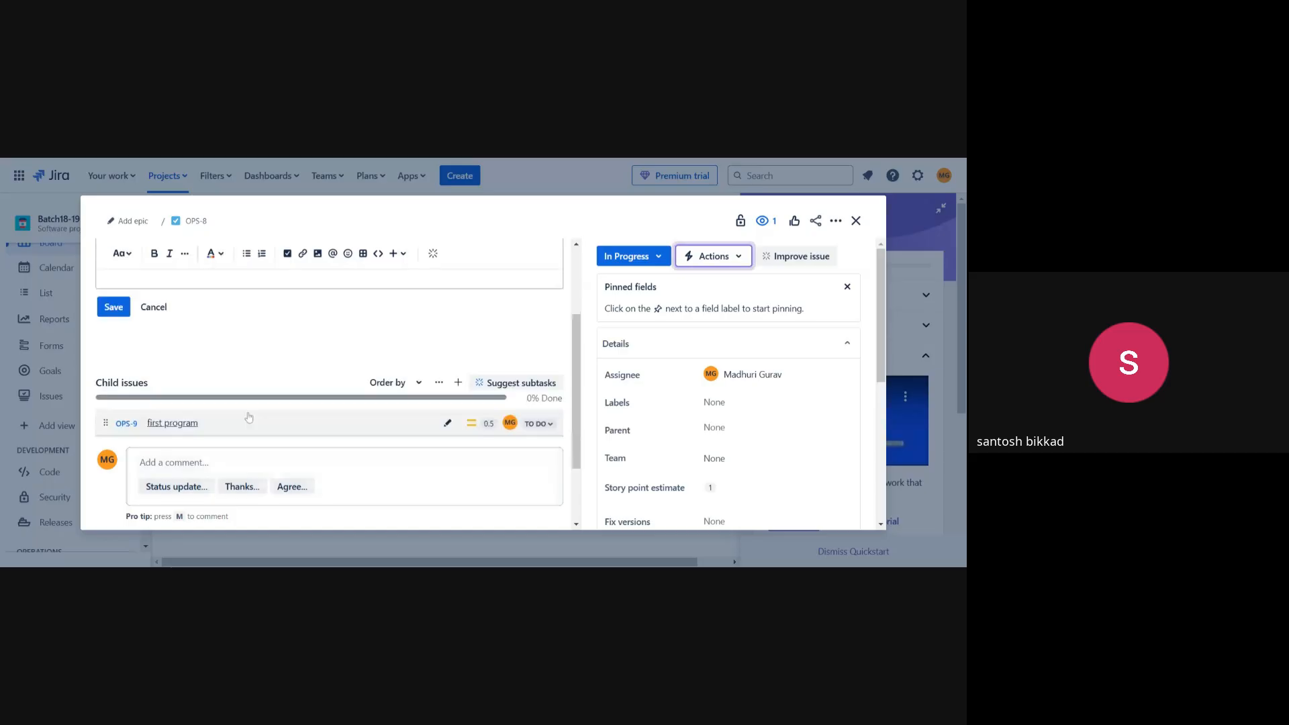
scroll(250, 416, "down", 1)
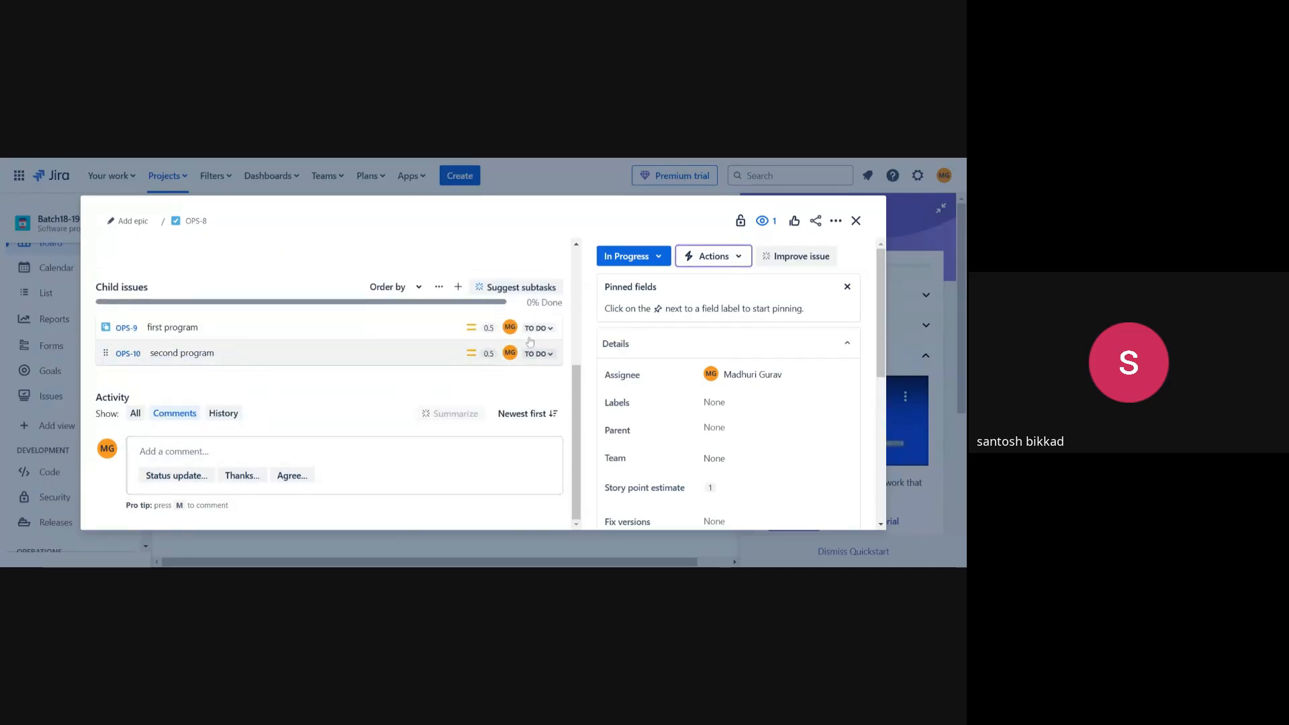
left_click(611, 262)
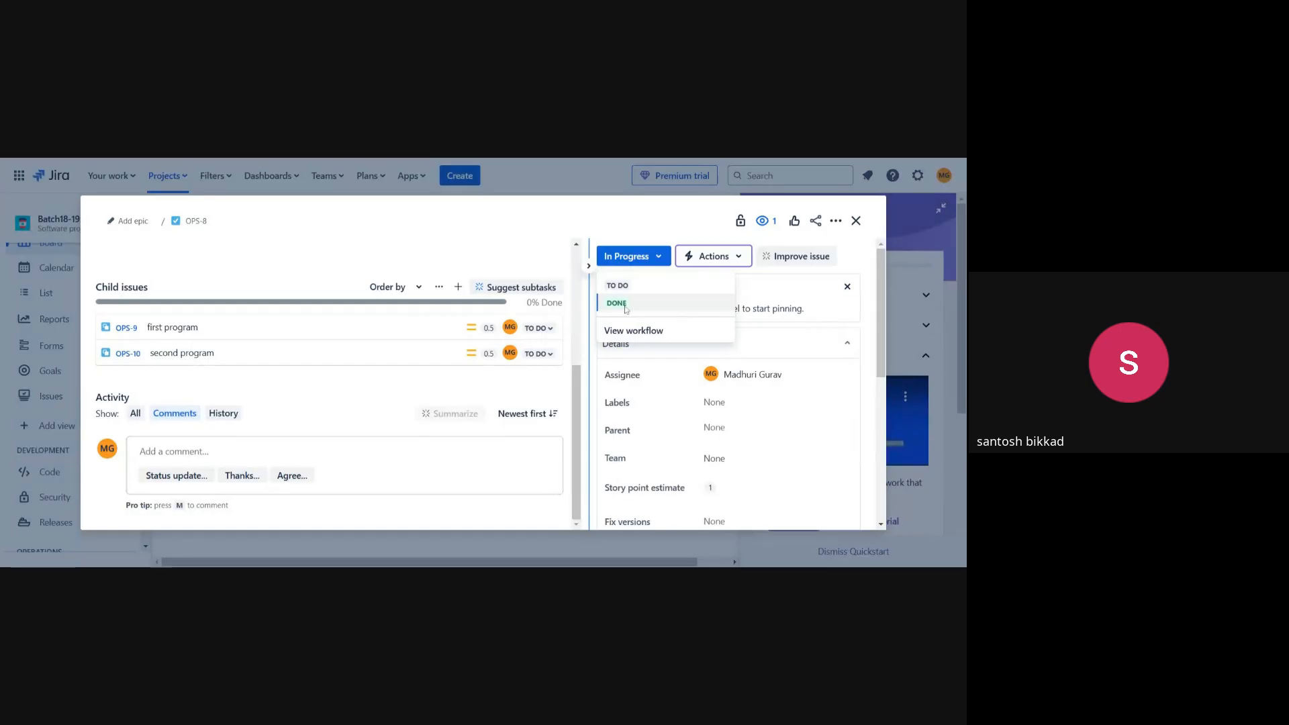
left_click(618, 303)
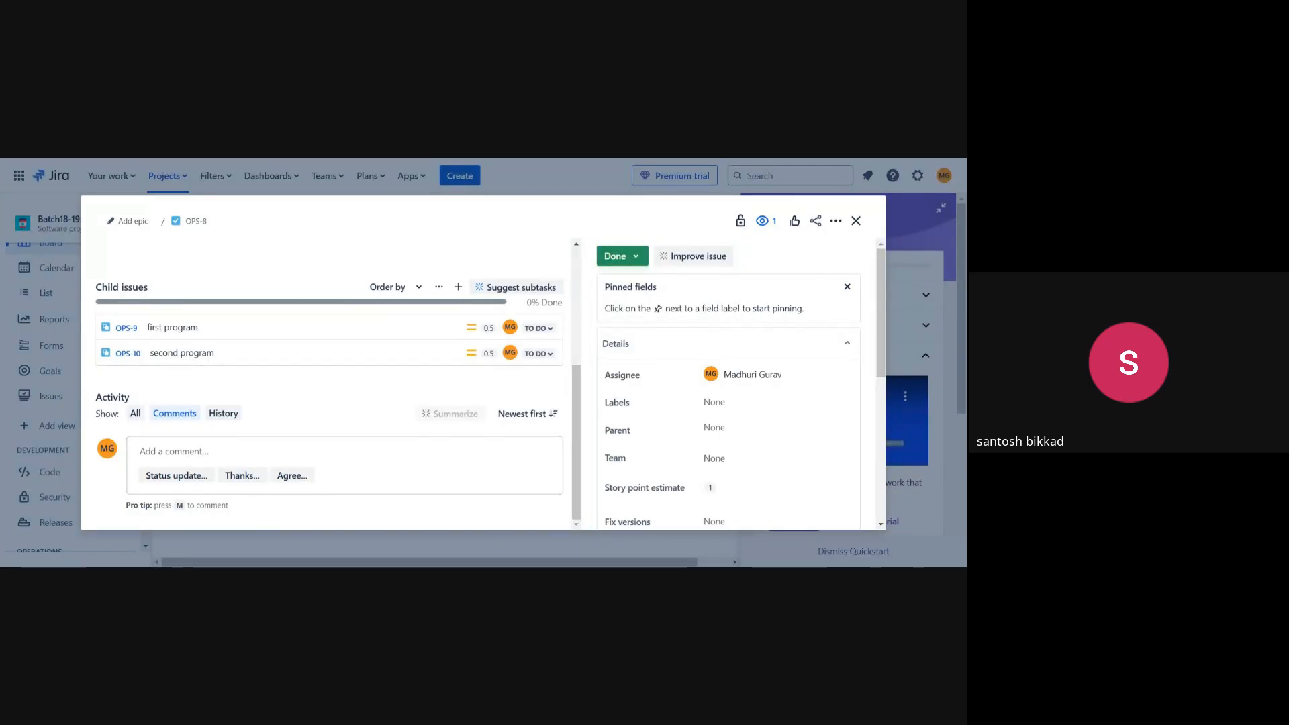
left_click(615, 256)
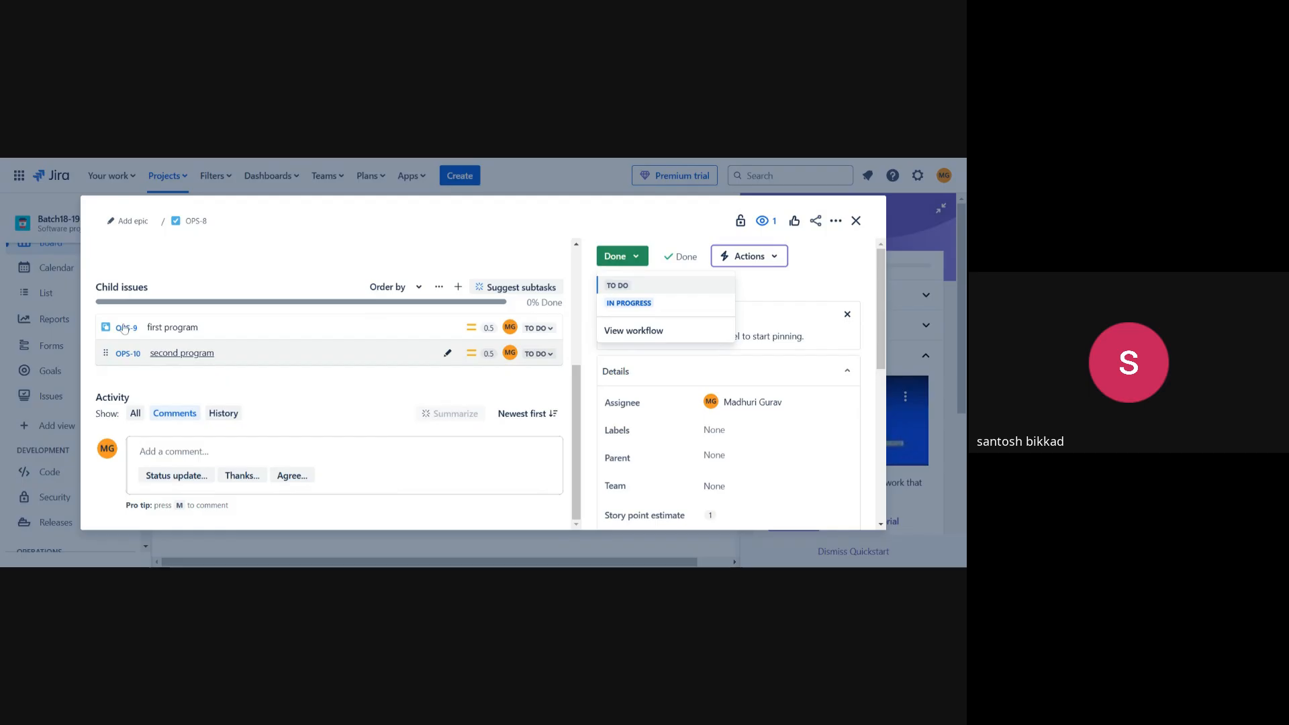
left_click(528, 354)
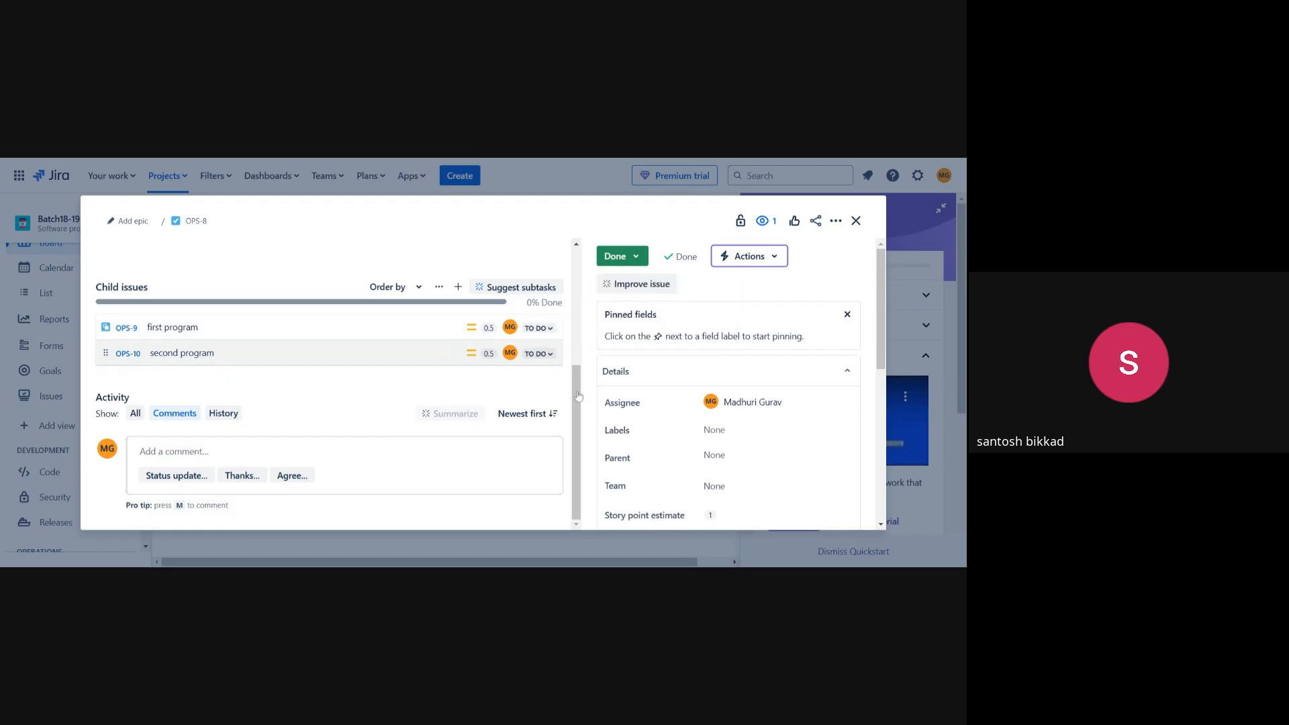
left_click(131, 330)
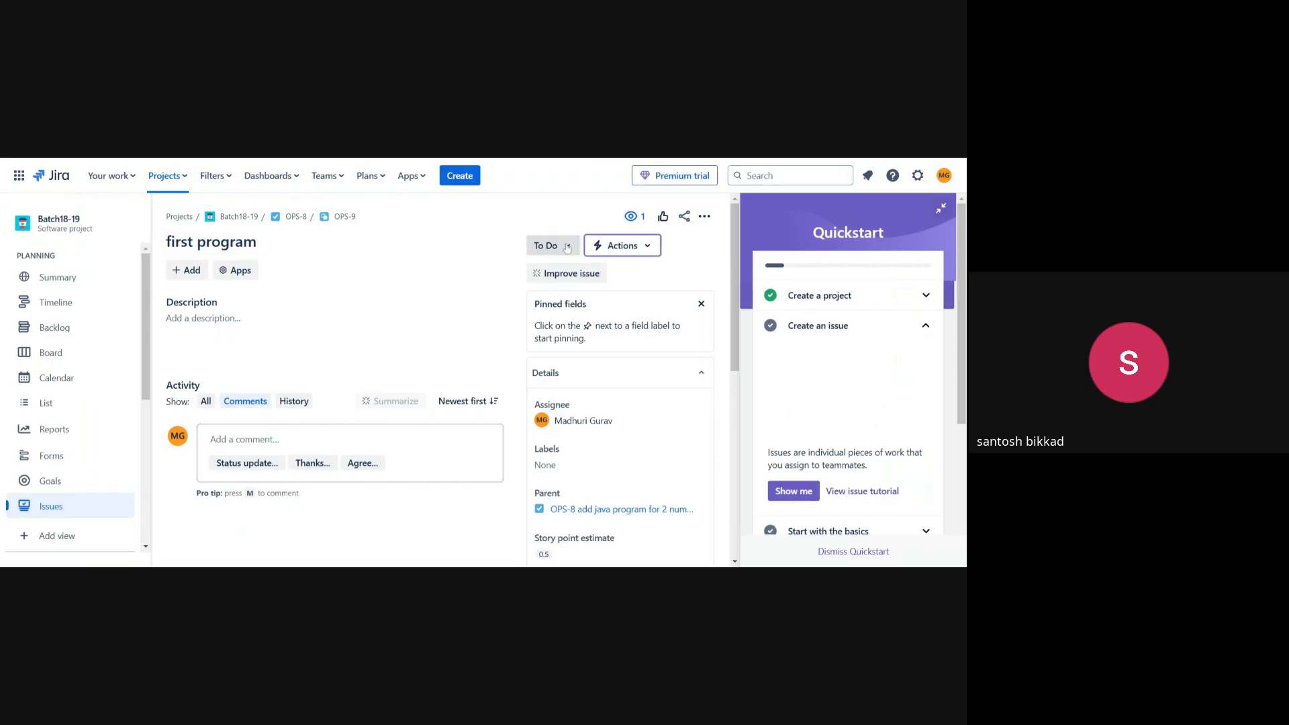
Move OPS-9 through In Progress to Done, then return to the sprint board.
left_click(568, 247)
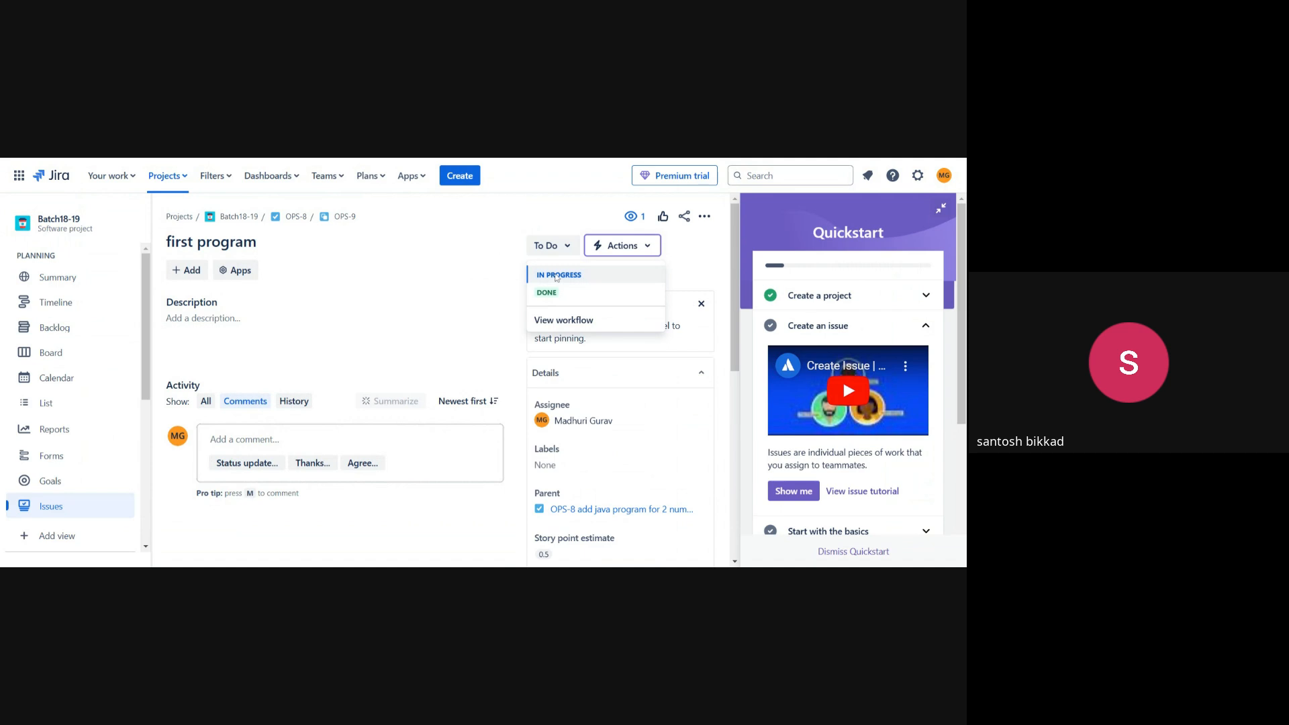
left_click(556, 275)
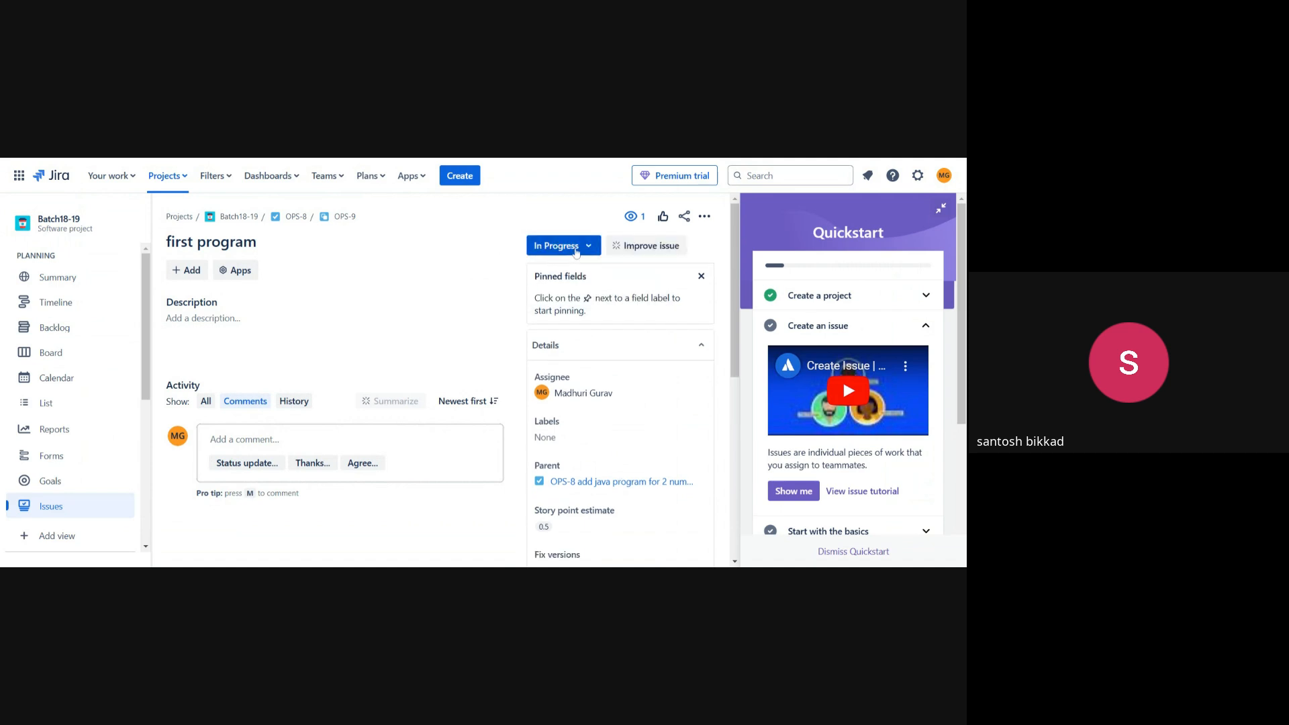
left_click(576, 252)
left_click(550, 290)
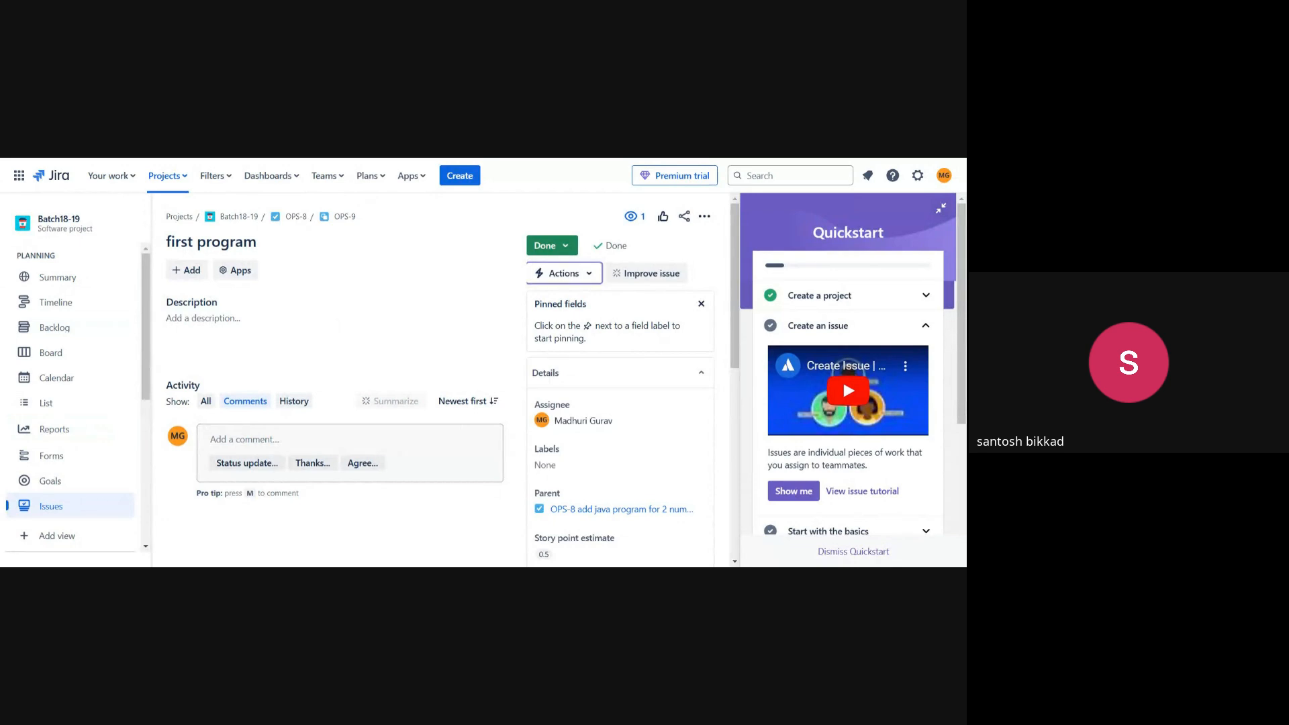
scroll(69, 521, "down", 2)
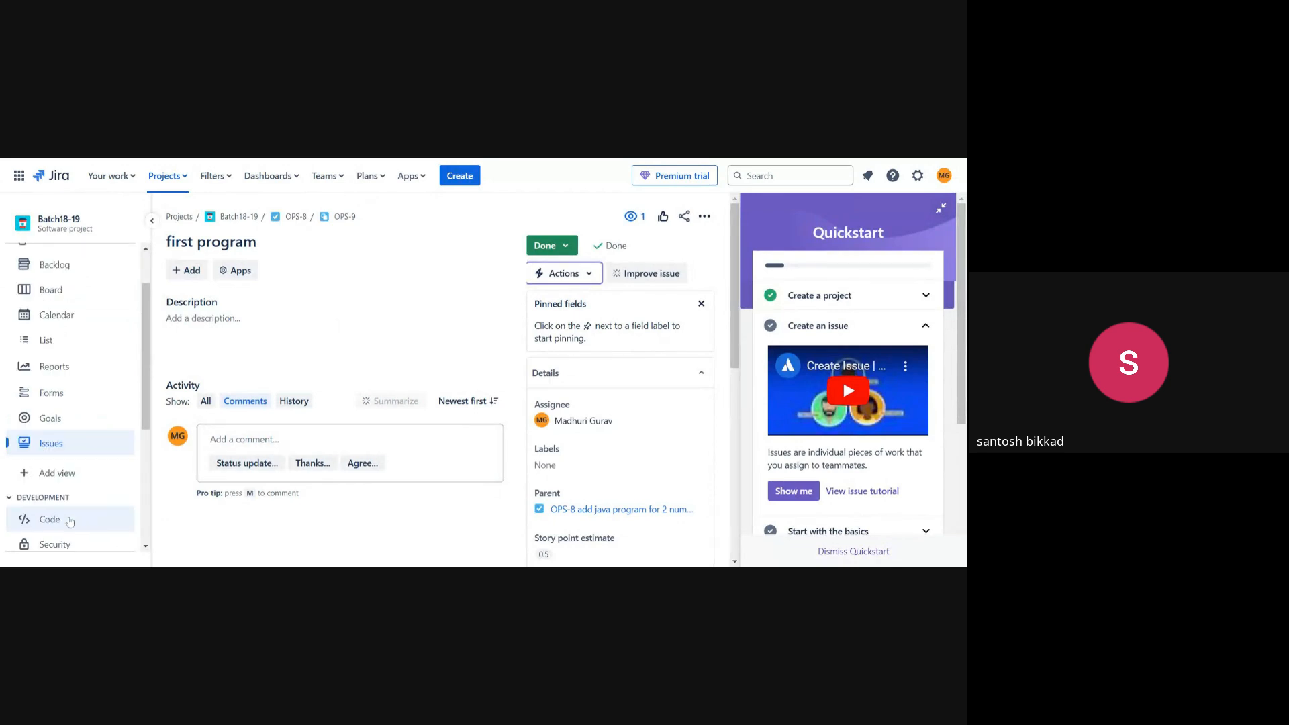
scroll(60, 464, "up", 2)
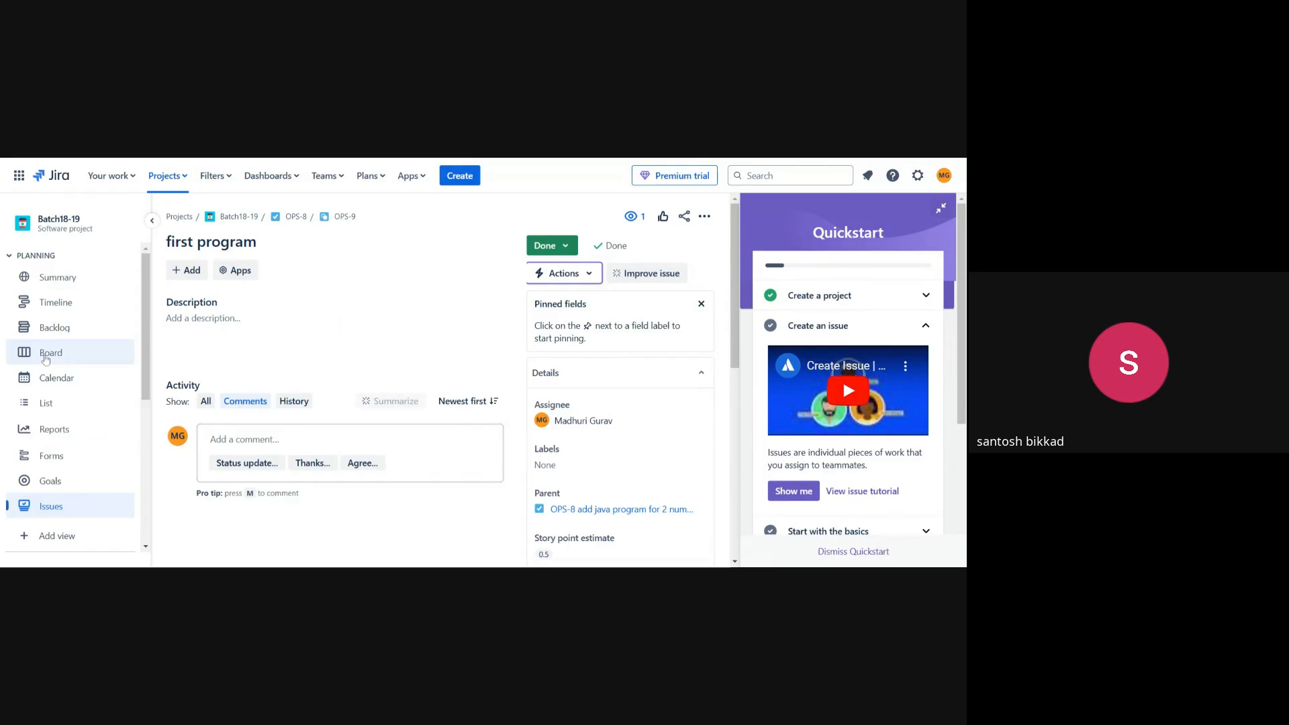
left_click(46, 356)
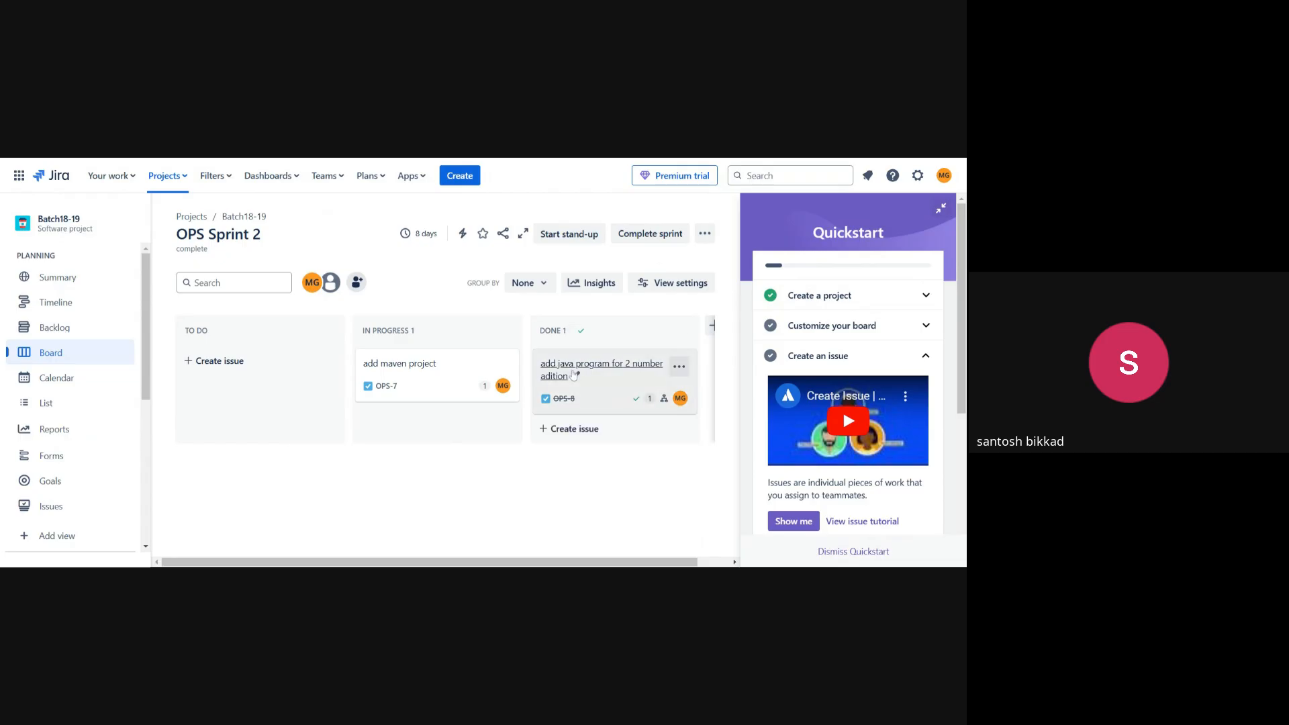
Reopen OPS-8 and scroll down to its child issue OPS-10 'second program'.
left_click(576, 374)
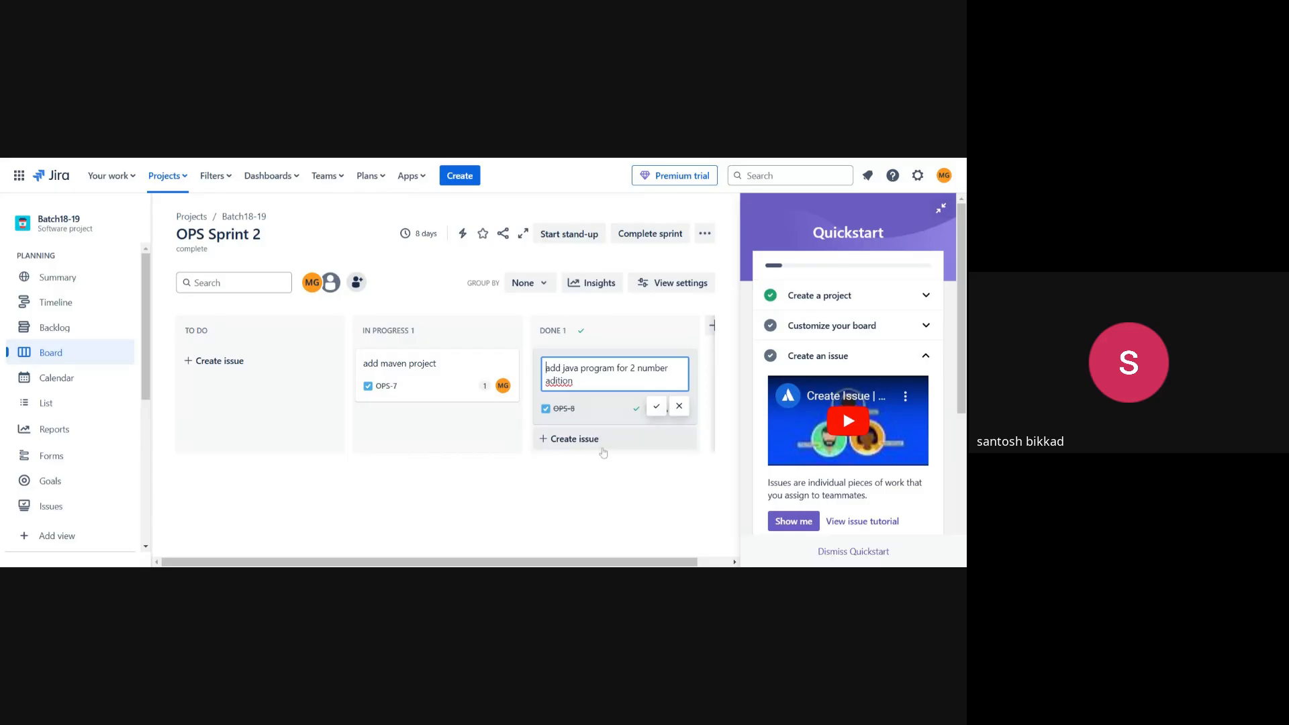
left_click(602, 485)
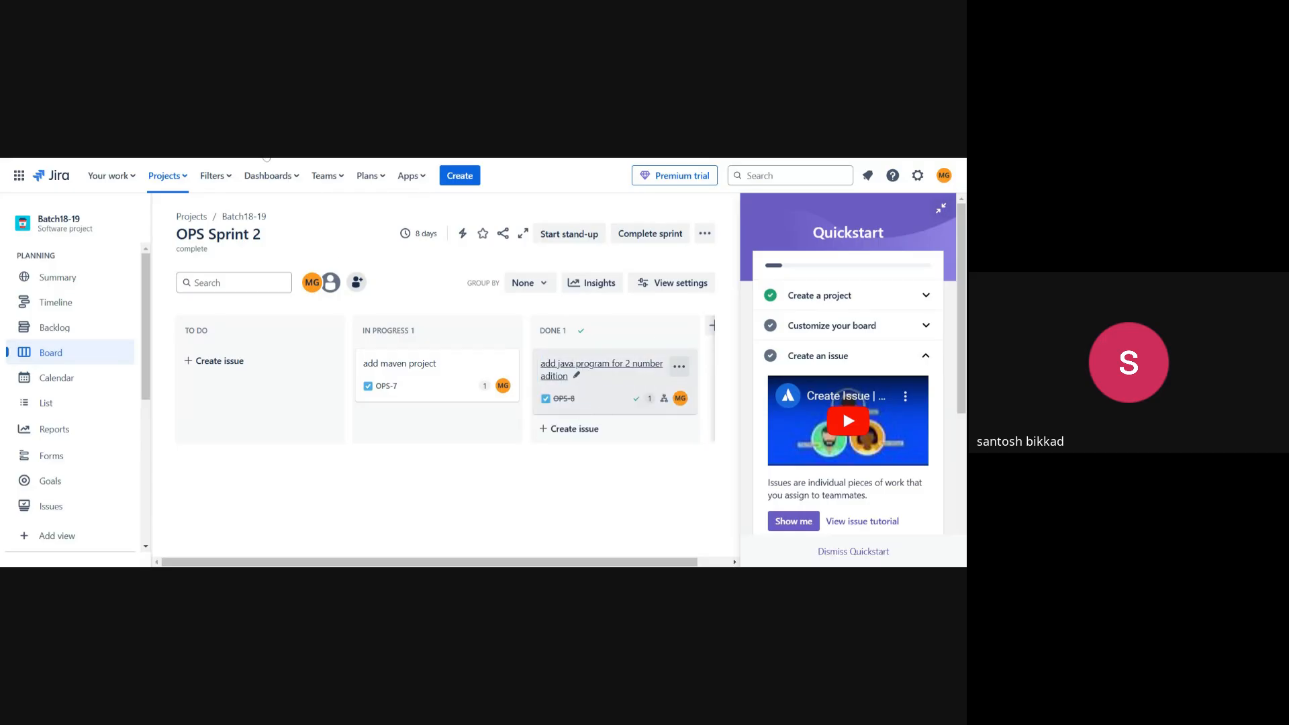
left_click(564, 374)
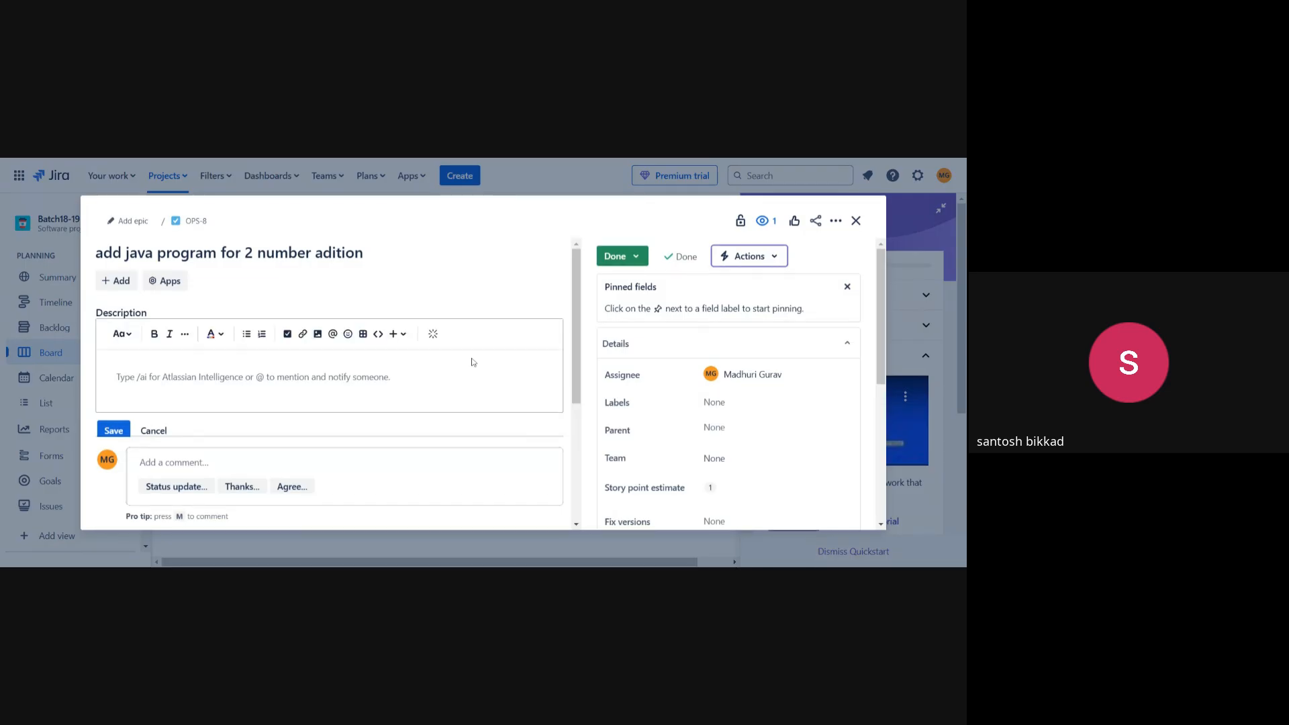
scroll(333, 376, "down", 2)
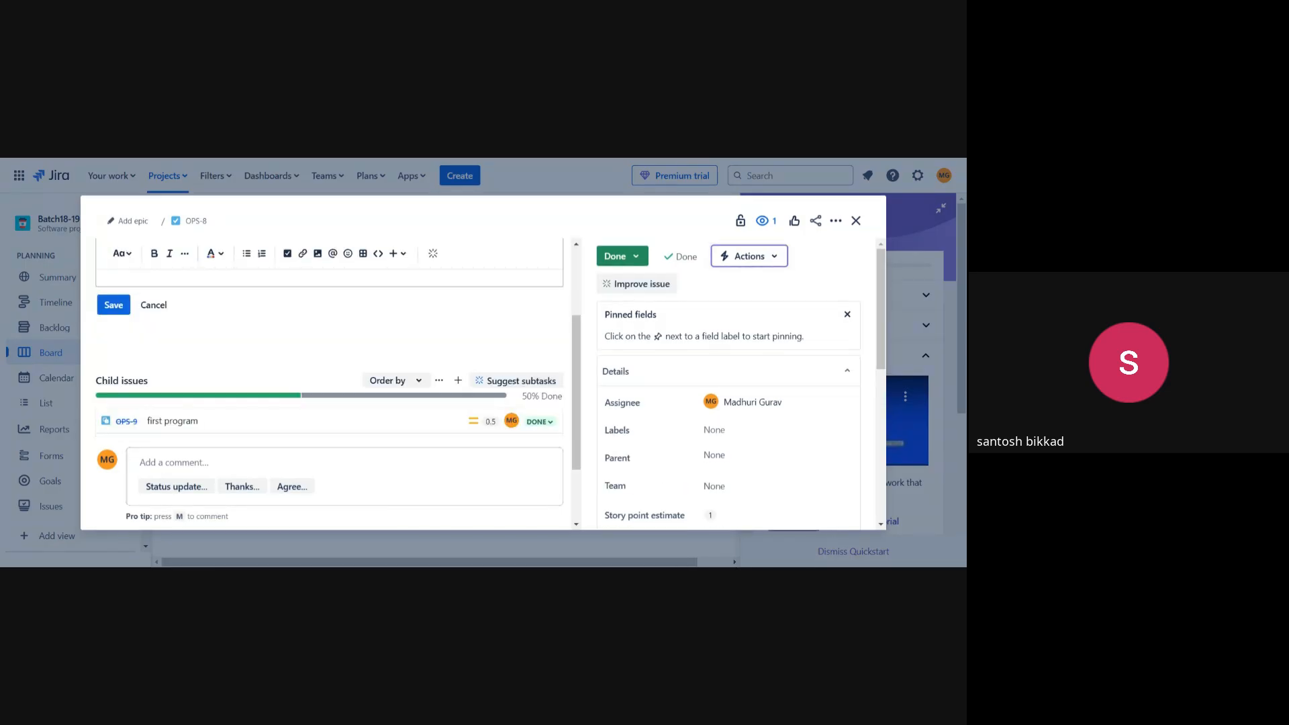
scroll(425, 381, "down", 1)
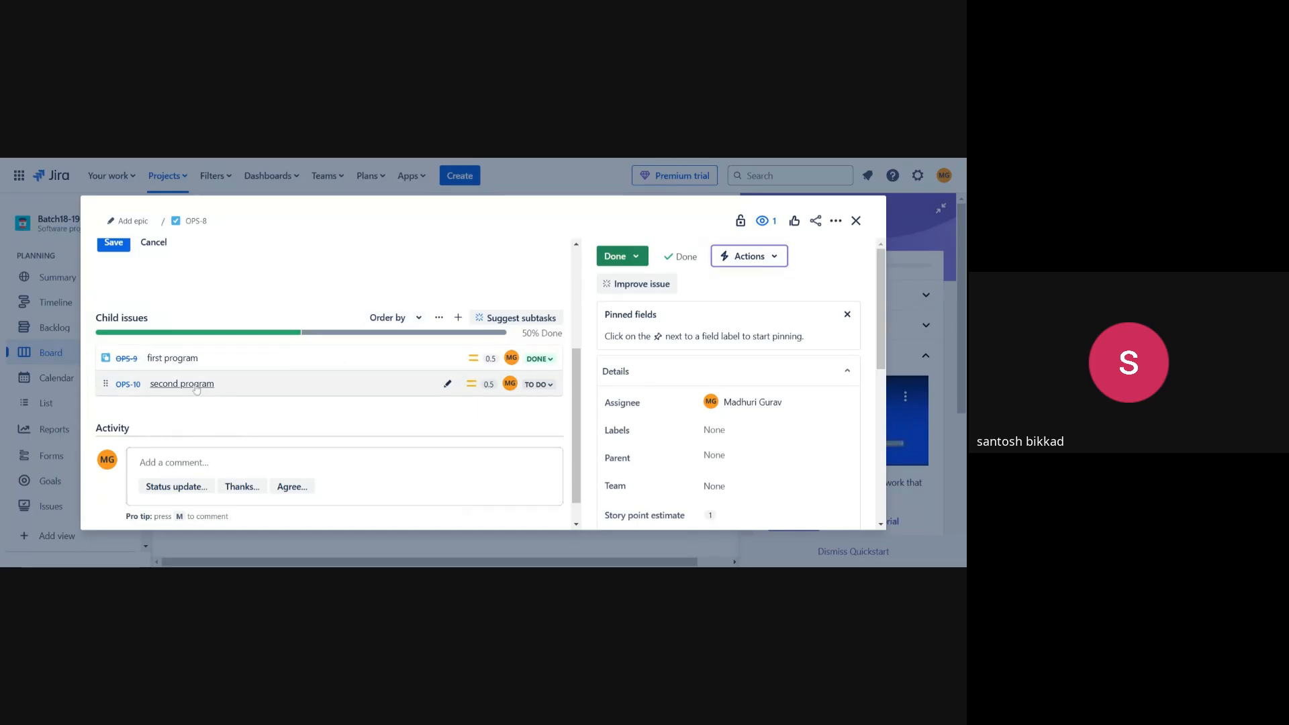
mouse_move(196, 389)
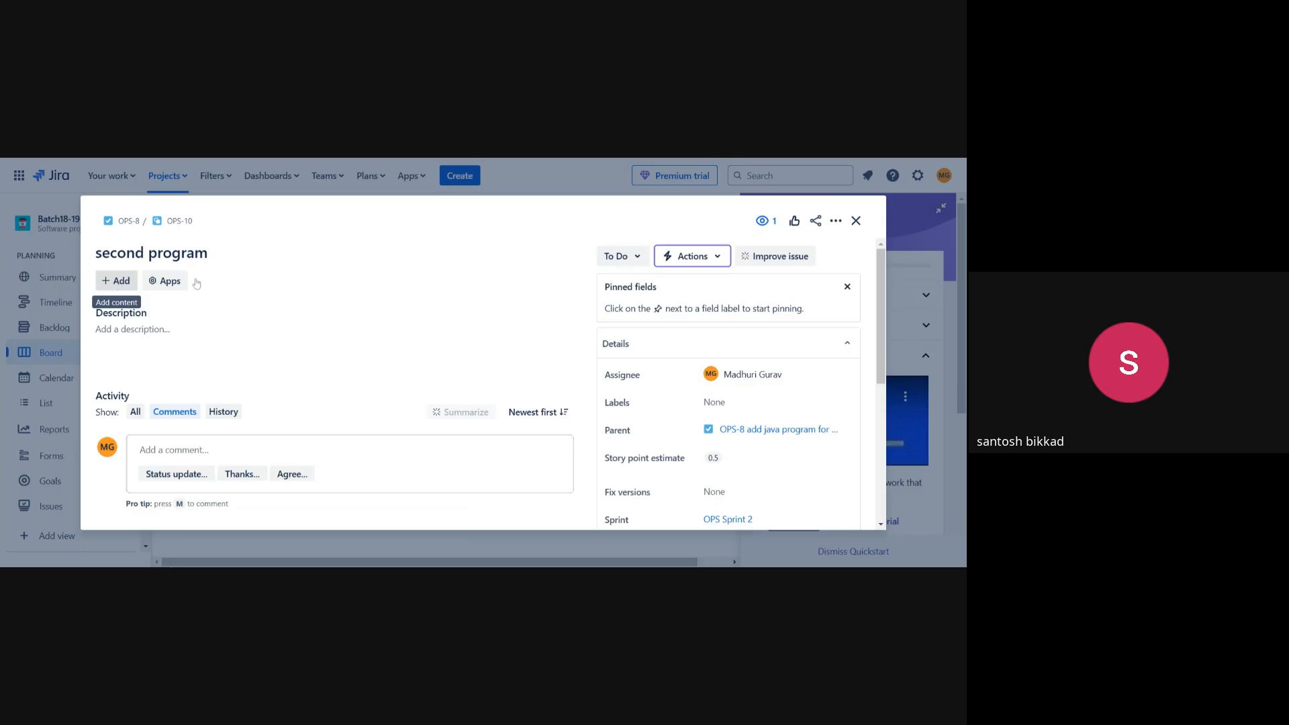
Move OPS-10 through In Progress to Done, close it, and switch to the Batch 18-19 Sprint 2 board.
left_click(617, 257)
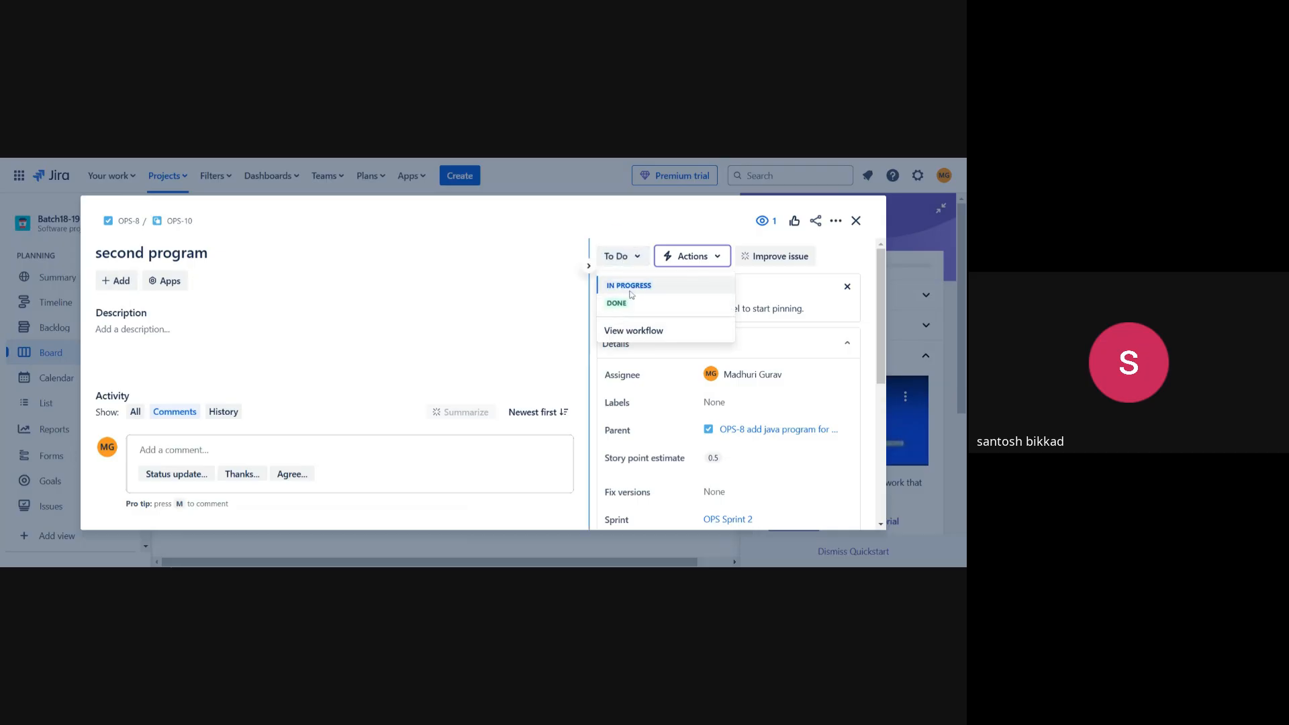
left_click(630, 286)
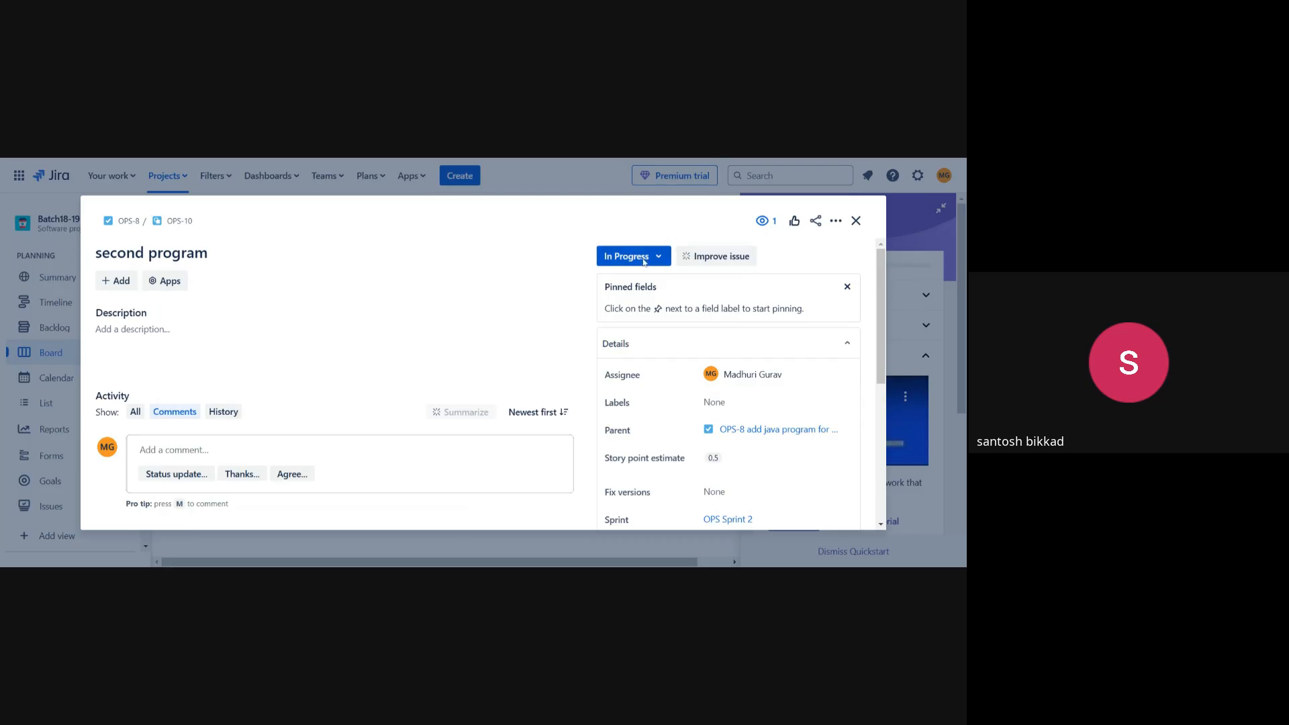
left_click(643, 261)
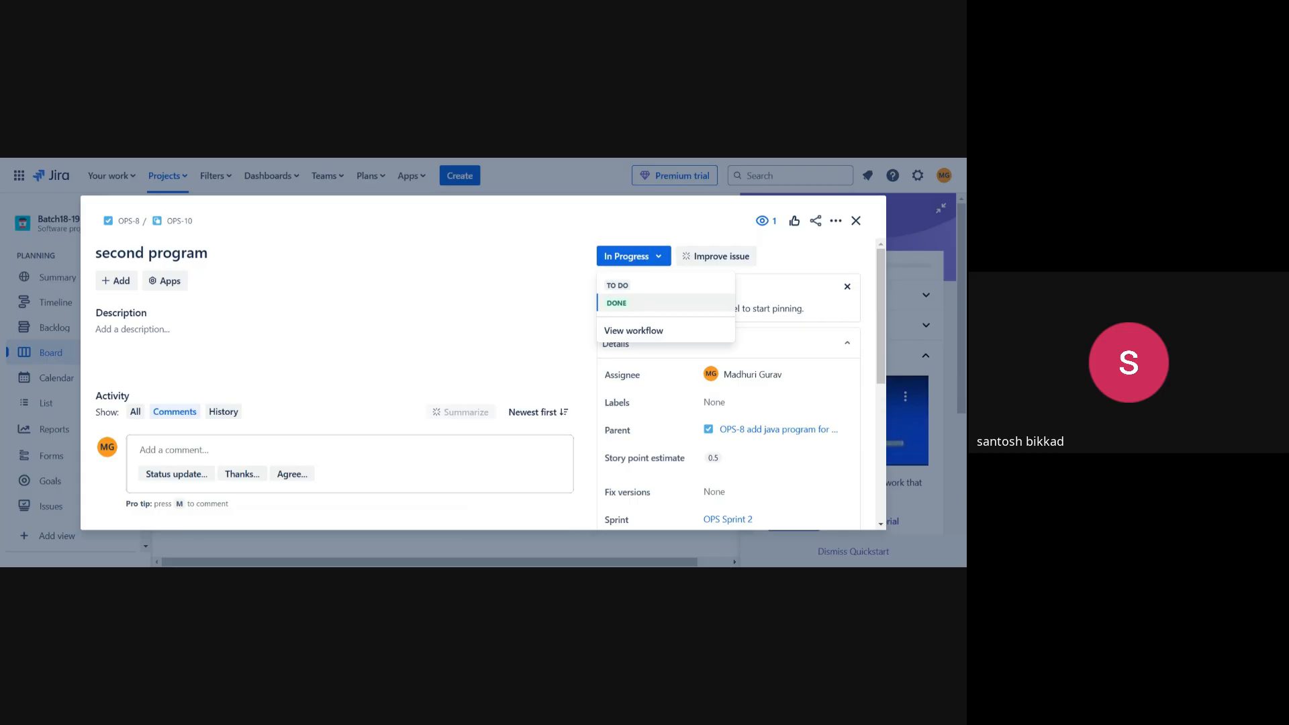
left_click(616, 302)
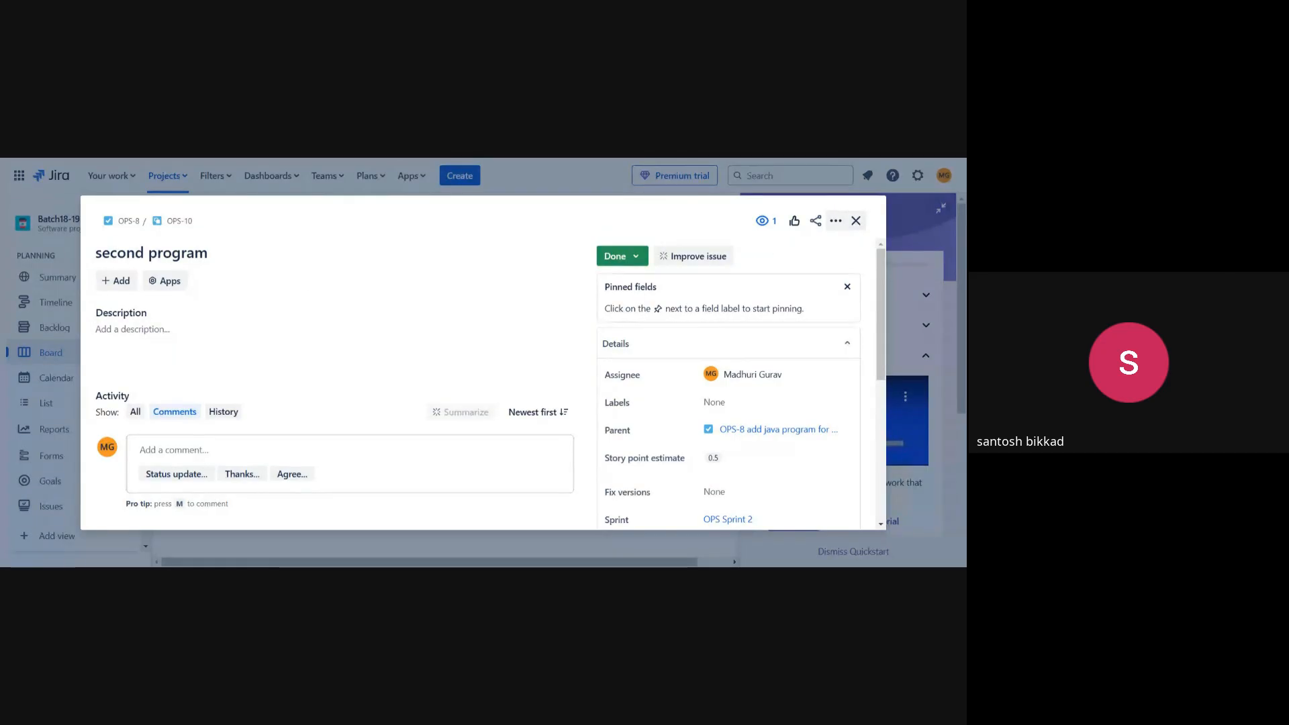
left_click(855, 221)
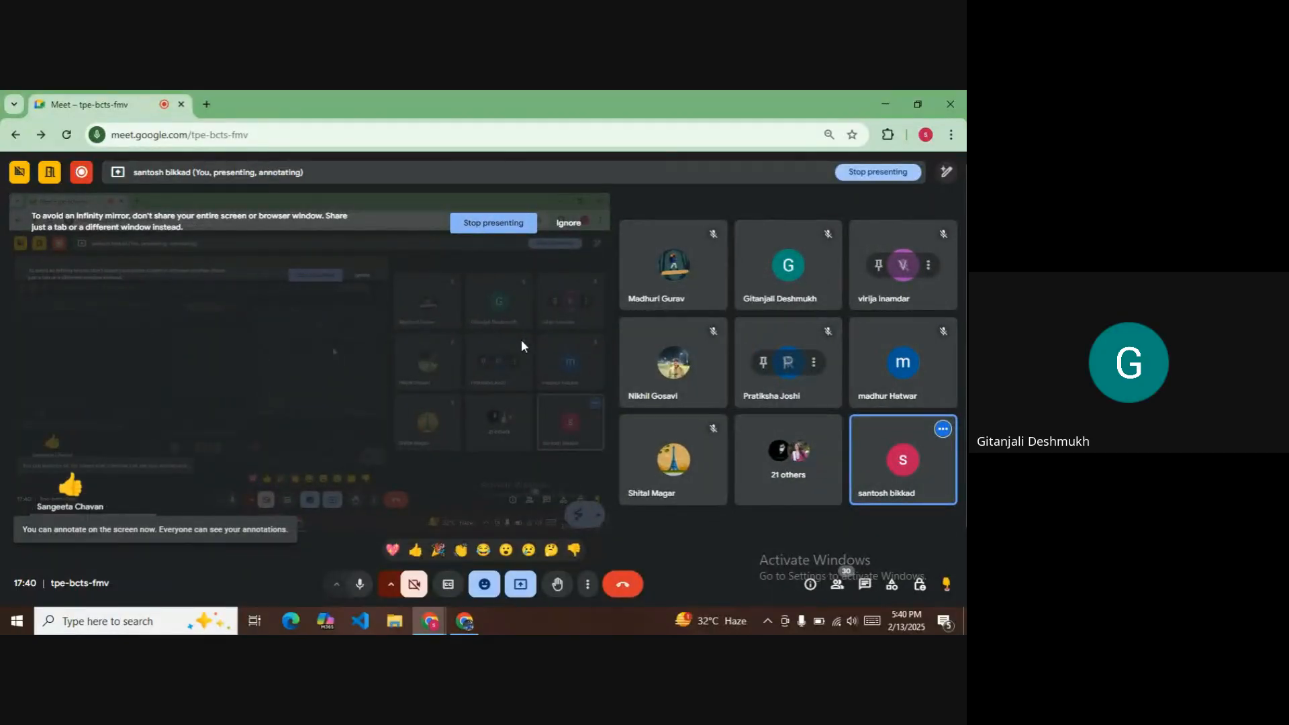
left_click(470, 621)
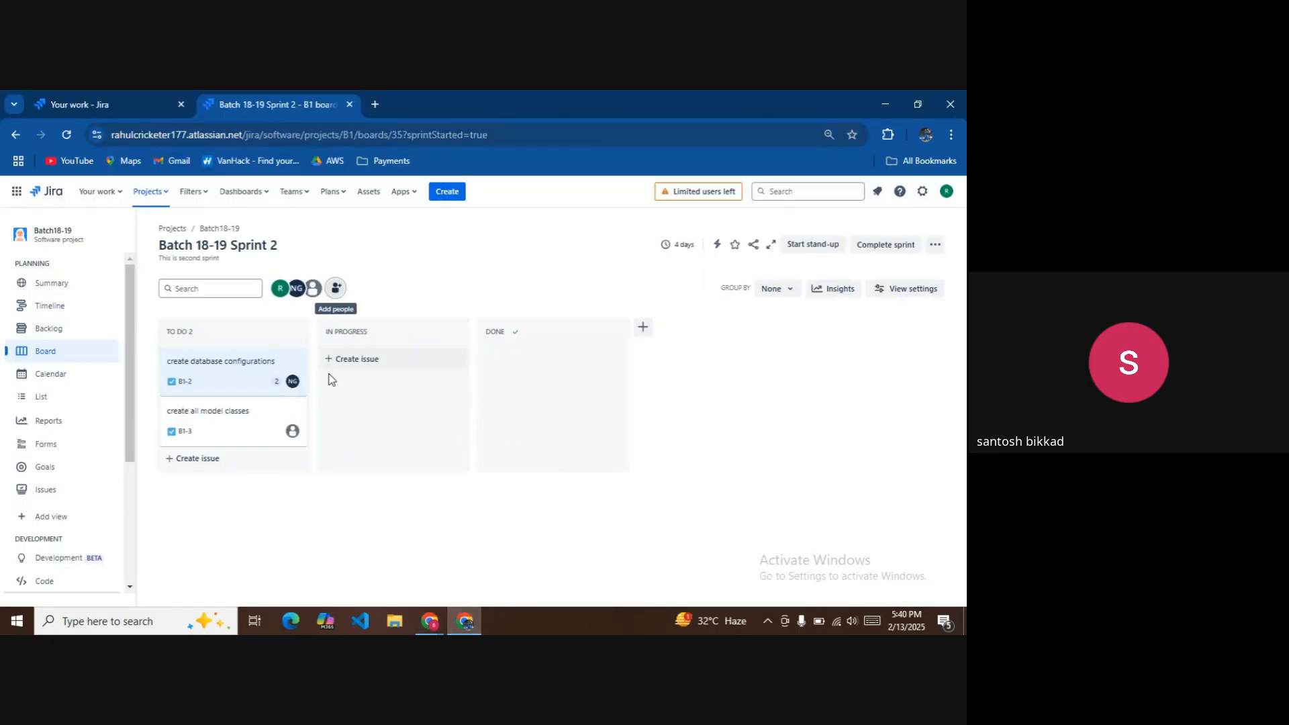
left_click(63, 137)
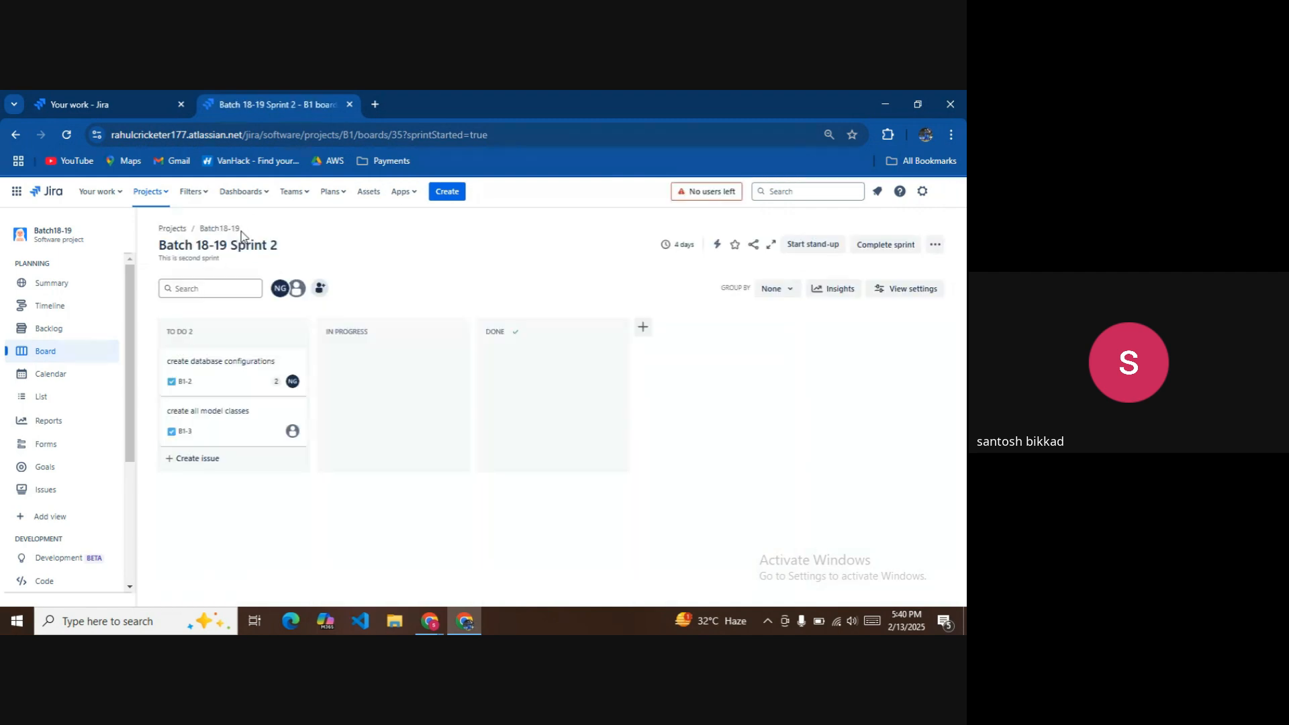
left_click(162, 195)
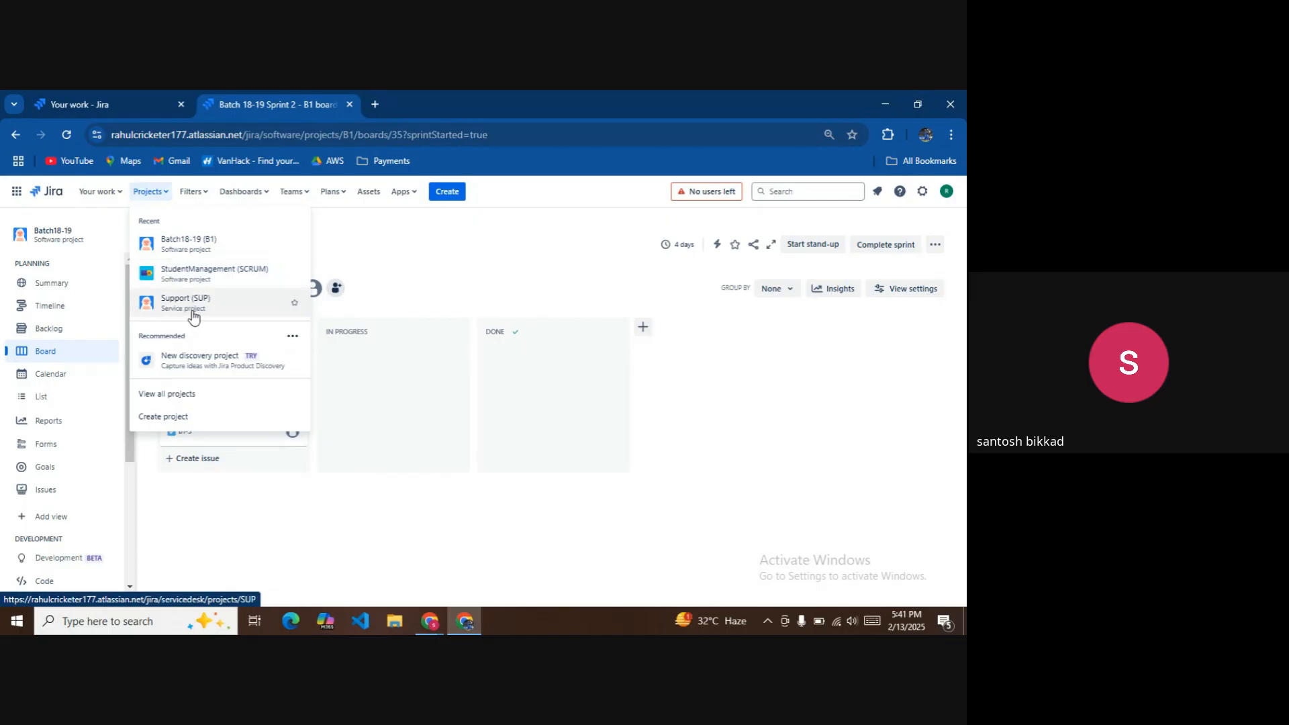
left_click(207, 253)
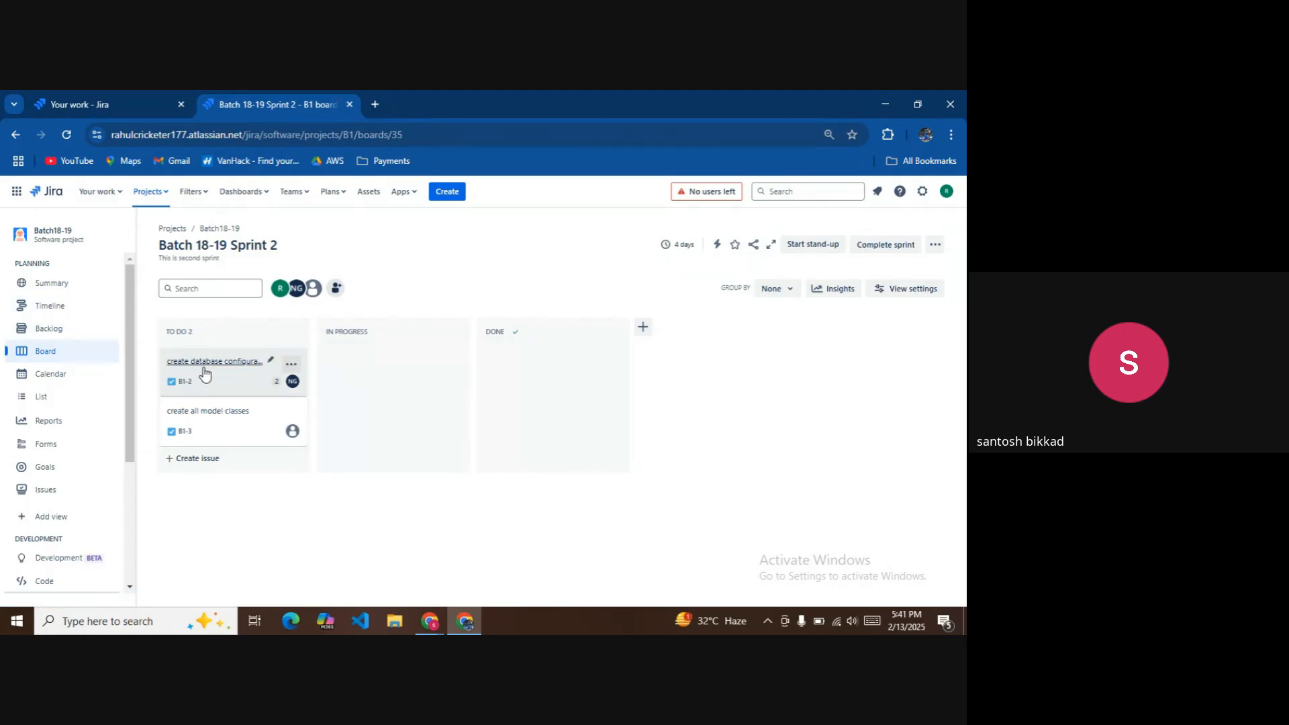
left_click(165, 195)
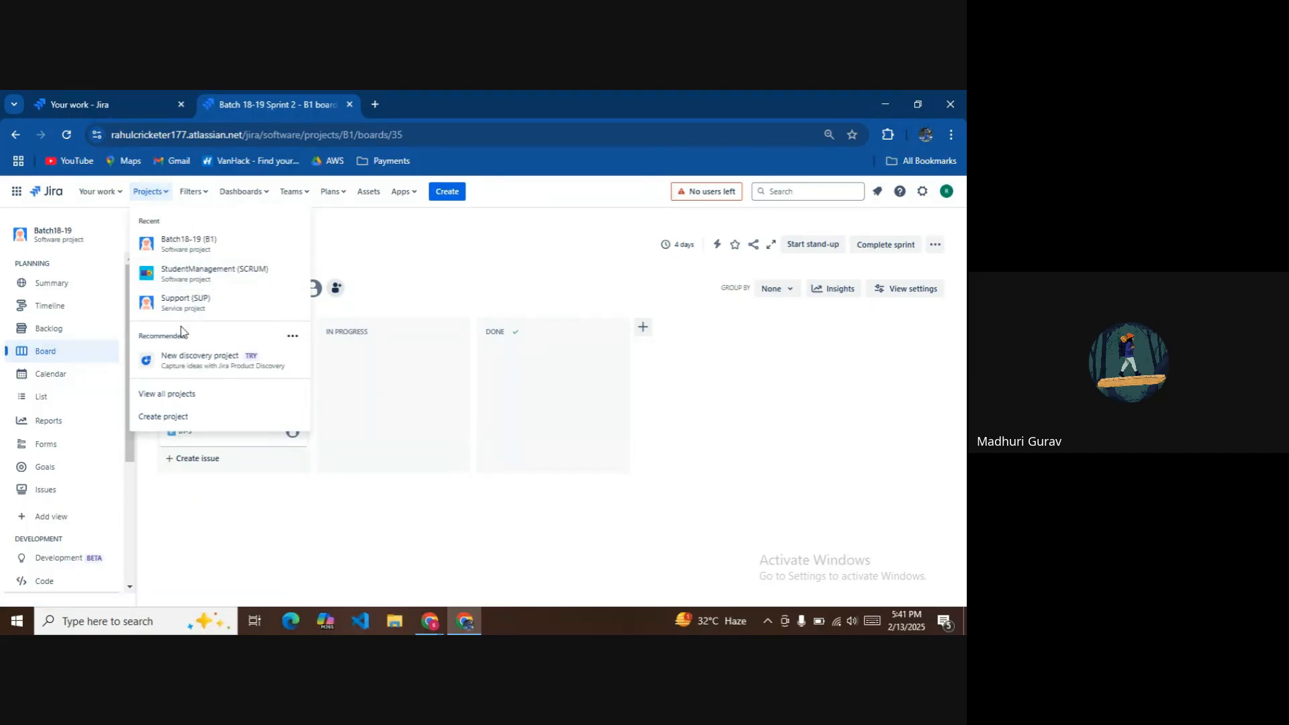
left_click(176, 396)
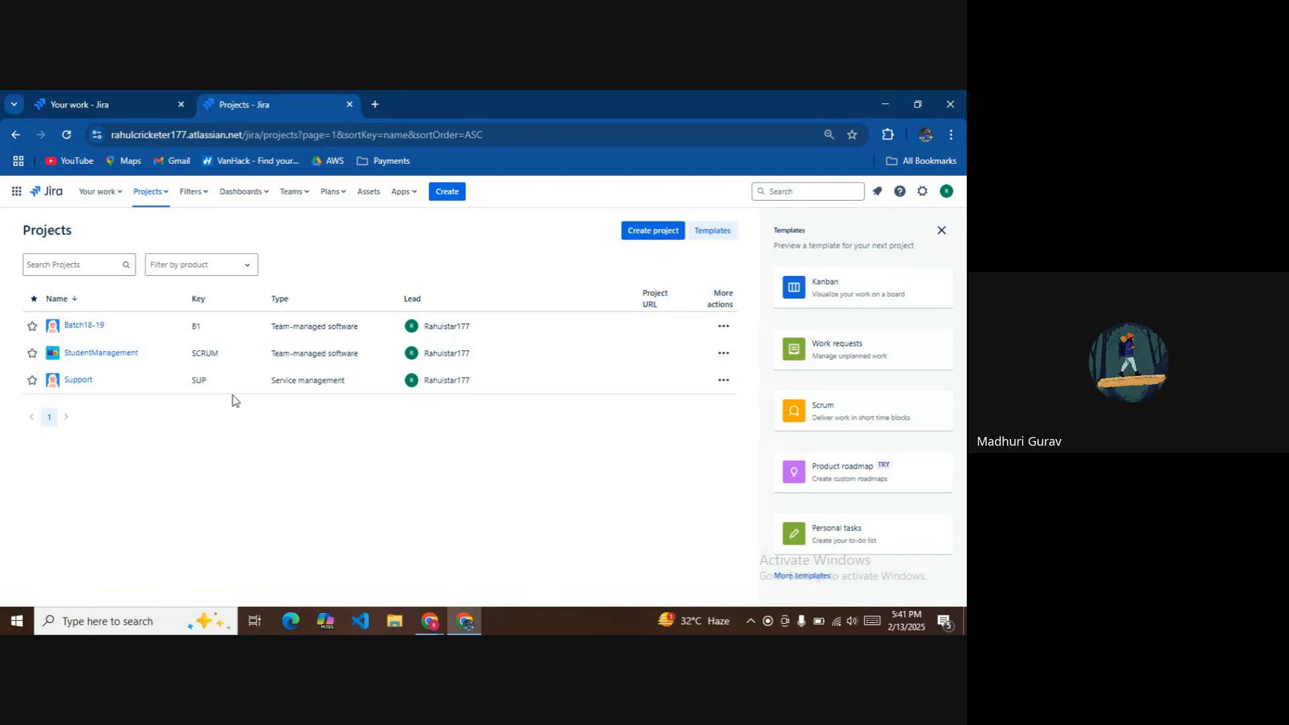
left_click(94, 332)
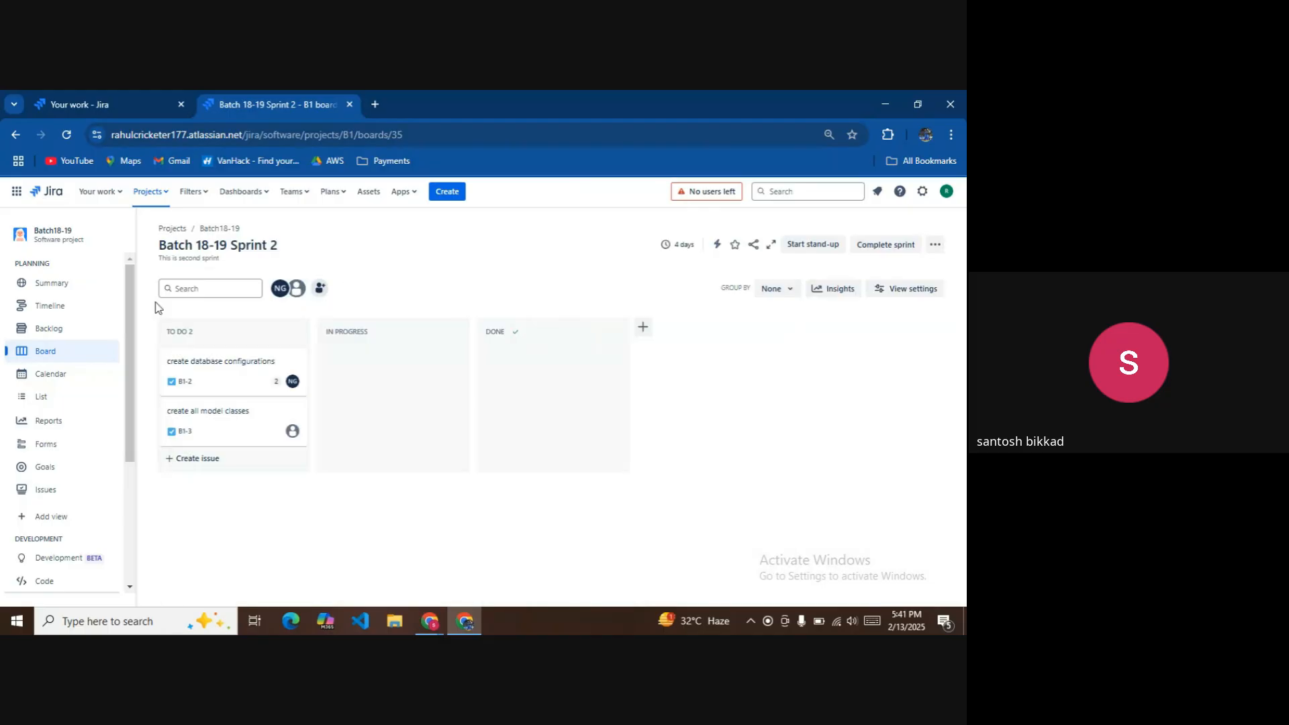
Open issue B1-2 'create database configurations', review its details, and bring up its To Do status choices.
left_click(260, 365)
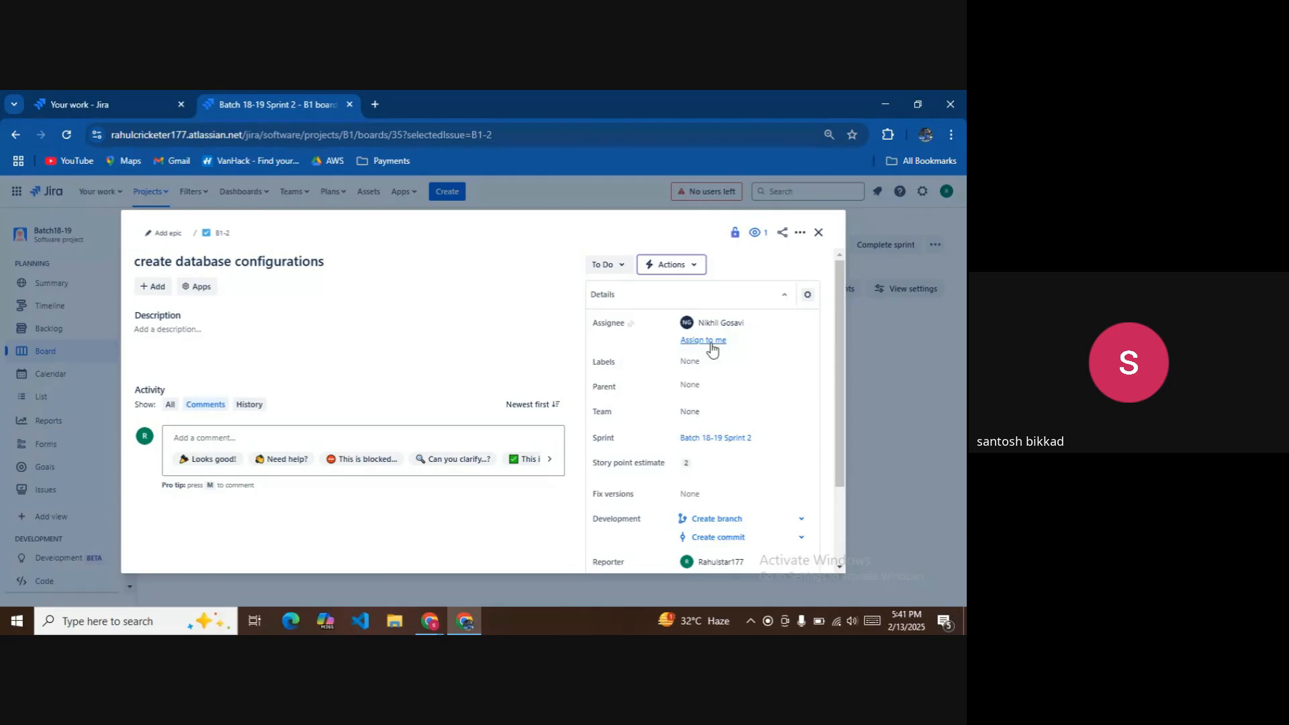
scroll(685, 409, "down", 1)
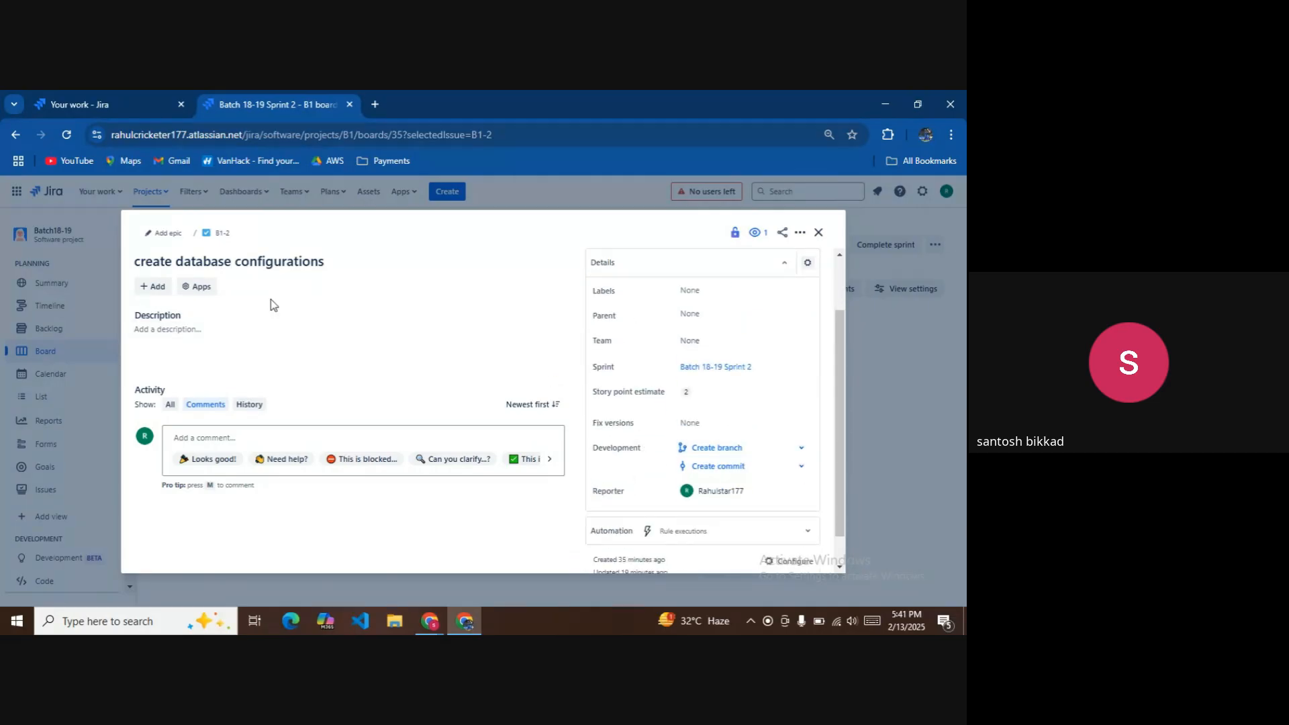
scroll(590, 309, "up", 1)
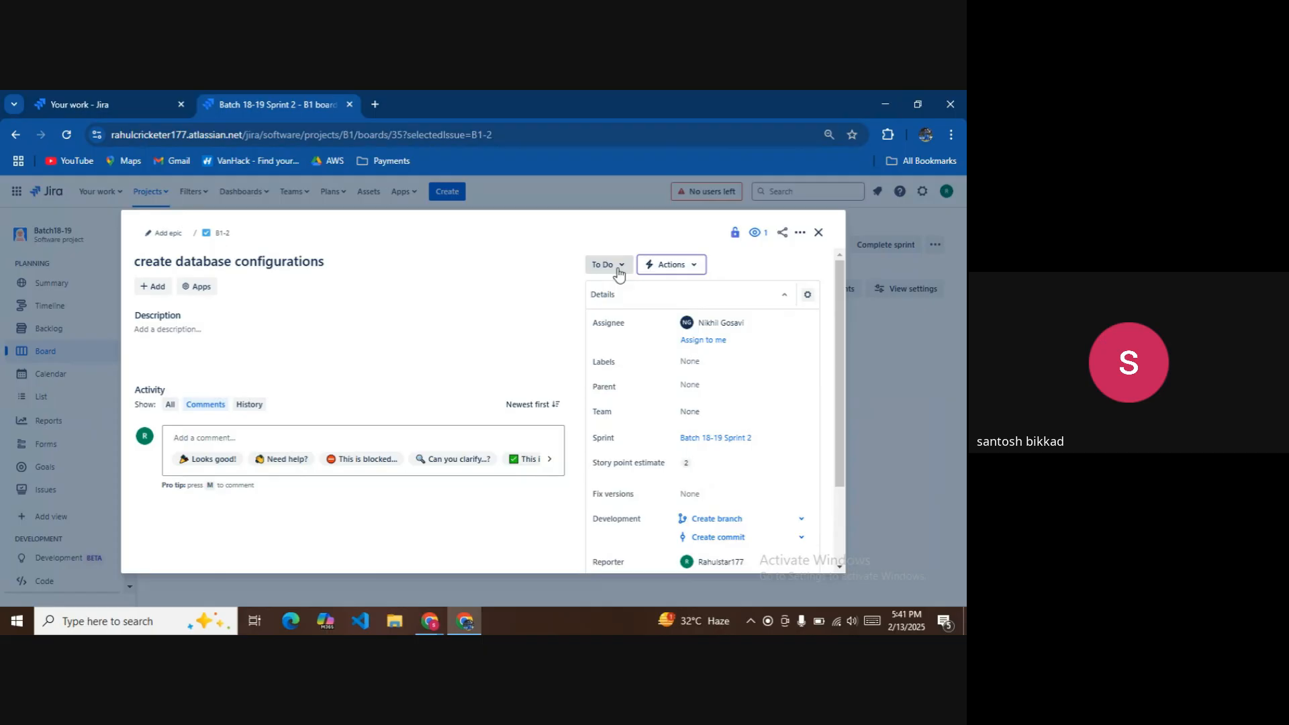
left_click(616, 266)
Move B1-2 'create database configurations' and B1-3 'create all model classes' to In Progress.
left_click(610, 288)
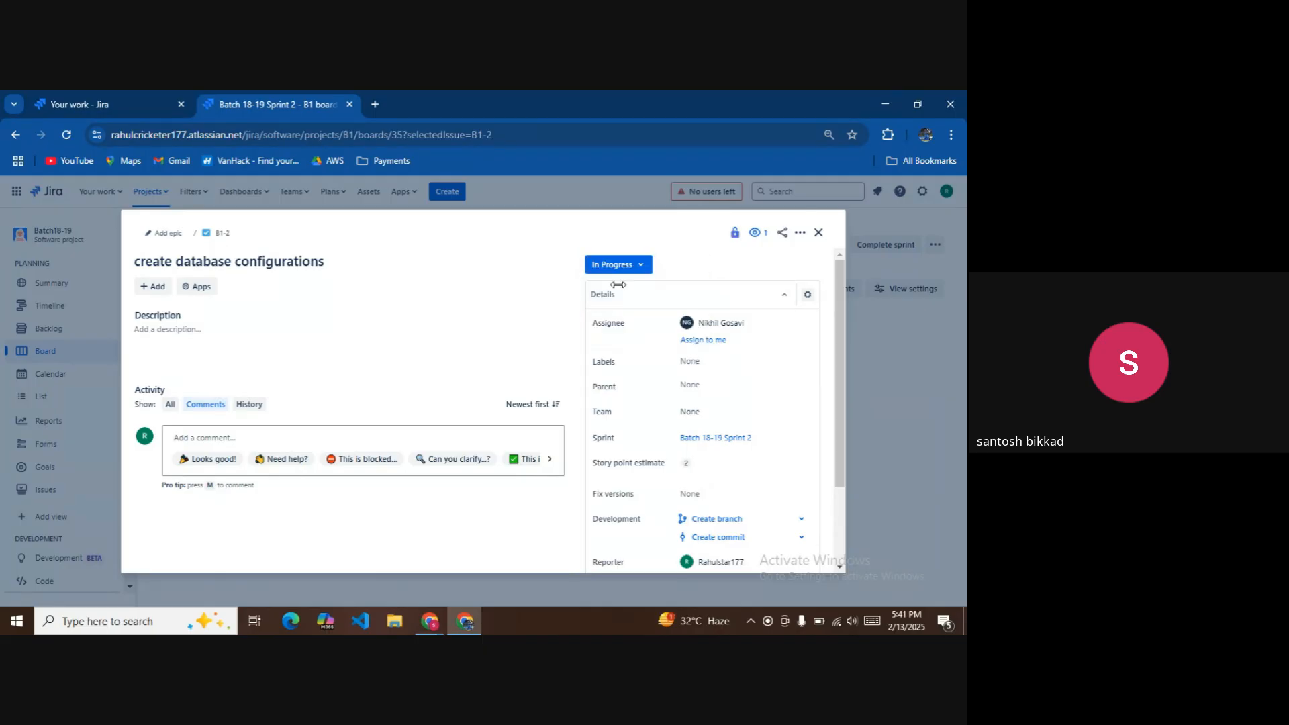
left_click(818, 232)
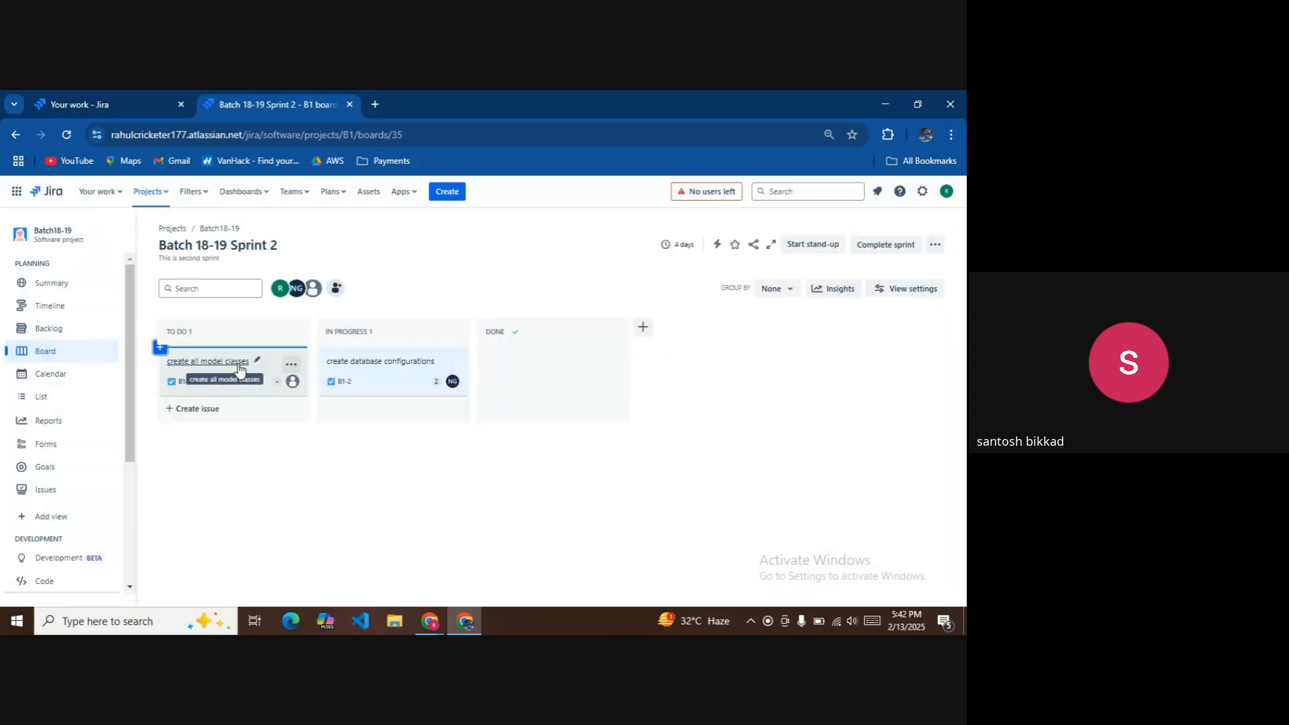
left_click(239, 370)
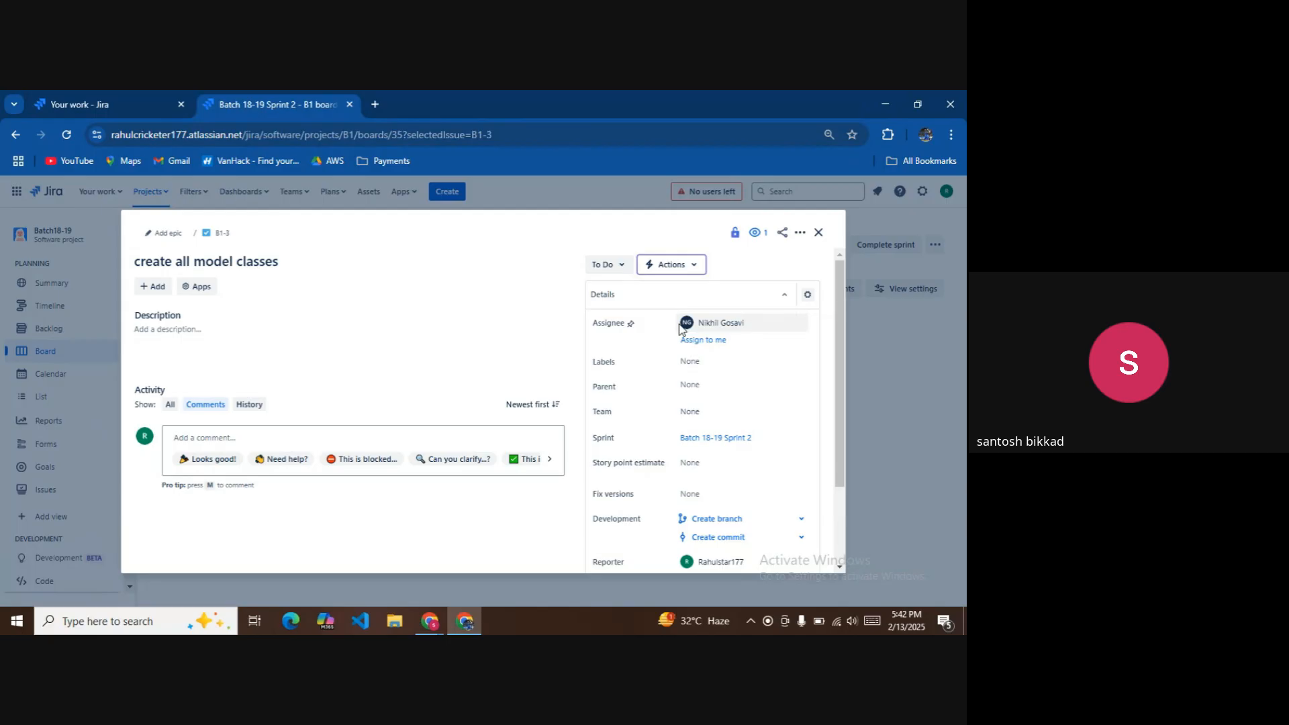
left_click(612, 266)
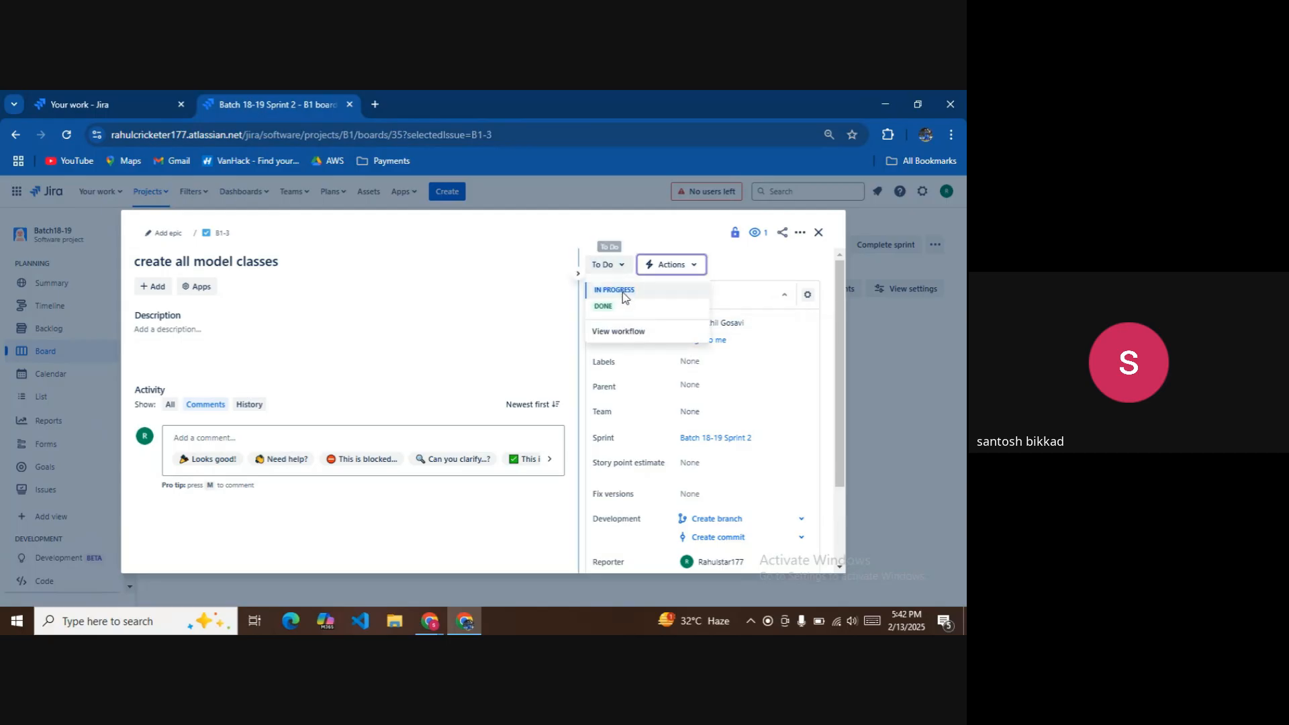
left_click(622, 293)
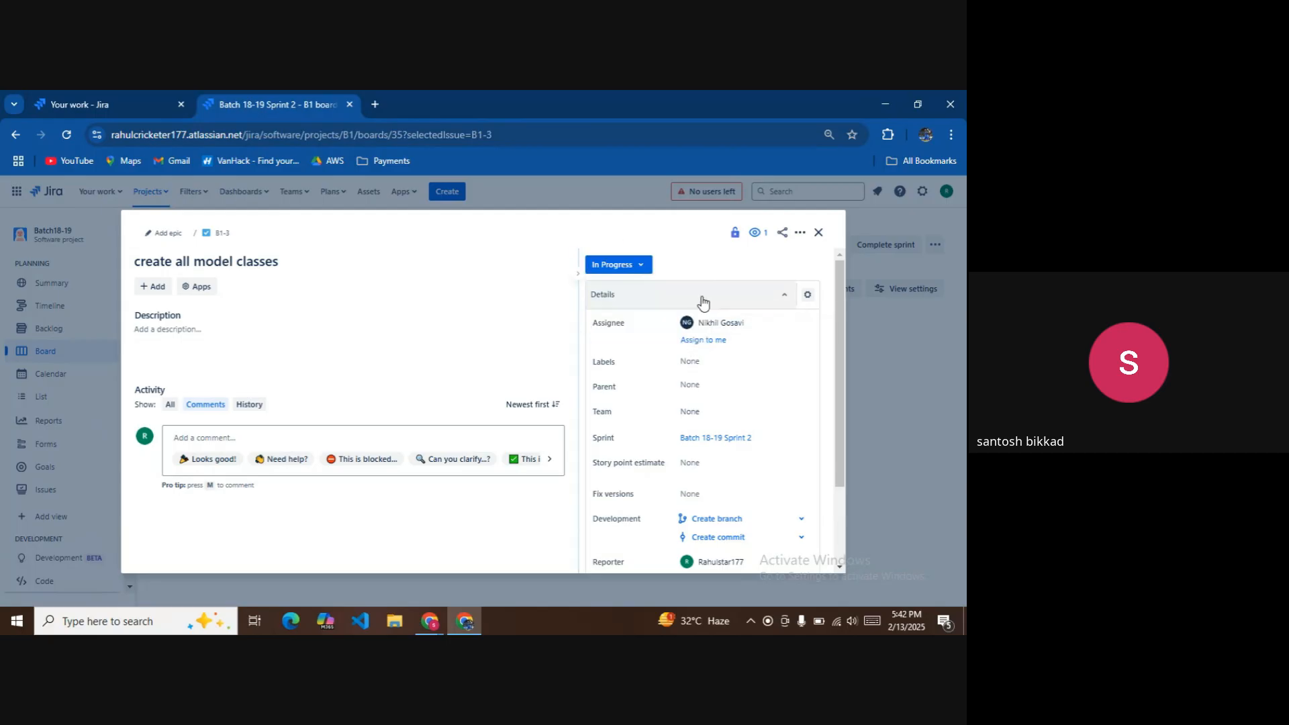
left_click(819, 233)
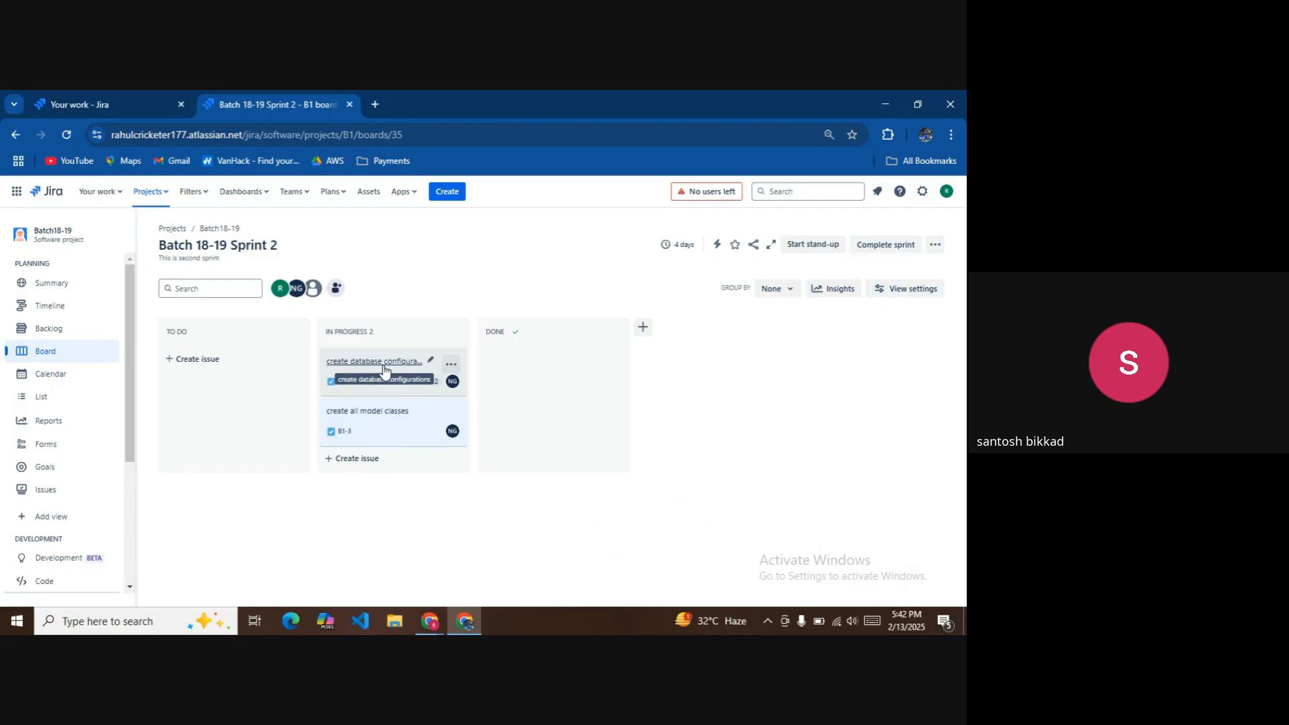
Mark B1-2 'create database configurations' as Done.
left_click(381, 365)
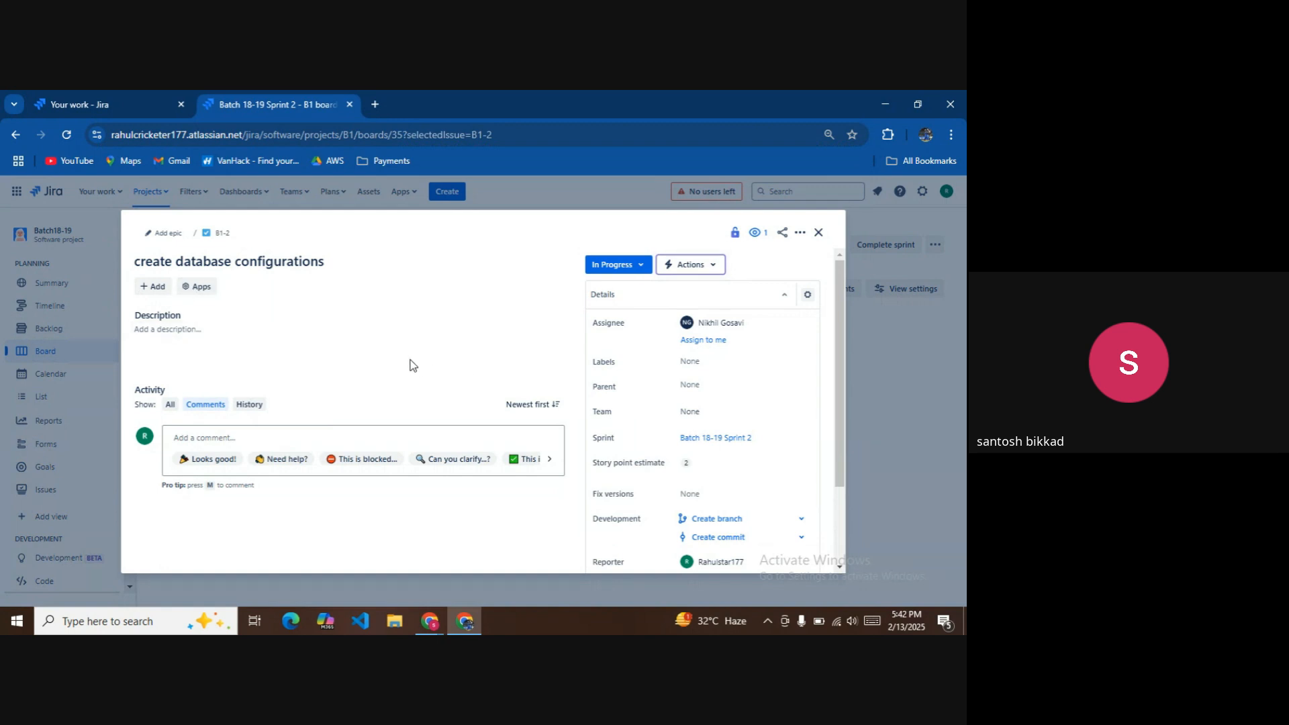
left_click(638, 268)
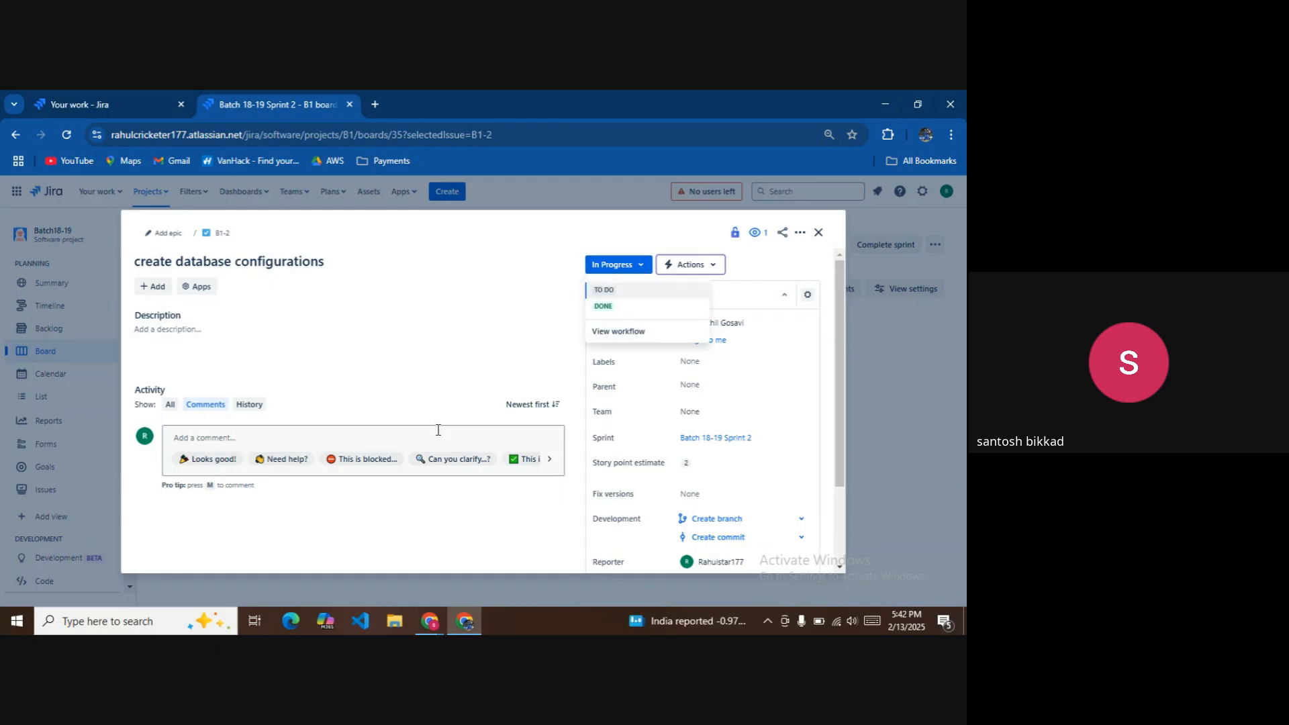
left_click(624, 308)
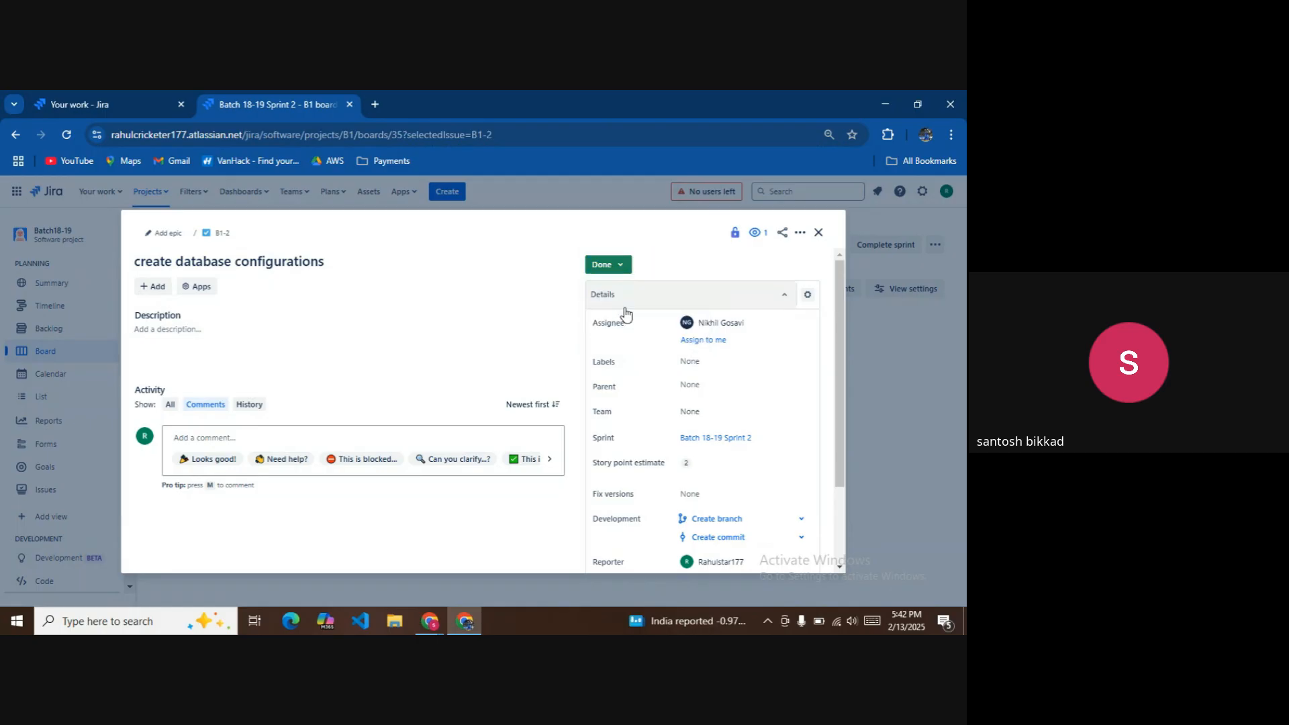
left_click(818, 233)
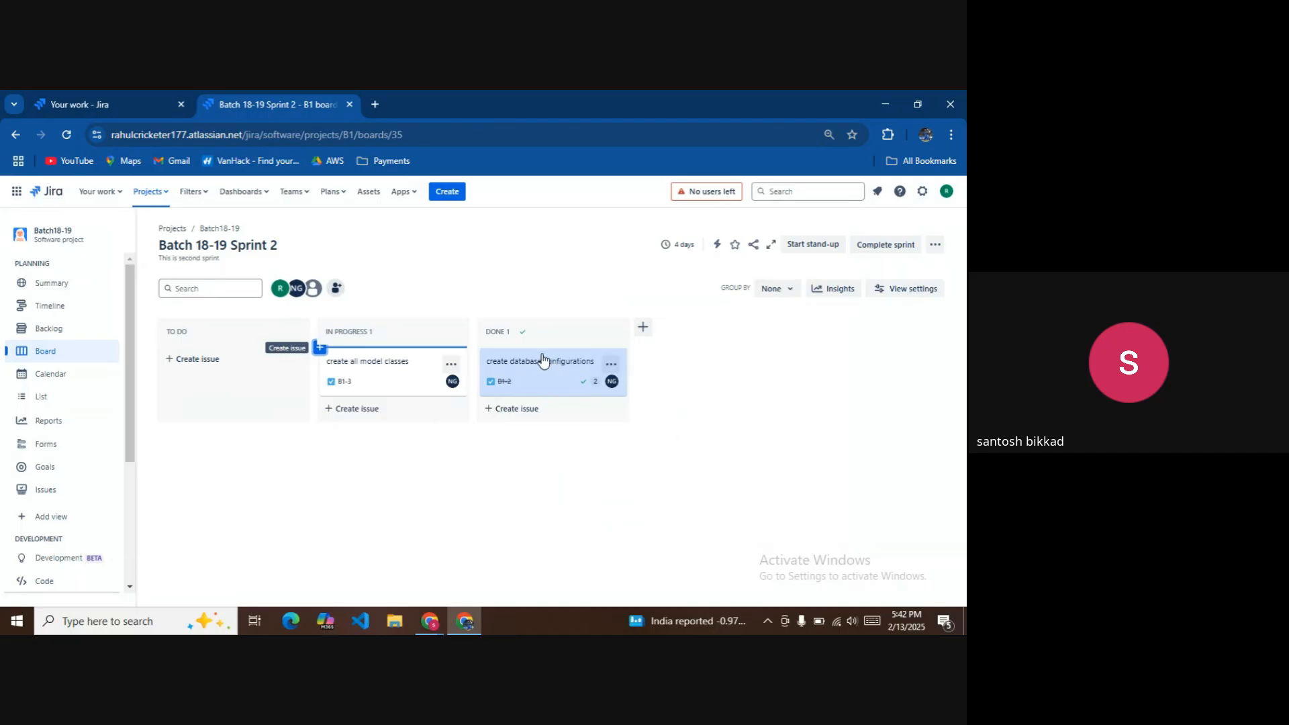
Check the story point estimate of B1-3 'create all model classes' and mark it Done.
left_click(398, 367)
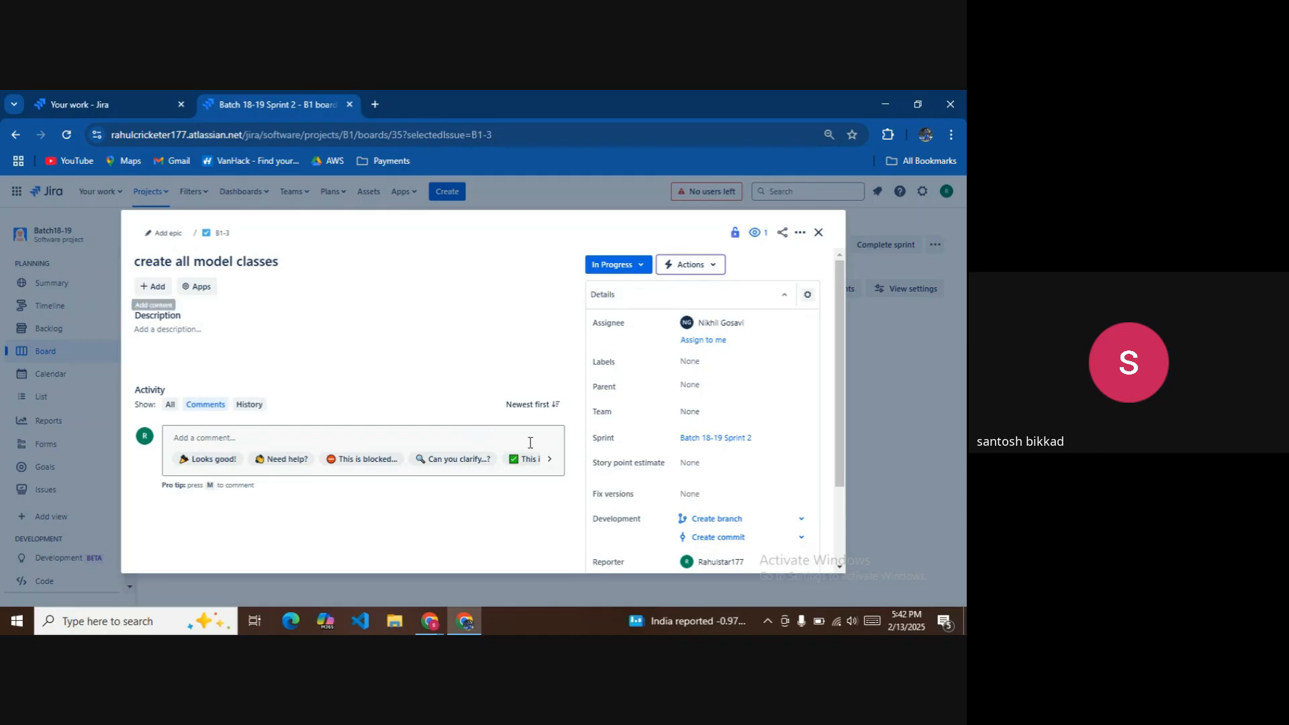
scroll(627, 445, "down", 2)
scroll(657, 444, "up", 1)
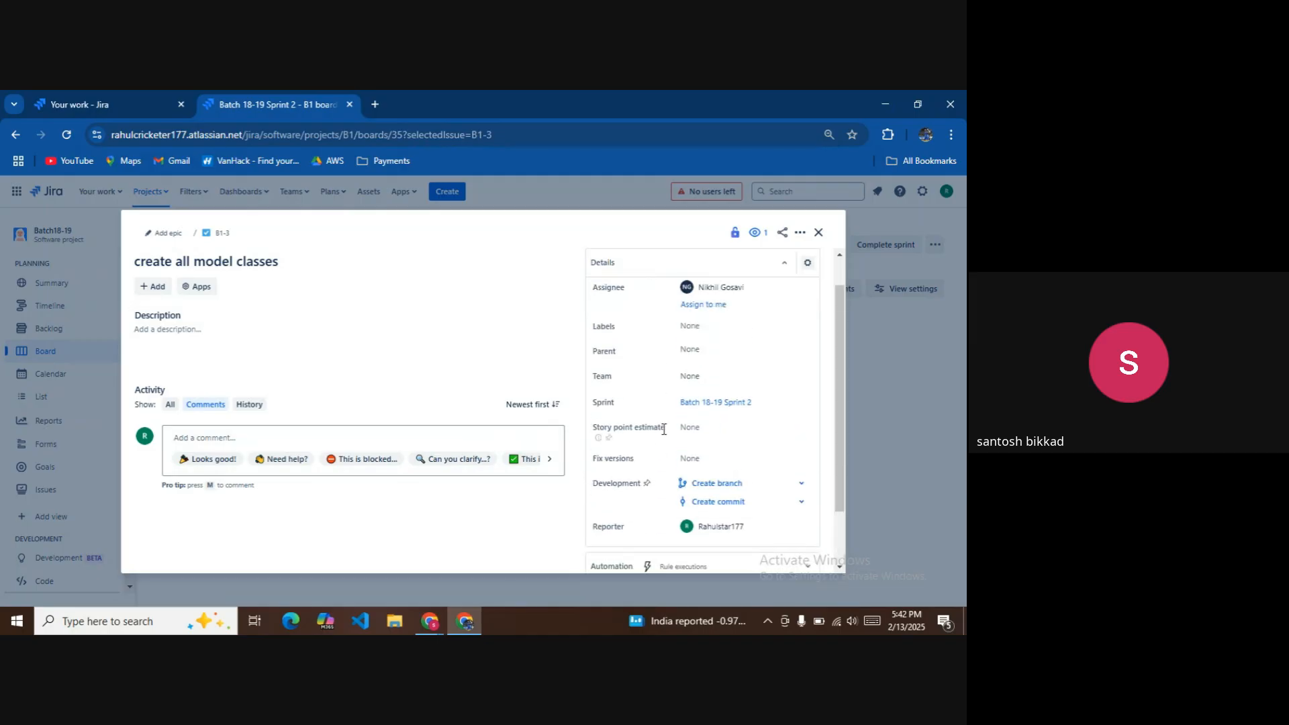
left_click(698, 427)
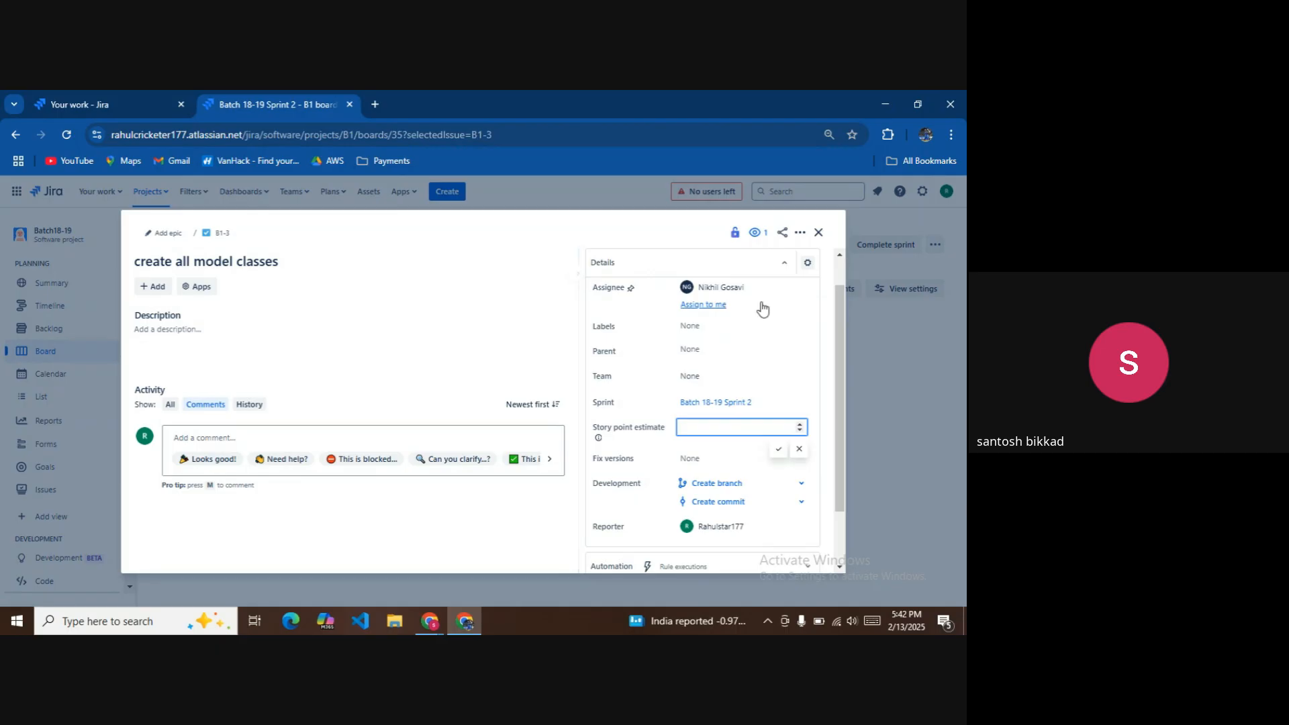
scroll(624, 338, "up", 1)
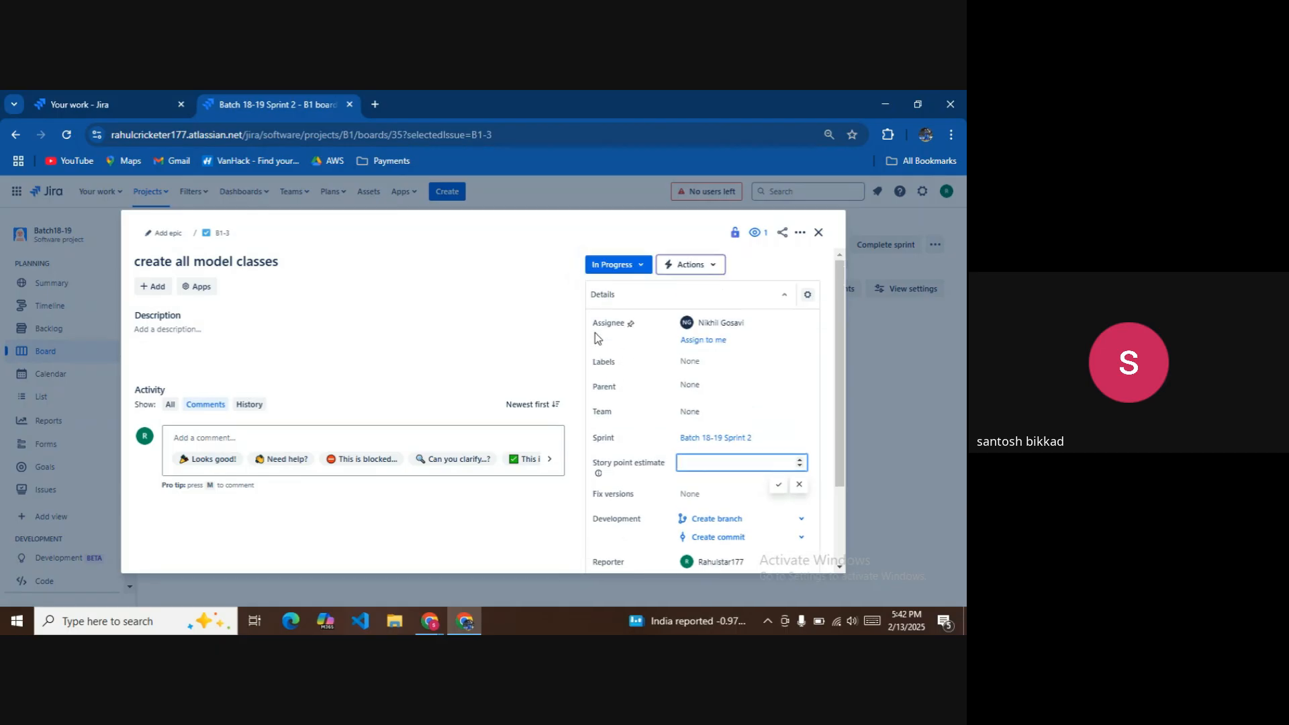
left_click(639, 264)
left_click(630, 304)
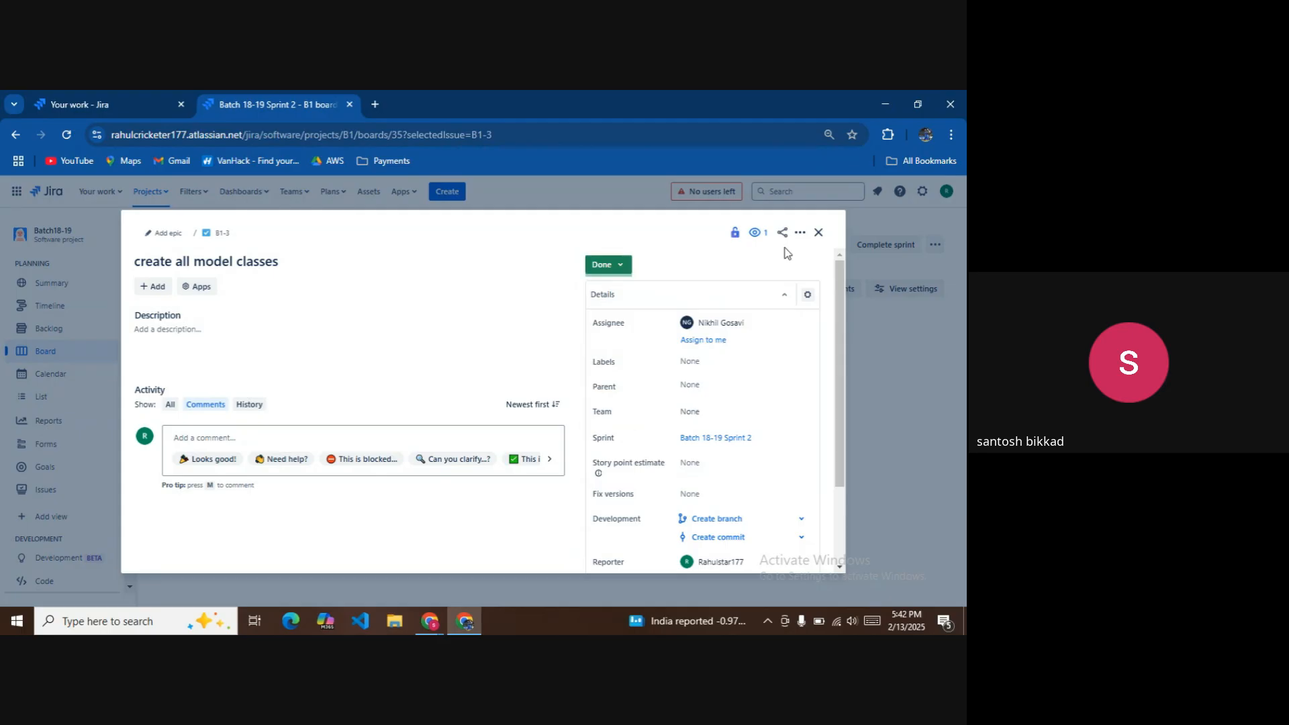
left_click(819, 234)
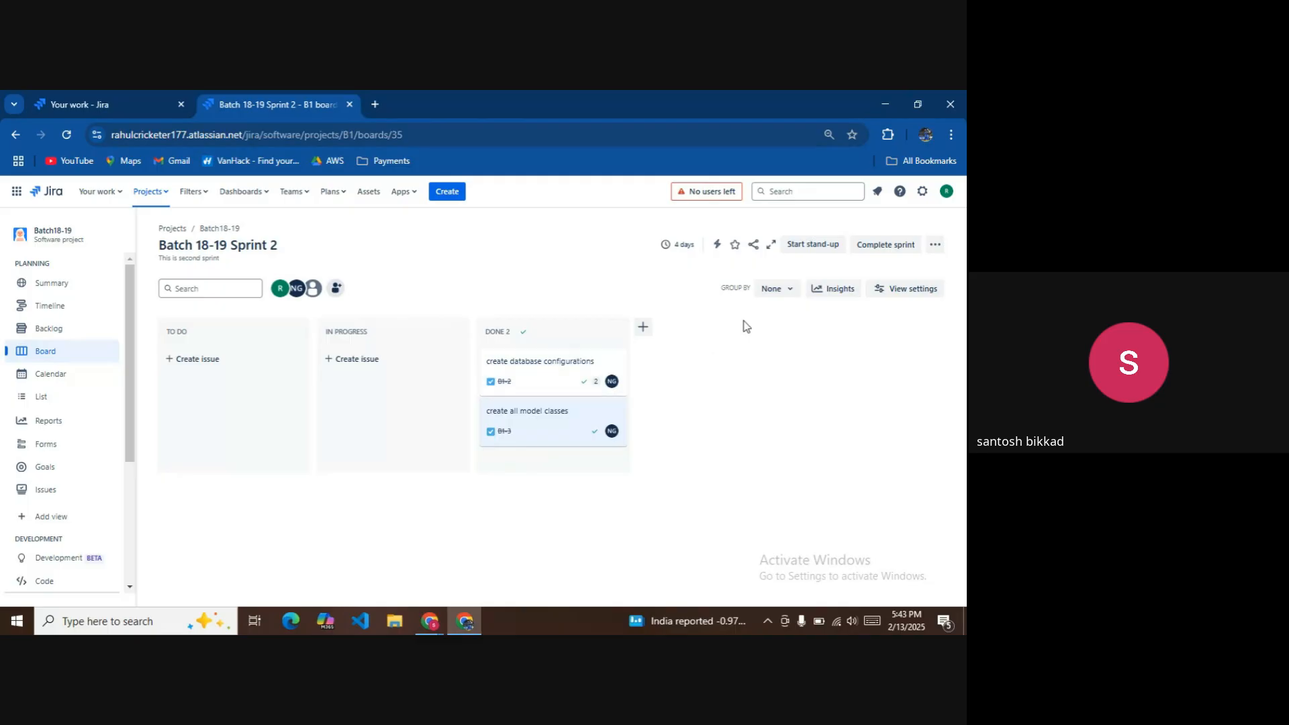
Complete Batch 18-19 Sprint 2, skipping the retrospective setup.
left_click(860, 246)
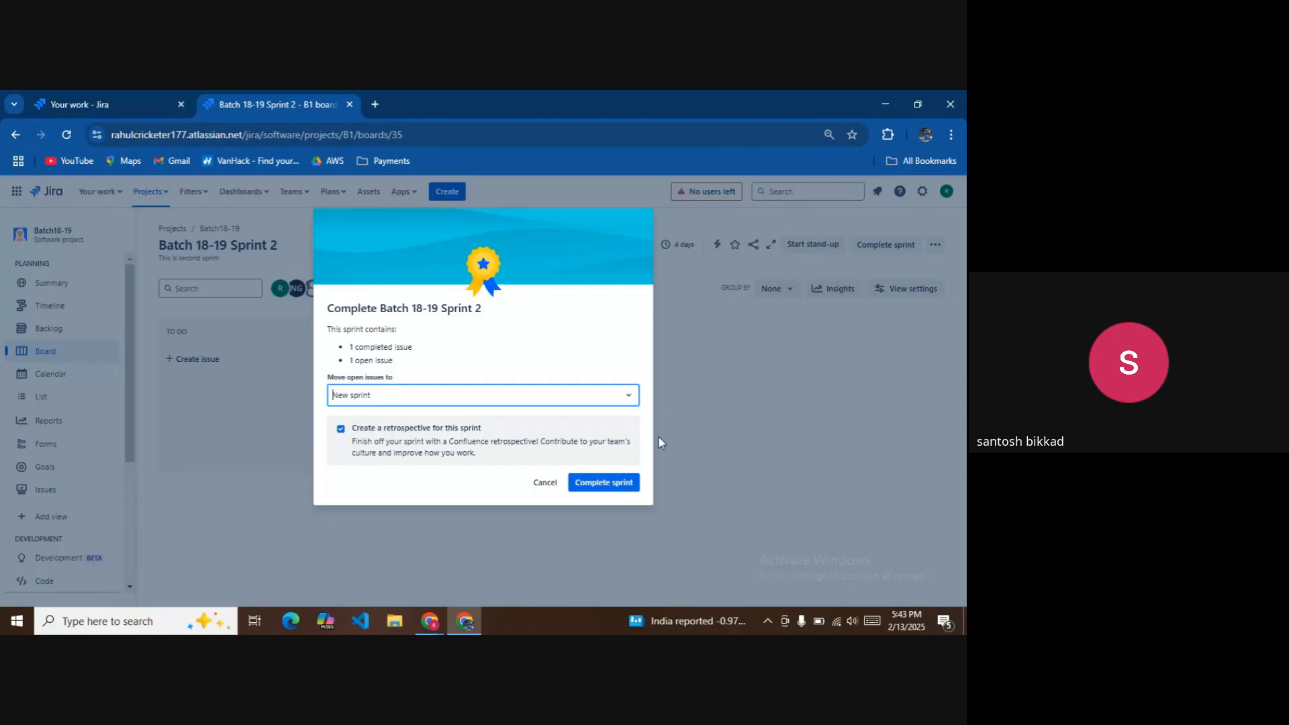
left_click(618, 481)
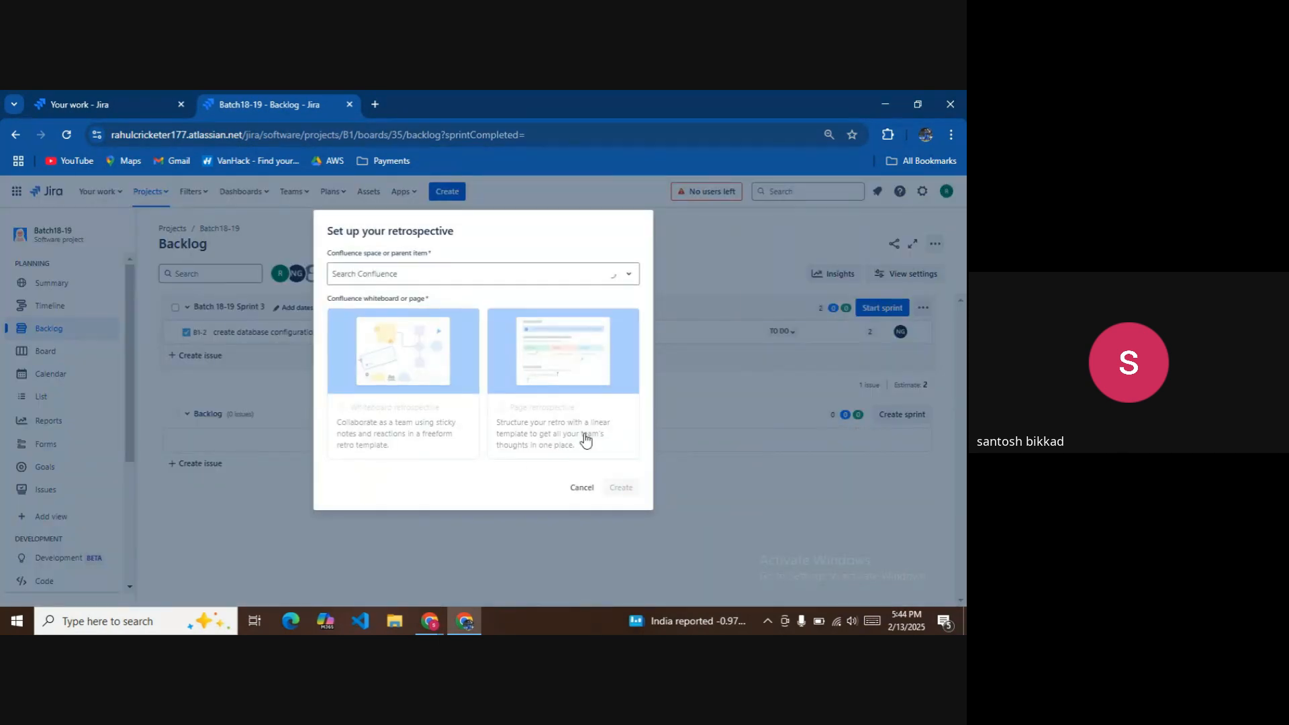
left_click(582, 488)
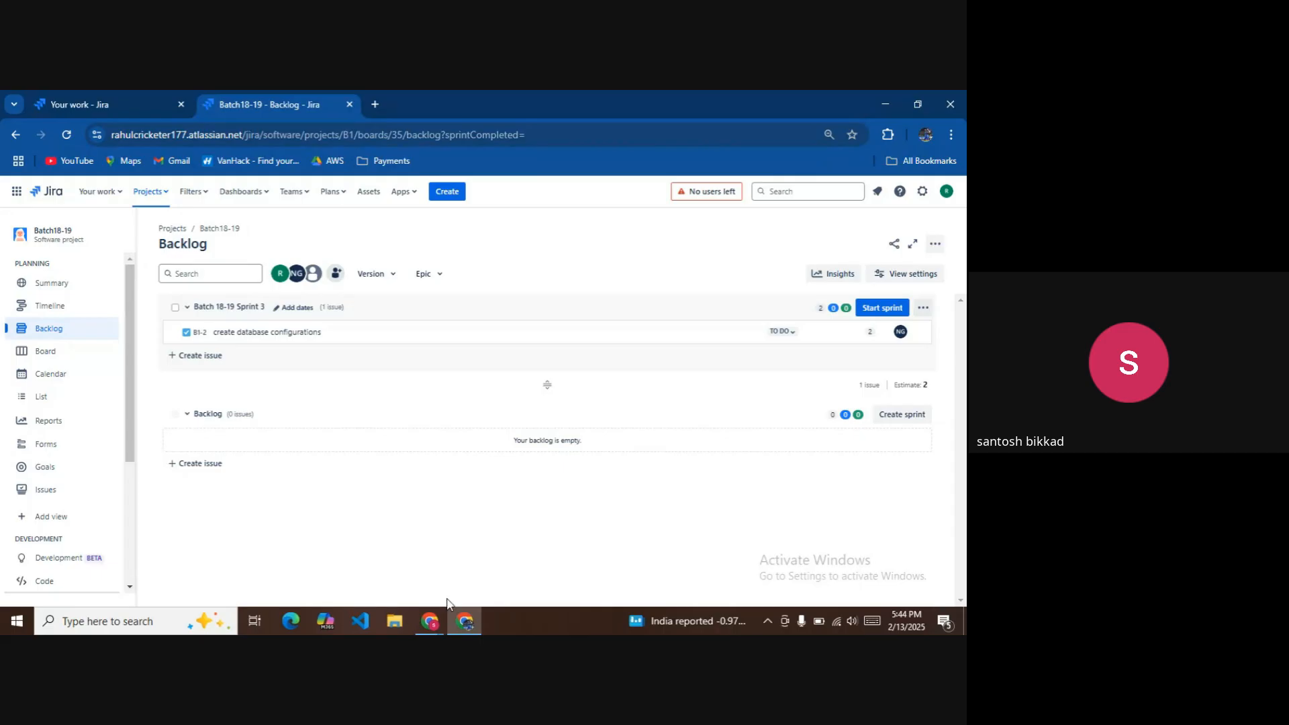
mouse_move(433, 614)
left_click(392, 543)
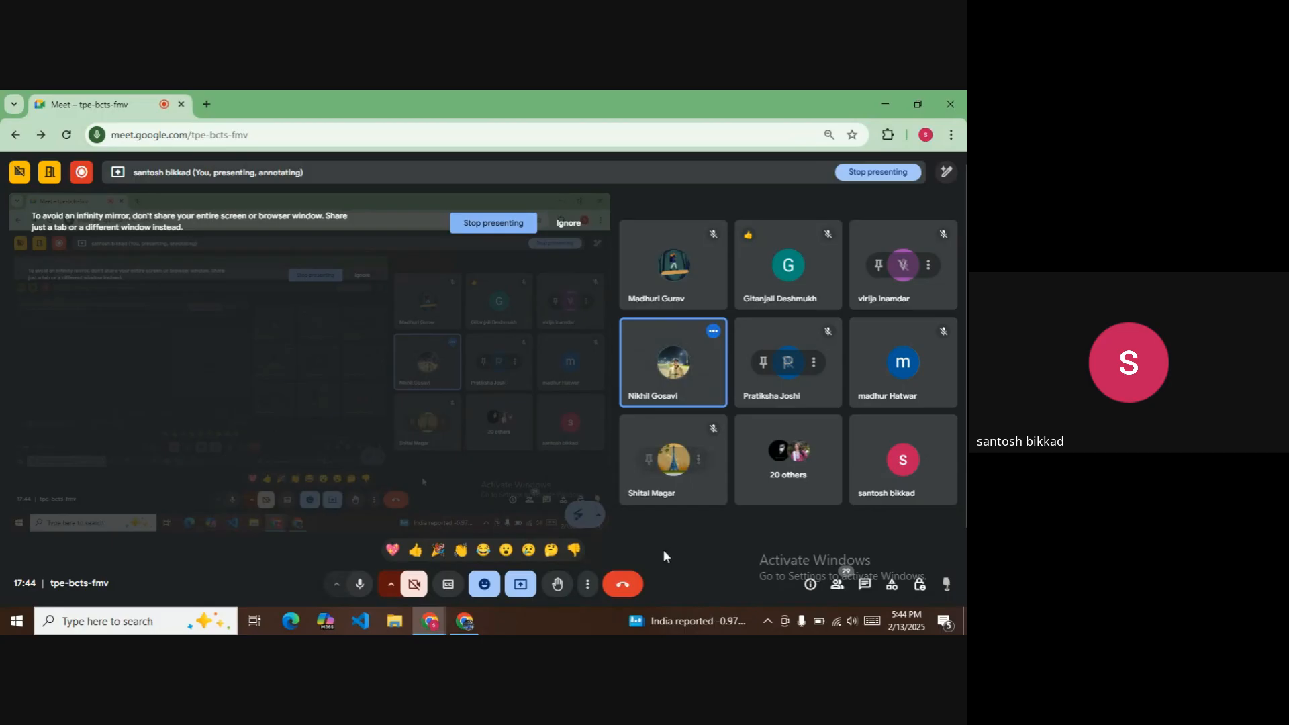
left_click(477, 621)
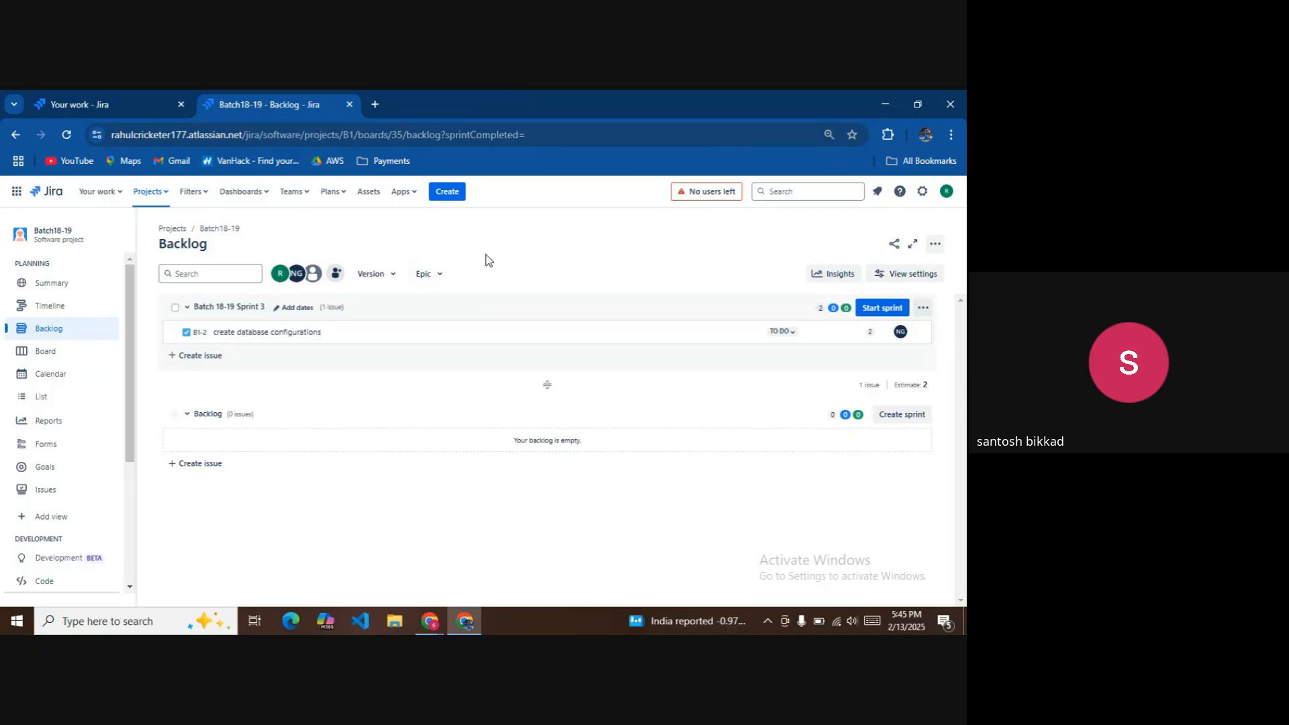
Open Confluence from the Atlassian app switcher, check the Meet call, and bring up the Create choices.
left_click(20, 194)
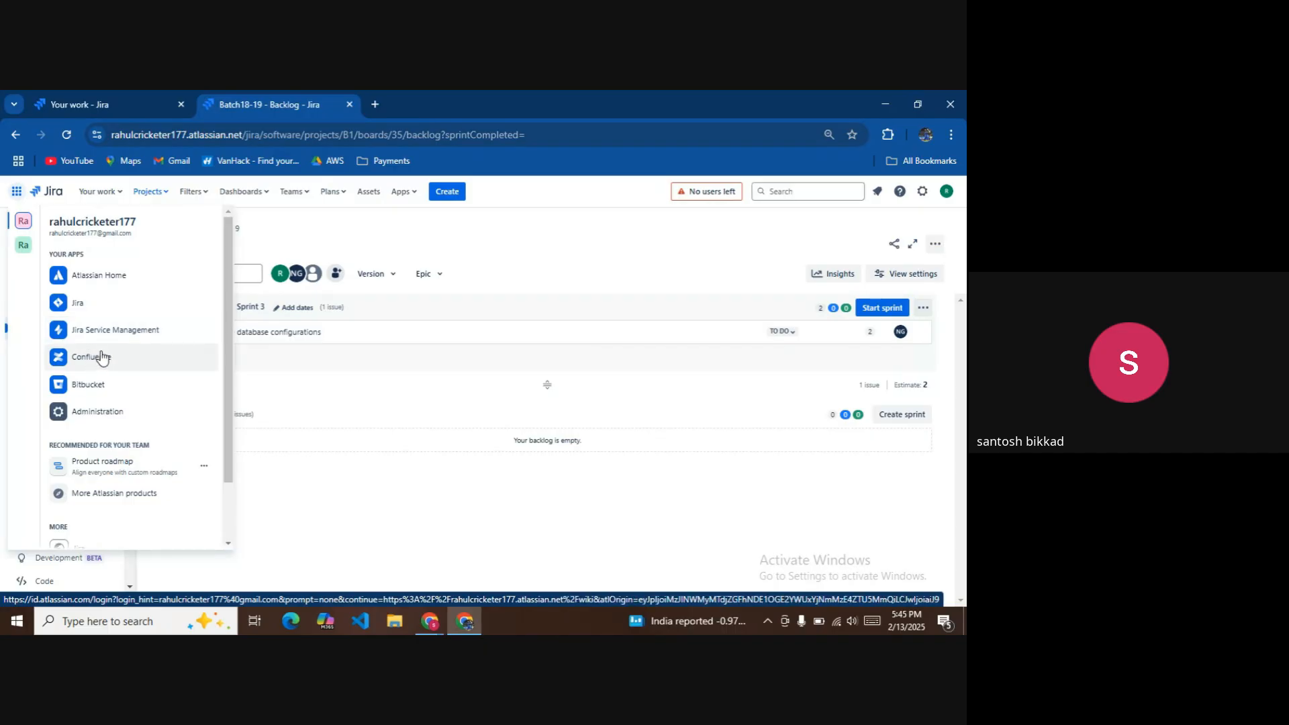
left_click(92, 356)
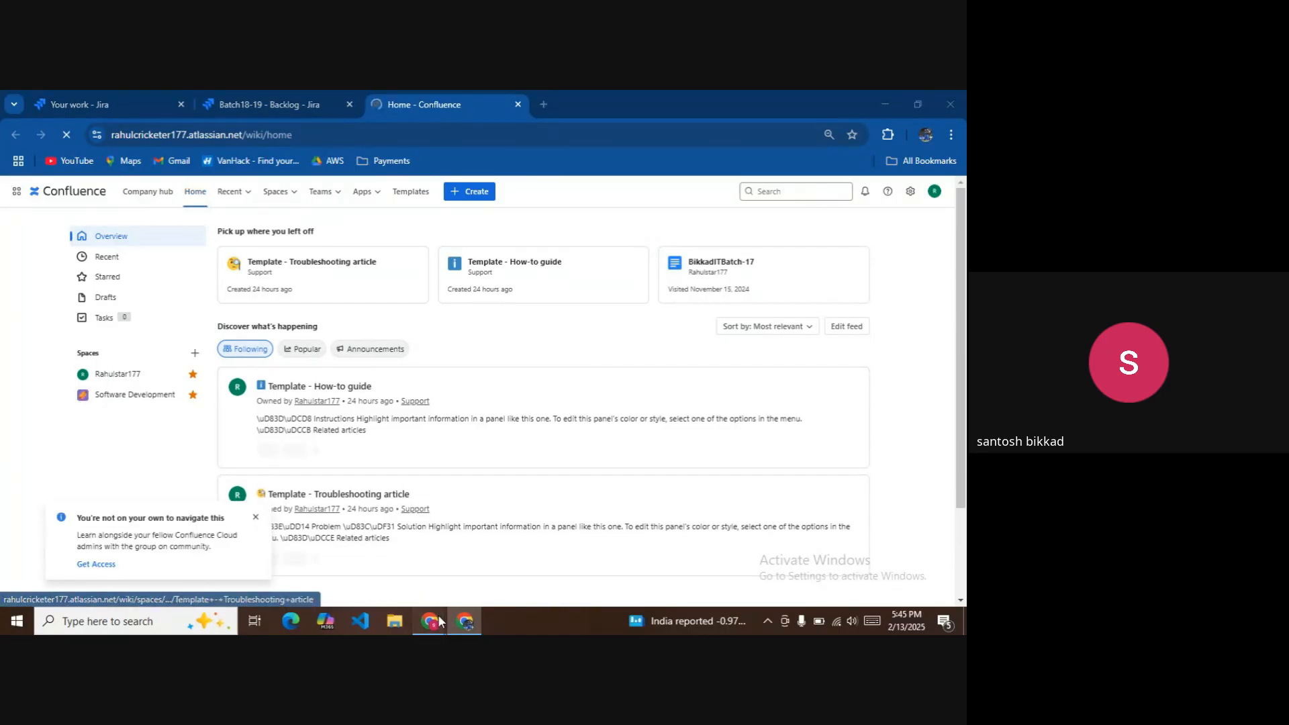
mouse_move(435, 621)
left_click(397, 557)
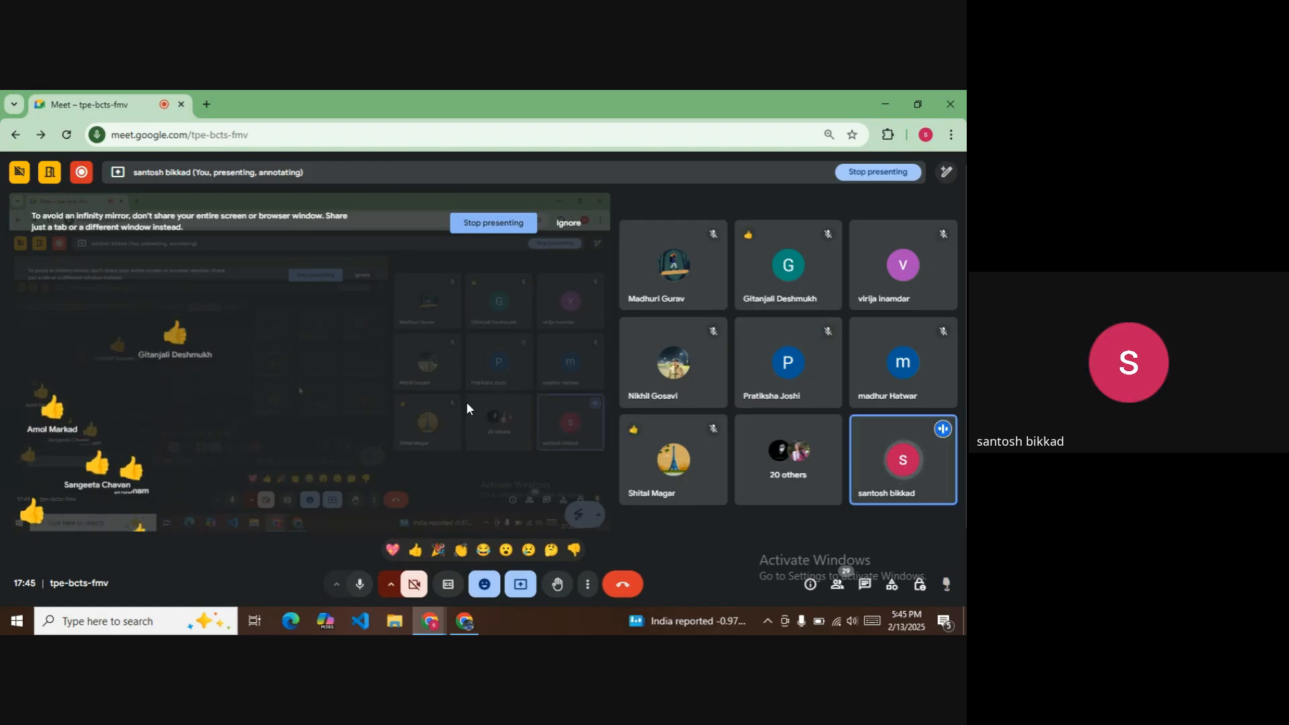
left_click(481, 621)
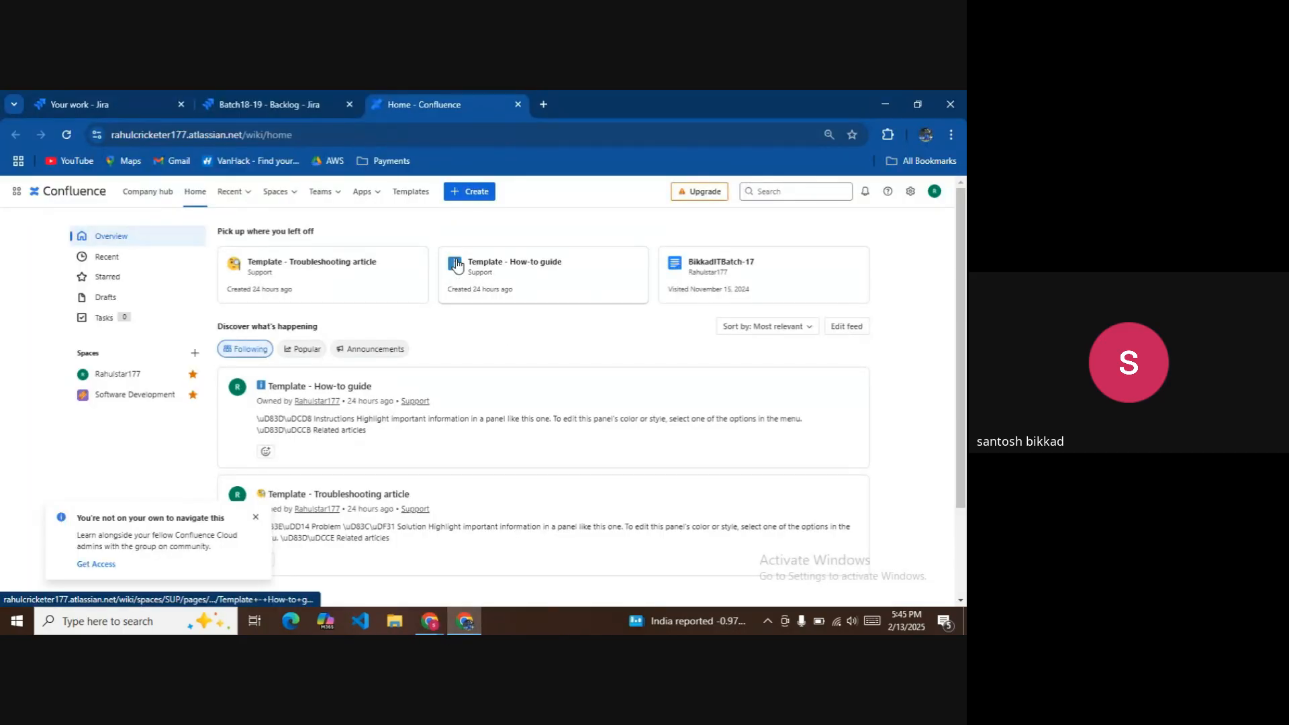
left_click(473, 192)
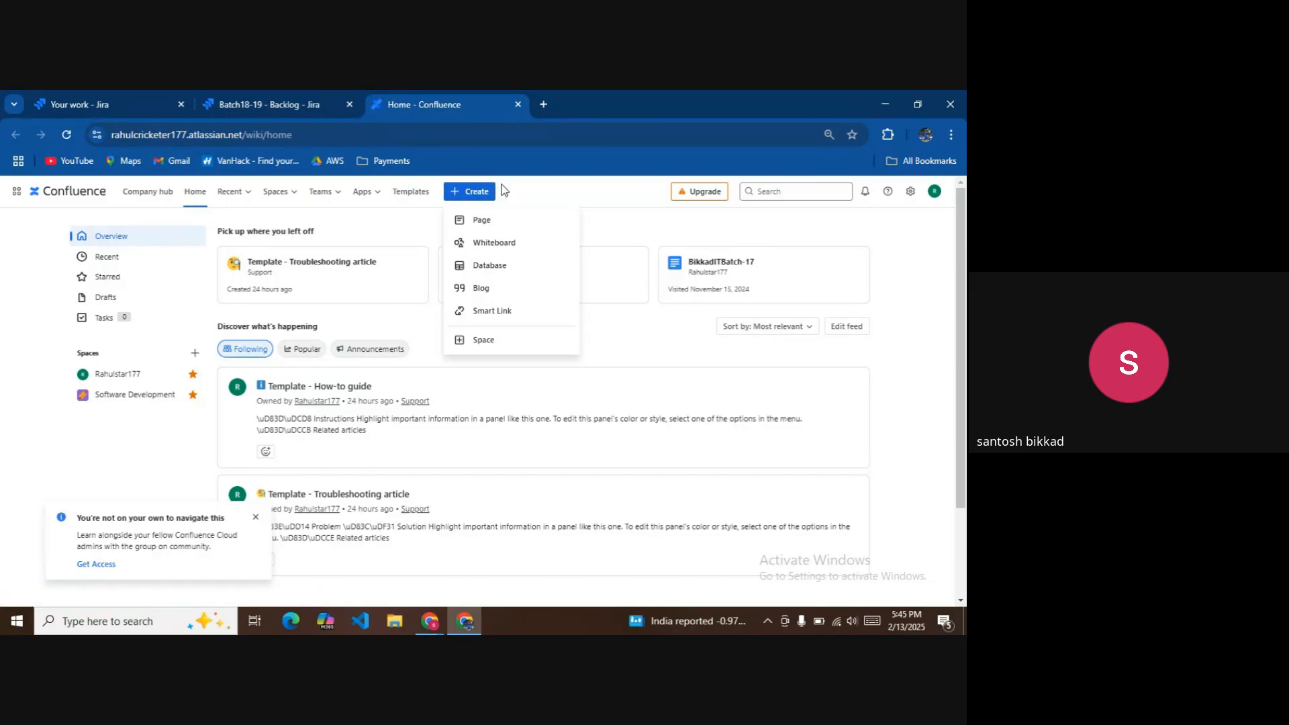
Start a blank page titled 'Batch 18-19 First Project' and open its publish options.
left_click(480, 224)
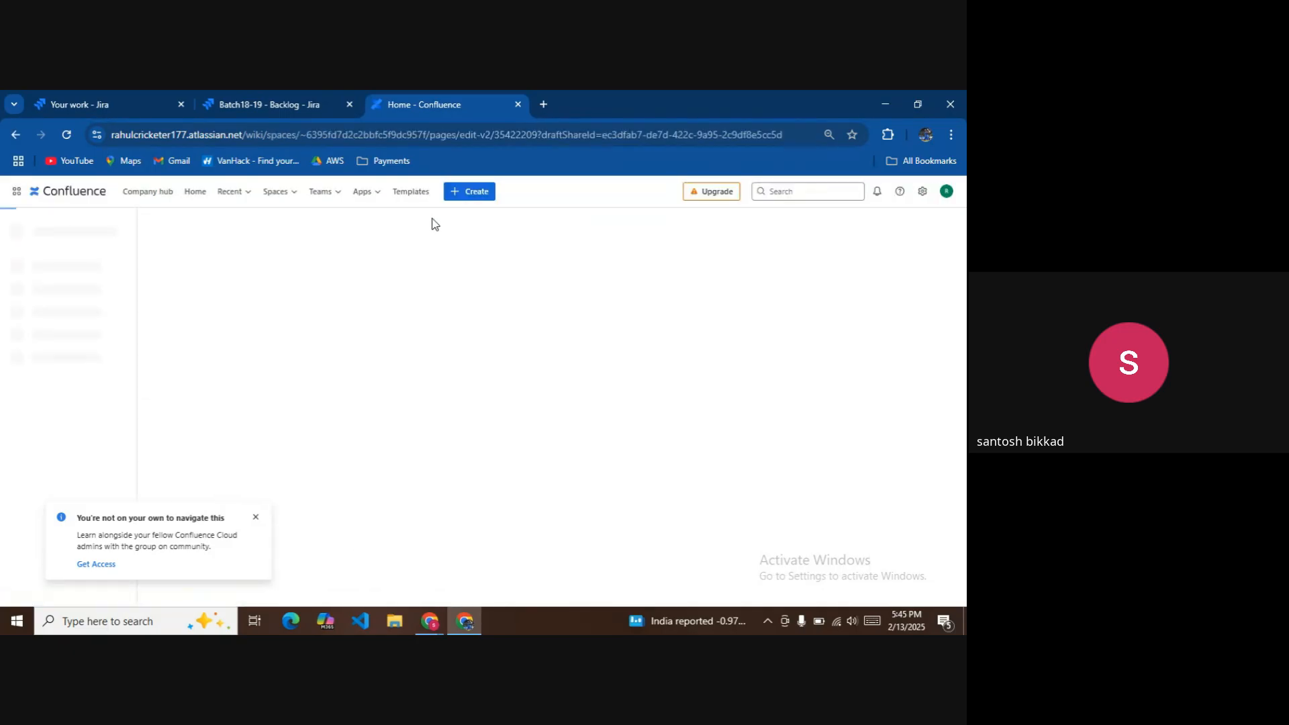
left_click(257, 518)
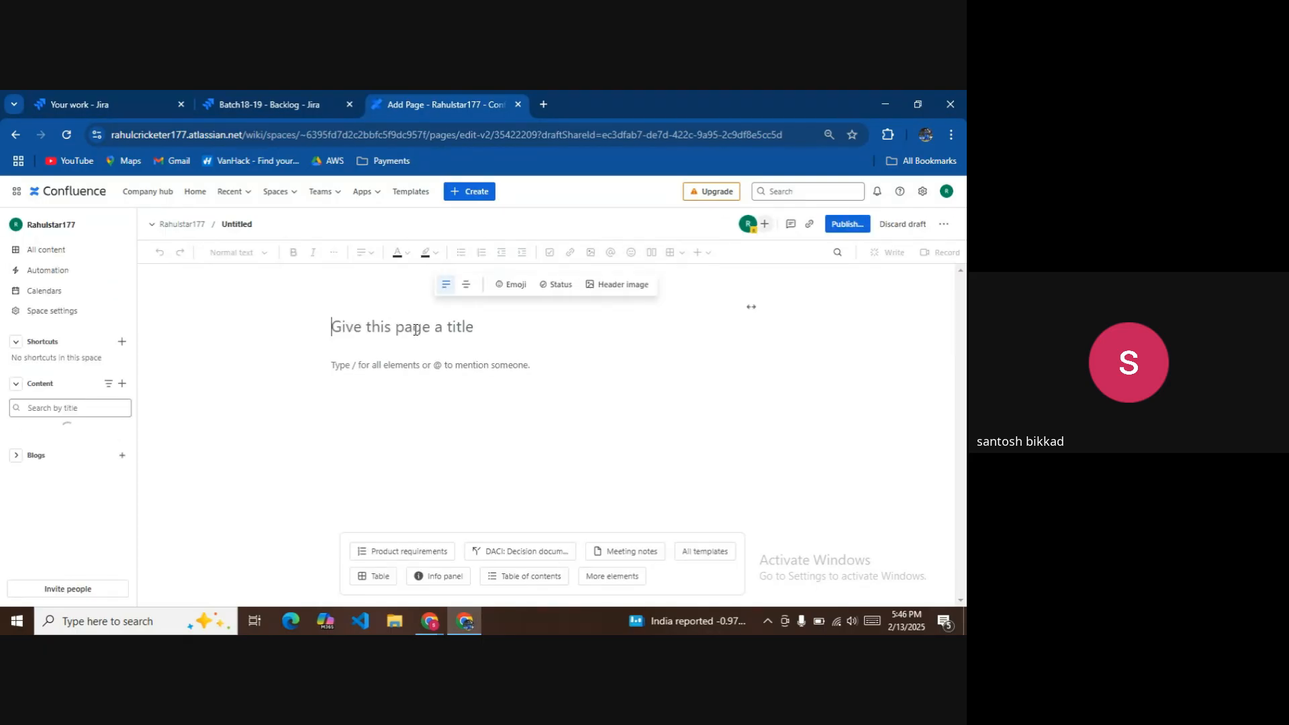
type("Batc")
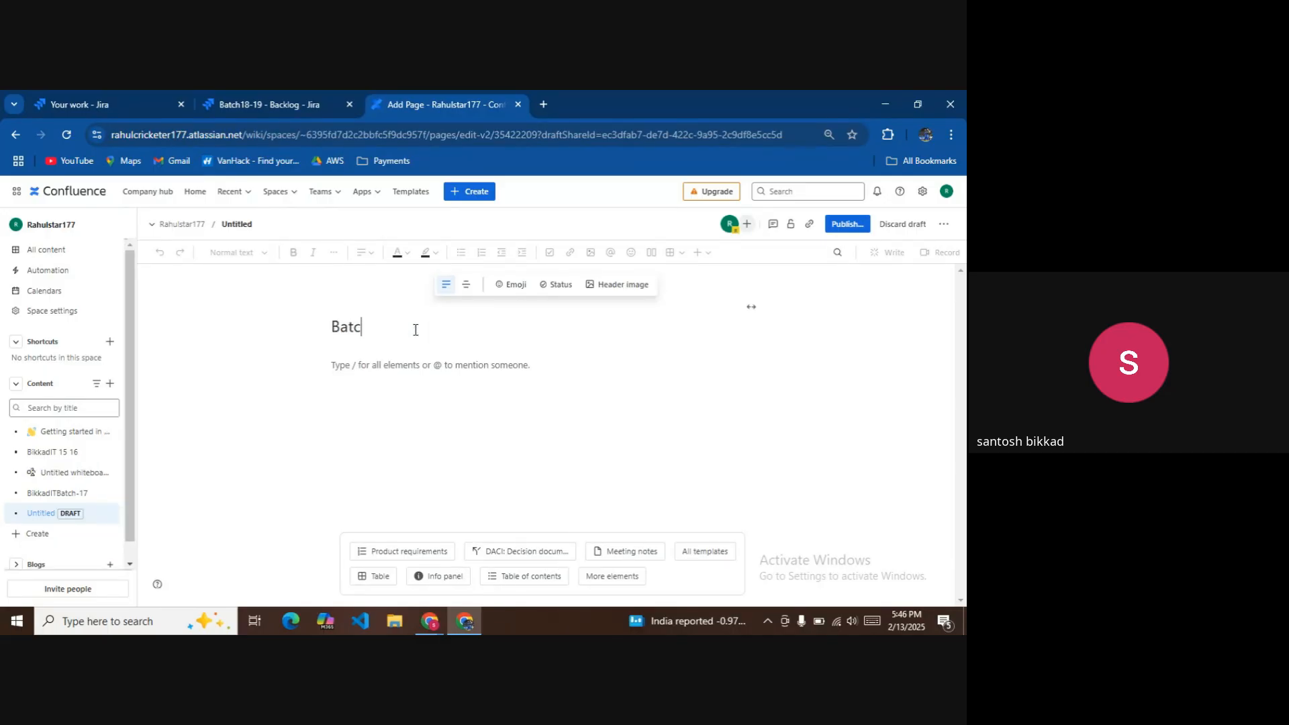
type("h ")
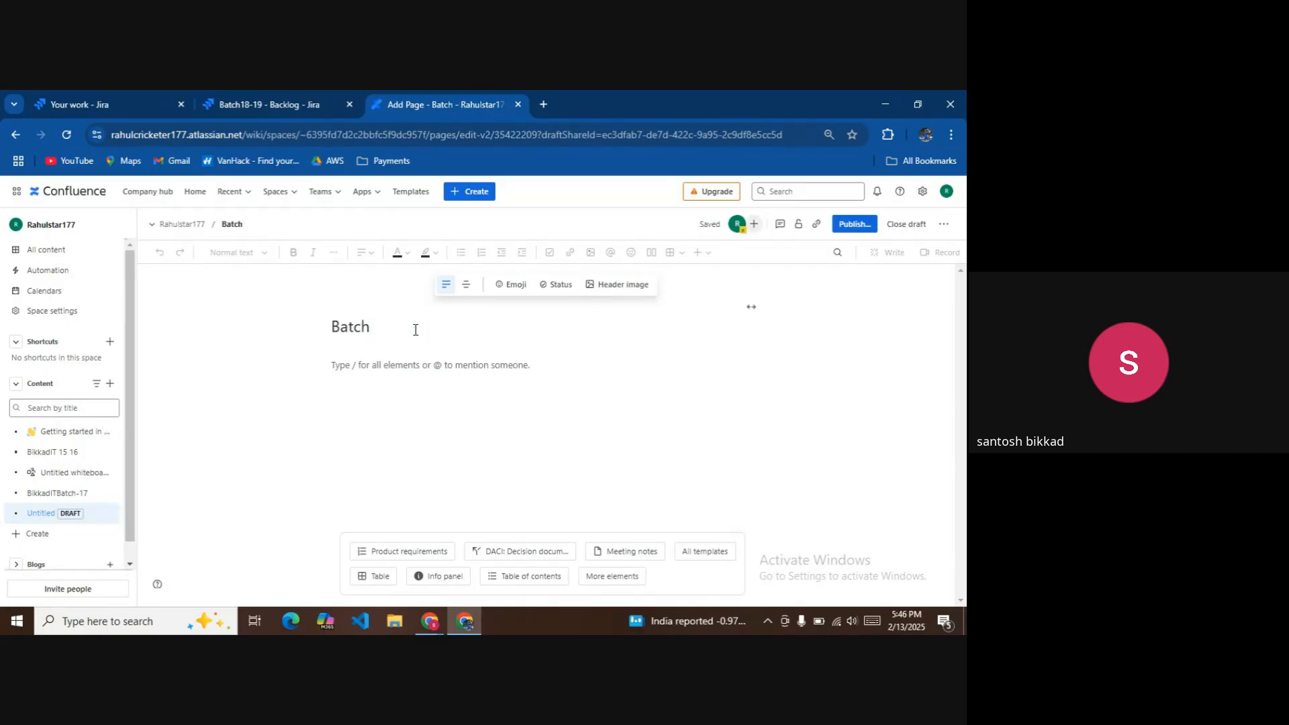
type("18-19 First P")
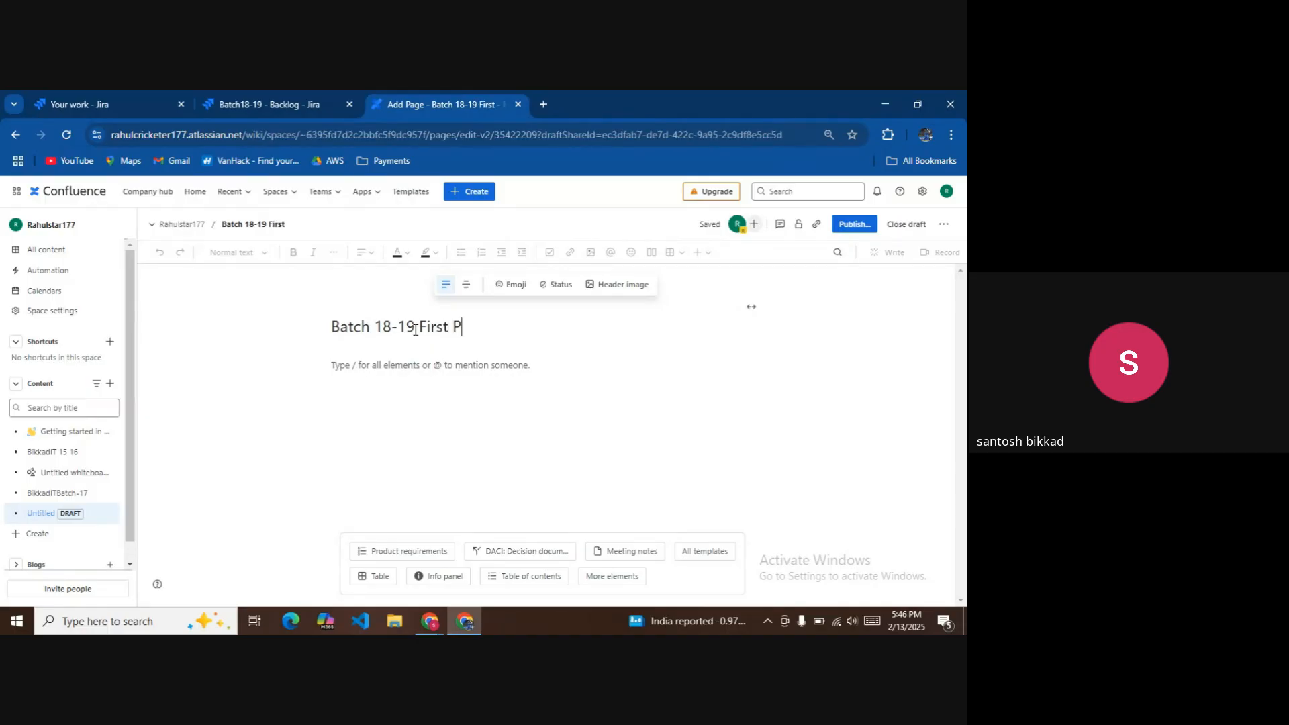
type("eoject")
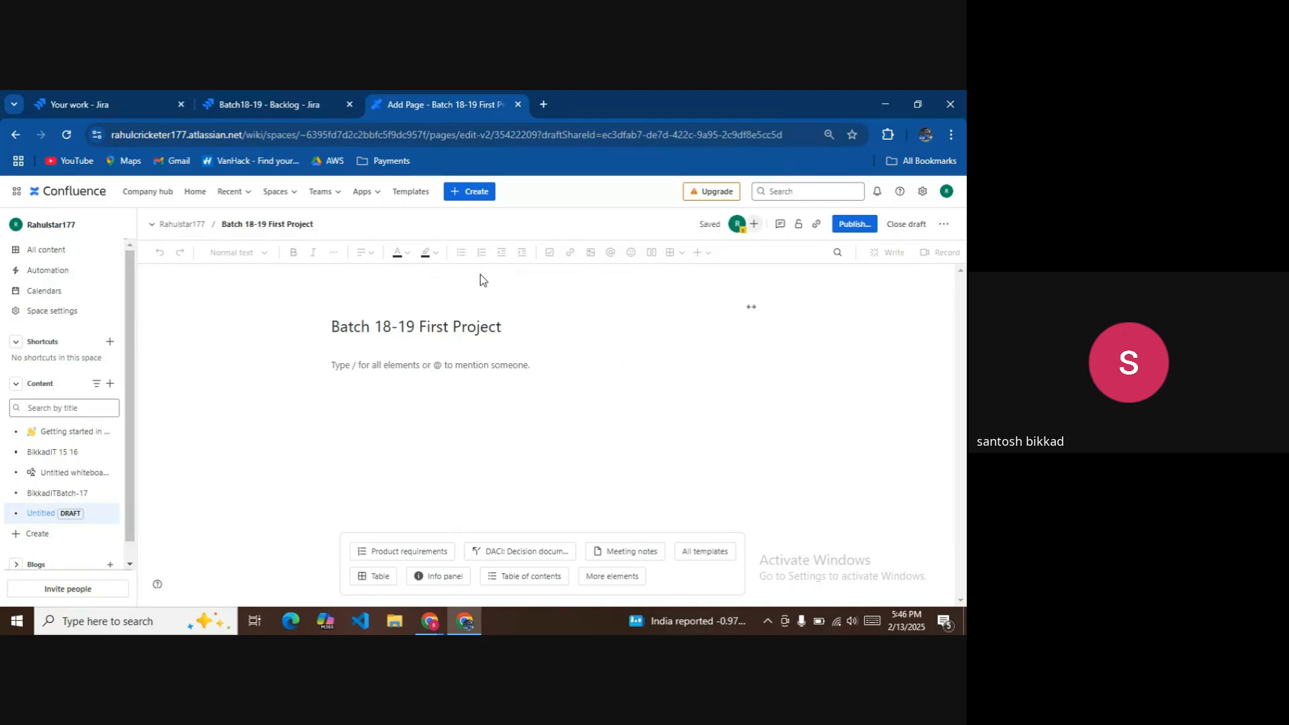
triple_click(510, 326)
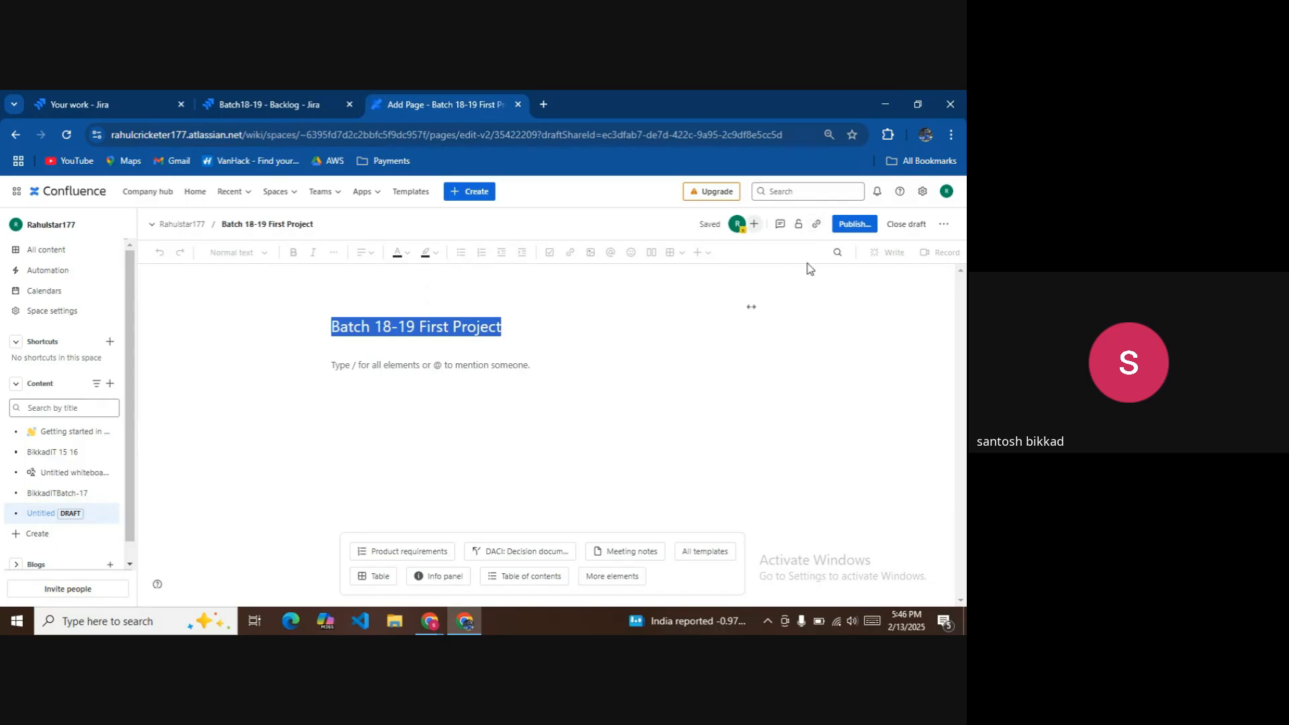
left_click(852, 225)
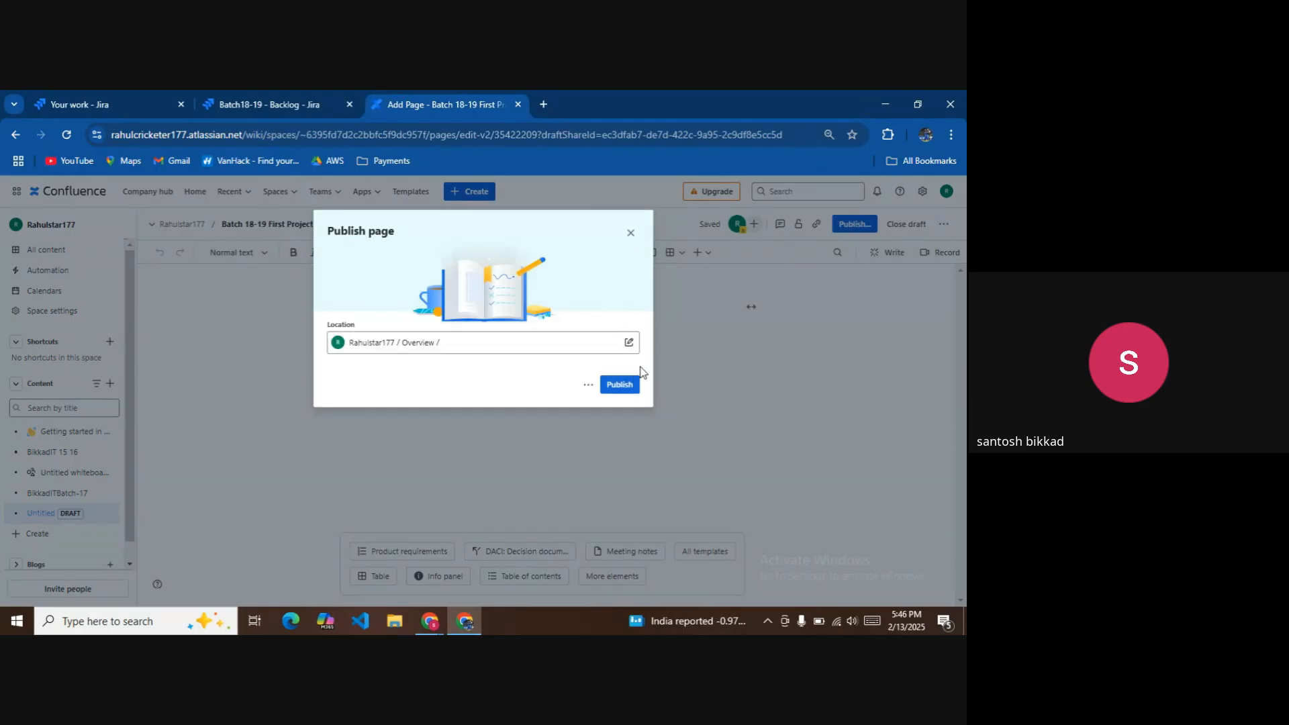
Publish the 'Batch 18-19 First Project' page and begin a page comment.
left_click(623, 386)
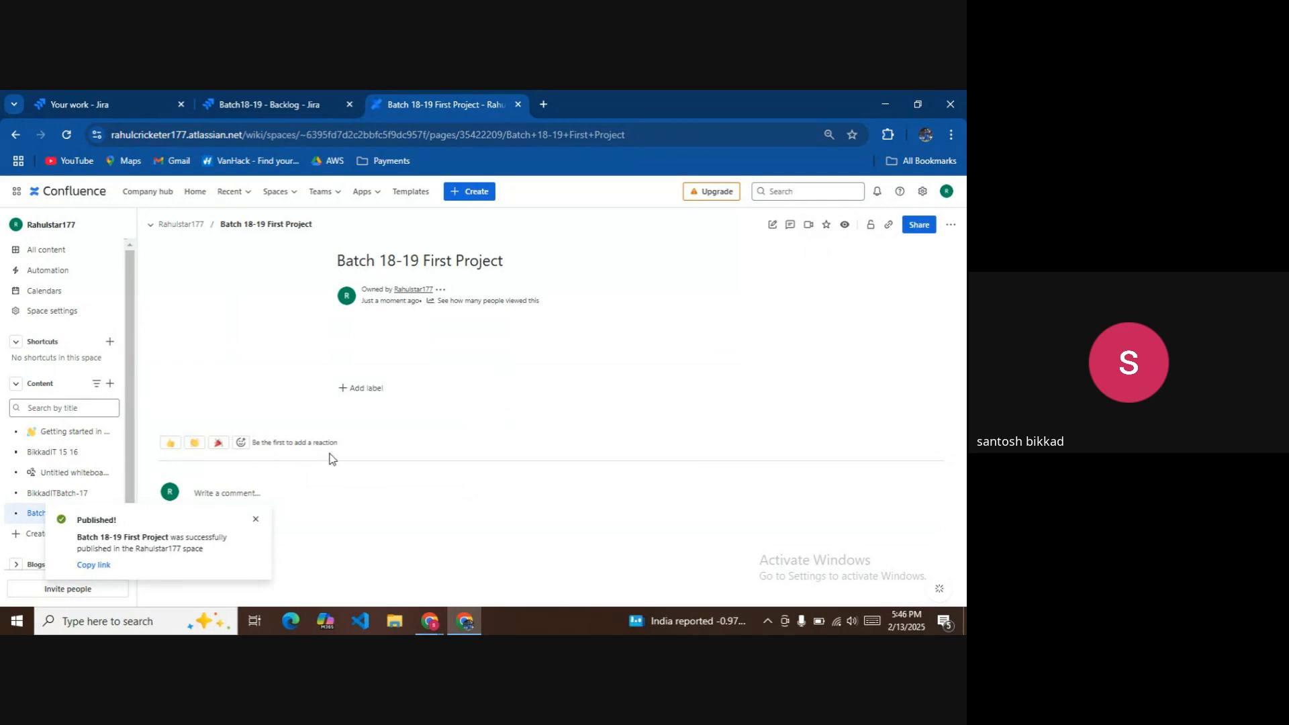
left_click(254, 521)
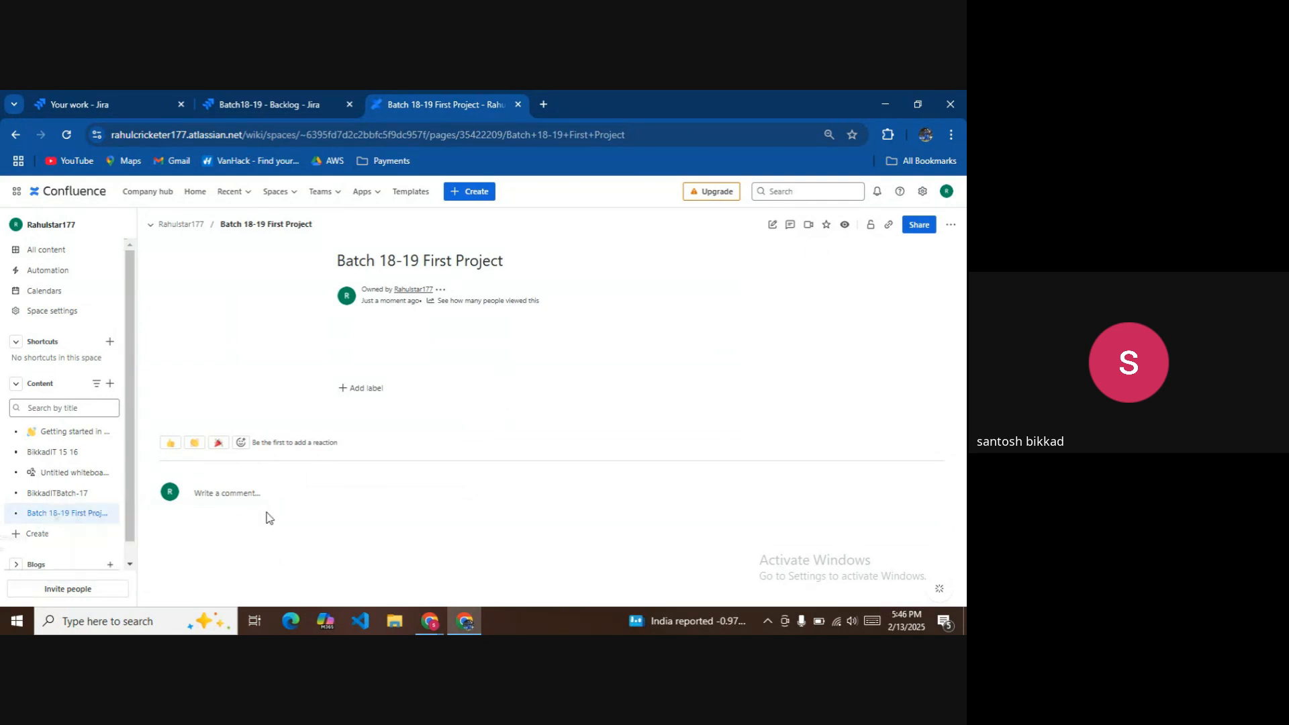
left_click(230, 492)
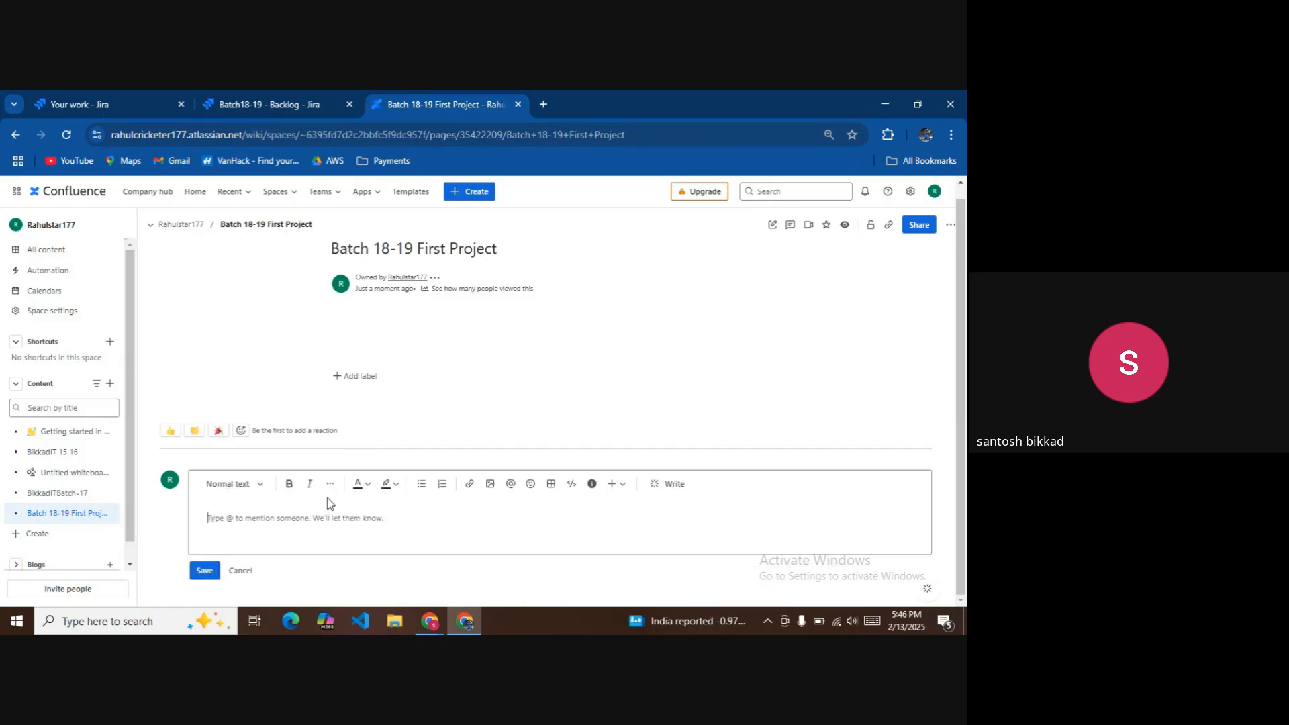
Post the comment 'All the postman collection we can find here with sample payload'.
type("Ad")
key("BackSpace")
type("All the postman collection we can find here wu")
key("BackSpace")
type("ith sample payload")
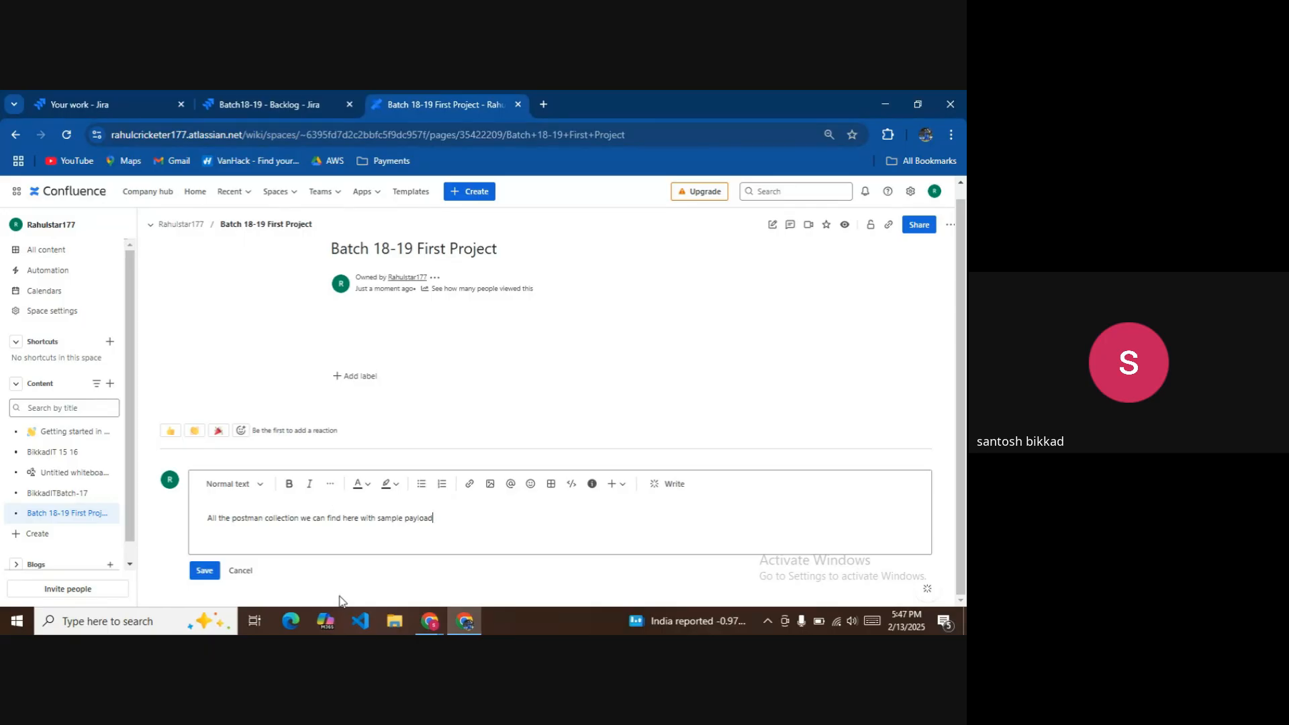
left_click(208, 571)
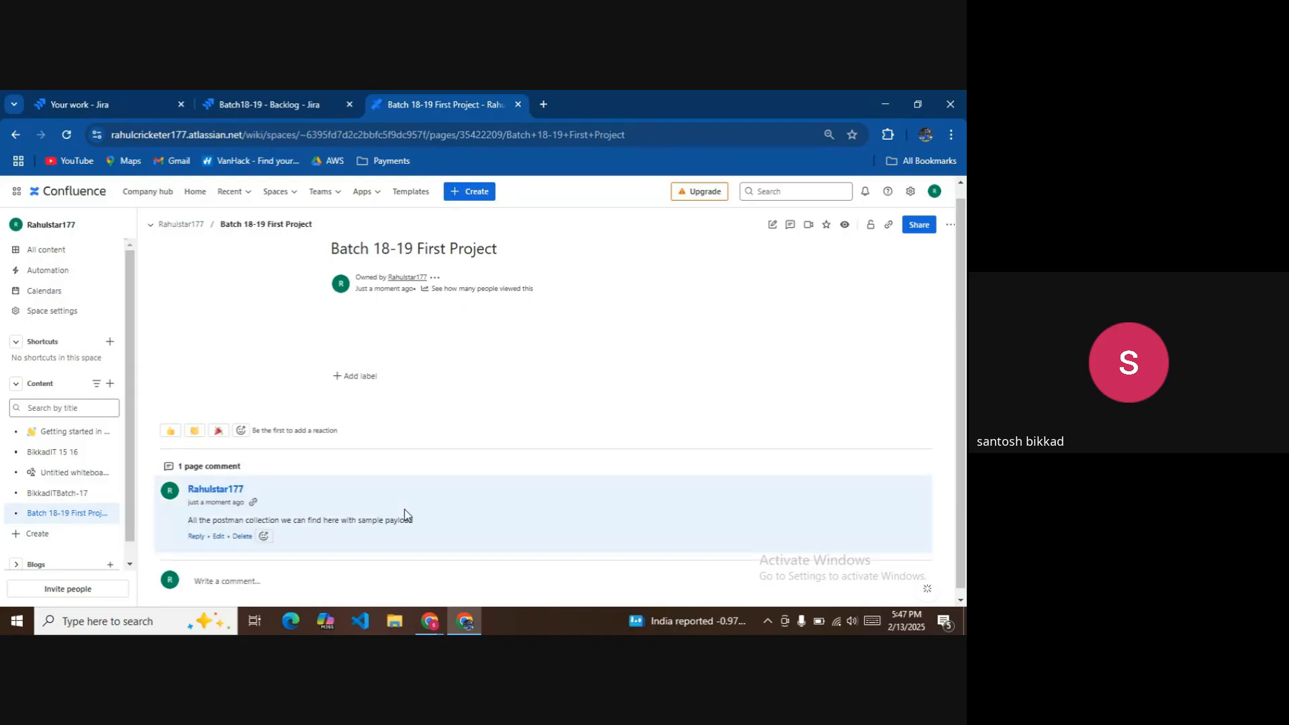
Add an empty code block to the comment and load google.com in a new tab.
left_click(217, 536)
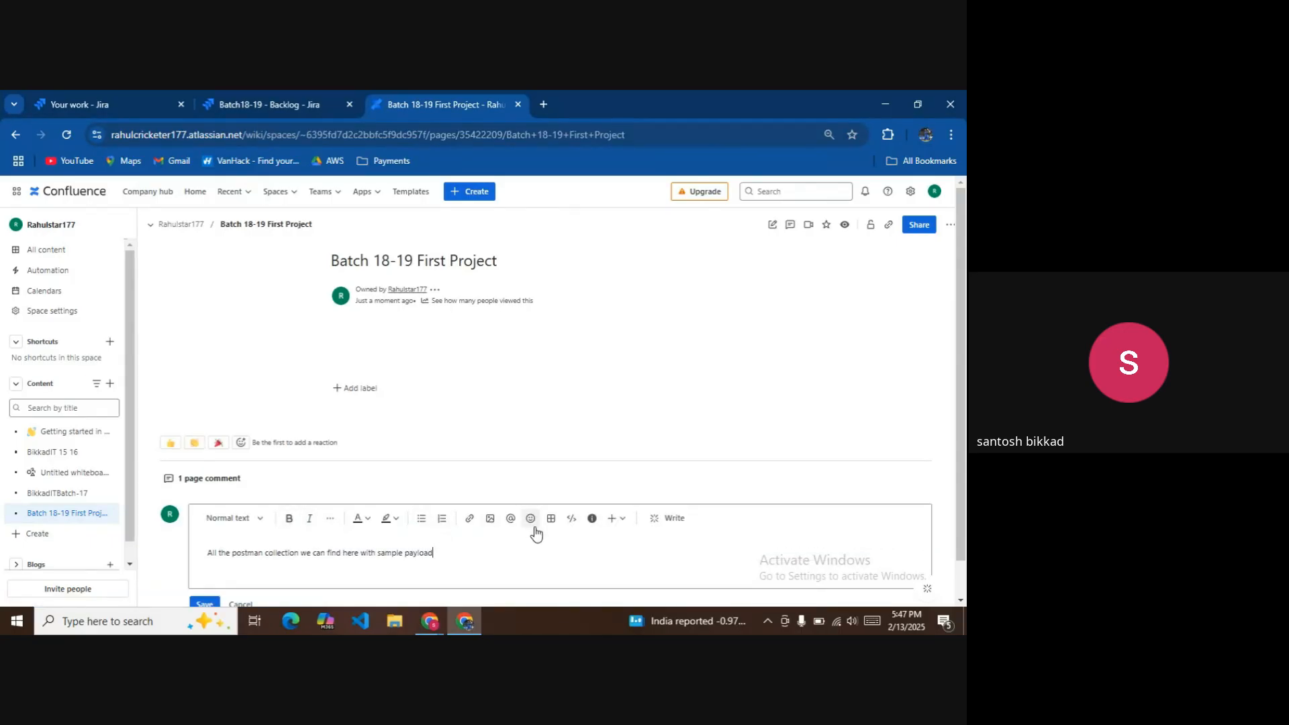
left_click(571, 524)
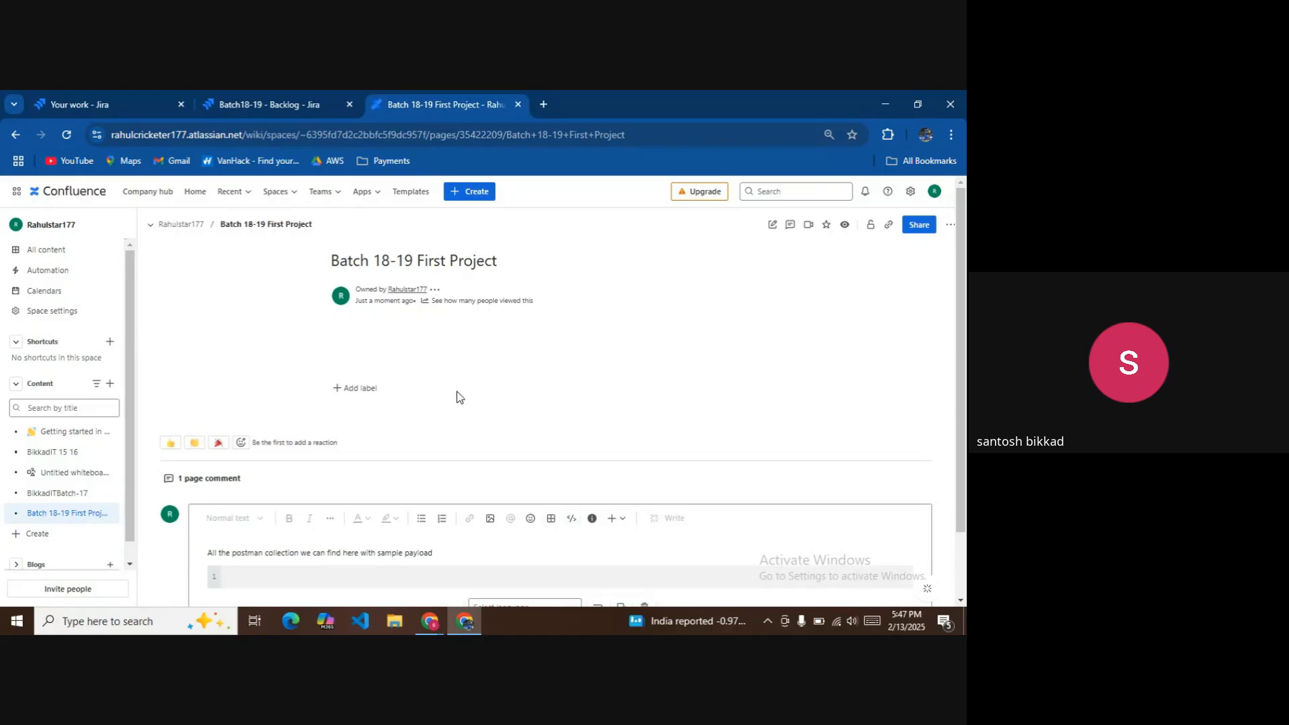
left_click(543, 105)
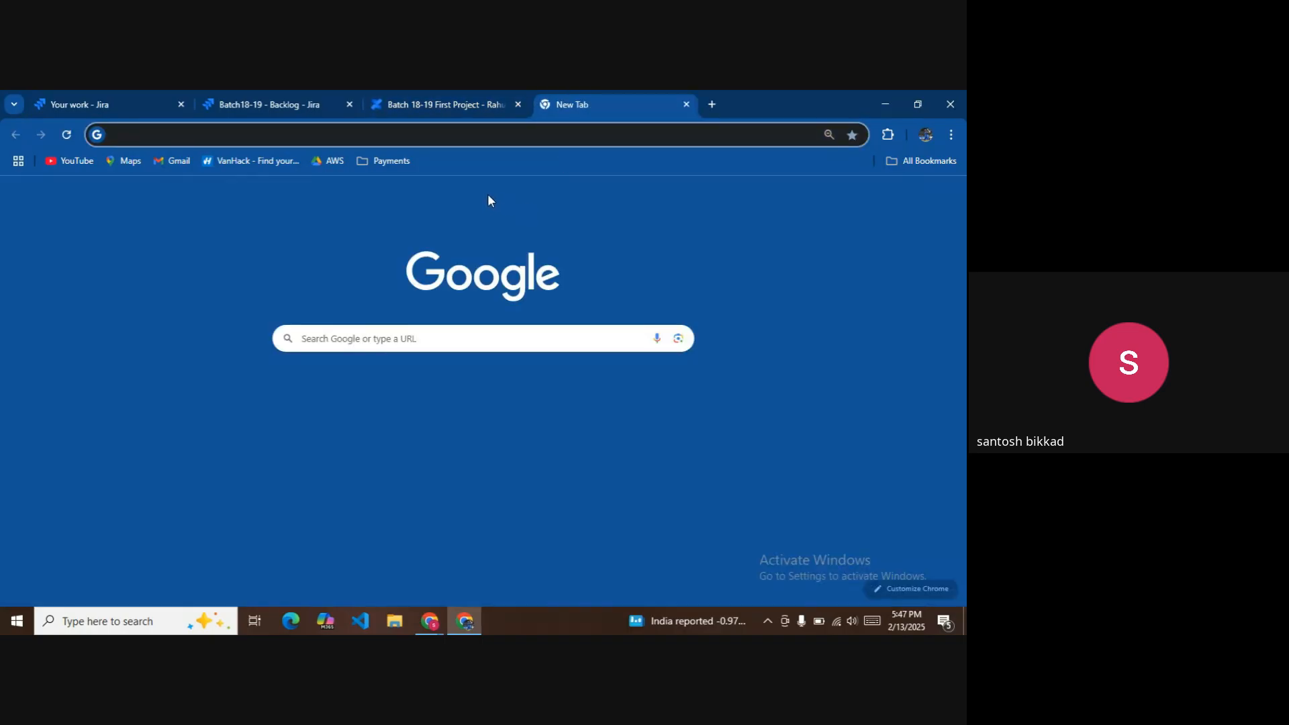
type("google.com")
key("Return")
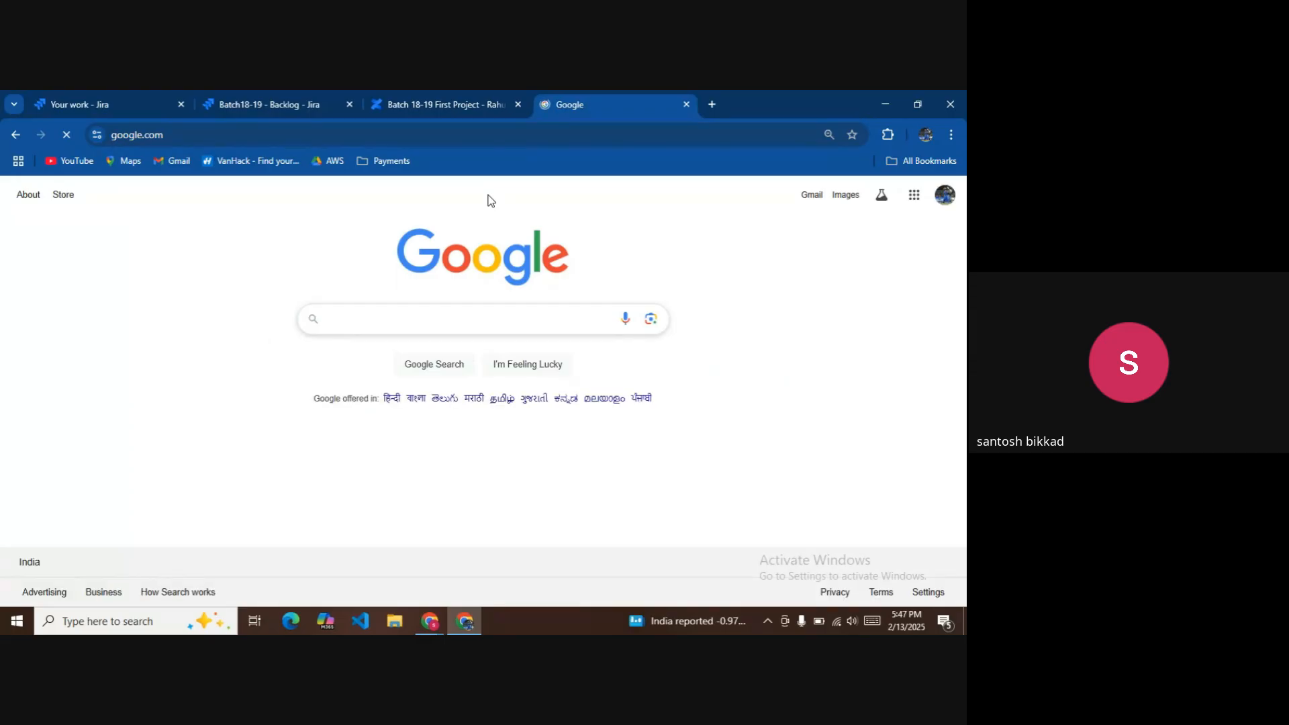
Search for 'sample json' and open the json.org JSON Example page.
type("sample json")
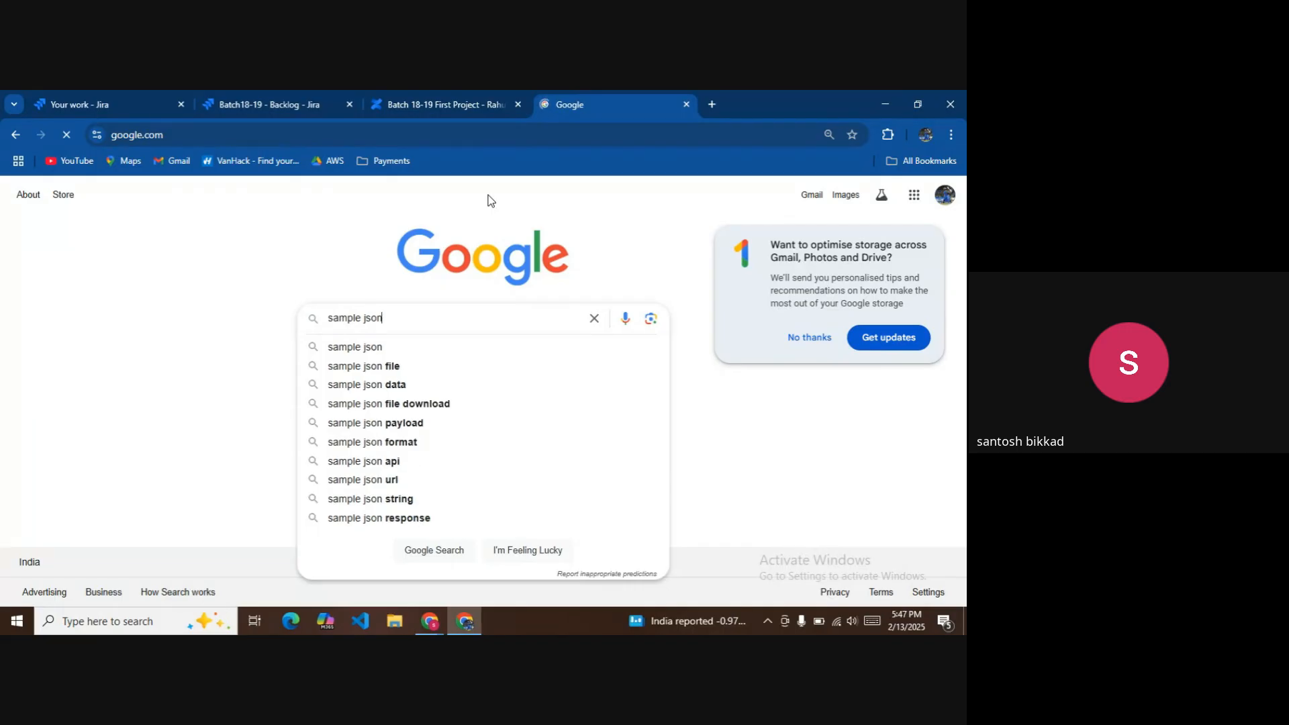
key("Return")
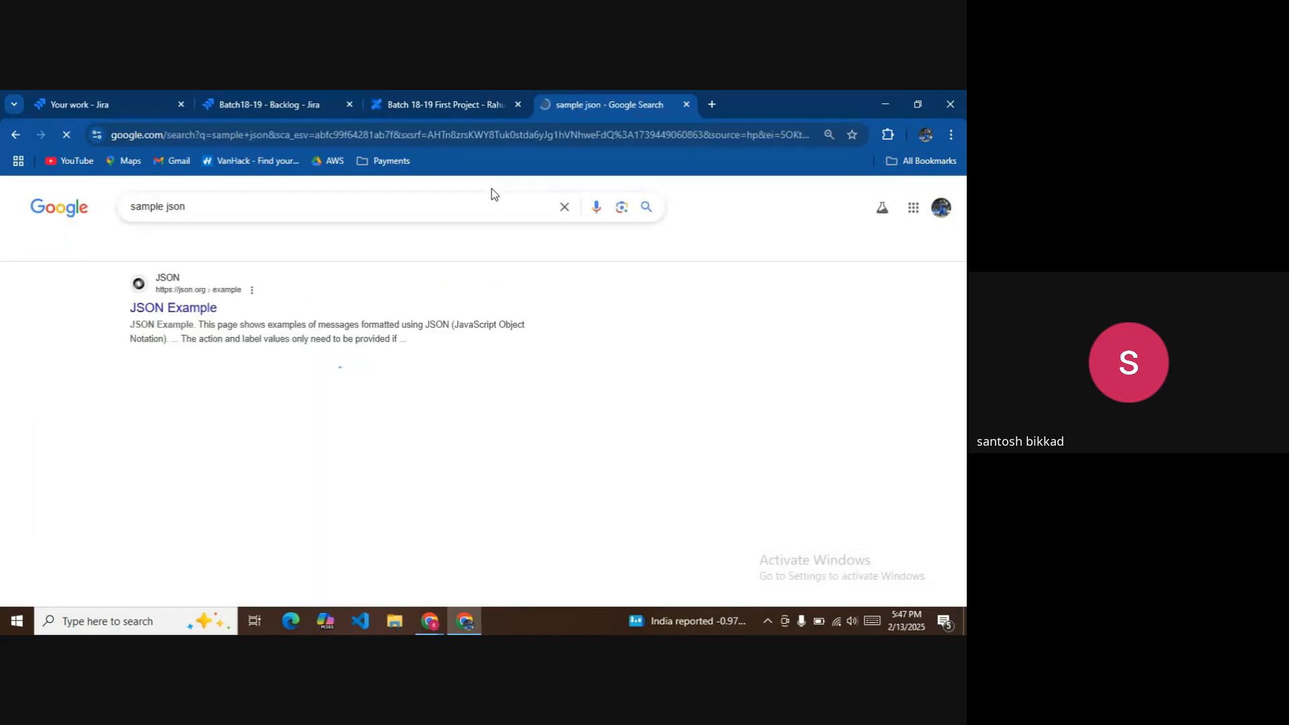
left_click(194, 309)
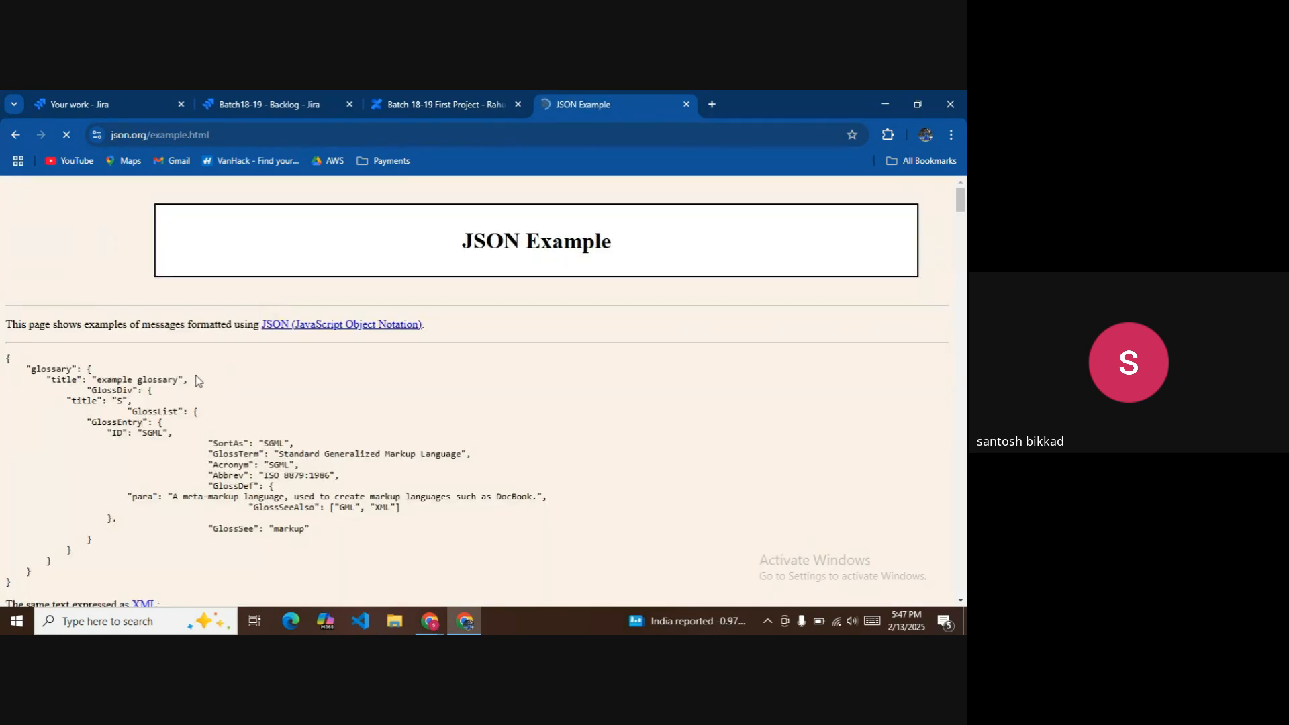
Copy the glossary JSON sample from the json.org page.
triple_click(174, 380)
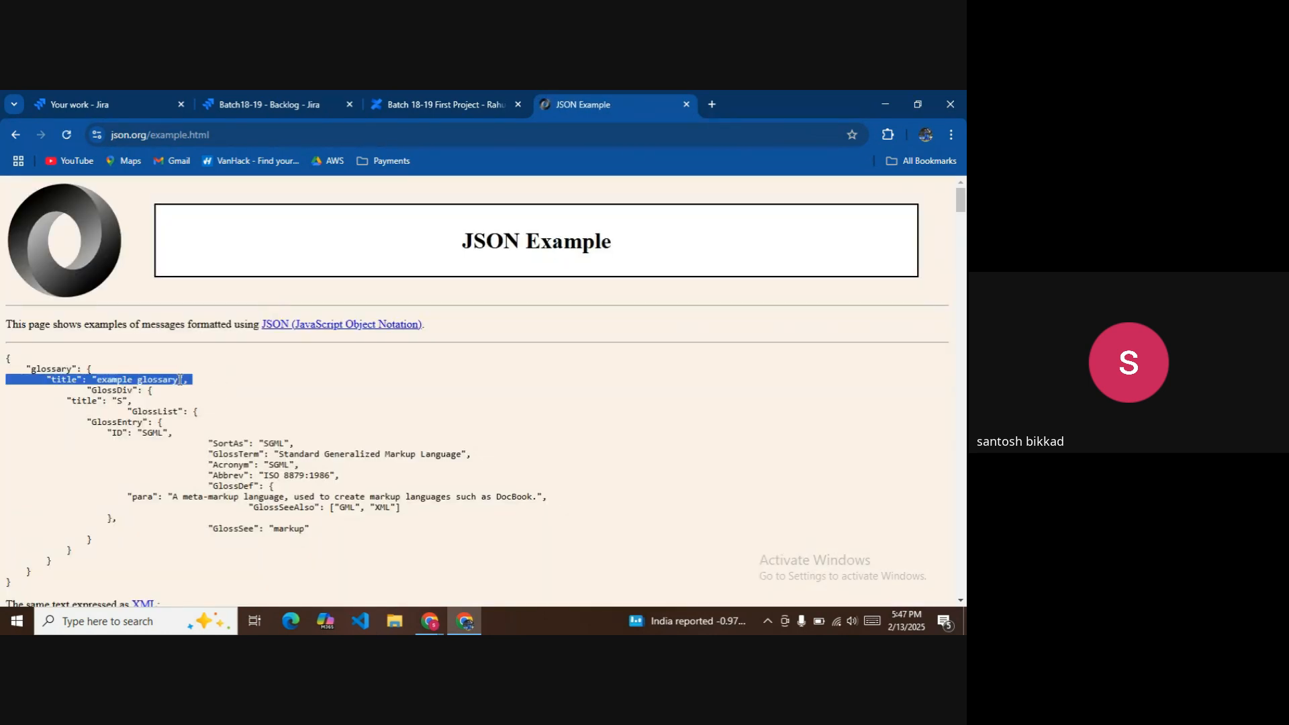
key("ctrl+a")
left_click(299, 401)
scroll(316, 413, "down", 4)
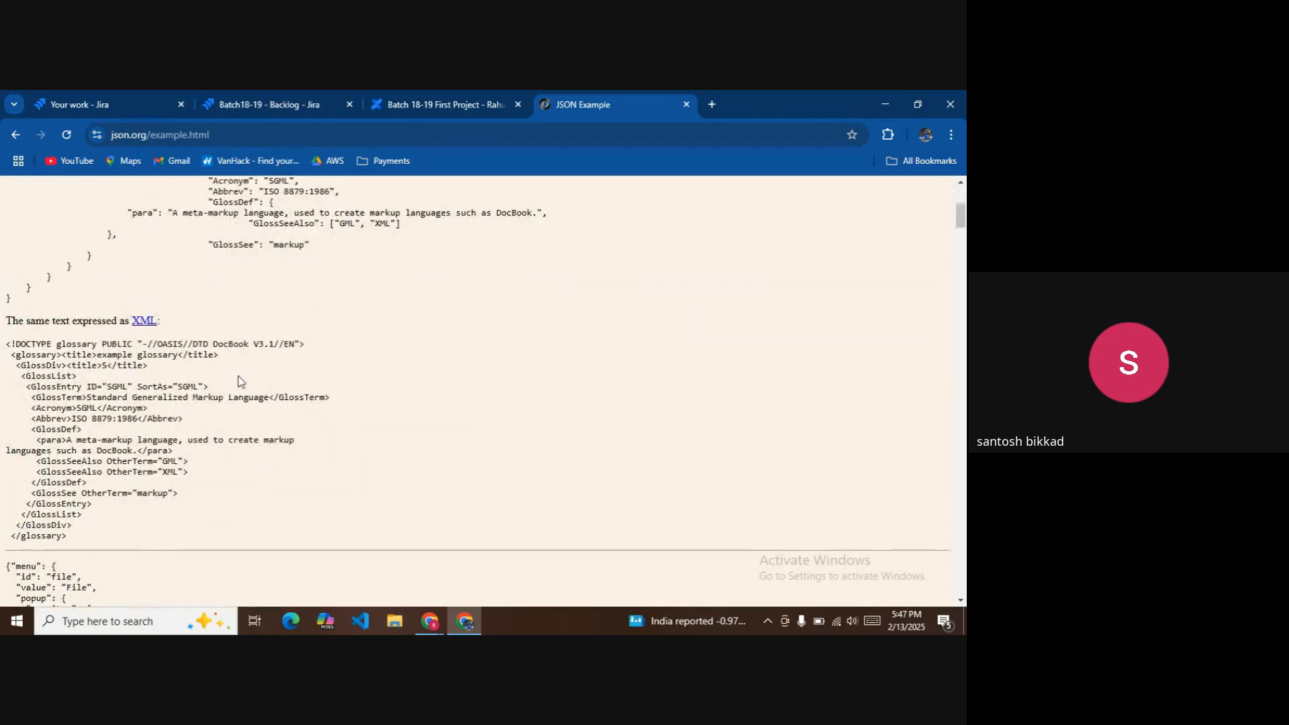
scroll(239, 376, "up", 3)
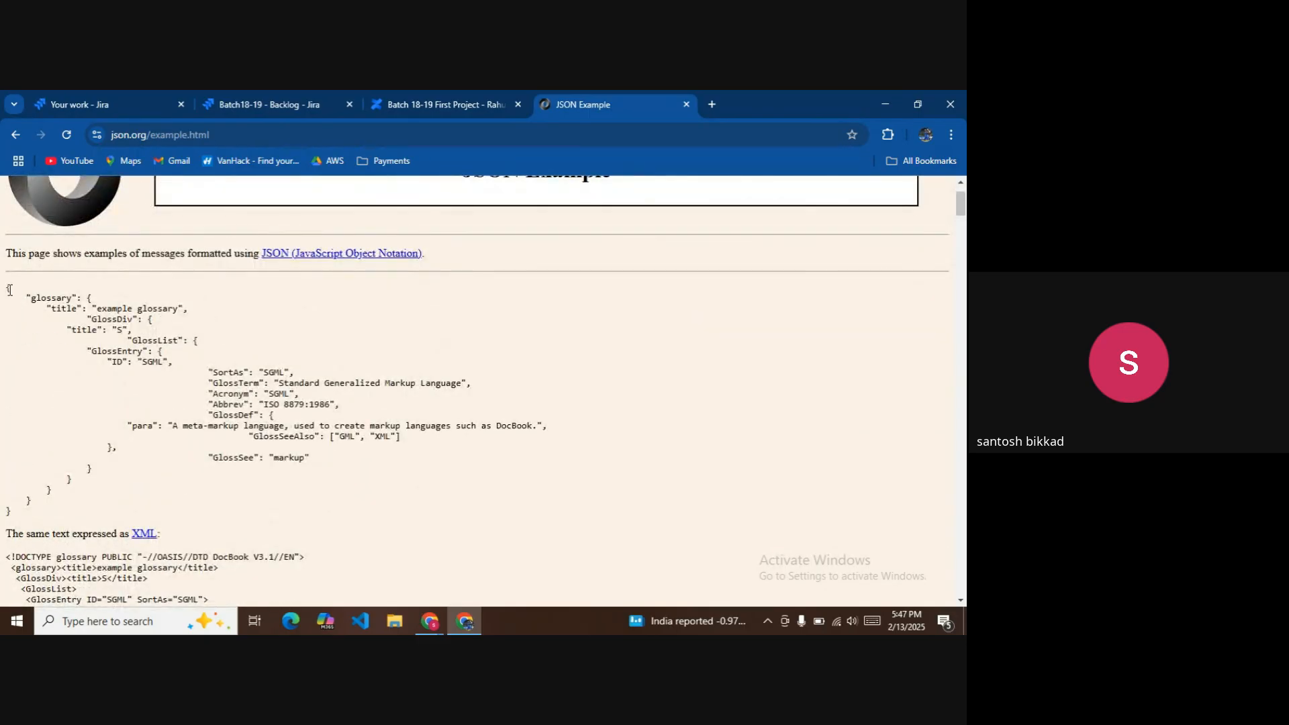
left_click_drag(7, 286, 75, 504)
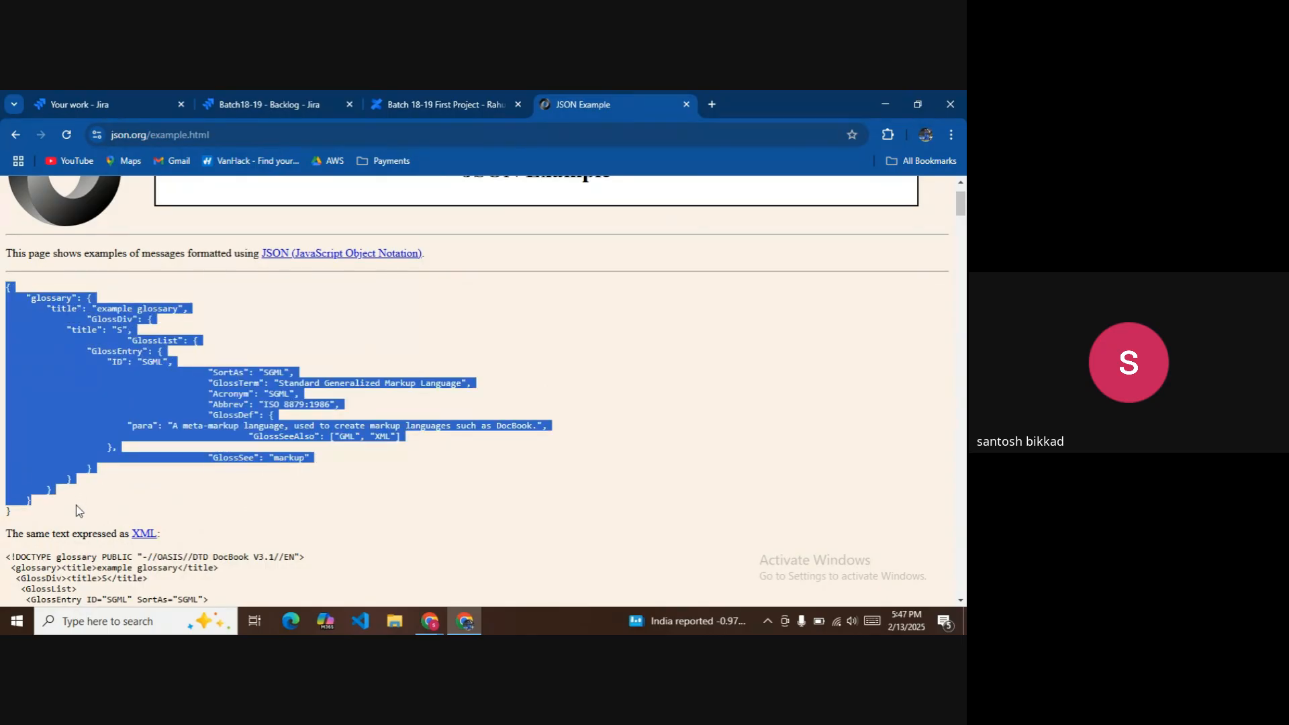
right_click(82, 396)
left_click(128, 413)
Paste the glossary JSON into a code block in the comment, set its language to JSON, and save.
left_click(447, 105)
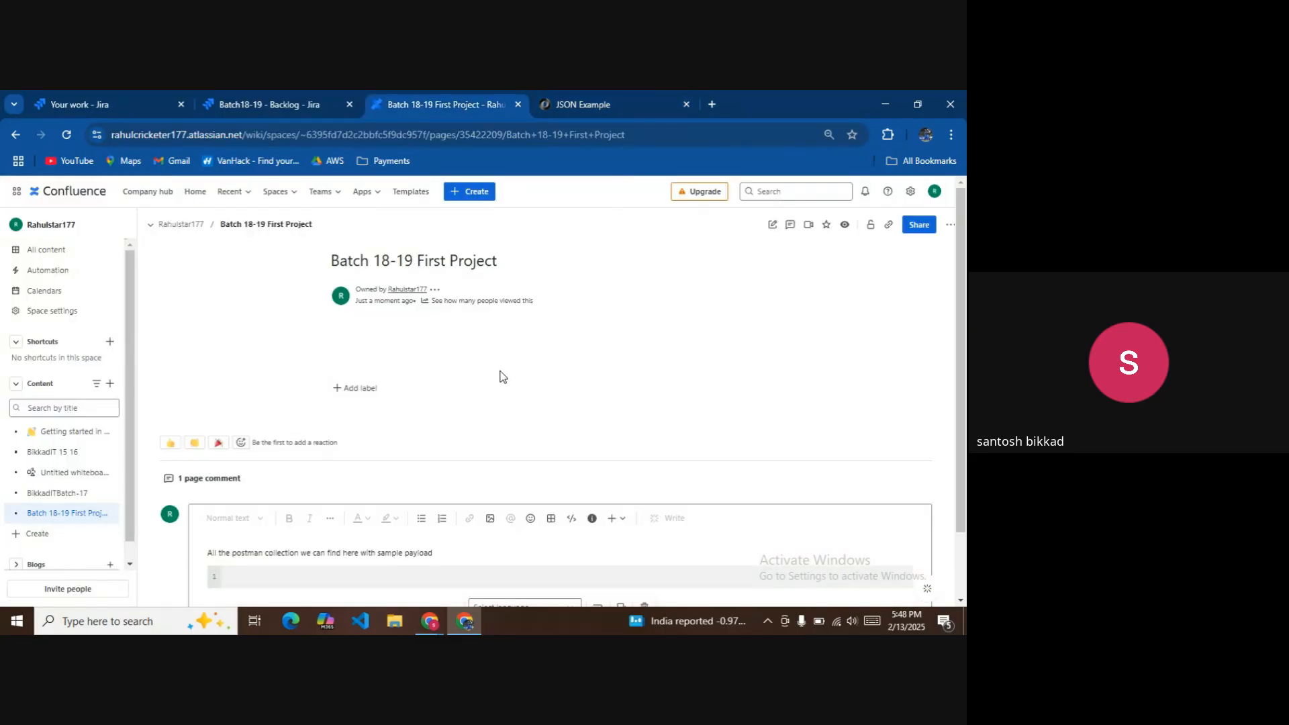
scroll(570, 517, "down", 1)
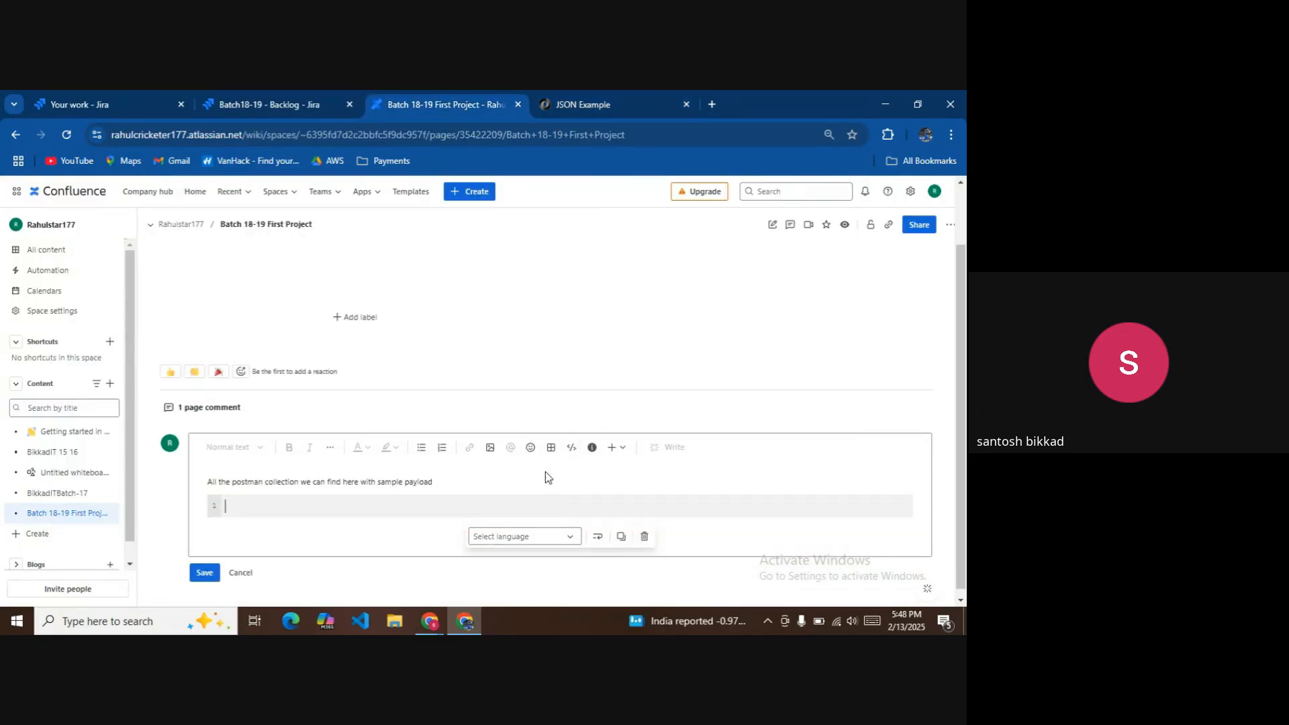
left_click(572, 448)
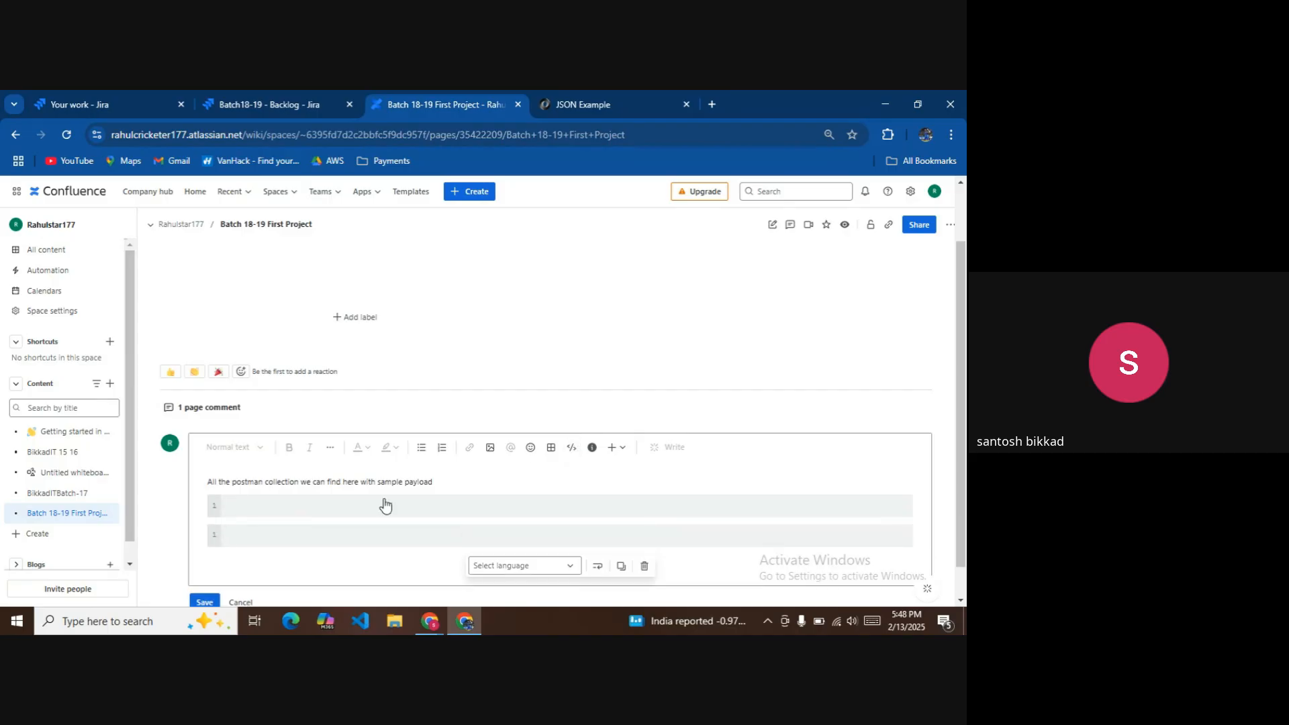
key("ctrl+v")
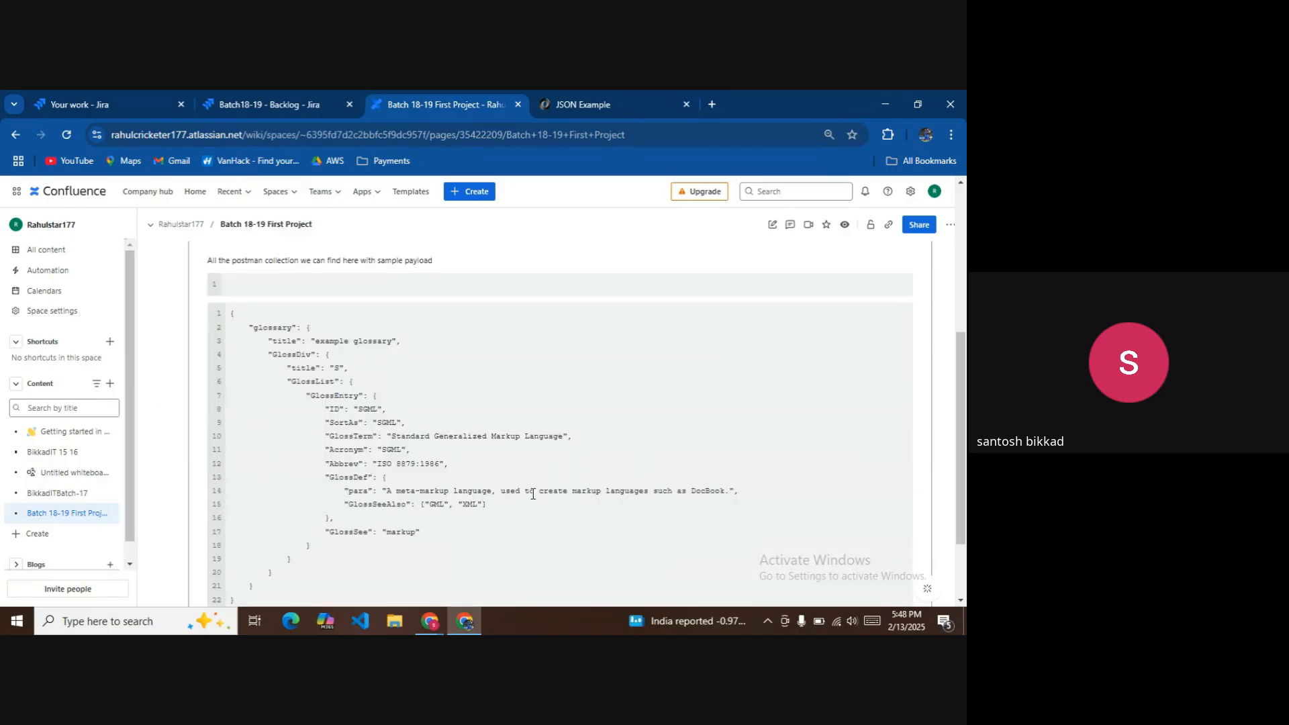
scroll(533, 494, "down", 2)
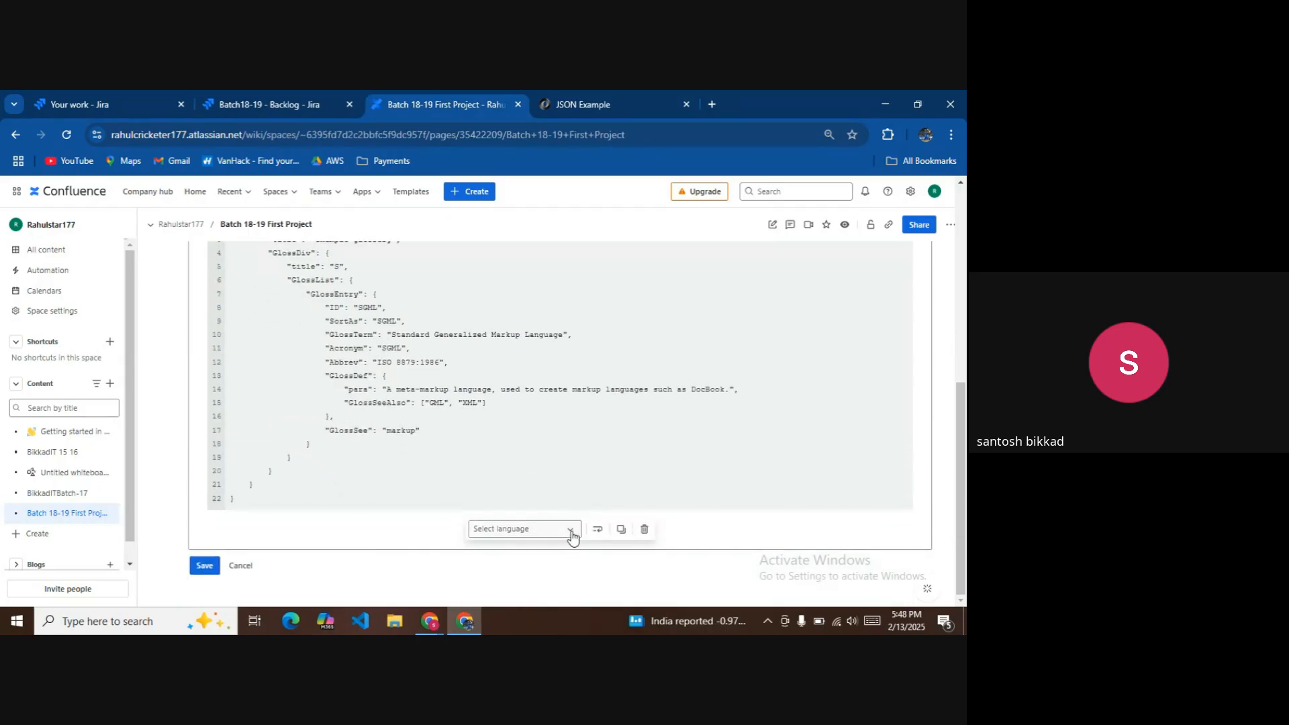
left_click(572, 535)
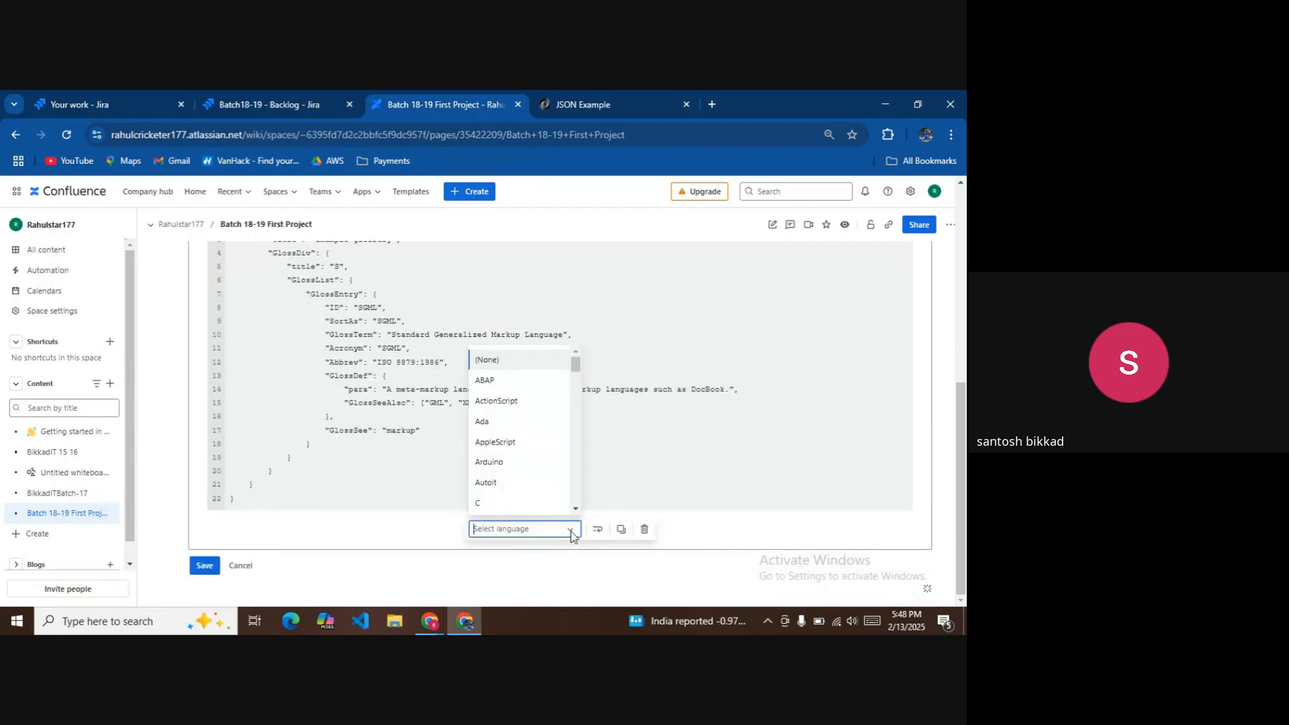
type("j")
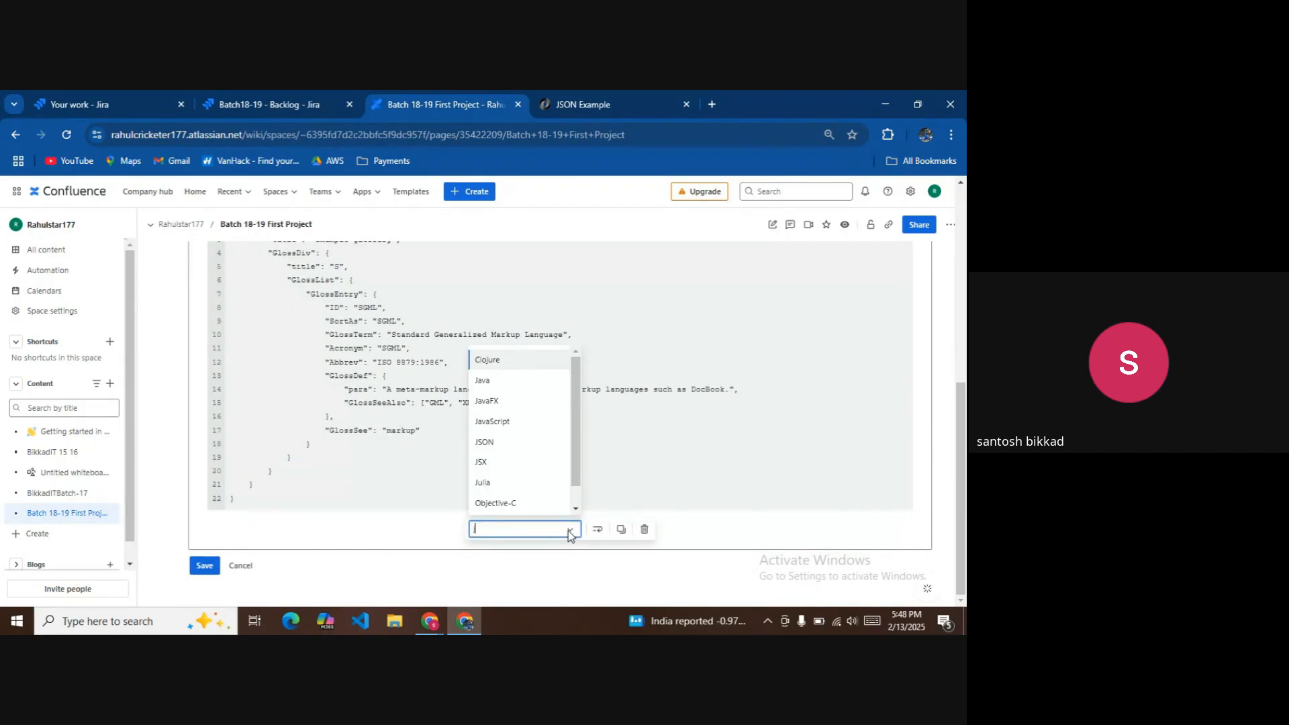
left_click(506, 447)
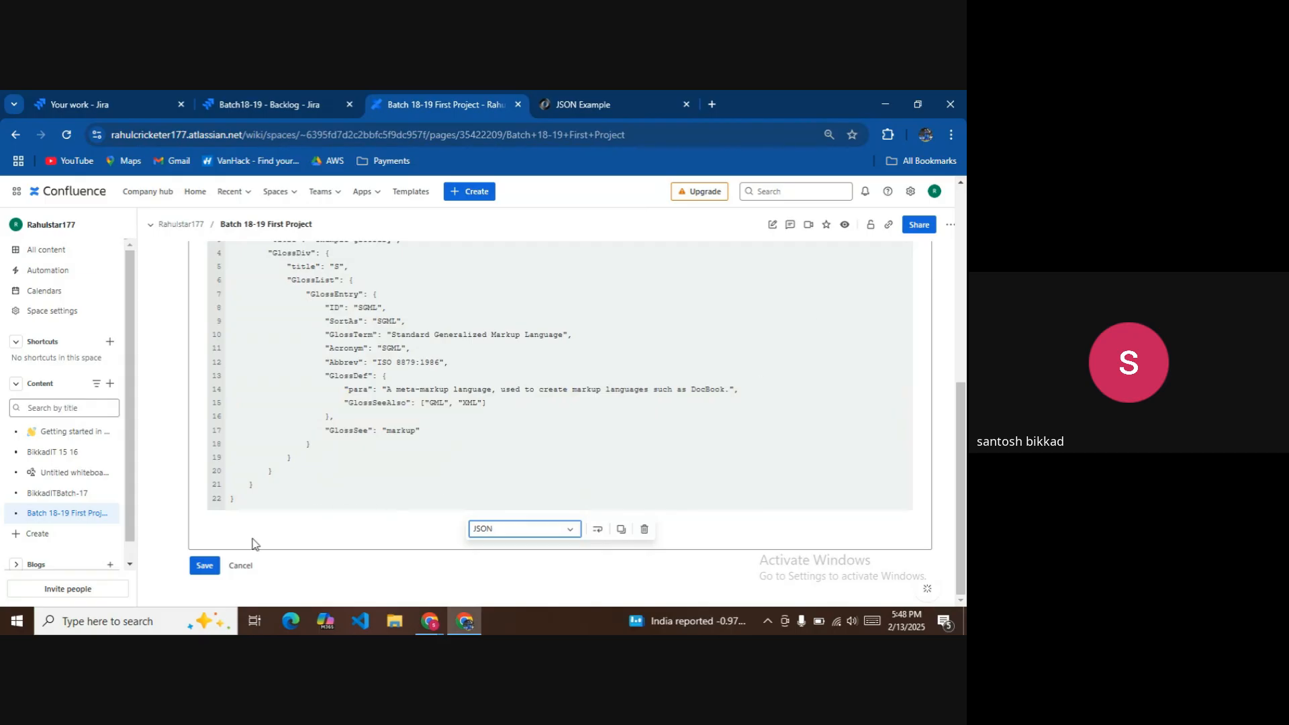
left_click(207, 565)
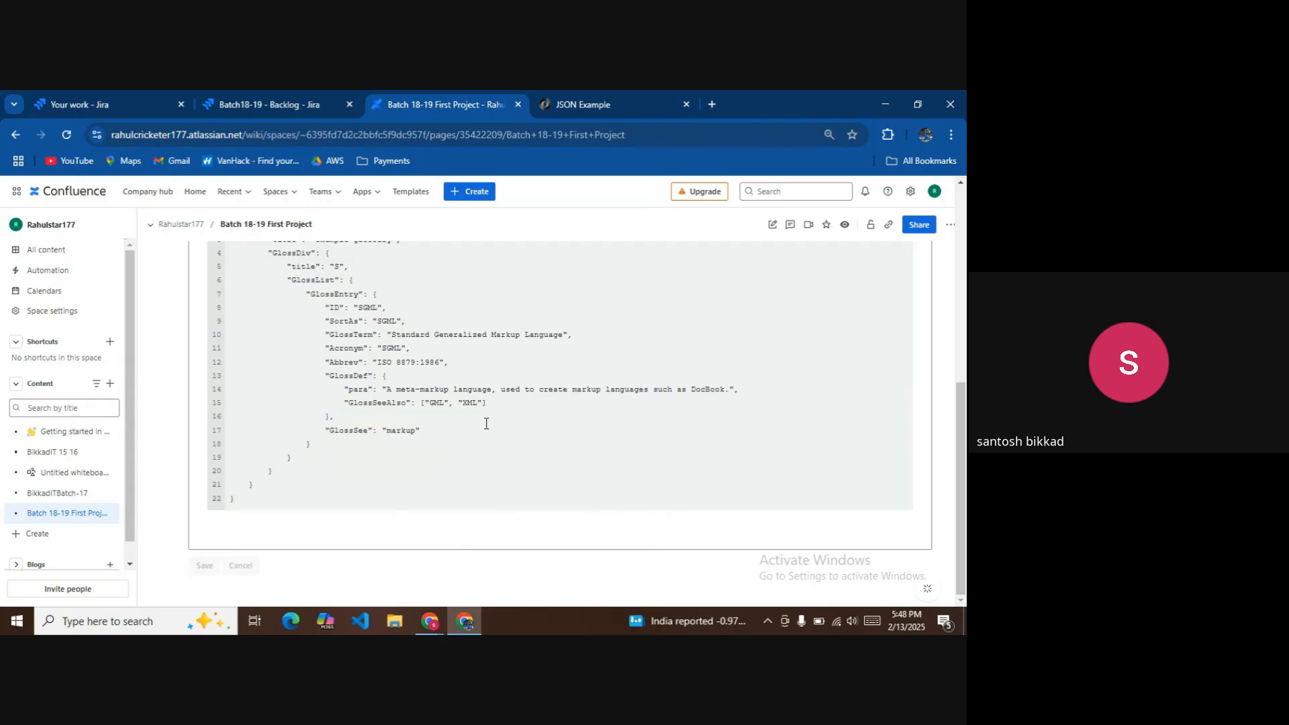
Review the saved 22-line JSON code block and start a new page comment.
scroll(486, 423, "up", 2)
scroll(486, 429, "down", 2)
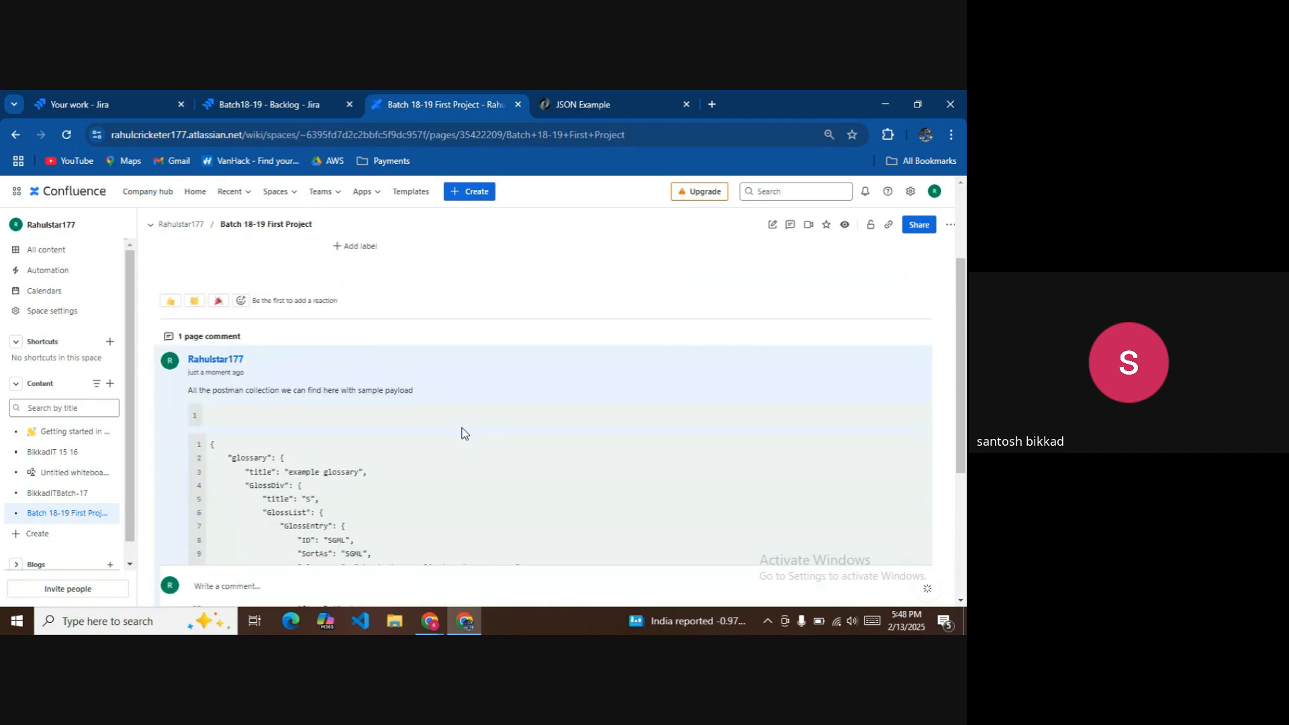
scroll(430, 422, "down", 2)
scroll(420, 399, "down", 1)
scroll(408, 380, "up", 2)
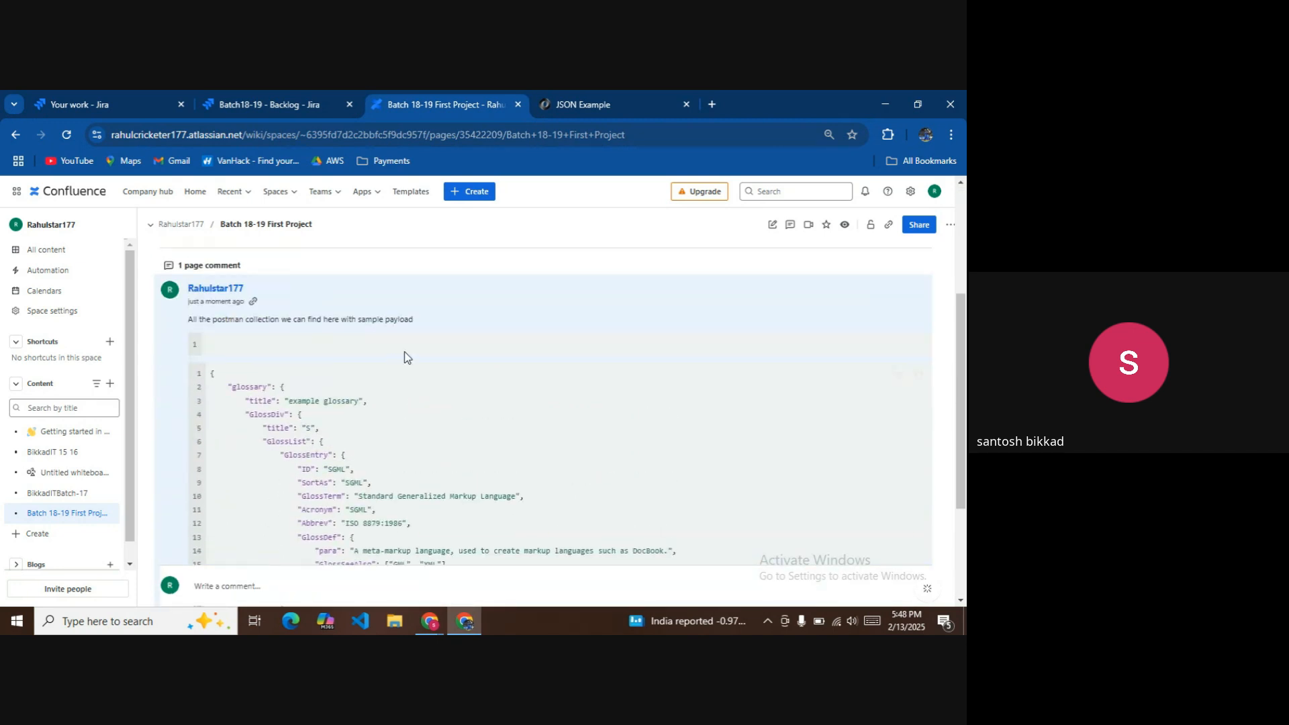
scroll(410, 363, "down", 3)
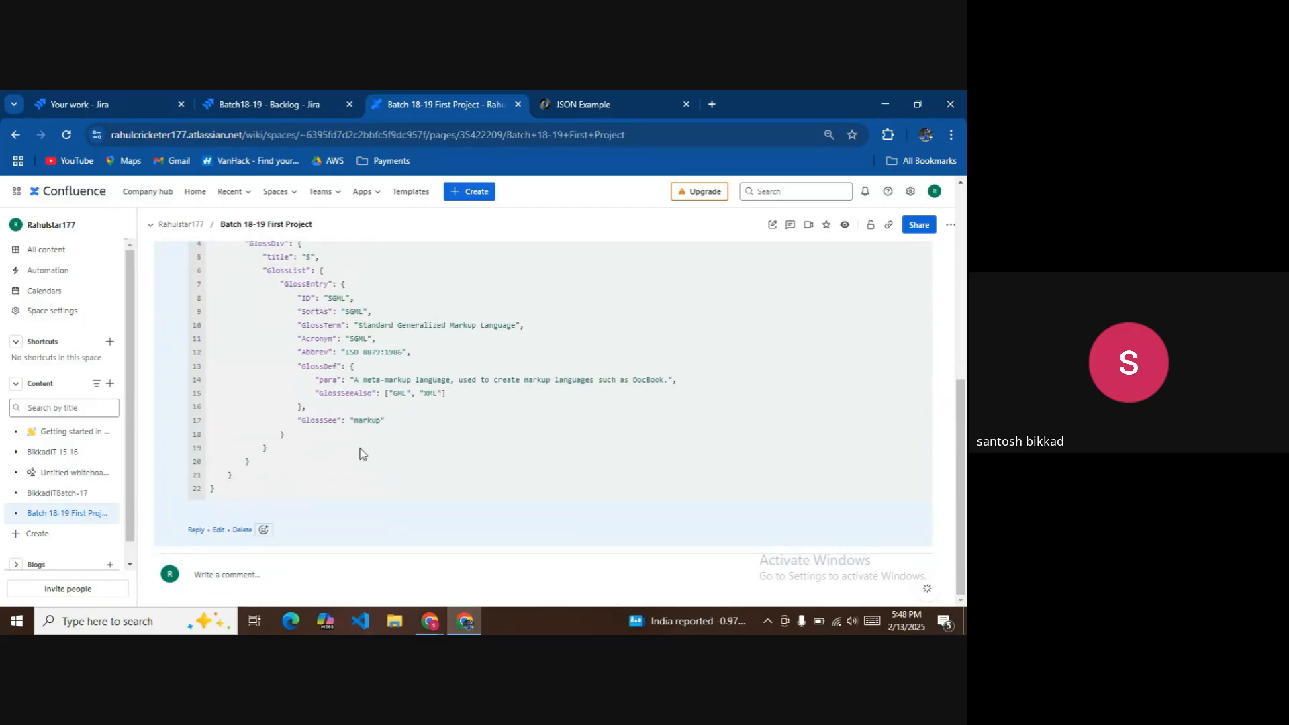
left_click(226, 574)
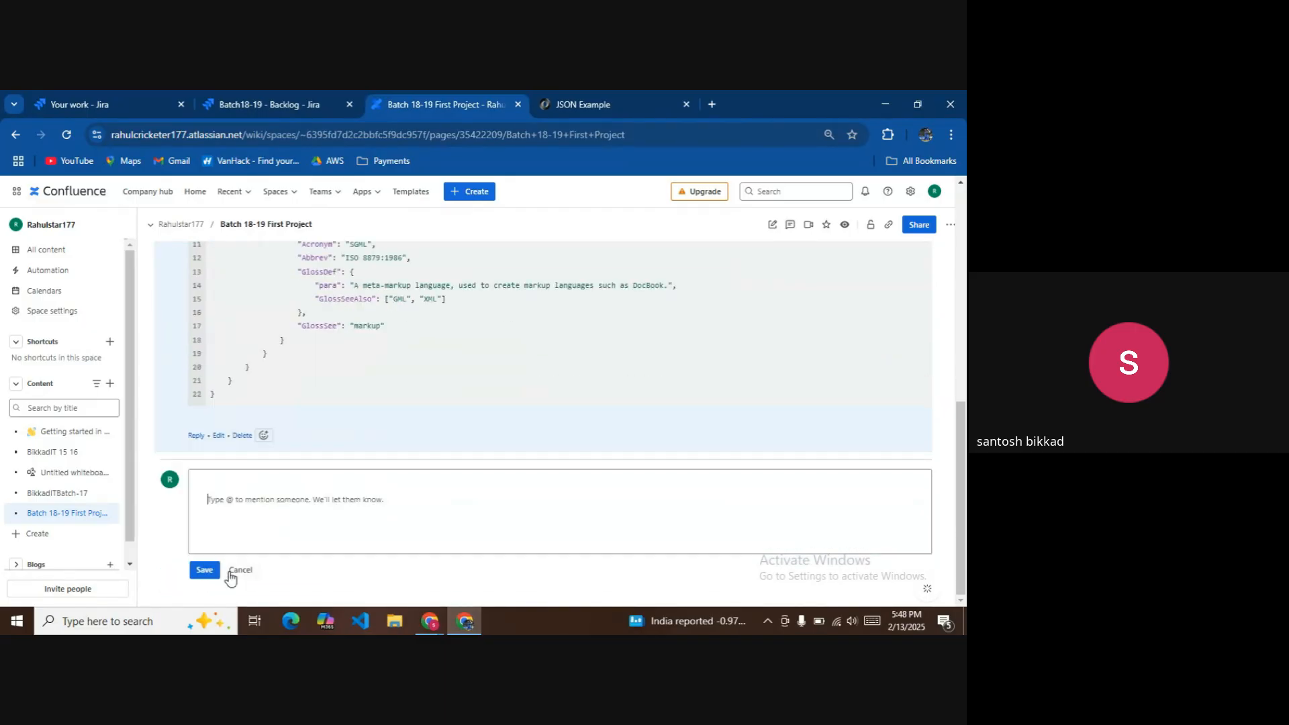
Post the comment 'Add employee we have response playload' with the pasted glossary JSON in a JSON code block.
type("Add employee we have")
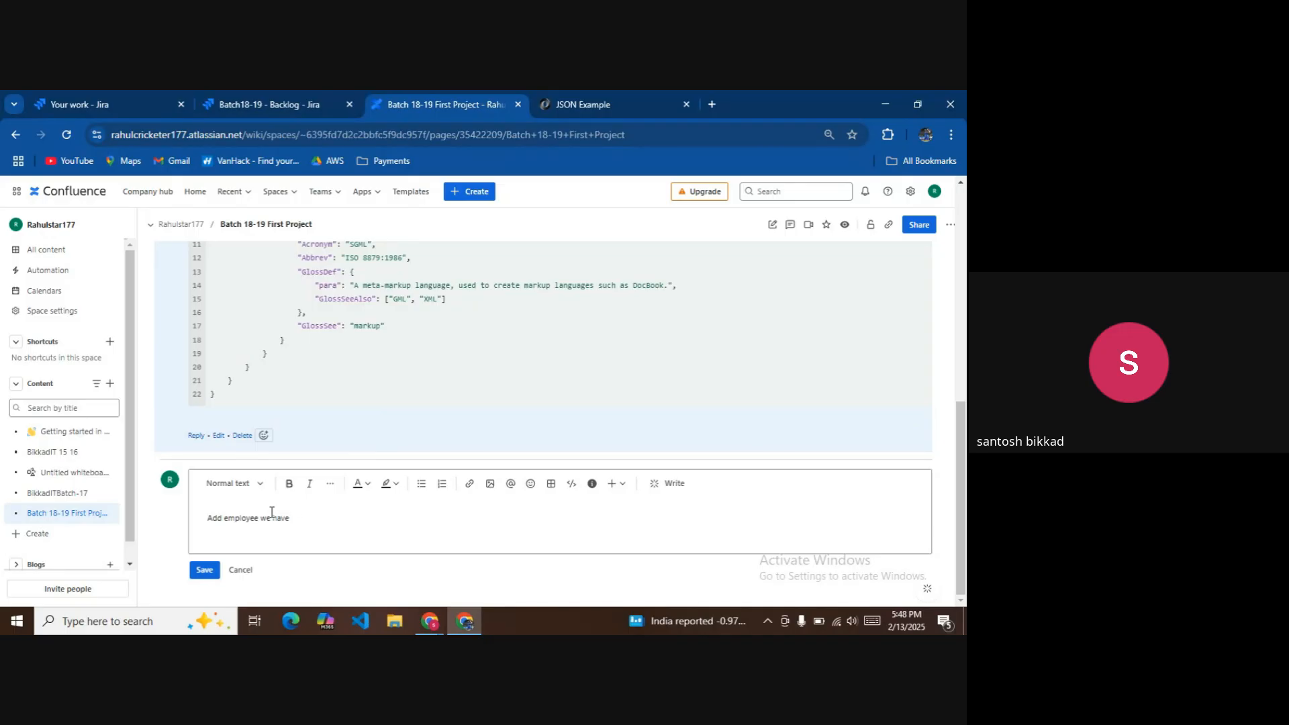
type("ponse playload")
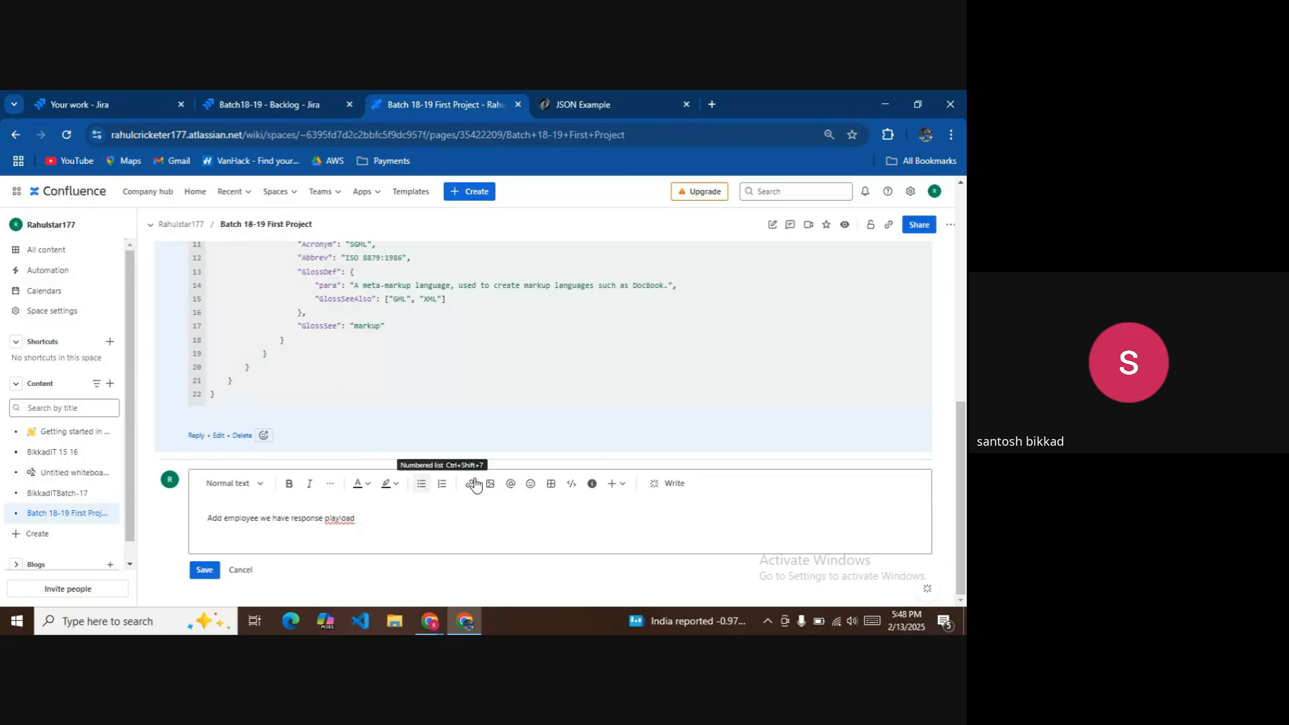
left_click(571, 483)
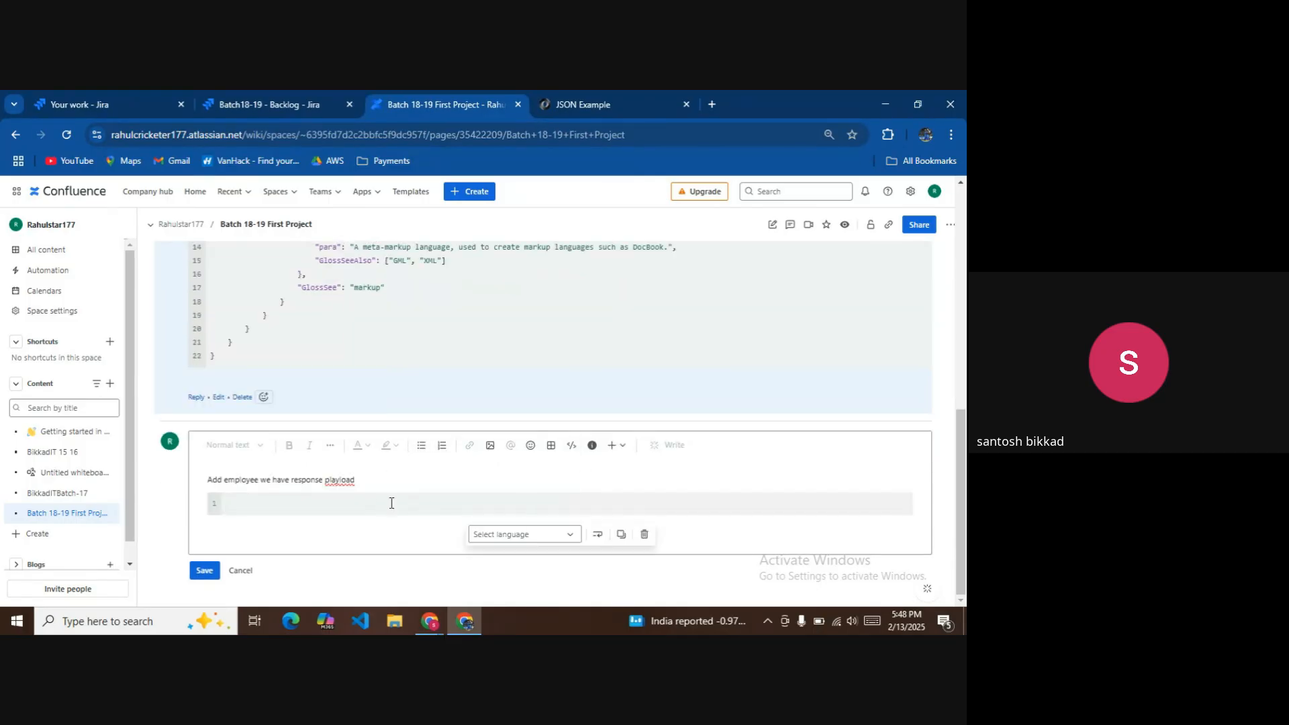
left_click(532, 532)
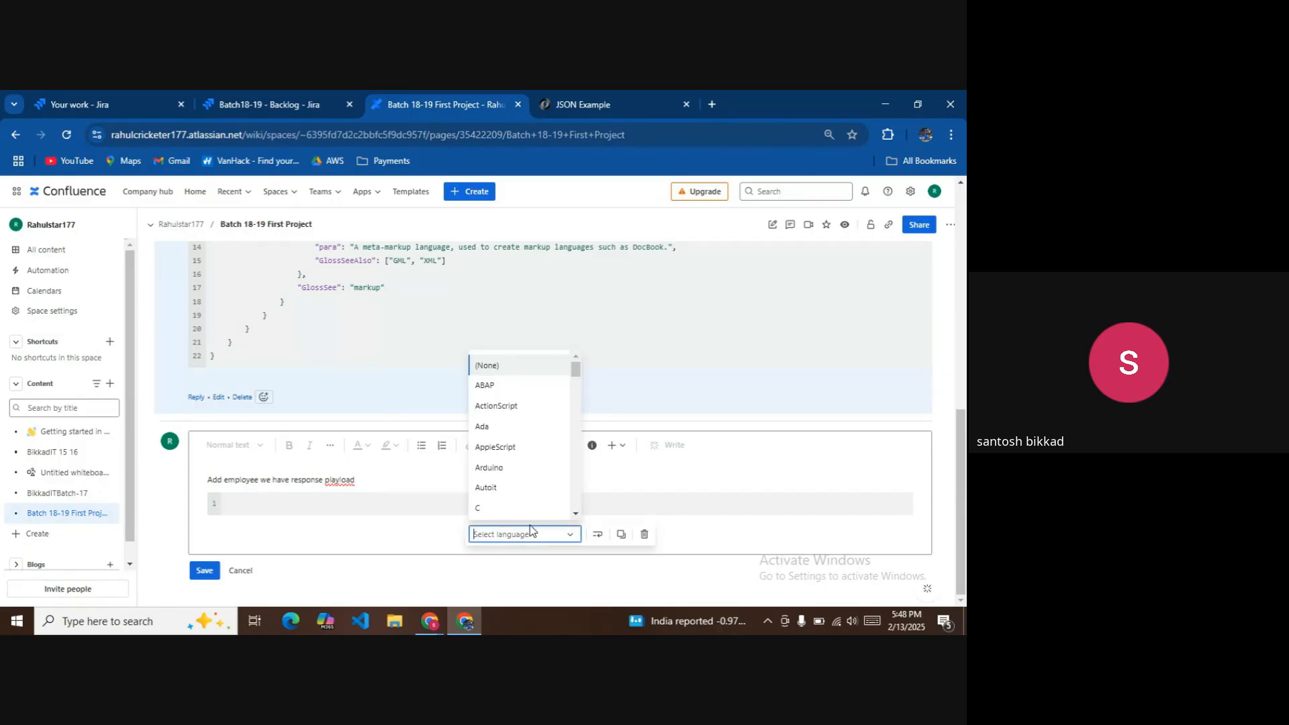
type("j")
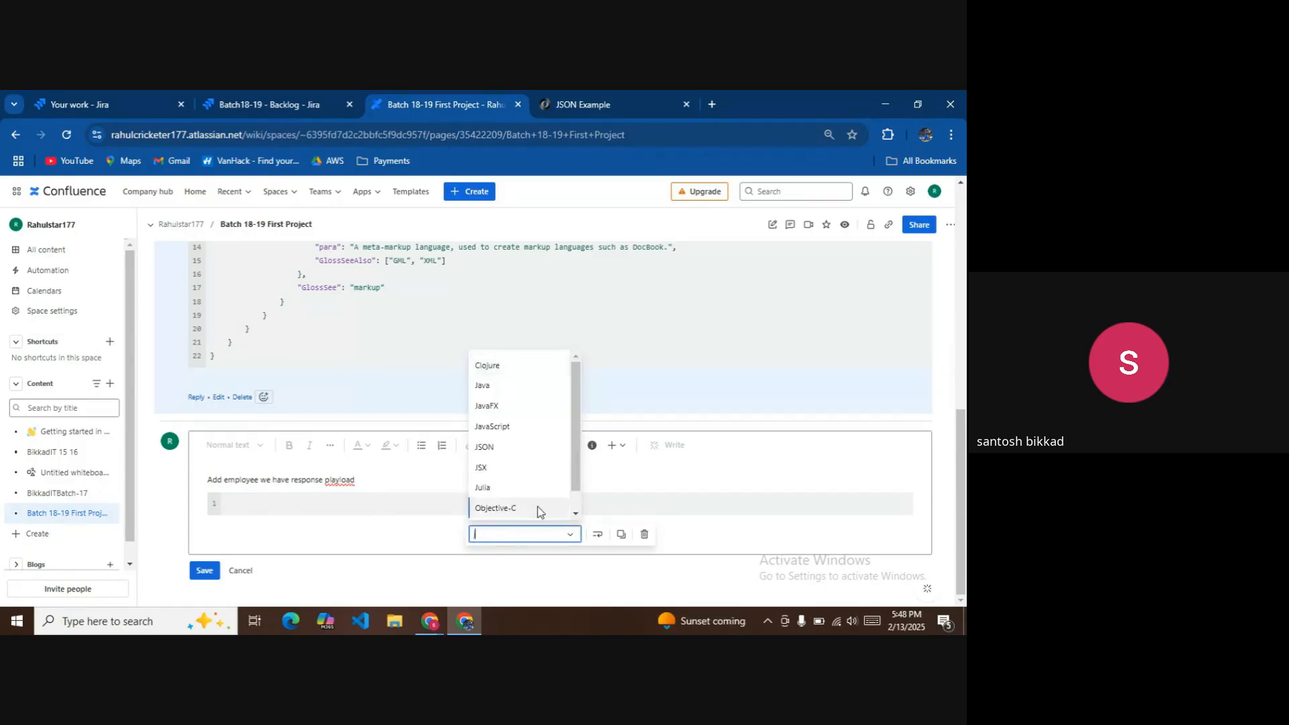
left_click(496, 447)
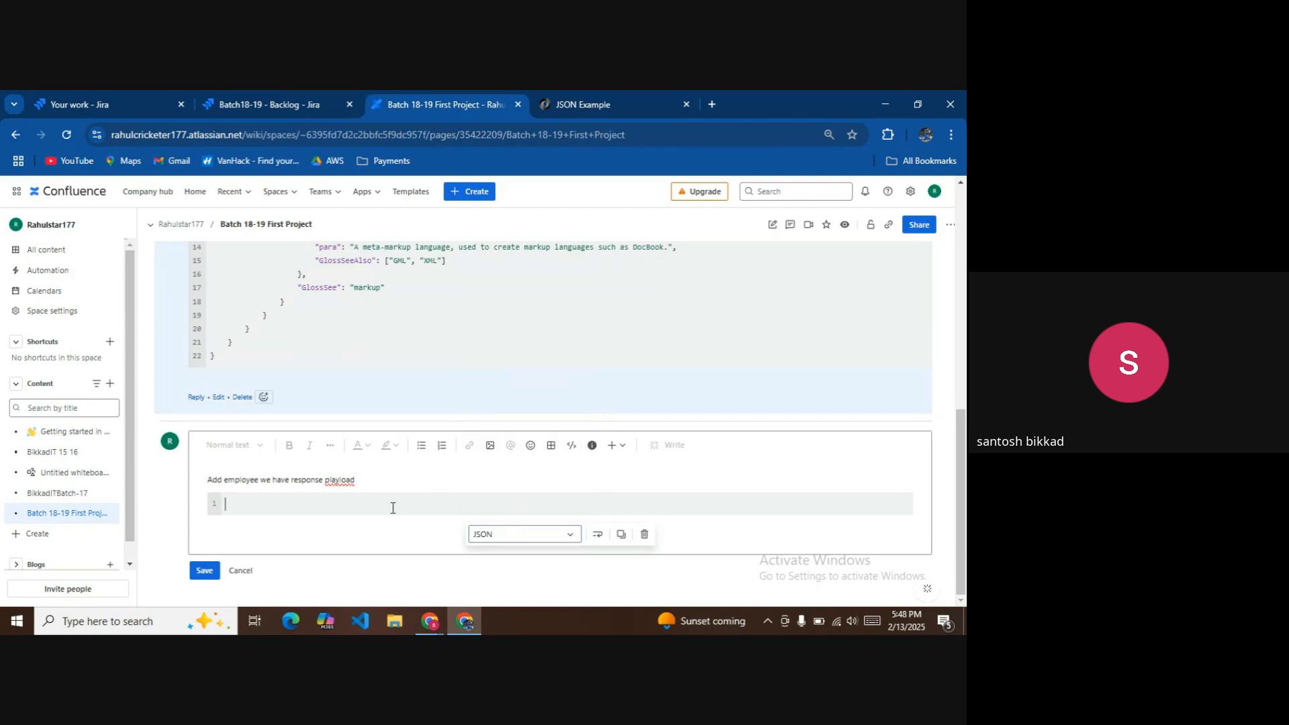
type("{     \"glossary\": {         \"title\": \"example glossary\",         \"GlossDiv\": {             \"title\": \"S\",             \"GlossList\": {                 \"GlossEntry\": {                     \"ID\": \"SGML\",                     \"SortAs\": \"SGML\",                     \"GlossTerm\": \"Standard Generalized Markup Language\",                     \"Acronym\": \"SGML\",                     \"Abbrev\": \"ISO 8879:1986\",                     \"GlossDef\": {                         \"para\": \"A meta-markup language, used to create markup languages such as DocBook.\",                         \"GlossSeeAlso\": [\"GML\", \"XML\"]                     },                     \"GlossSee\": \"markup\"                 }             }         }     } }")
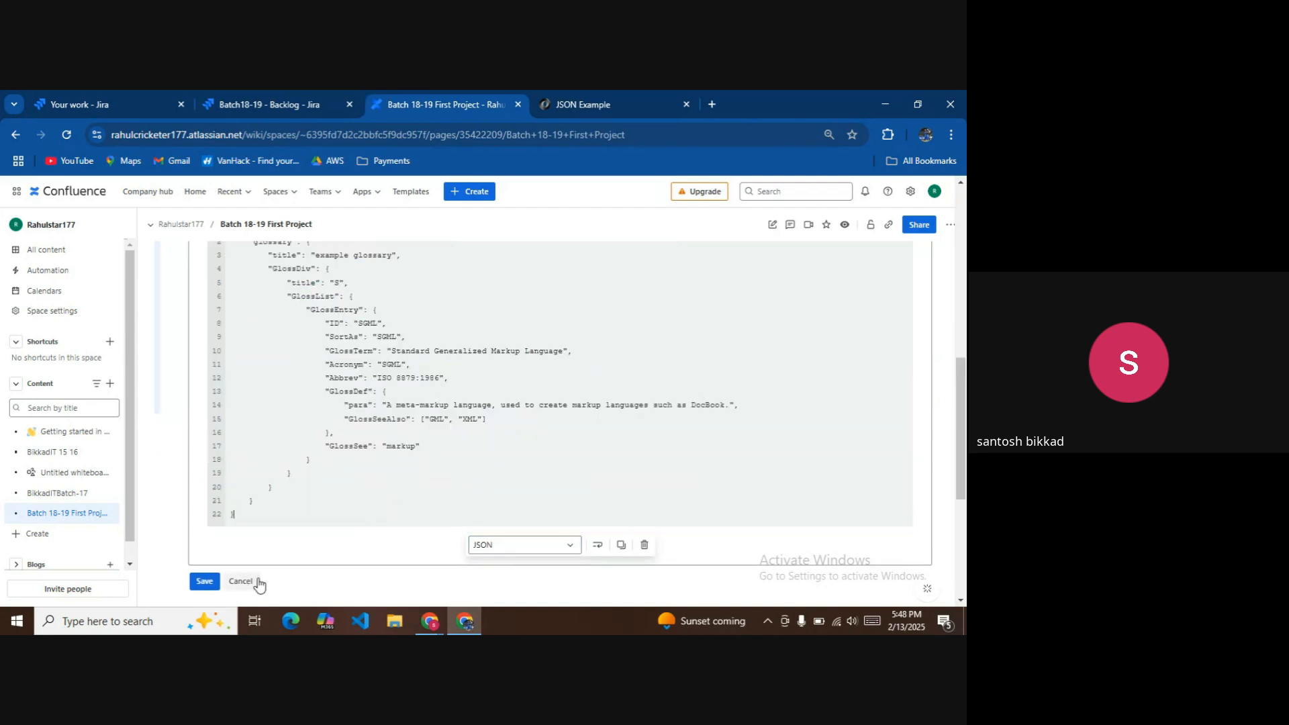
left_click(204, 582)
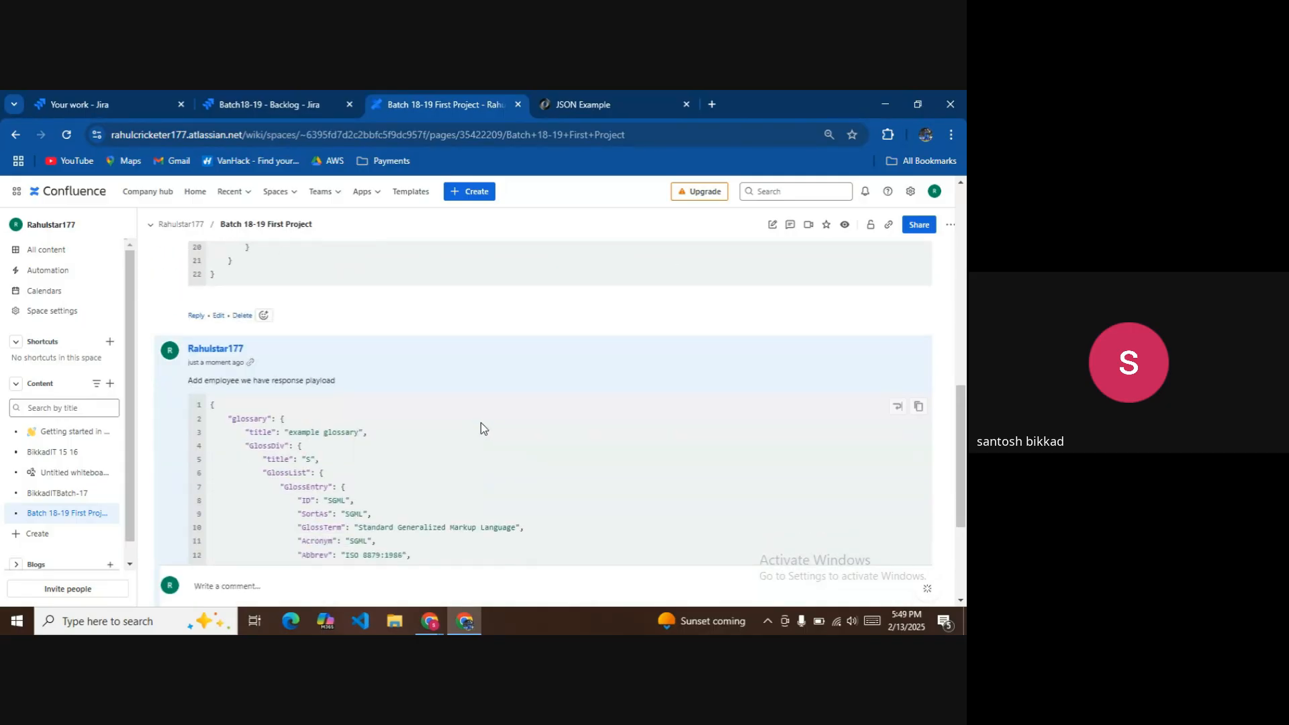
Start a new page comment reading 'Documentation for the requirement for upcoming PI', correcting the typos.
left_click(240, 574)
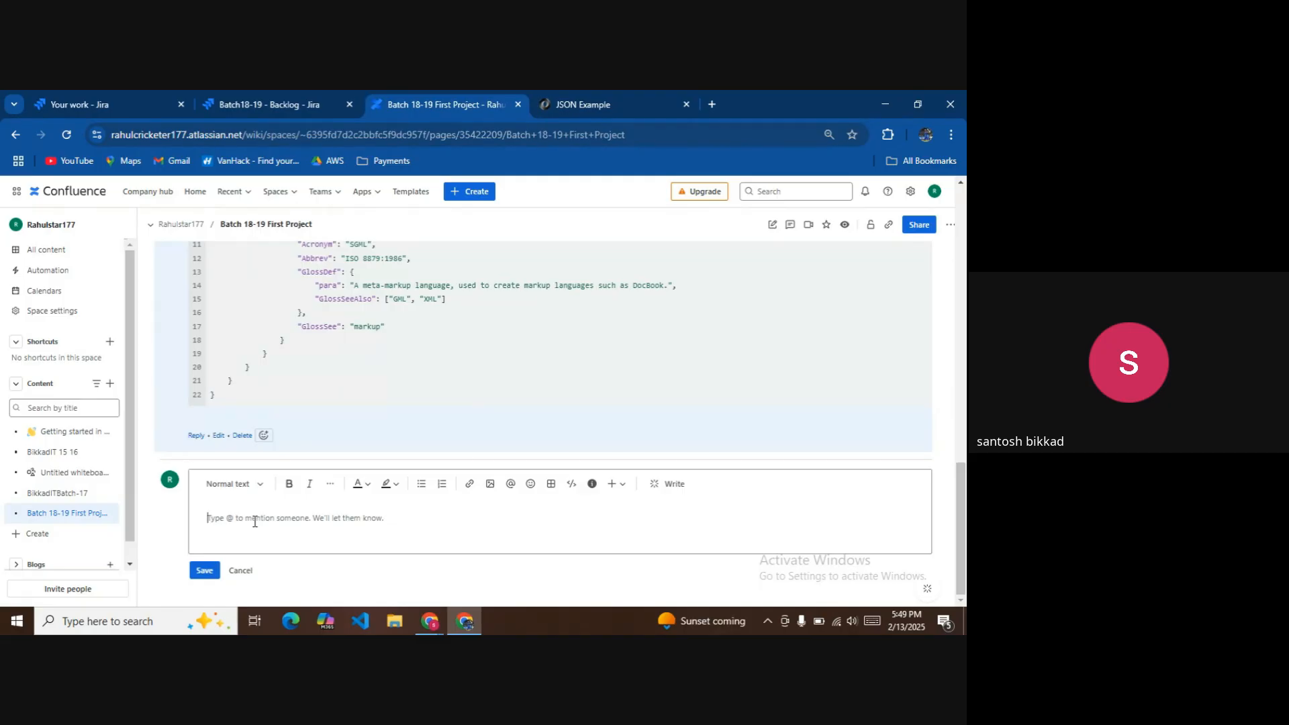
type("Documentation for the rwe")
type("uirement for upcm")
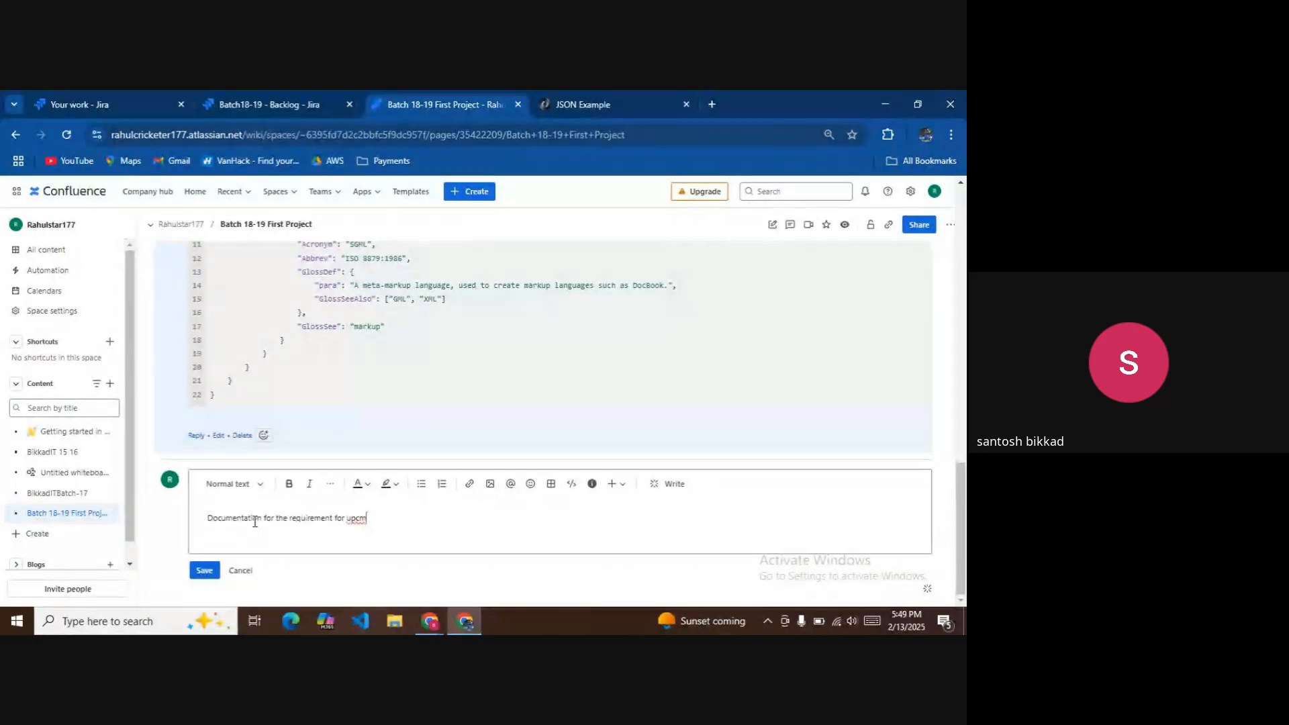
key("BackSpace")
type("omimng")
key("BackSpace")
key("BackSpace")
key("BackSpace")
key("BackSpace")
type("ng")
left_click(612, 489)
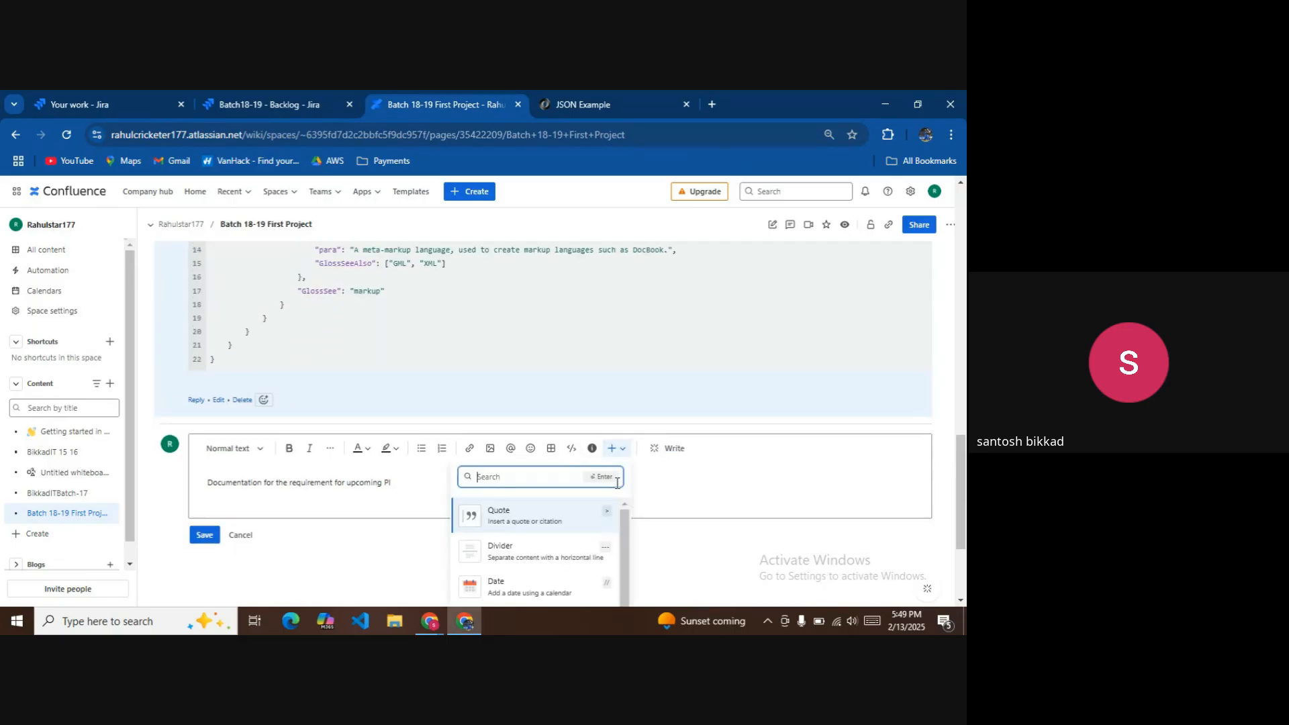
left_click(655, 472)
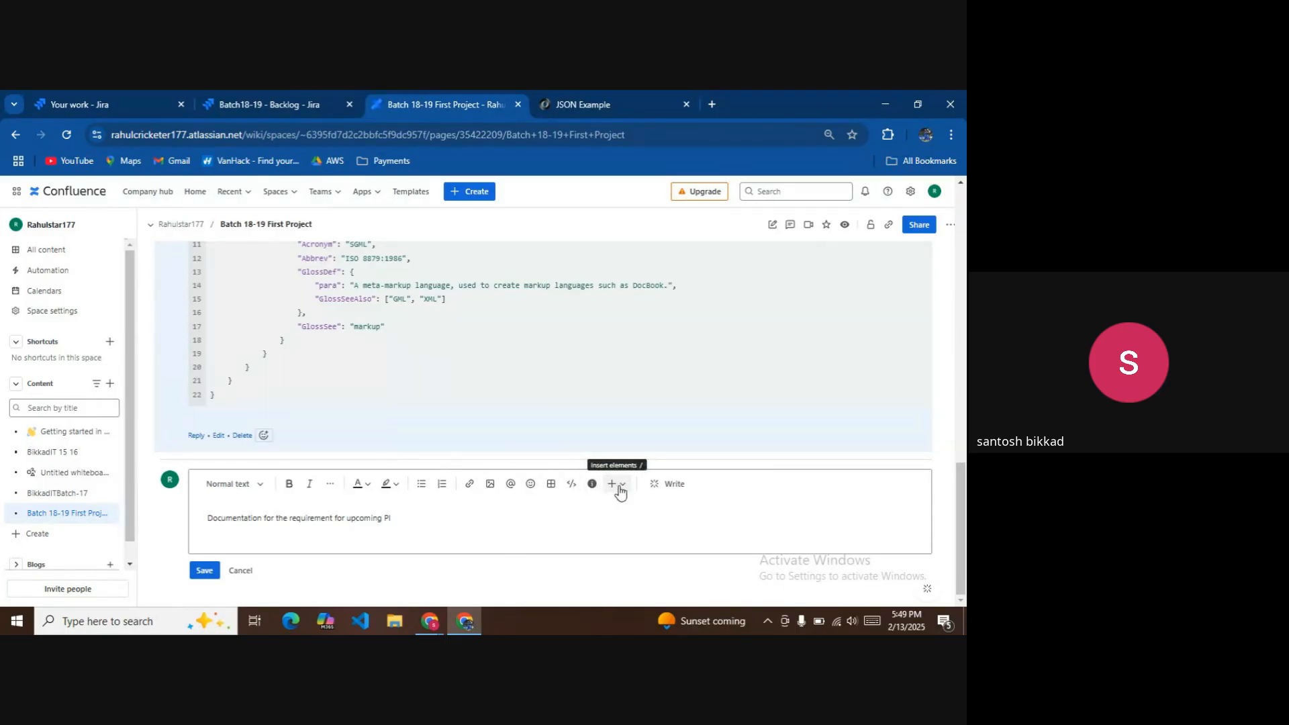
Upload JS Notes.pdf into the comment and post it.
left_click(496, 488)
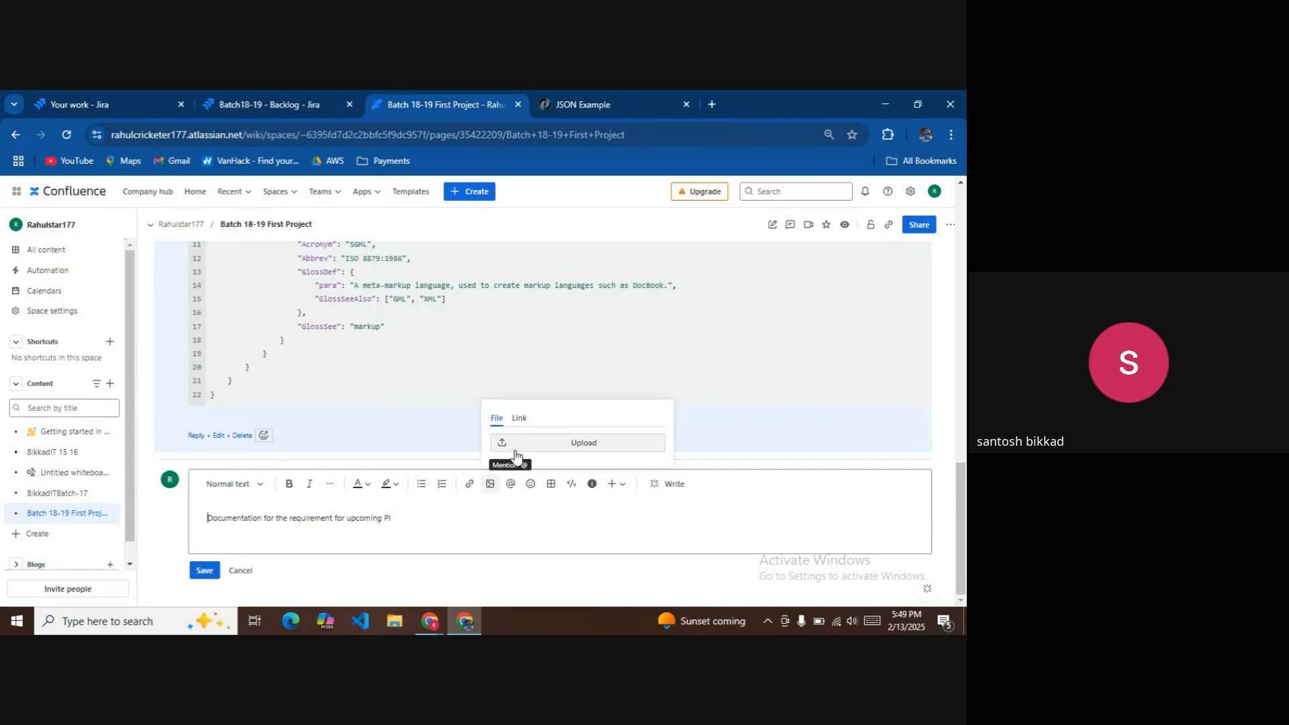
left_click(493, 488)
left_click(493, 488)
left_click(581, 445)
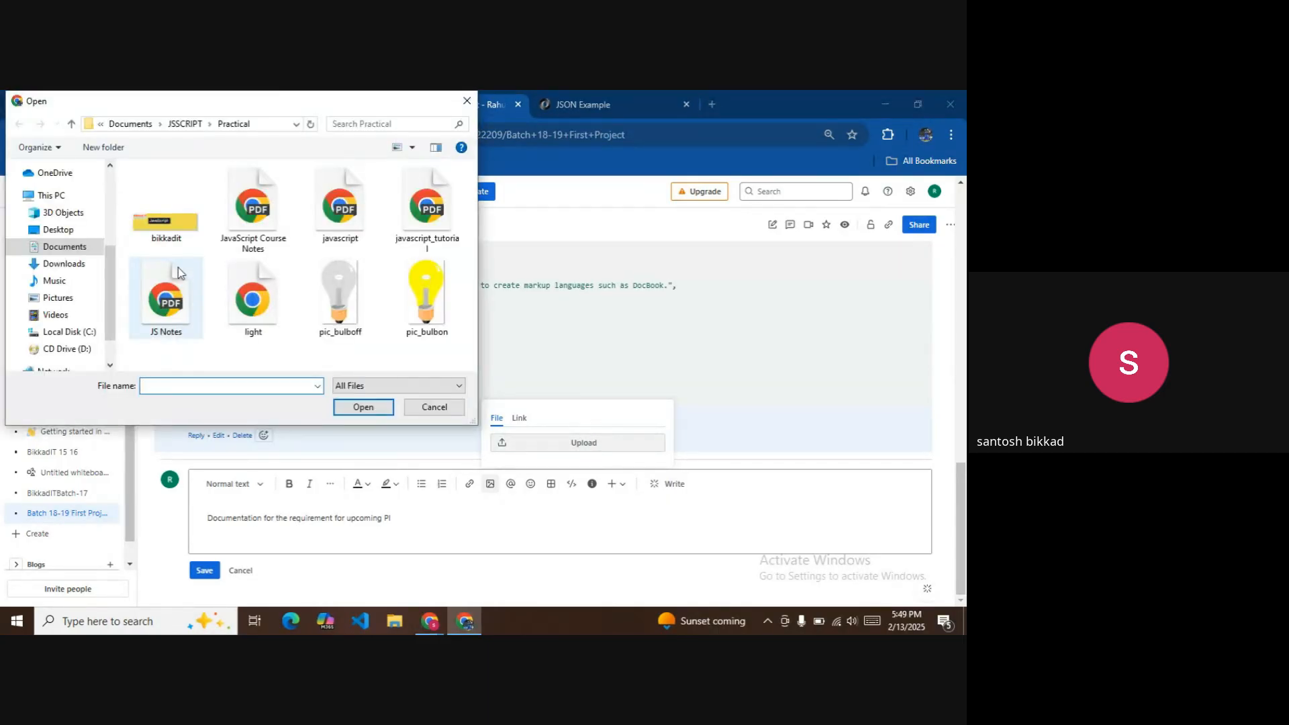
double_click(180, 309)
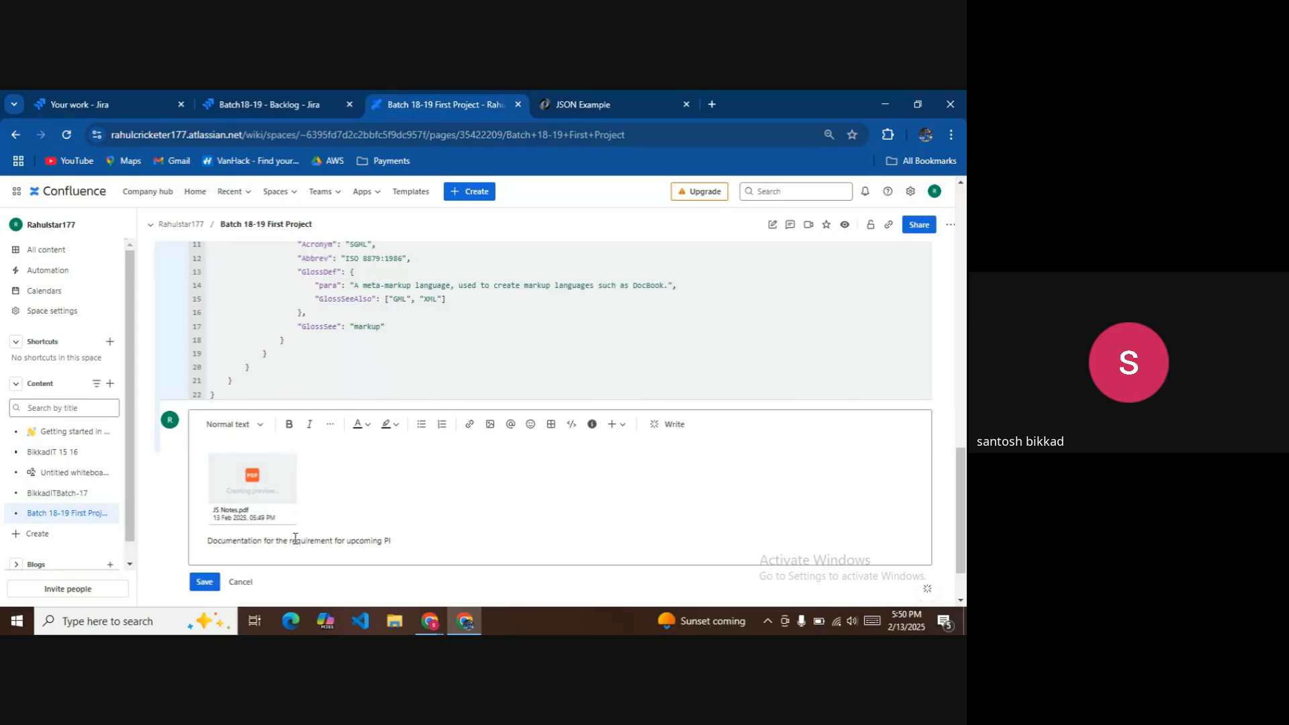
left_click(211, 583)
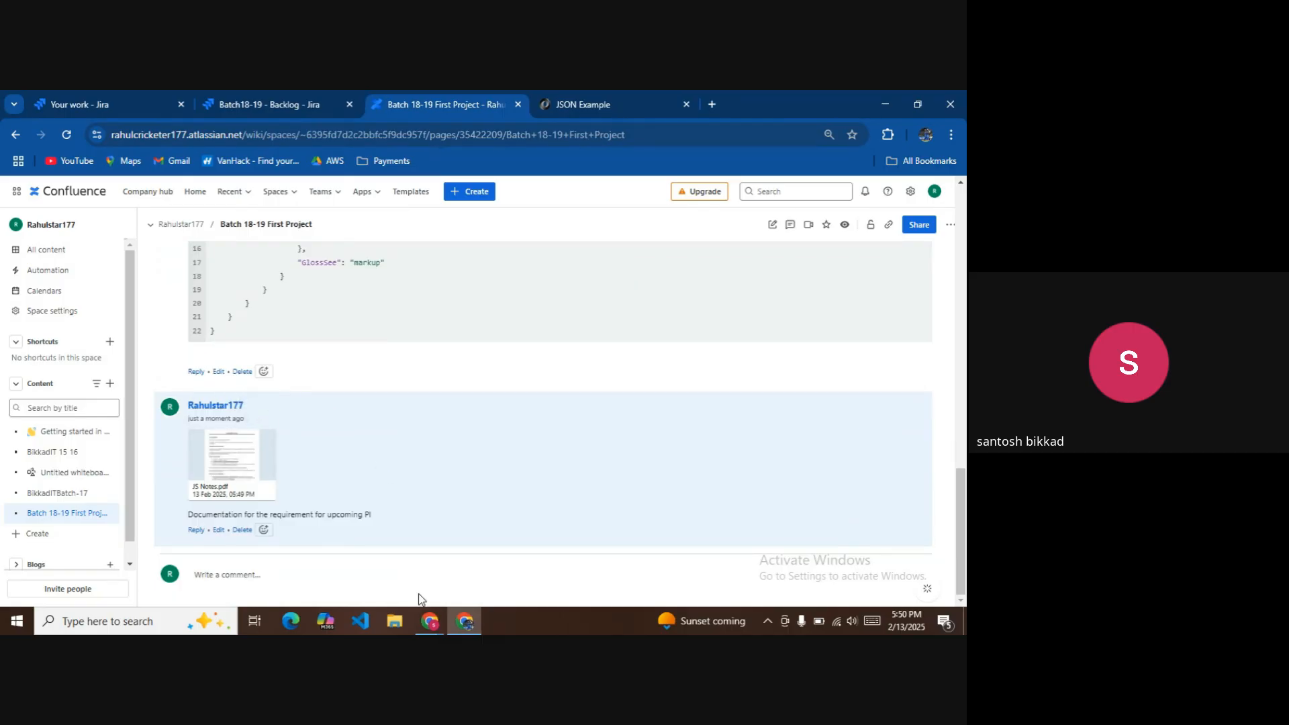
left_click(433, 625)
Send the copied Confluence comment link in the Meet chat and select a participant's e-mail address.
left_click(445, 557)
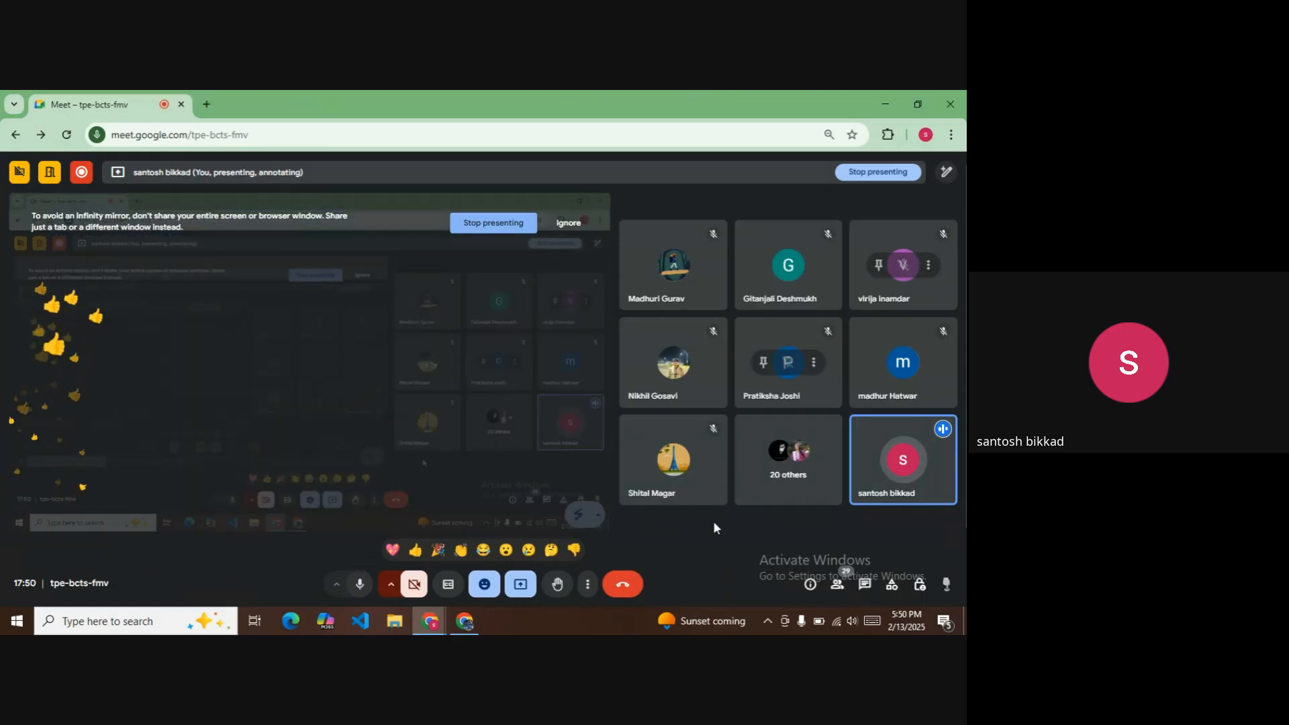
left_click(865, 584)
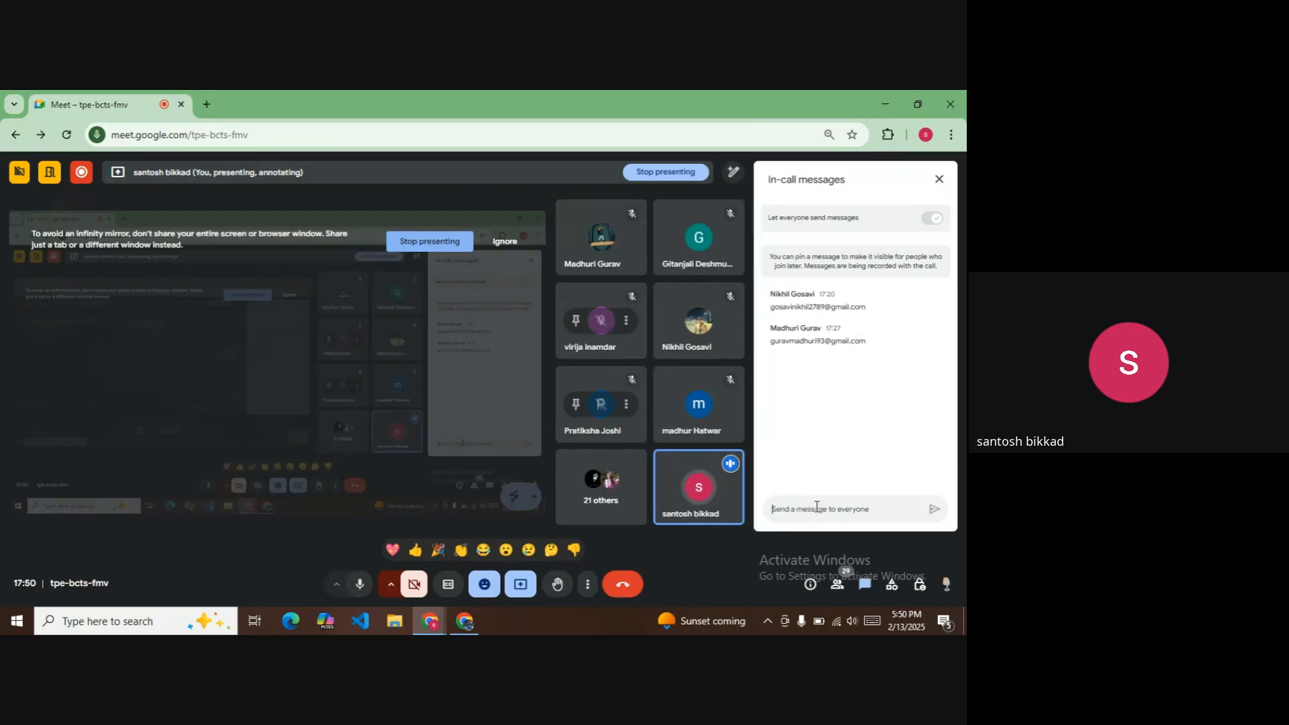
key("Return")
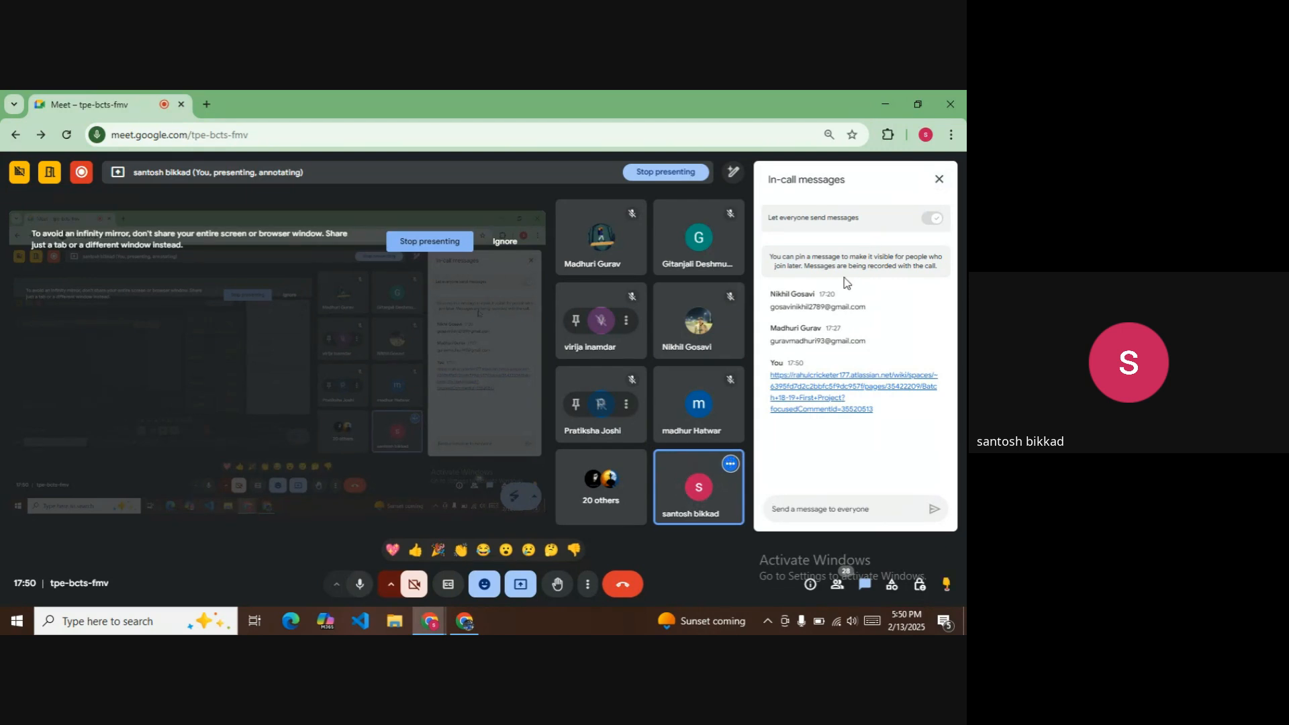
left_click_drag(773, 341, 883, 346)
key("ctrl+c")
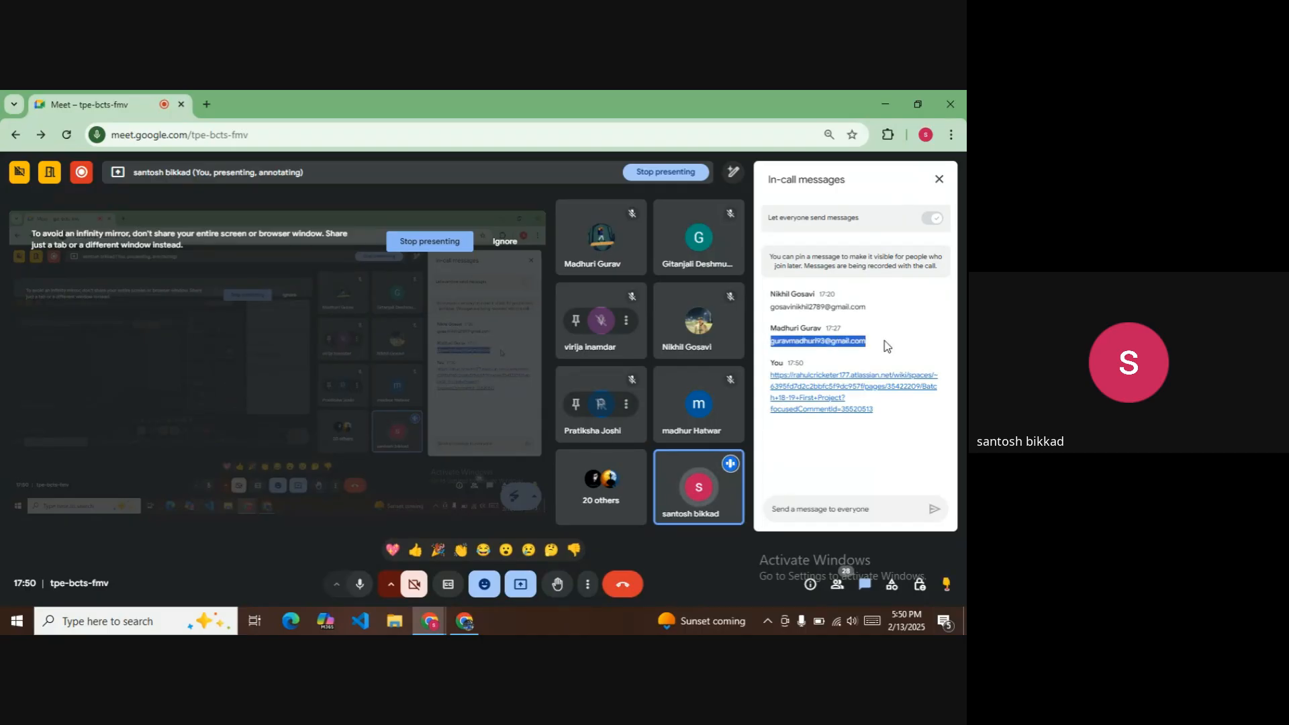
Paste the participant's e-mail as a recipient in the page's Share dialog and start inviting them.
key("alt+Tab")
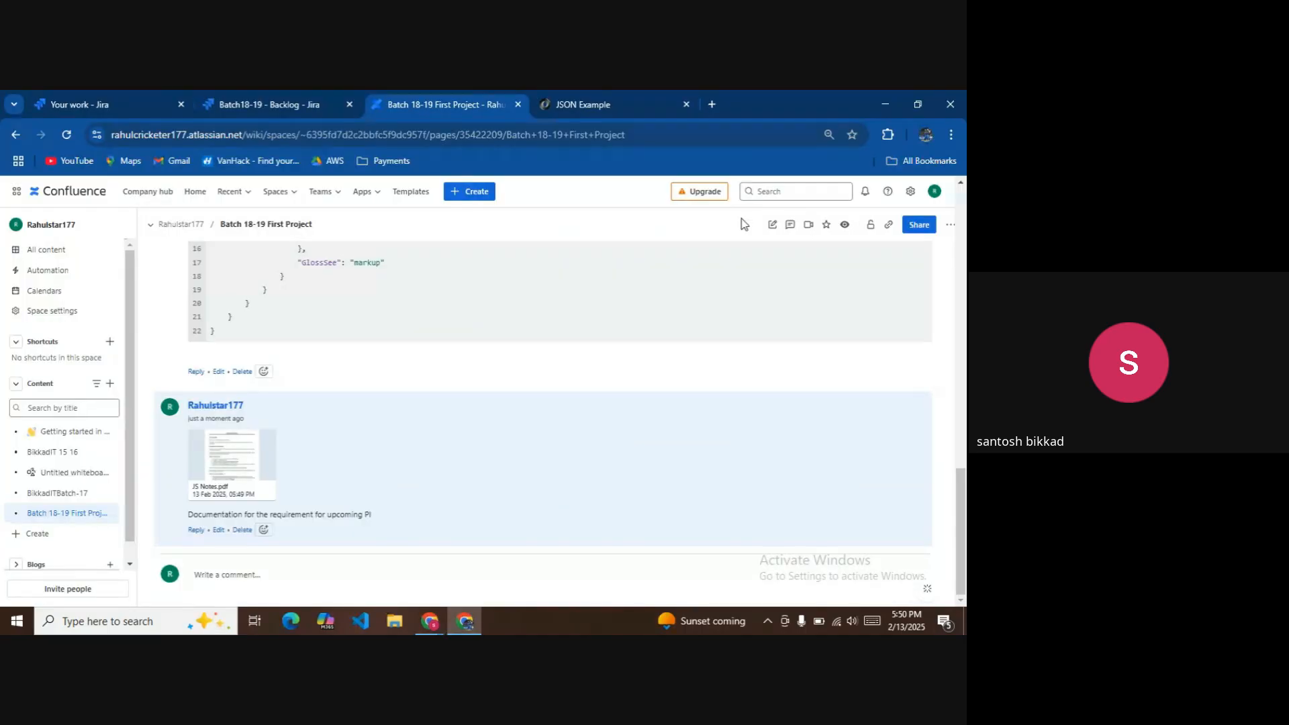
key("alt+Tab")
key("alt+Tab")
left_click(926, 231)
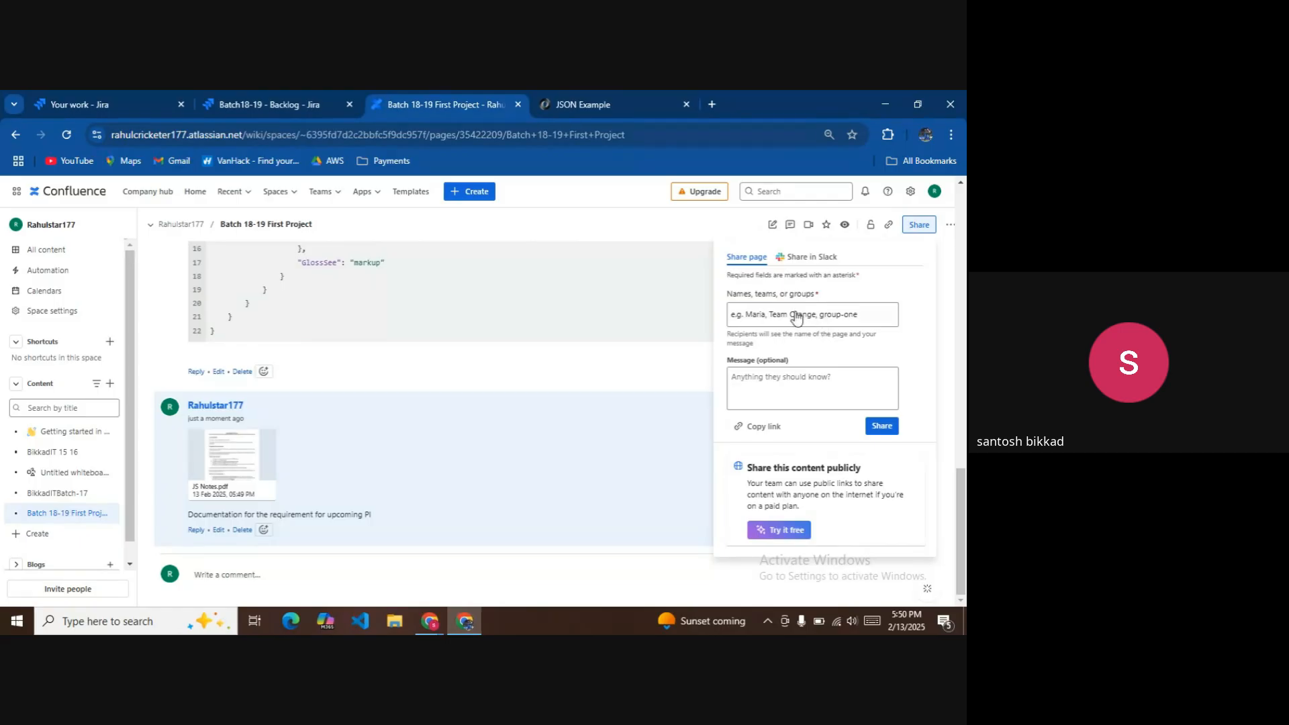
left_click(798, 315)
key("ctrl+v")
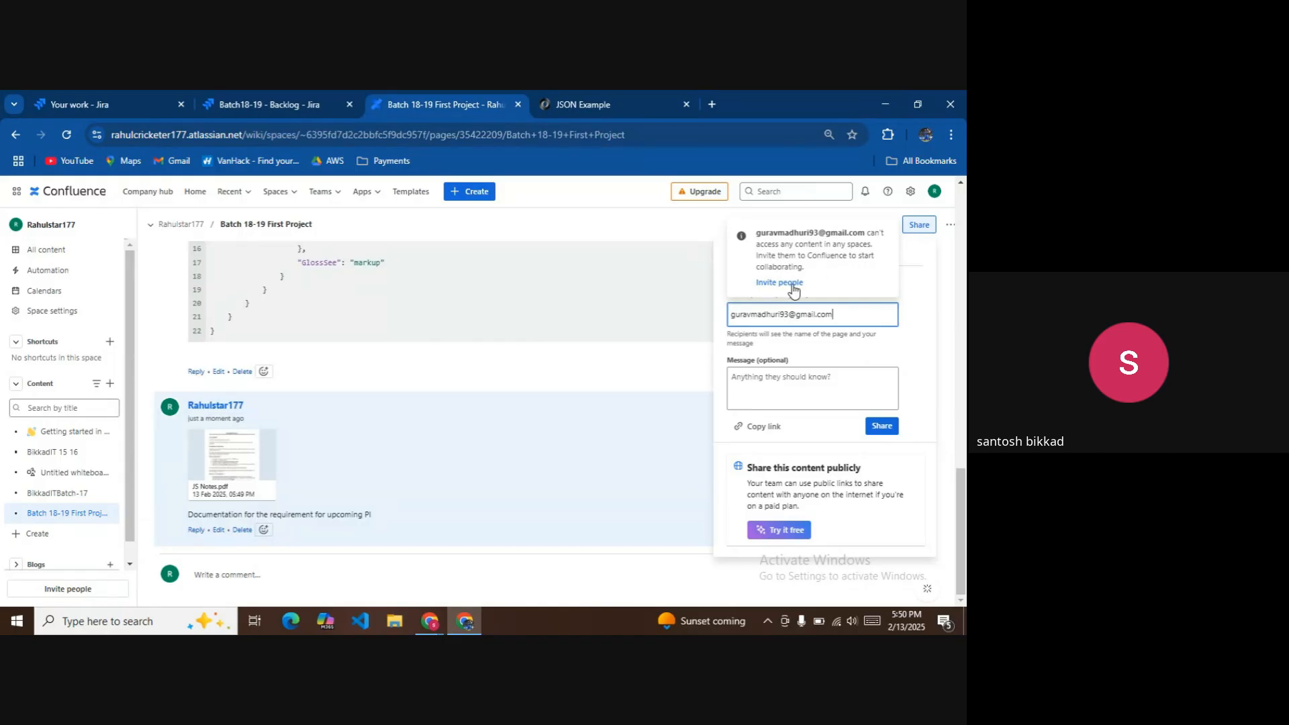
key("Escape")
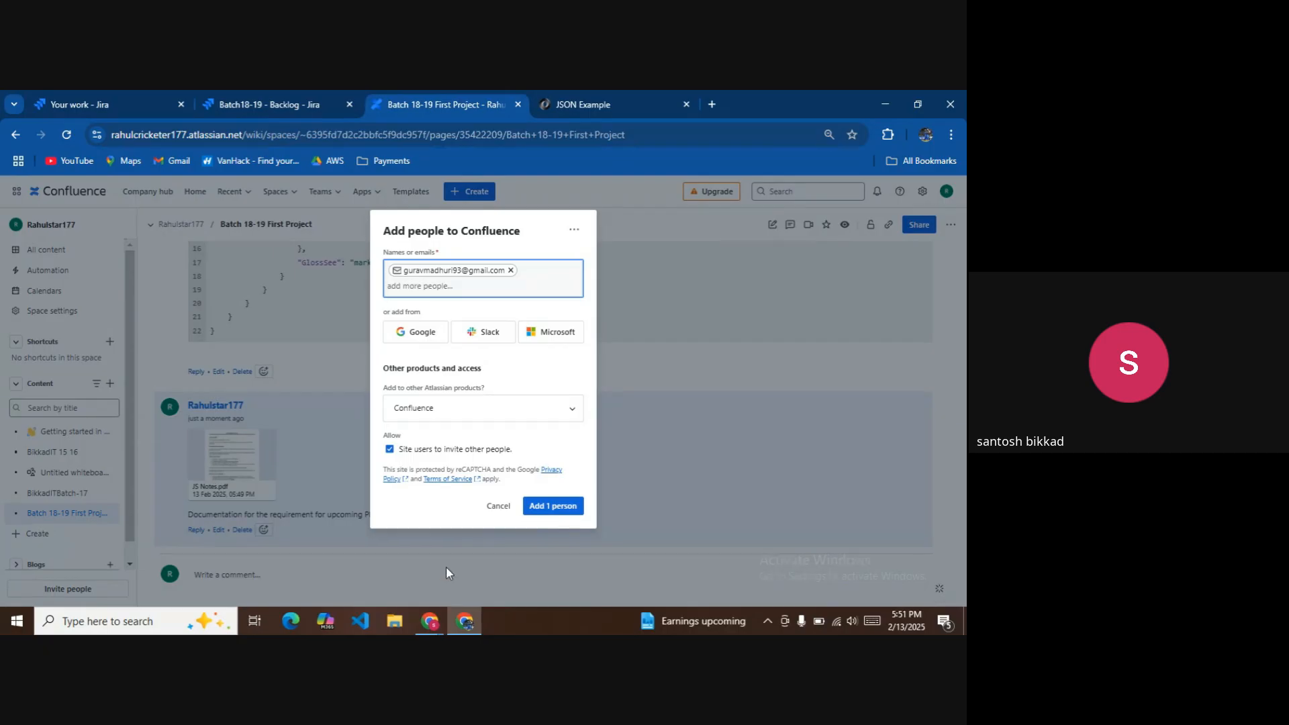
Copy another participant's e-mail from the Meet chat and paste it into the Add people field.
left_click(430, 621)
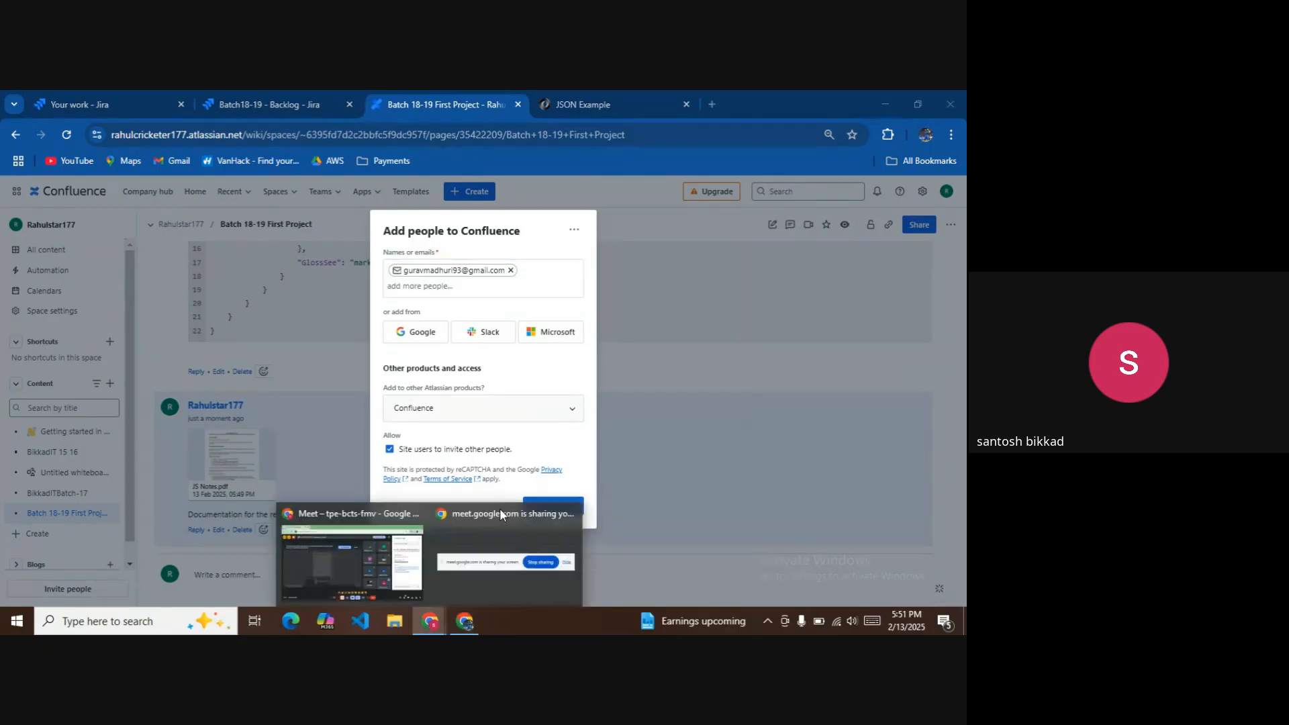
left_click(411, 547)
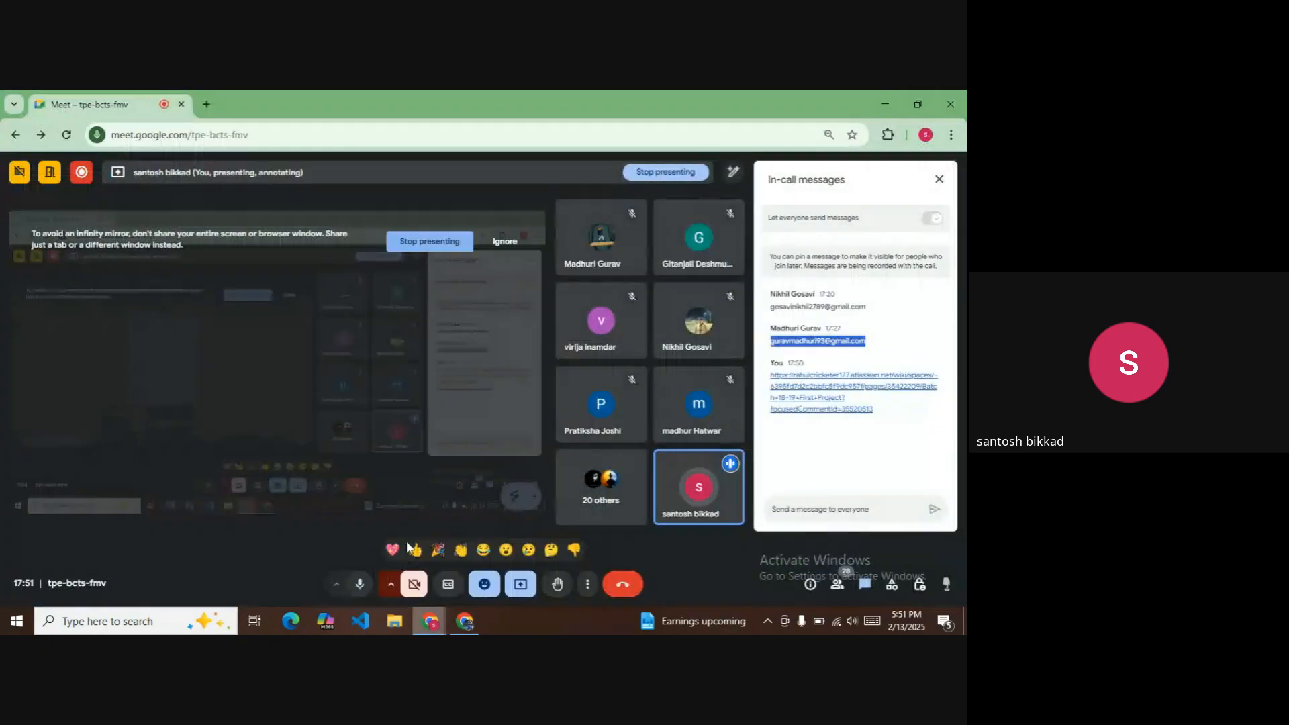
triple_click(806, 309)
key("ctrl+c")
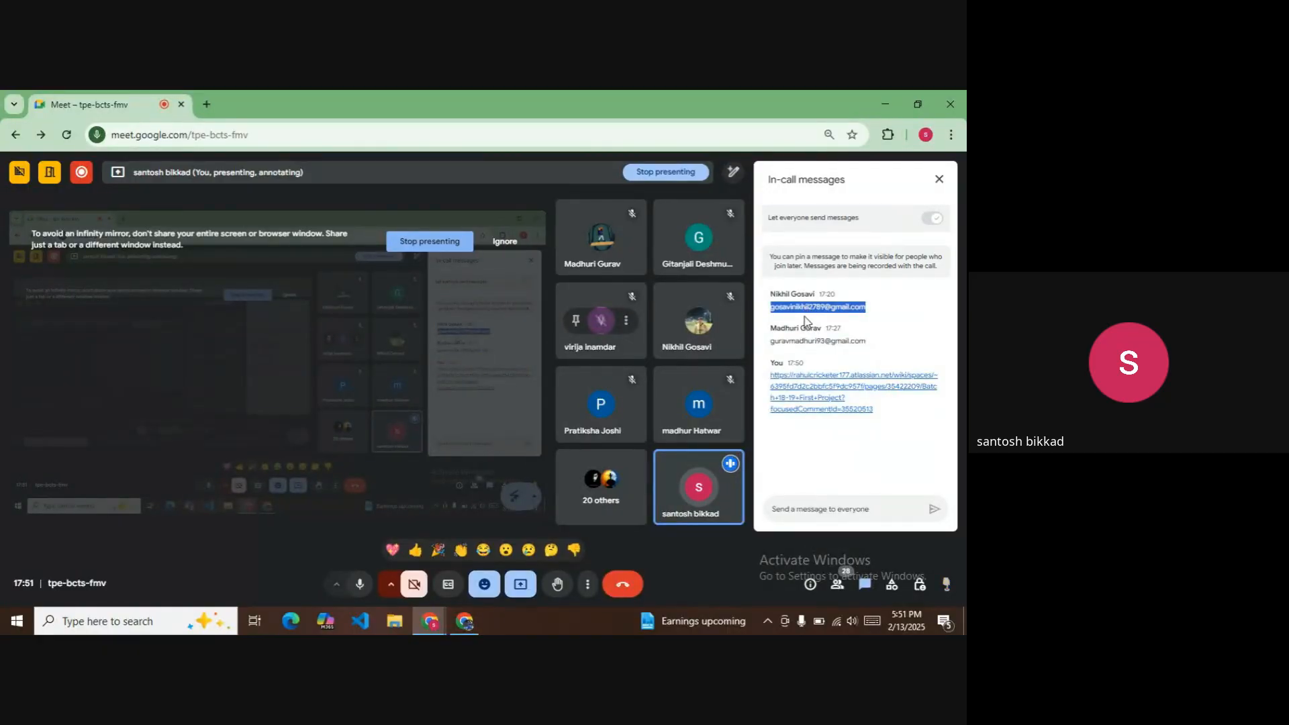
key("alt+Tab")
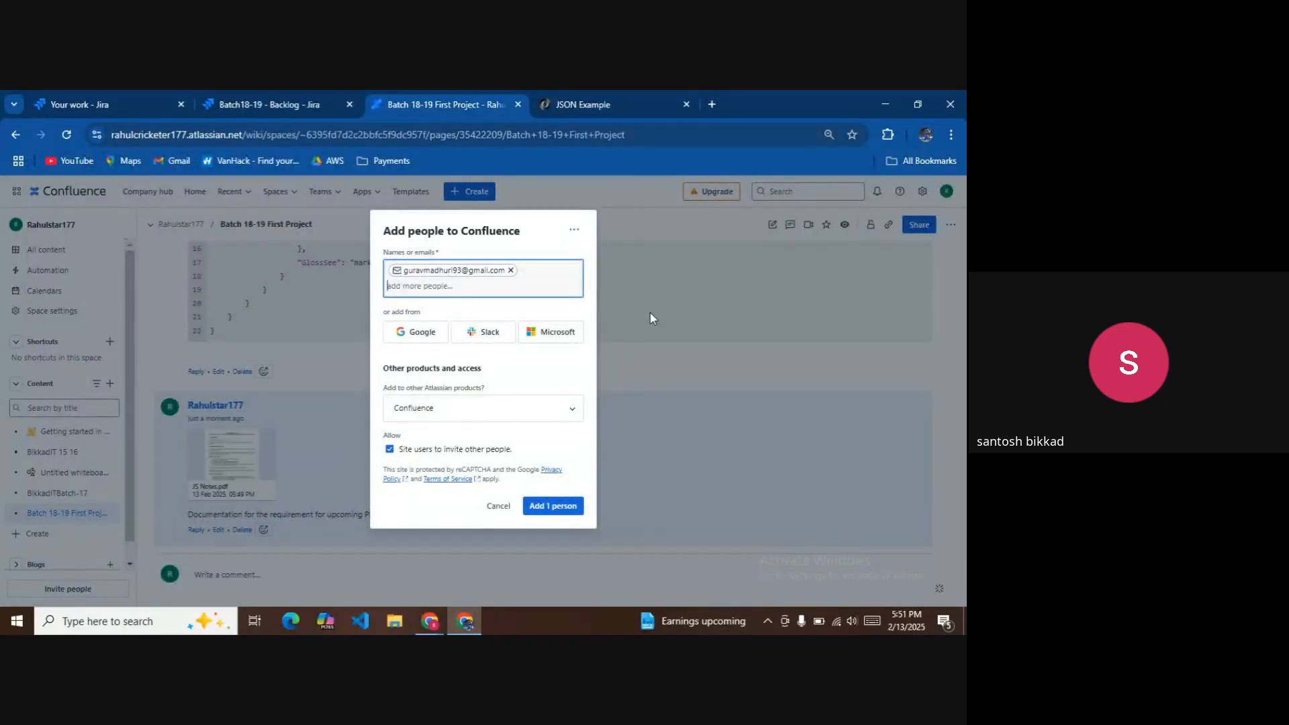
key("ctrl+v")
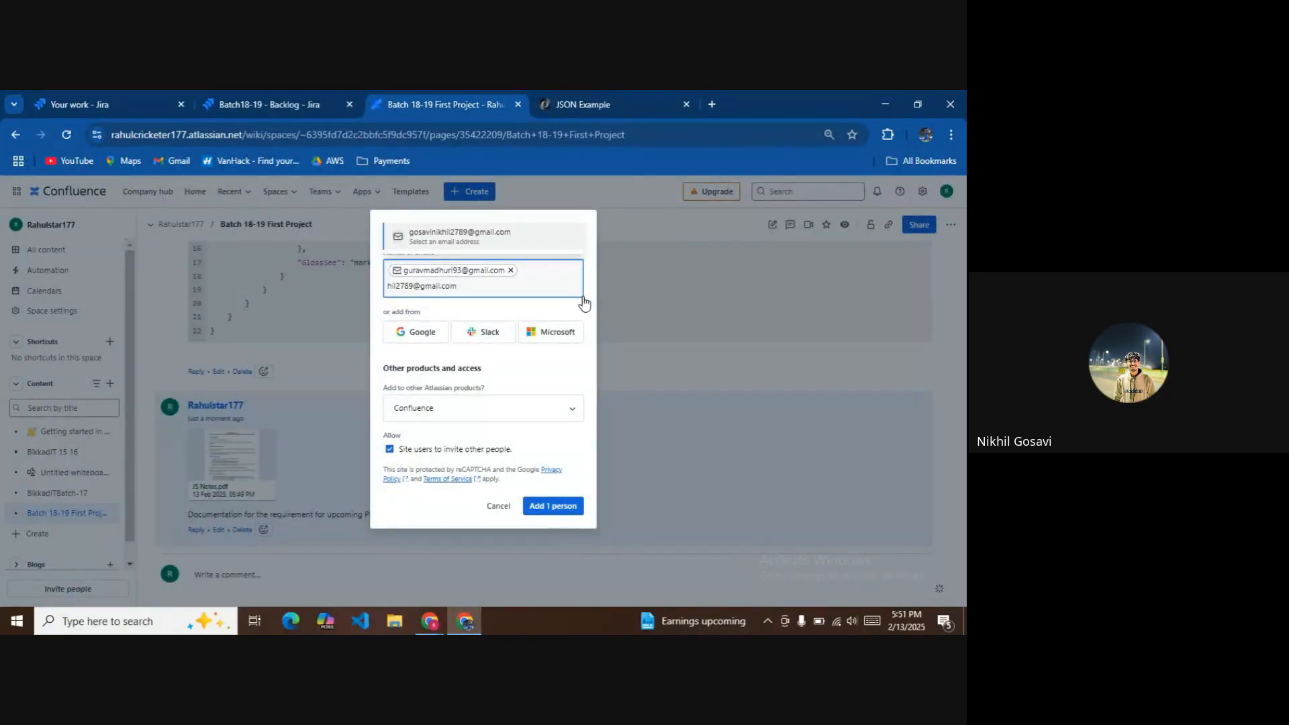
key("BackSpace")
key("BackSpace")
key("BackSpace")
key("BackSpace")
key("BackSpace")
key("BackSpace")
key("BackSpace")
key("BackSpace")
key("BackSpace")
key("BackSpace")
key("BackSpace")
key("BackSpace")
key("BackSpace")
key("BackSpace")
key("BackSpace")
key("BackSpace")
key("BackSpace")
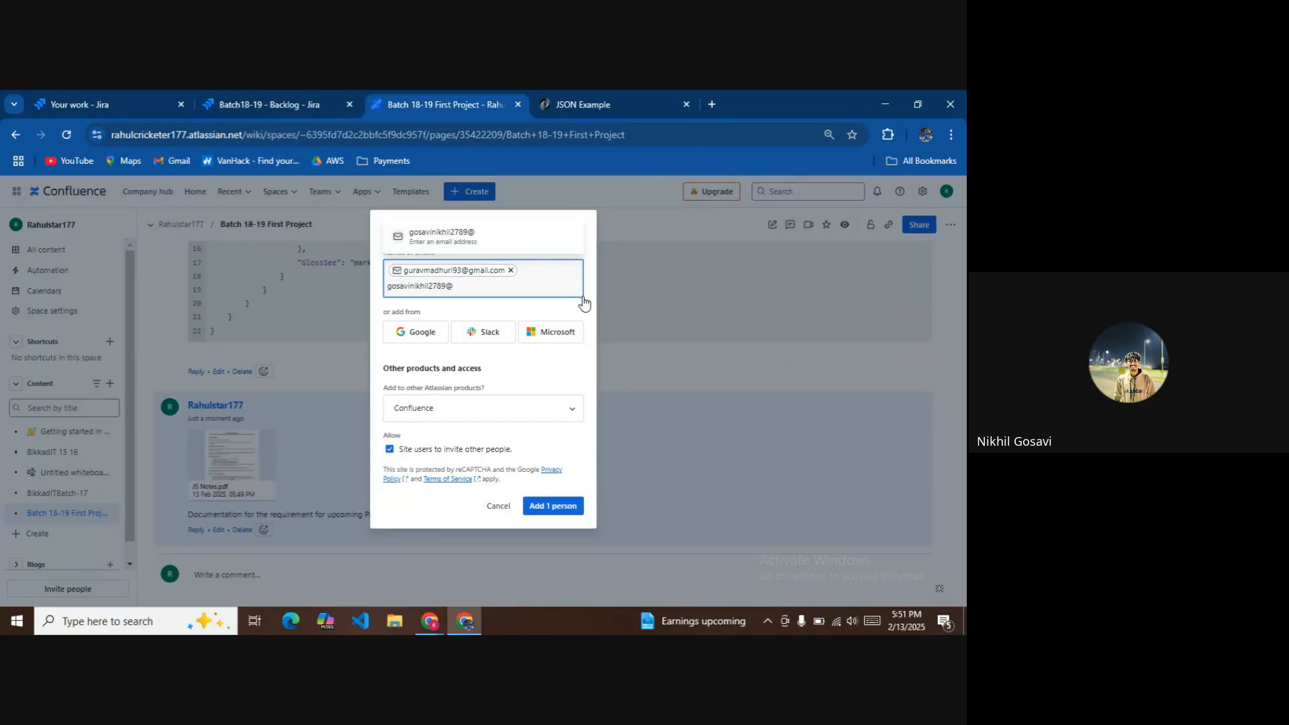
key("BackSpace")
key("BackSpace")
key("BackSpace")
key("BackSpace")
key("BackSpace")
key("BackSpace")
key("BackSpace")
key("BackSpace")
key("BackSpace")
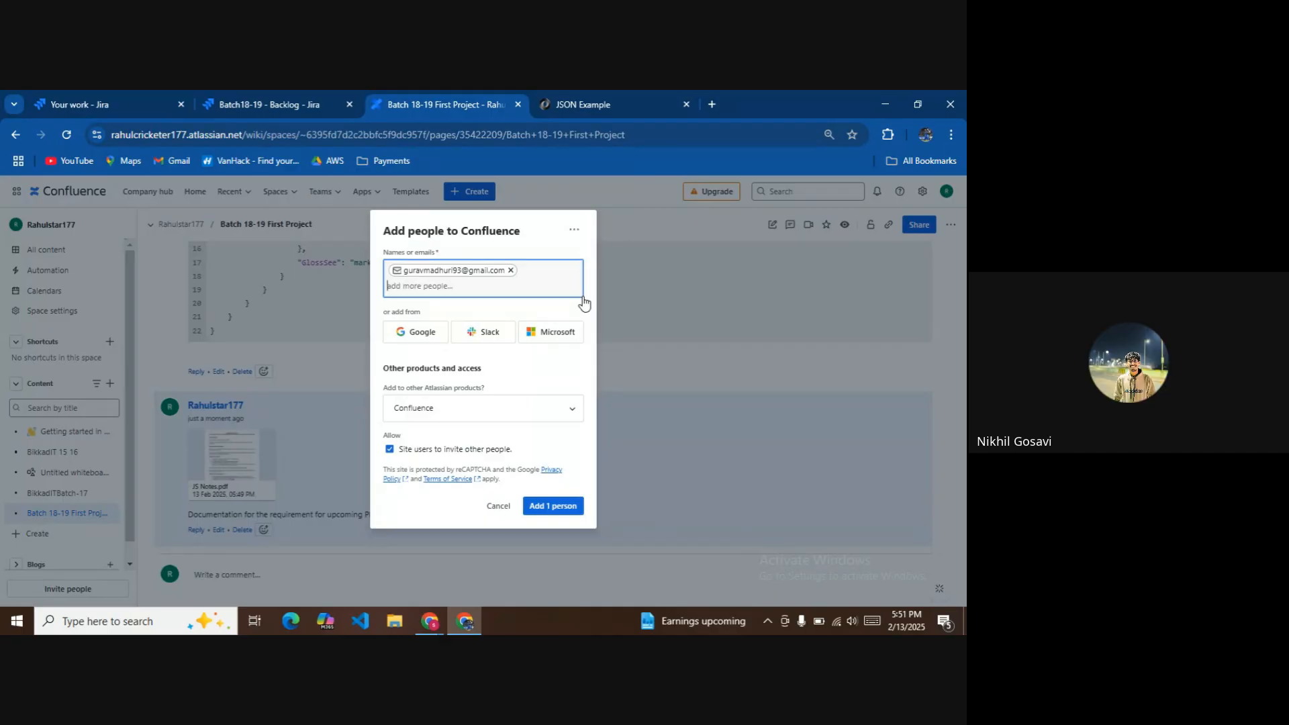
key("ctrl+v")
type(".")
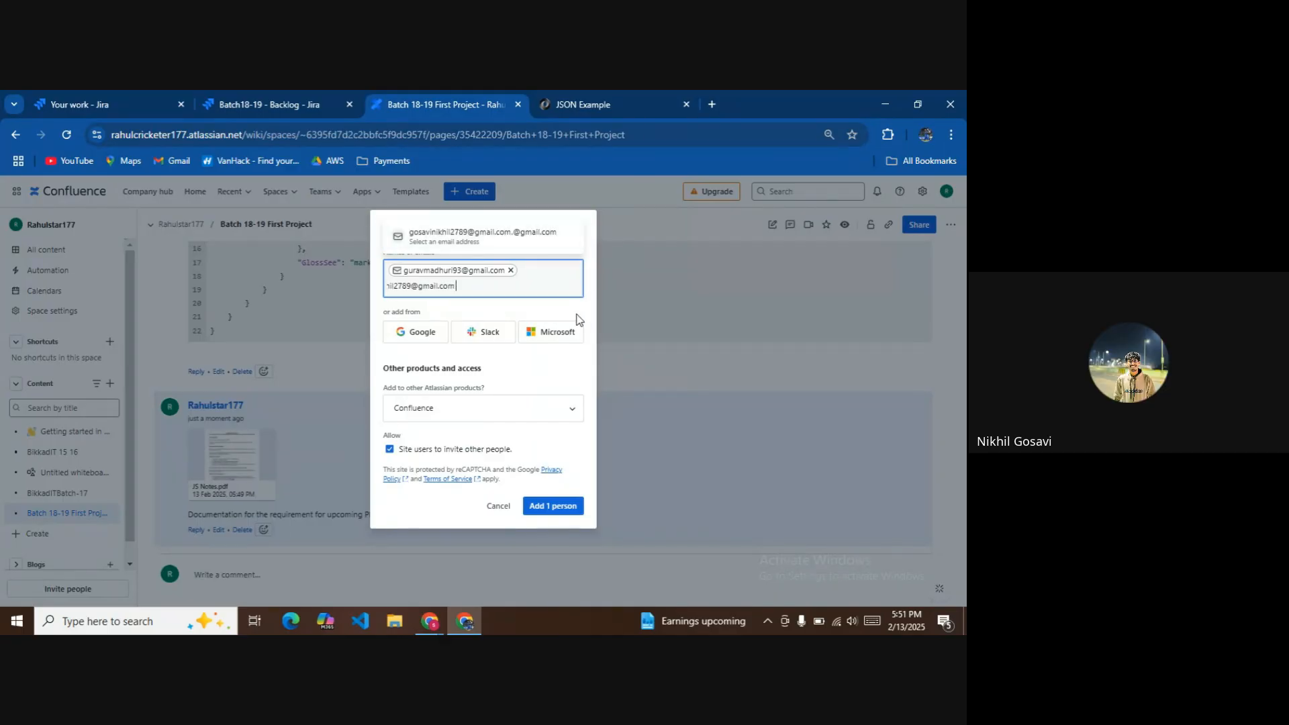
Add 1 person to Confluence, confirming the invite settings were updated.
left_click(555, 505)
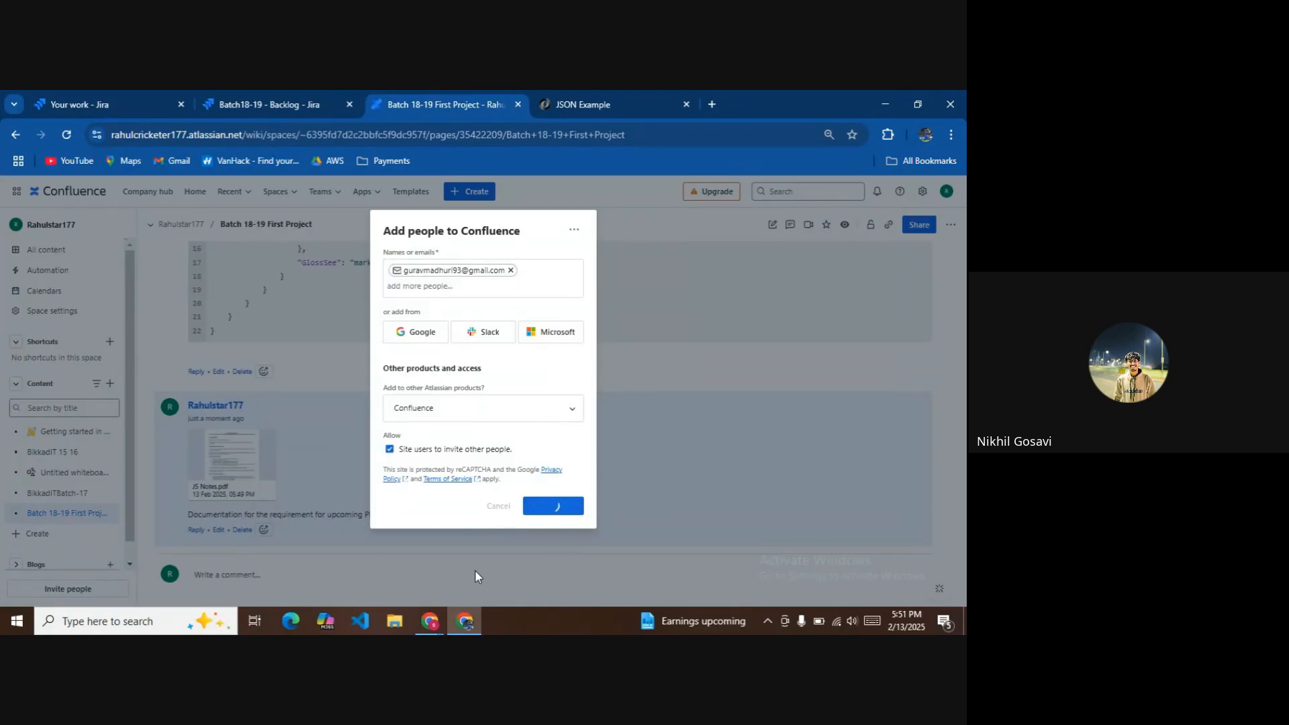
mouse_move(430, 620)
left_click(372, 541)
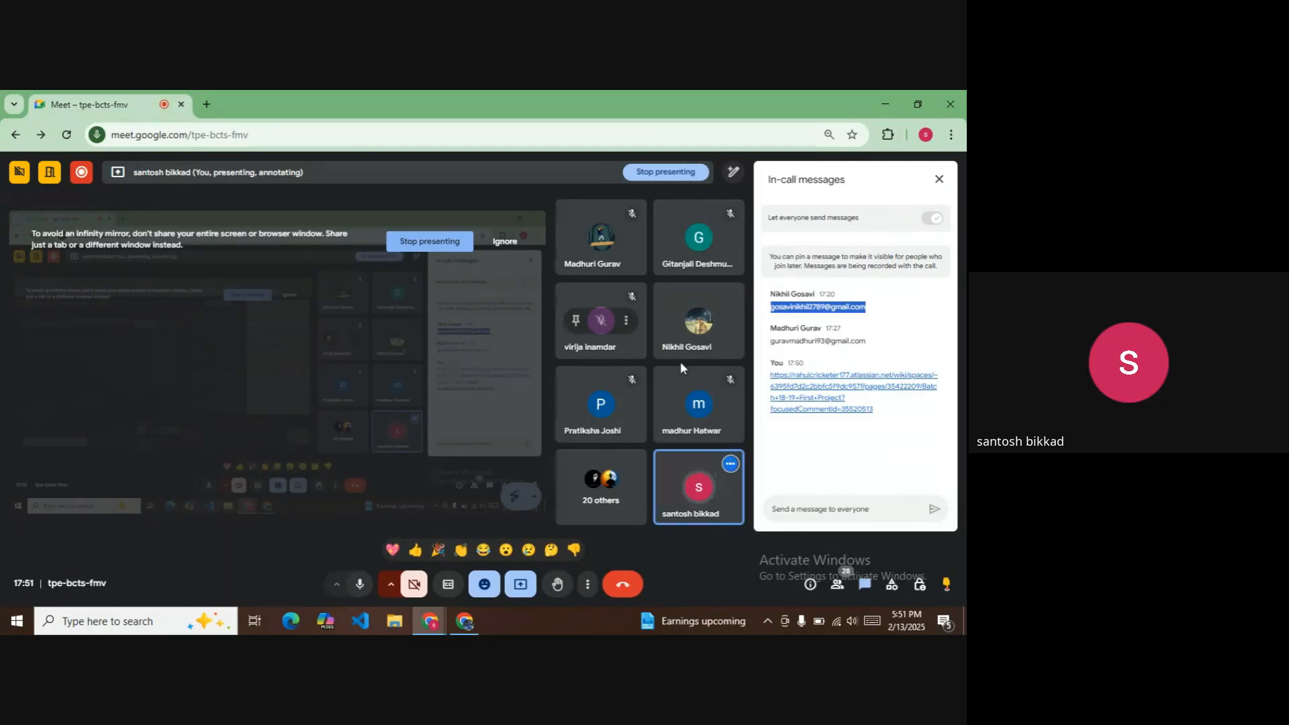
left_click(463, 618)
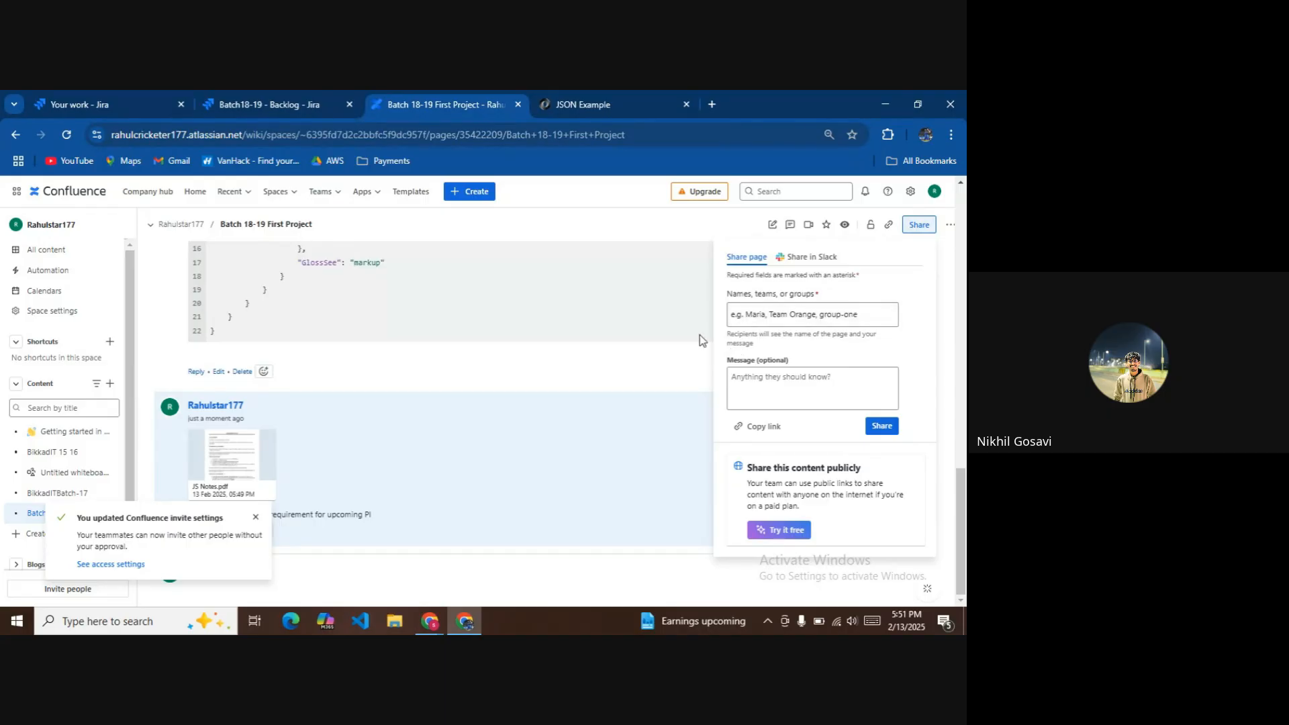
Dismiss the invite notice and set the page to watch all content in this space.
left_click(256, 518)
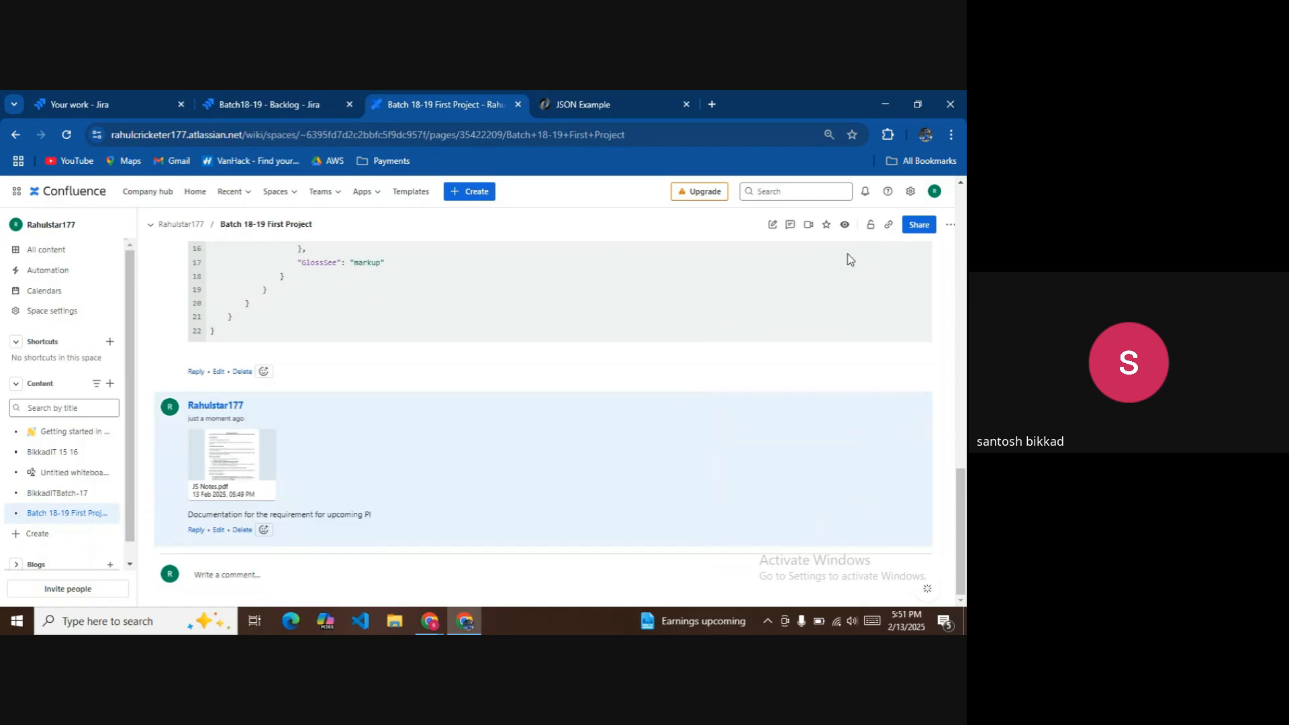
left_click(956, 226)
left_click(956, 225)
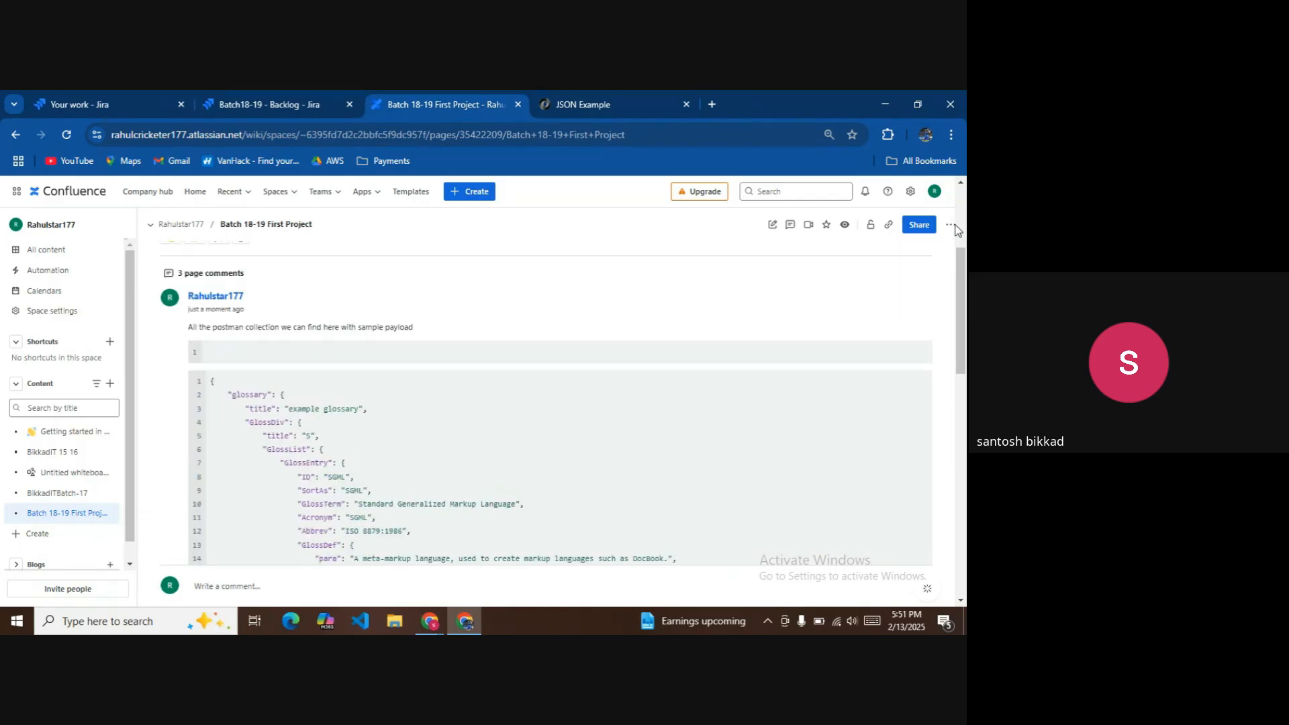
left_click(951, 228)
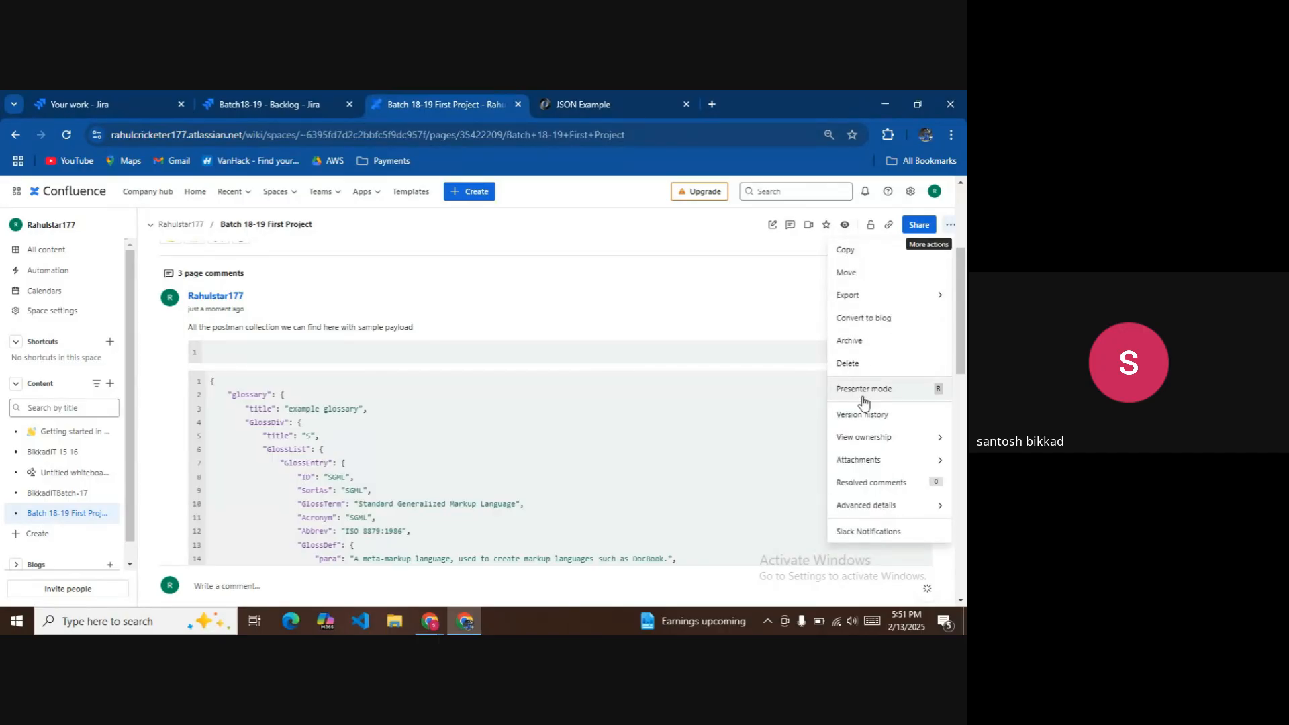
scroll(688, 384, "up", 3)
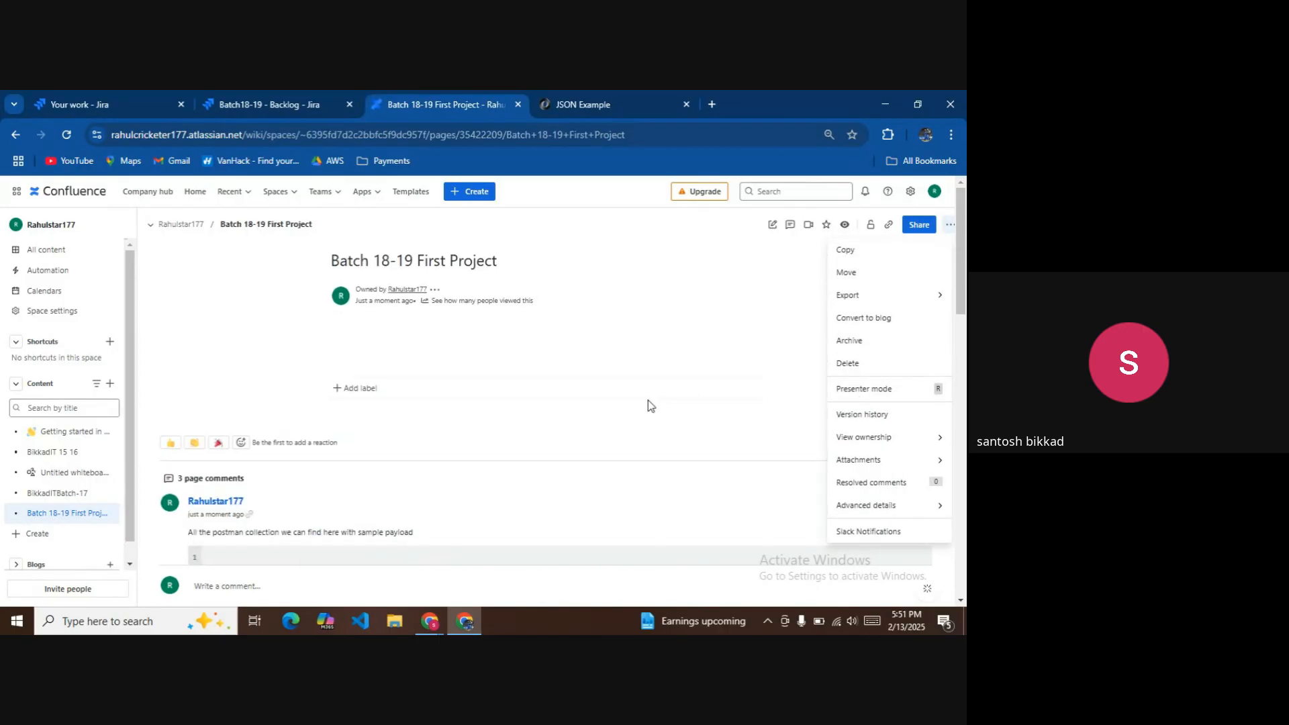
left_click(520, 350)
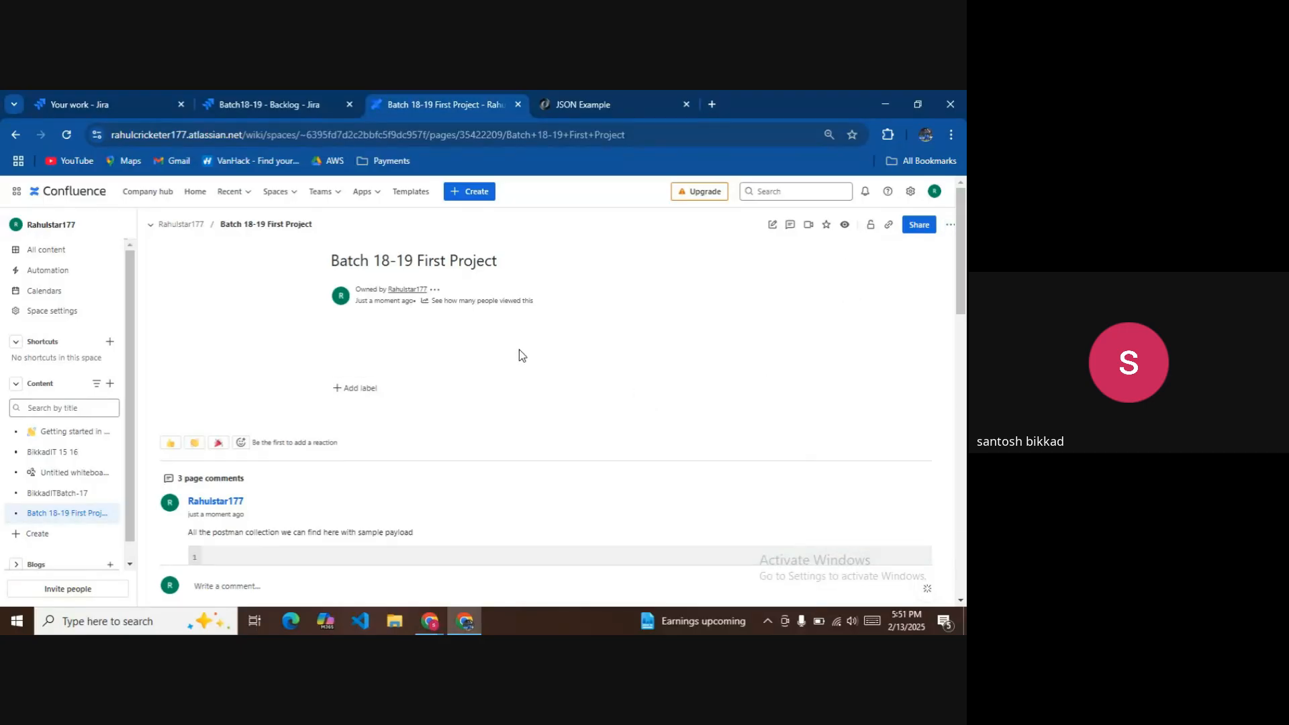
left_click(845, 226)
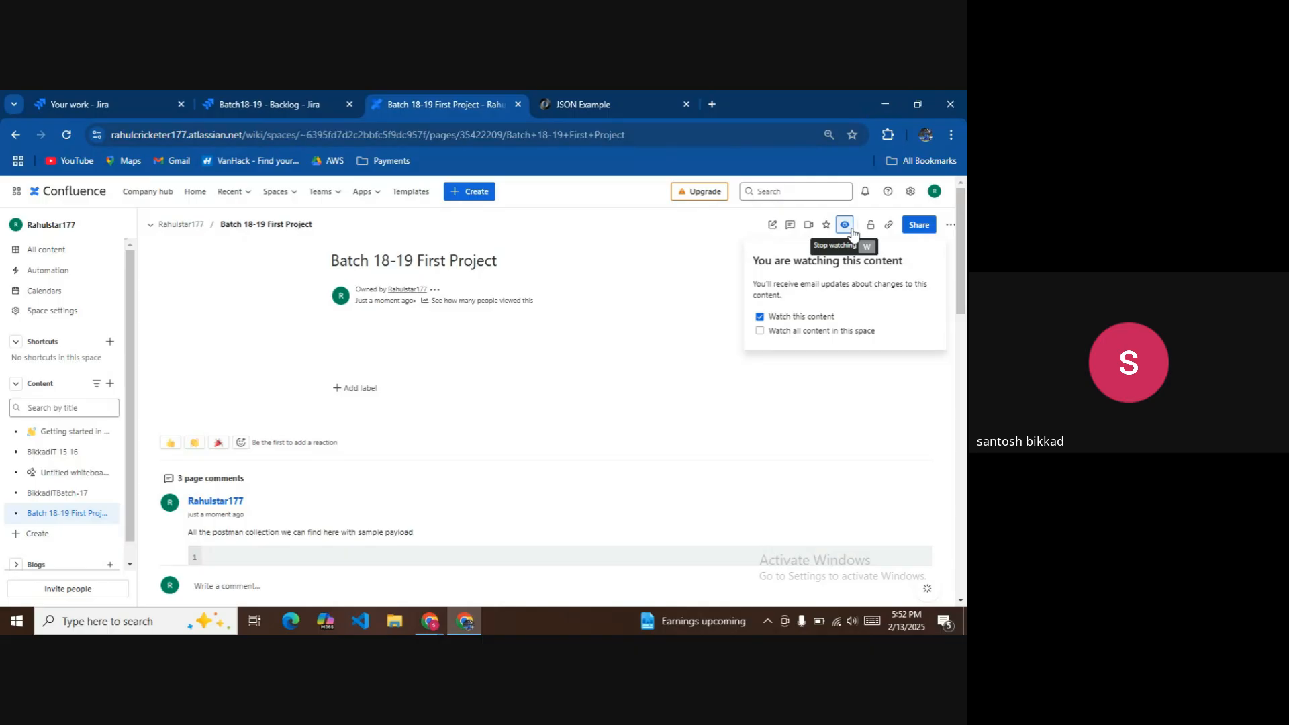
left_click(836, 331)
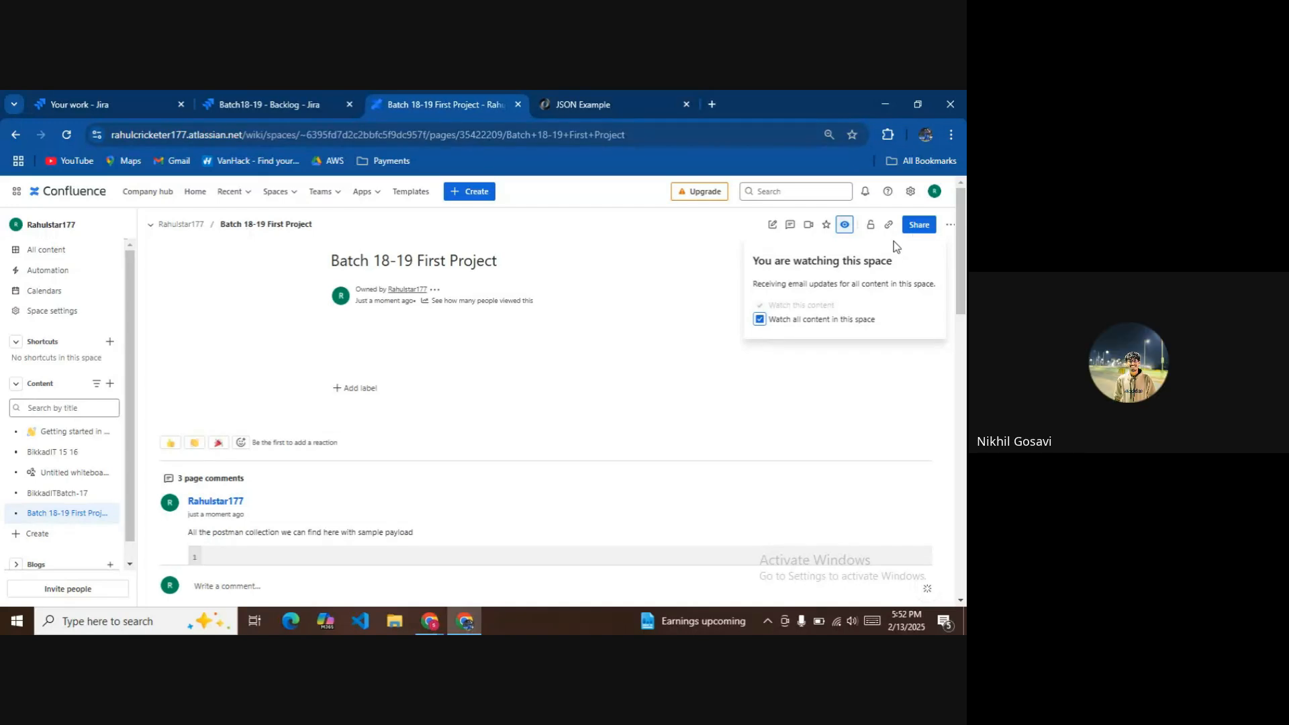
Close the Loom video popup and open the page's Share dialog.
left_click(945, 226)
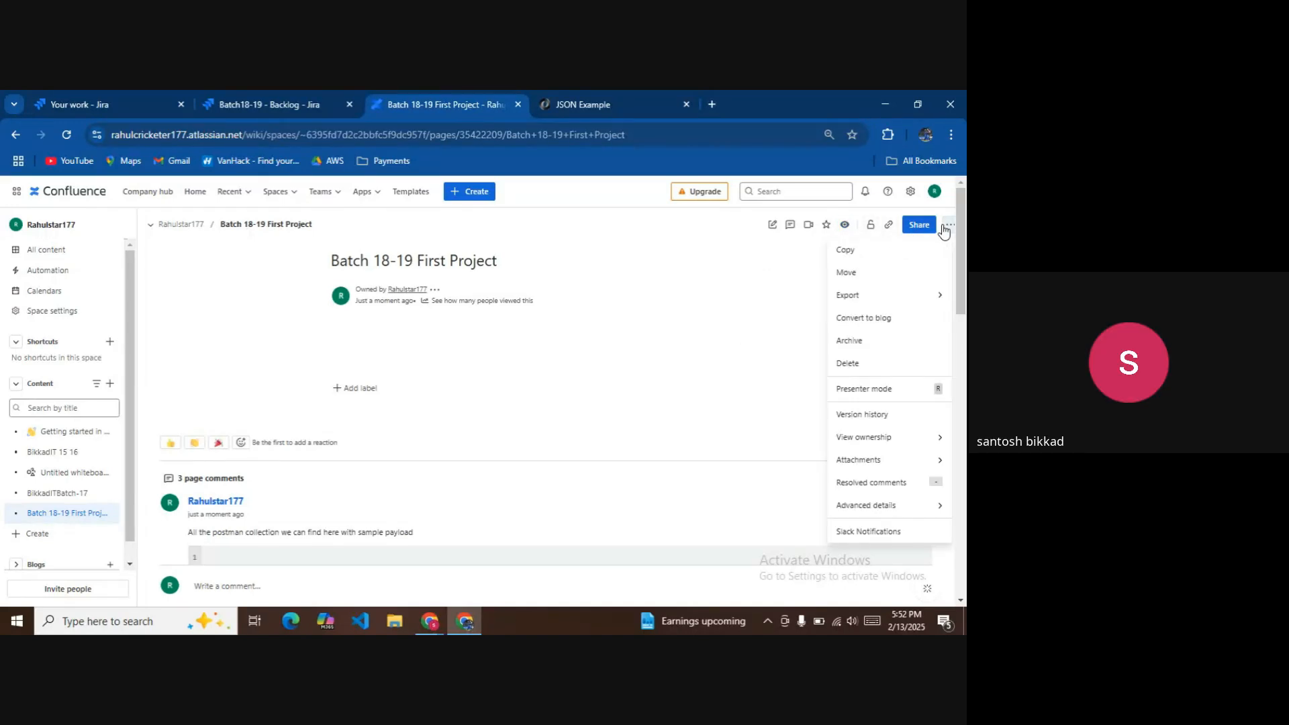
left_click(945, 228)
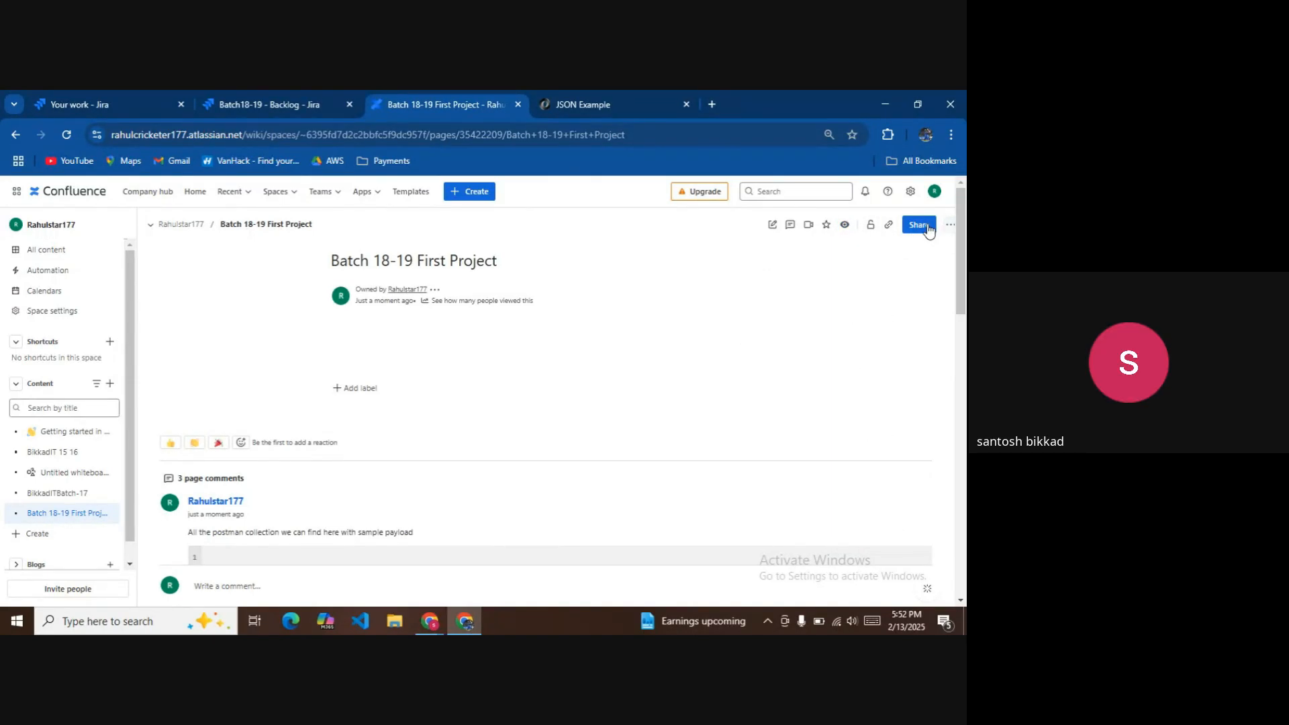
left_click(808, 227)
left_click(579, 355)
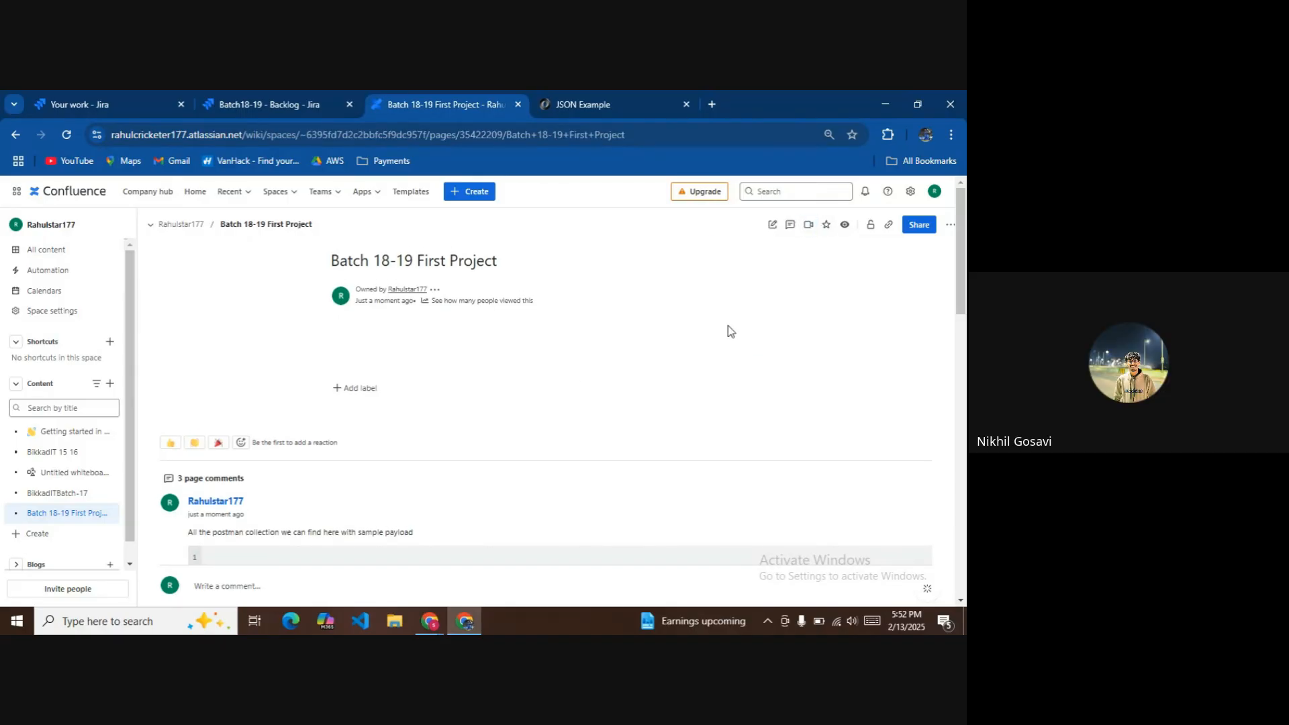
left_click(917, 226)
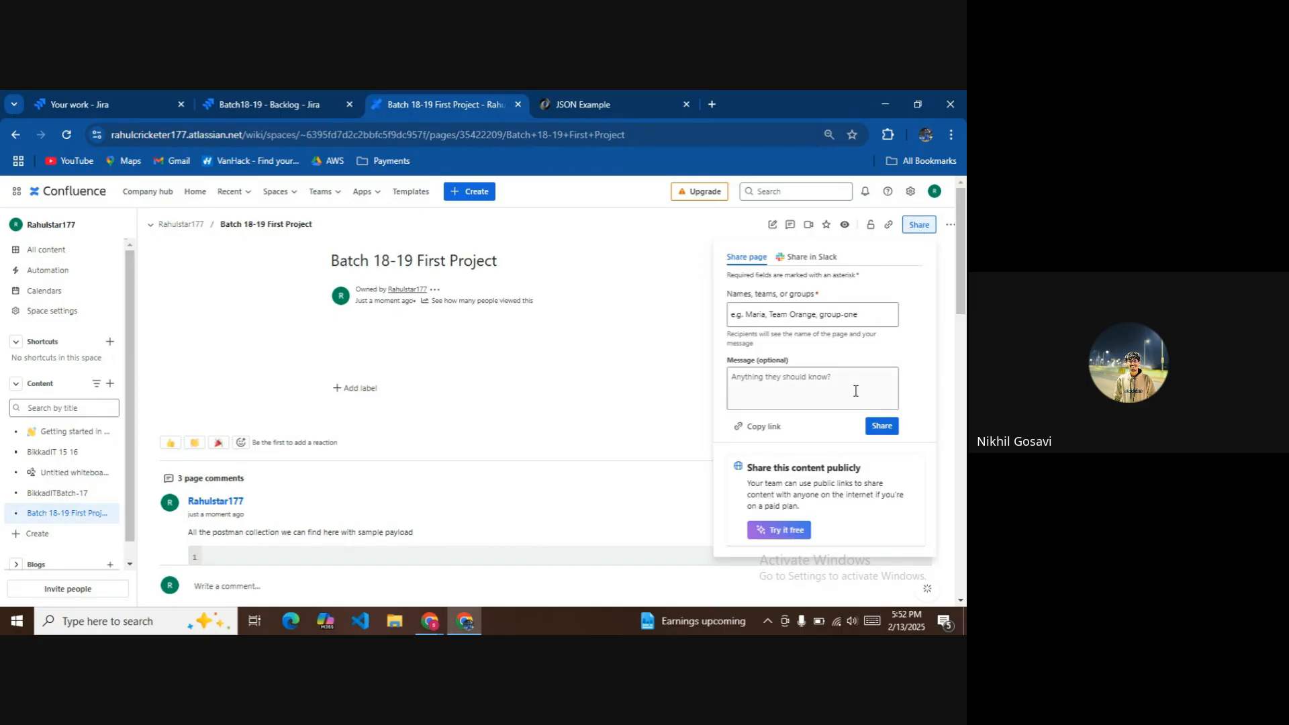
Paste the participant's e-mail into Share, invite them and add 1 person to Confluence.
left_click(810, 316)
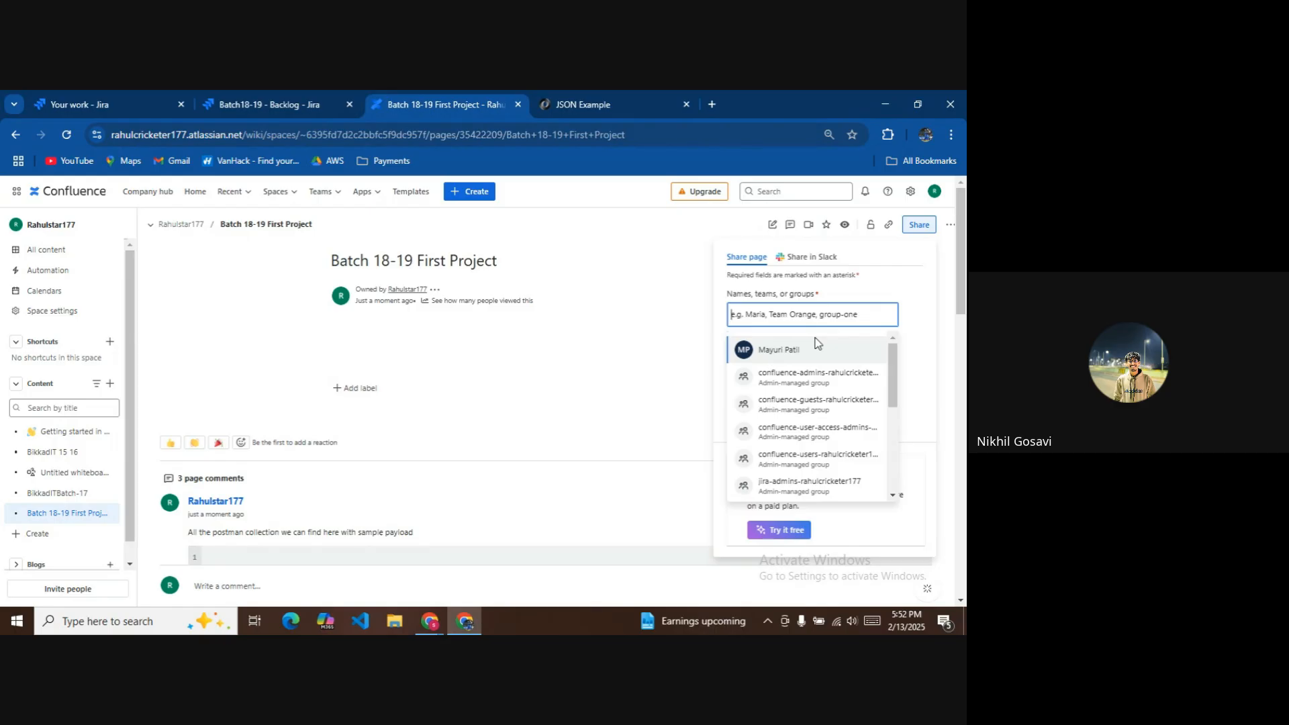
key("ctrl+v")
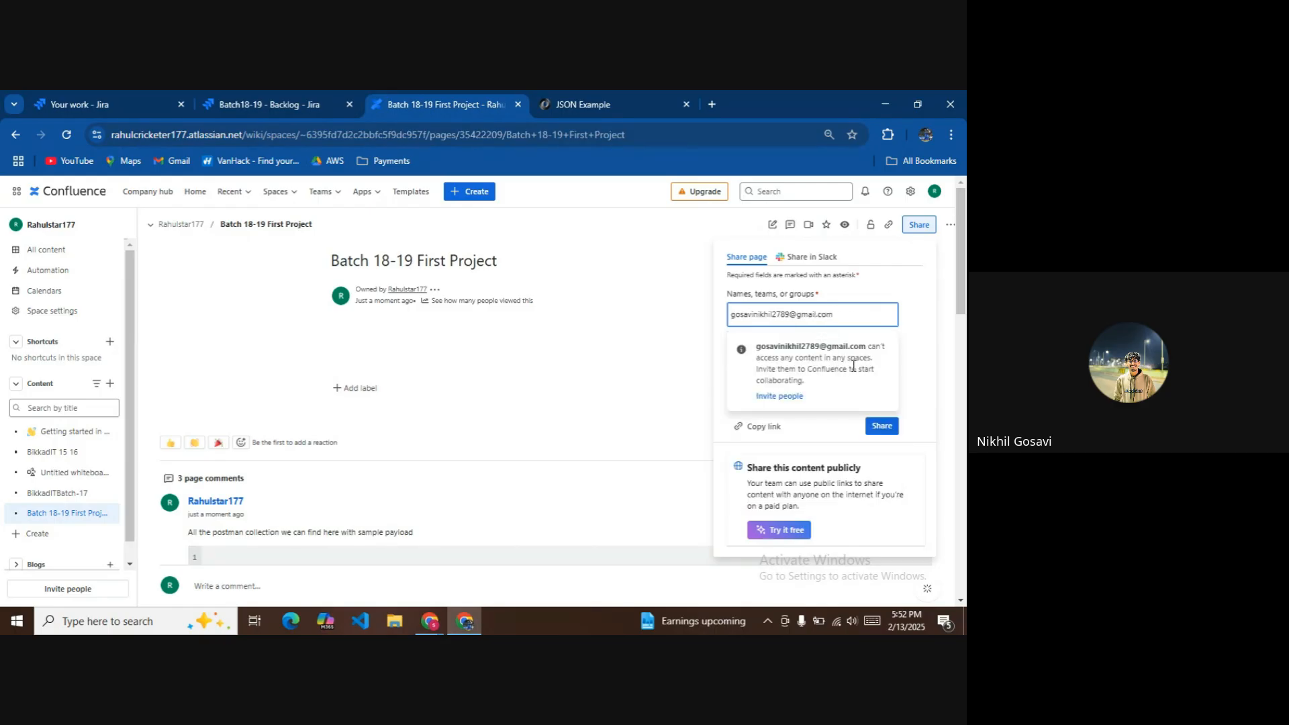
left_click(786, 396)
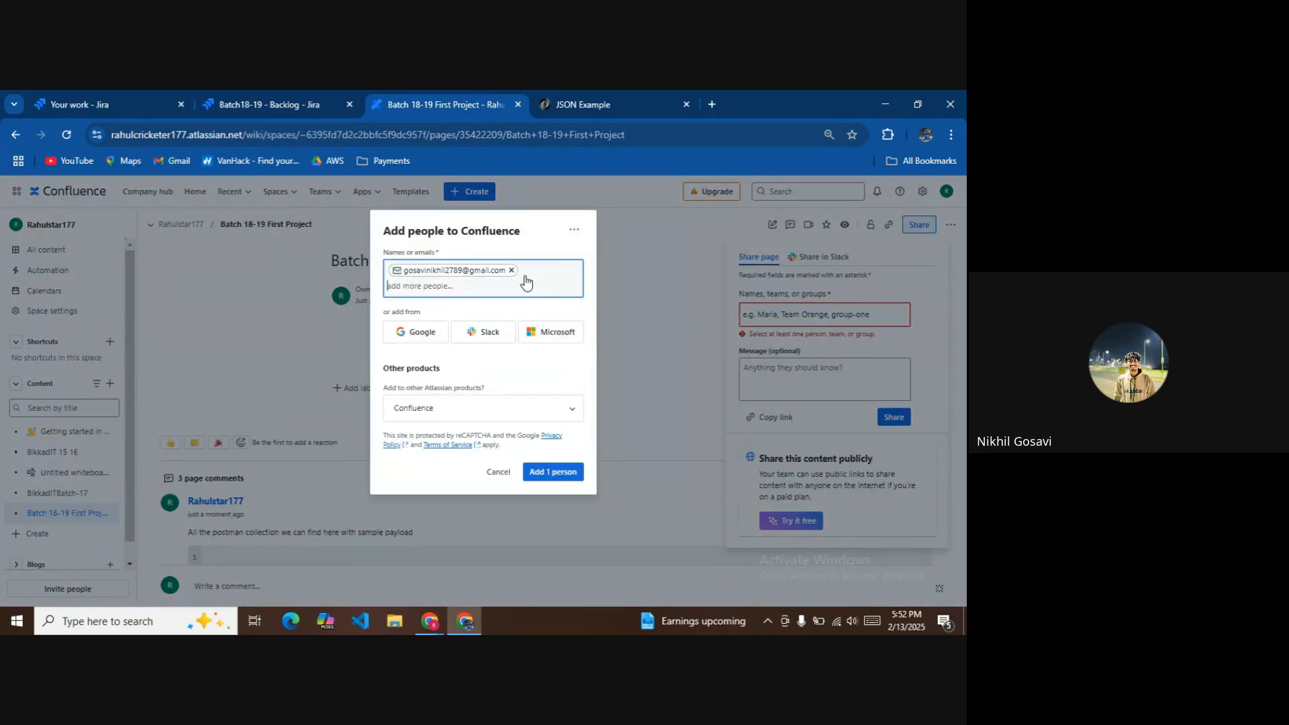
left_click(553, 472)
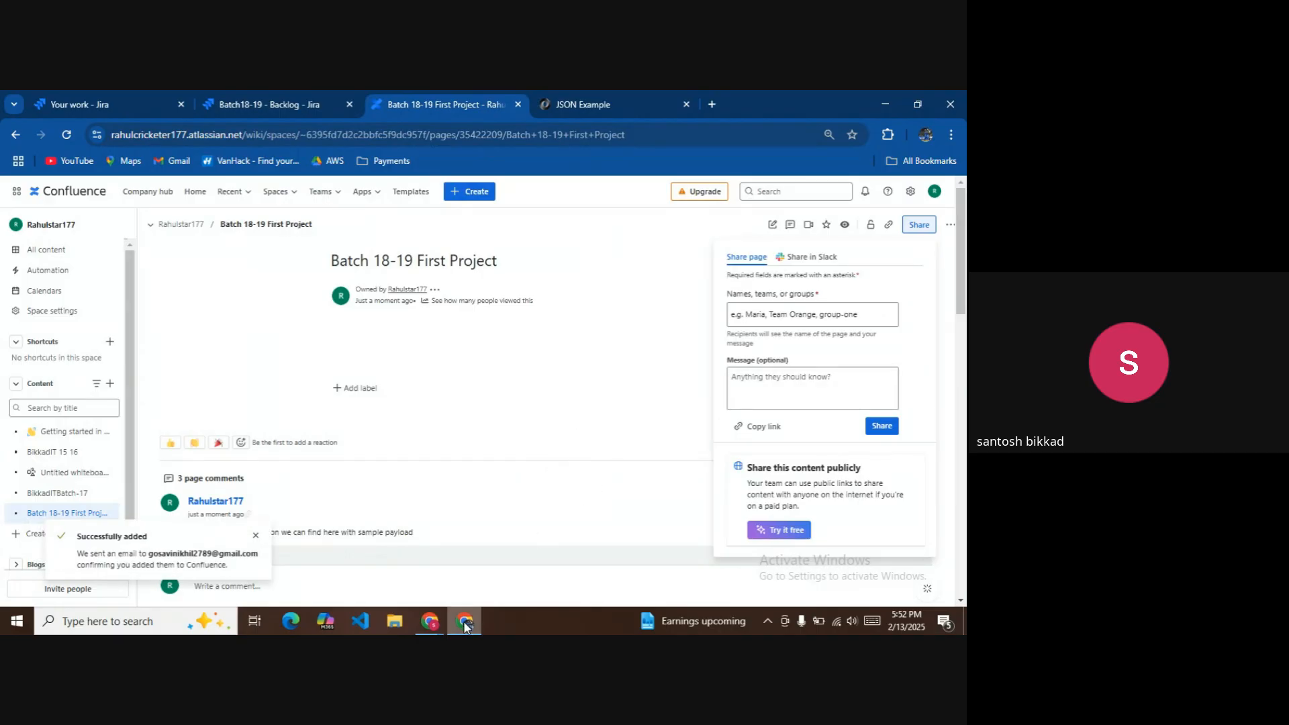
mouse_move(464, 620)
left_click(414, 553)
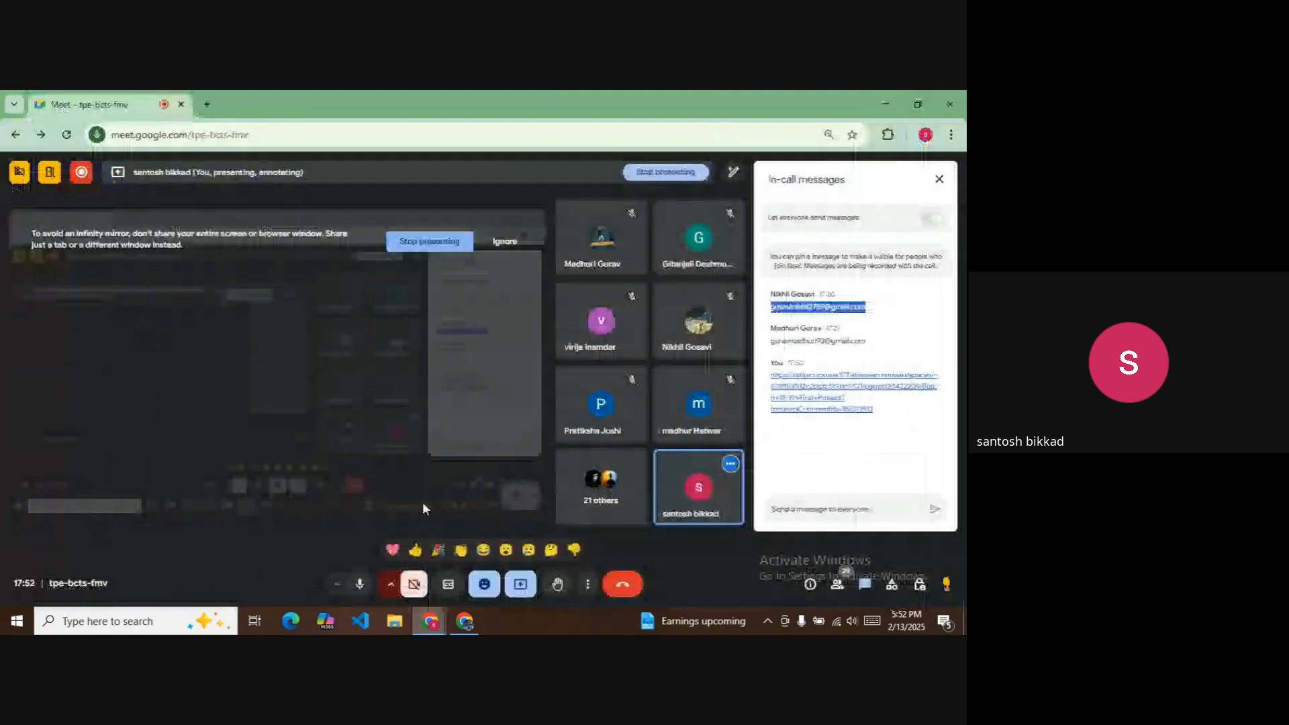
Copy the second participant's e-mail from Meet chat and add it as 1 person in Confluence.
triple_click(788, 343)
key("ctrl+c")
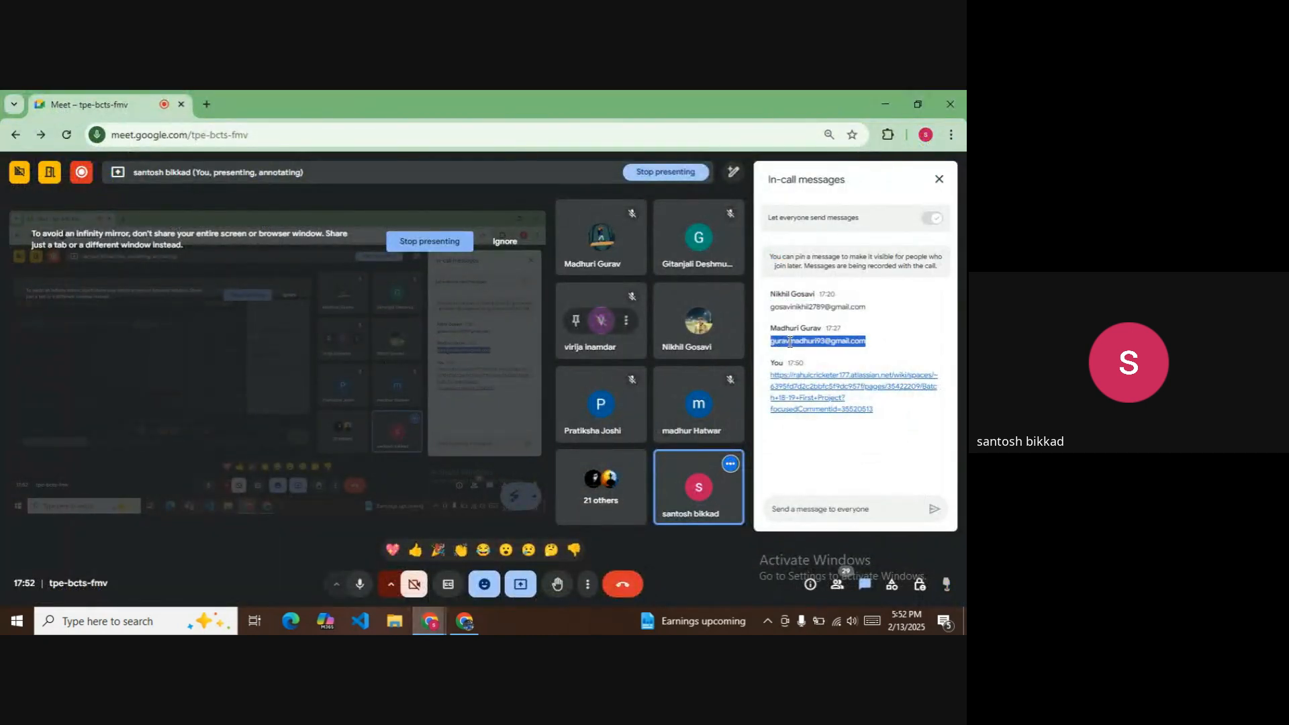
key("alt+Tab")
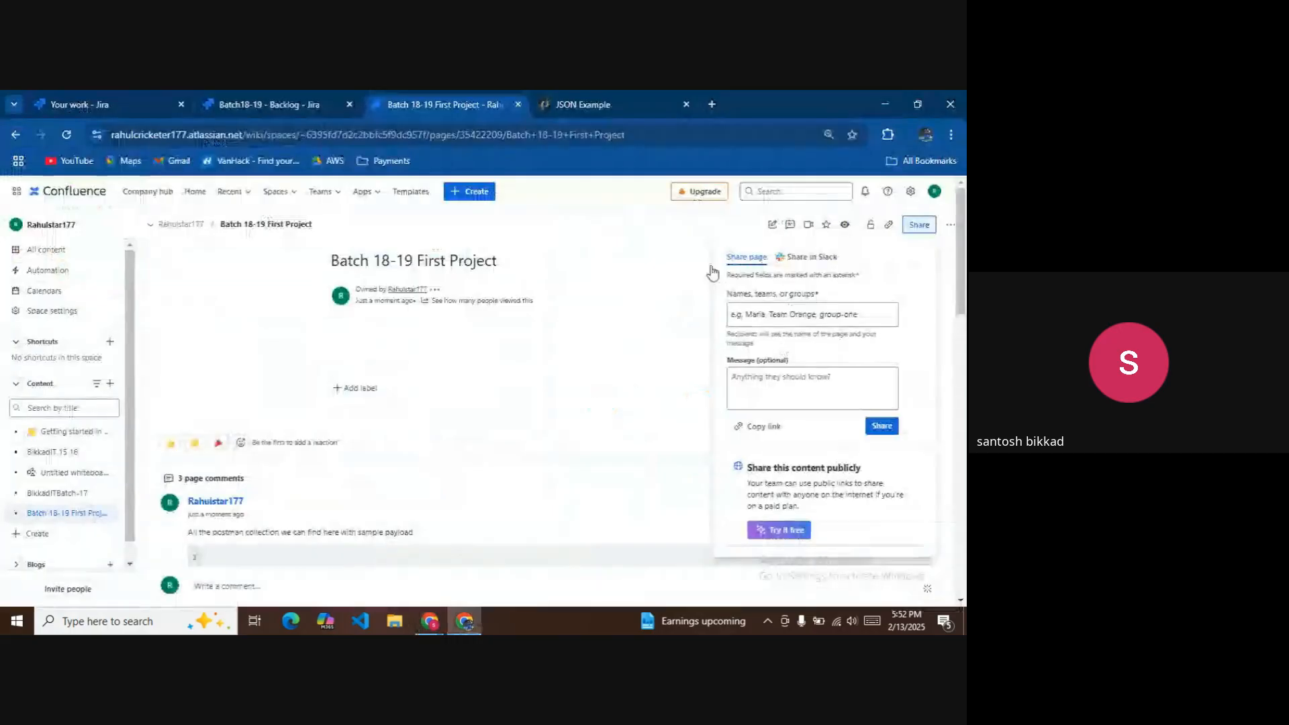
left_click(815, 317)
key("ctrl+v")
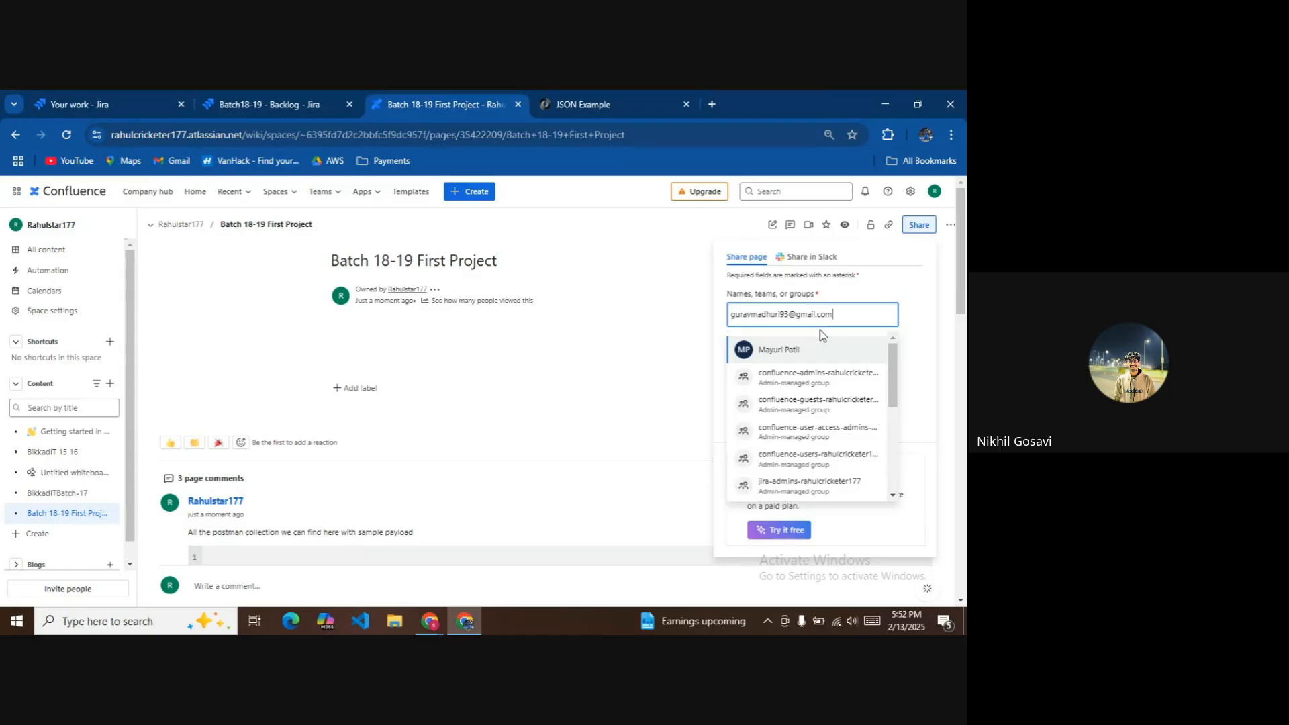
left_click(790, 403)
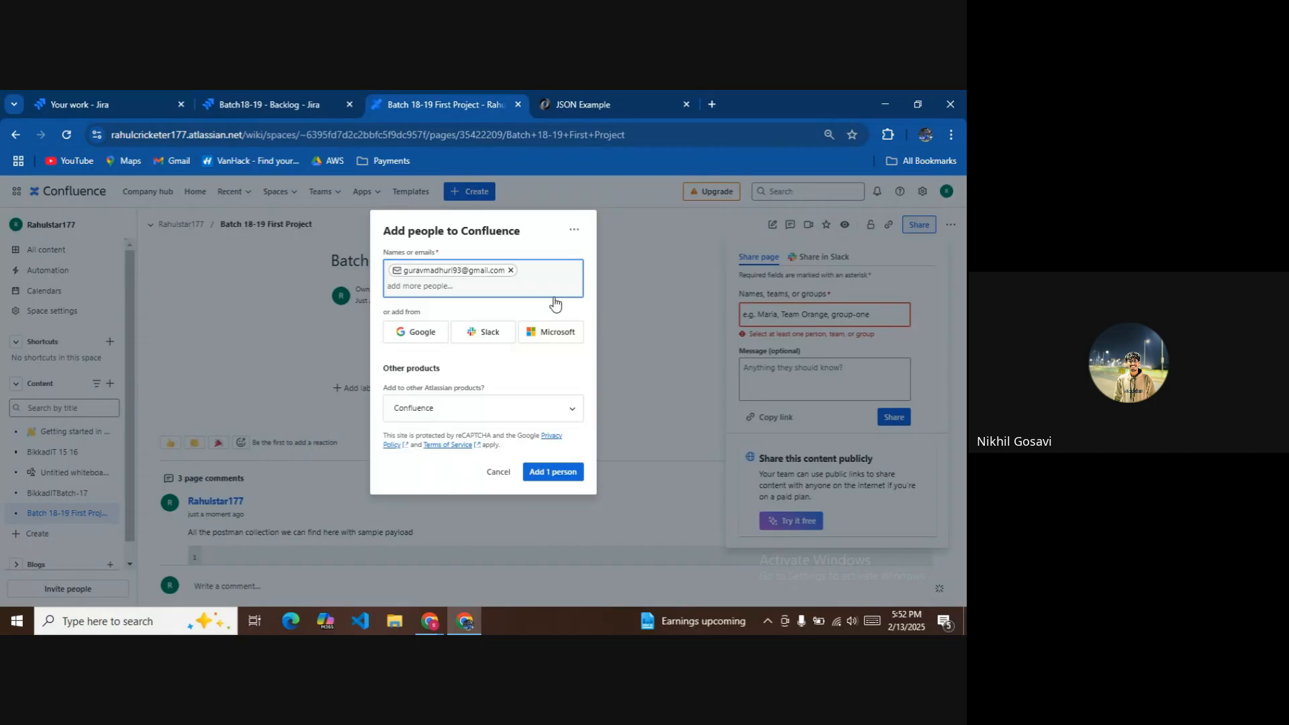
left_click(511, 271)
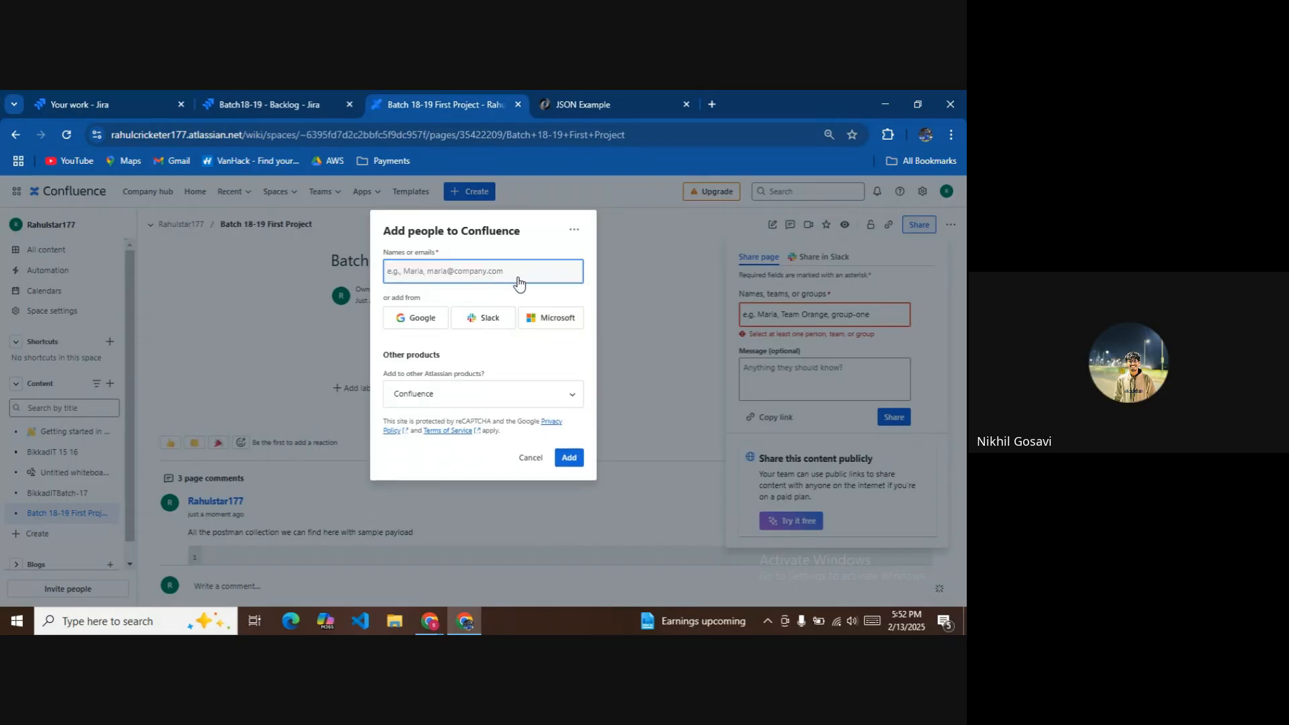
key("ctrl+v")
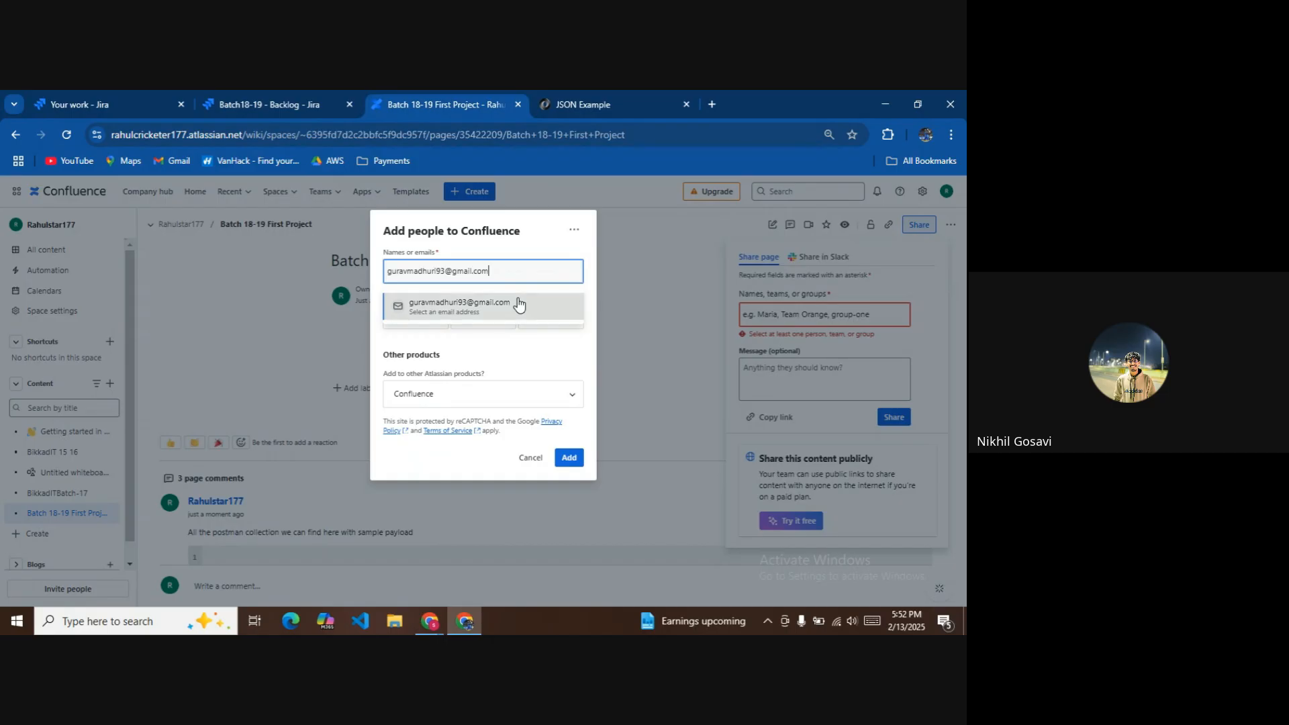
left_click(519, 306)
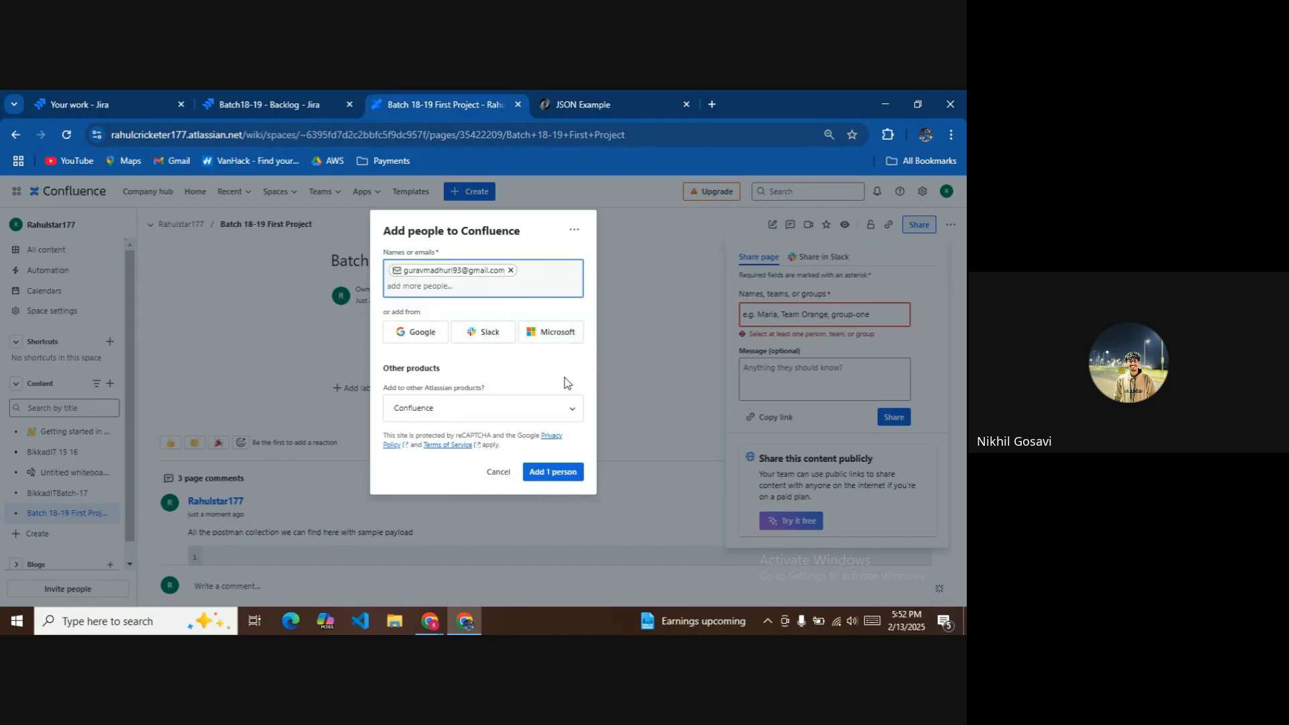
left_click(567, 474)
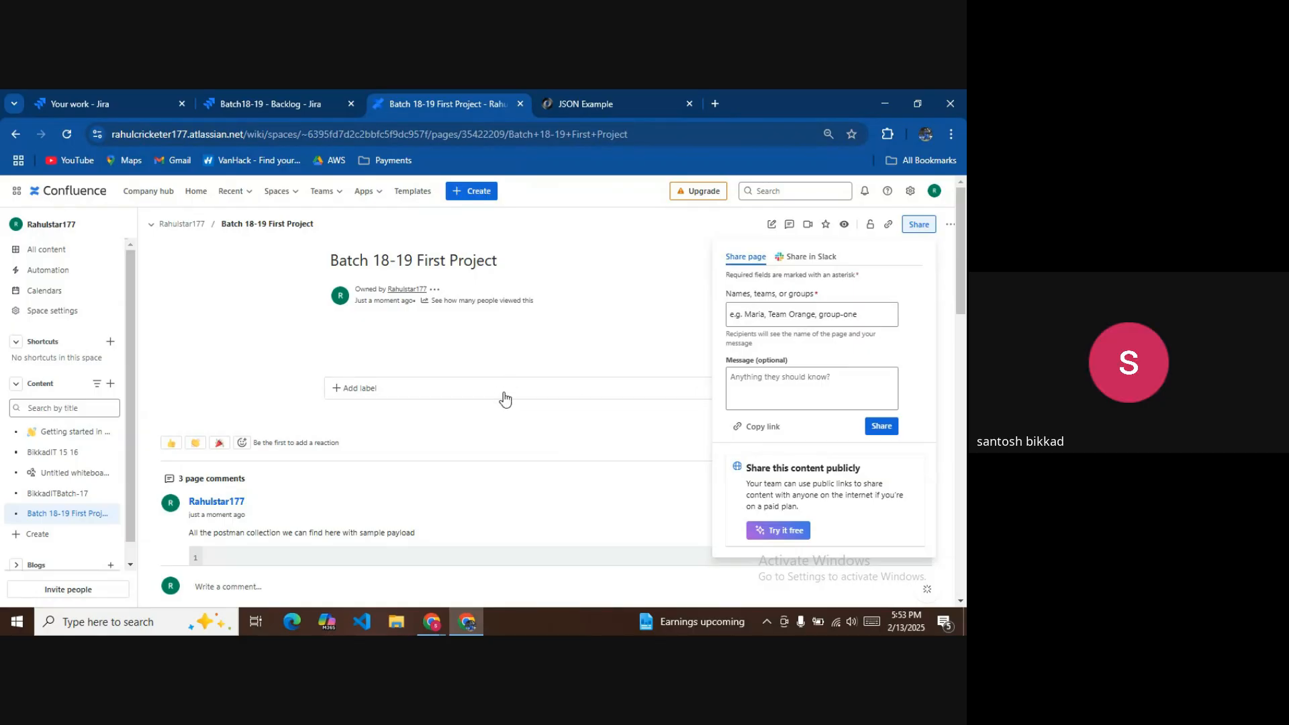
Scroll down past the JSON comment to the JS Notes.pdf attachment comment.
scroll(526, 412, "down", 2)
scroll(443, 440, "down", 5)
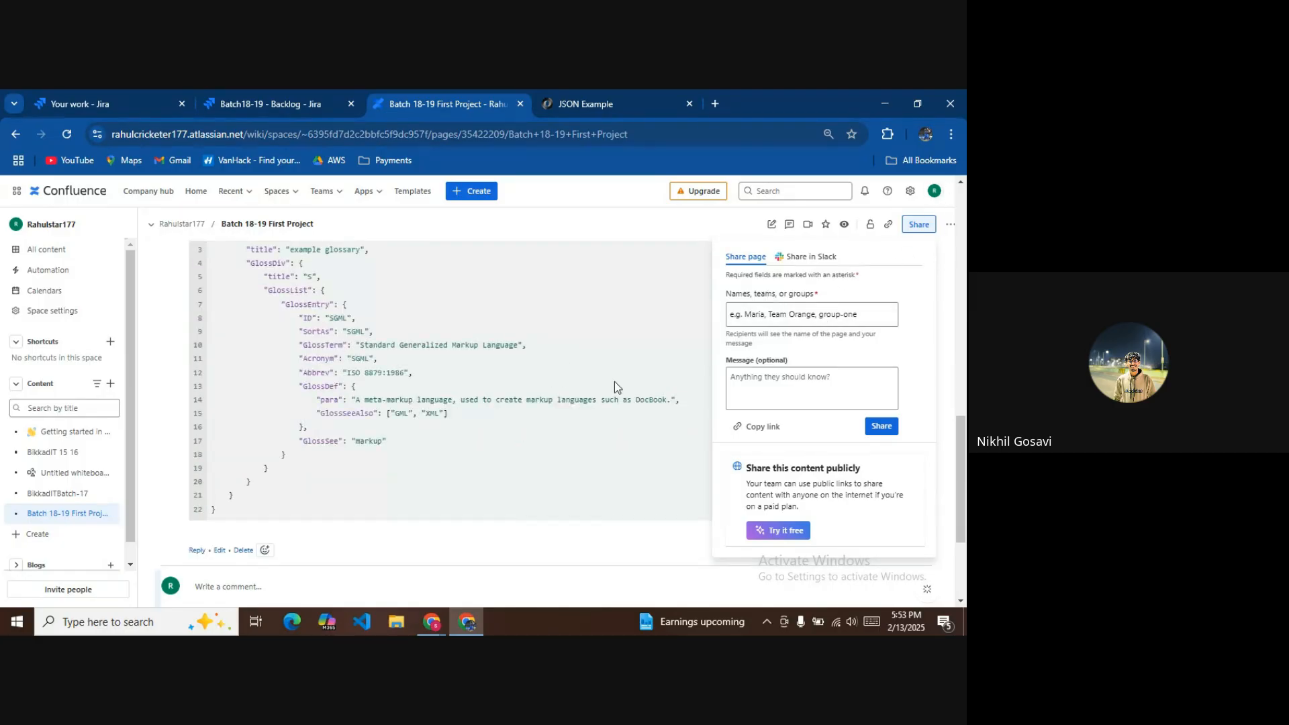
scroll(591, 409, "down", 3)
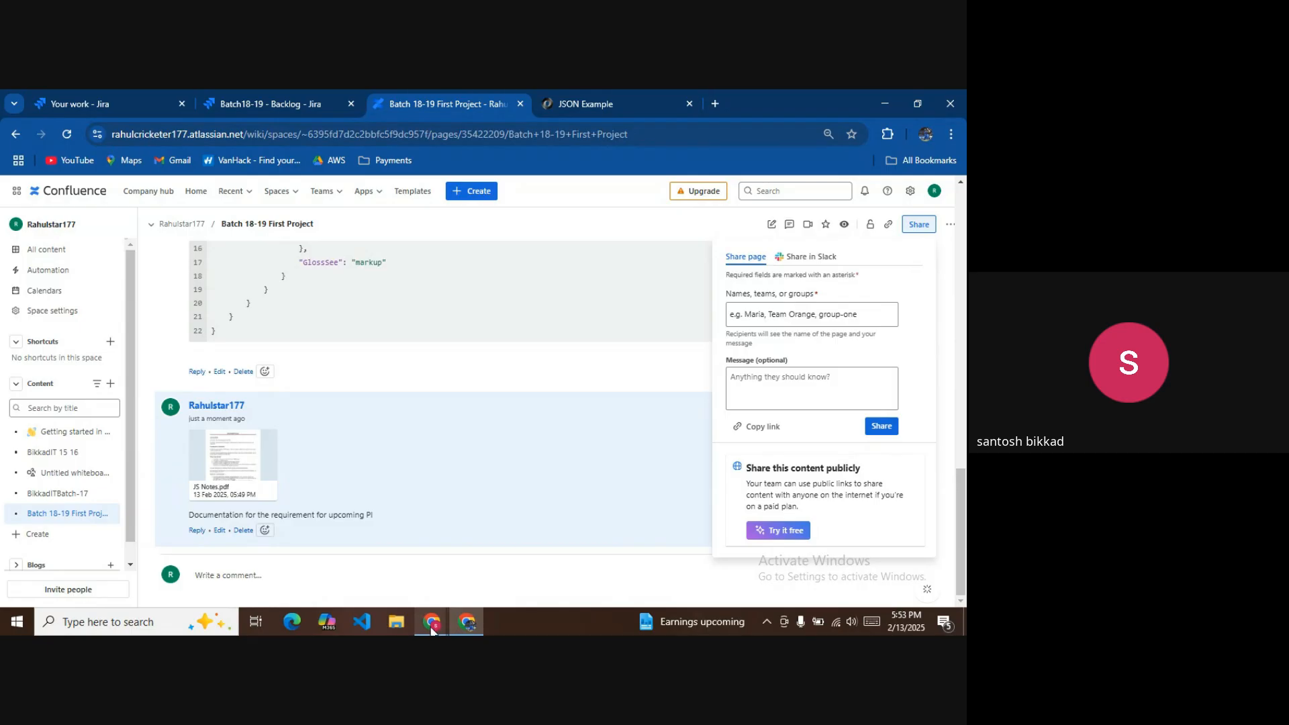
Return to Google Meet and close the in-call messages panel to see the shared Confluence page.
mouse_move(431, 622)
left_click(321, 543)
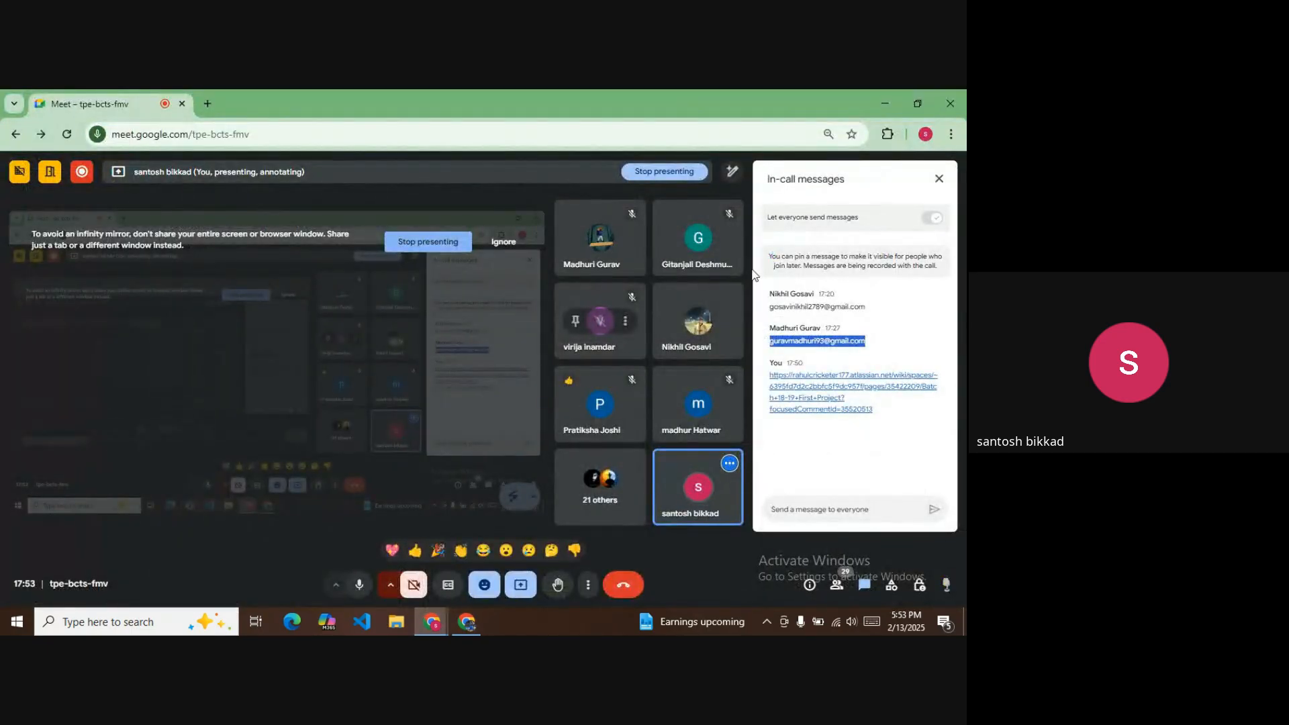
left_click(937, 177)
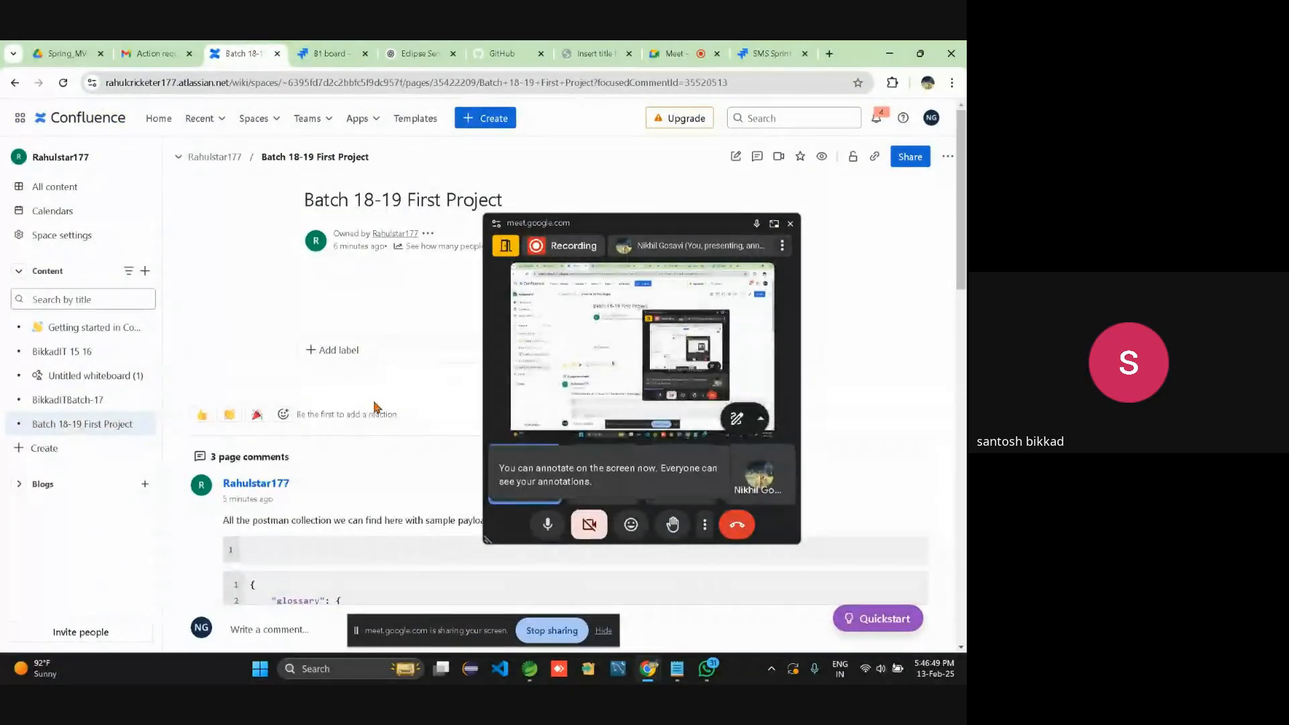
Close the floating Meet mini-window and scroll the Batch 18-19 First Project page.
left_click(790, 223)
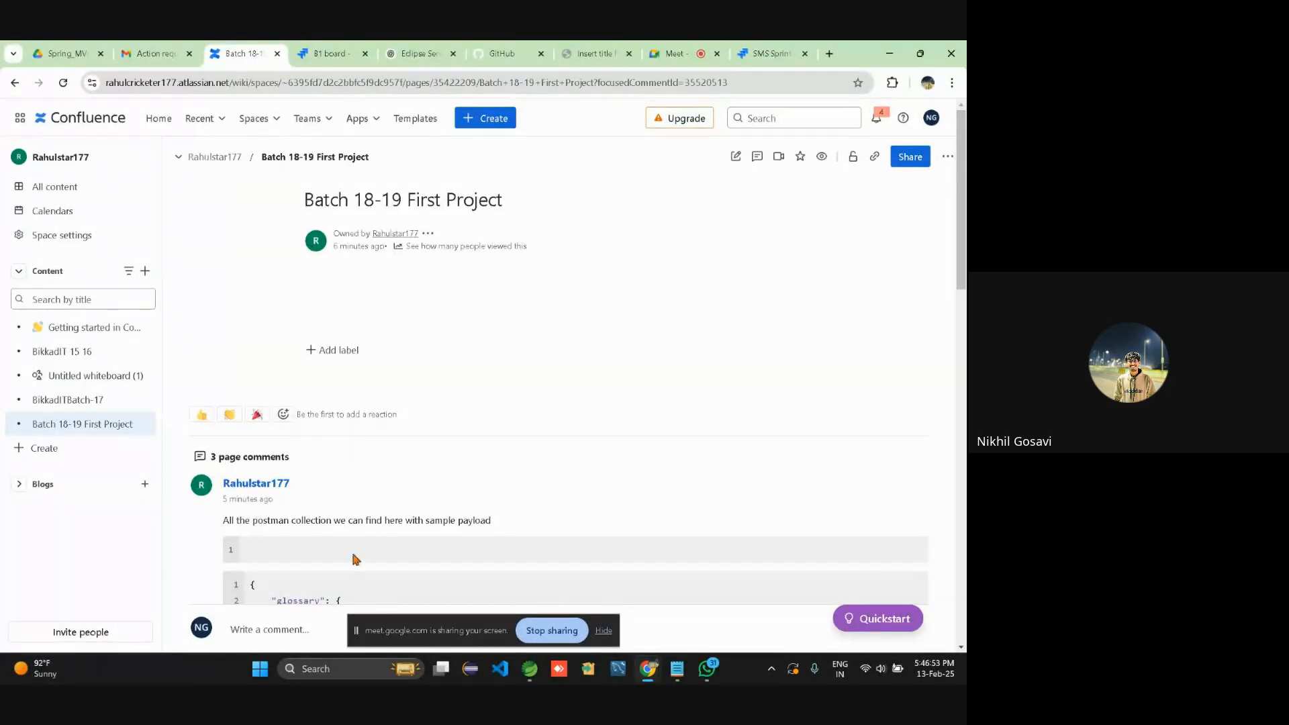
scroll(351, 549, "down", 8)
scroll(330, 592, "down", 6)
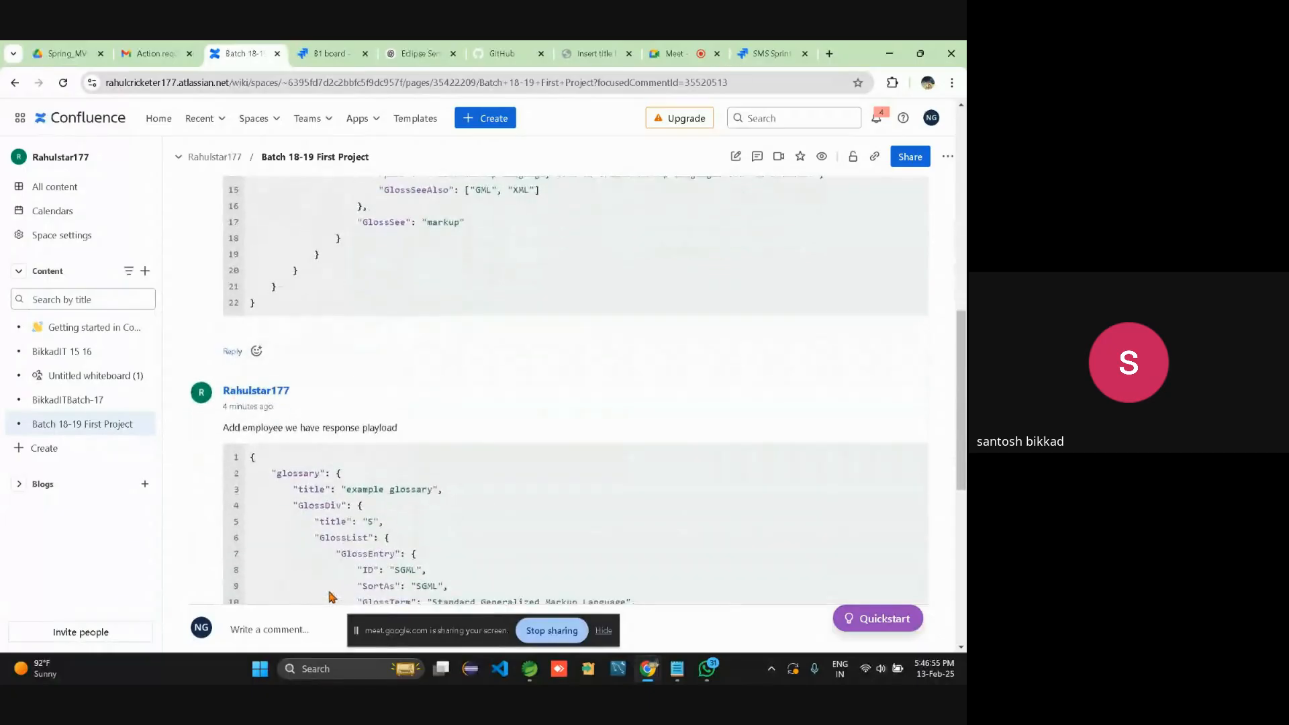
scroll(330, 592, "up", 6)
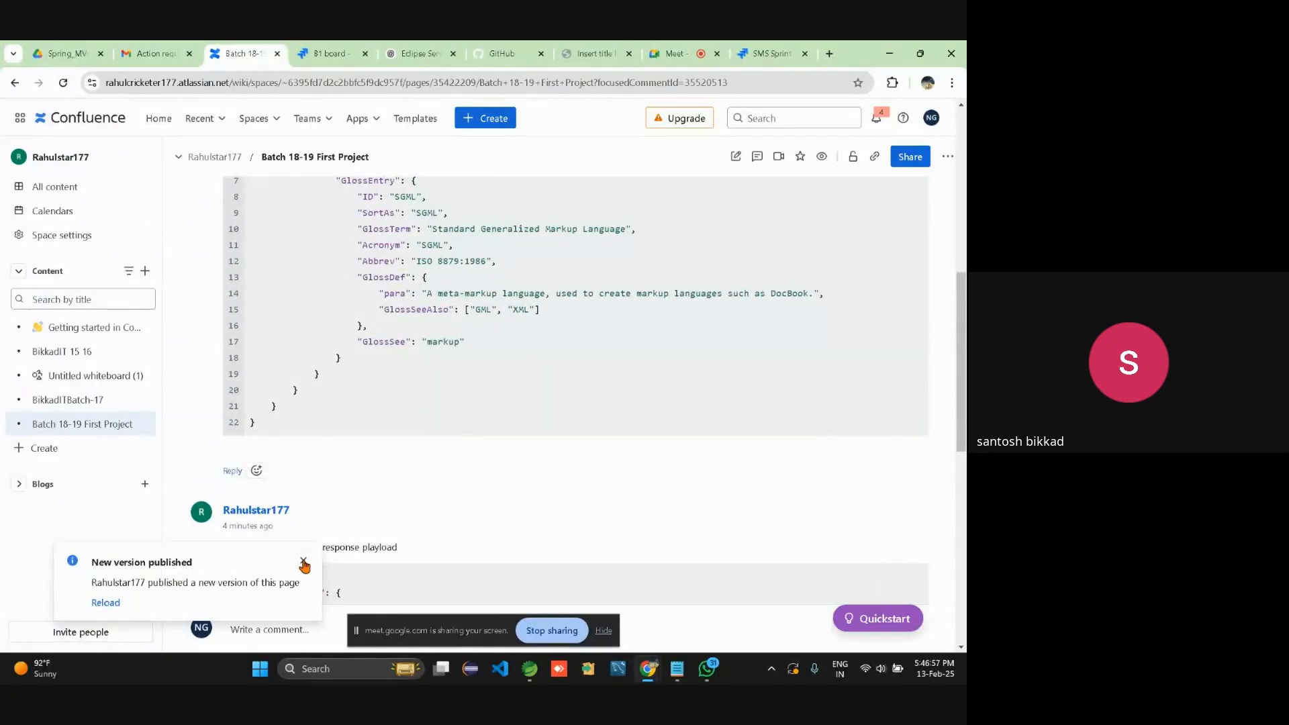
Dismiss the new-version notice and review the JSON and JS Notes.pdf comments, ending at the top.
left_click(304, 562)
scroll(403, 520, "down", 5)
scroll(451, 514, "down", 4)
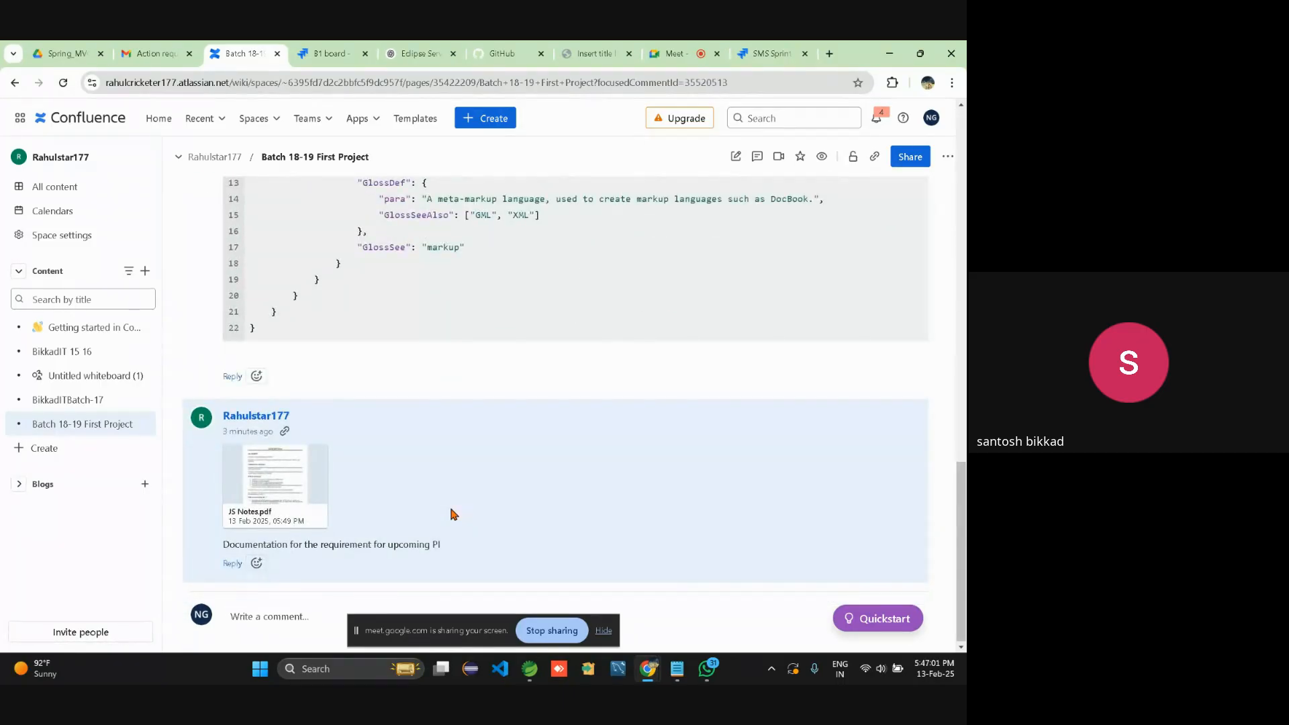
scroll(451, 513, "up", 15)
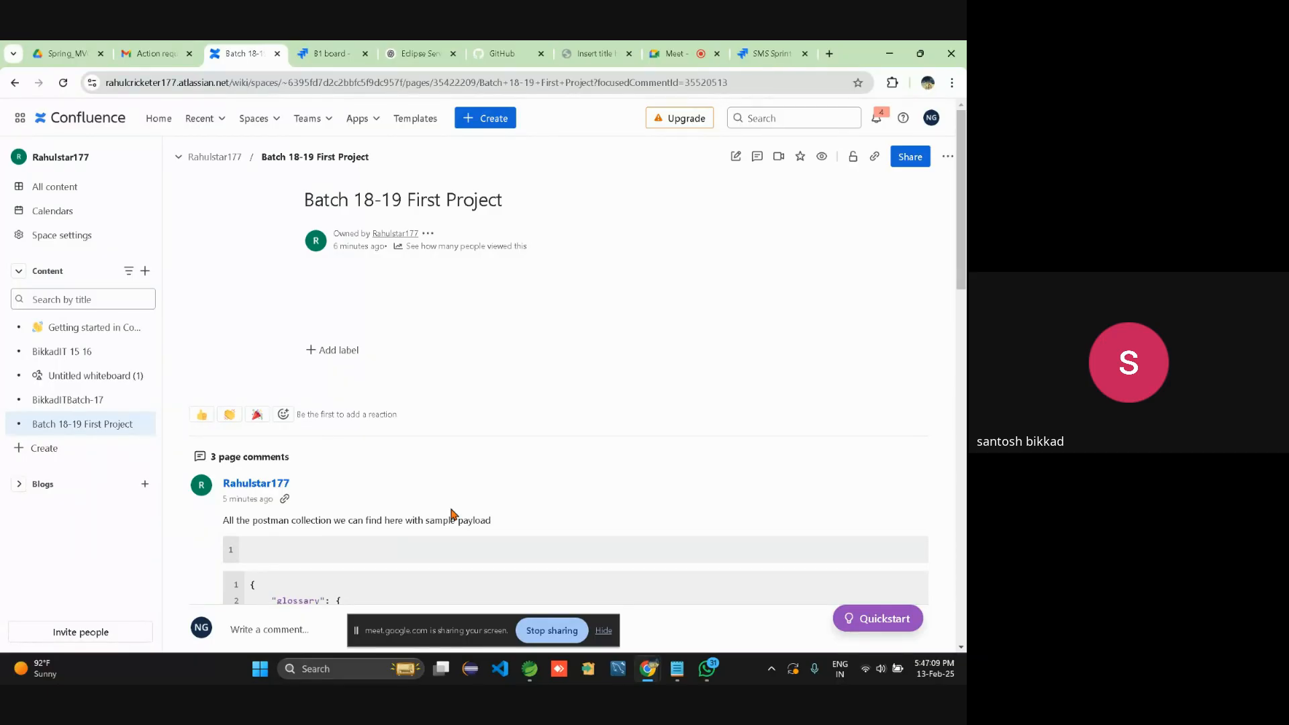
scroll(451, 514, "down", 3)
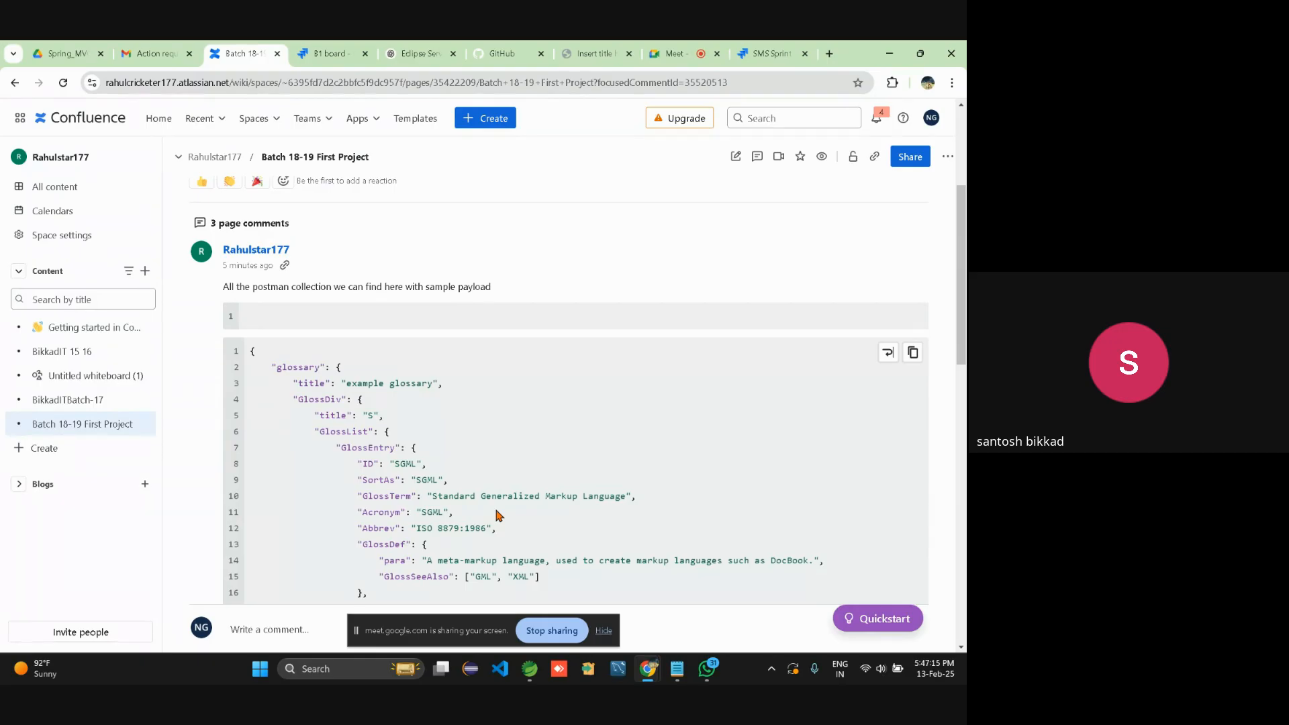
scroll(497, 515, "down", 5)
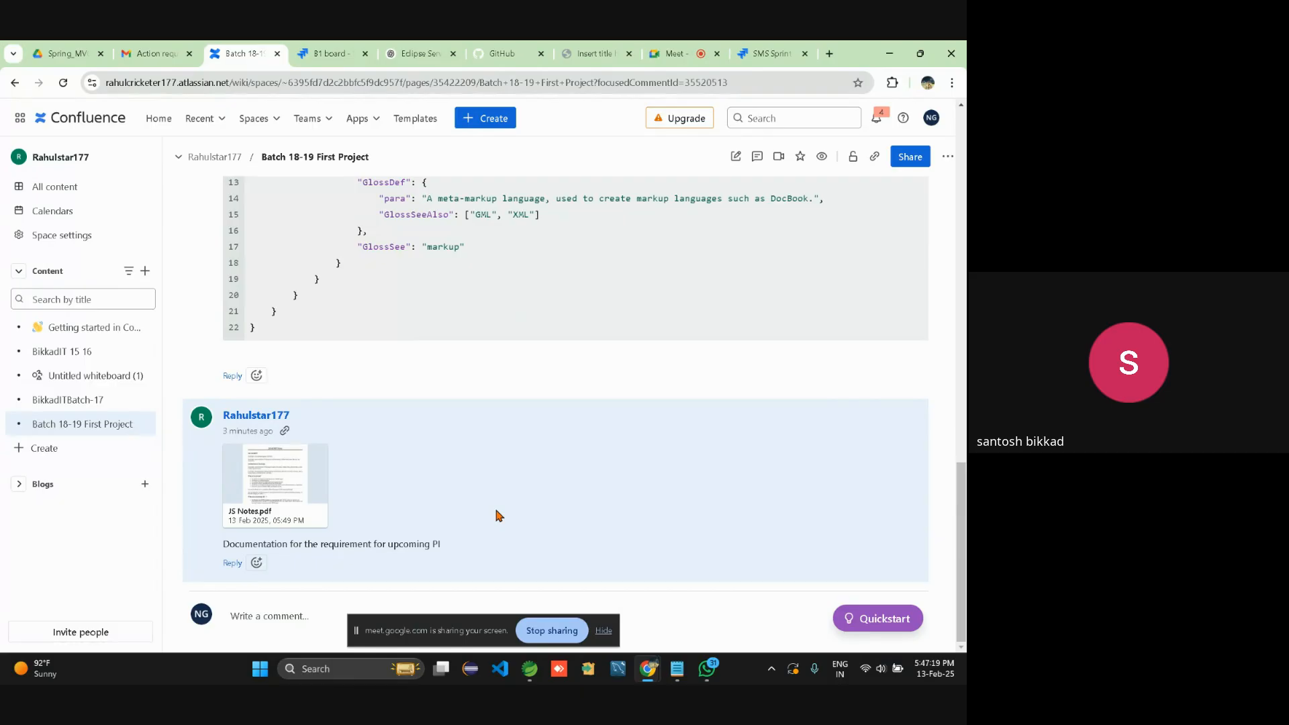
scroll(497, 514, "up", 3)
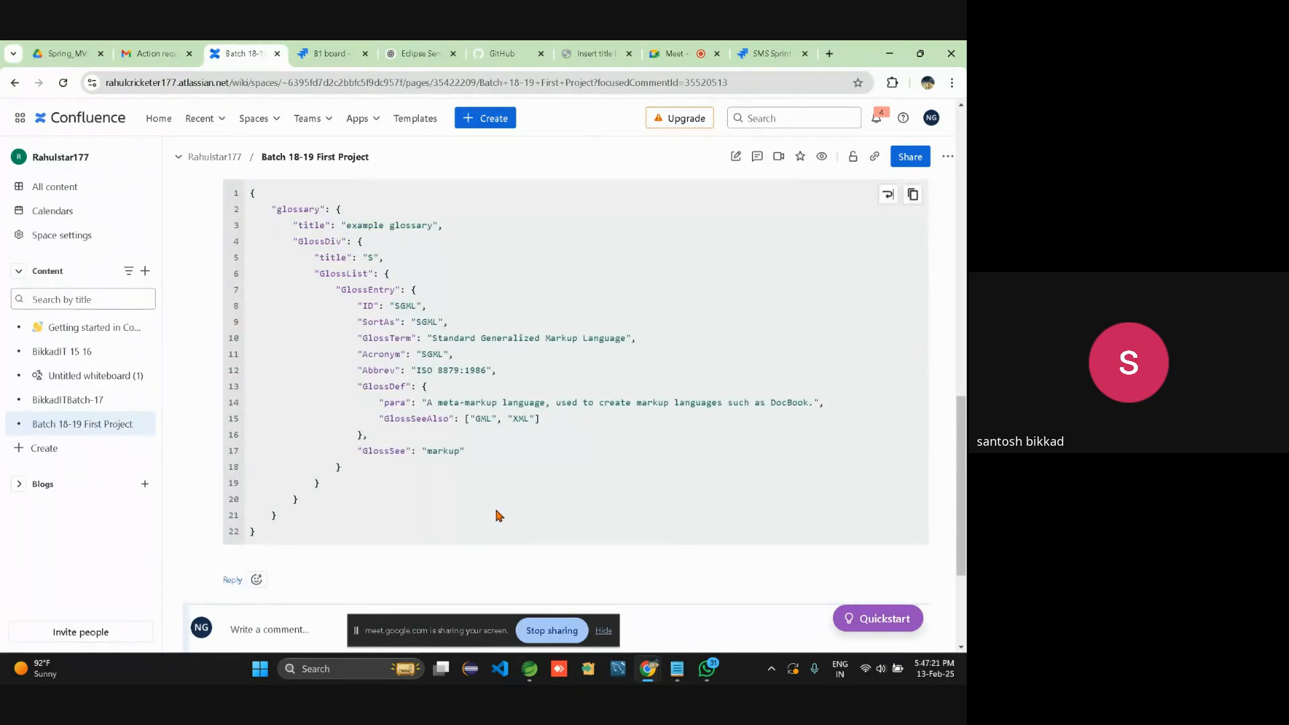
scroll(497, 515, "down", 3)
scroll(497, 515, "up", 9)
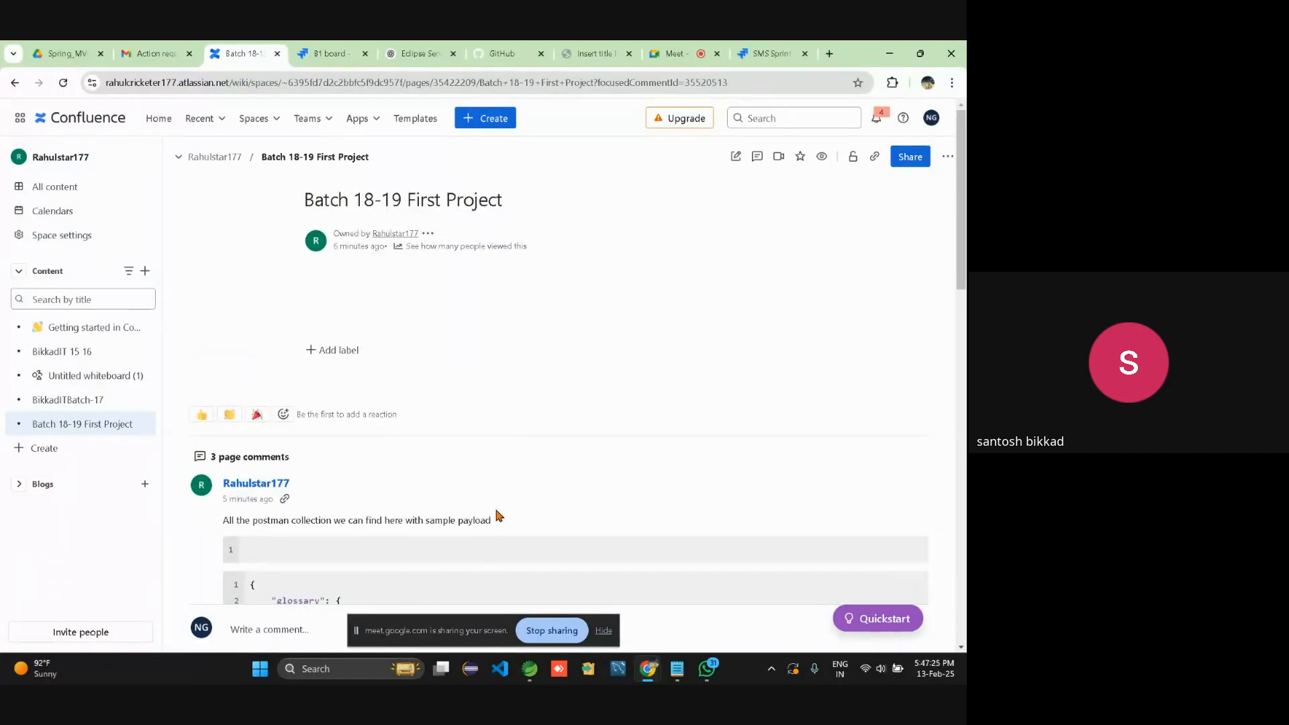
scroll(751, 523, "down", 1)
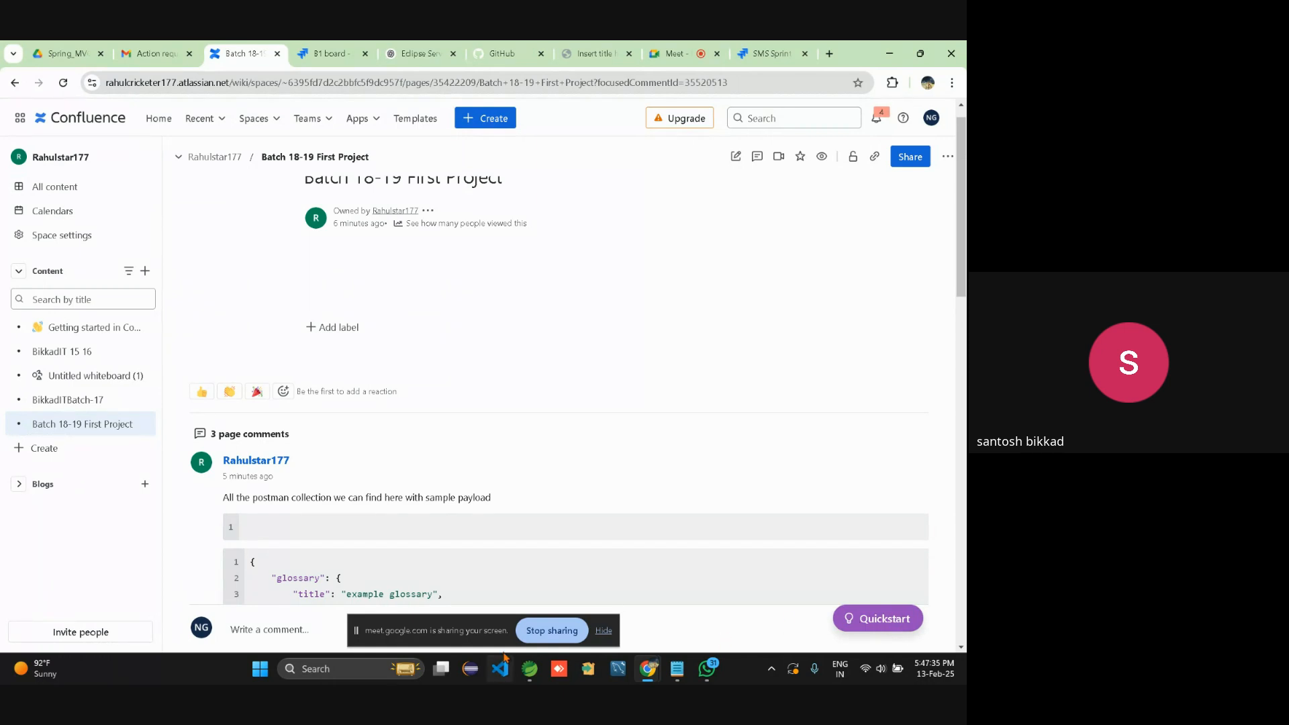
Draft a page comment 'This are screenshots belonging save employe', spellchecking the misspelling to 'belonging'.
left_click(276, 630)
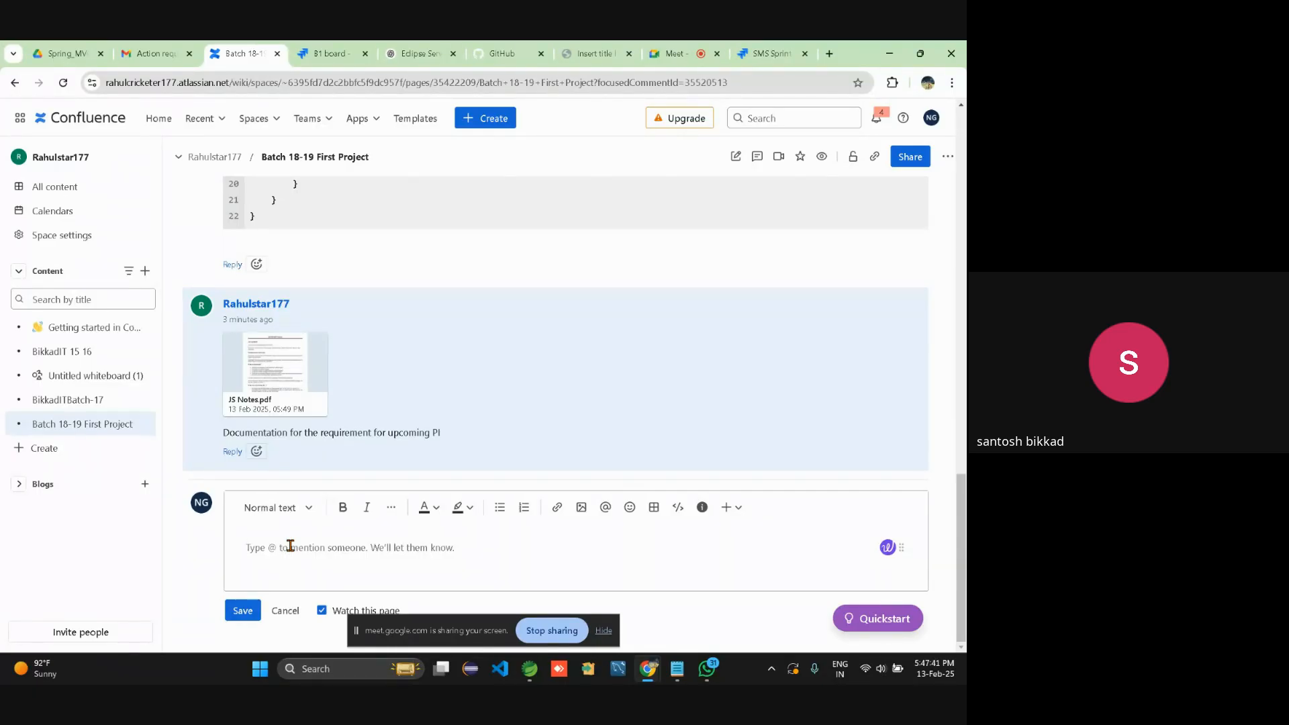
type("This are s")
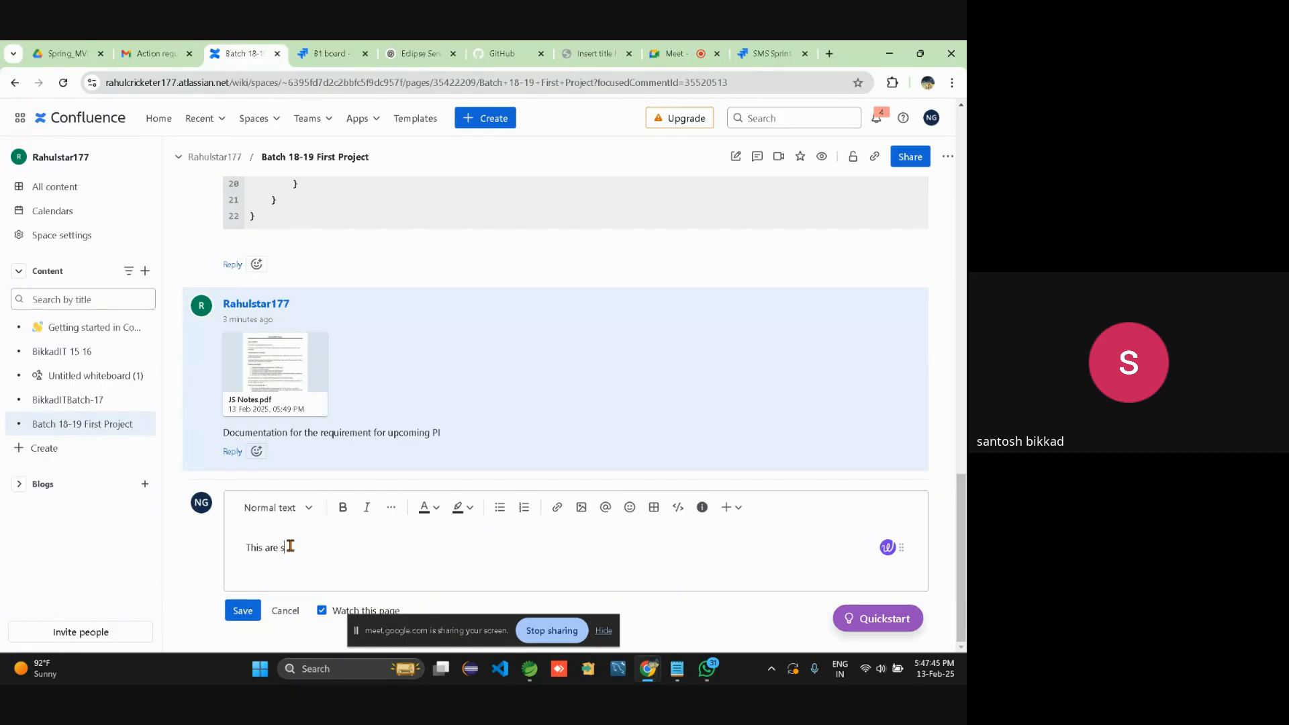
type("o")
type("eensho")
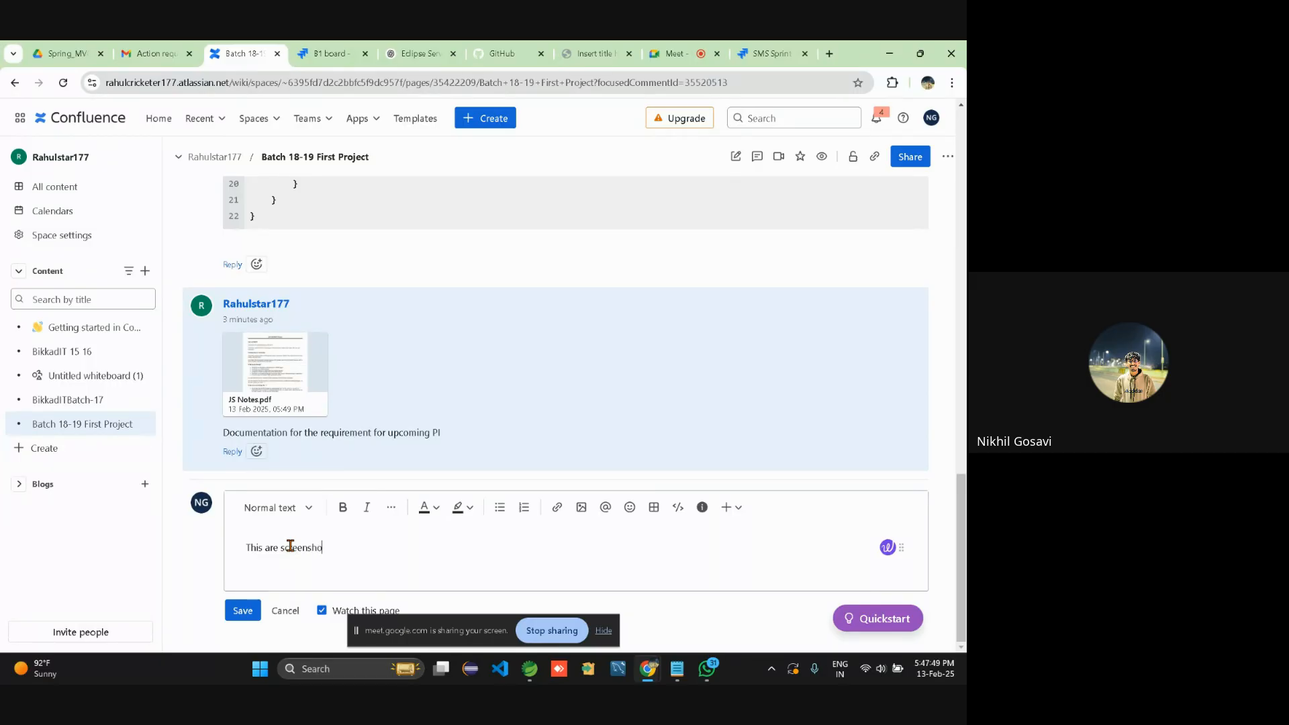
type("ts be")
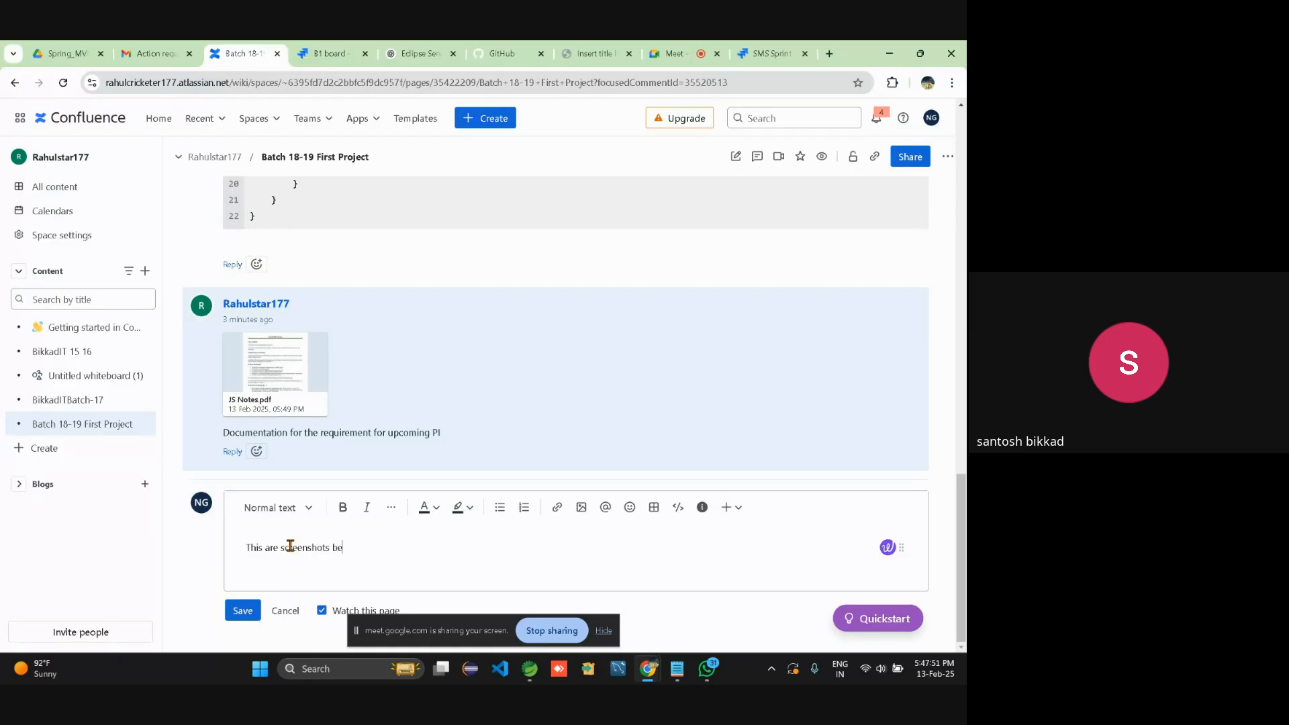
type("login")
type("n")
key("BackSpace")
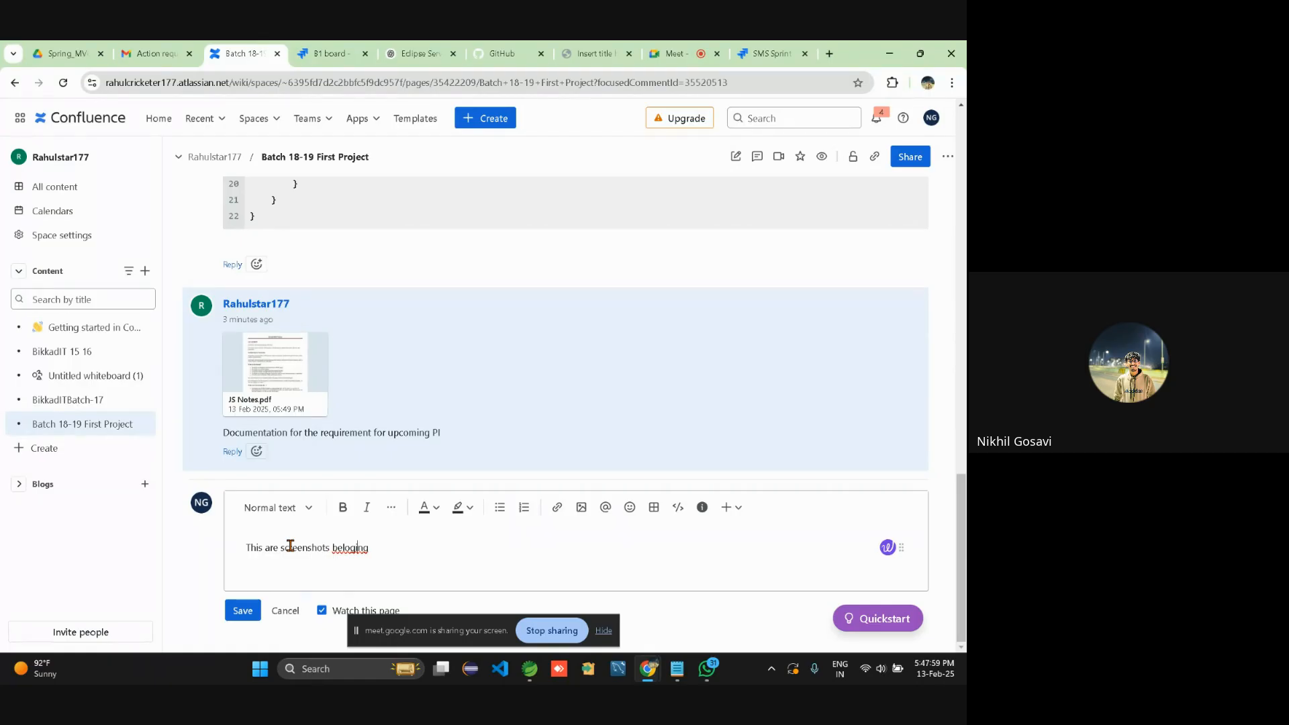
right_click(348, 547)
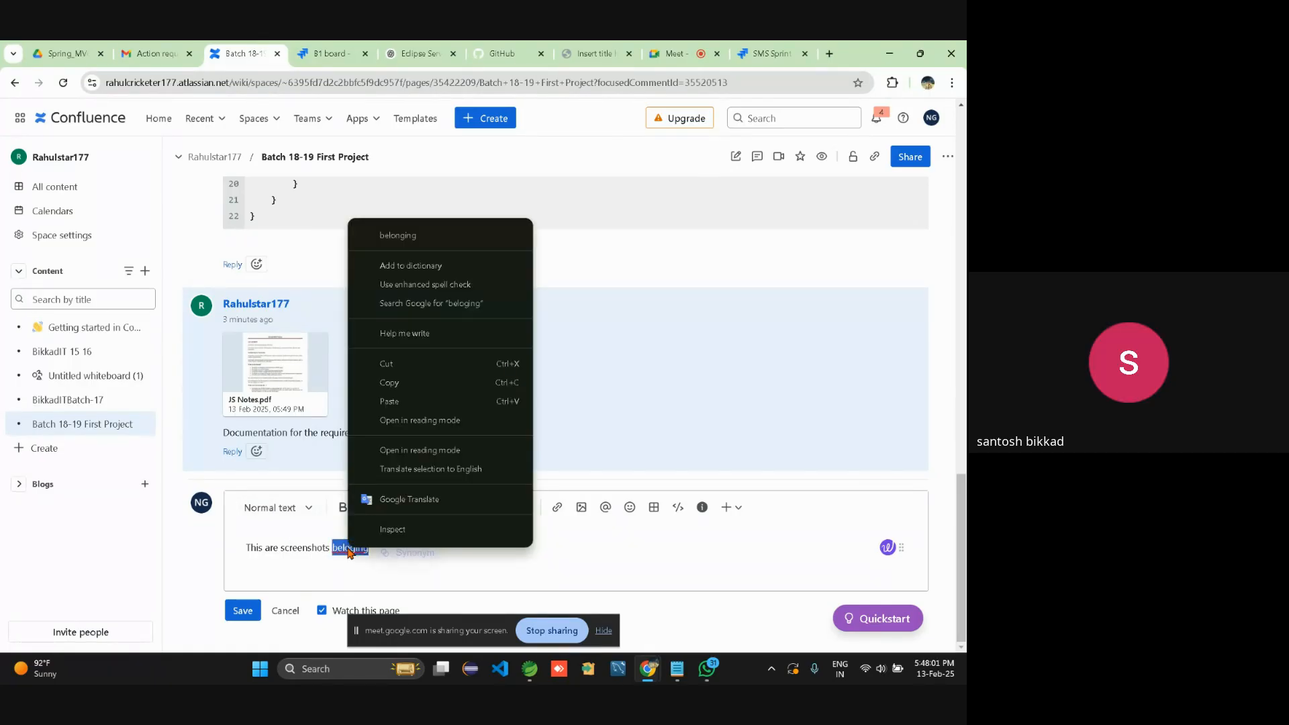
left_click(407, 233)
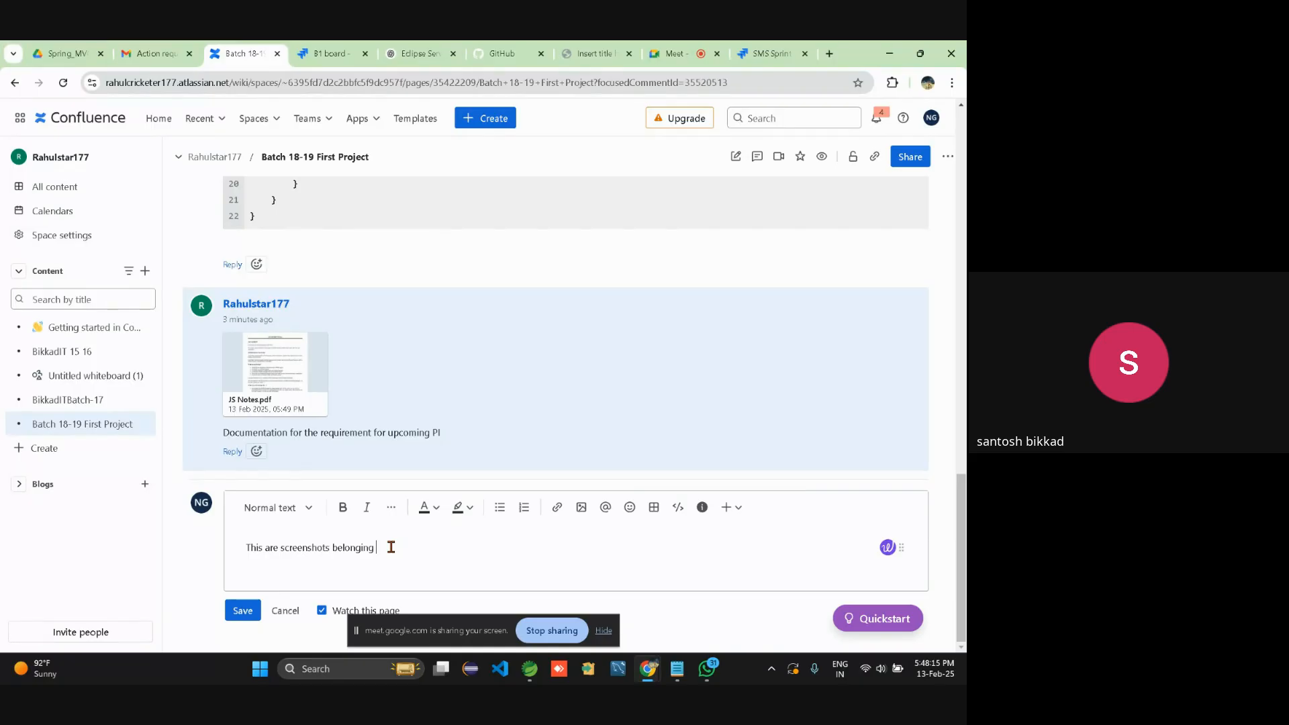
type("sa")
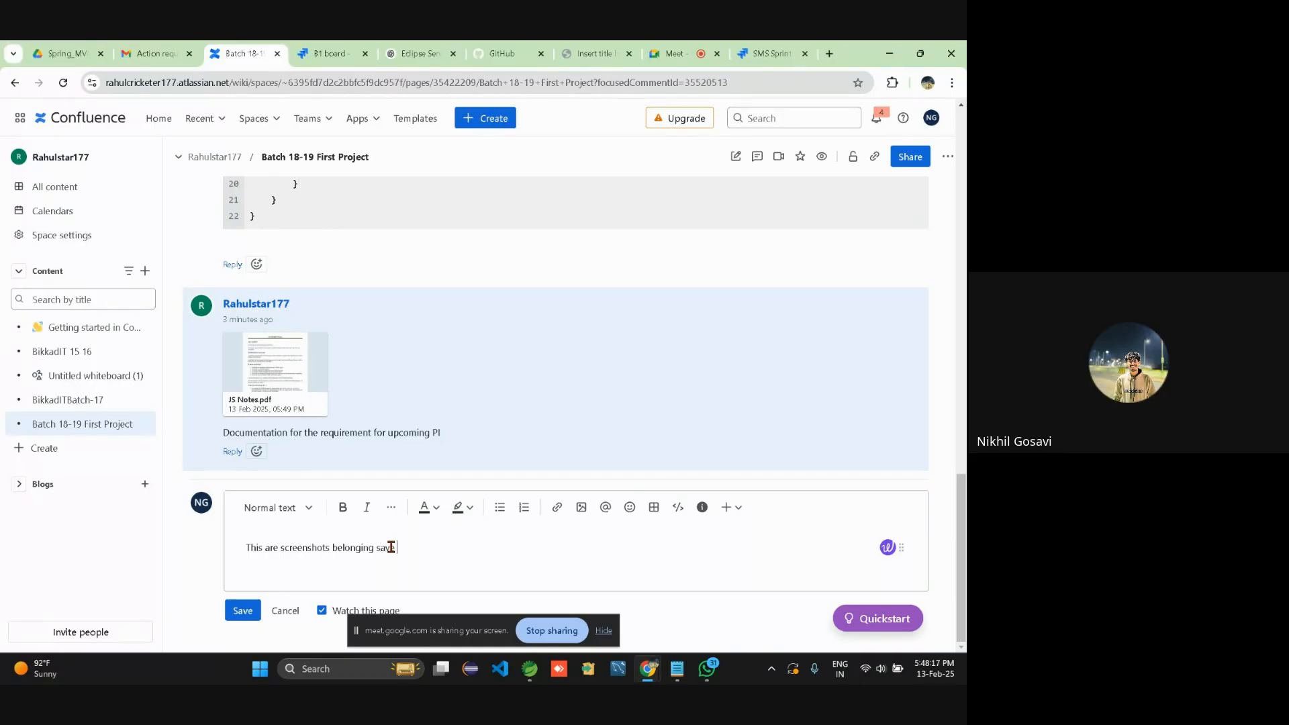
type("ve employee")
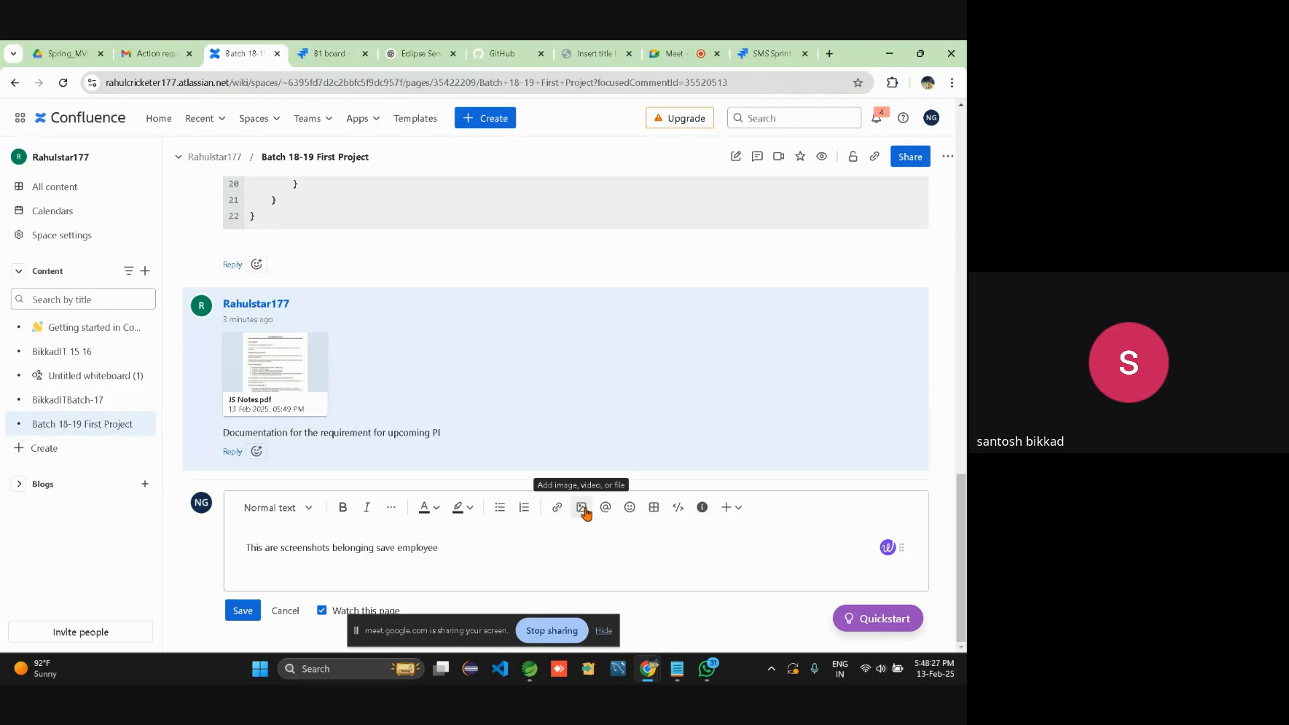
Attach the Student entity code screenshot from Pictures > Screenshots and post the comment.
left_click(583, 510)
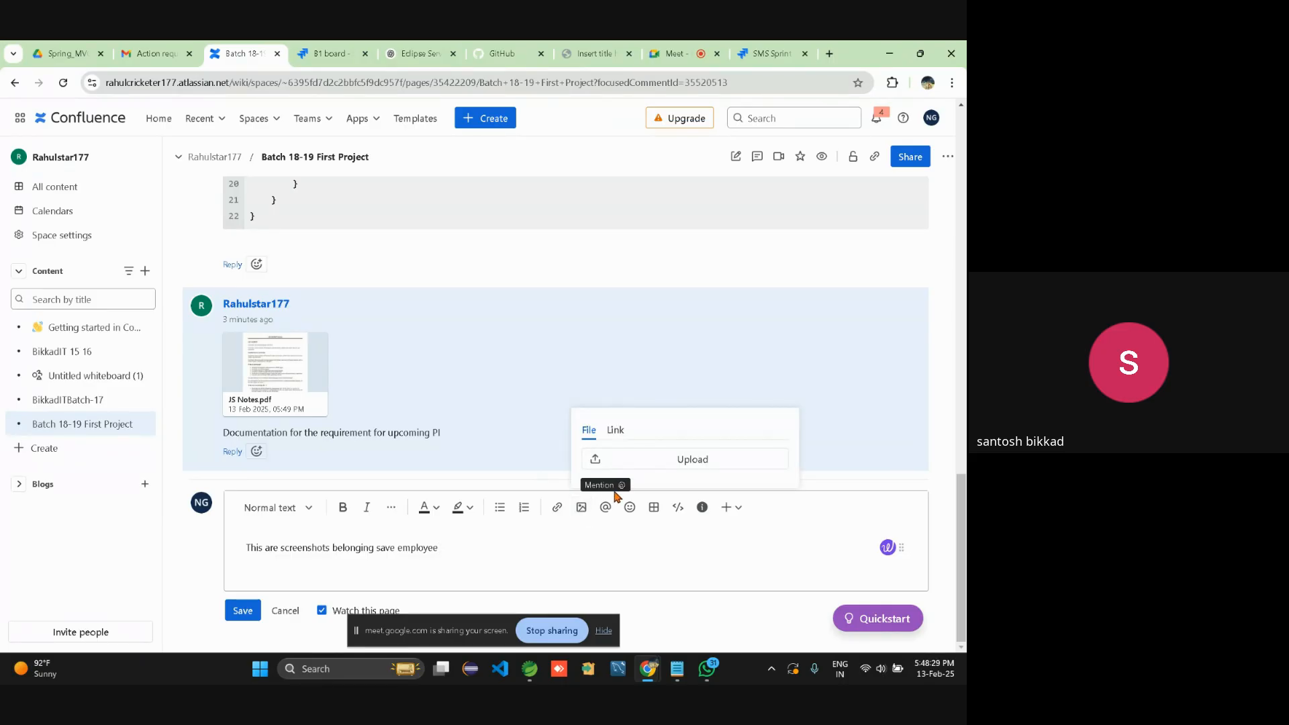
left_click(653, 461)
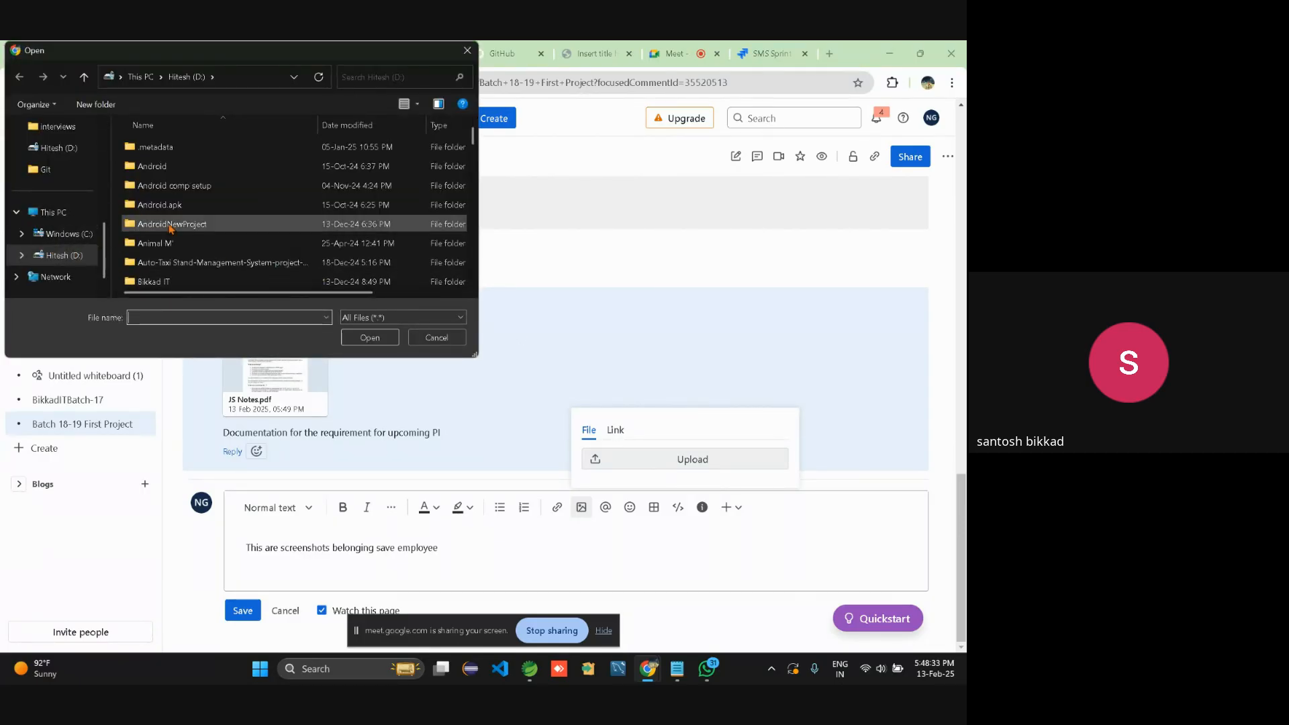
scroll(170, 228, "down", 10)
scroll(171, 229, "down", 5)
scroll(59, 180, "up", 5)
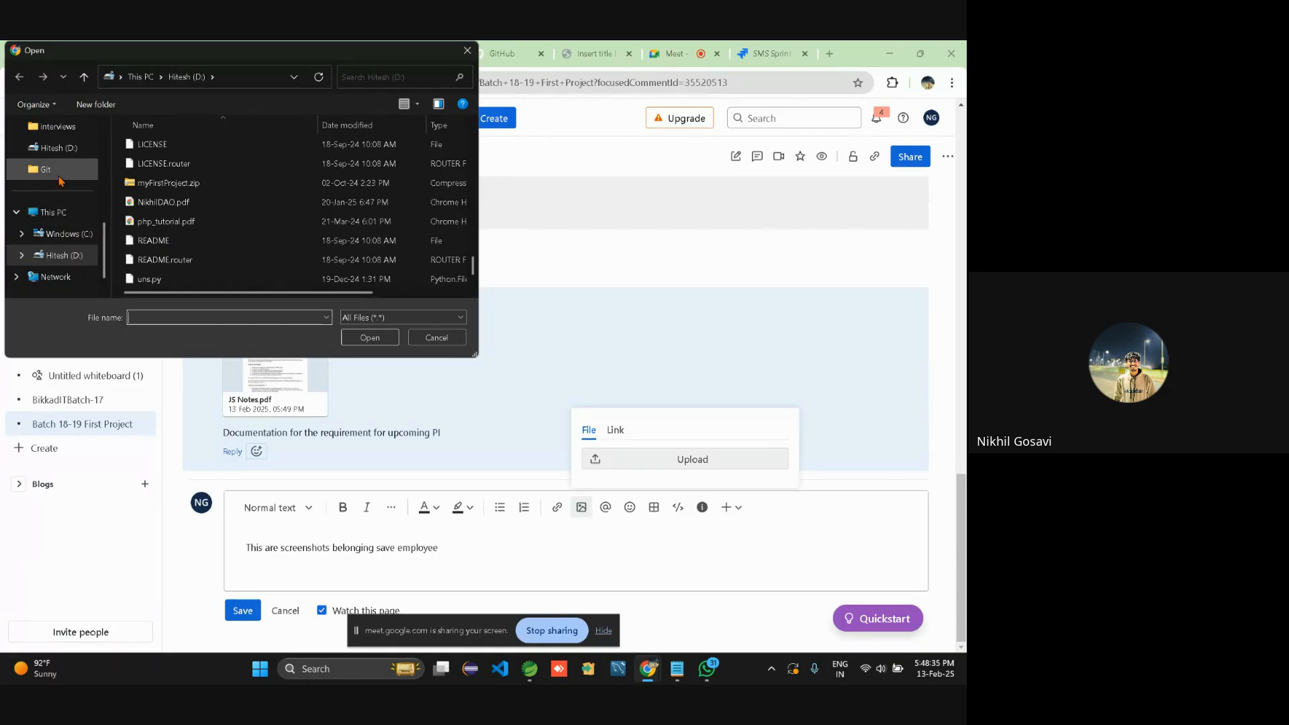
left_click(64, 280)
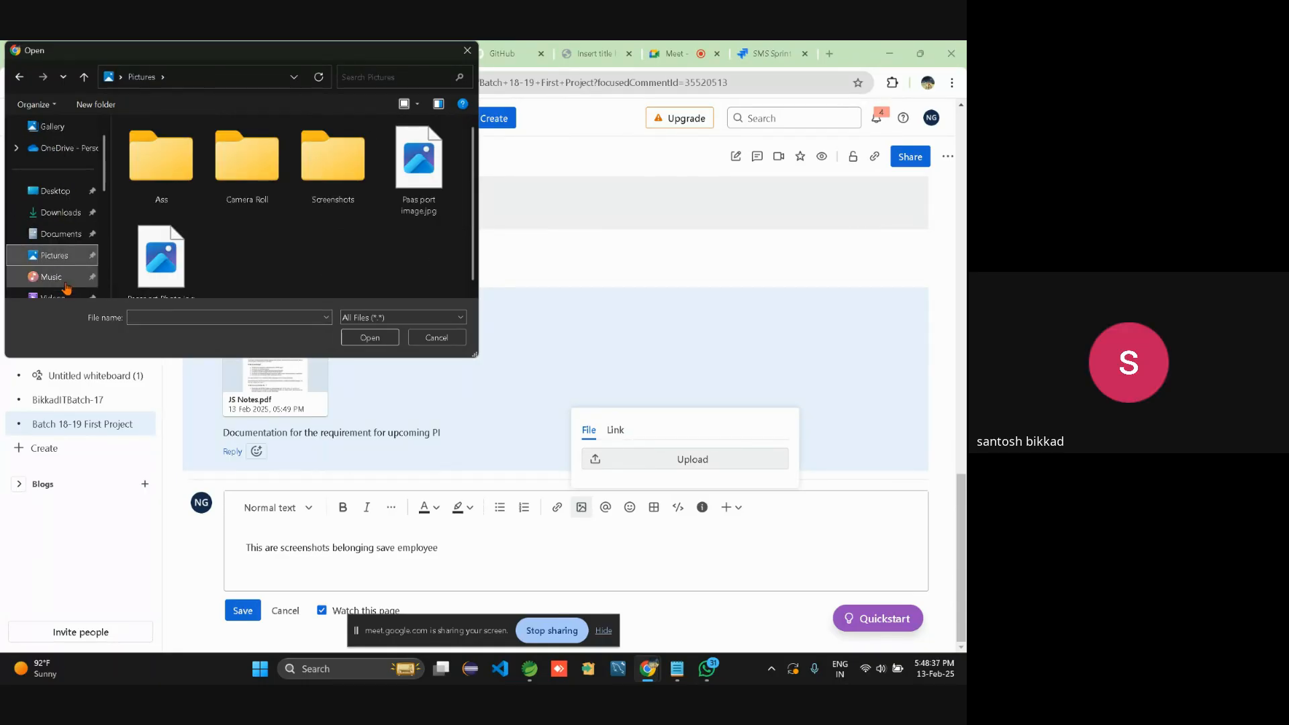
left_click(335, 192)
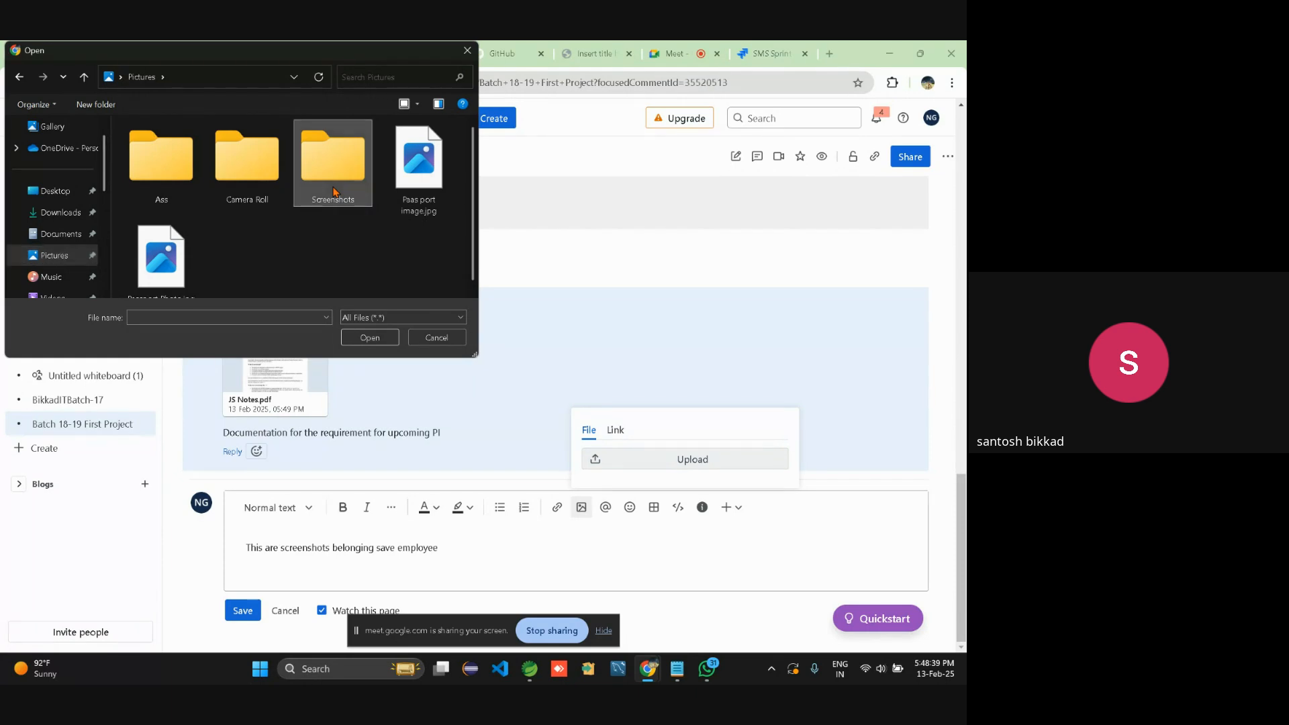
double_click(333, 191)
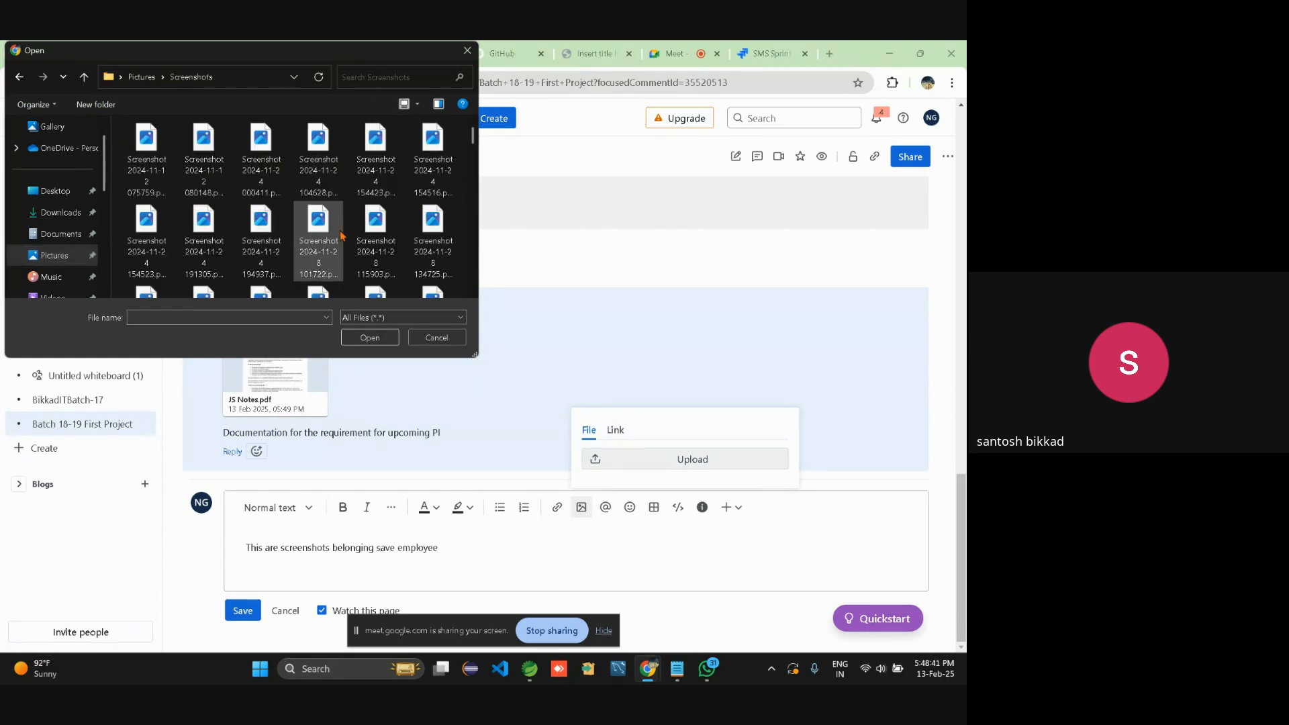
left_click(374, 287)
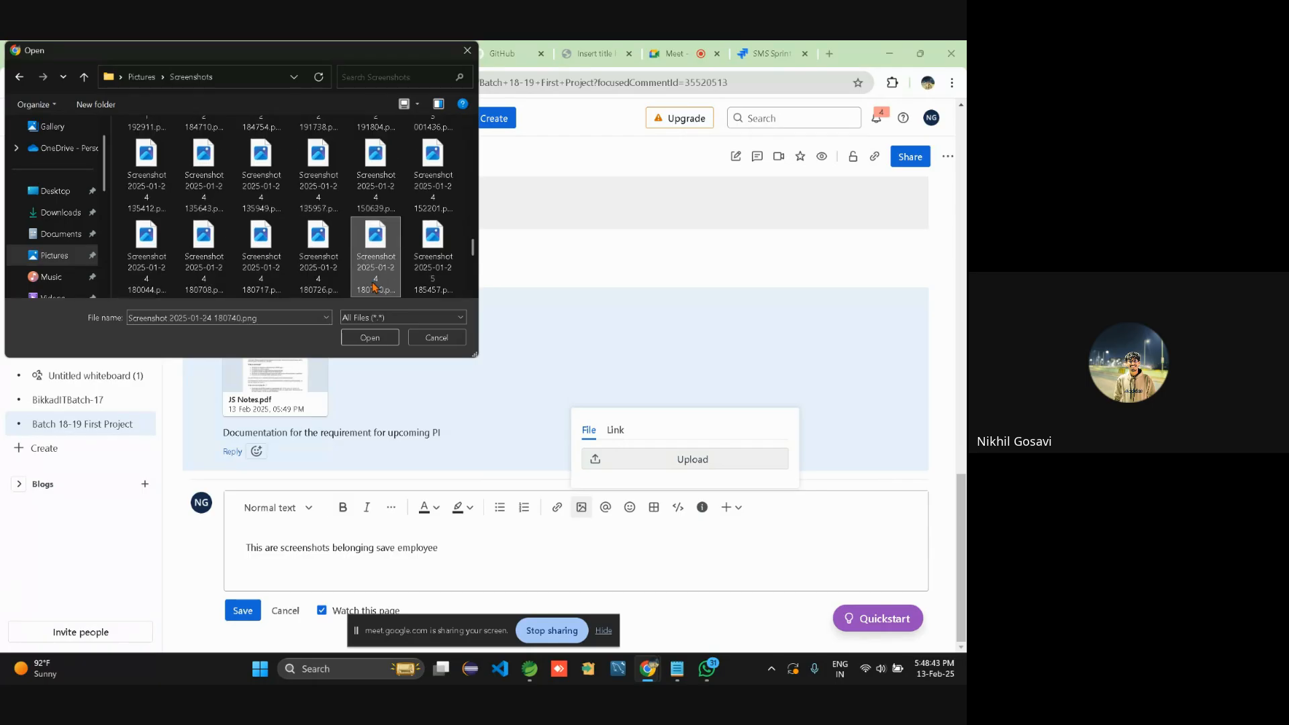
left_click(369, 344)
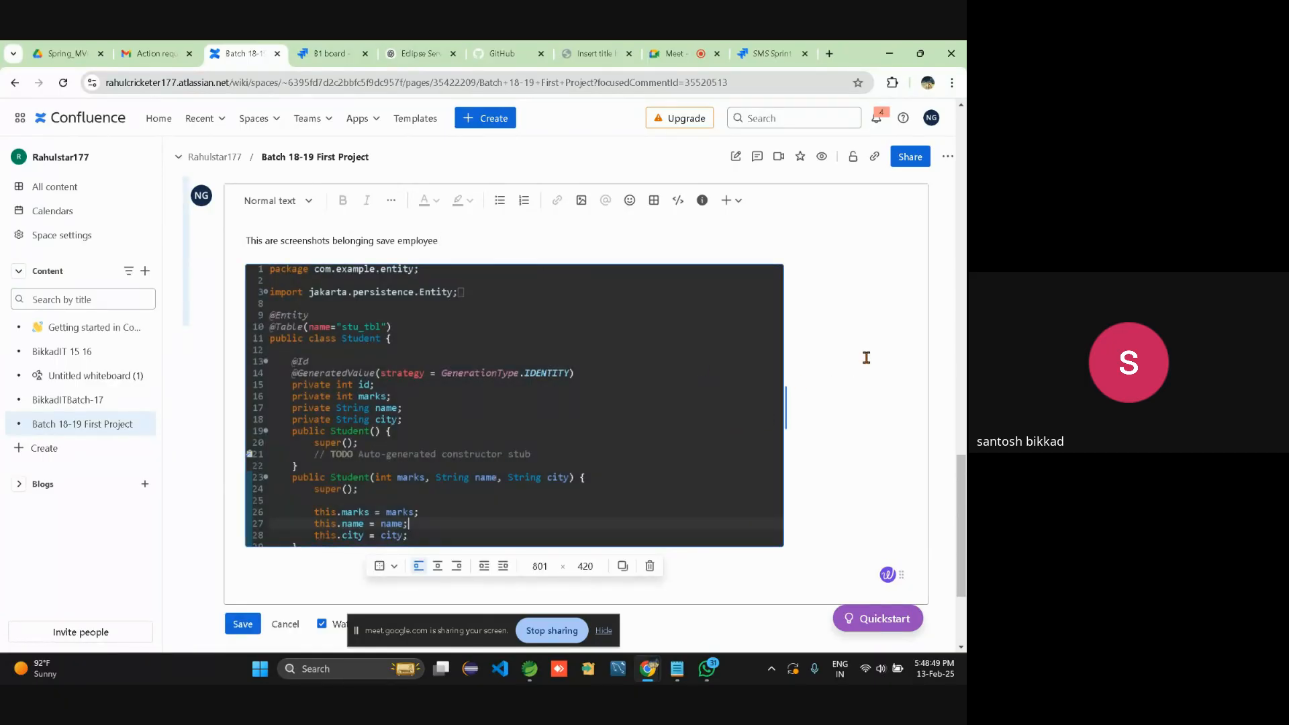
left_click(248, 626)
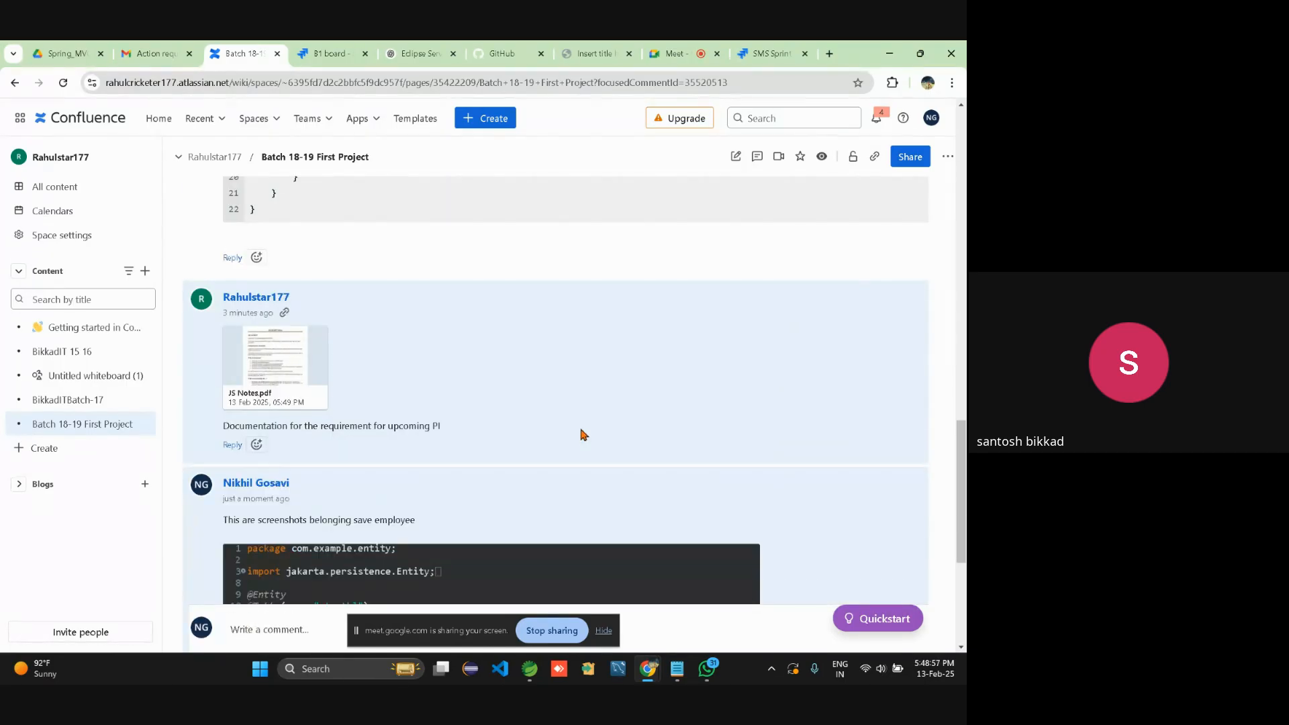
Check the posted screenshot comment below JS Notes.pdf, then return to the Google Meet call.
scroll(581, 435, "down", 2)
scroll(581, 435, "down", 2)
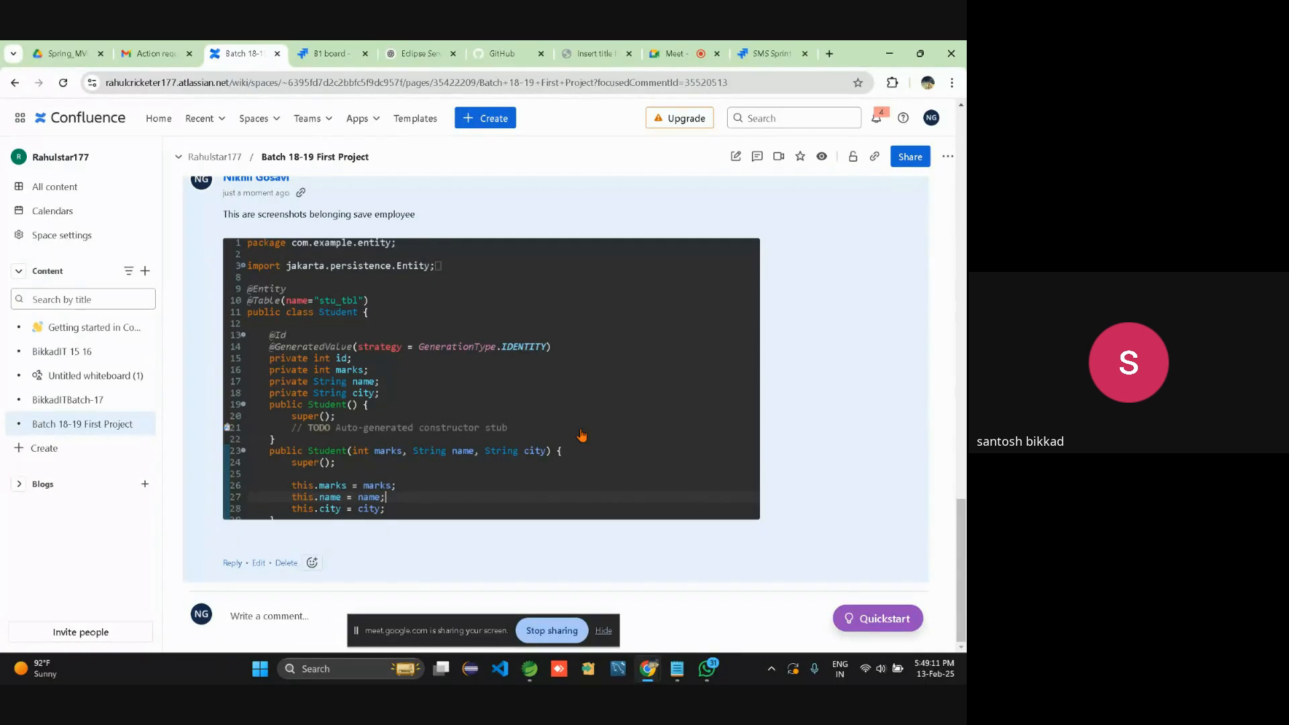
scroll(820, 446, "up", 2)
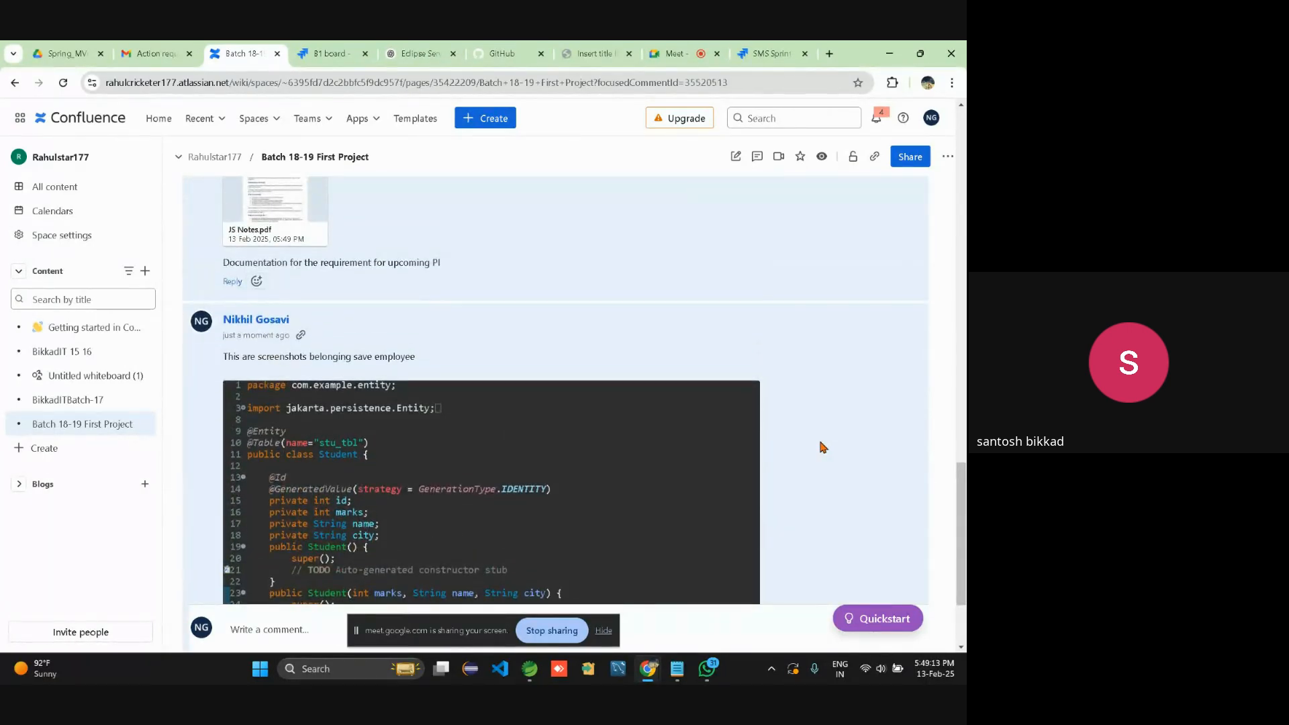
scroll(823, 447, "up", 2)
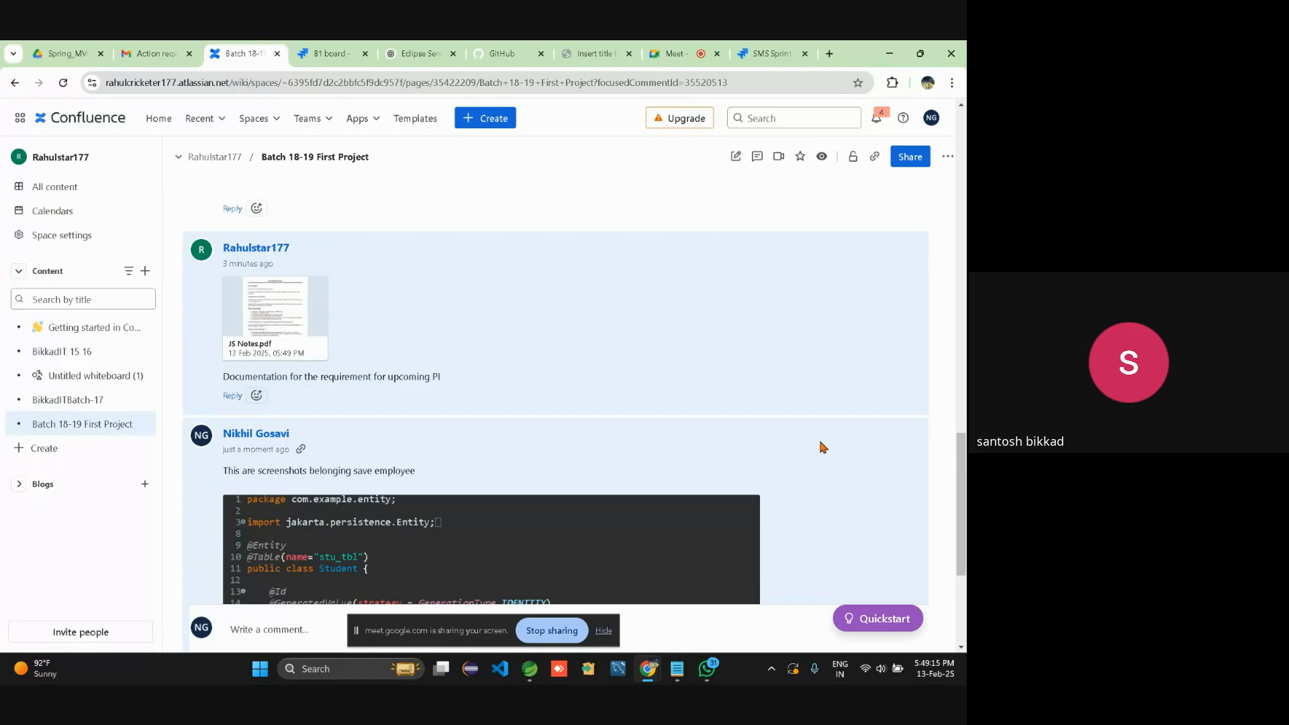
left_click(670, 47)
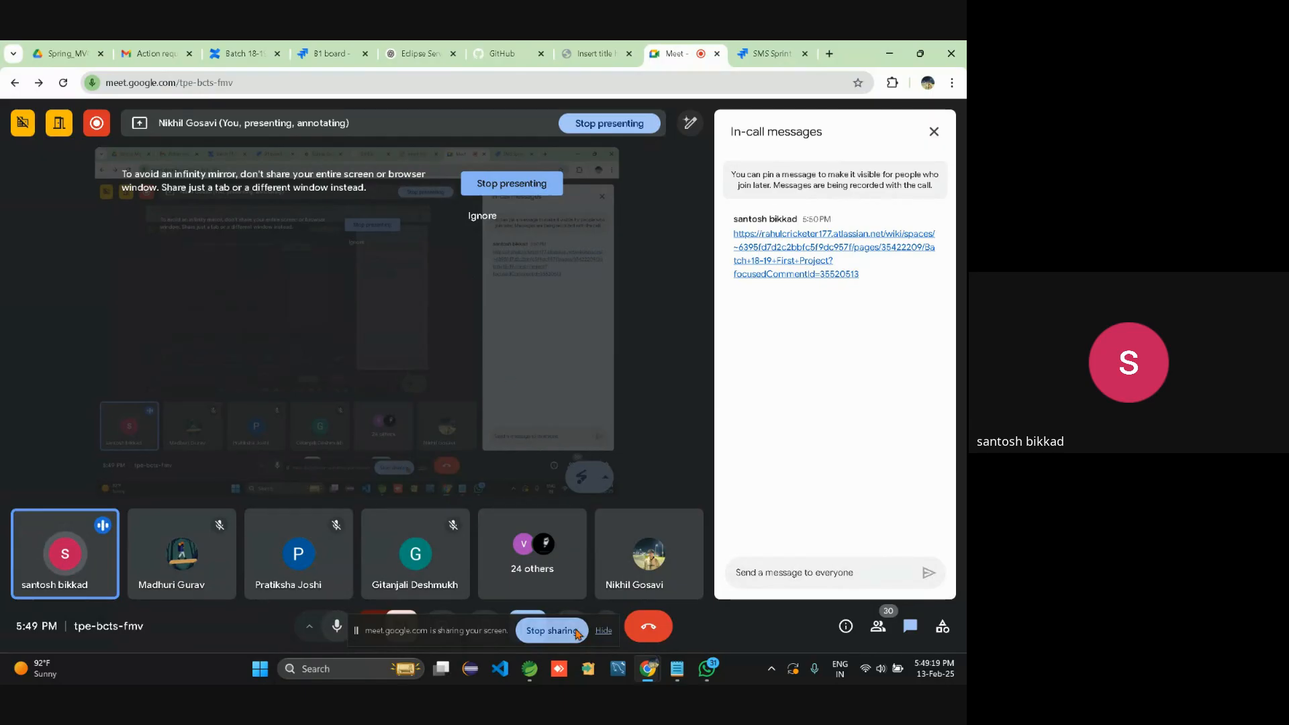
Hide the sharing notice, close in-call messages, mute the microphone and stop presenting.
left_click(605, 635)
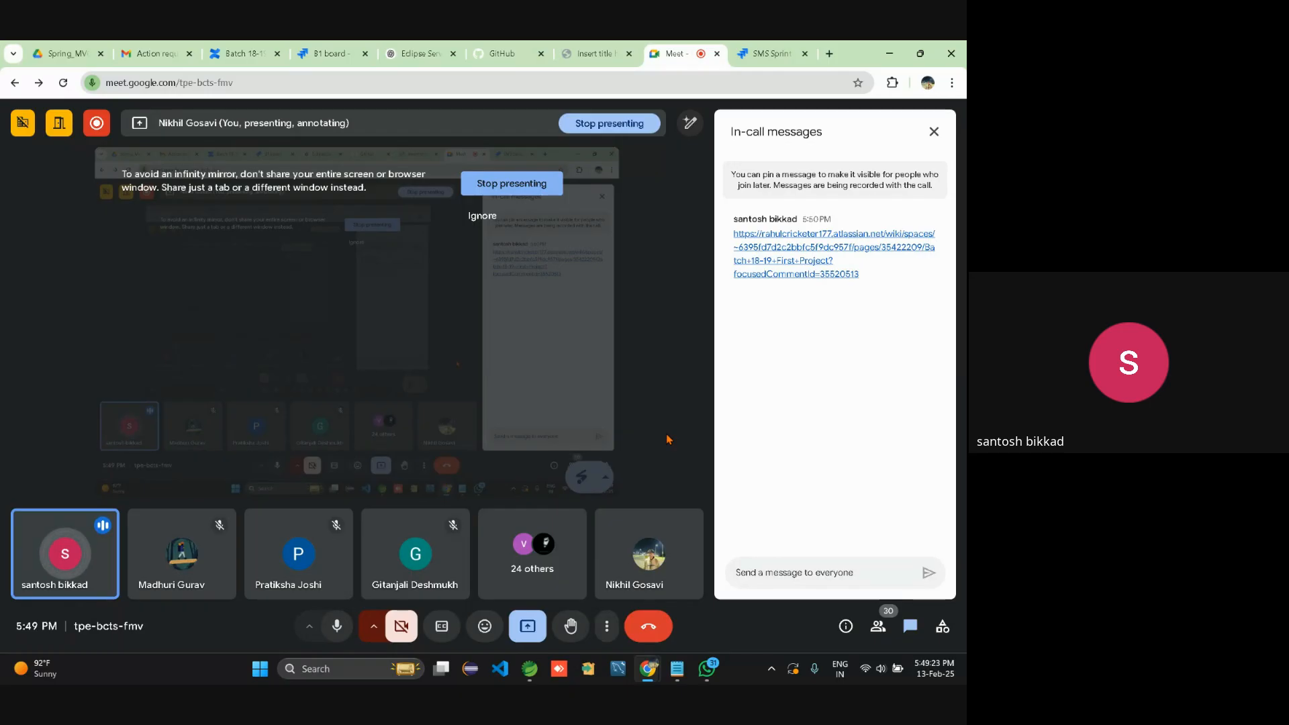
left_click(934, 131)
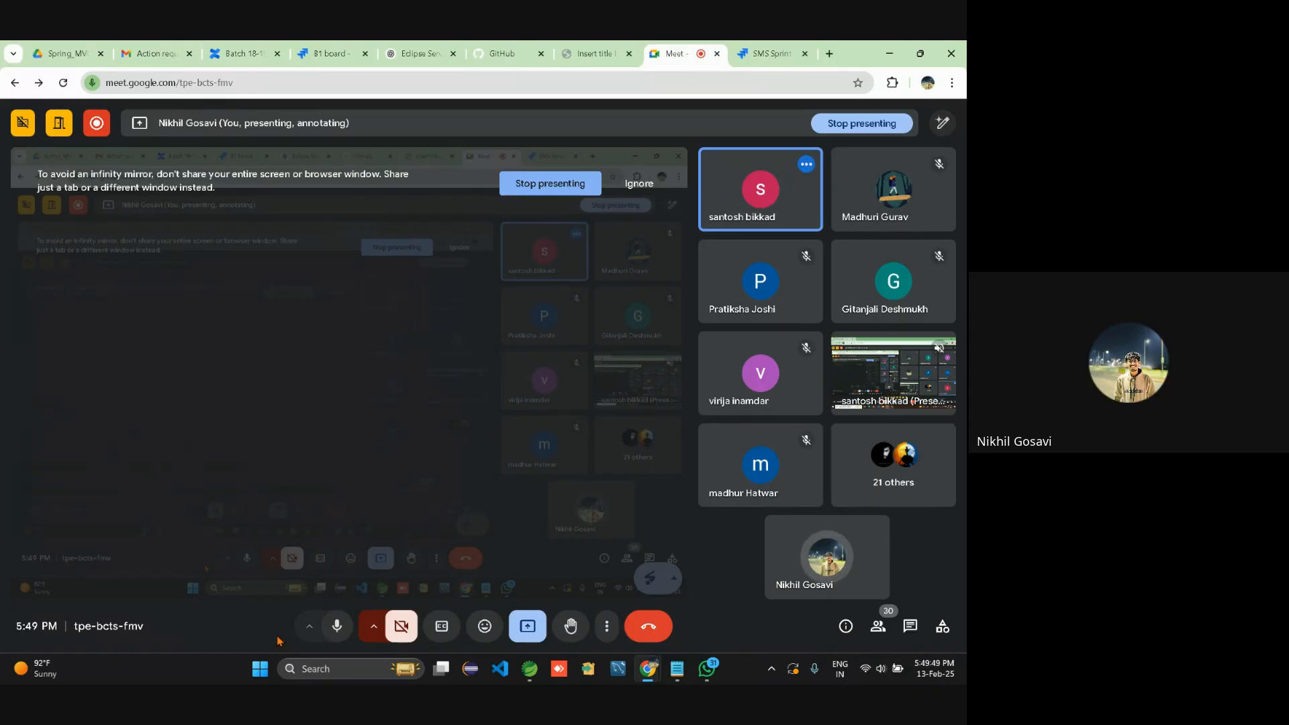
left_click(337, 626)
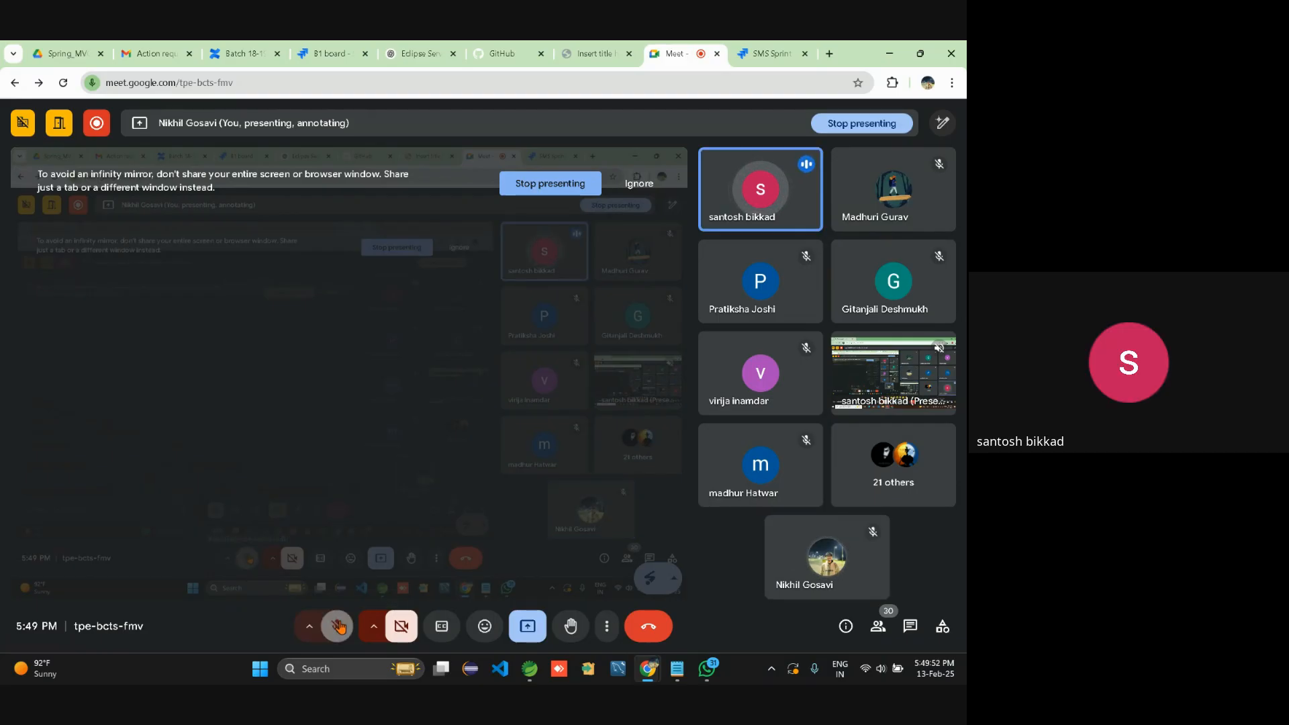
left_click(529, 627)
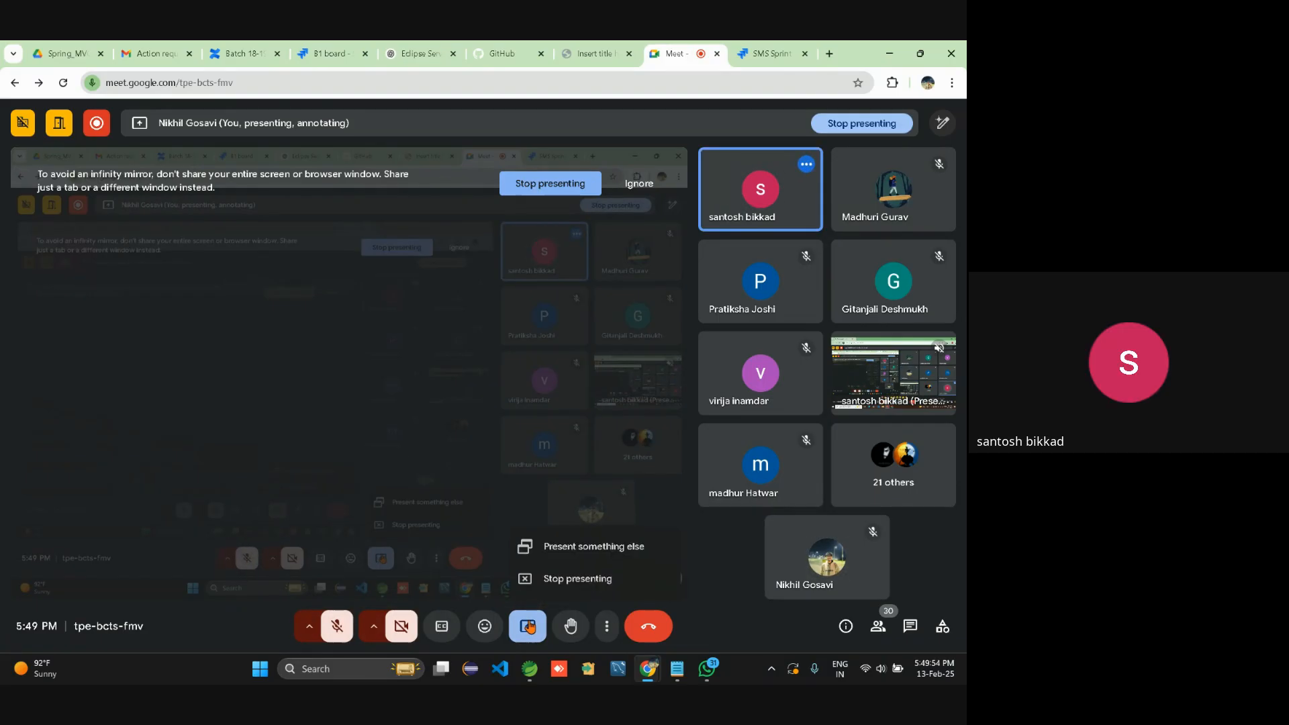
left_click(566, 578)
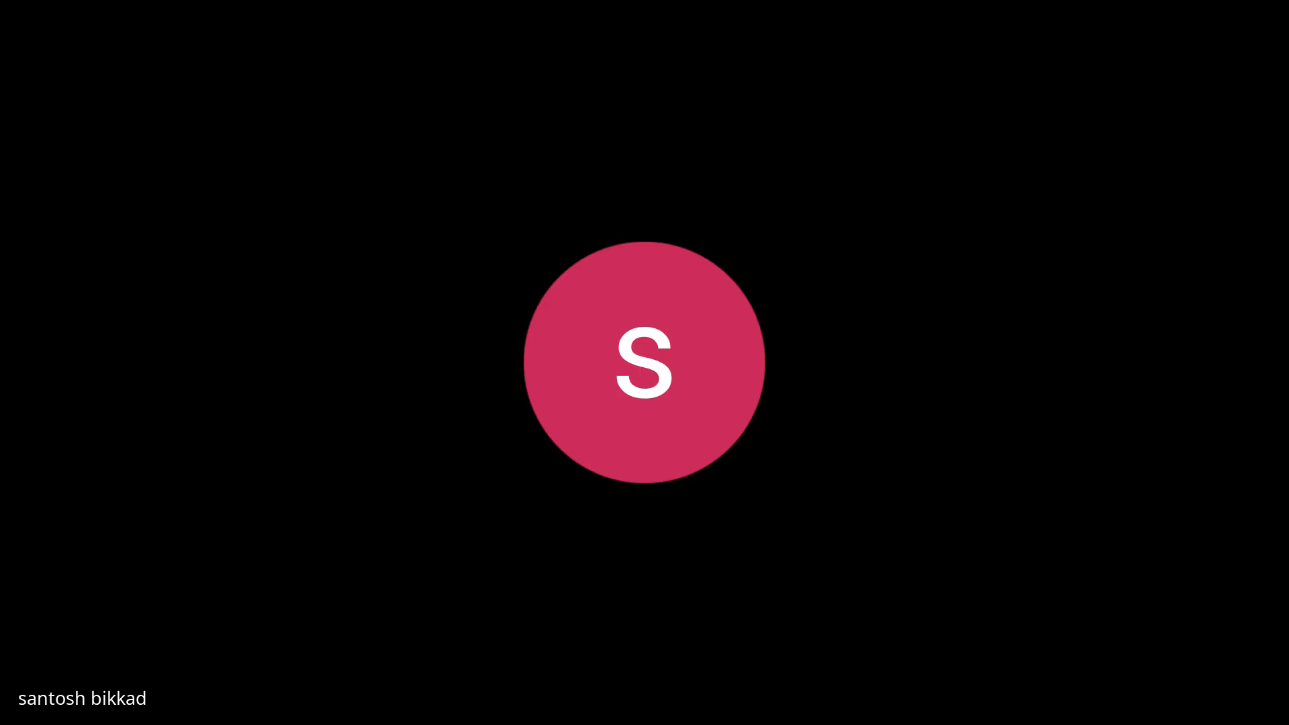